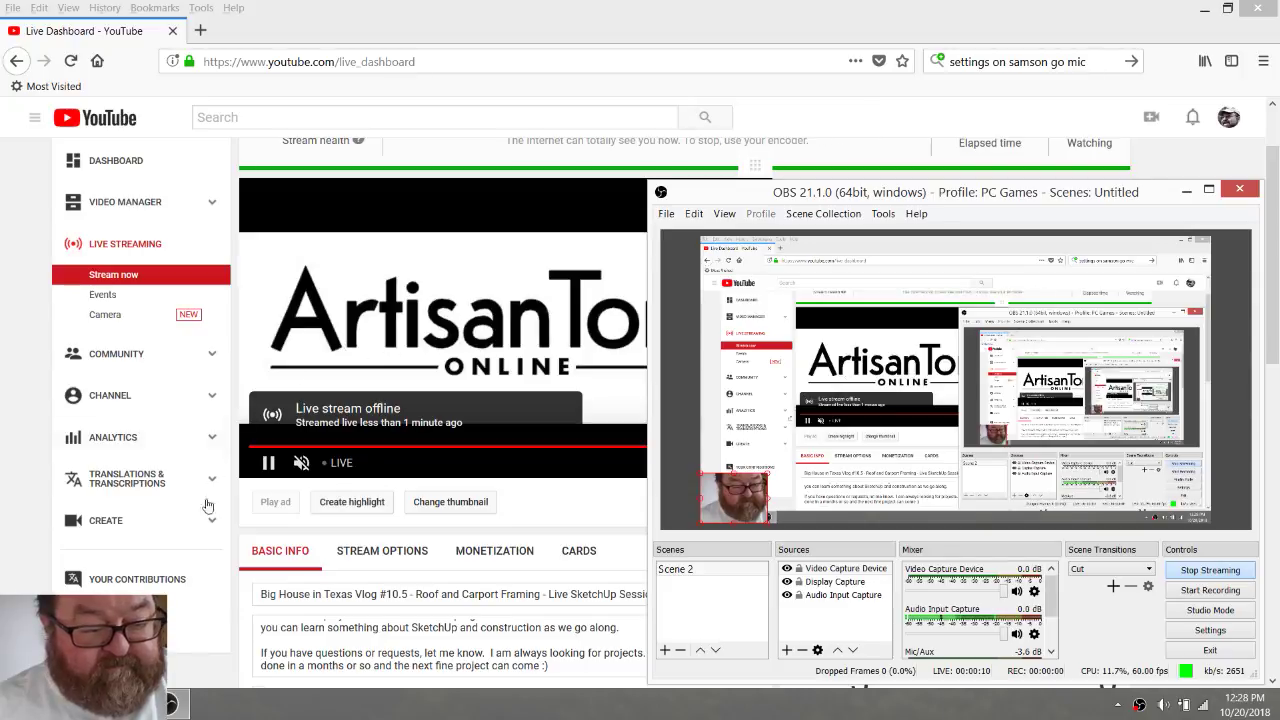
- Switch from the live stream dashboard to the SketchUp house model and bring the carport framing view to the front
{"action": "left_click", "coordinate": [409, 594]}
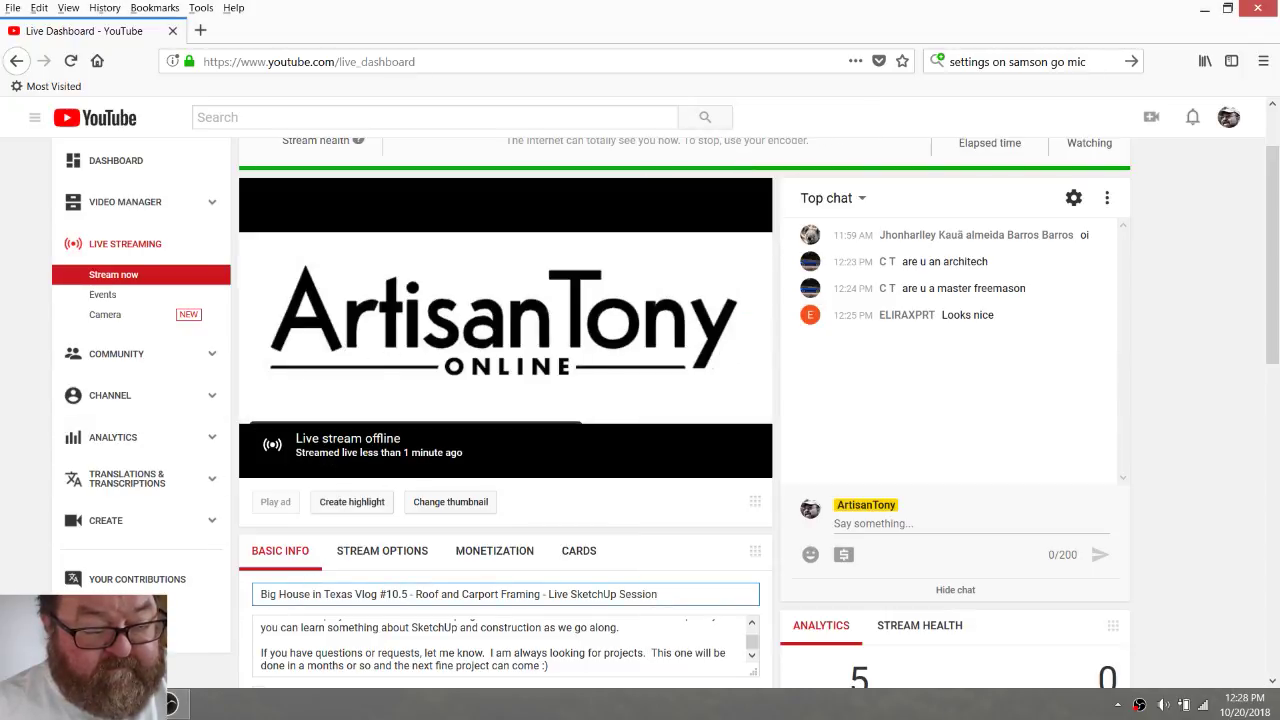
{"action": "key", "text": "alt+Tab"}
{"action": "key", "text": "alt+Tab"}
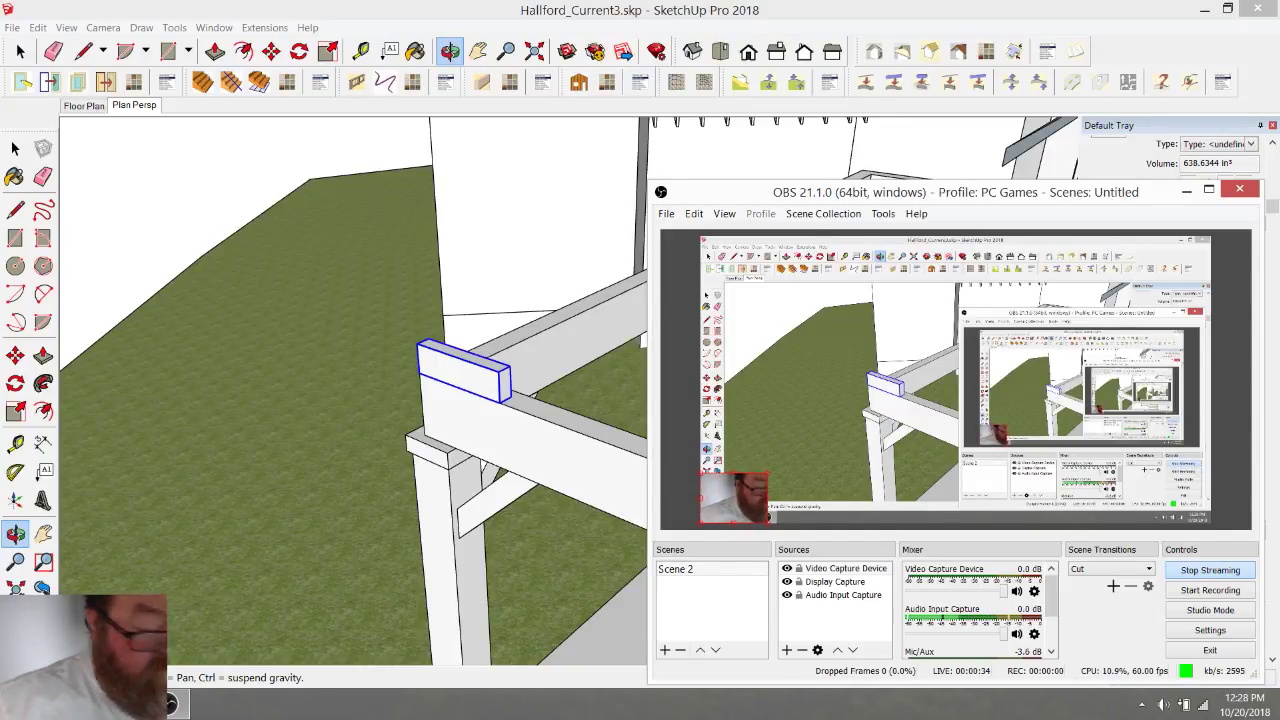
{"action": "left_click", "coordinate": [42, 588]}
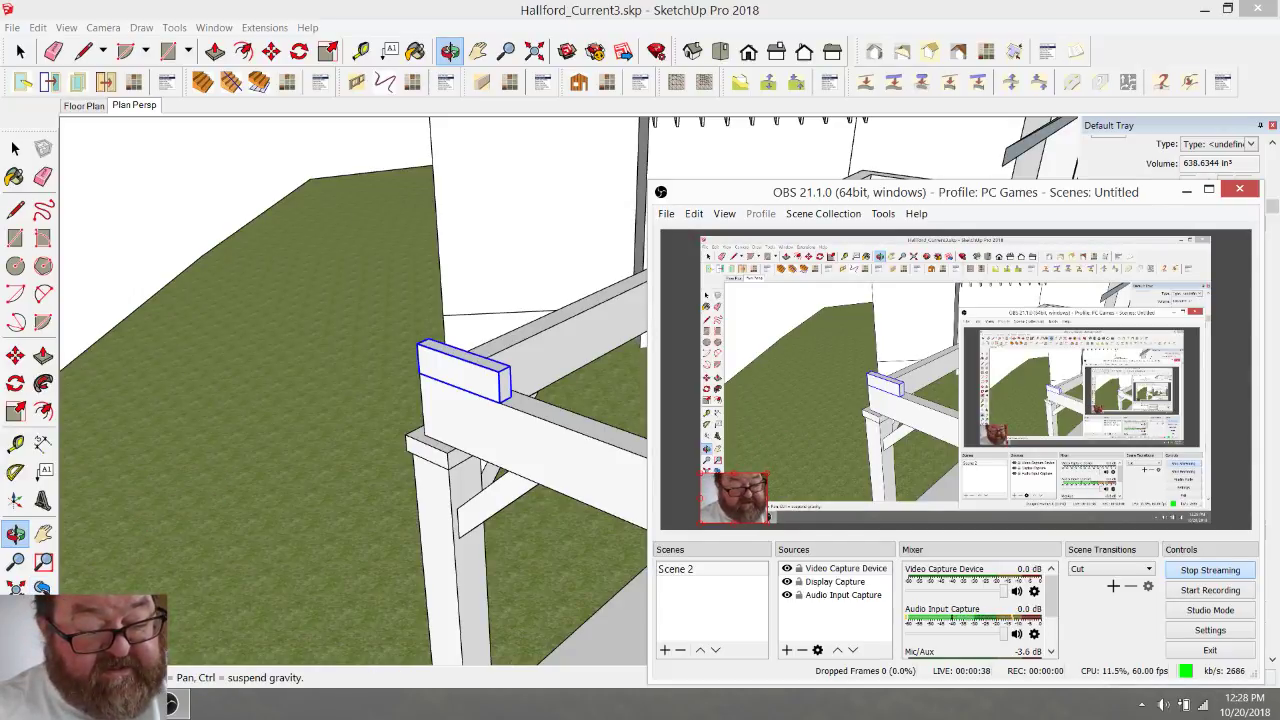
{"action": "mouse_move", "coordinate": [120, 704]}
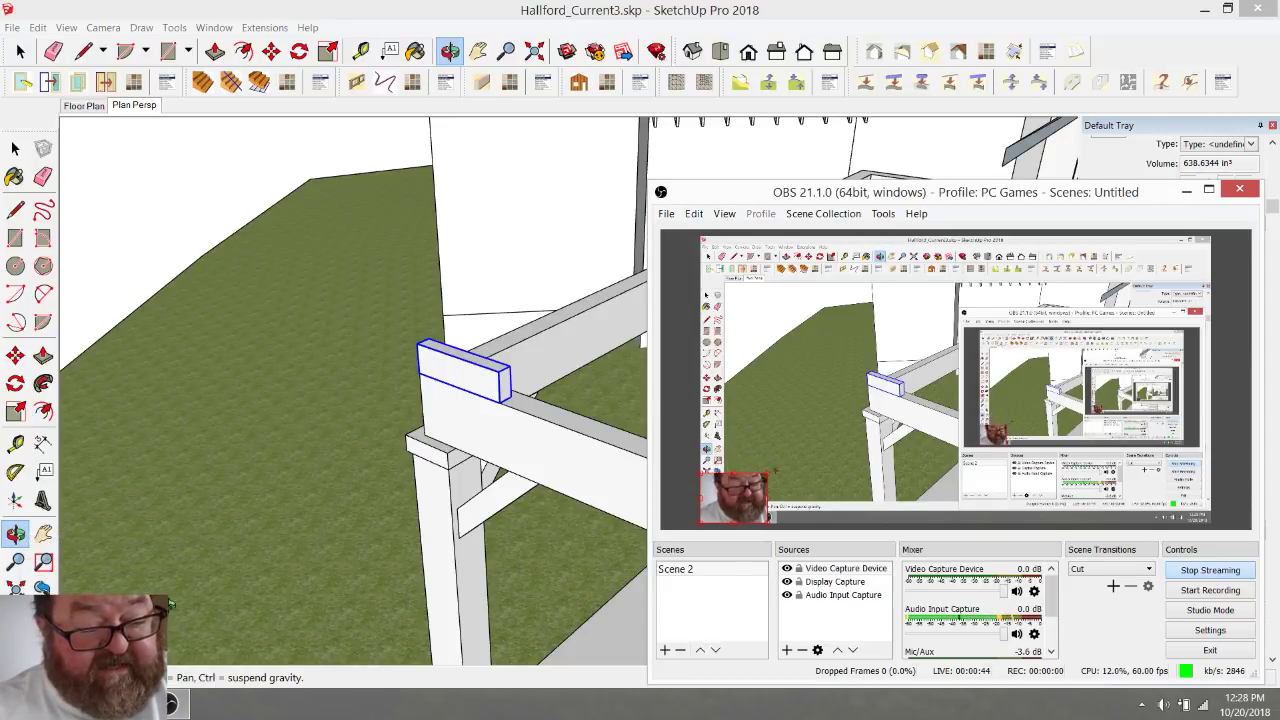
{"action": "left_click", "coordinate": [446, 404]}
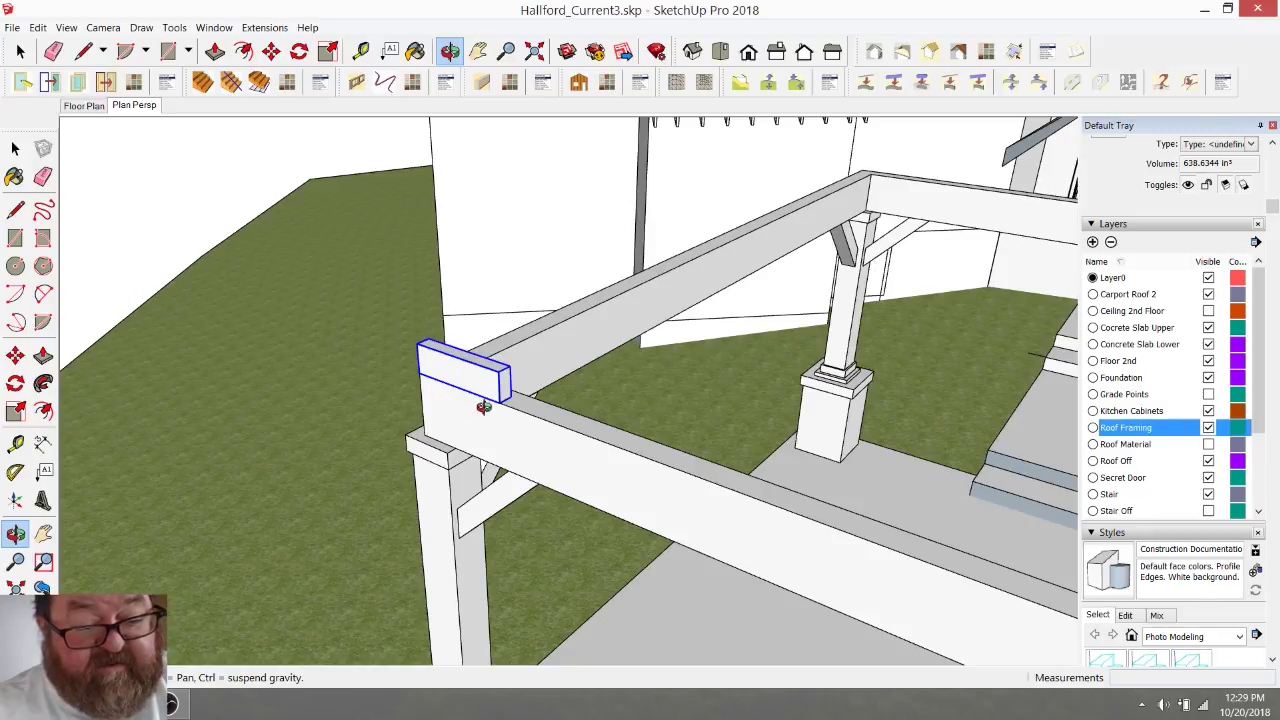
{"action": "scroll", "coordinate": [466, 437], "scroll_direction": "down", "scroll_amount": 2}
{"action": "scroll", "coordinate": [310, 395], "scroll_direction": "down", "scroll_amount": 1}
{"action": "scroll", "coordinate": [490, 427], "scroll_direction": "down", "scroll_amount": 1}
{"action": "scroll", "coordinate": [490, 427], "scroll_direction": "up", "scroll_amount": 1}
{"action": "scroll", "coordinate": [443, 404], "scroll_direction": "up", "scroll_amount": 2}
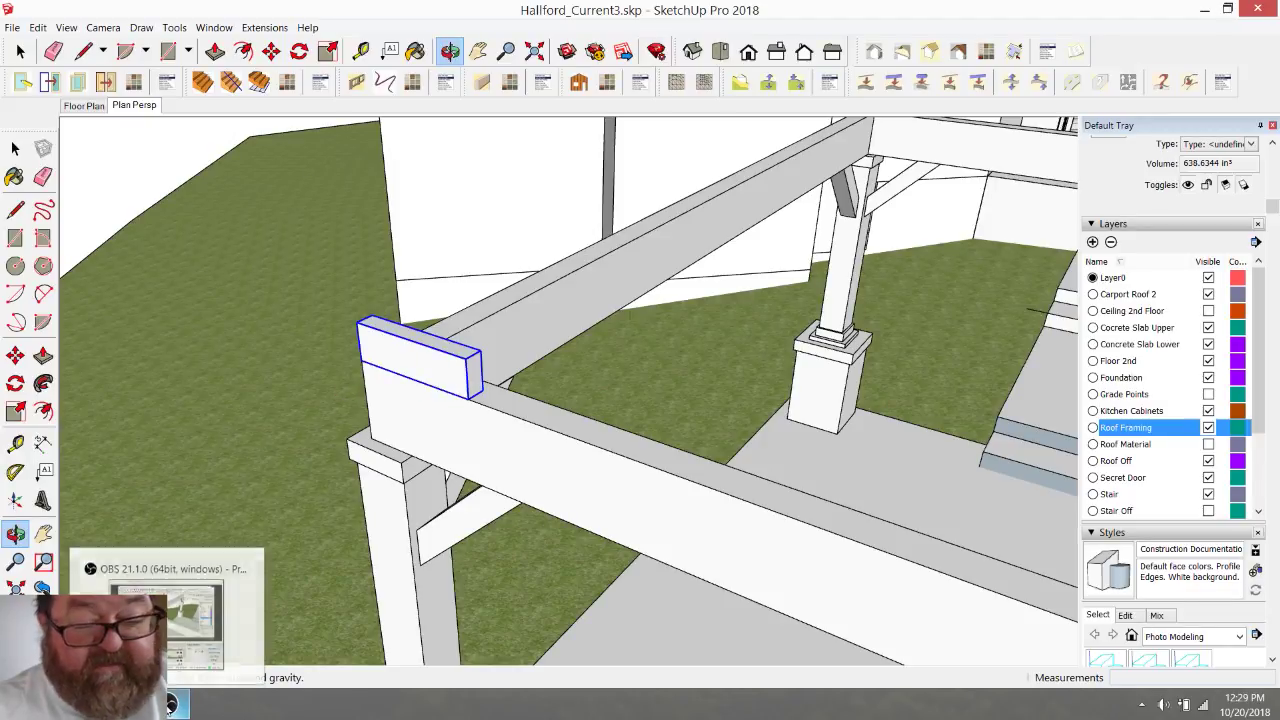
{"action": "left_click", "coordinate": [170, 705]}
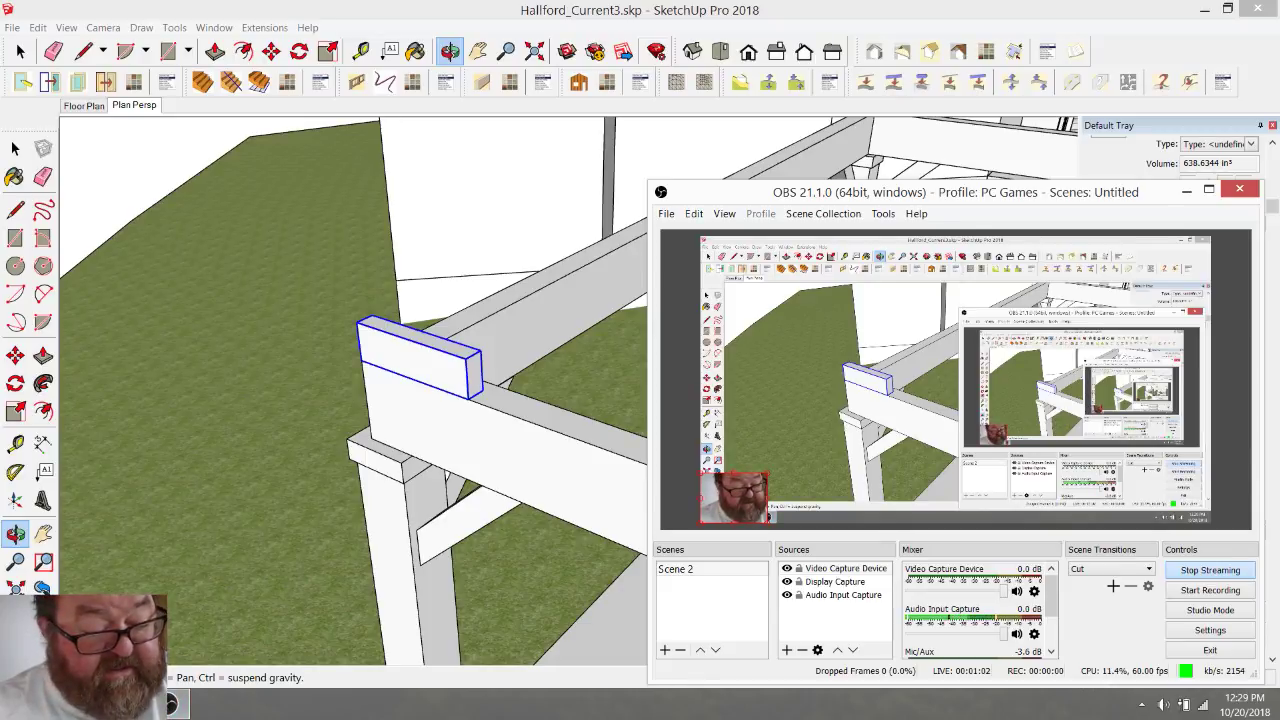
{"action": "left_click", "coordinate": [170, 705]}
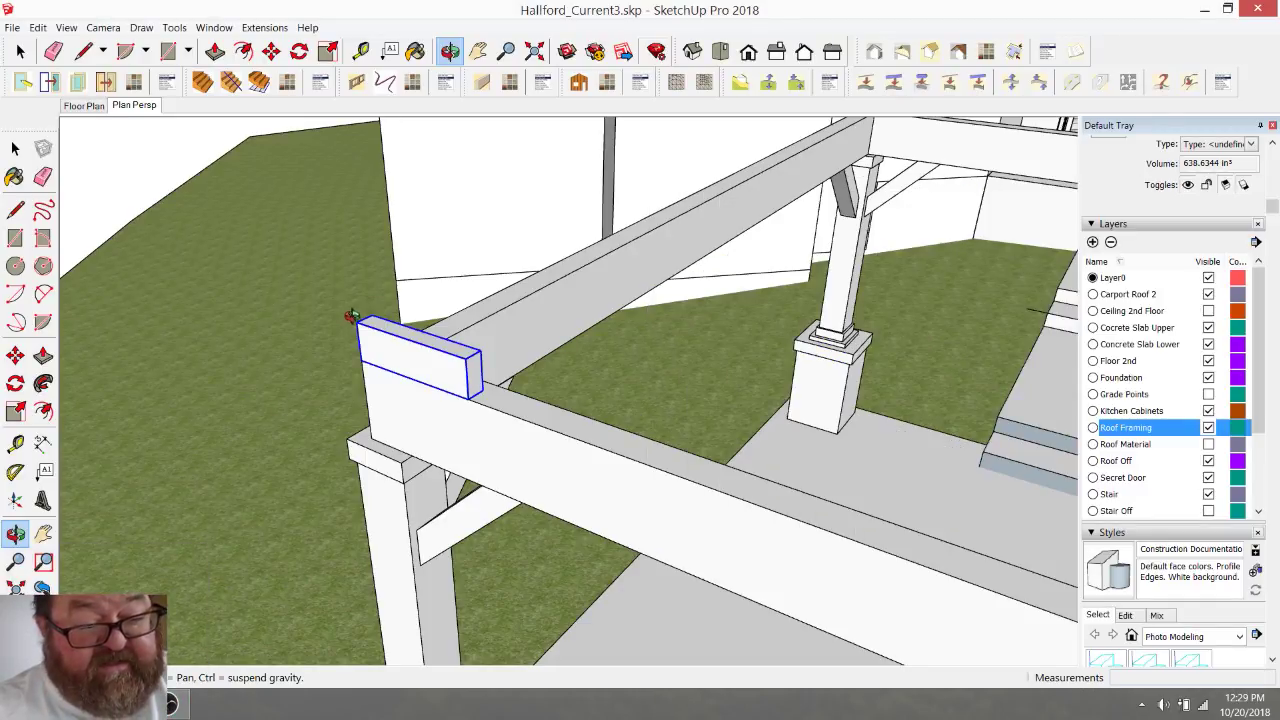
- Open the short board on top of the carport's front beam for editing and extend it with Push/Pull to the beam's far end
{"action": "left_click_drag", "start_coordinate": [350, 316], "coordinate": [436, 404]}
{"action": "left_click_drag", "start_coordinate": [485, 267], "coordinate": [721, 384]}
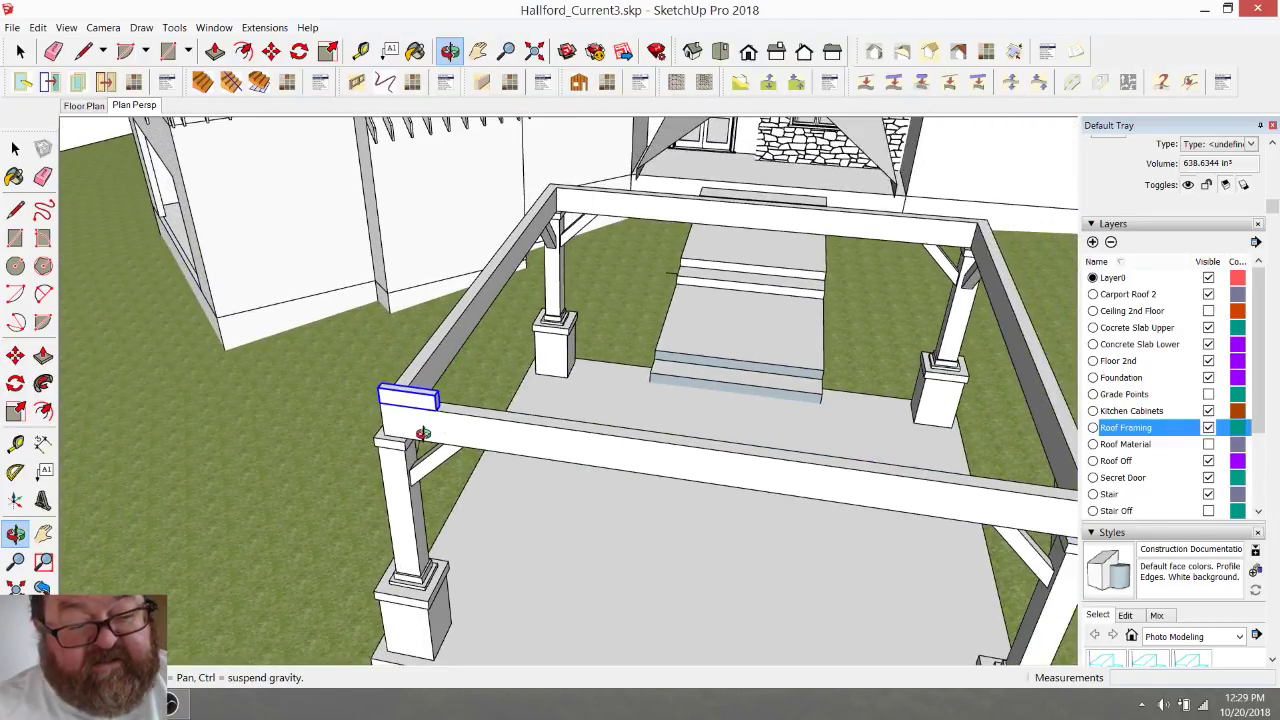
{"action": "scroll", "coordinate": [423, 432], "scroll_direction": "up", "scroll_amount": 4}
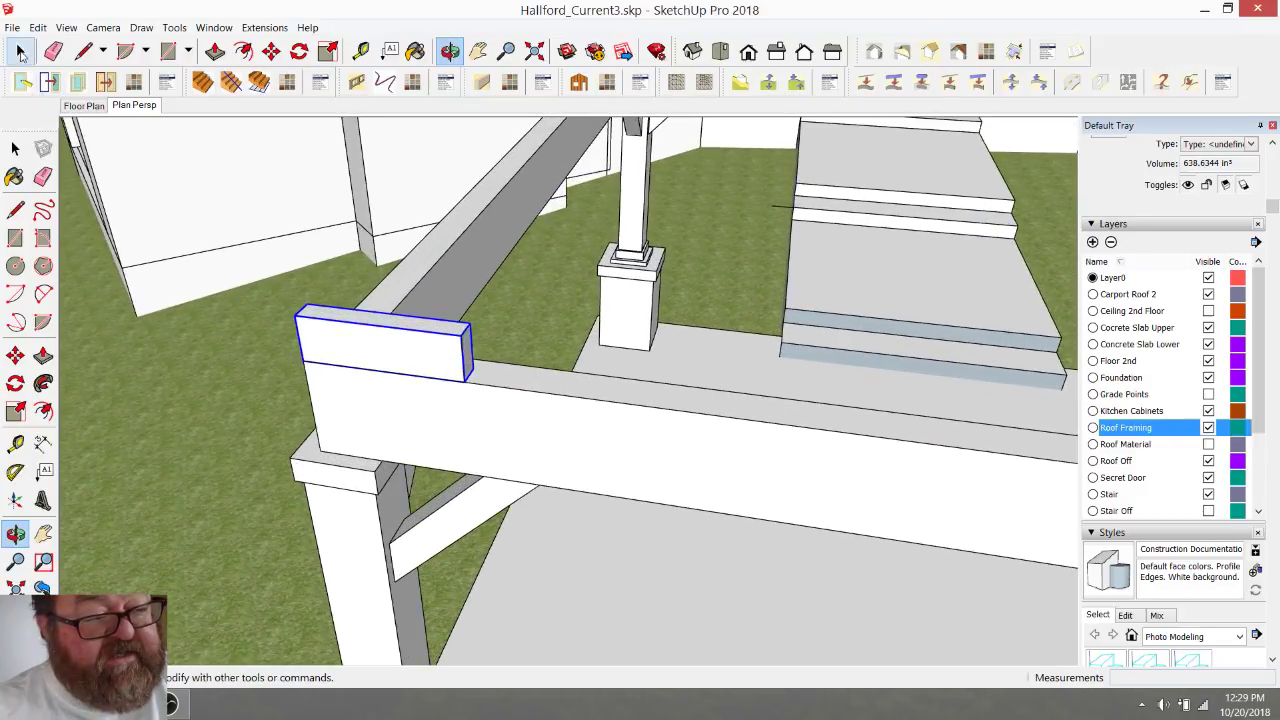
{"action": "left_click", "coordinate": [20, 52]}
{"action": "double_click", "coordinate": [424, 365]}
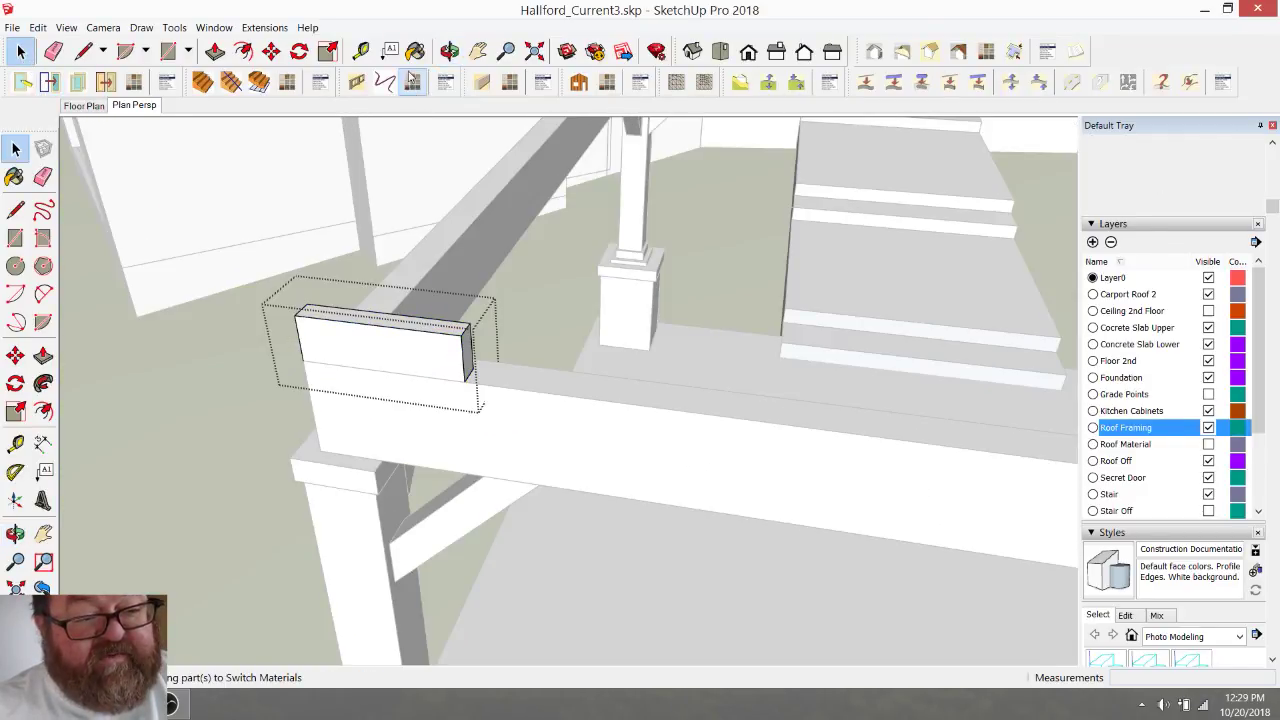
{"action": "left_click", "coordinate": [450, 51]}
{"action": "left_click_drag", "start_coordinate": [345, 390], "coordinate": [286, 374]}
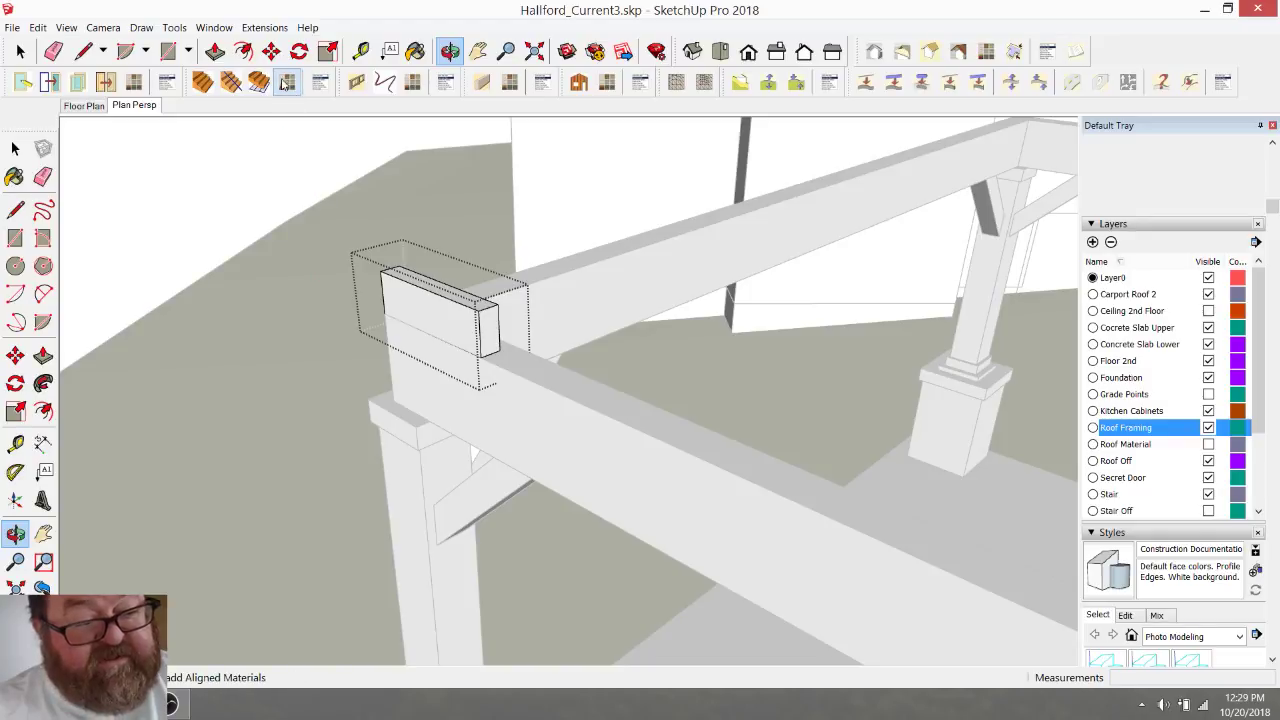
{"action": "left_click", "coordinate": [215, 52]}
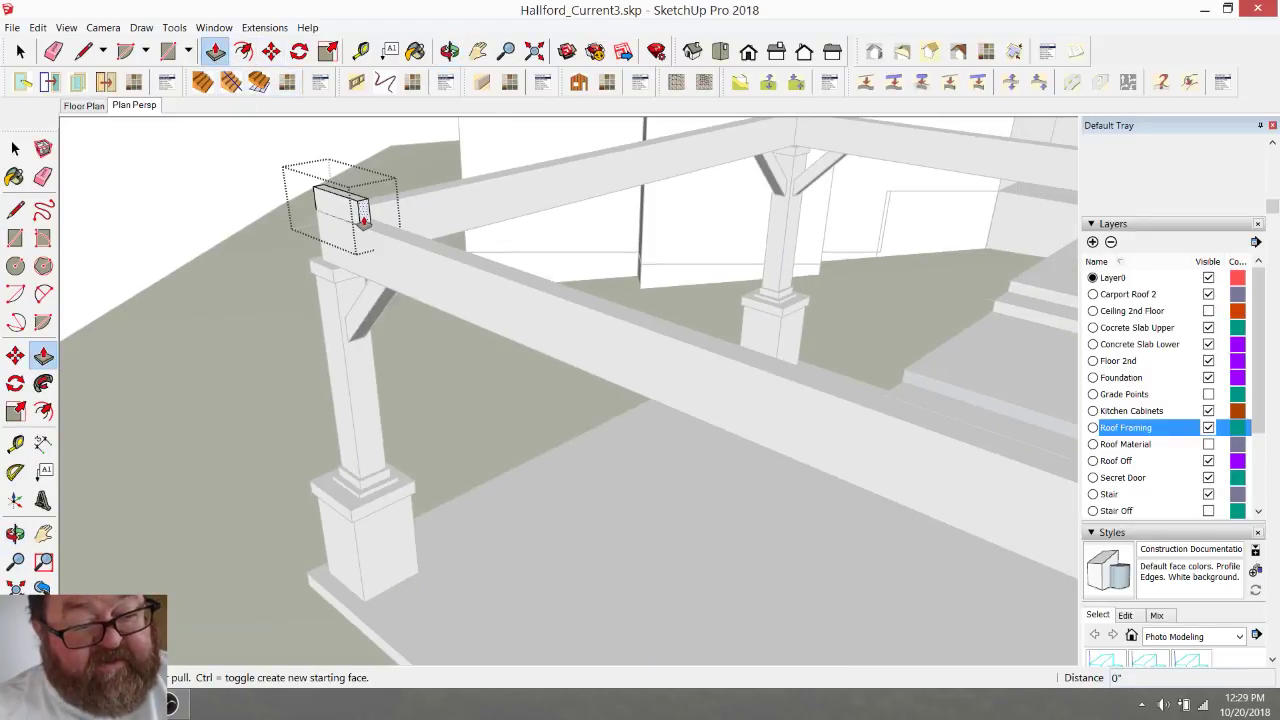
{"action": "left_click", "coordinate": [363, 214]}
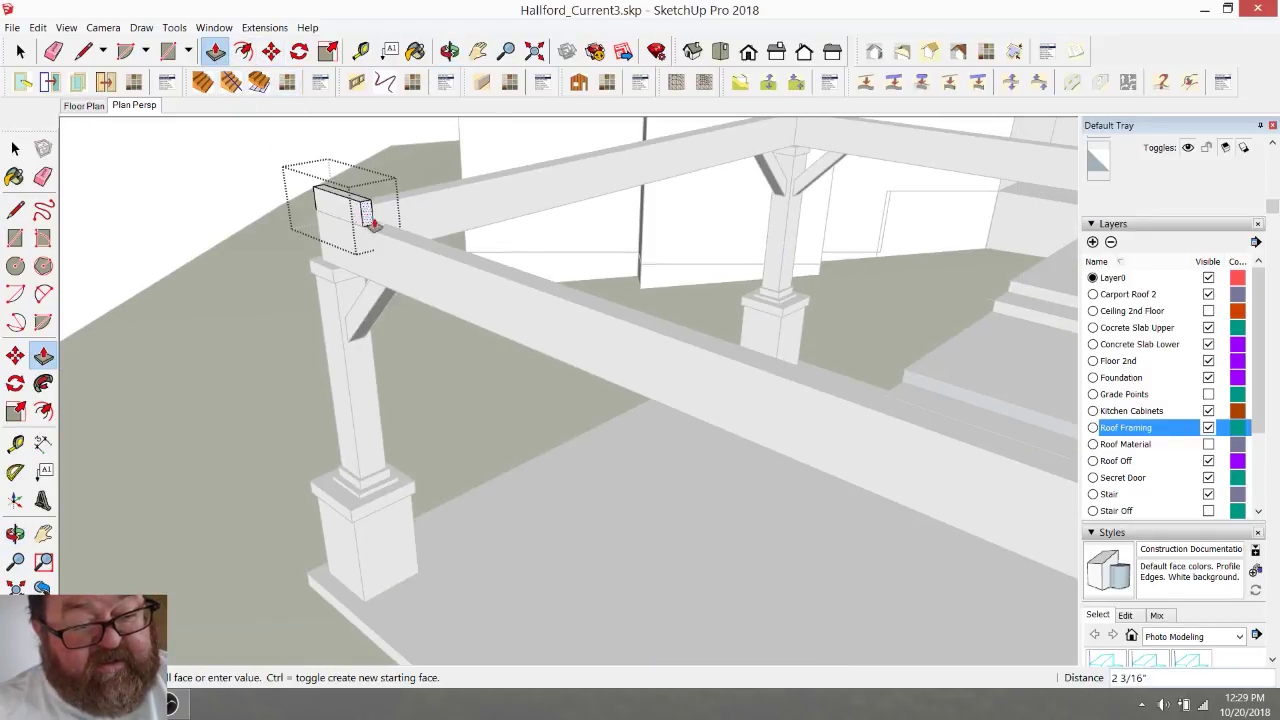
{"action": "left_click", "coordinate": [694, 371]}
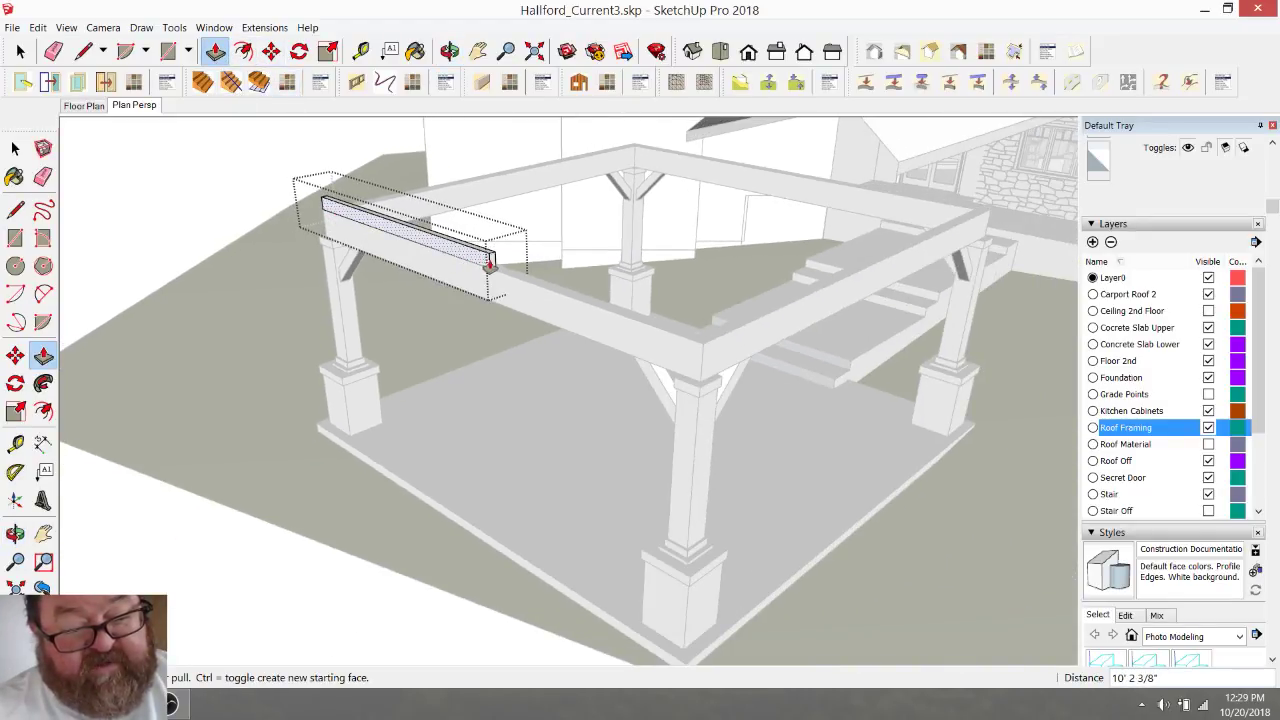
{"action": "left_click", "coordinate": [491, 264]}
{"action": "left_click", "coordinate": [701, 352]}
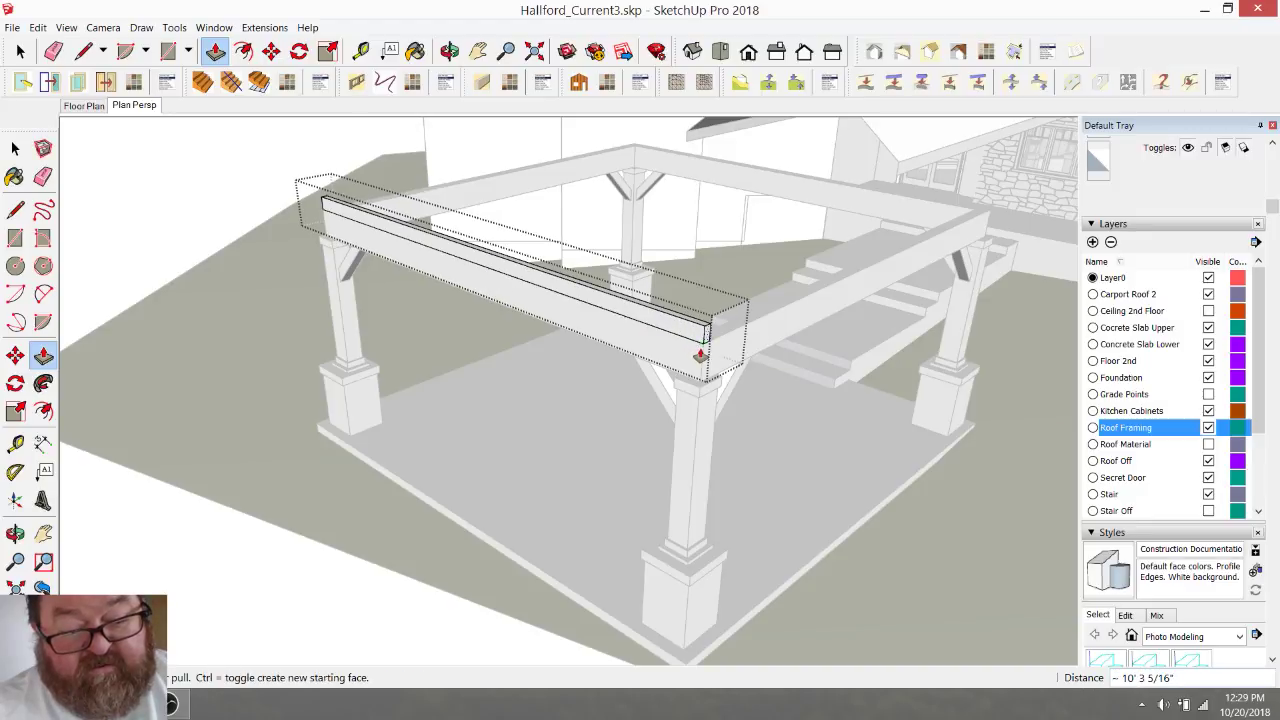
- Place a vertical guide 12 inches in from the extended board's end and a horizontal guide 10 inches above its bottom edge
{"action": "left_click", "coordinate": [449, 51]}
{"action": "left_click_drag", "start_coordinate": [470, 300], "coordinate": [573, 387]}
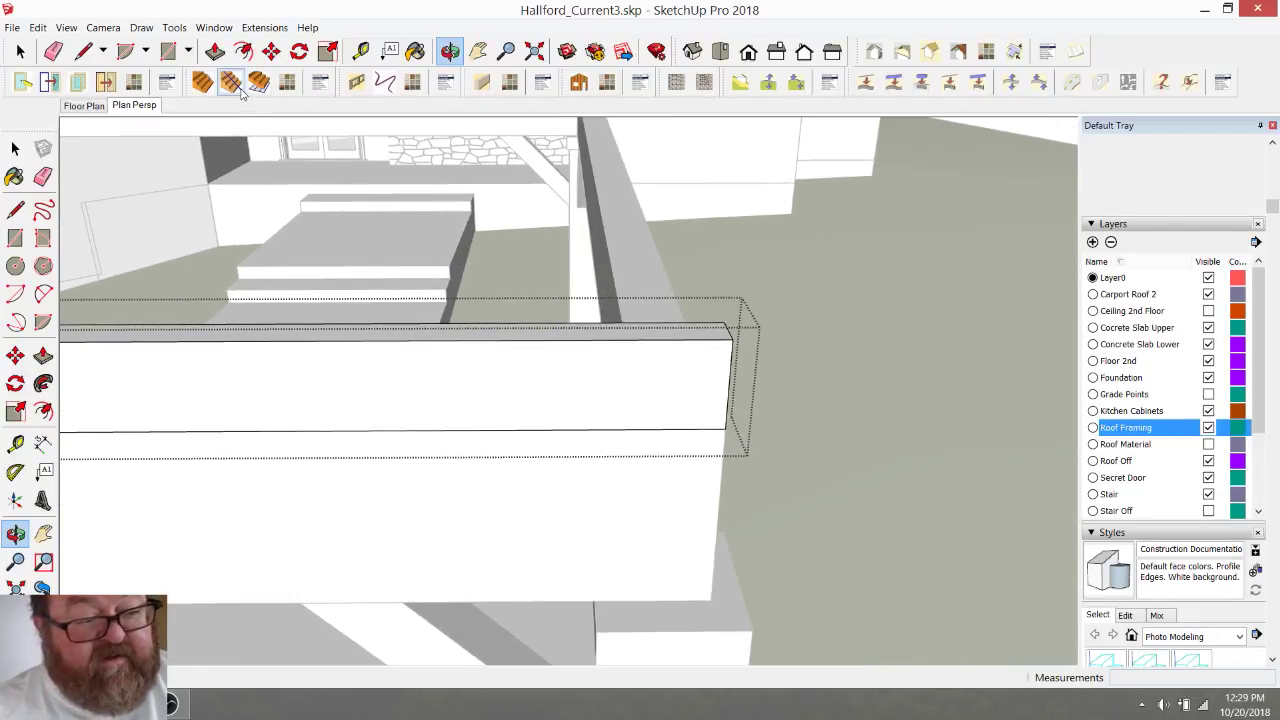
{"action": "left_click", "coordinate": [361, 51]}
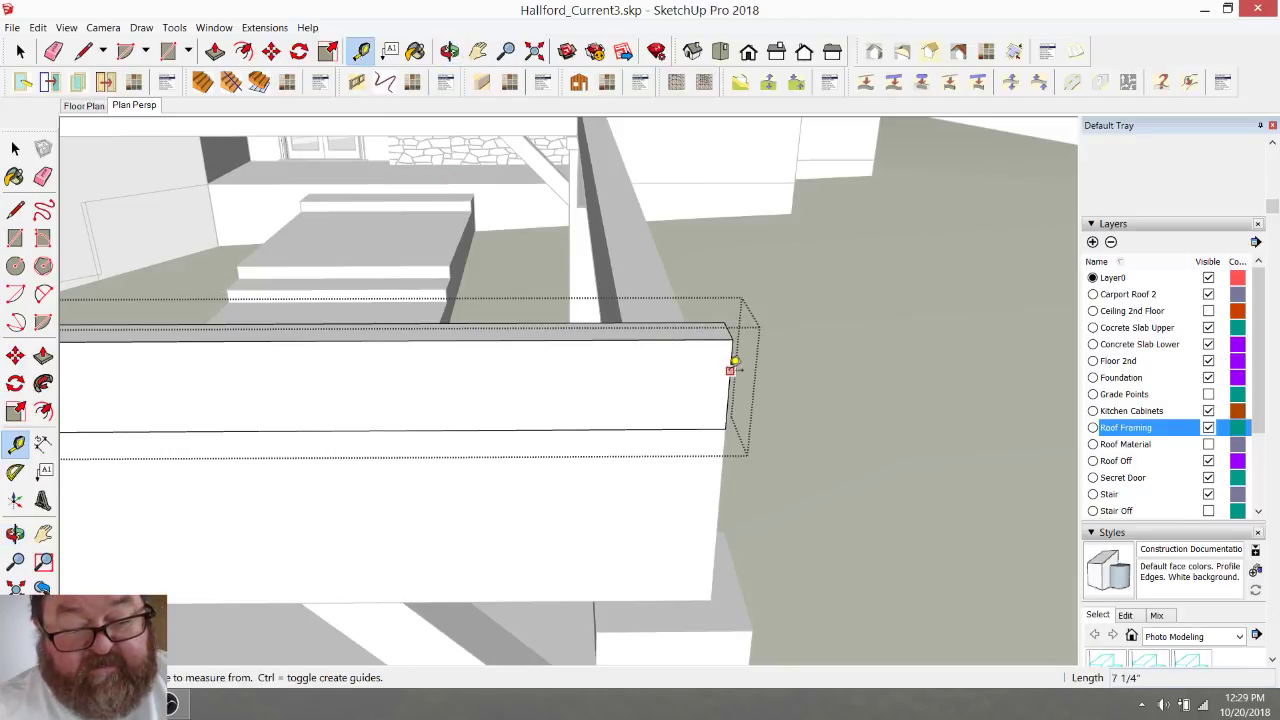
{"action": "left_click", "coordinate": [730, 371]}
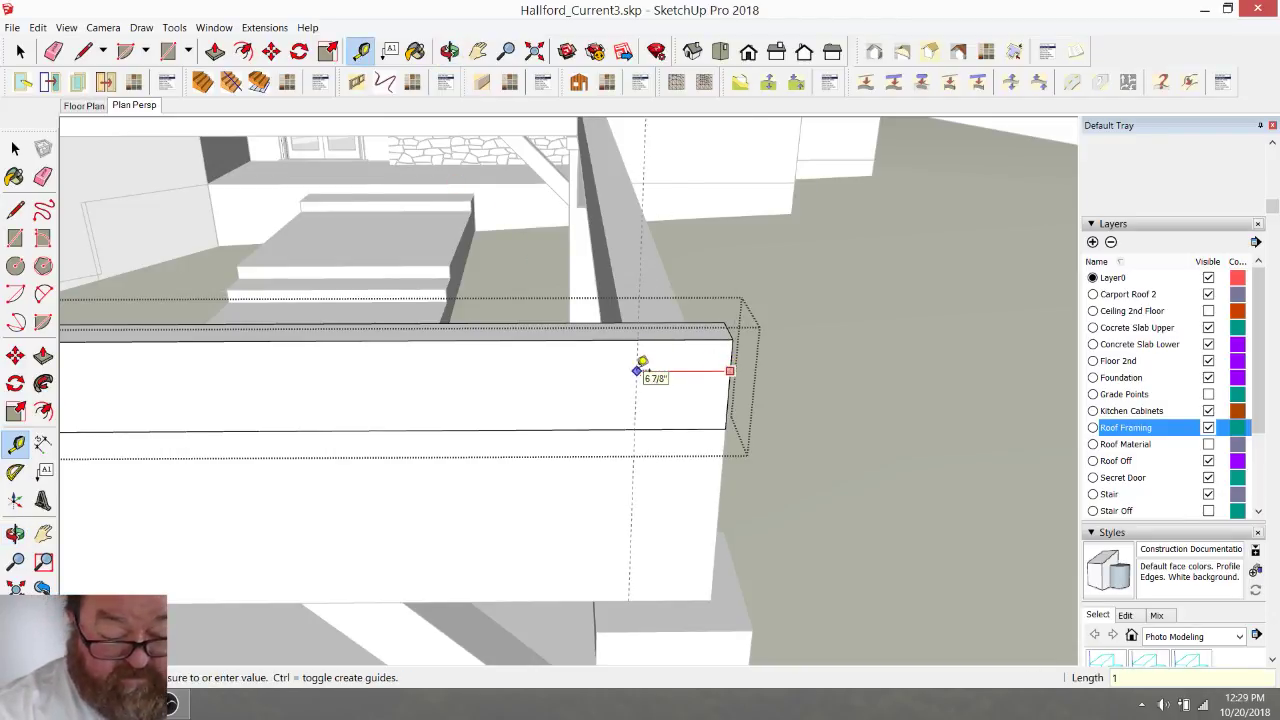
{"action": "left_click", "coordinate": [639, 368]}
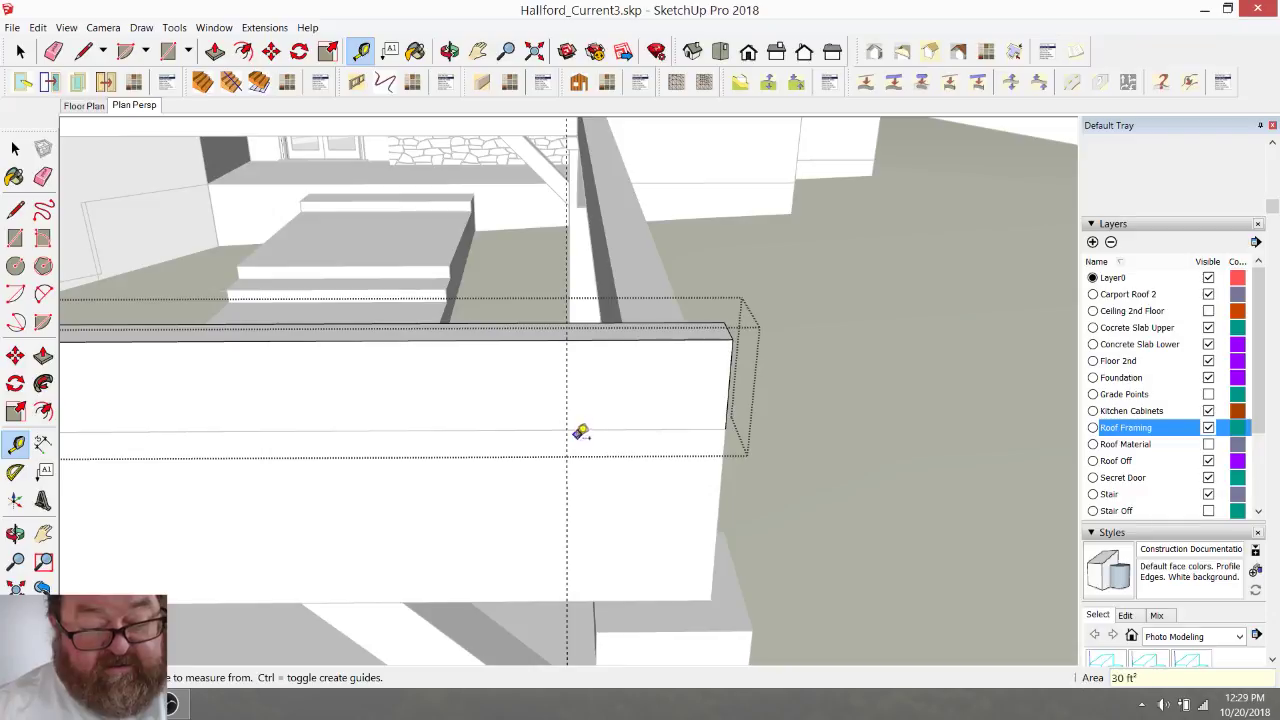
{"action": "left_click", "coordinate": [537, 429]}
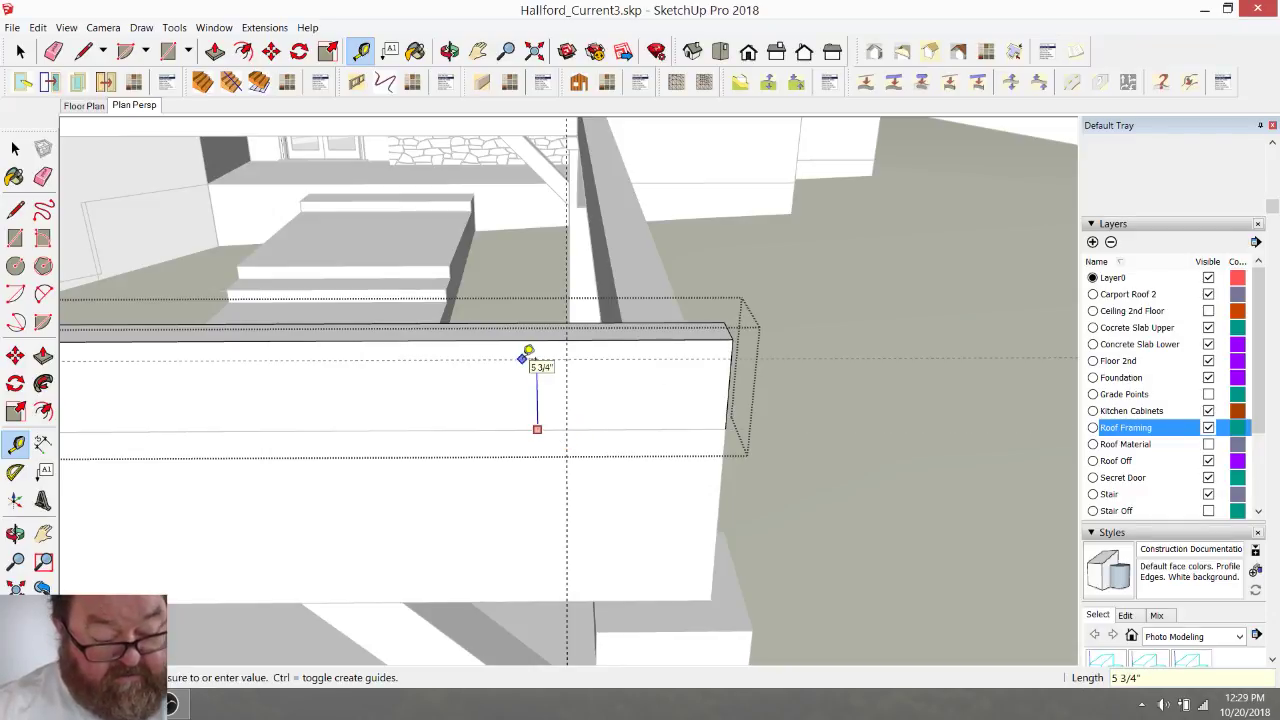
{"action": "left_click", "coordinate": [528, 352]}
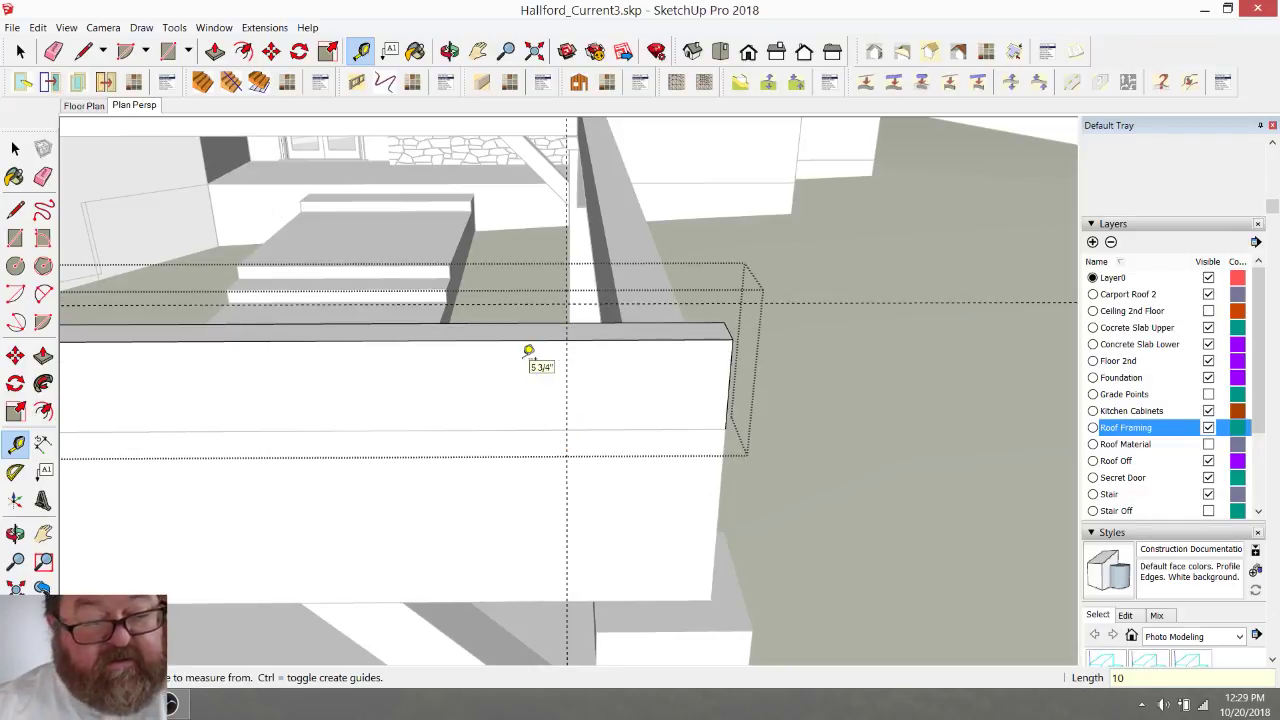
- Cut the board's end along a diagonal from its lower corner to the guide intersection, and erase the leftover line above the cut
{"action": "key", "text": "l"}
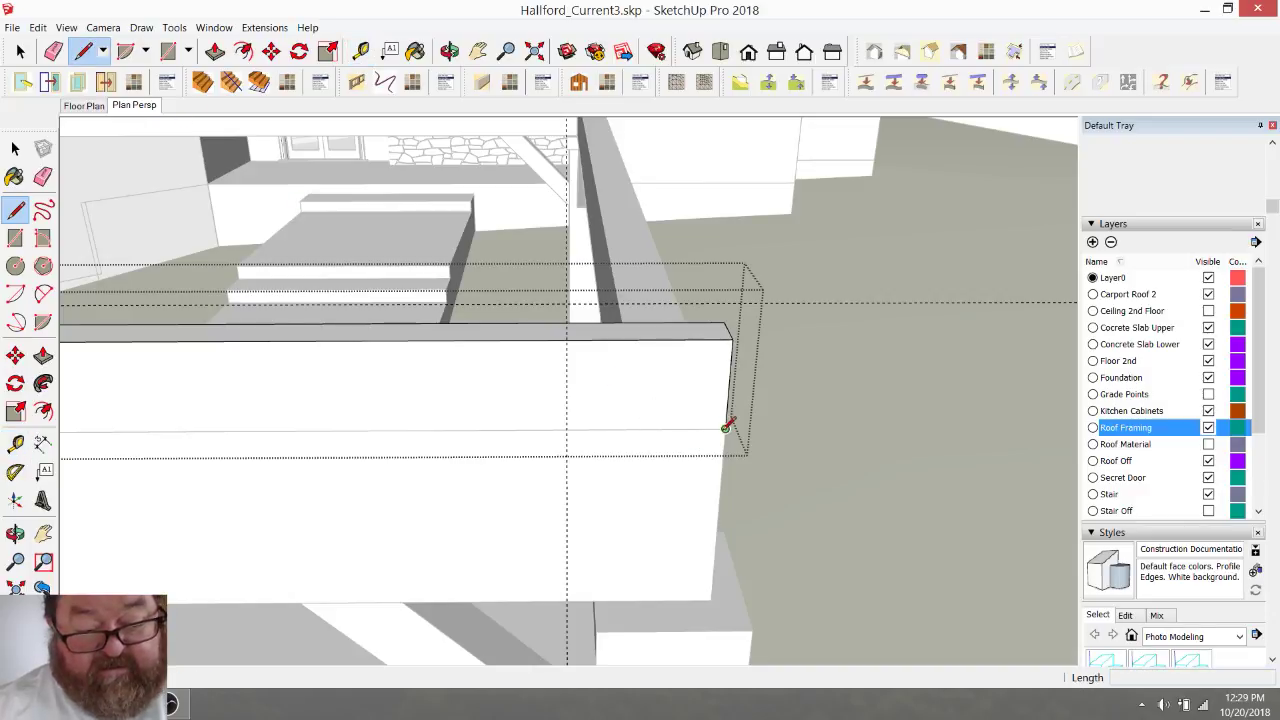
{"action": "left_click", "coordinate": [725, 428]}
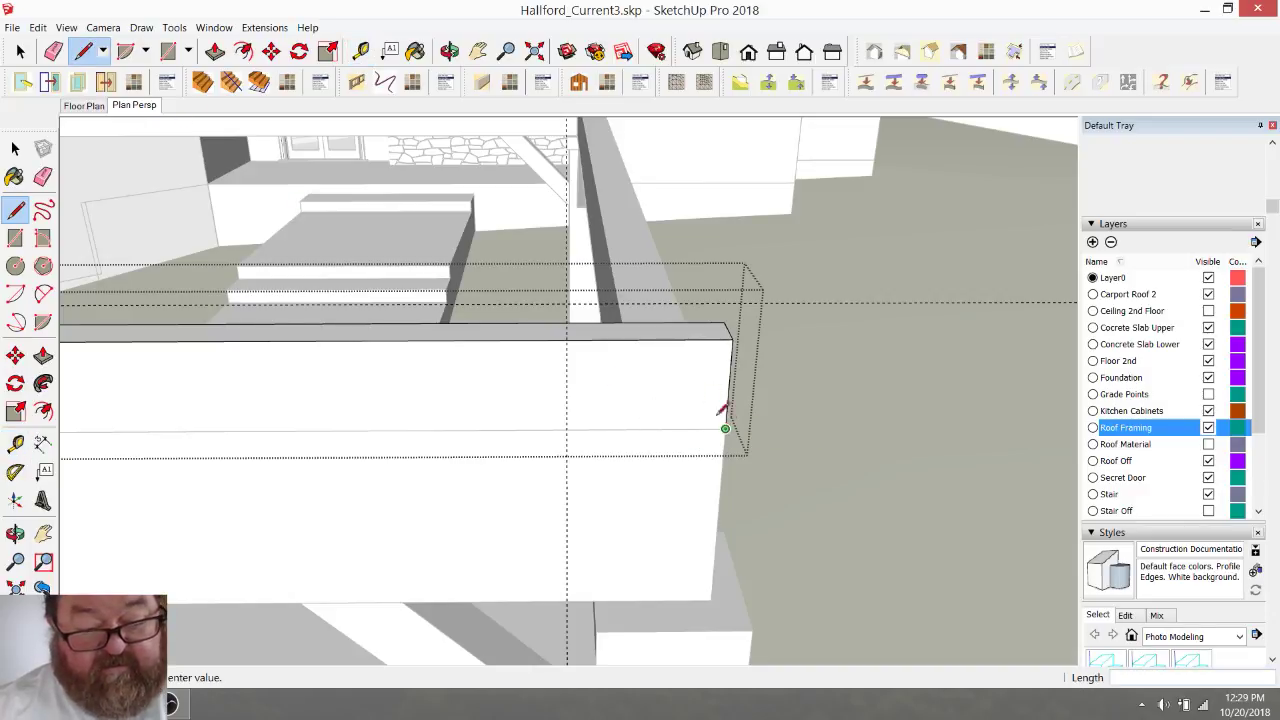
{"action": "left_click", "coordinate": [567, 303]}
{"action": "left_click", "coordinate": [215, 51]}
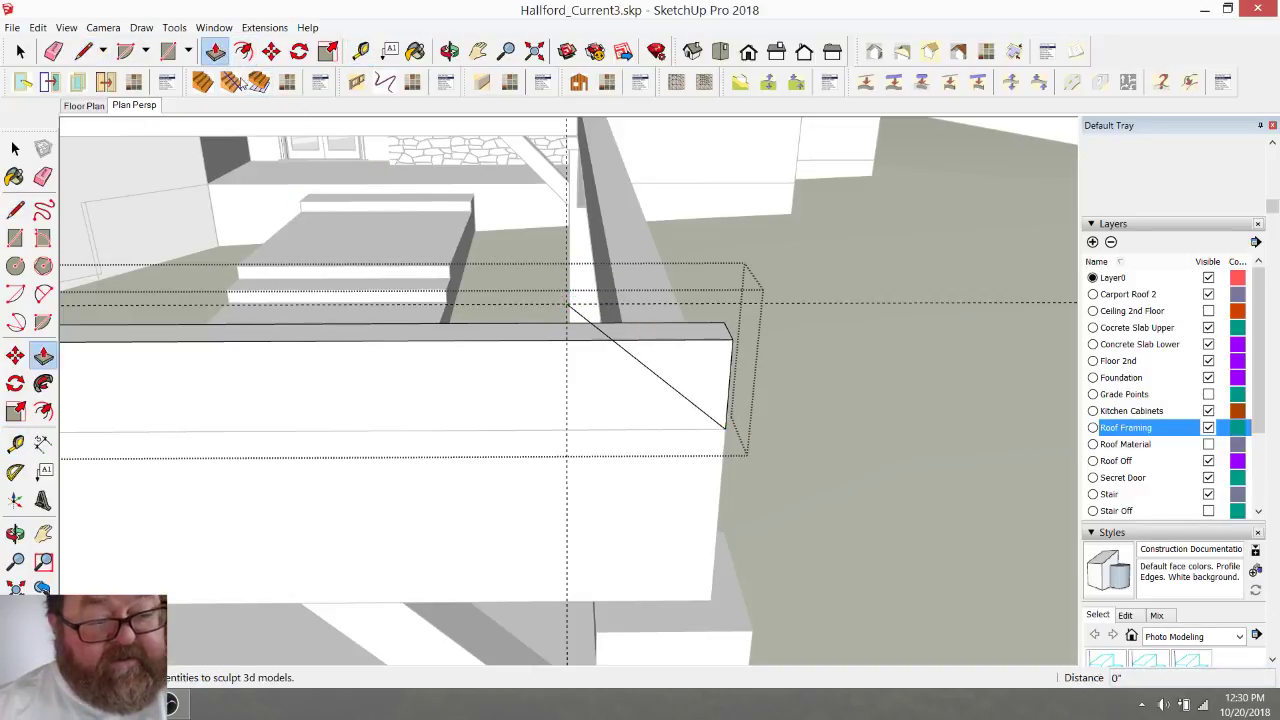
{"action": "left_click", "coordinate": [697, 371]}
{"action": "left_click", "coordinate": [694, 332]}
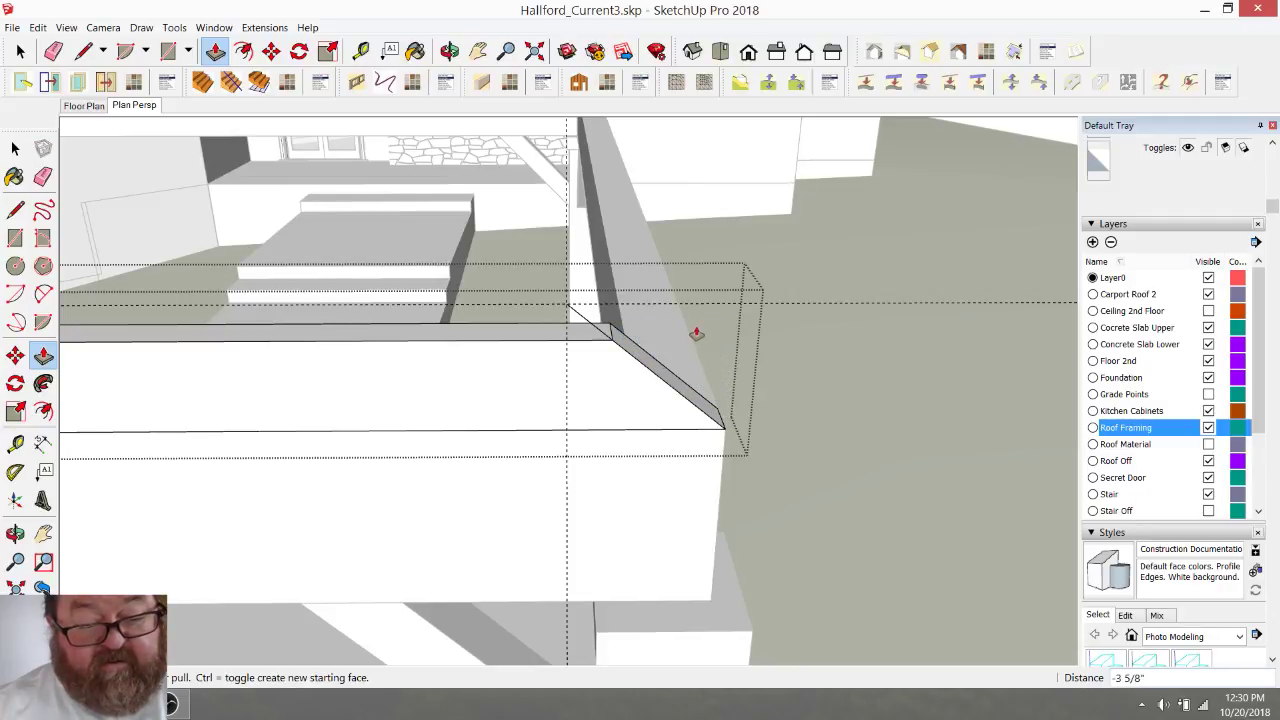
{"action": "left_click", "coordinate": [53, 51]}
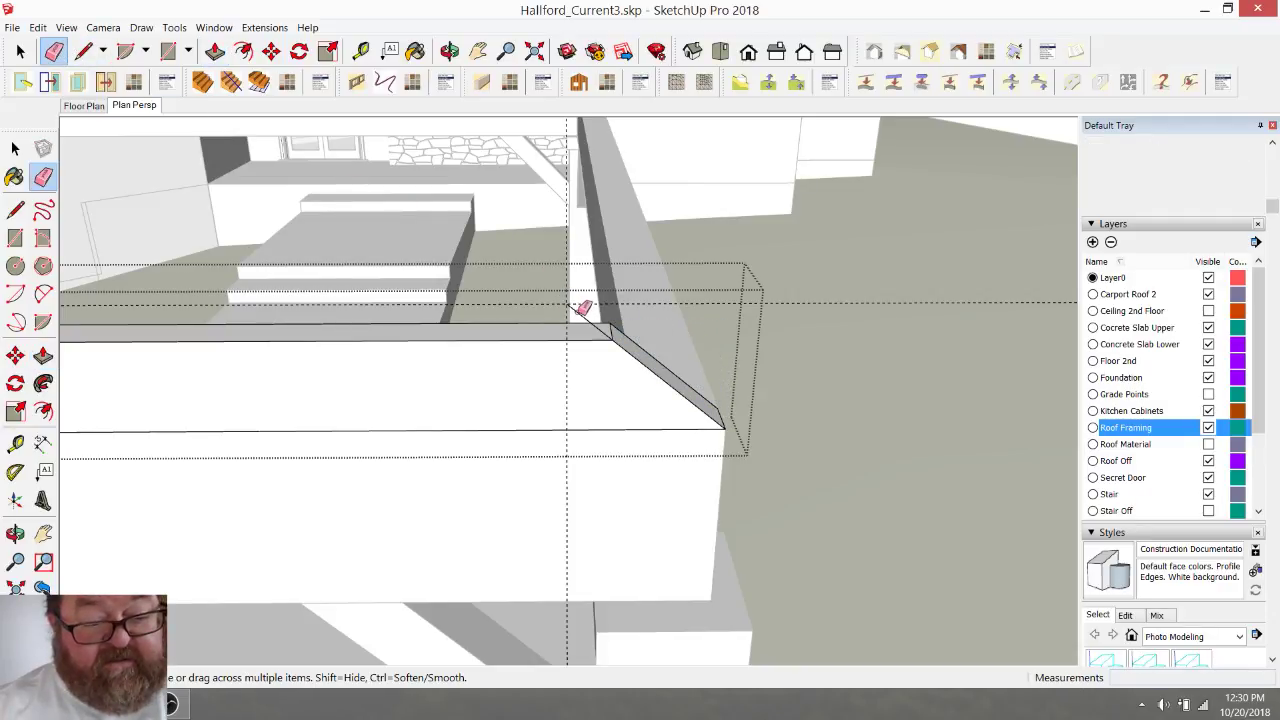
- Place a vertical guide 12 inches in from the uncut opposite end of the board
{"action": "scroll", "coordinate": [820, 401], "scroll_direction": "down", "scroll_amount": 5}
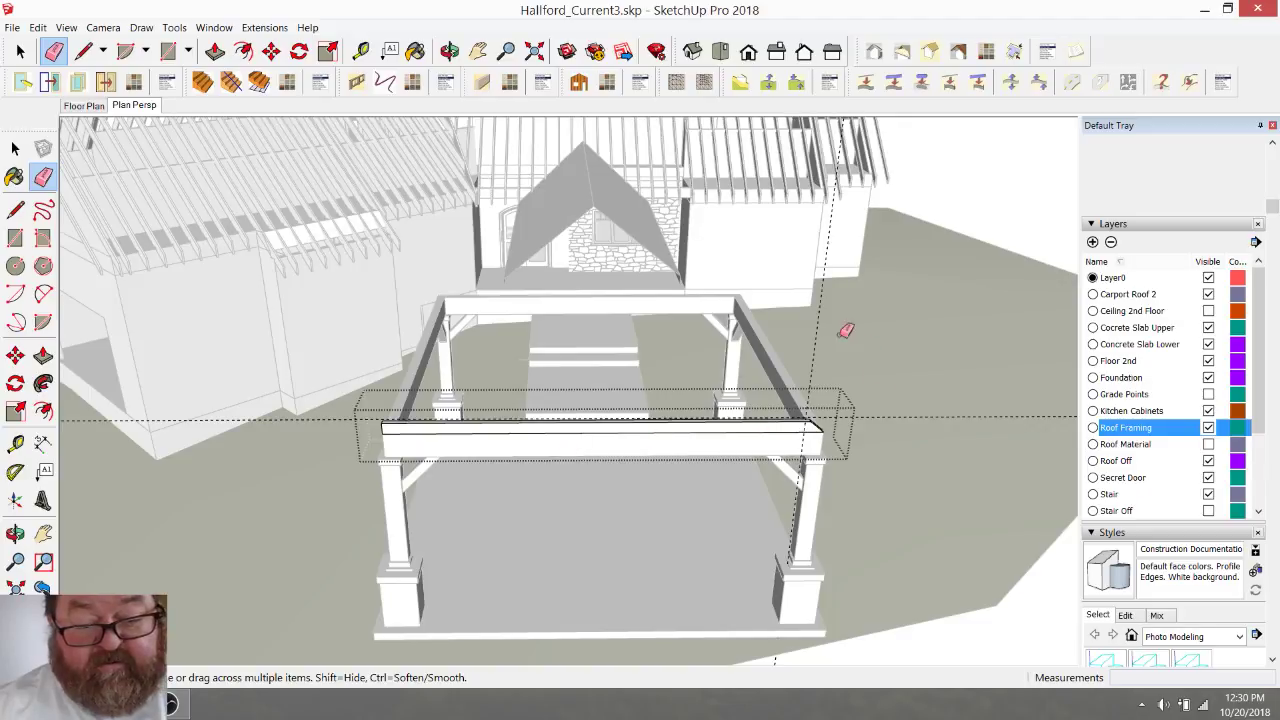
{"action": "scroll", "coordinate": [420, 425], "scroll_direction": "up", "scroll_amount": 5}
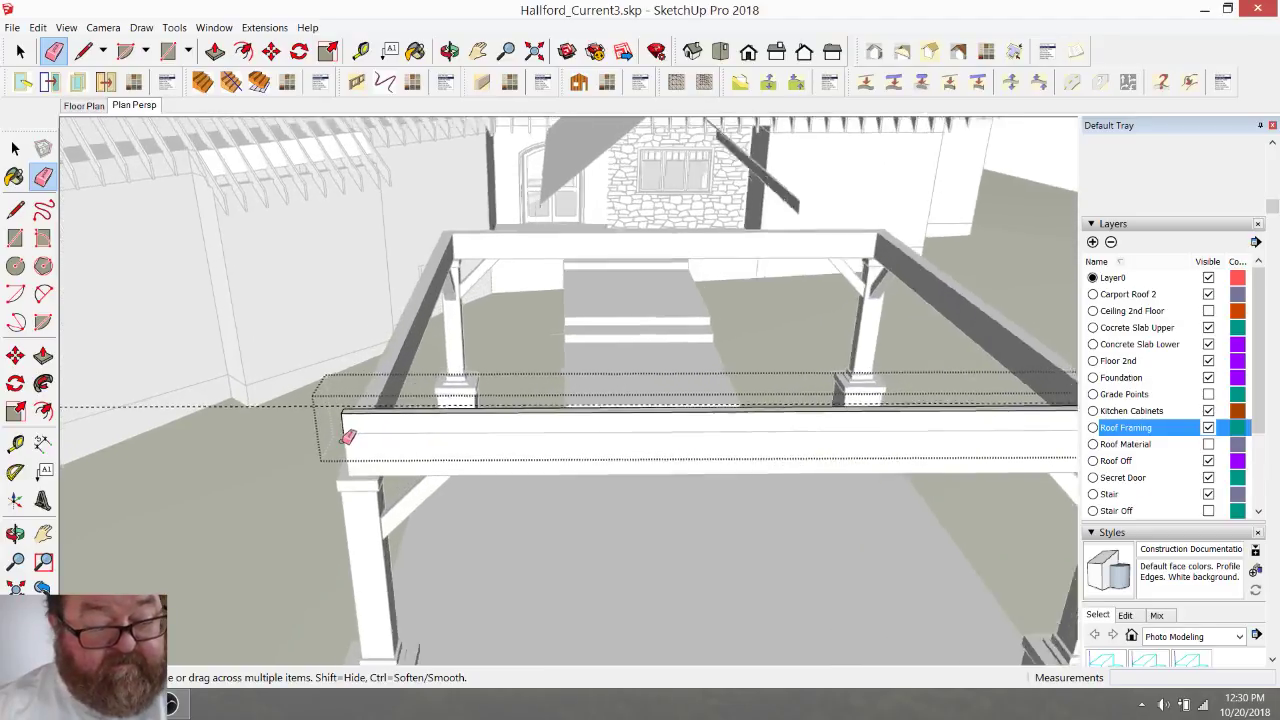
{"action": "left_click", "coordinate": [361, 51]}
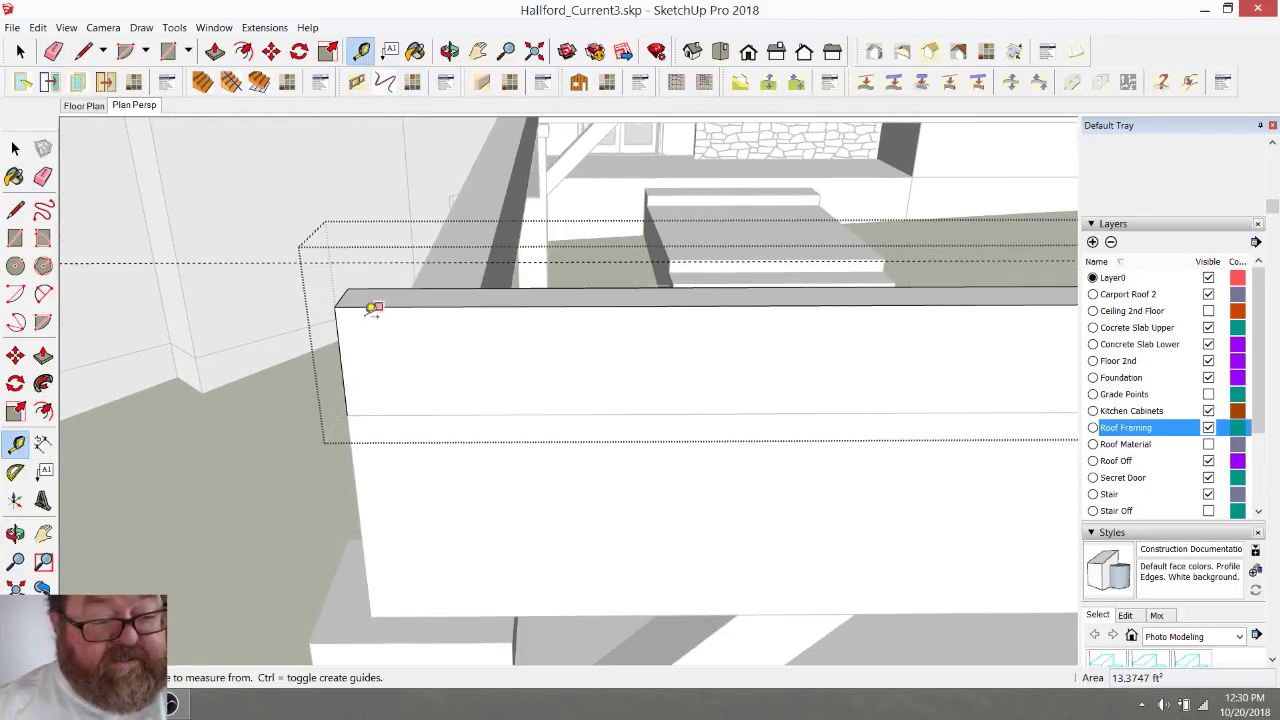
{"action": "left_click", "coordinate": [339, 342]}
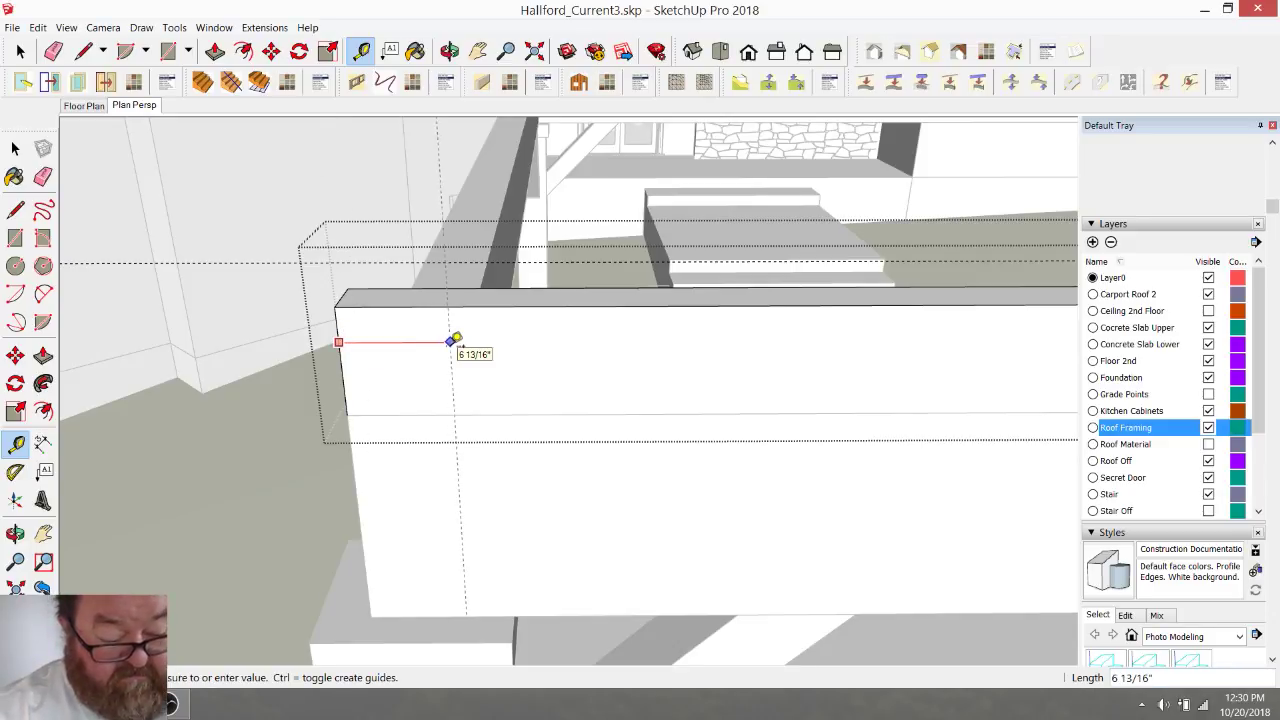
{"action": "type", "text": "12"}
{"action": "key", "text": "Return"}
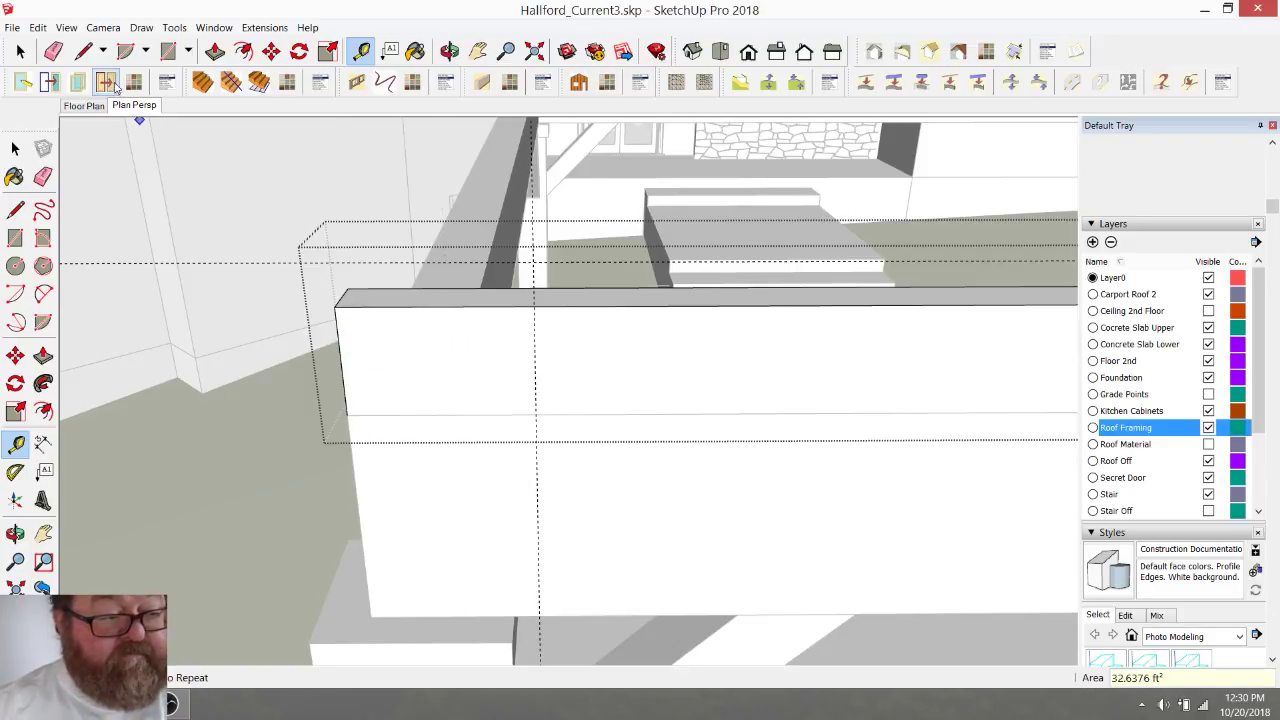
- Draw a diagonal from the uncut end's lower corner to the guide intersection and push the triangular corner through the 3 5/8 inch thickness
{"action": "left_click", "coordinate": [84, 51]}
{"action": "left_click", "coordinate": [347, 413]}
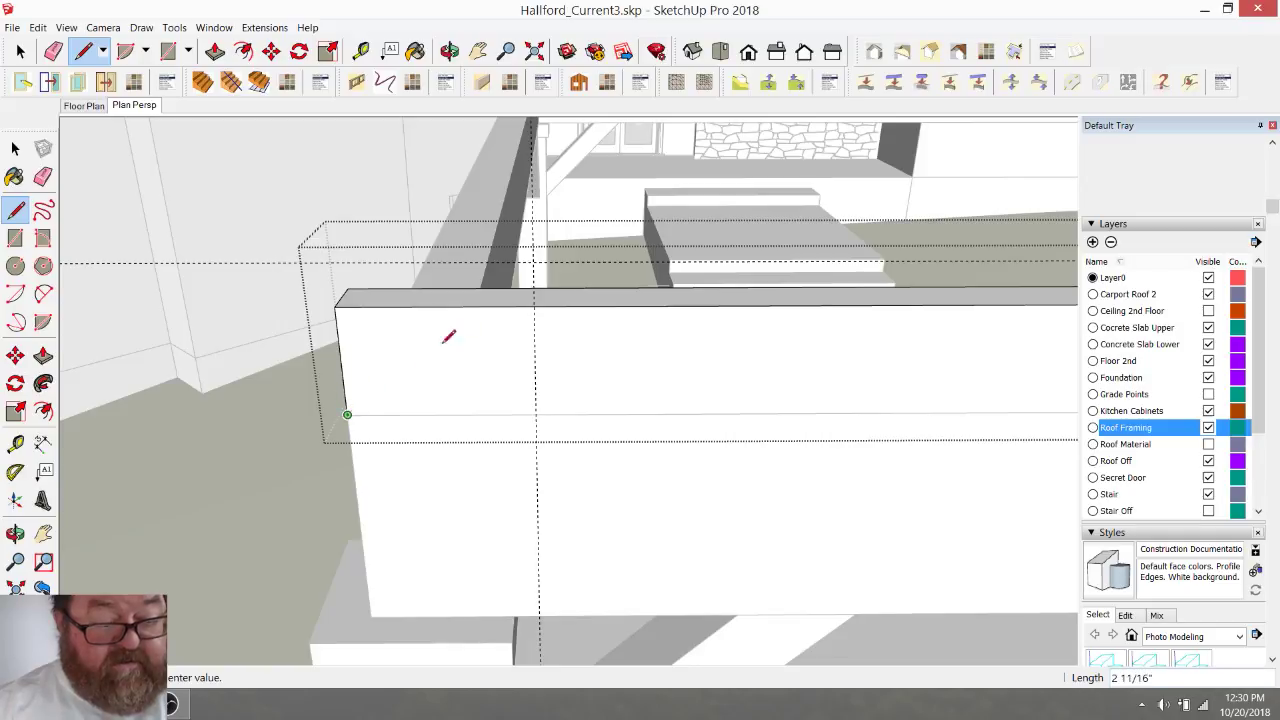
{"action": "left_click", "coordinate": [533, 262]}
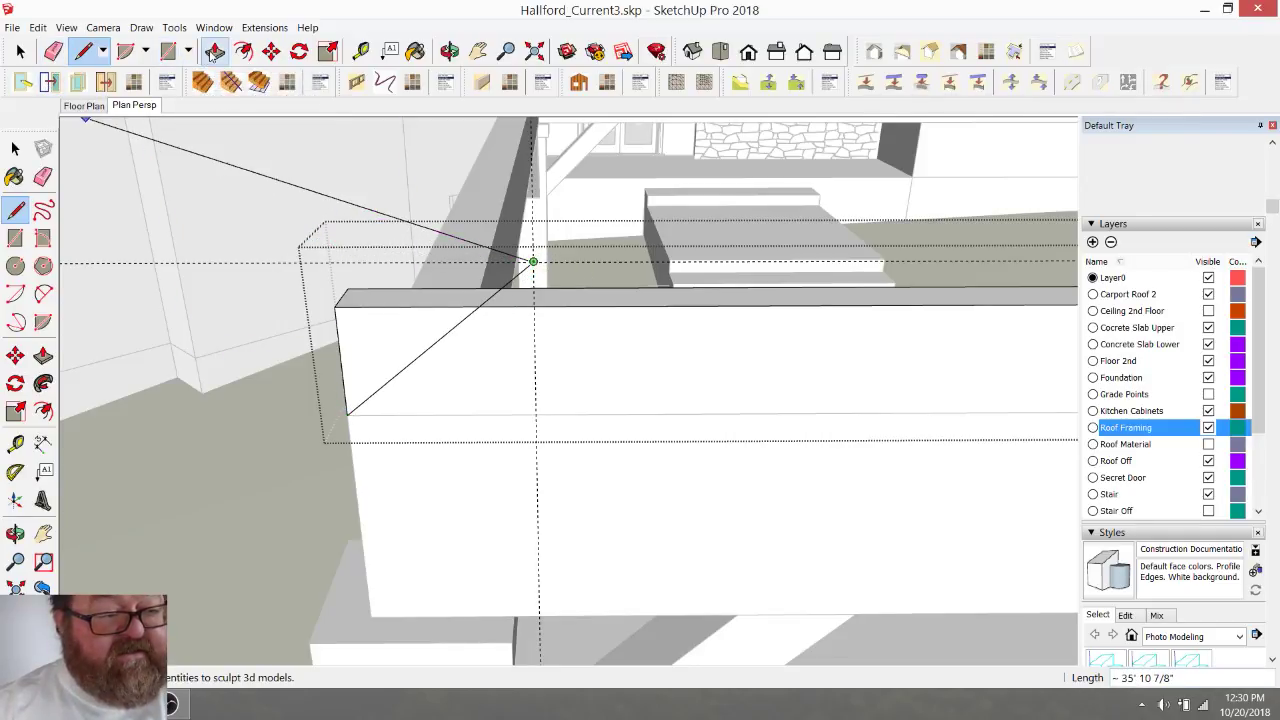
{"action": "left_click", "coordinate": [215, 51]}
{"action": "left_click", "coordinate": [380, 366]}
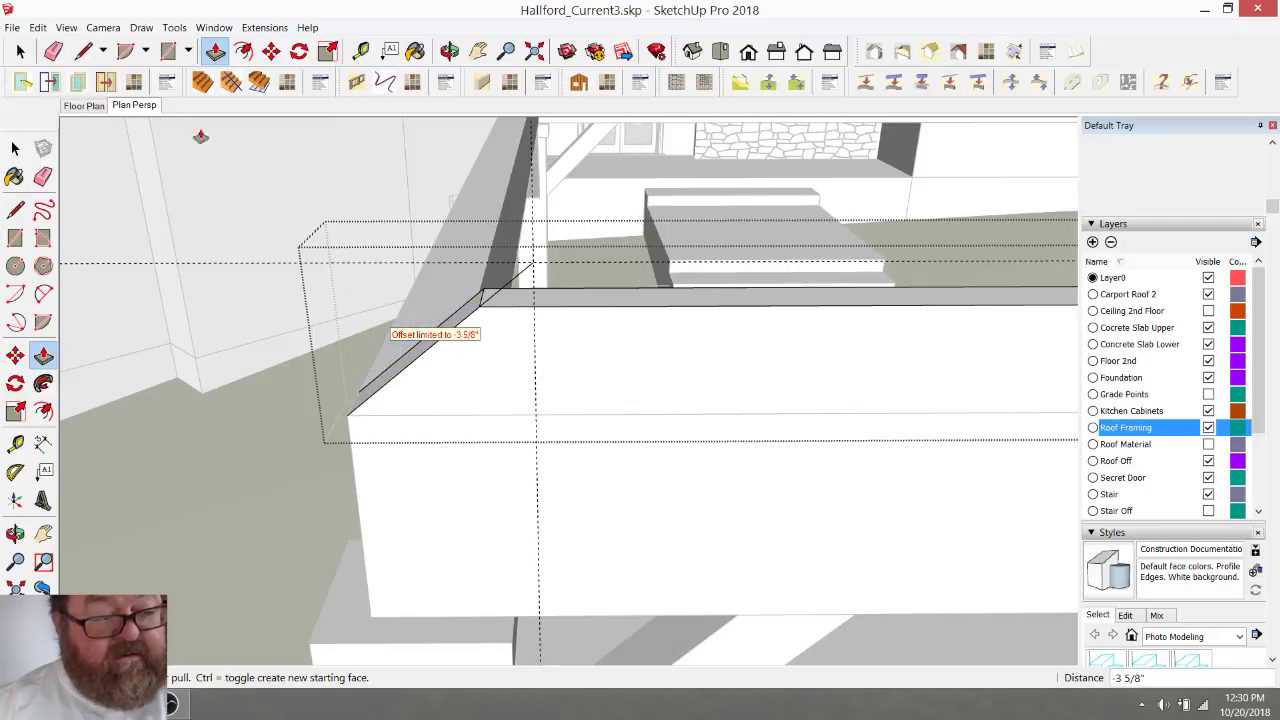
- Erase the leftover diagonal line above the board's second end cut and the guides around it
{"action": "left_click", "coordinate": [53, 51]}
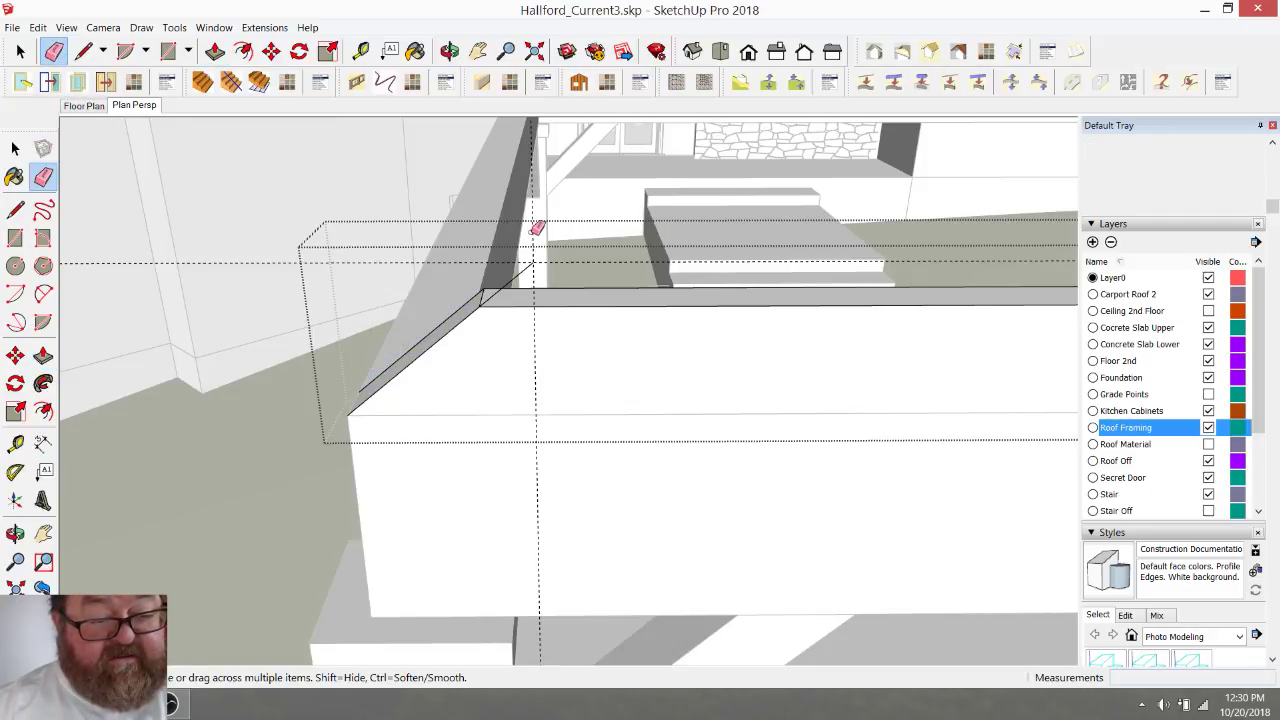
{"action": "left_click", "coordinate": [532, 264]}
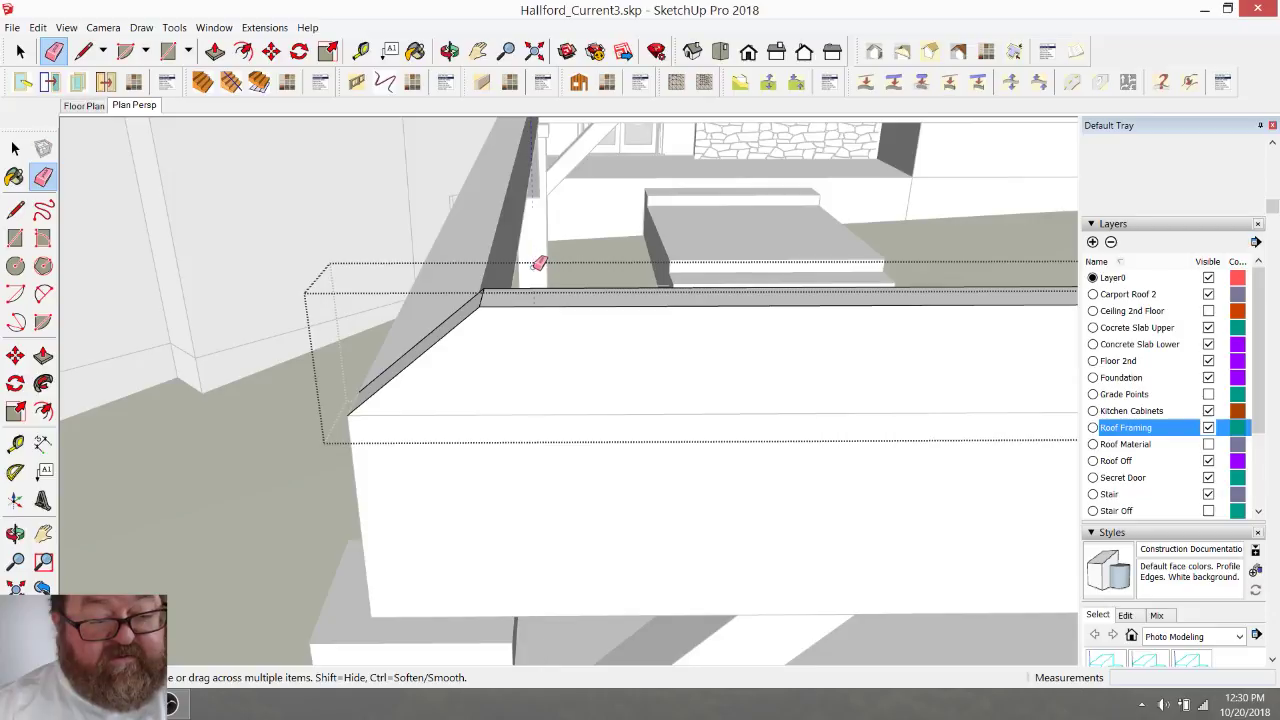
{"action": "scroll", "coordinate": [300, 402], "scroll_direction": "down", "scroll_amount": 4}
{"action": "scroll", "coordinate": [351, 417], "scroll_direction": "up", "scroll_amount": 4}
{"action": "scroll", "coordinate": [353, 415], "scroll_direction": "up", "scroll_amount": 3}
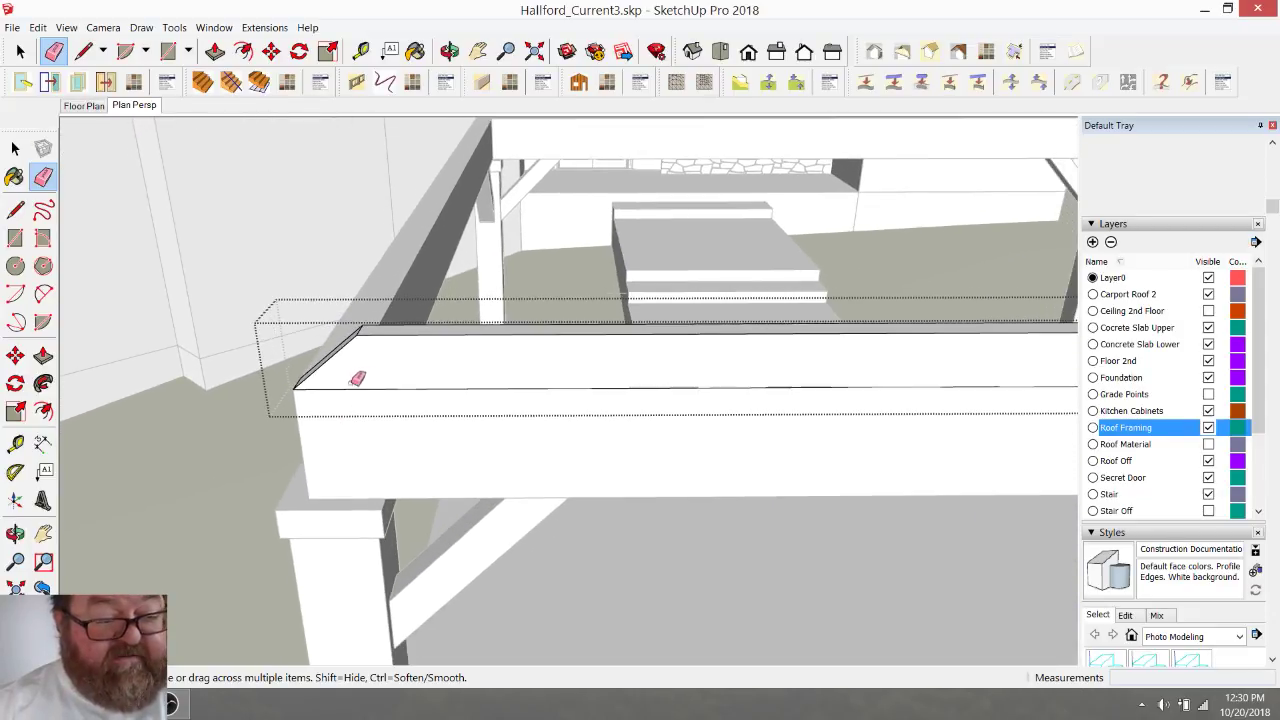
{"action": "scroll", "coordinate": [398, 435], "scroll_direction": "up", "scroll_amount": 1}
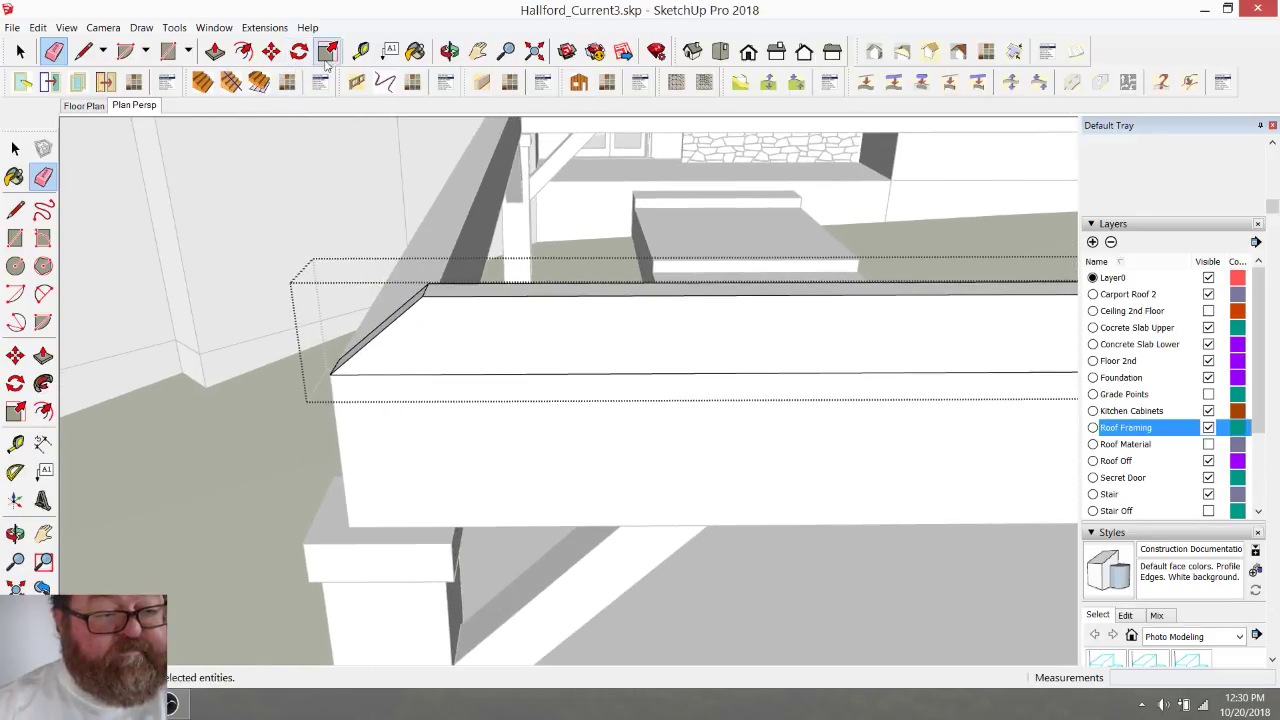
- Place a guide 7.5 inches from the board's sloped end edge, and a second parallel guide 15 inches from the first across that edge
{"action": "left_click", "coordinate": [361, 51]}
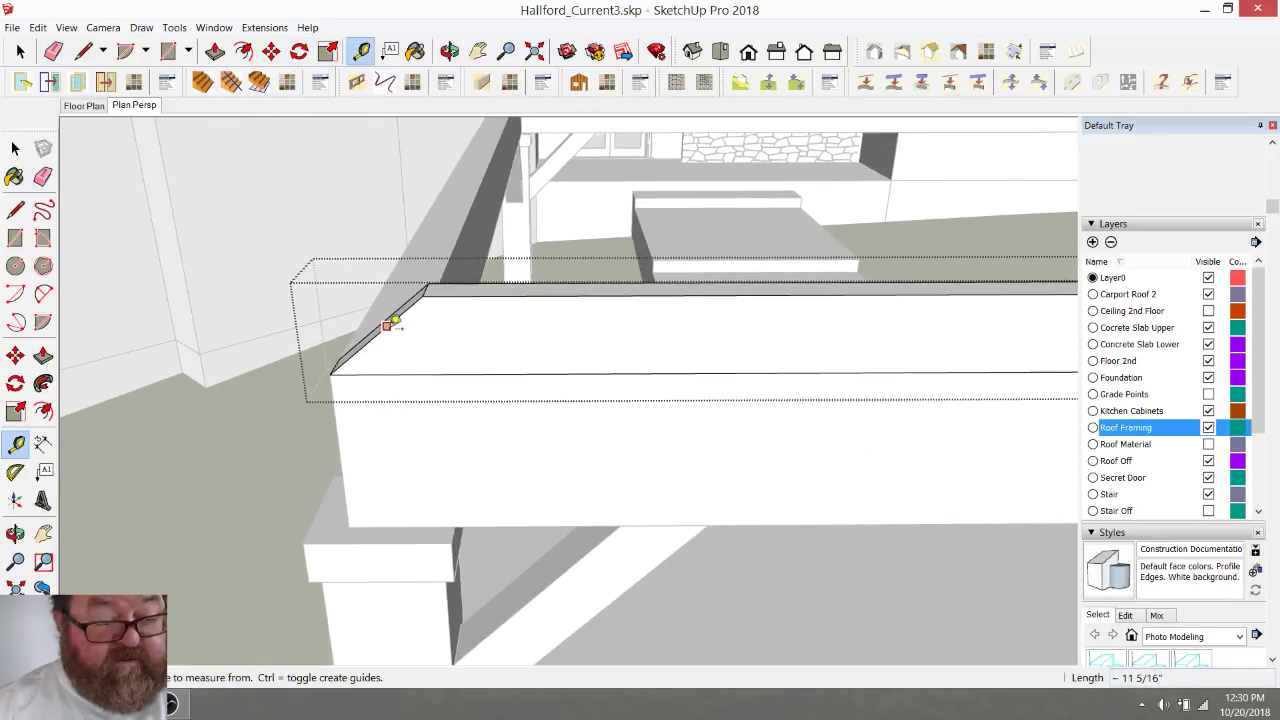
{"action": "left_click", "coordinate": [386, 326]}
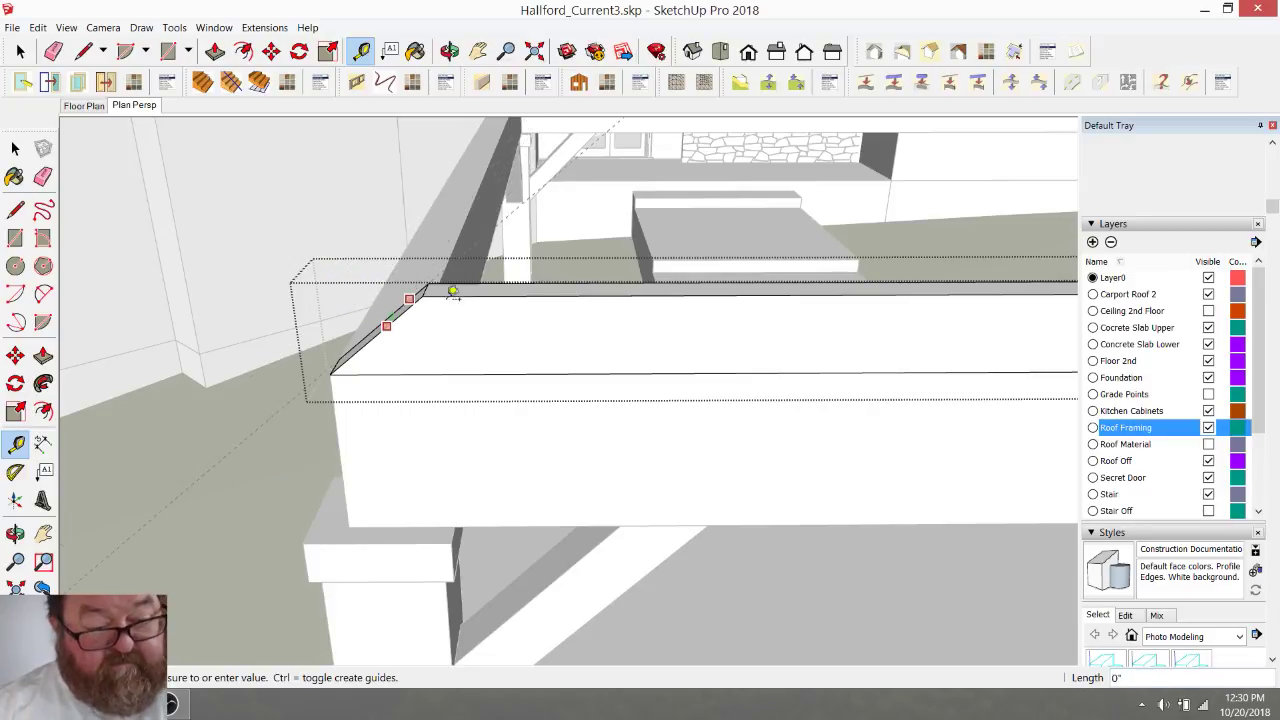
{"action": "left_click", "coordinate": [386, 320]}
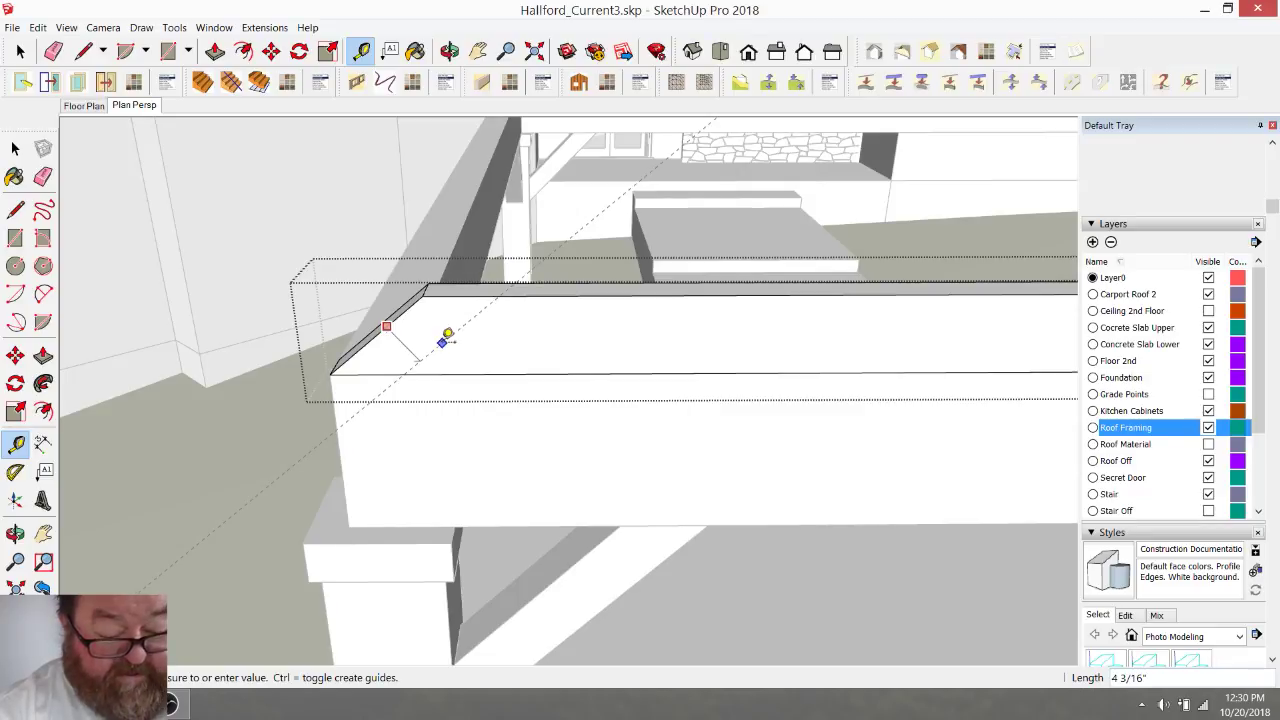
{"action": "type", "text": "7."}
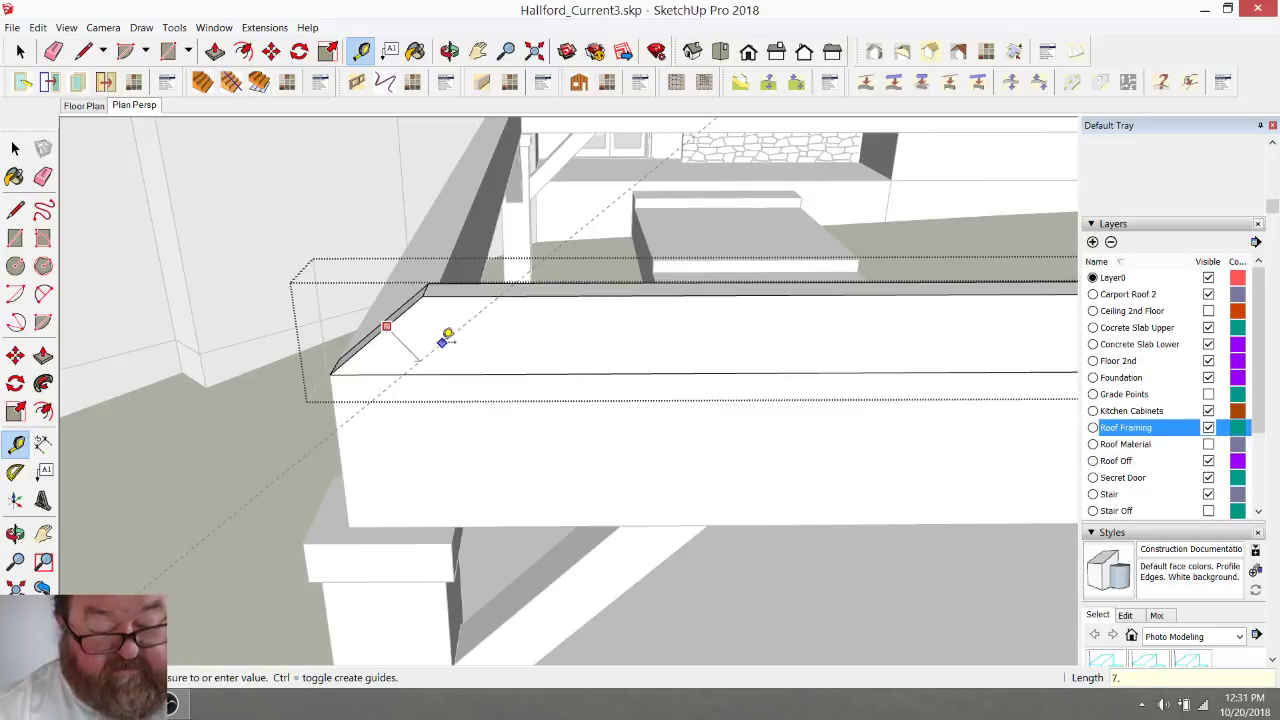
{"action": "type", "text": "5"}
{"action": "key", "text": "Return"}
{"action": "left_click", "coordinate": [474, 363]}
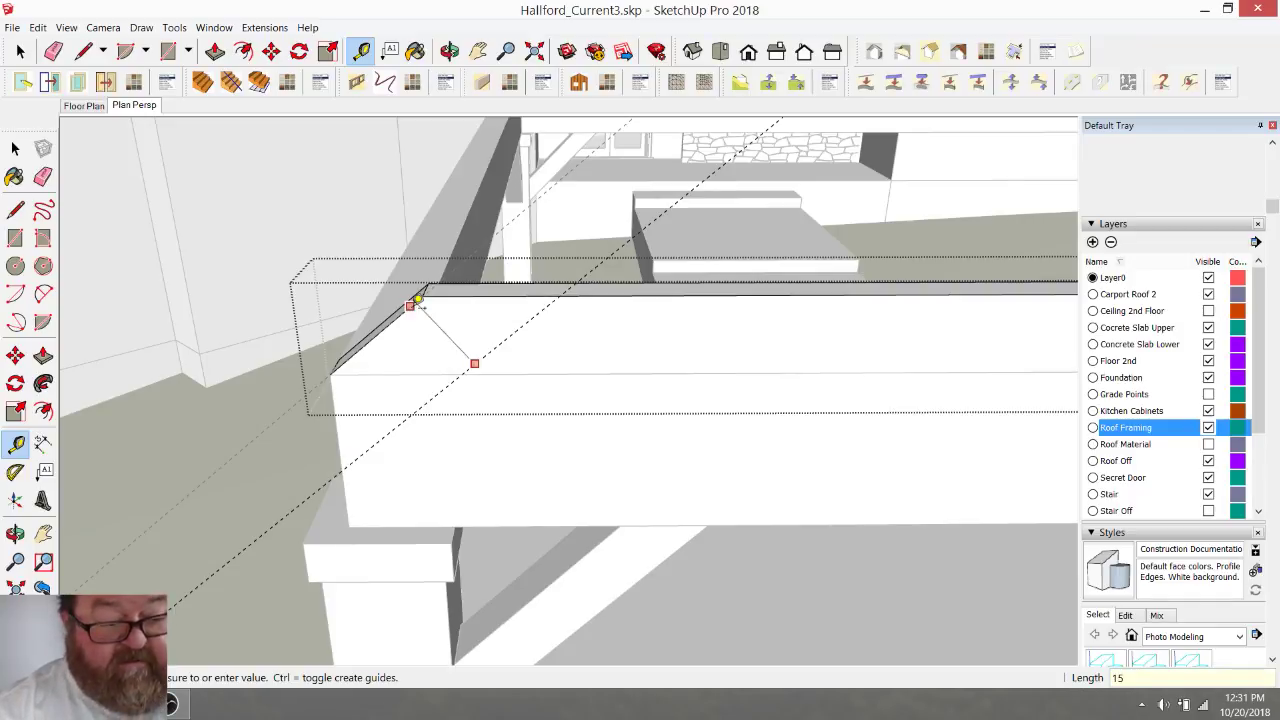
{"action": "key", "text": "Return"}
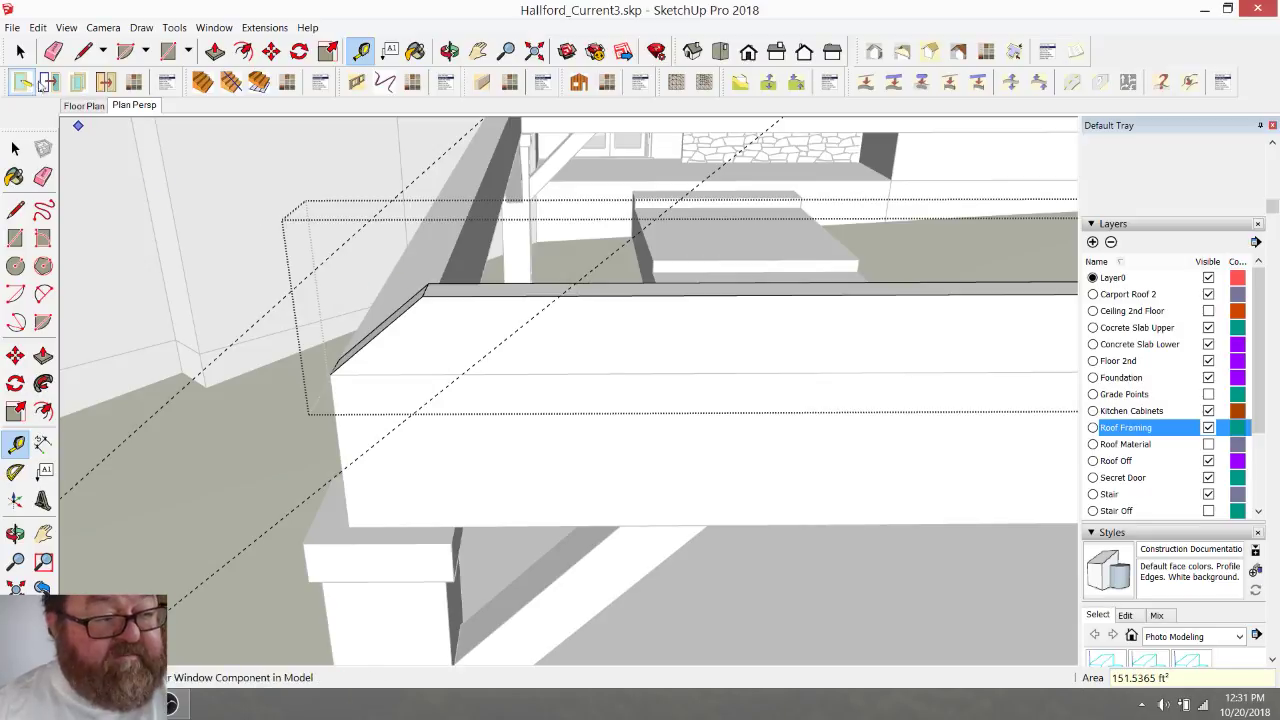
{"action": "left_click", "coordinate": [83, 51]}
{"action": "scroll", "coordinate": [575, 385], "scroll_direction": "down", "scroll_amount": 3}
{"action": "scroll", "coordinate": [390, 352], "scroll_direction": "down", "scroll_amount": 4}
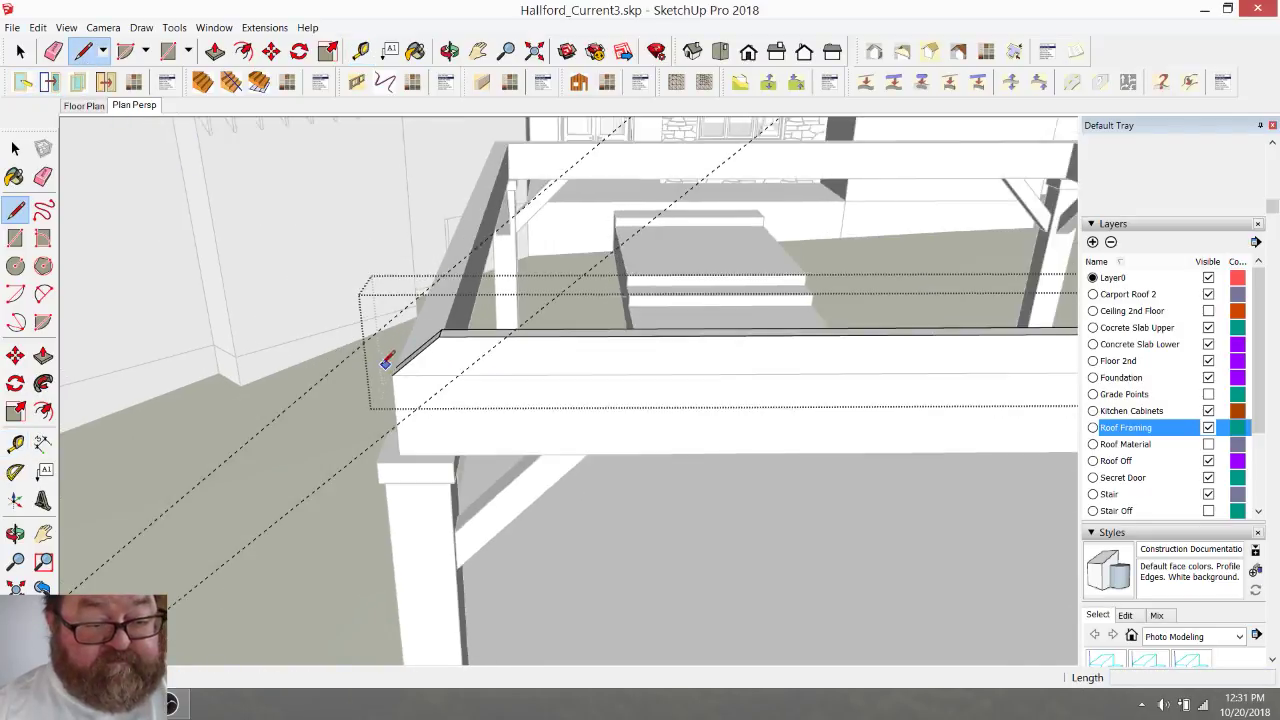
{"action": "scroll", "coordinate": [363, 357], "scroll_direction": "down", "scroll_amount": 2}
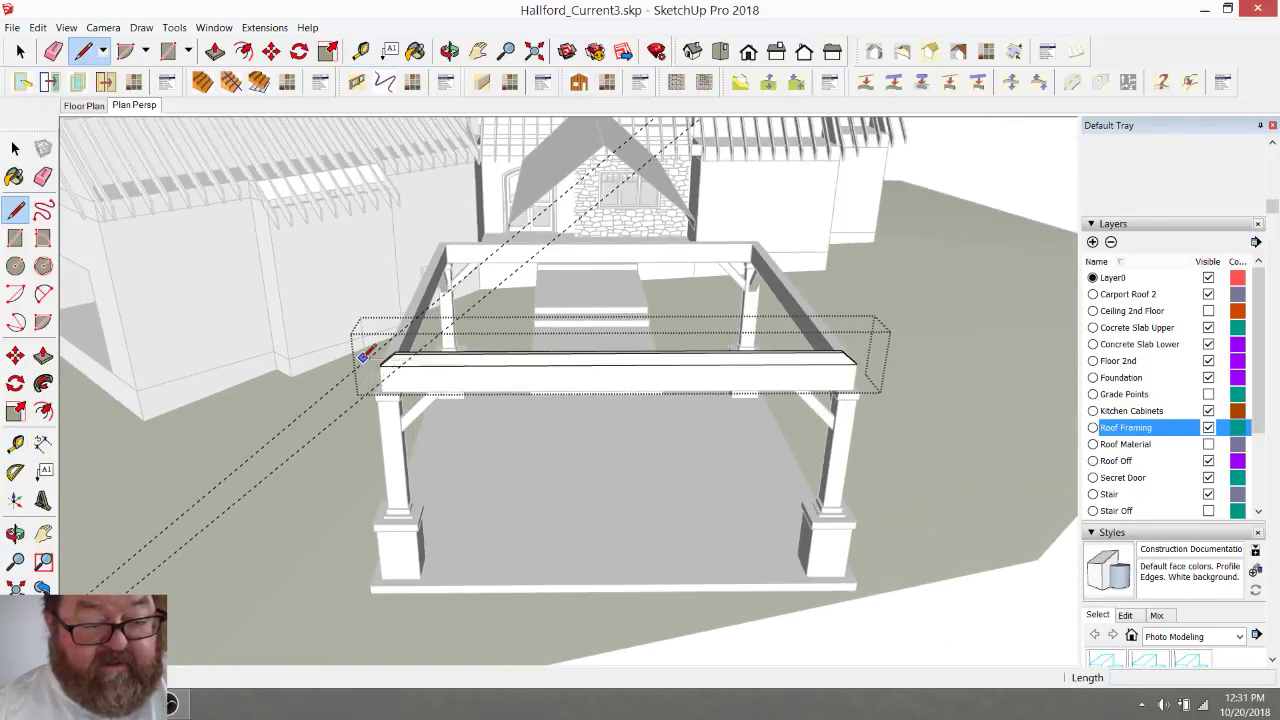
{"action": "scroll", "coordinate": [372, 347], "scroll_direction": "up", "scroll_amount": 6}
{"action": "scroll", "coordinate": [386, 334], "scroll_direction": "down", "scroll_amount": 2}
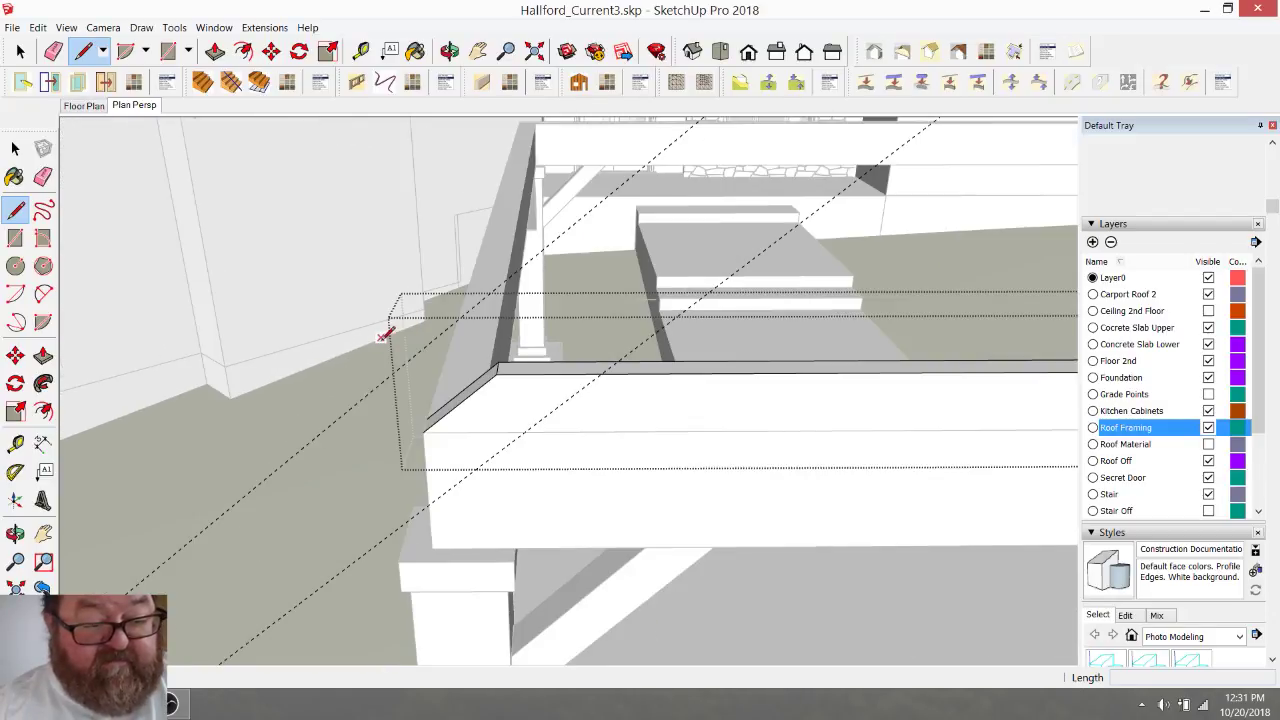
{"action": "left_click", "coordinate": [320, 435]}
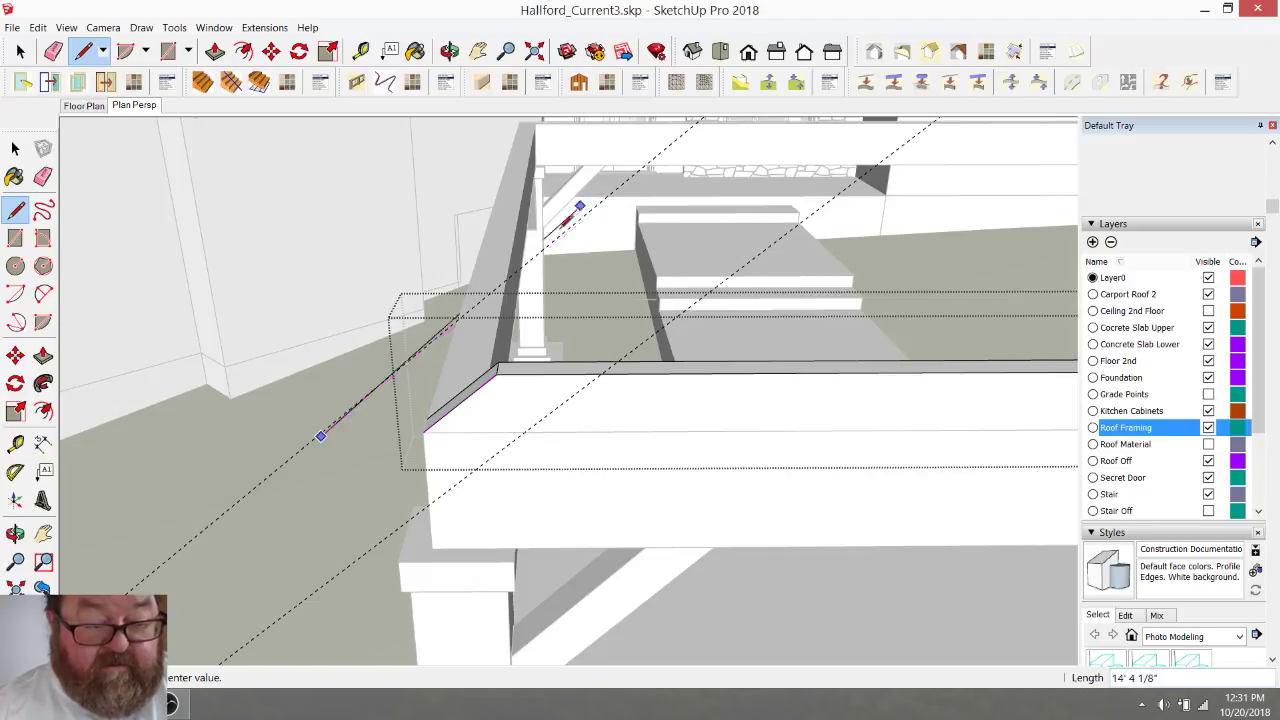
{"action": "key", "text": "Escape"}
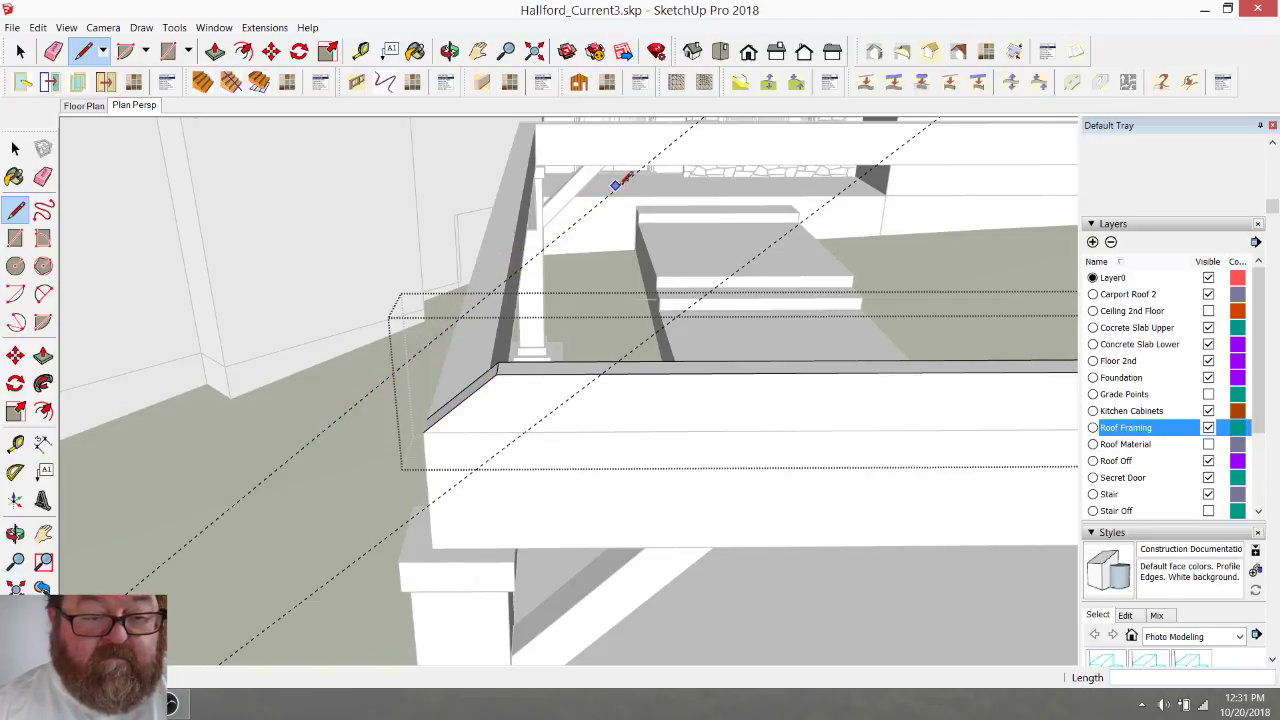
- Place a vertical guide through the midpoint of the front board, offset from its end edge
{"action": "scroll", "coordinate": [590, 250], "scroll_direction": "down", "scroll_amount": 3}
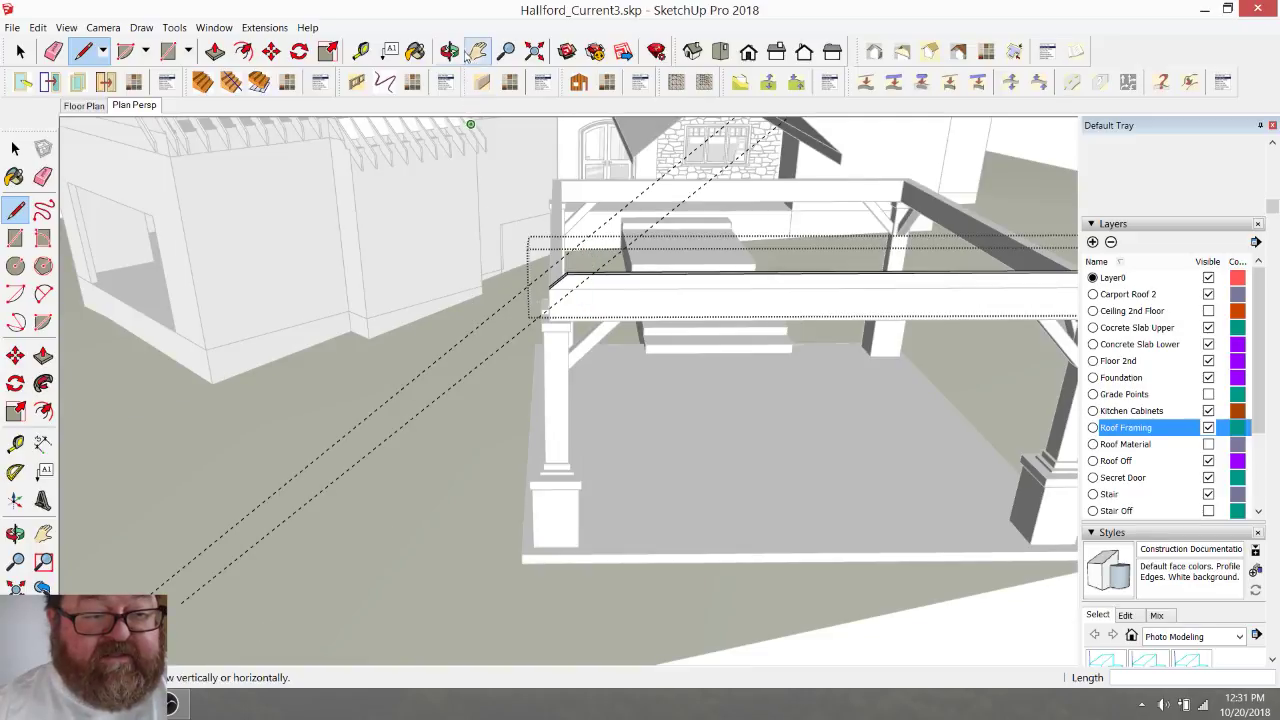
{"action": "left_click", "coordinate": [449, 51]}
{"action": "left_click_drag", "start_coordinate": [654, 280], "coordinate": [263, 191]}
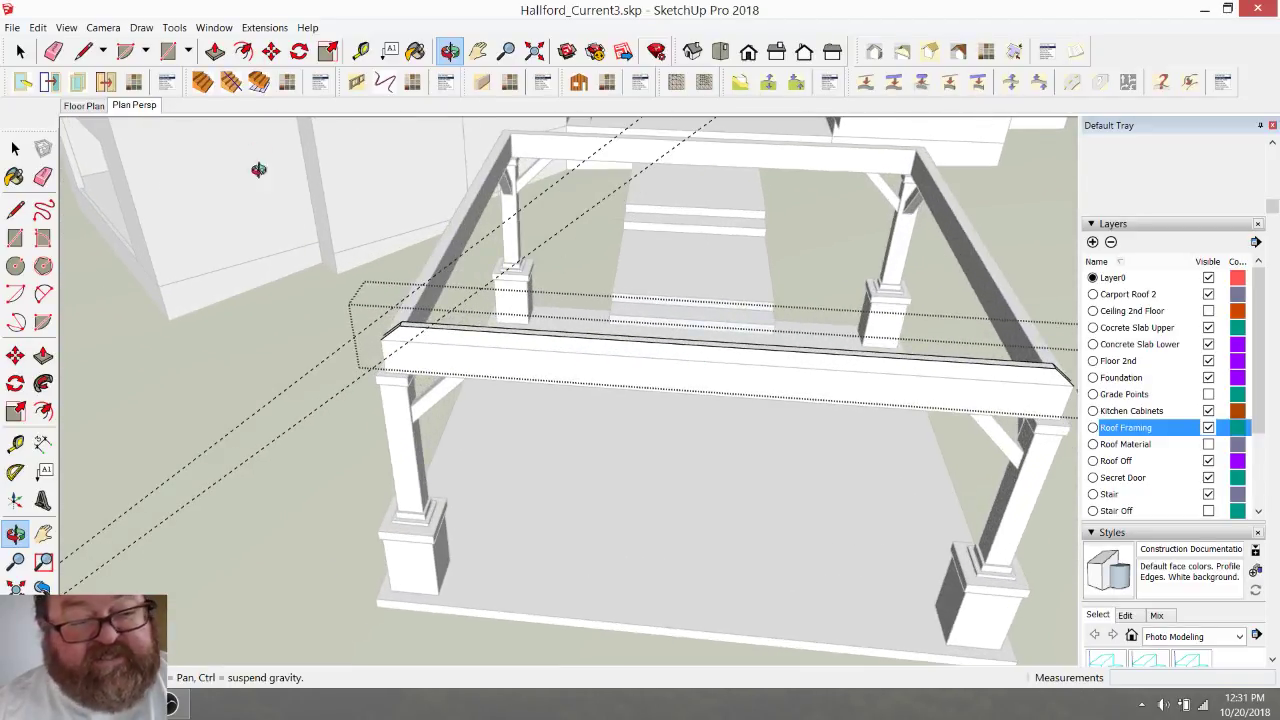
{"action": "left_click", "coordinate": [361, 51]}
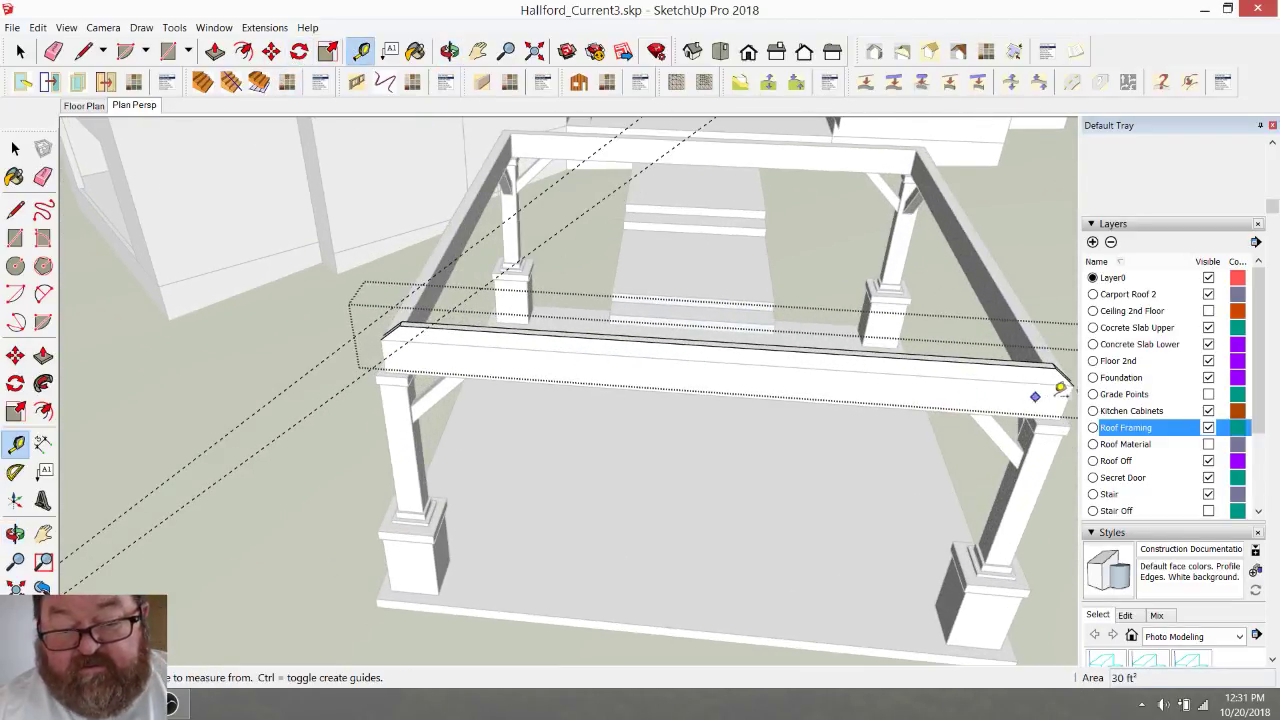
{"action": "left_click", "coordinate": [1067, 403]}
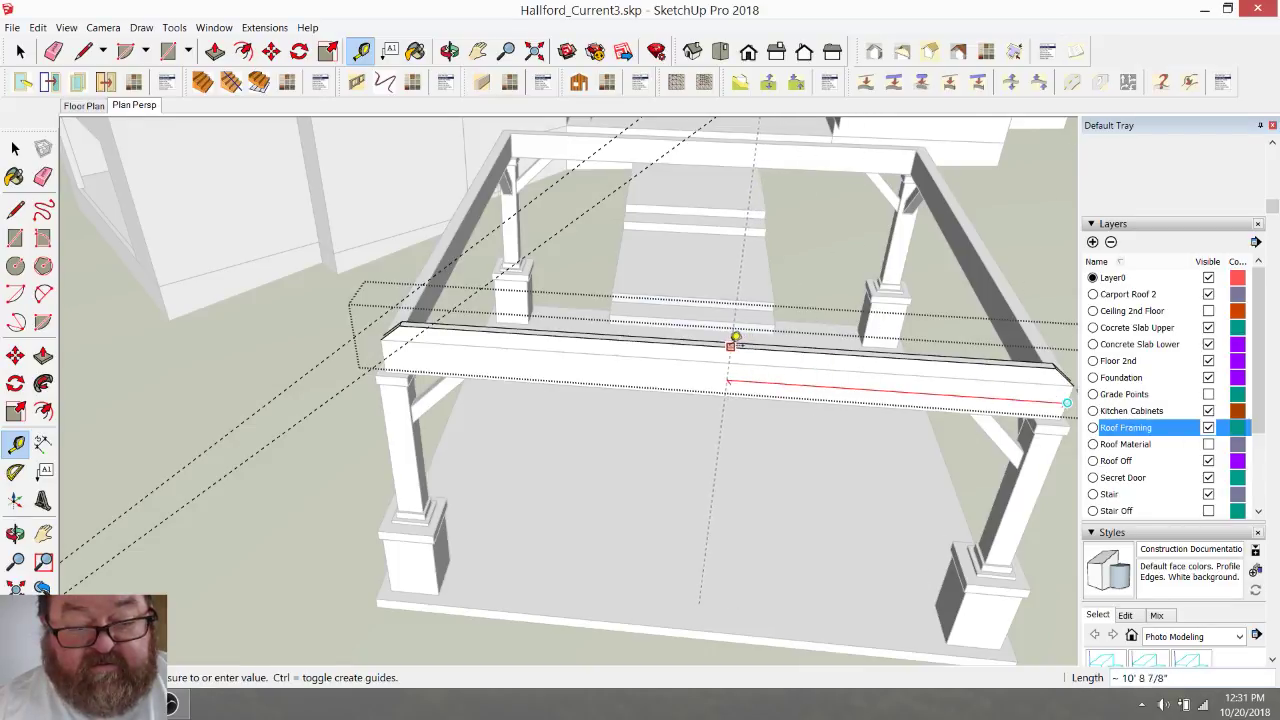
{"action": "key", "text": "Escape"}
{"action": "scroll", "coordinate": [626, 384], "scroll_direction": "down", "scroll_amount": 2}
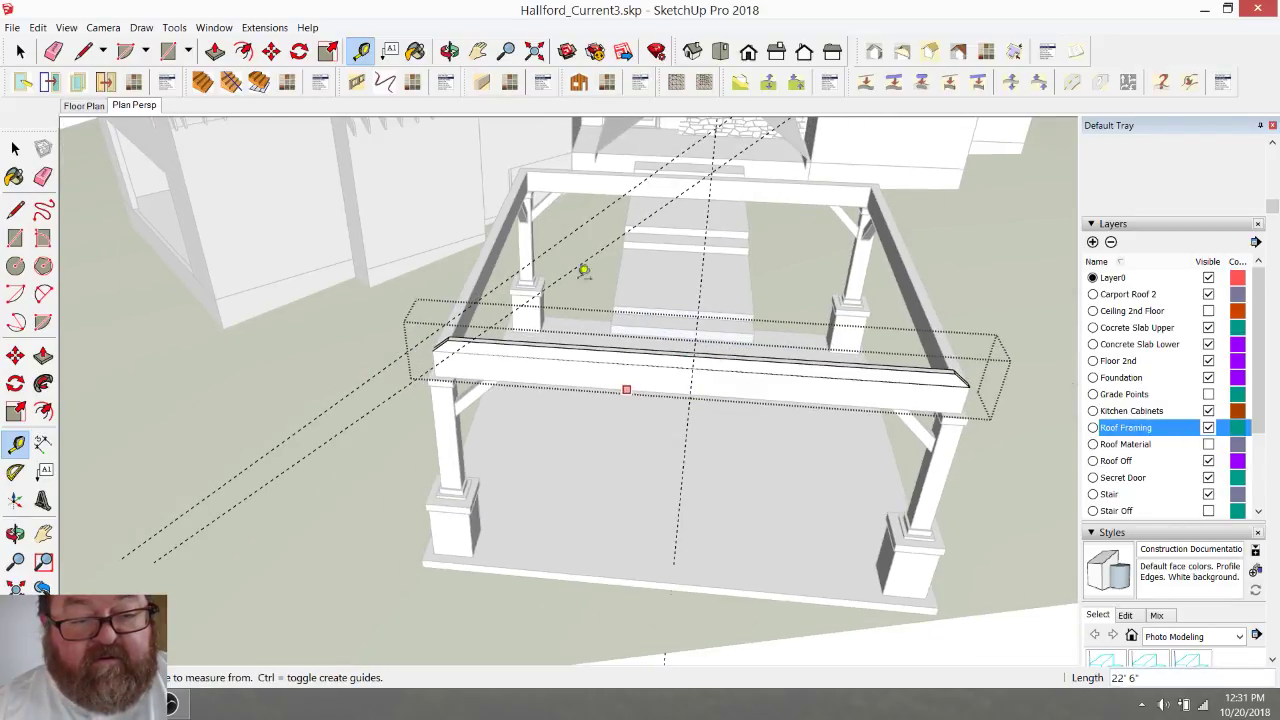
- Erase the two diagonal guides parallel to the board's sloped end, keeping the vertical center guide
{"action": "left_click", "coordinate": [86, 52]}
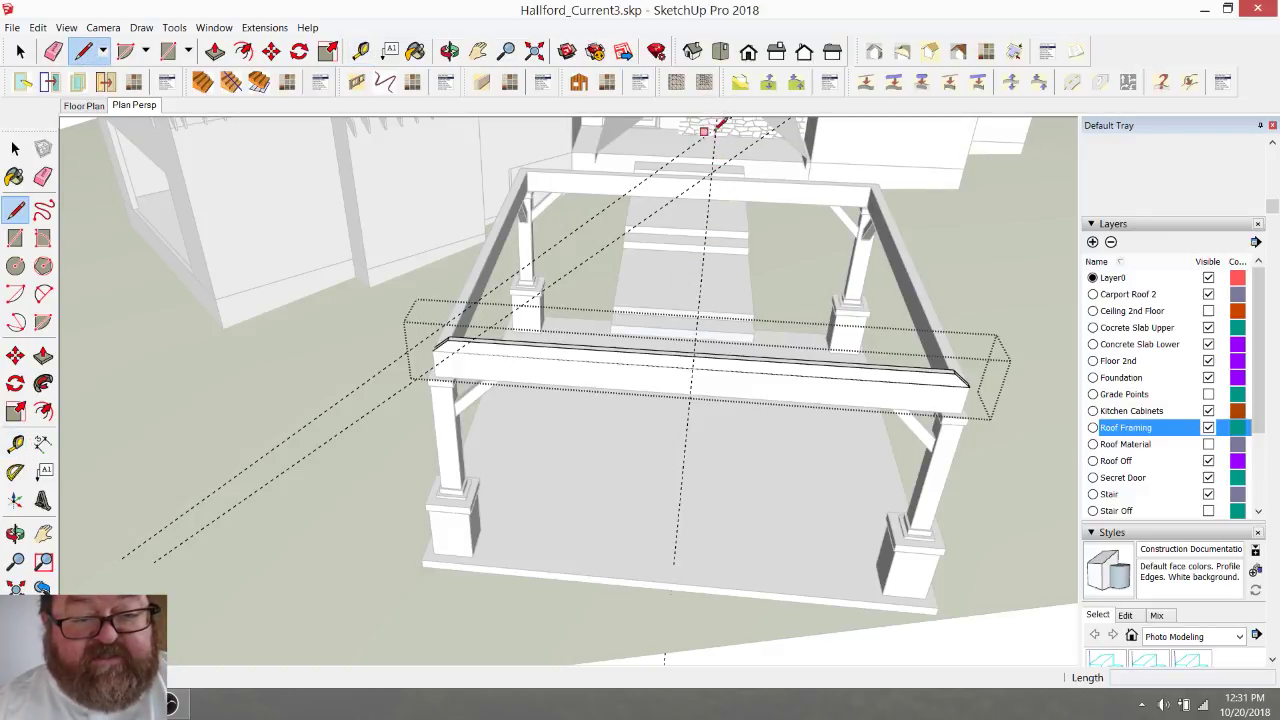
{"action": "middle_click_drag", "start_coordinate": [712, 322], "coordinate": [515, 366]}
{"action": "scroll", "coordinate": [297, 309], "scroll_direction": "up", "scroll_amount": 6}
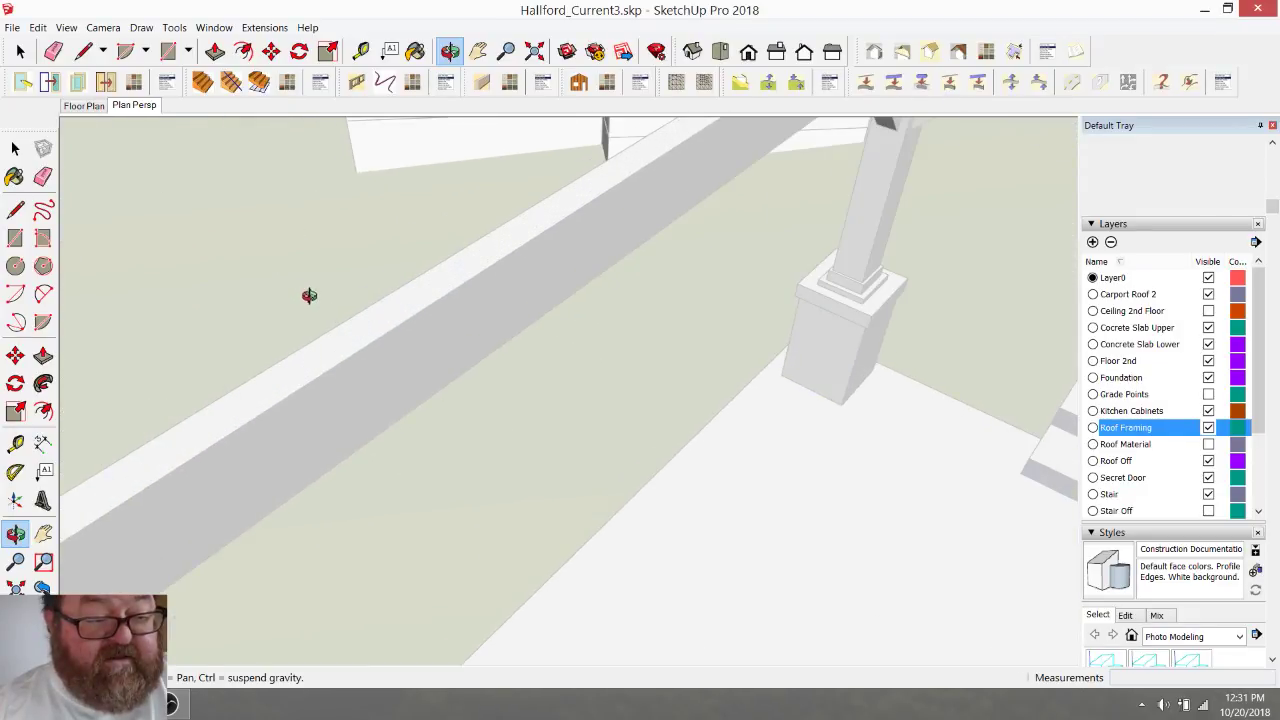
{"action": "middle_click_drag", "start_coordinate": [331, 303], "coordinate": [266, 376]}
{"action": "key", "text": "e"}
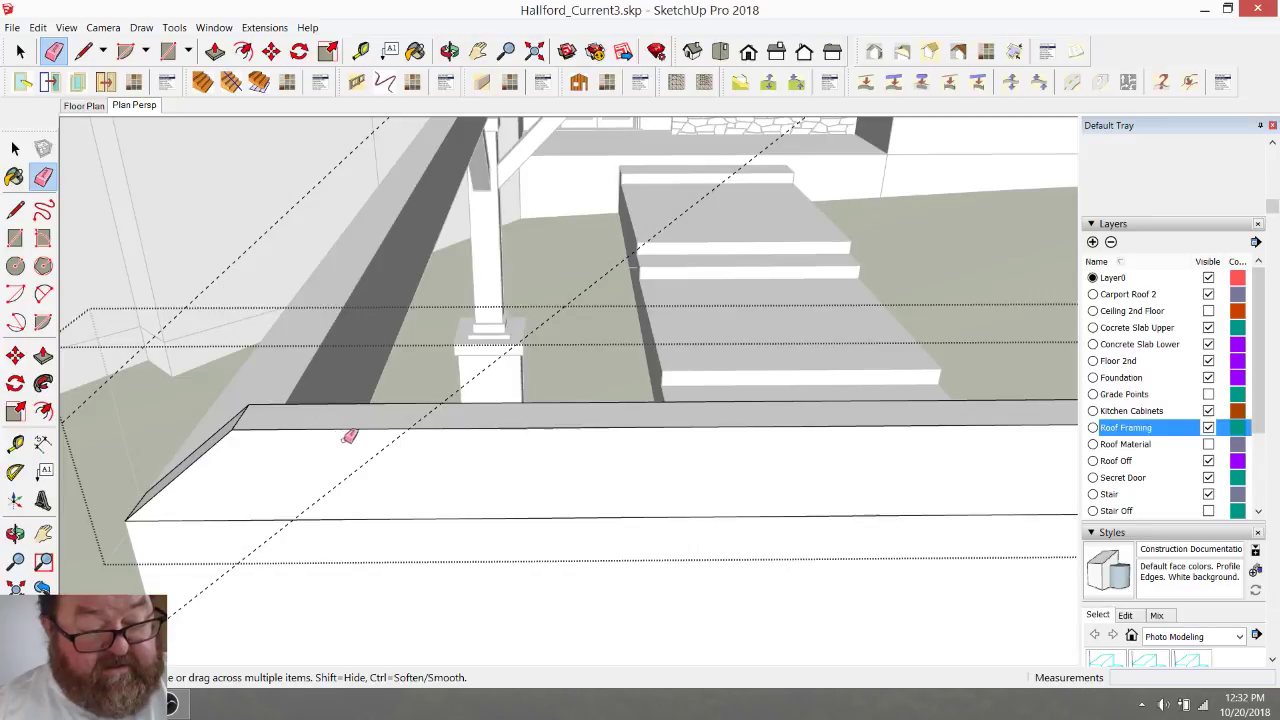
{"action": "left_click", "coordinate": [580, 294]}
{"action": "scroll", "coordinate": [354, 509], "scroll_direction": "down", "scroll_amount": 5}
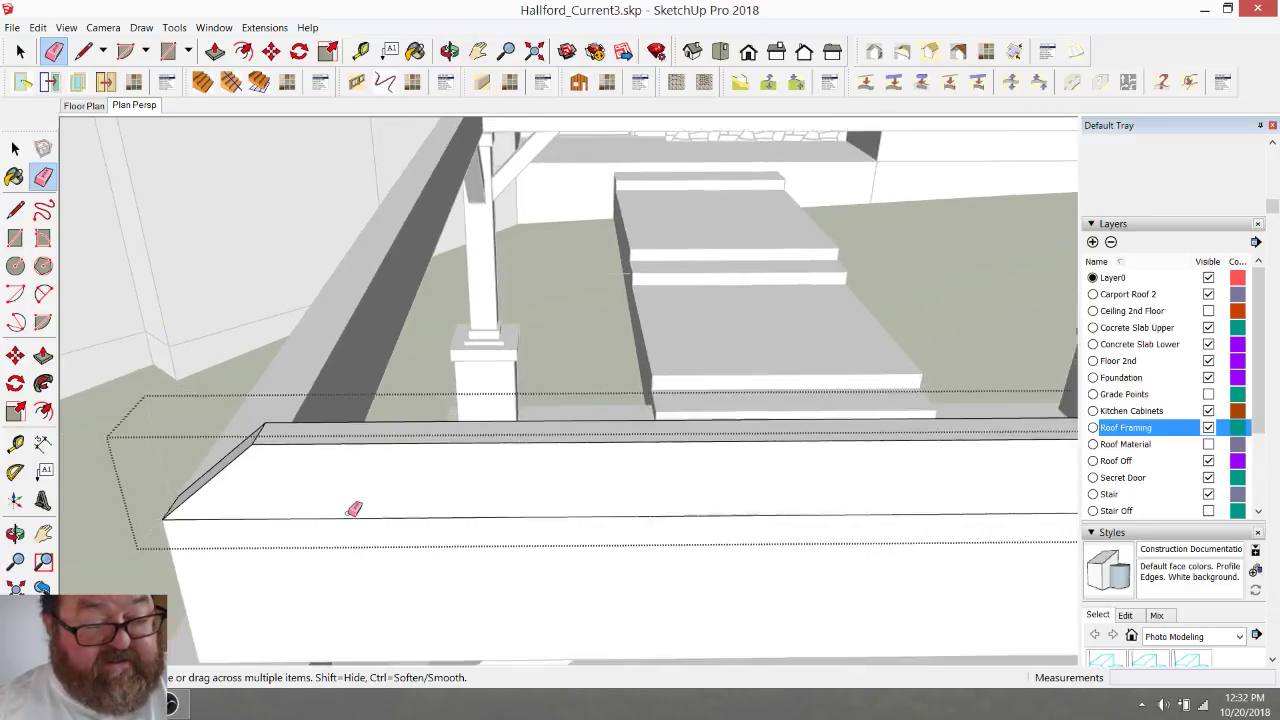
{"action": "scroll", "coordinate": [322, 416], "scroll_direction": "down", "scroll_amount": 1}
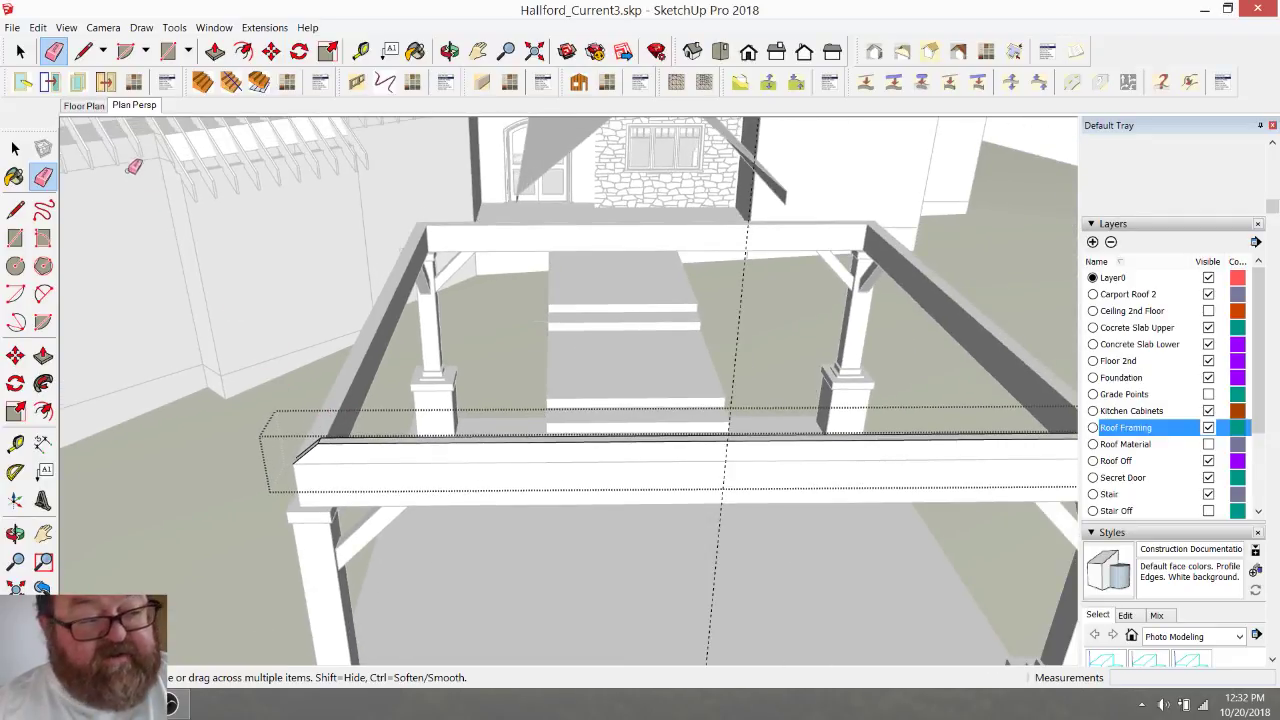
- Draw a line from the board's upper end corner, extending the end-cut slope upward past the vertical center guide
{"action": "left_click", "coordinate": [84, 51]}
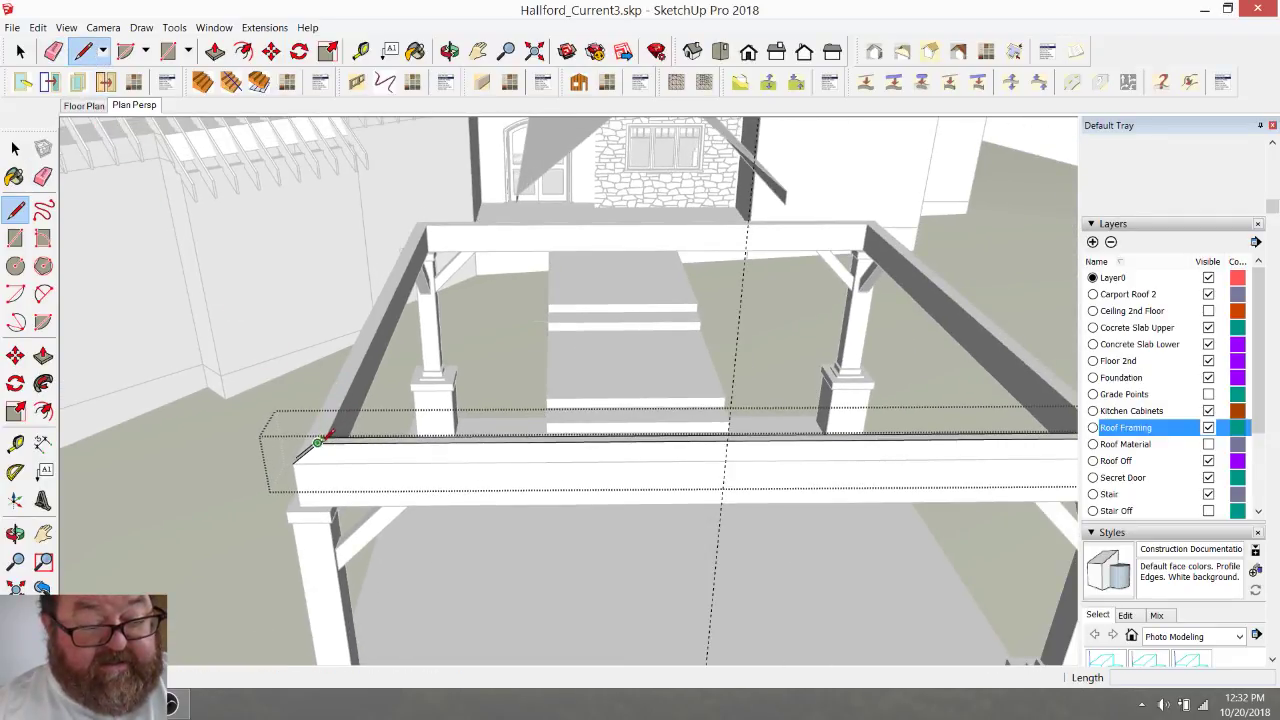
{"action": "left_click", "coordinate": [318, 442]}
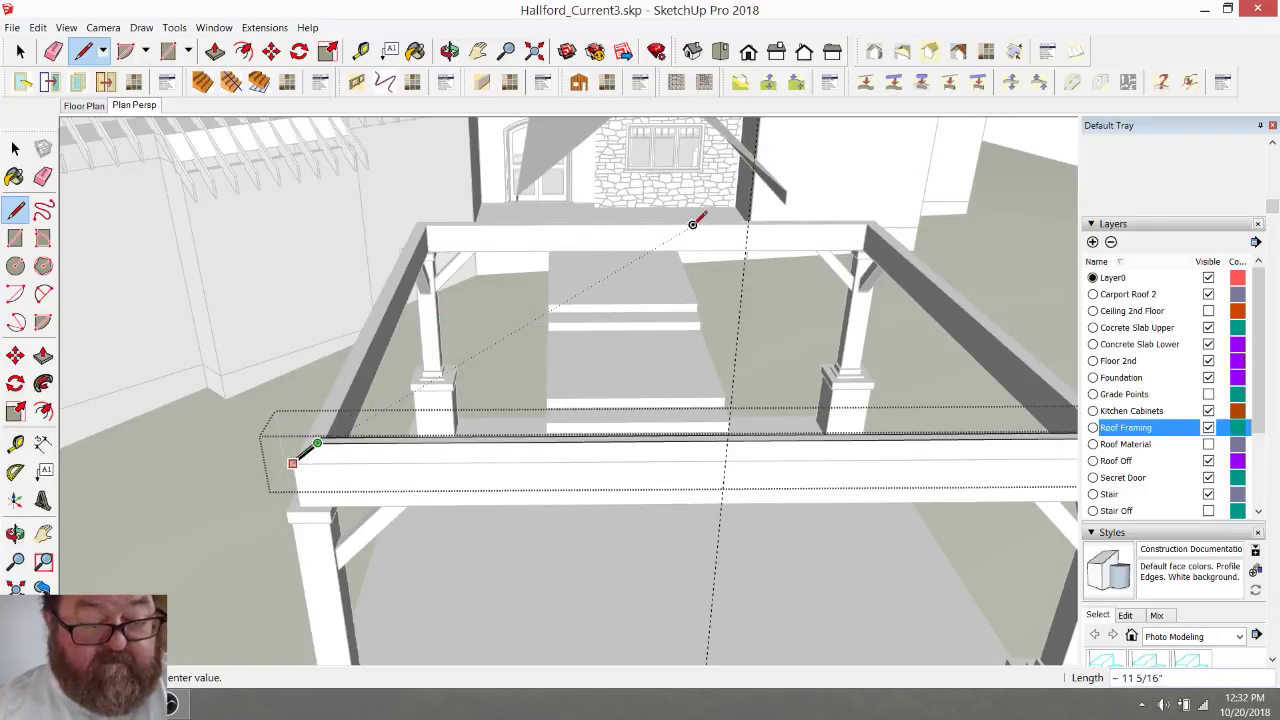
{"action": "scroll", "coordinate": [729, 251], "scroll_direction": "down", "scroll_amount": 3}
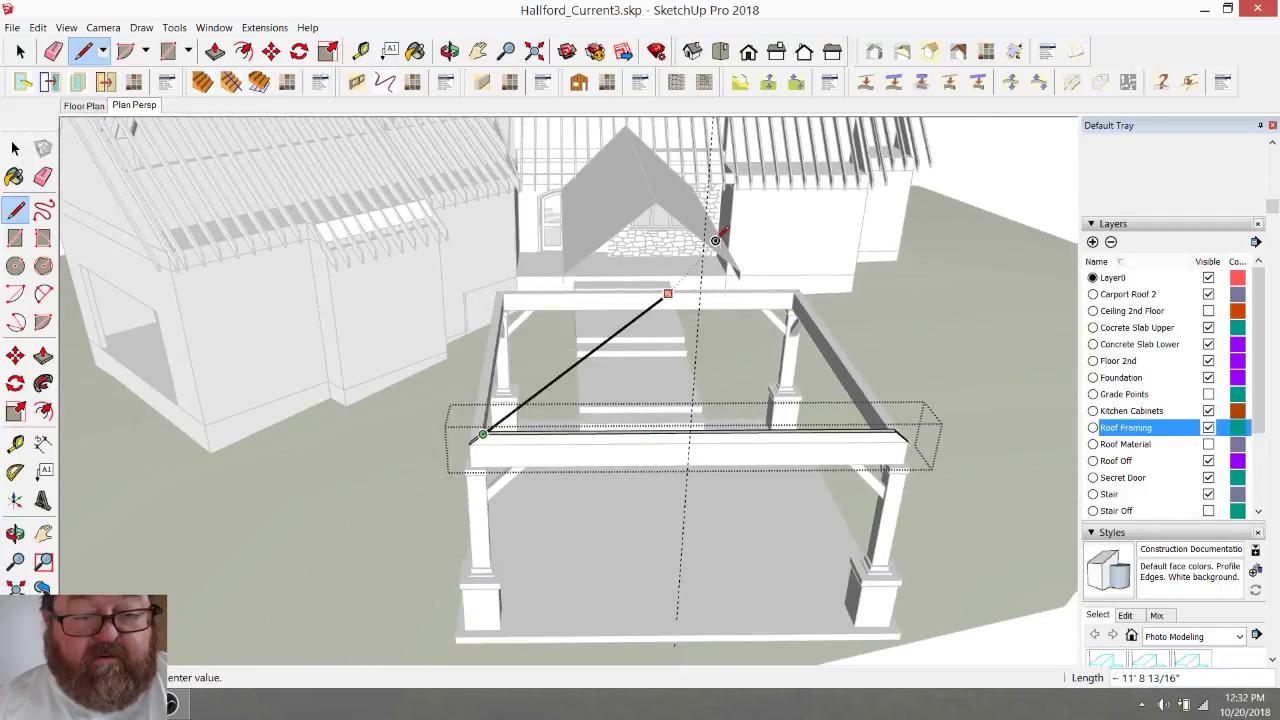
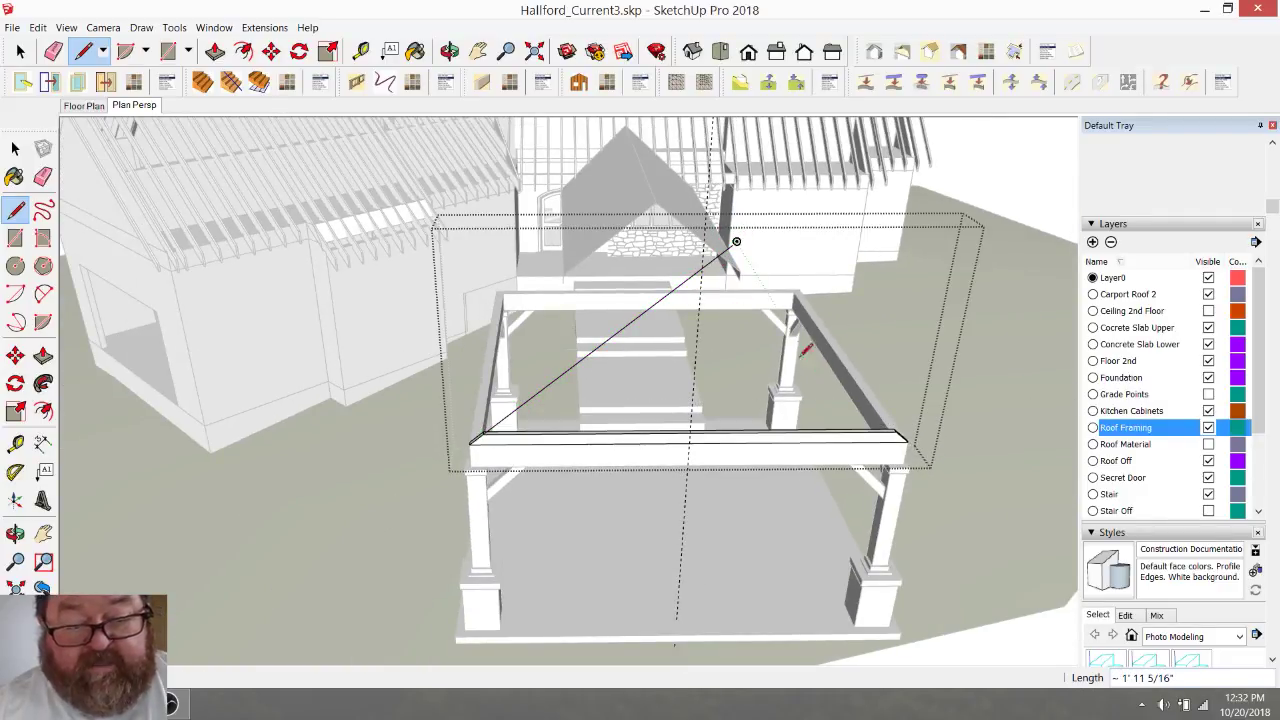
- Close the gable triangle with a line from the slope line's crossing with the center guide to the board's opposite upper corner, and erase the overshoot
{"action": "scroll", "coordinate": [710, 262], "scroll_direction": "up", "scroll_amount": 4}
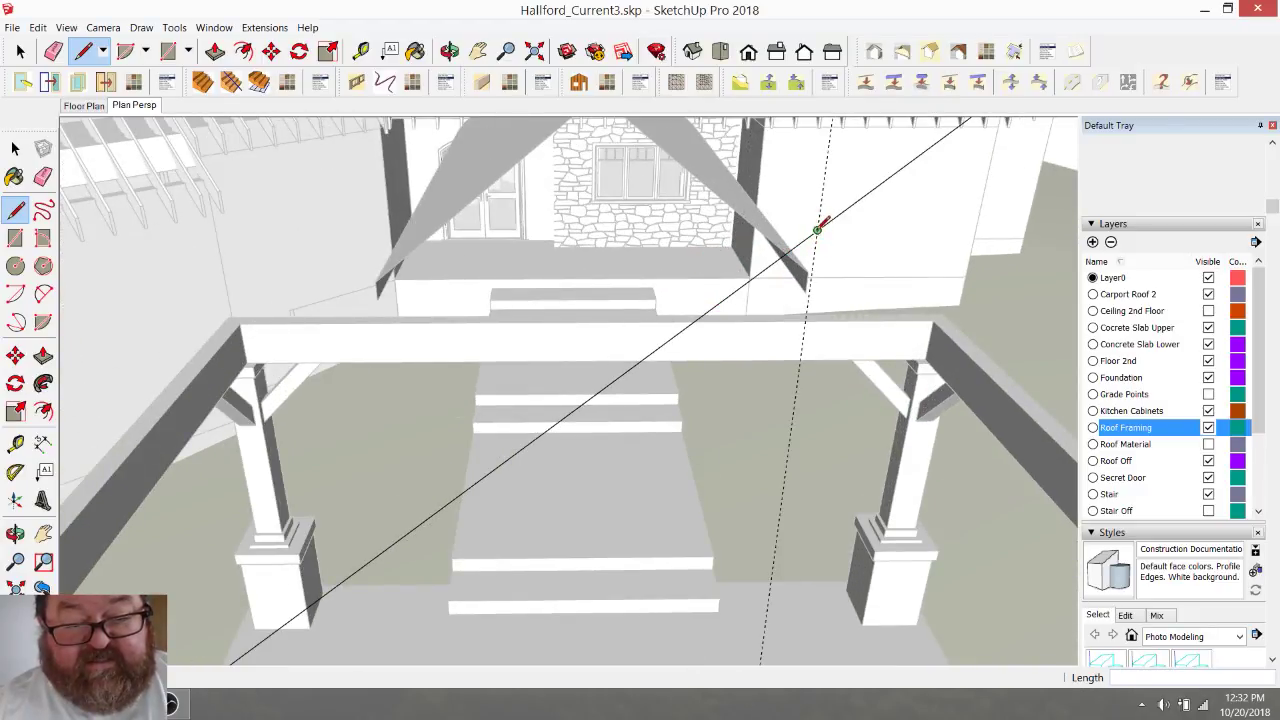
{"action": "scroll", "coordinate": [606, 319], "scroll_direction": "down", "scroll_amount": 2}
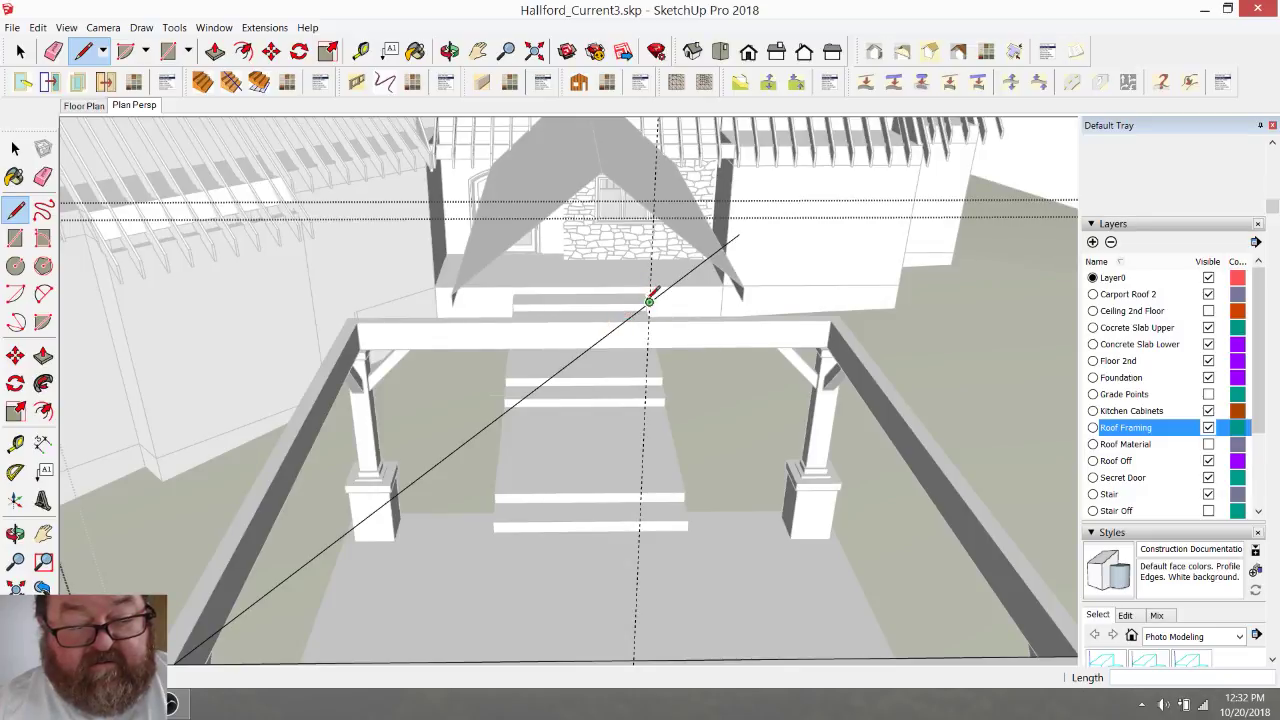
{"action": "left_click", "coordinate": [650, 301]}
{"action": "scroll", "coordinate": [650, 301], "scroll_direction": "down", "scroll_amount": 3}
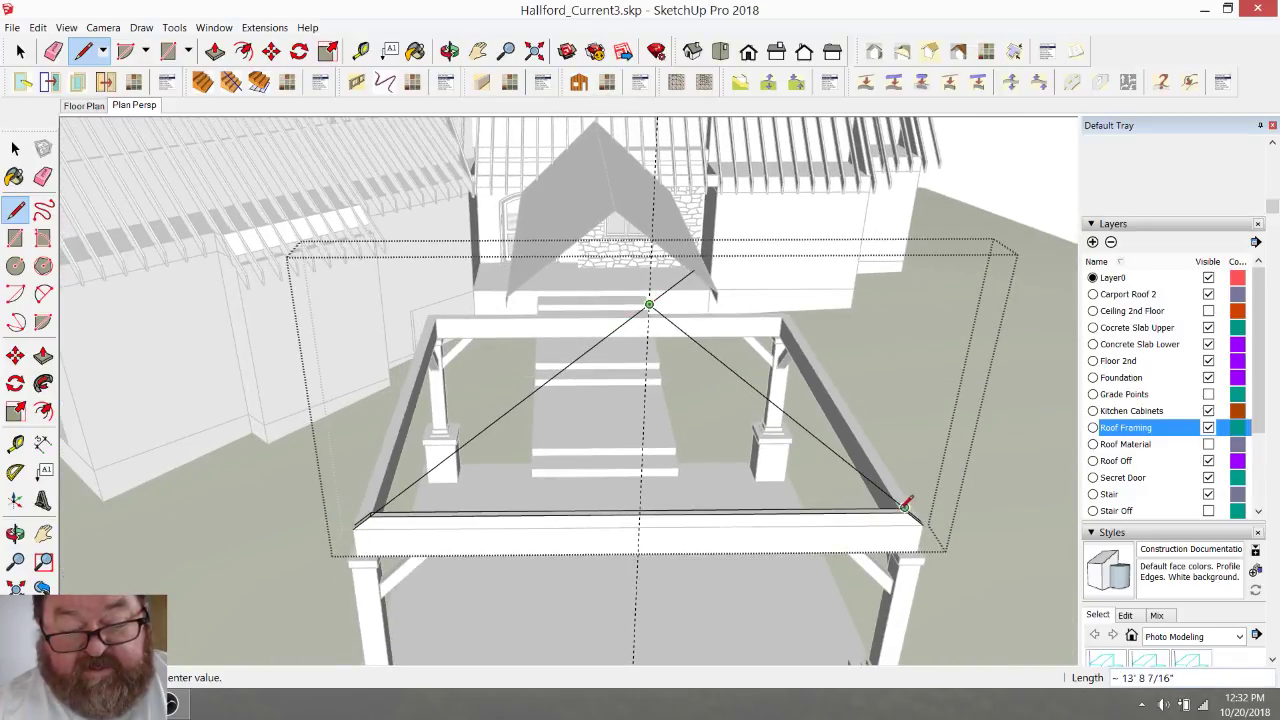
{"action": "scroll", "coordinate": [908, 505], "scroll_direction": "up", "scroll_amount": 3}
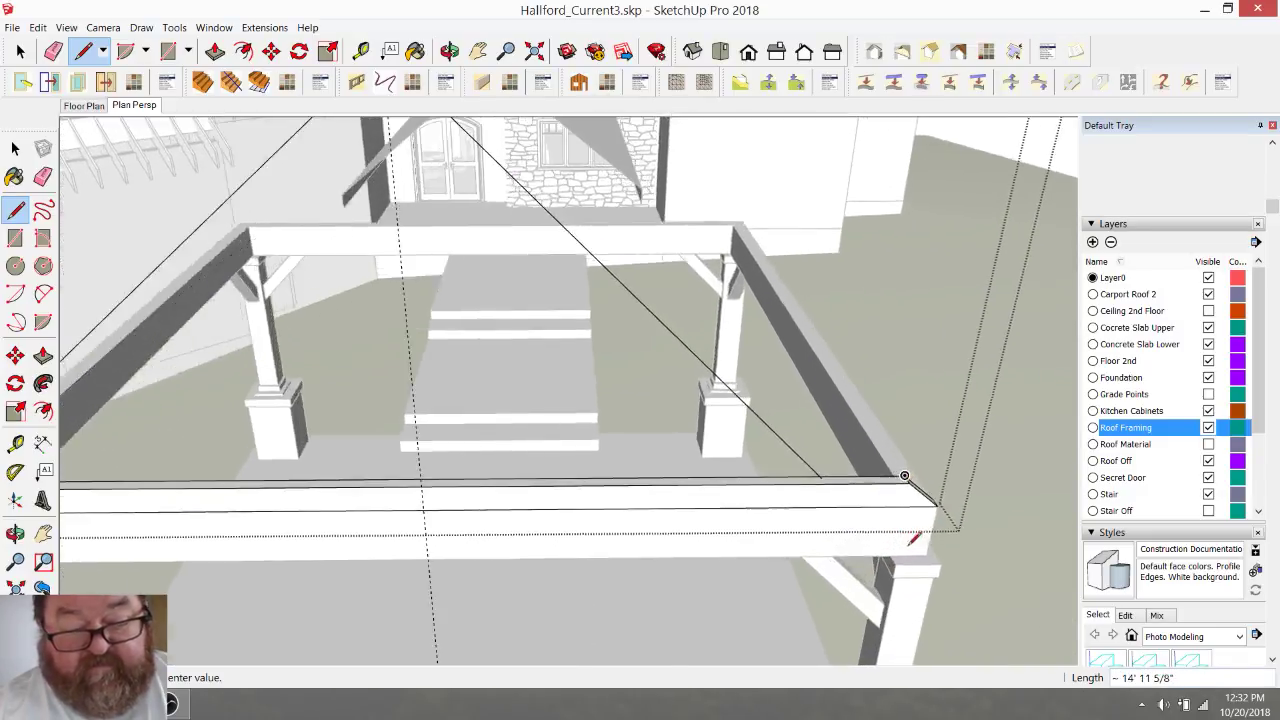
{"action": "left_click", "coordinate": [910, 456]}
{"action": "scroll", "coordinate": [912, 487], "scroll_direction": "down", "scroll_amount": 5}
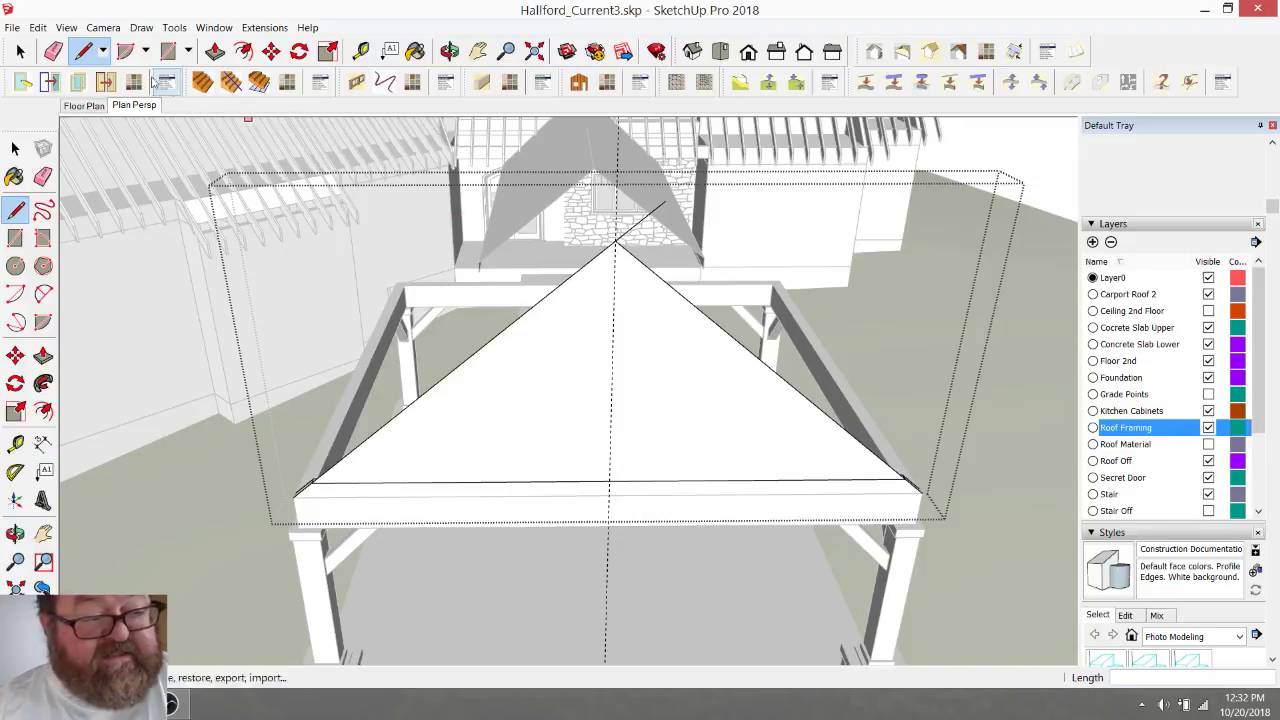
{"action": "left_click", "coordinate": [53, 51]}
{"action": "left_click", "coordinate": [634, 227]}
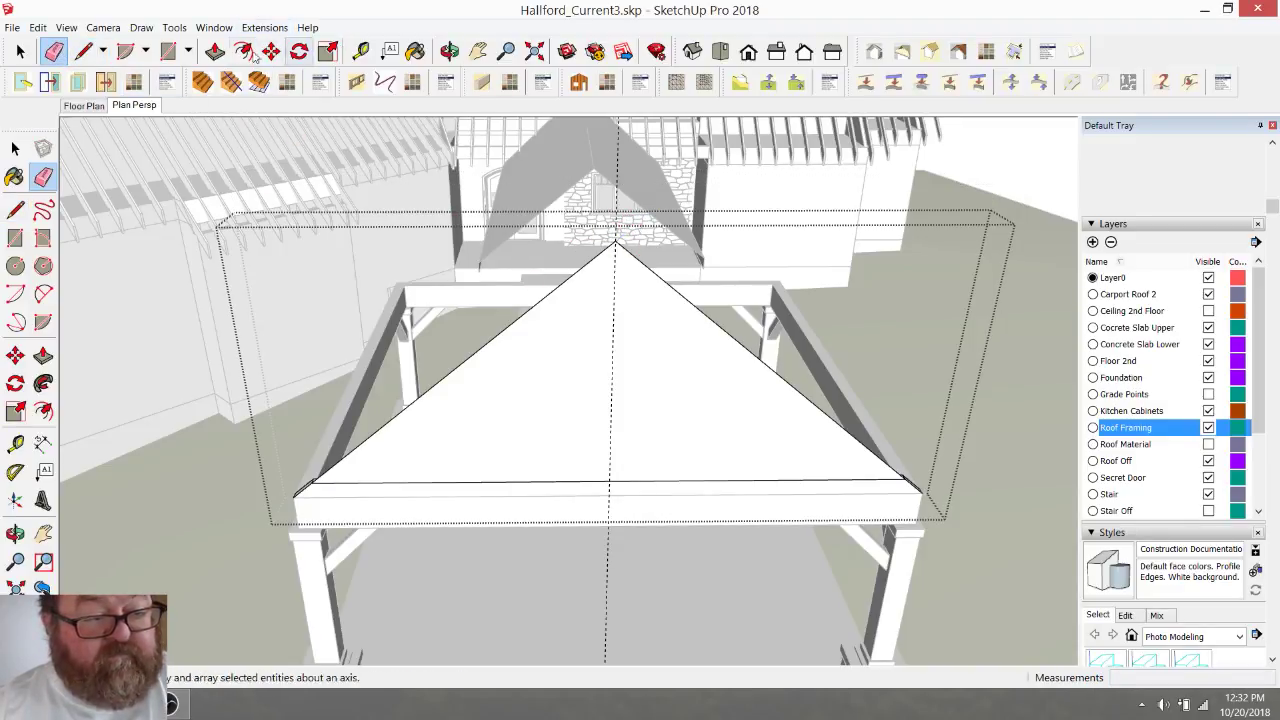
- Place a guide parallel to the gable's left slope edge, offset 7.5 inches outward
{"action": "left_click", "coordinate": [361, 51]}
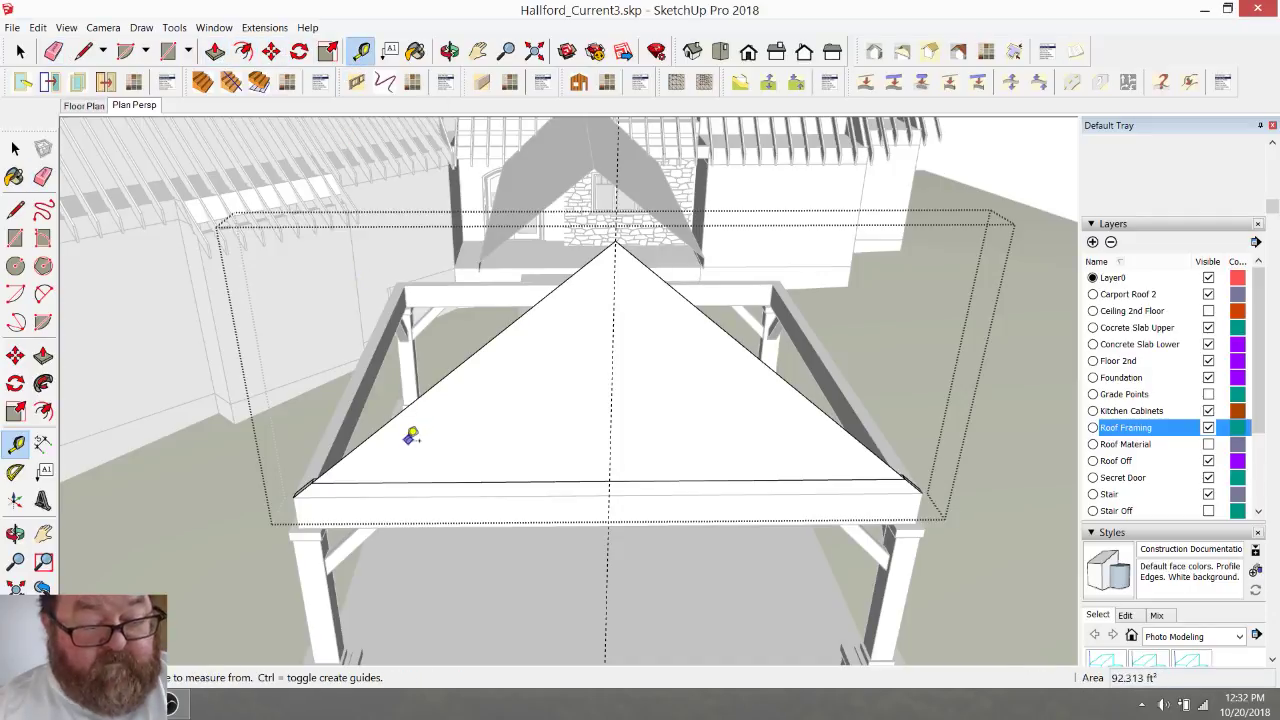
{"action": "scroll", "coordinate": [395, 440], "scroll_direction": "up", "scroll_amount": 3}
{"action": "left_click", "coordinate": [346, 427]}
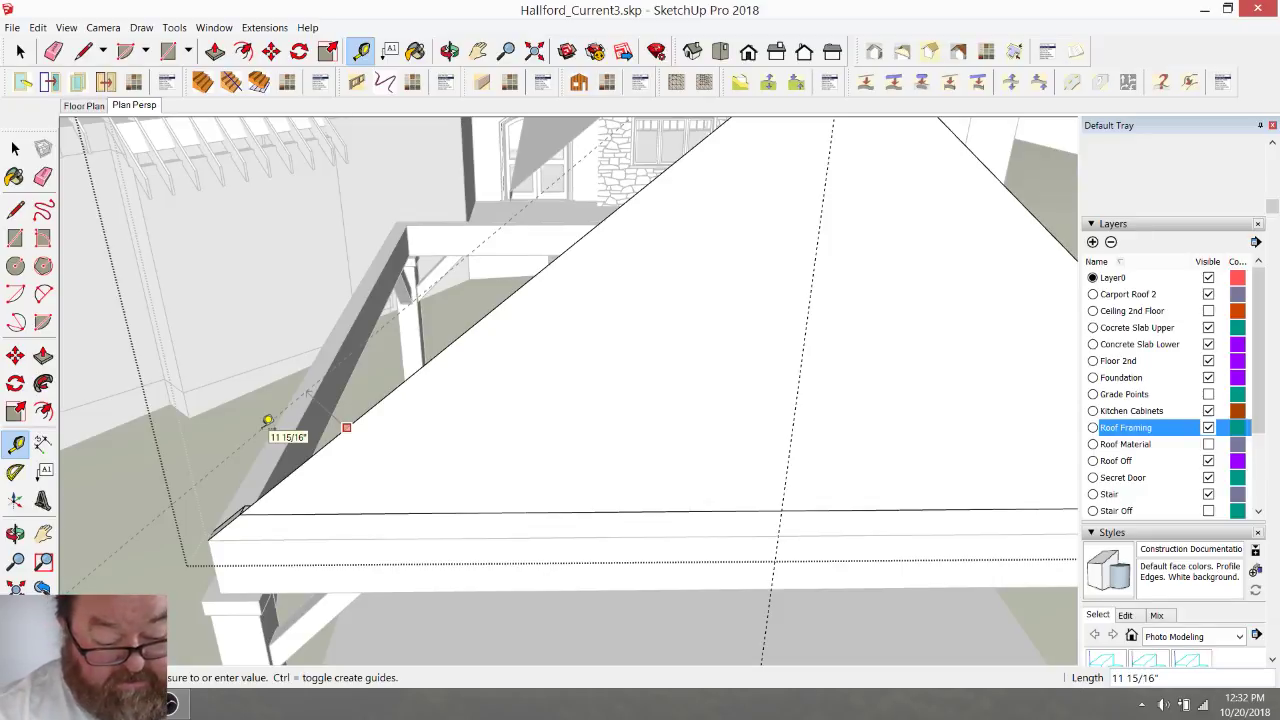
{"action": "type", "text": "5"}
{"action": "key", "text": "Return"}
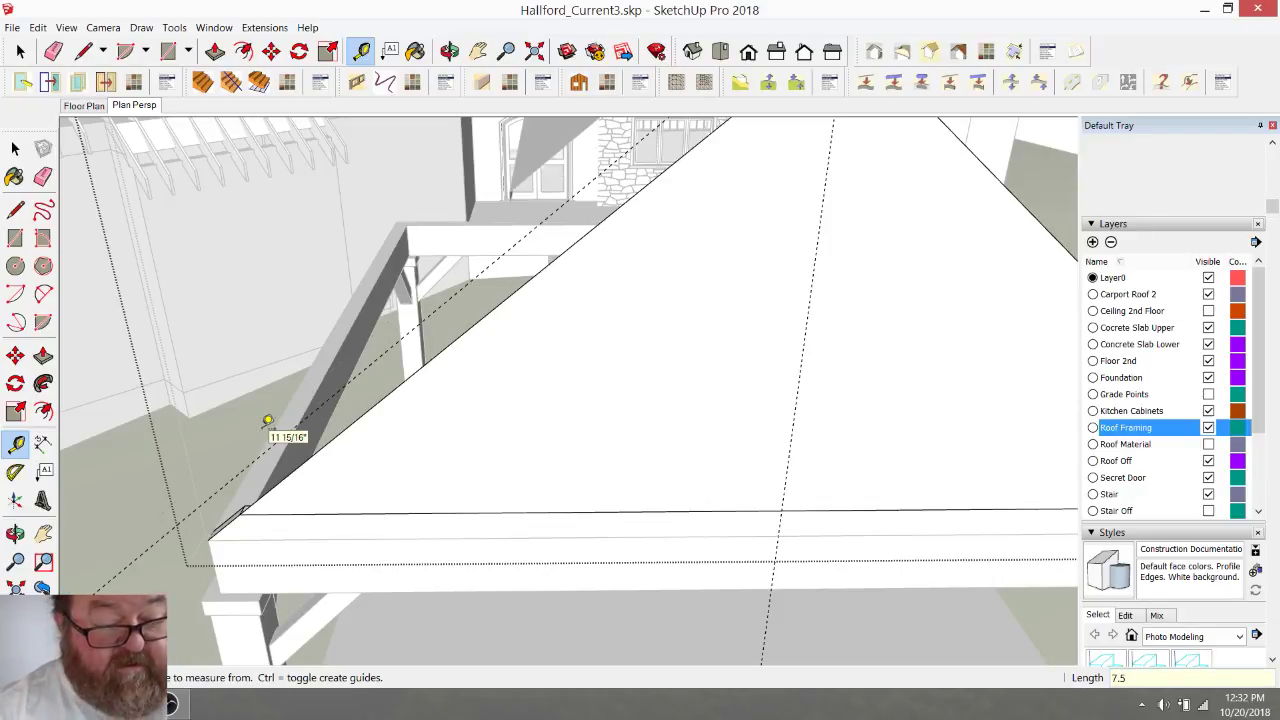
- Draw the left rafter's upper edge along the parallel guide, from its crossing with the center guide down past the beam end
{"action": "scroll", "coordinate": [590, 389], "scroll_direction": "down", "scroll_amount": 3}
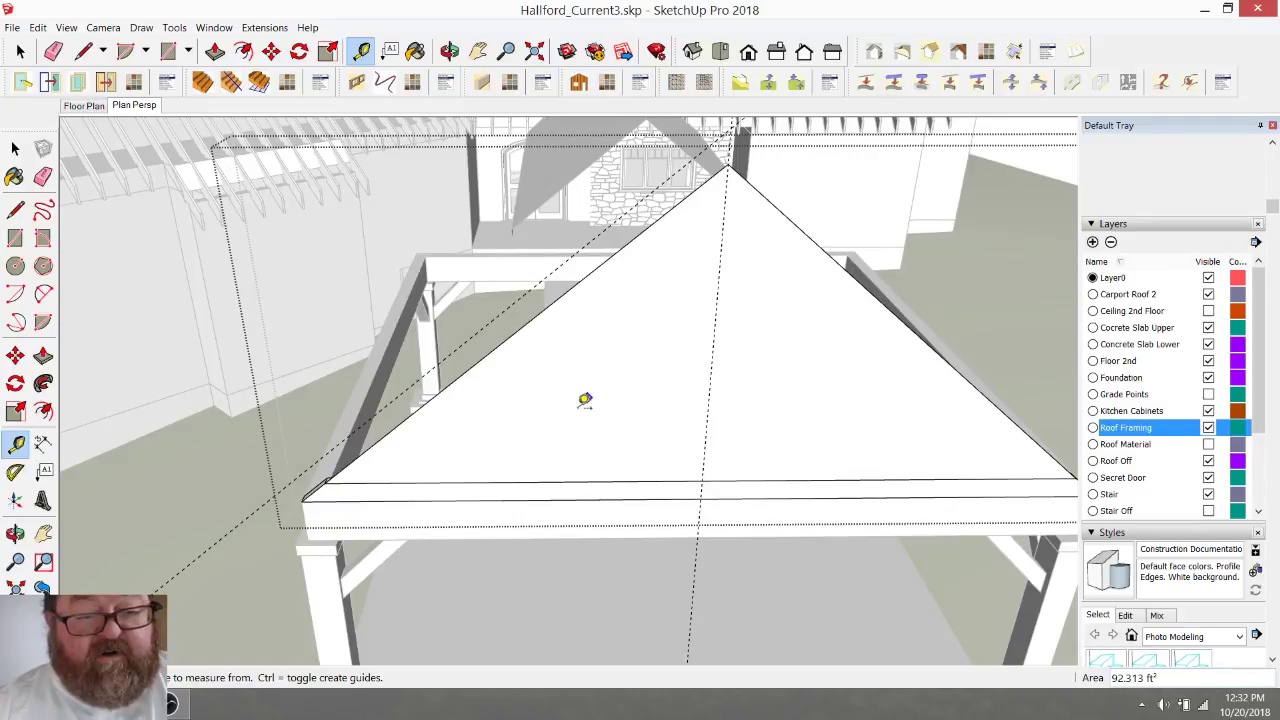
{"action": "scroll", "coordinate": [585, 400], "scroll_direction": "down", "scroll_amount": 3}
{"action": "left_click", "coordinate": [84, 51]}
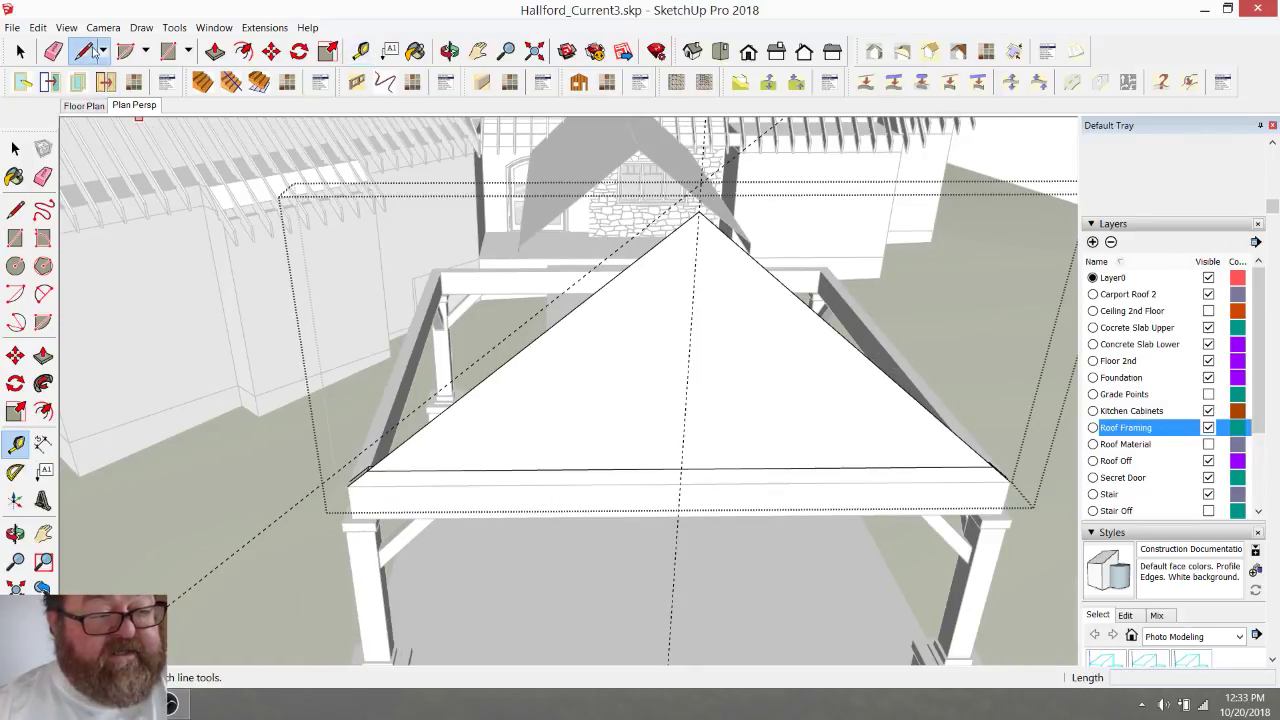
{"action": "left_click", "coordinate": [700, 186]}
{"action": "scroll", "coordinate": [363, 449], "scroll_direction": "down", "scroll_amount": 2}
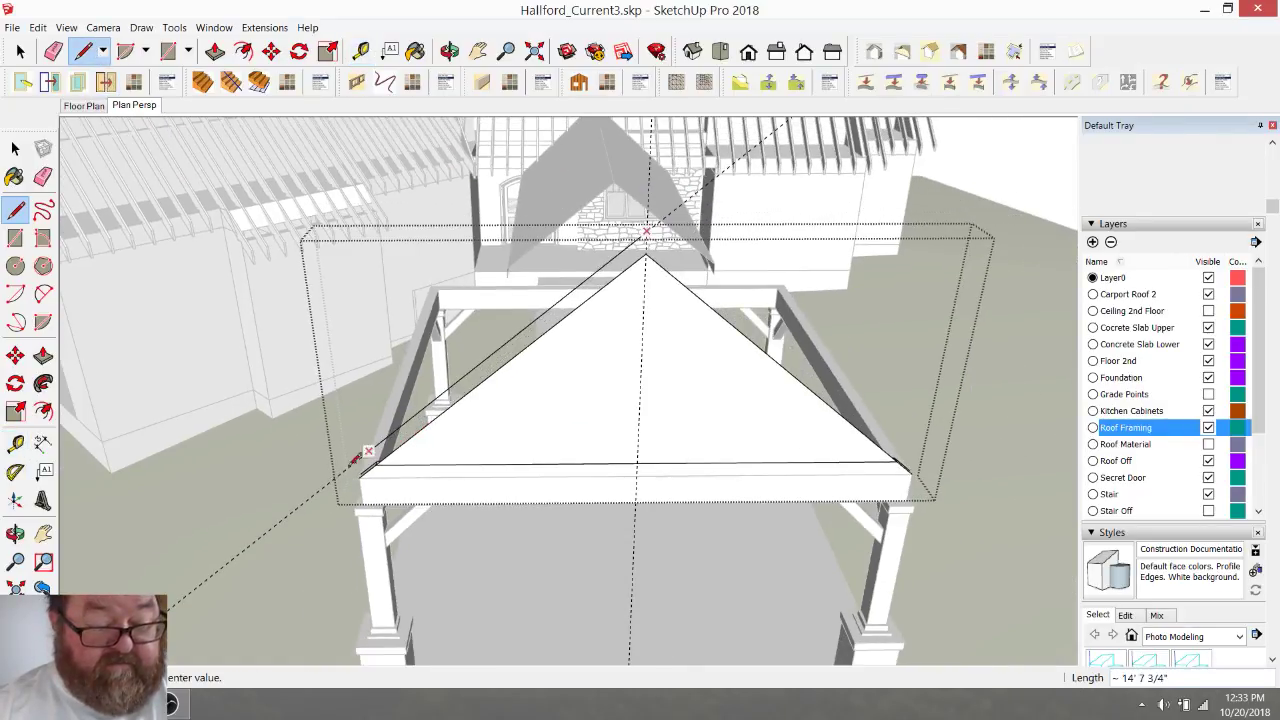
{"action": "left_click", "coordinate": [286, 514]}
{"action": "scroll", "coordinate": [286, 514], "scroll_direction": "up", "scroll_amount": 4}
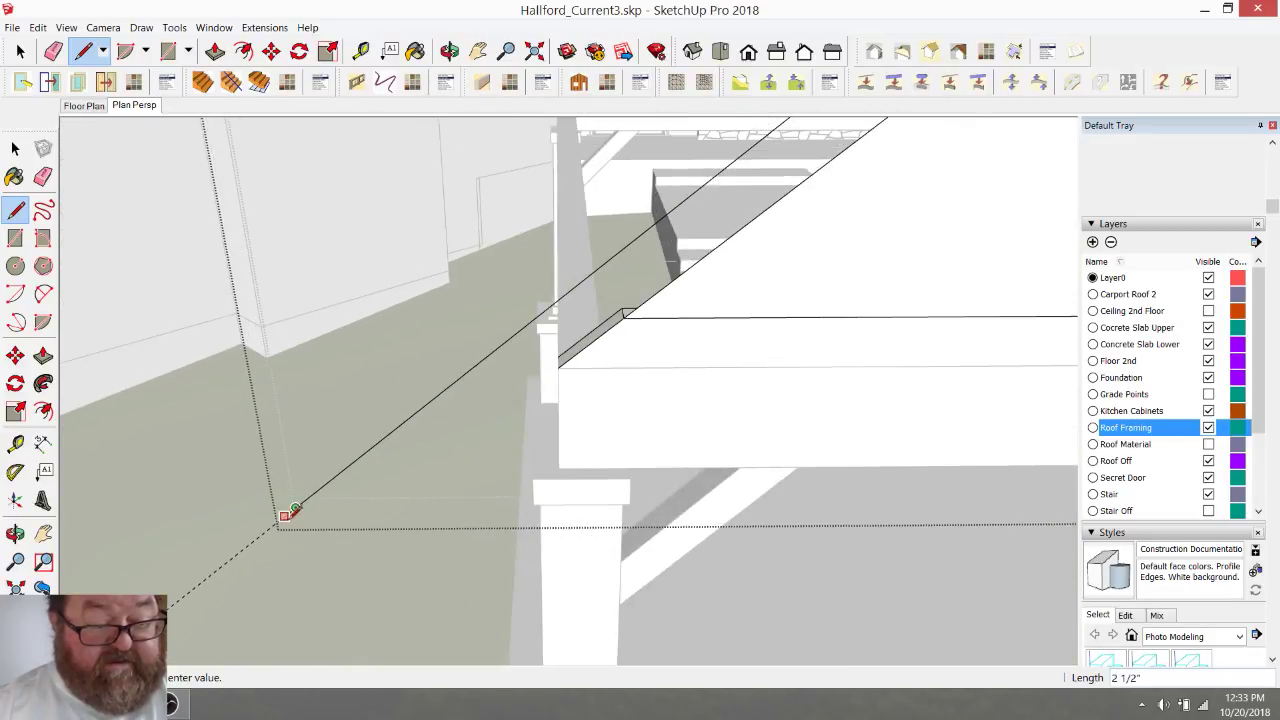
{"action": "key", "text": "Escape"}
- Extend the left slope's lower edge from the front beam's upper corner outward by about 2' 11" in line with the slope
{"action": "scroll", "coordinate": [426, 454], "scroll_direction": "down", "scroll_amount": 1}
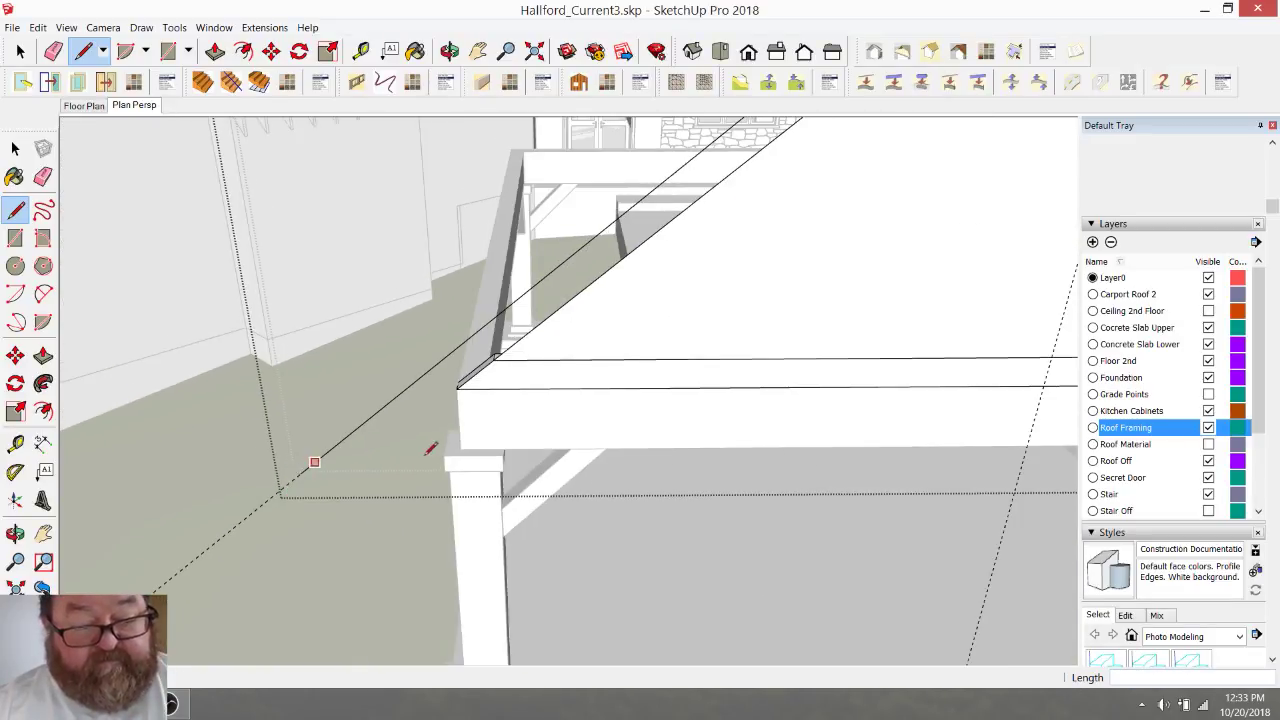
{"action": "left_click", "coordinate": [457, 388]}
{"action": "left_click", "coordinate": [350, 470]}
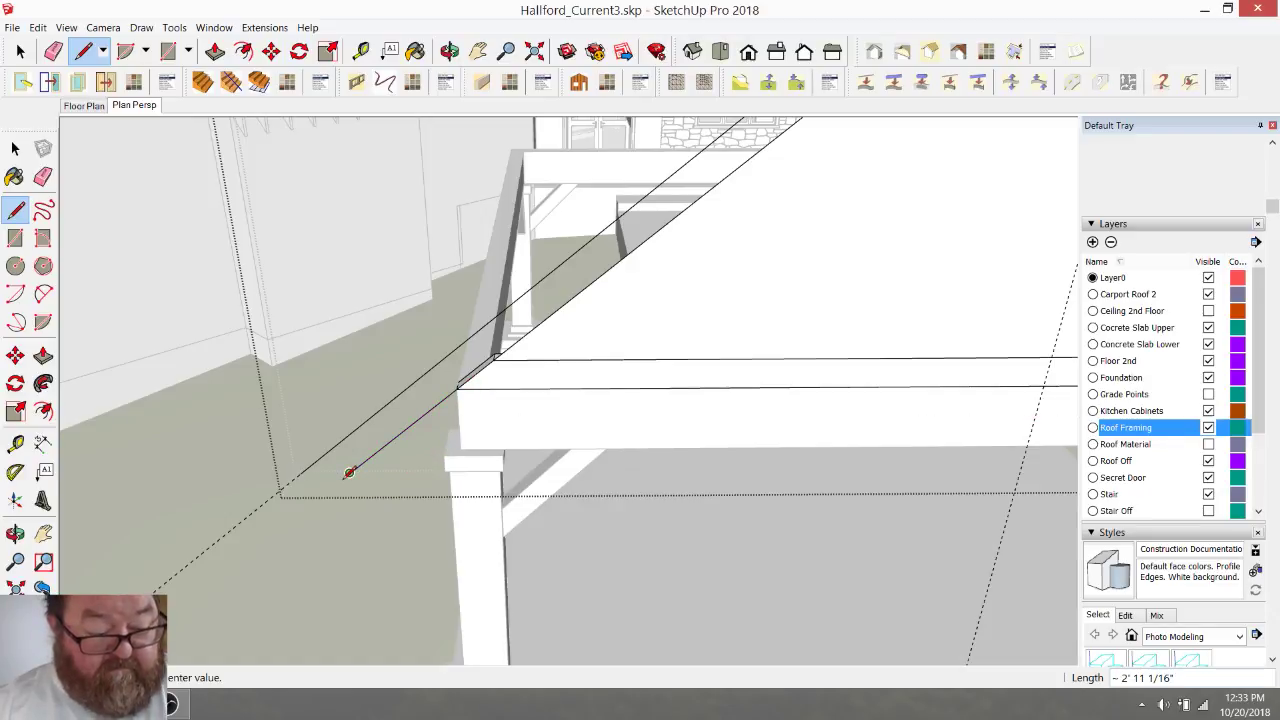
- Place a vertical guide 16 inches outward from the front beam's left end edge
{"action": "scroll", "coordinate": [352, 470], "scroll_direction": "up", "scroll_amount": 2}
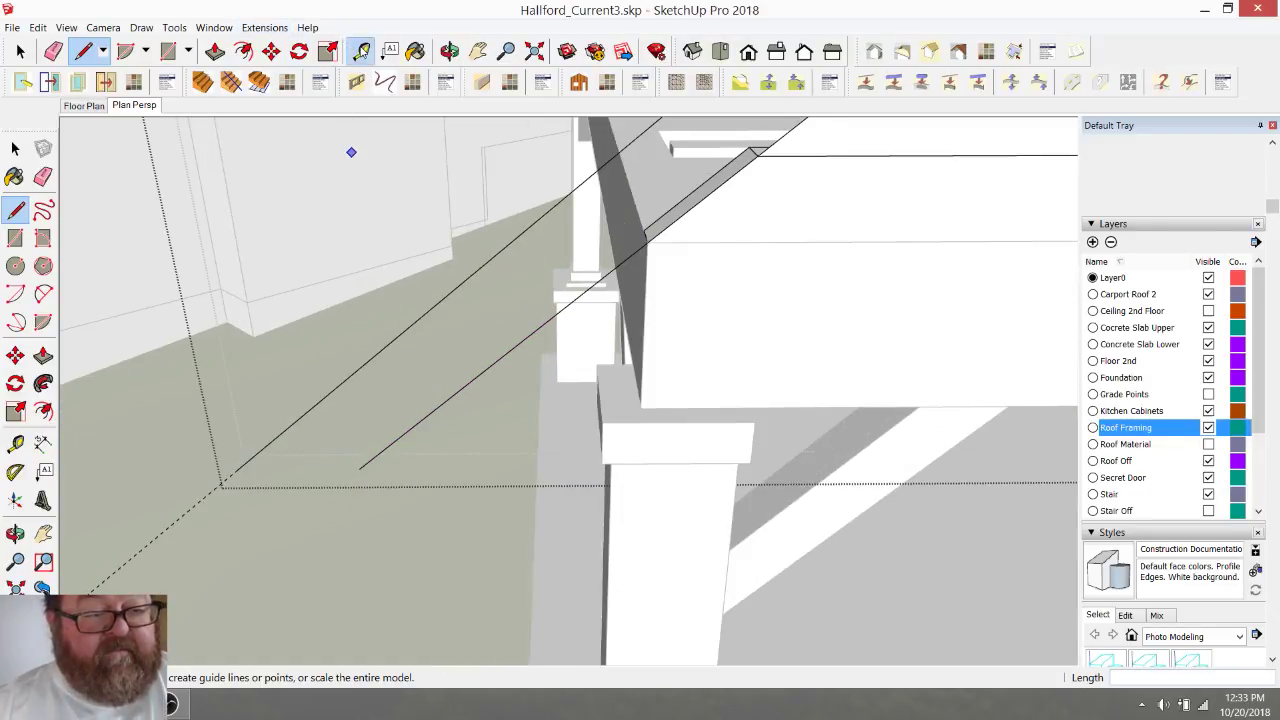
{"action": "left_click", "coordinate": [361, 51]}
{"action": "left_click", "coordinate": [646, 288]}
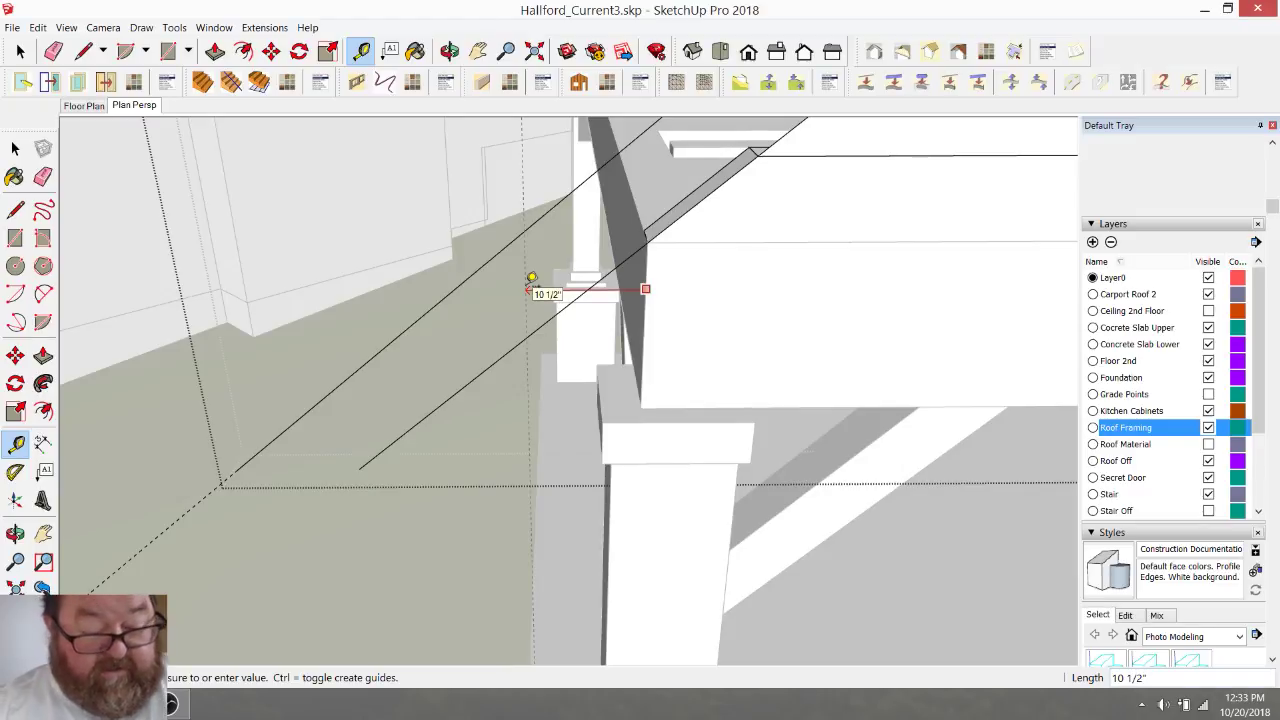
{"action": "type", "text": "16"}
{"action": "key", "text": "Return"}
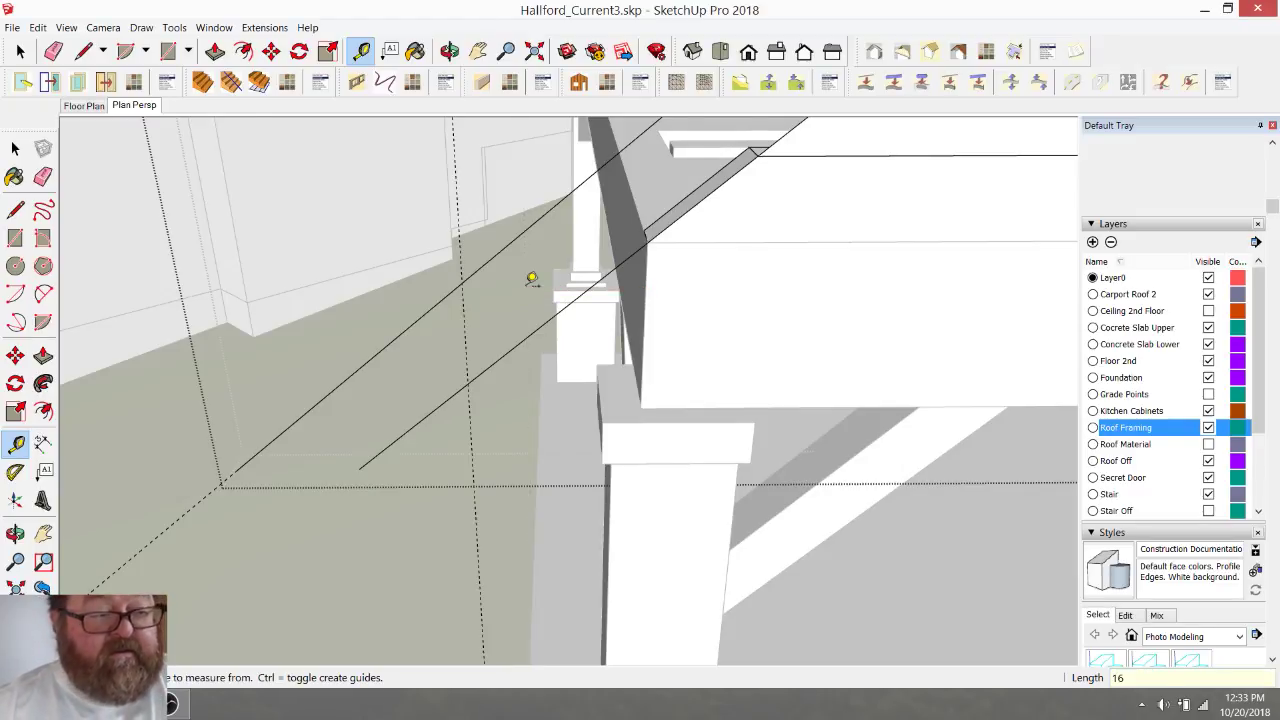
- Close the left rafter tail with a vertical line along the 16-inch guide, and erase the overshooting lines and used guides
{"action": "left_click", "coordinate": [84, 51]}
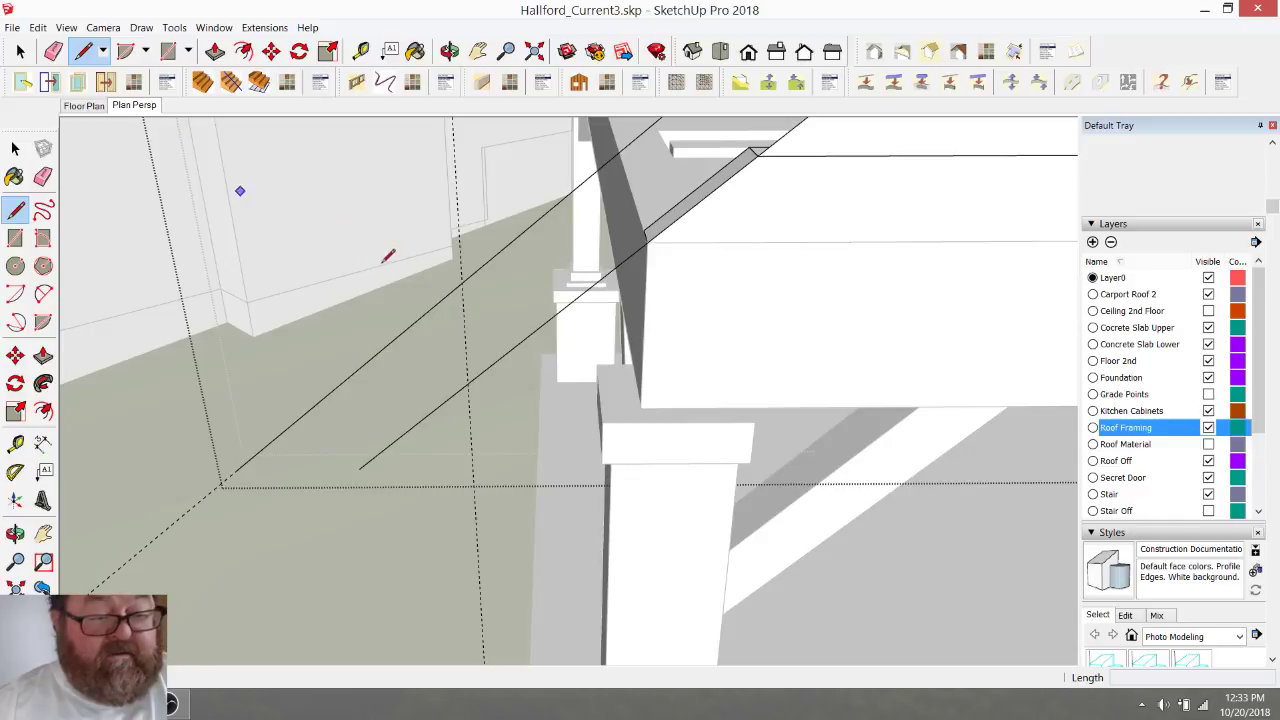
{"action": "left_click", "coordinate": [462, 283]}
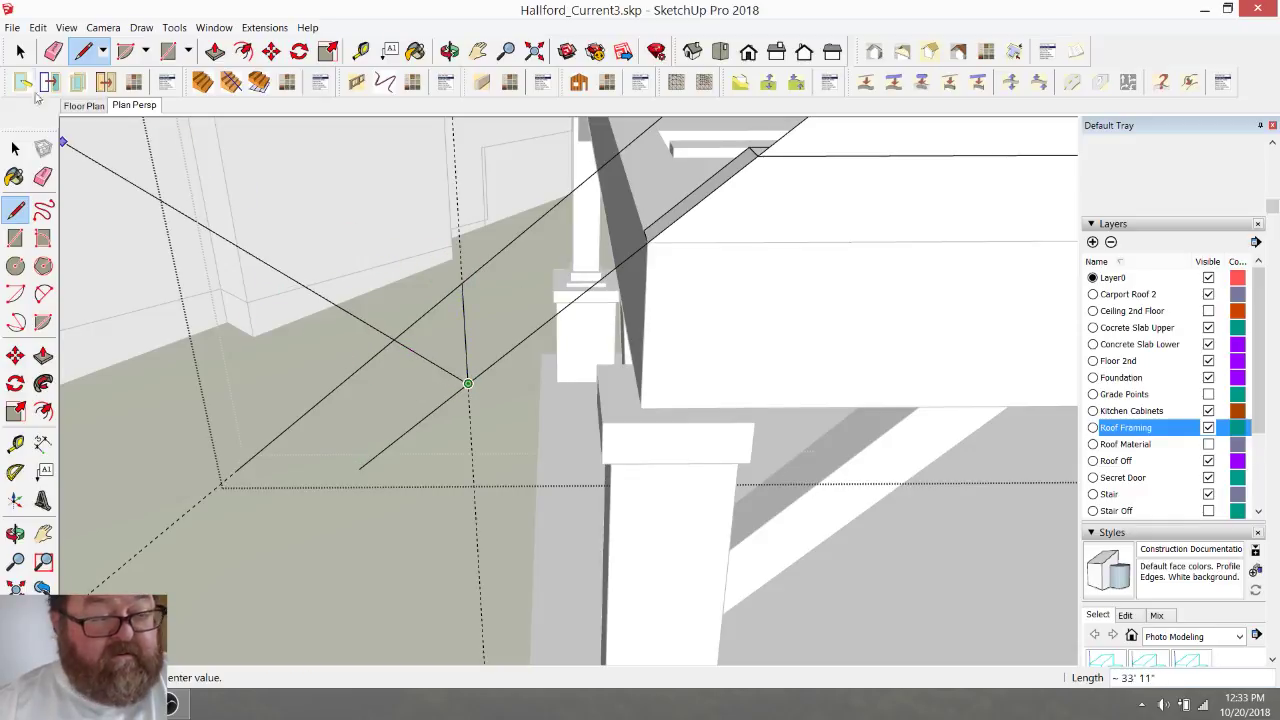
{"action": "left_click", "coordinate": [53, 51]}
{"action": "mouse_move", "coordinate": [441, 277]}
{"action": "left_mouse_down"}
{"action": "mouse_move", "coordinate": [451, 423]}
{"action": "mouse_move", "coordinate": [400, 424]}
{"action": "left_mouse_up"}
{"action": "scroll", "coordinate": [343, 423], "scroll_direction": "down", "scroll_amount": 5}
{"action": "middle_click_drag", "start_coordinate": [300, 434], "coordinate": [537, 341]}
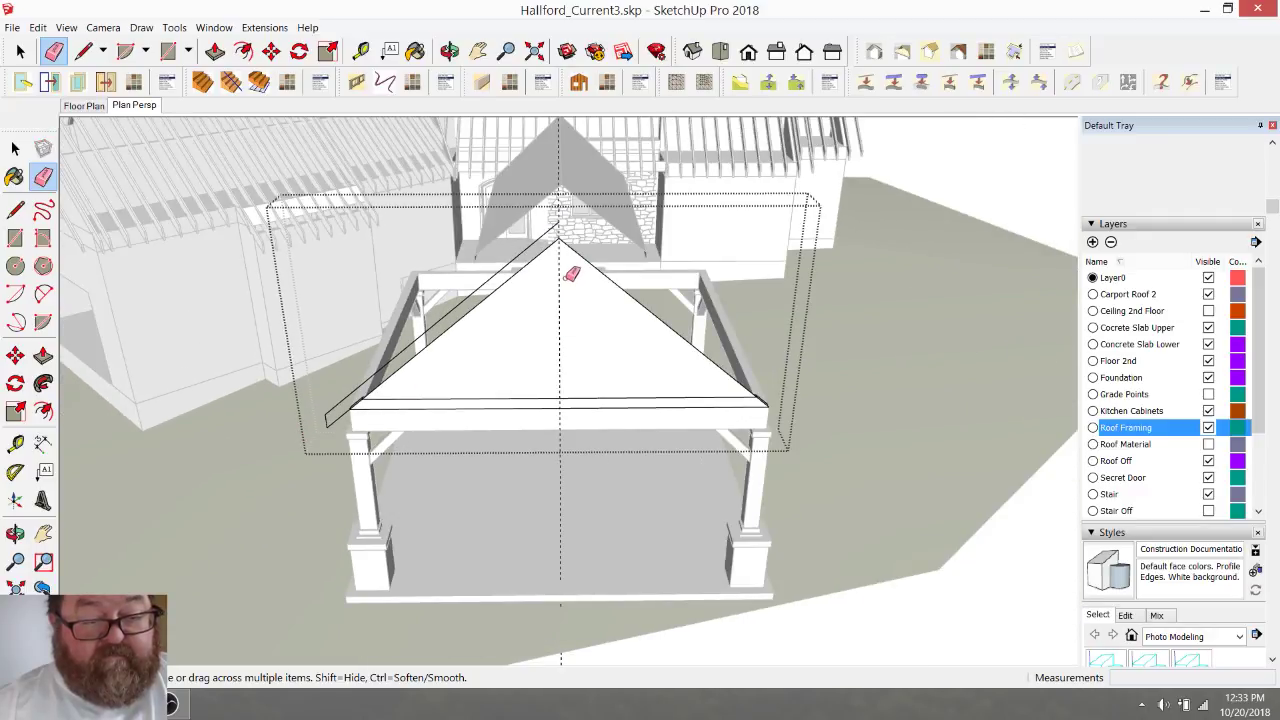
{"action": "scroll", "coordinate": [564, 290], "scroll_direction": "up", "scroll_amount": 1}
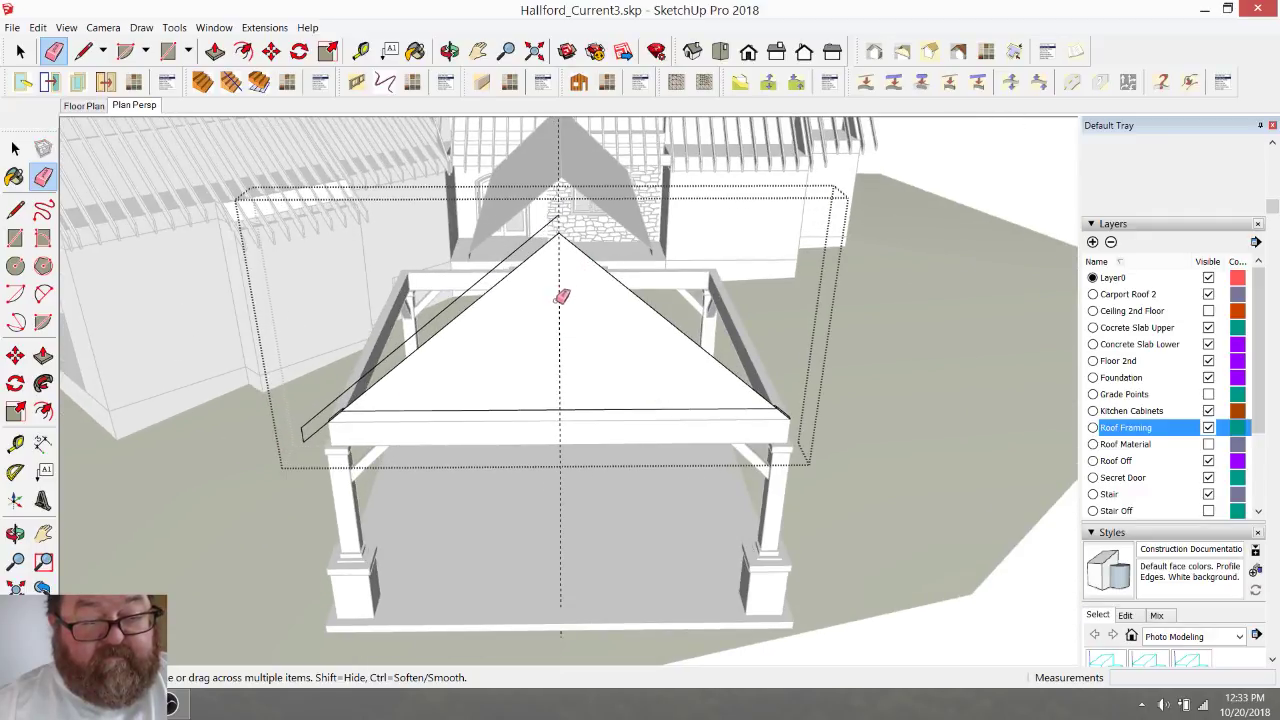
- Place a guide parallel to the gable's right slope edge, passing through the upper end of the left rafter's top edge
{"action": "left_click", "coordinate": [361, 51]}
{"action": "scroll", "coordinate": [560, 277], "scroll_direction": "up", "scroll_amount": 2}
{"action": "left_click", "coordinate": [577, 215]}
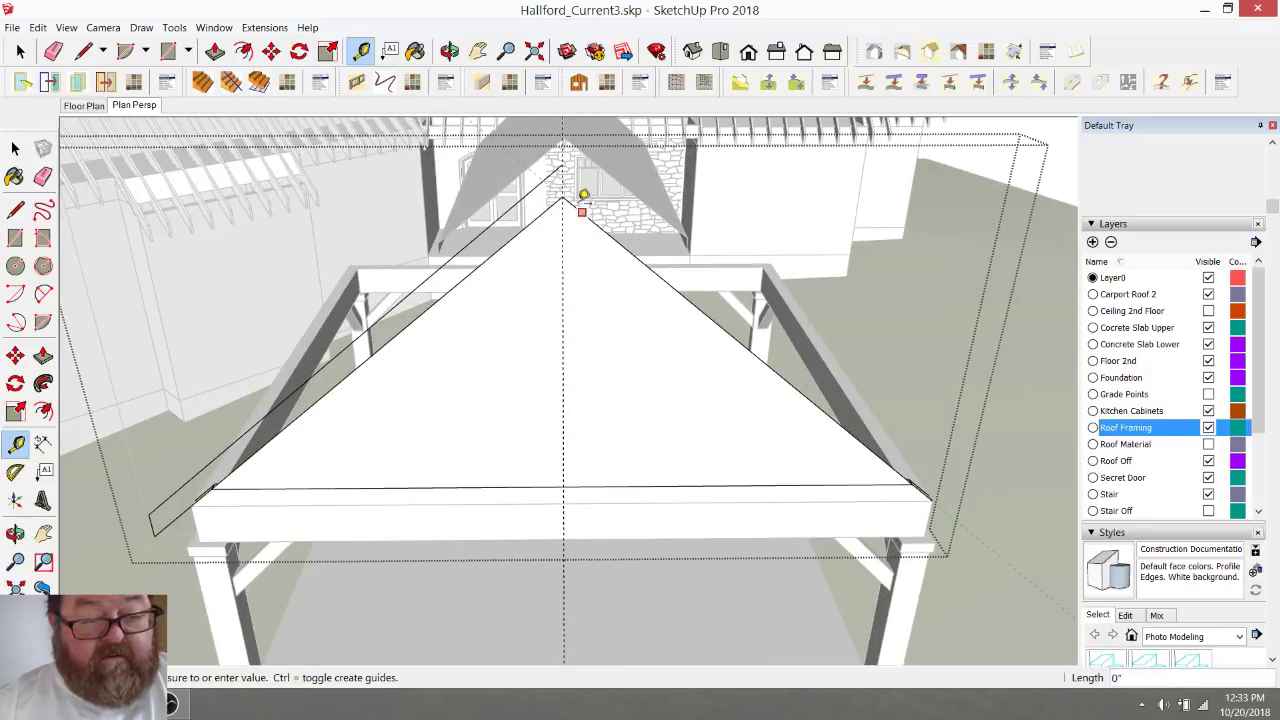
{"action": "scroll", "coordinate": [499, 231], "scroll_direction": "down", "scroll_amount": 3}
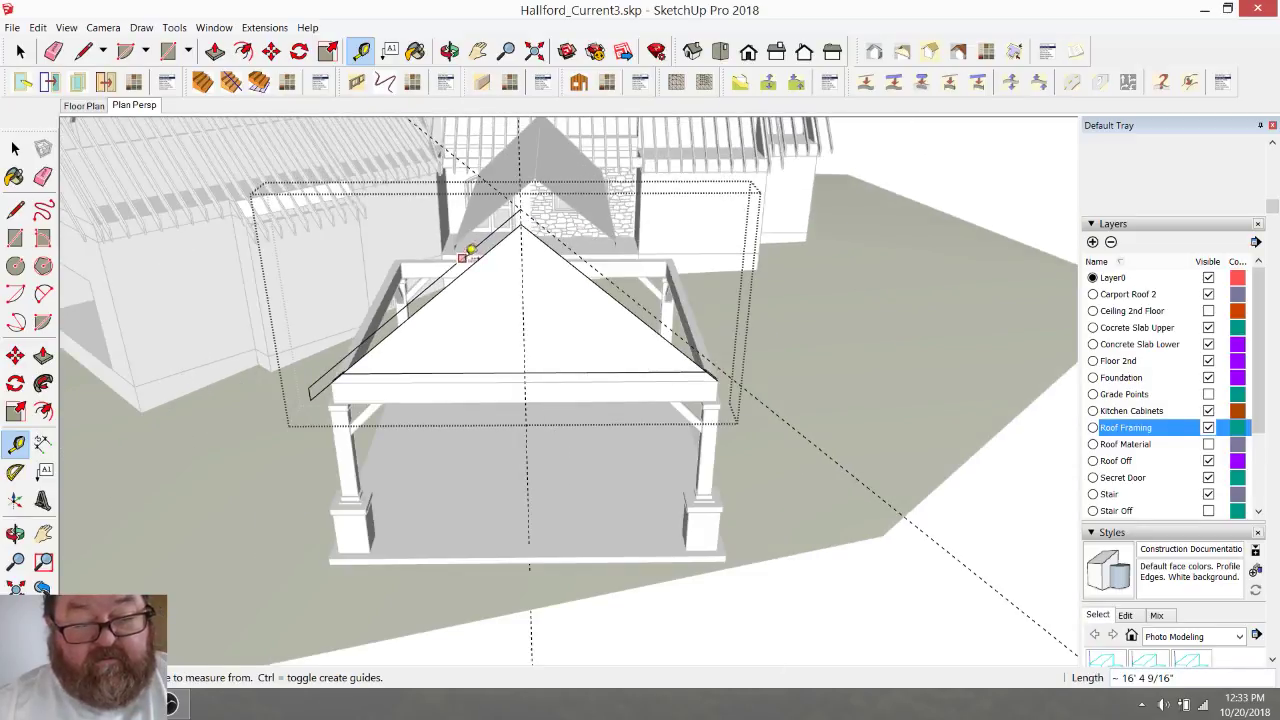
- Draw the right rafter's upper edge along the parallel guide, from the rafter peak down past the beam's right end
{"action": "left_click", "coordinate": [84, 51]}
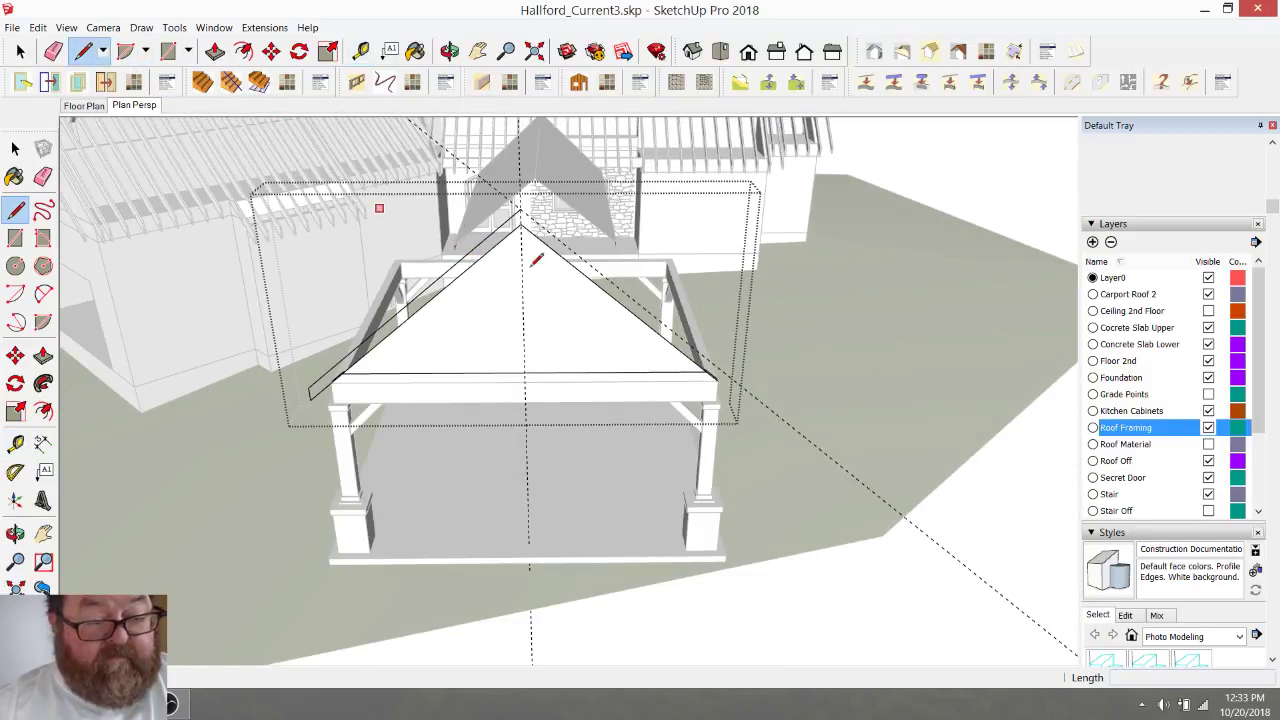
{"action": "left_click", "coordinate": [521, 210]}
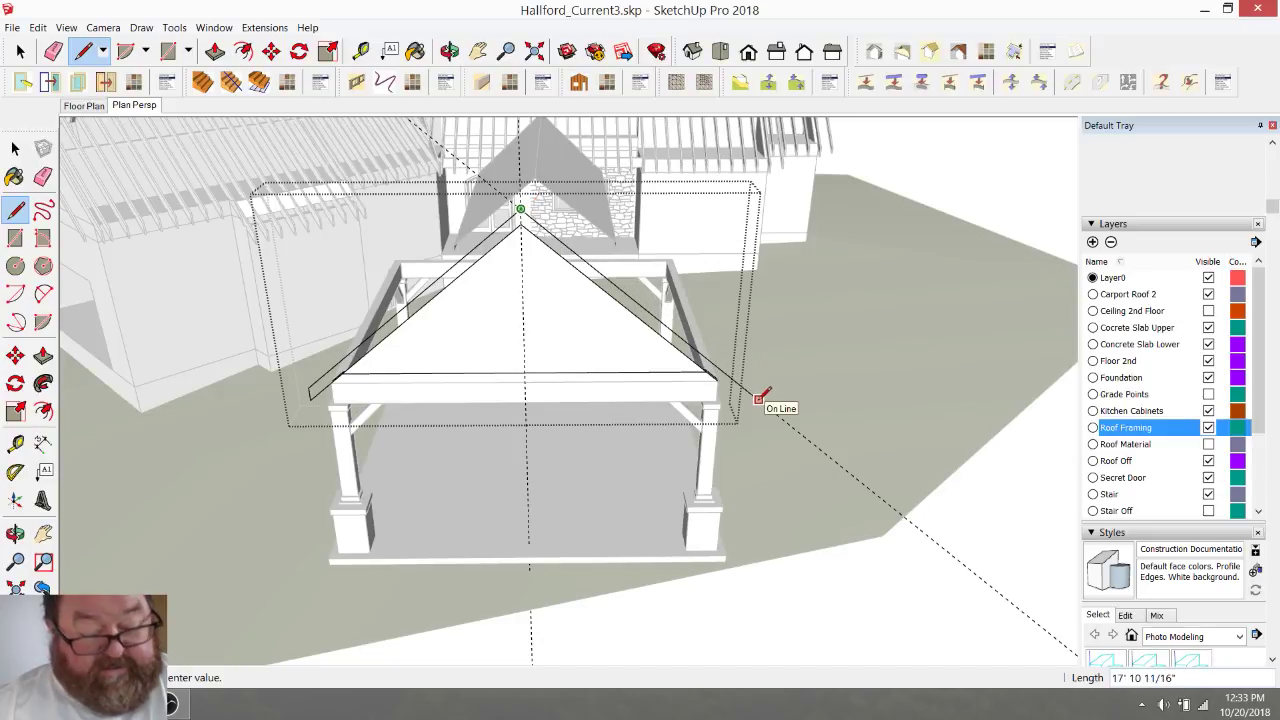
{"action": "key", "text": "shift"}
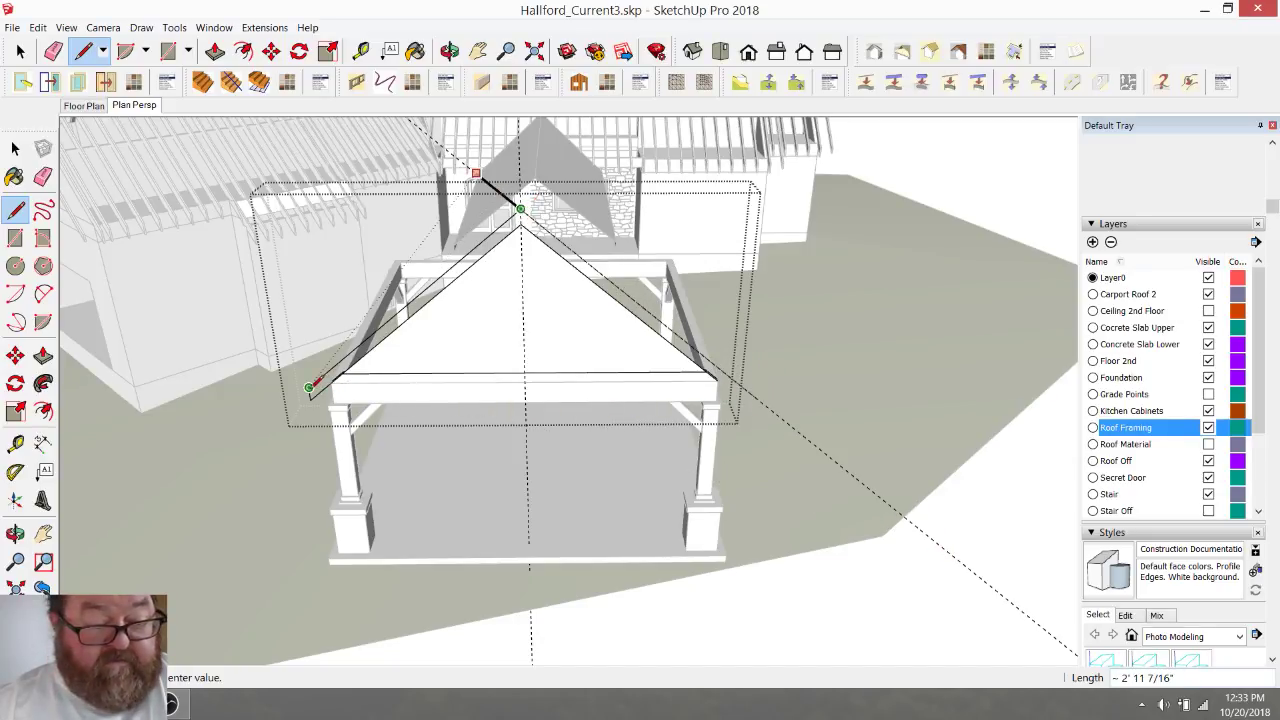
{"action": "left_click", "coordinate": [752, 395]}
{"action": "scroll", "coordinate": [764, 396], "scroll_direction": "up", "scroll_amount": 3}
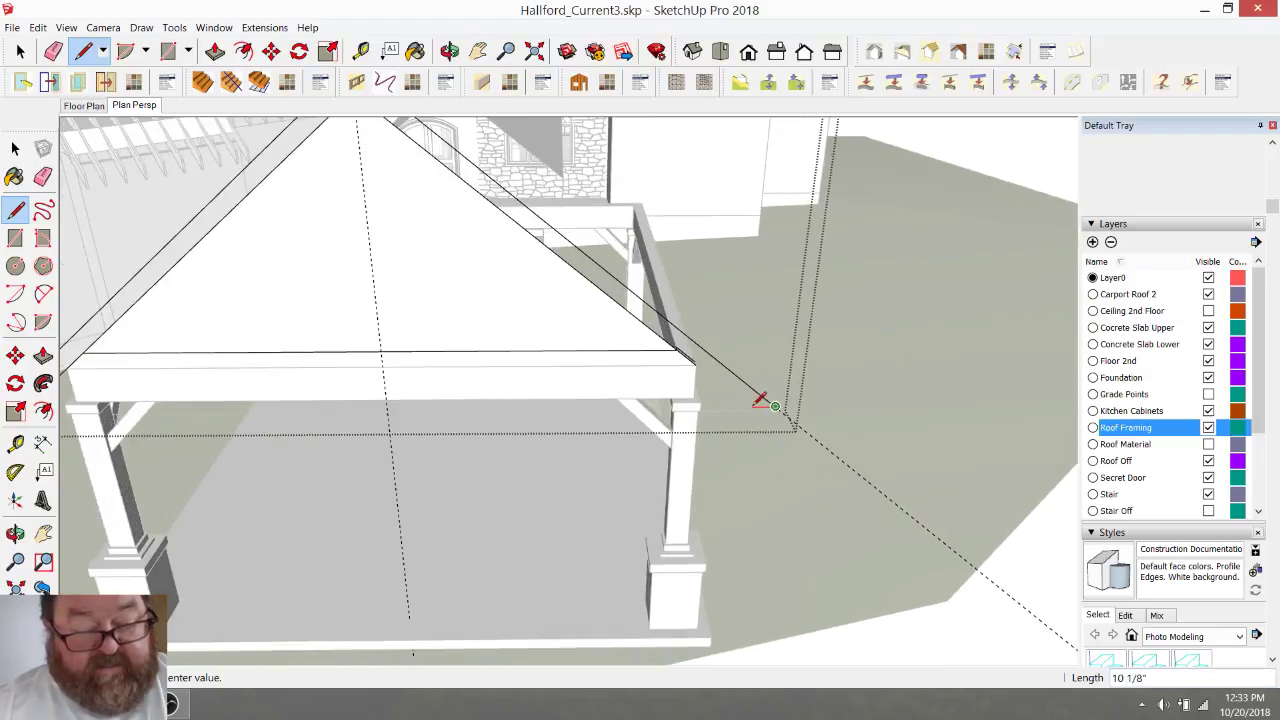
{"action": "scroll", "coordinate": [760, 400], "scroll_direction": "up", "scroll_amount": 2}
{"action": "scroll", "coordinate": [626, 346], "scroll_direction": "up", "scroll_amount": 2}
{"action": "scroll", "coordinate": [668, 393], "scroll_direction": "down", "scroll_amount": 2}
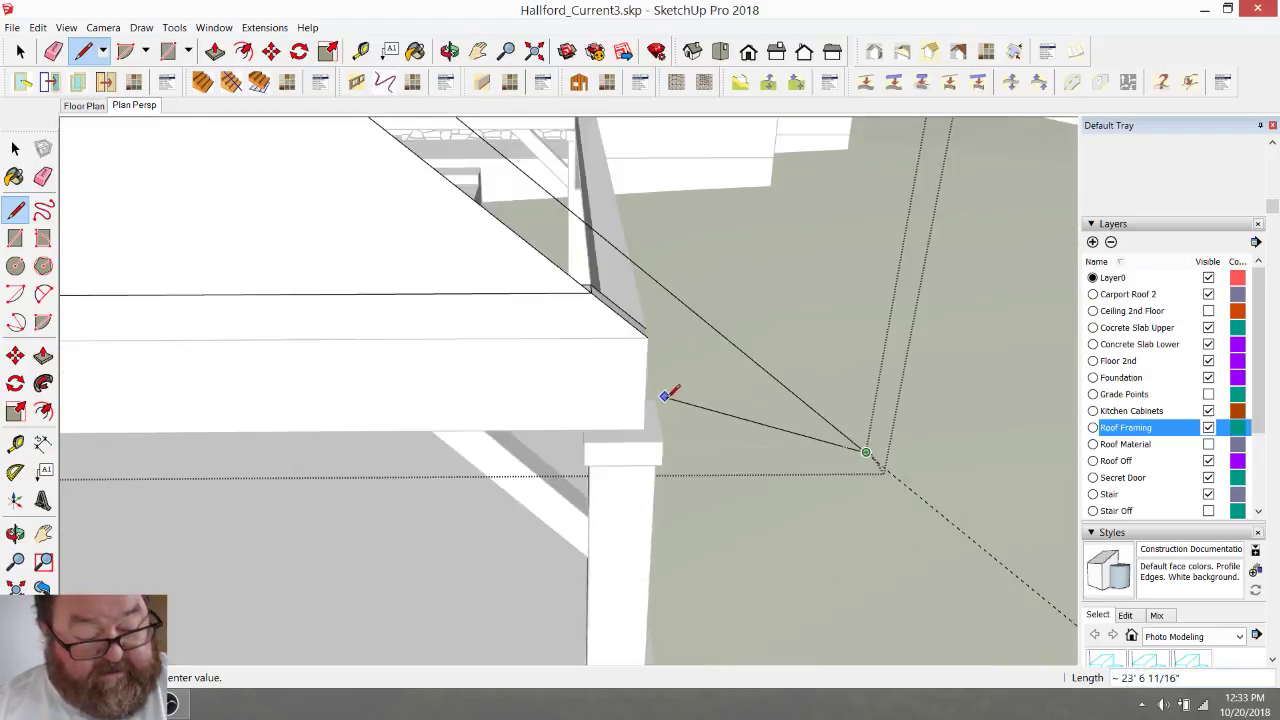
{"action": "key", "text": "Escape"}
- Place a guide parallel to the right rafter's upper edge through the front beam's upper corner, extending the lower slope line
{"action": "key", "text": "s"}
{"action": "key", "text": "t"}
{"action": "left_click", "coordinate": [669, 292]}
{"action": "left_click", "coordinate": [641, 328]}
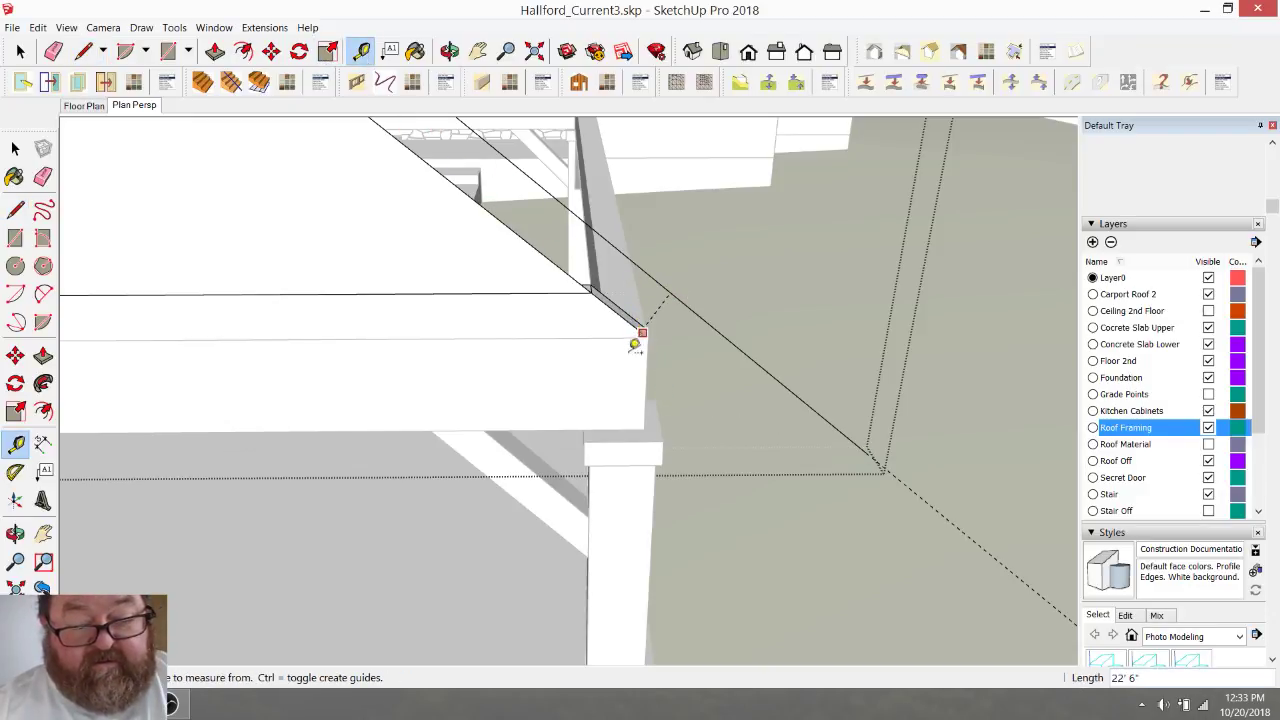
{"action": "left_click", "coordinate": [599, 234]}
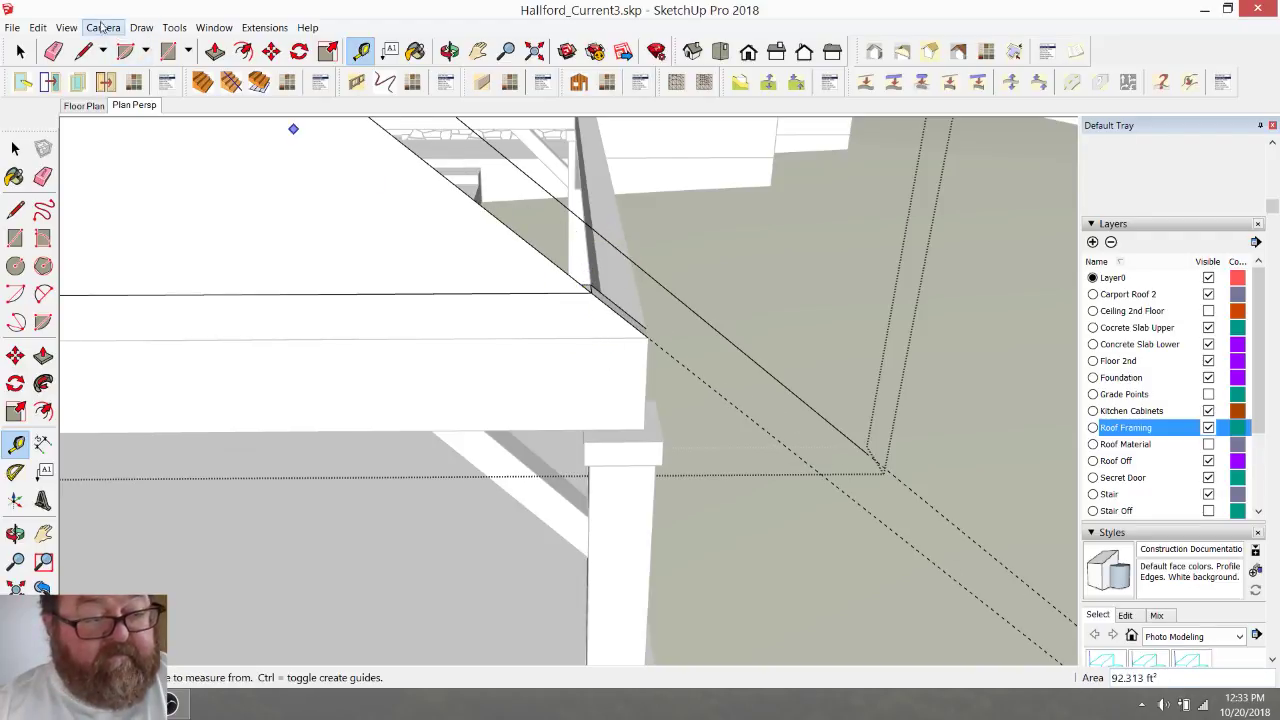
- Draw the right rafter's lower edge along that guide, about 3' 7 1/2" long, from the gable's lower right corner
{"action": "left_click", "coordinate": [84, 51]}
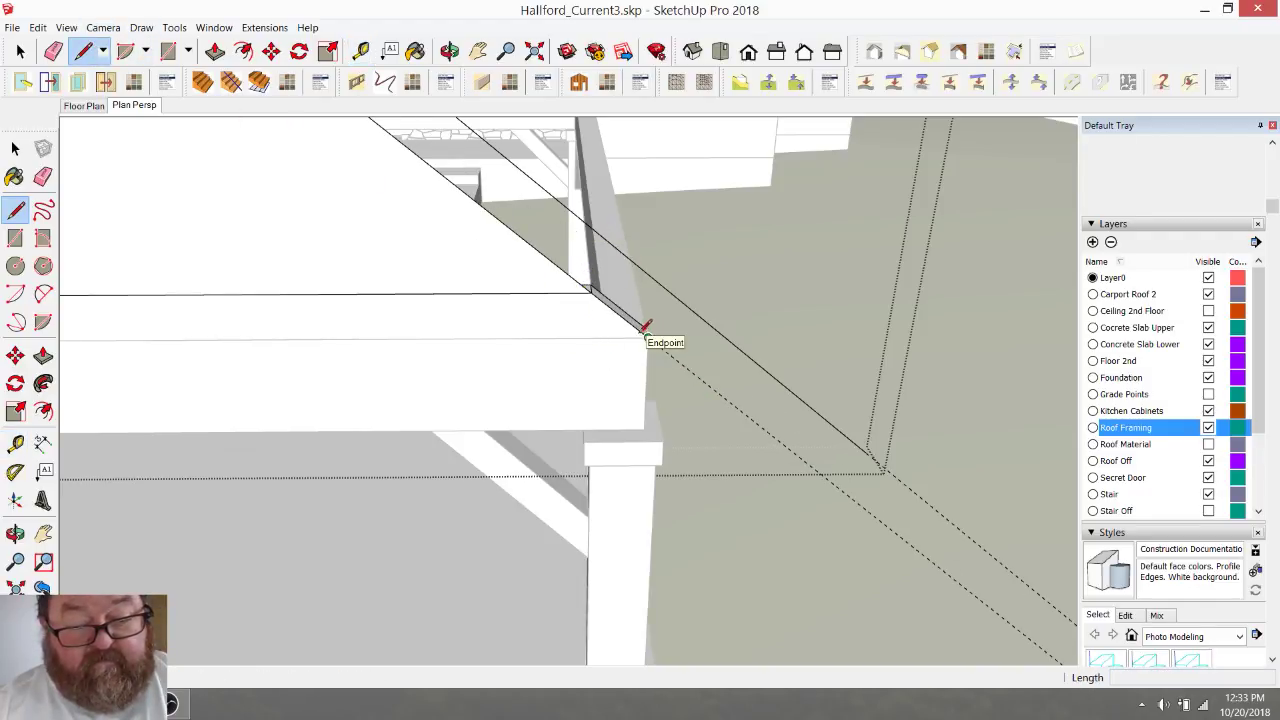
{"action": "left_click", "coordinate": [591, 292]}
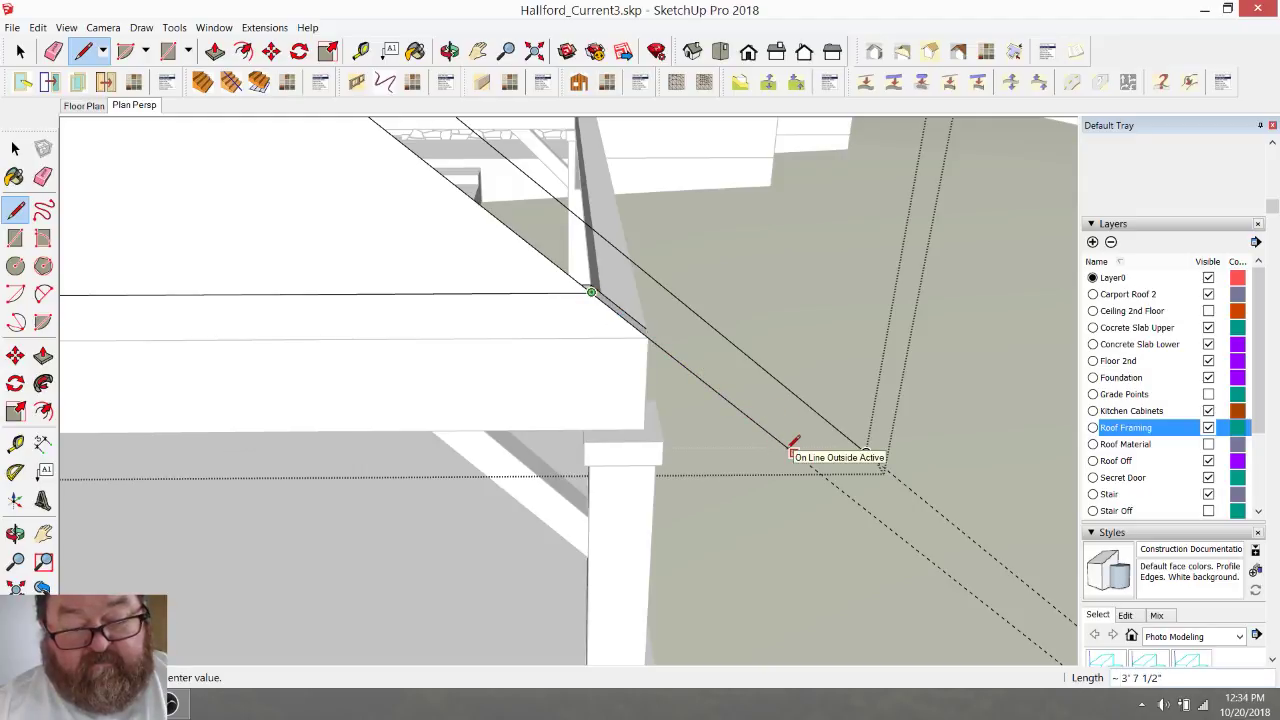
{"action": "left_click", "coordinate": [792, 450]}
- Place a vertical guide 16 inches outward from the front beam's right end edge
{"action": "left_click", "coordinate": [361, 51]}
{"action": "left_click", "coordinate": [626, 363]}
{"action": "left_click", "coordinate": [647, 373]}
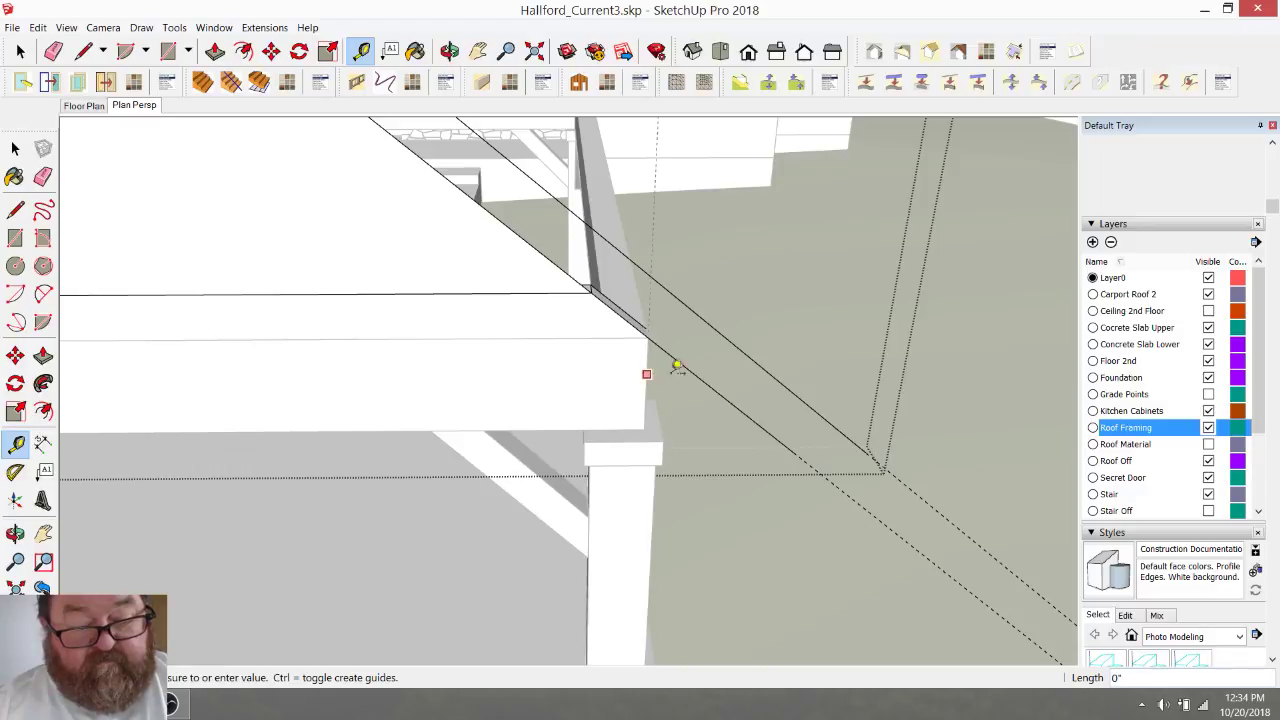
{"action": "type", "text": "16"}
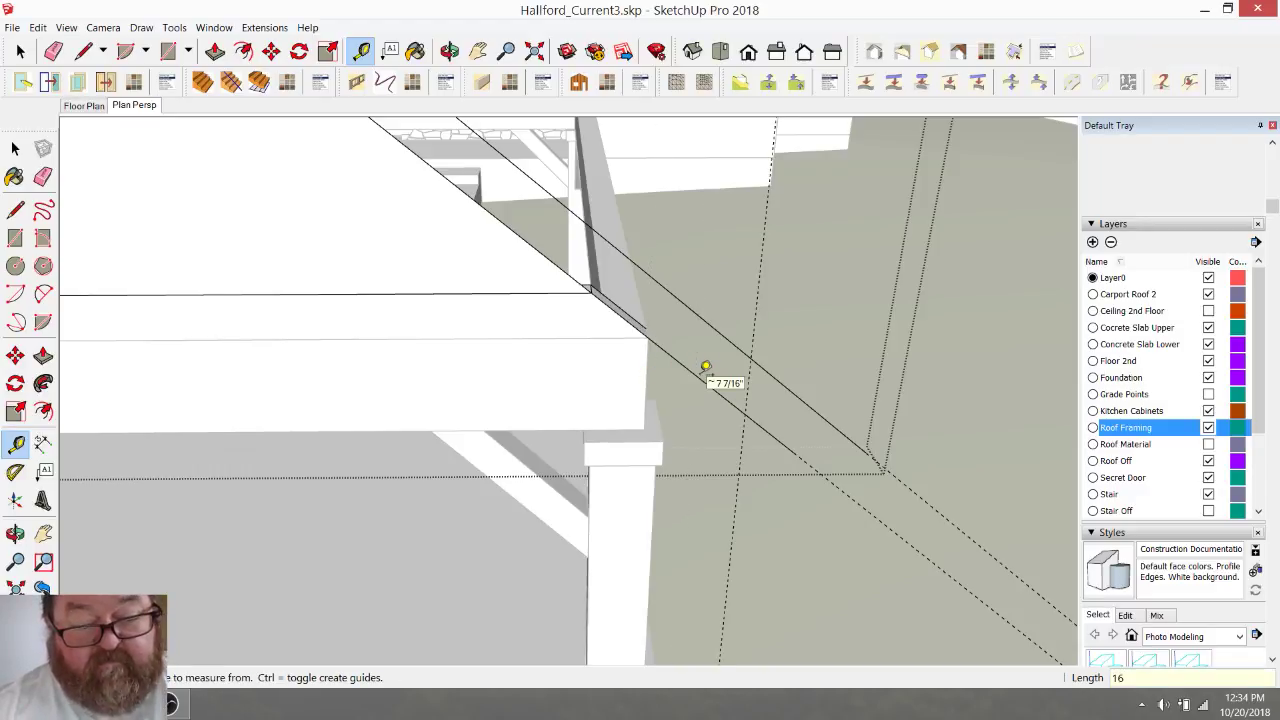
{"action": "key", "text": "Return"}
- Close the right rafter tail with a vertical line along the 16-inch guide, and erase the overshooting lines and guides around it
{"action": "left_click", "coordinate": [83, 51]}
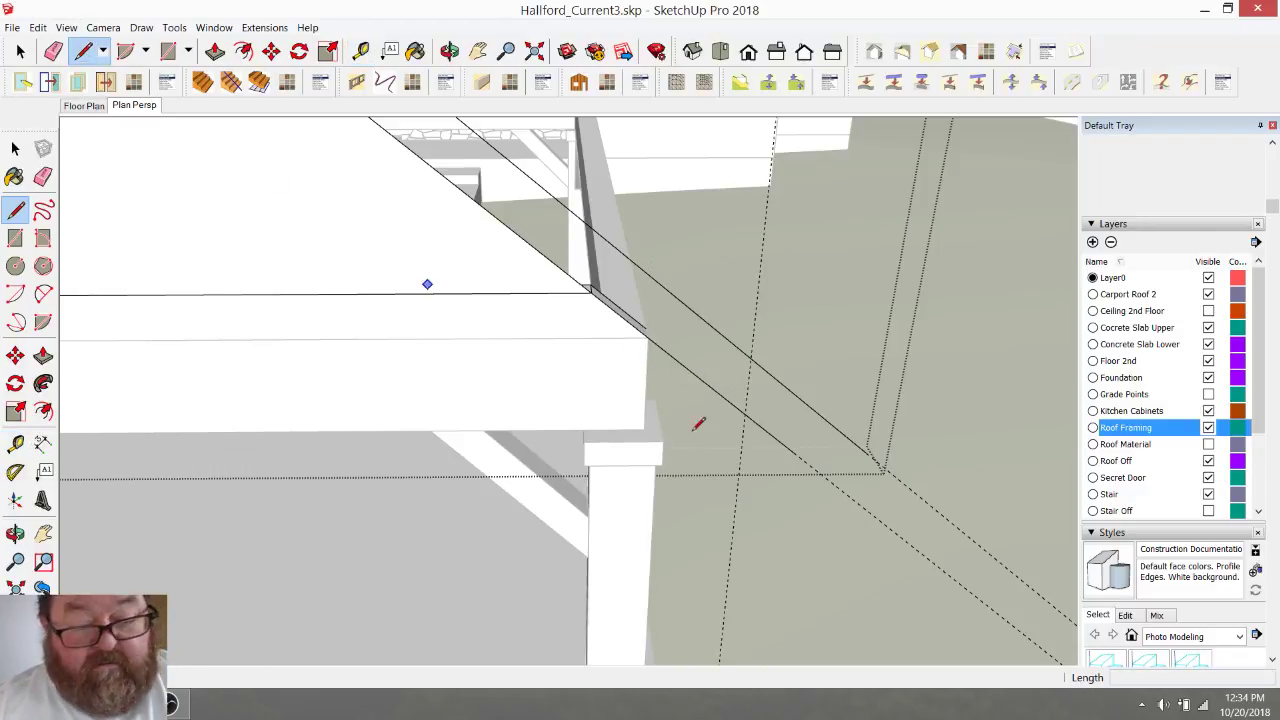
{"action": "left_click", "coordinate": [749, 360]}
{"action": "left_click", "coordinate": [745, 413]}
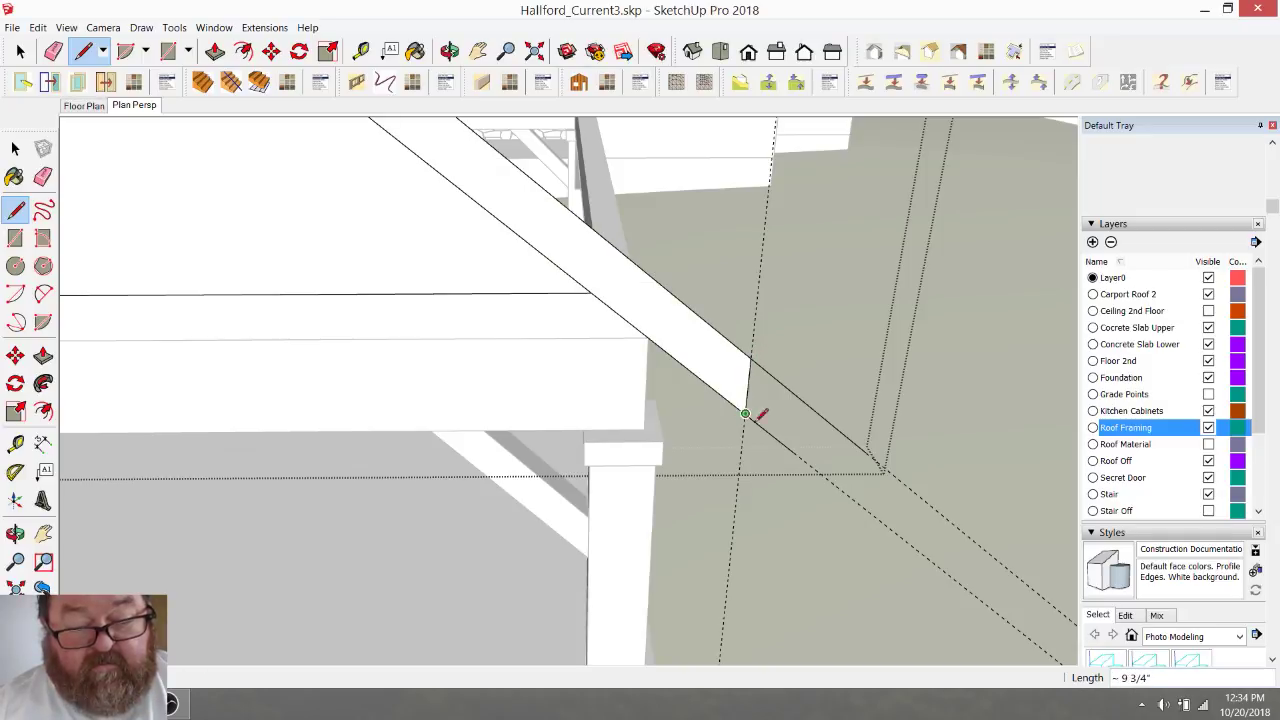
{"action": "key", "text": "e"}
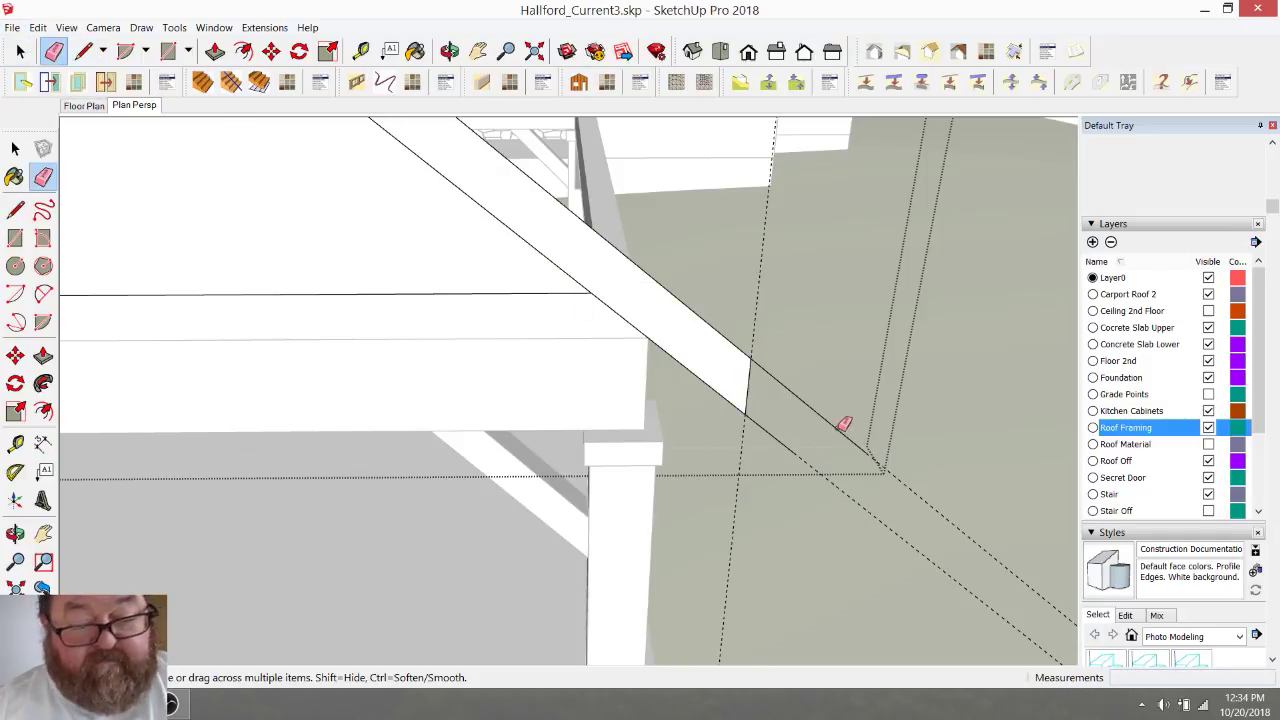
{"action": "left_click_drag", "start_coordinate": [815, 413], "coordinate": [738, 450]}
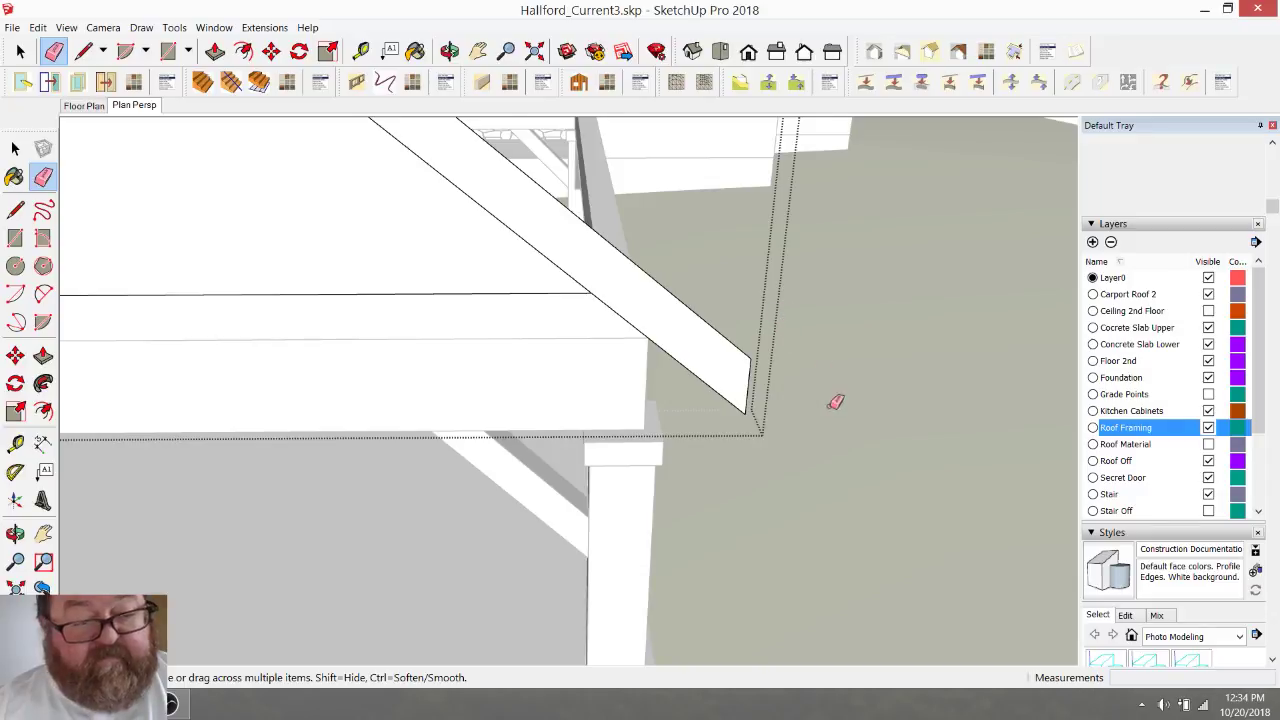
- Delete the triangular gable face between the two rafters and the front beam
{"action": "scroll", "coordinate": [790, 412], "scroll_direction": "down", "scroll_amount": 6}
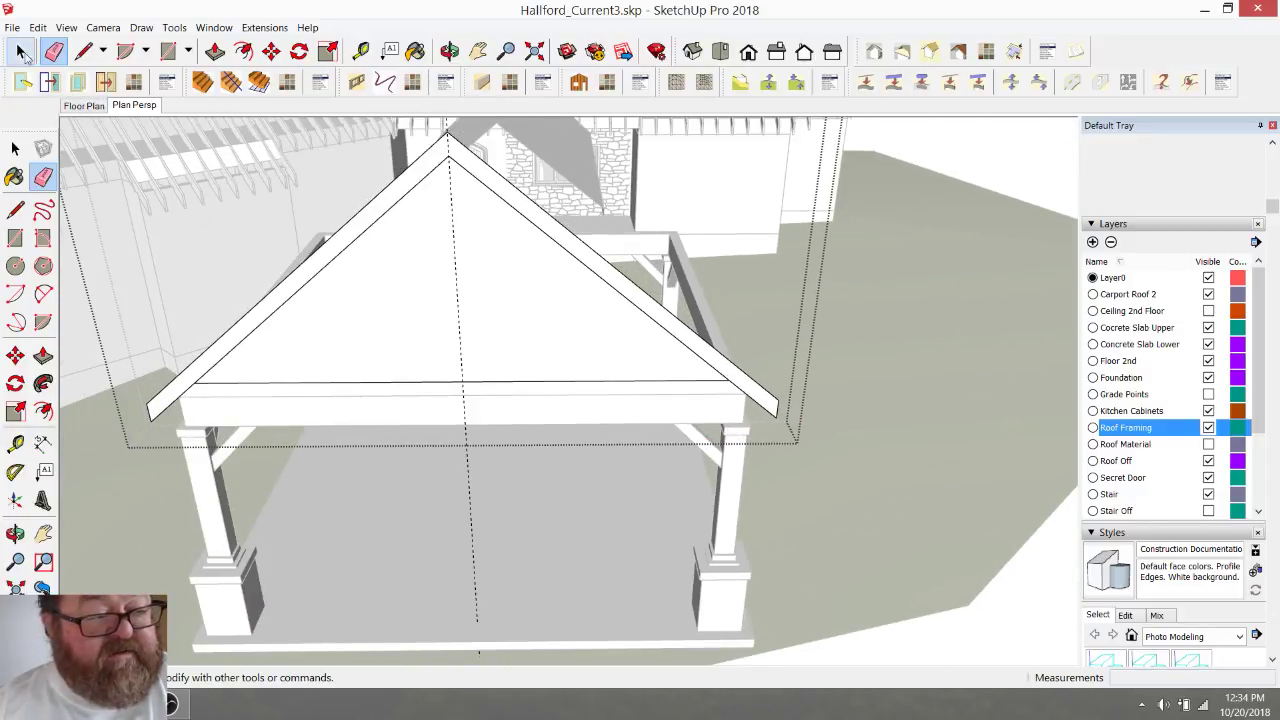
{"action": "left_click", "coordinate": [22, 52]}
{"action": "left_click", "coordinate": [503, 305]}
{"action": "key", "text": "Delete"}
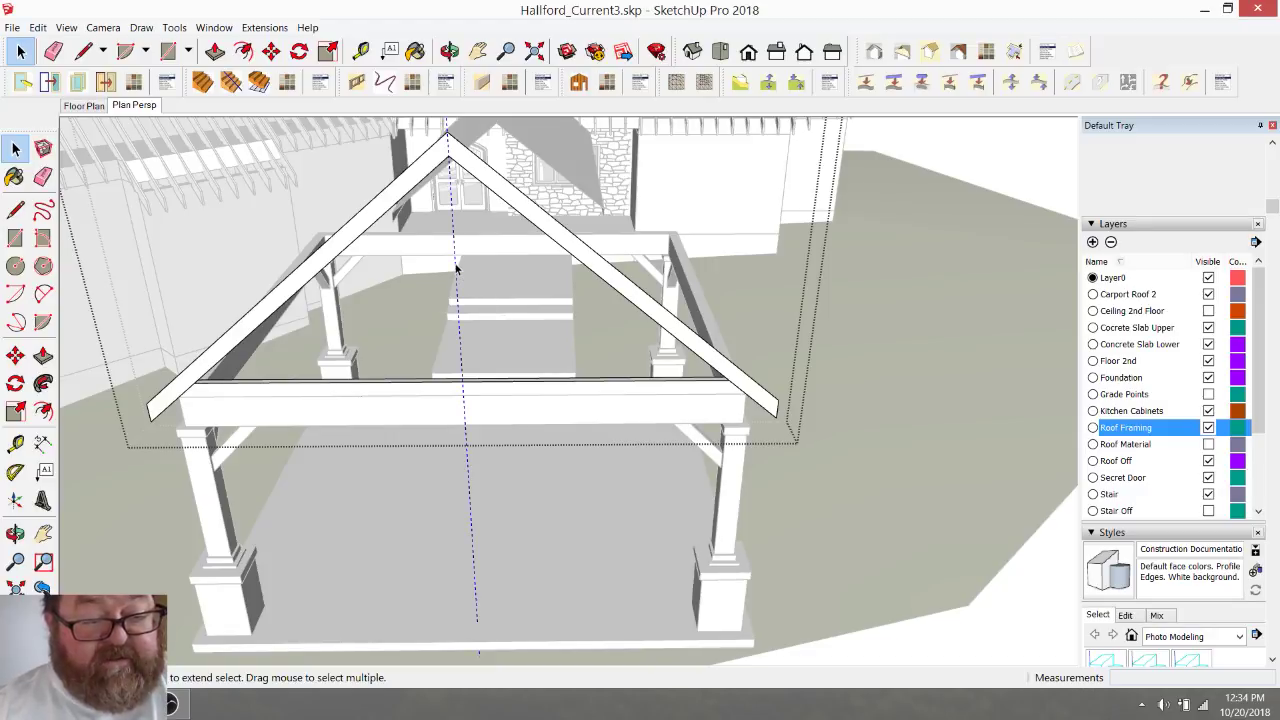
- Extrude the pair of gable rafters above the front beam to a thickness of 3 1/2 inches
{"action": "left_click", "coordinate": [449, 51]}
{"action": "left_click_drag", "start_coordinate": [485, 360], "coordinate": [386, 411]}
{"action": "scroll", "coordinate": [594, 417], "scroll_direction": "down", "scroll_amount": 5}
{"action": "scroll", "coordinate": [322, 329], "scroll_direction": "up", "scroll_amount": 4}
{"action": "scroll", "coordinate": [322, 329], "scroll_direction": "up", "scroll_amount": 4}
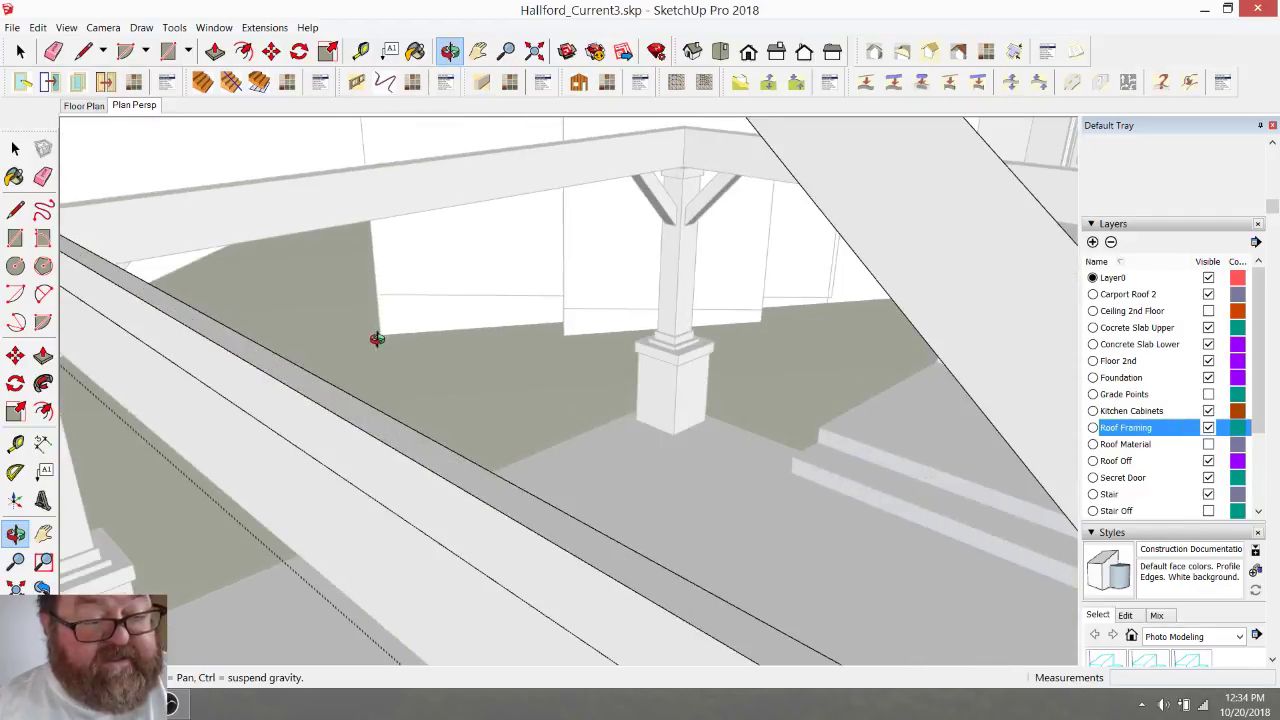
{"action": "scroll", "coordinate": [432, 420], "scroll_direction": "down", "scroll_amount": 2}
{"action": "left_click_drag", "start_coordinate": [446, 472], "coordinate": [318, 363]}
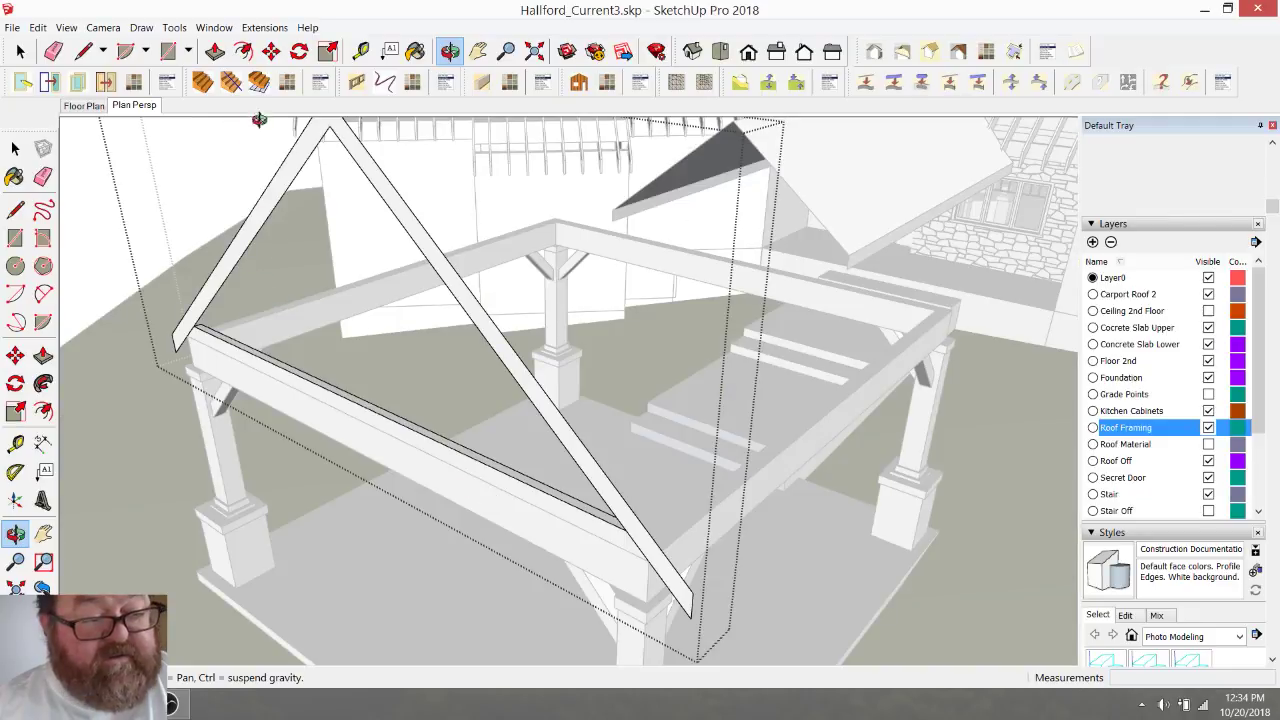
{"action": "left_click", "coordinate": [215, 51]}
{"action": "left_click", "coordinate": [493, 357]}
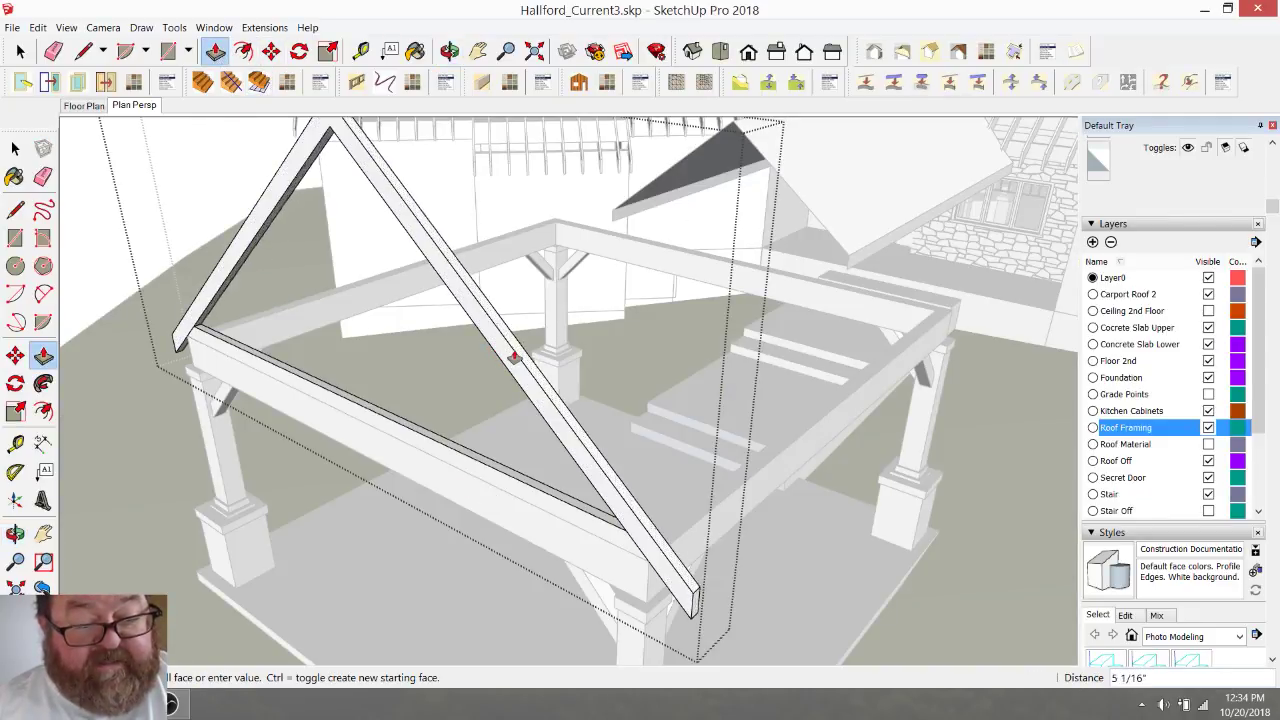
{"action": "type", "text": "3 1/2"}
{"action": "key", "text": "Return"}
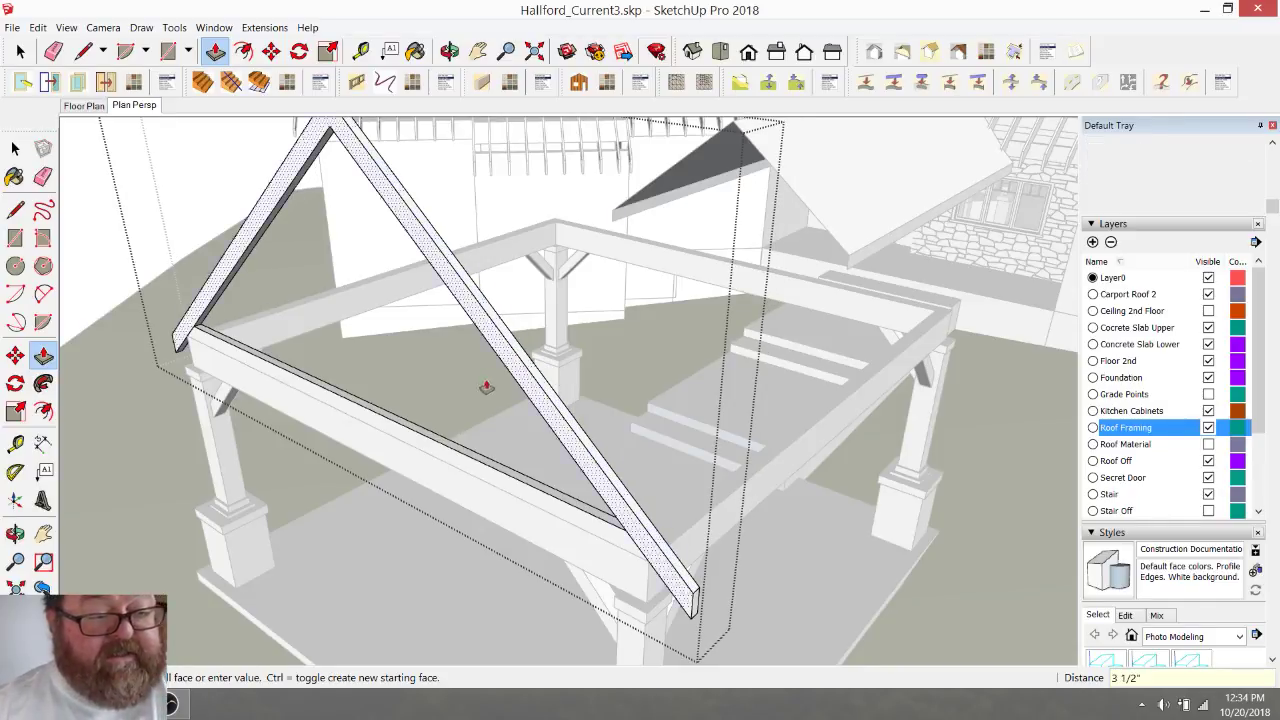
- Switch to the YouTube live dashboard in Firefox to check the stream's chat, and return to the SketchUp model
{"action": "middle_click_drag", "start_coordinate": [491, 380], "coordinate": [488, 420]}
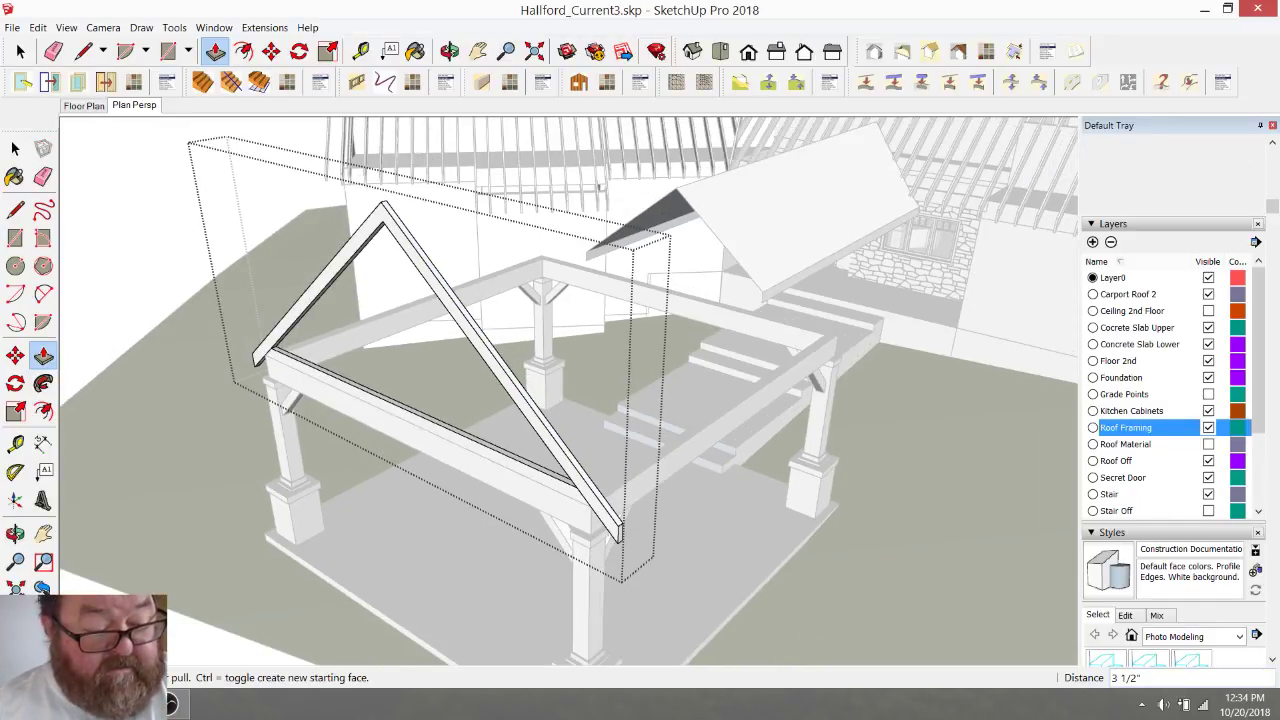
{"action": "key", "text": "alt+Tab"}
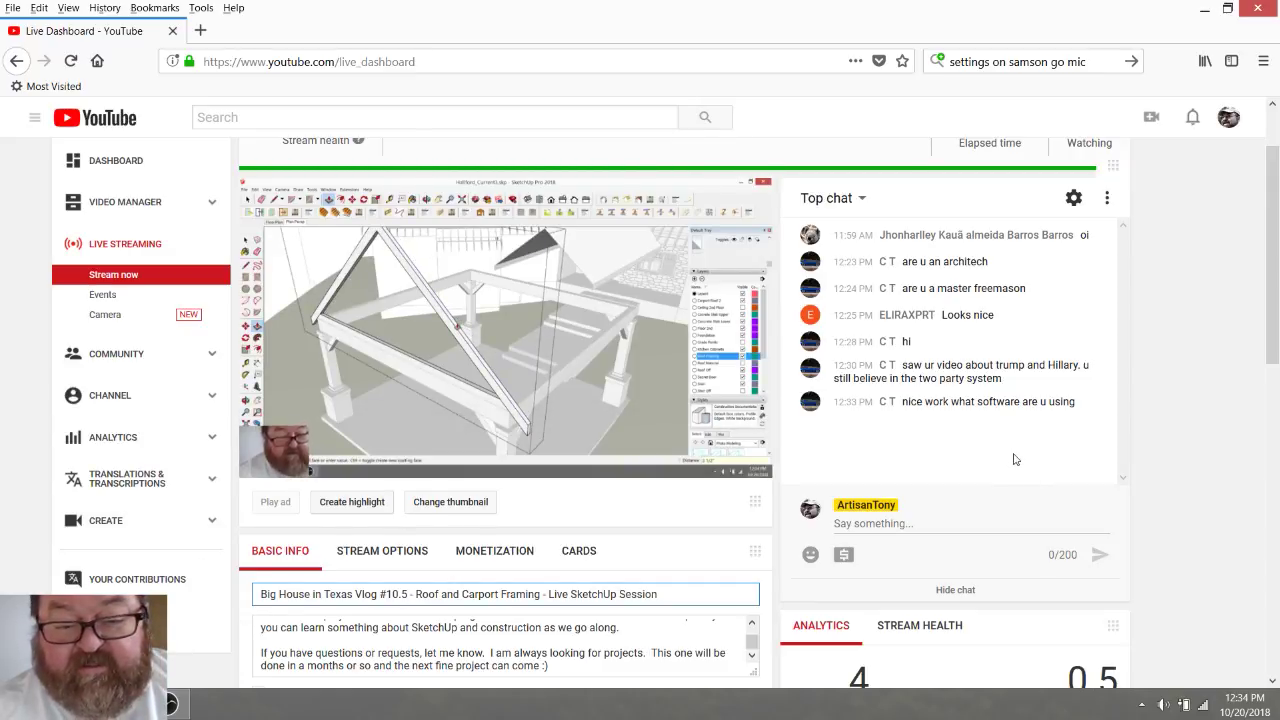
{"action": "key", "text": "alt+Tab"}
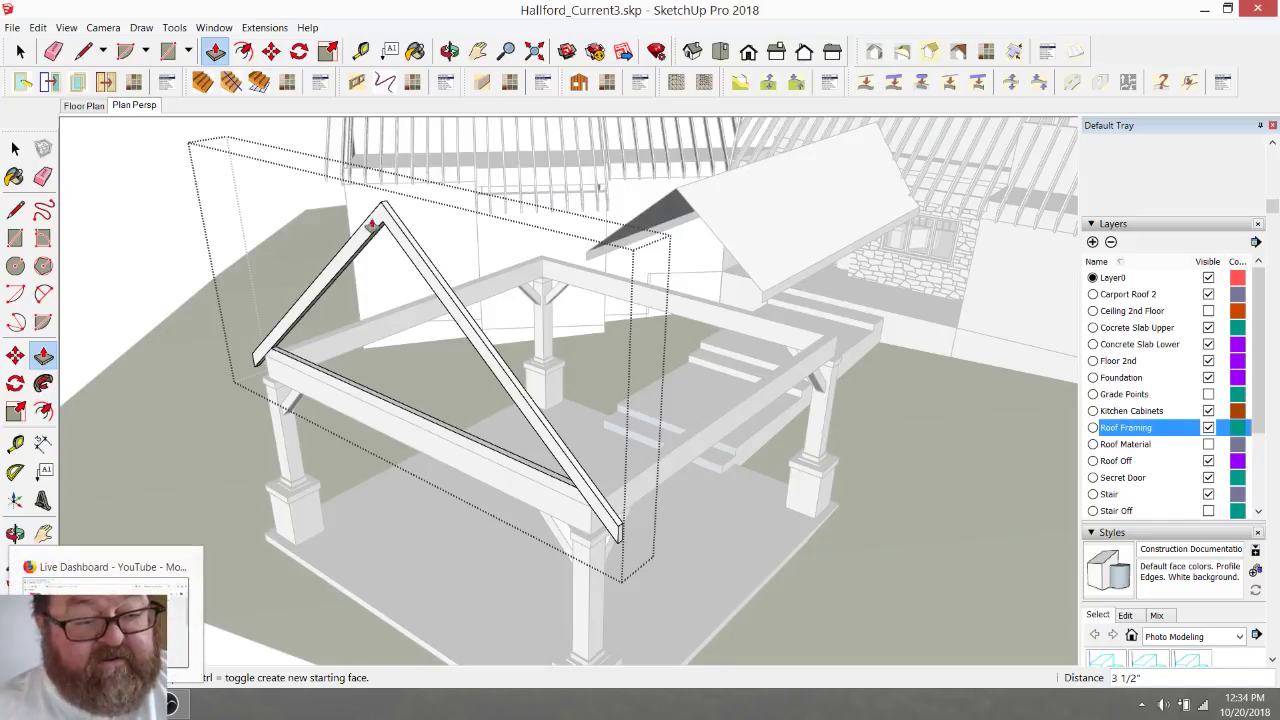
- Draw the joint line between the two rafters at the ridge, from the inner apex corner to the outer apex corner
{"action": "middle_click_drag", "start_coordinate": [391, 295], "coordinate": [651, 296]}
{"action": "scroll", "coordinate": [755, 258], "scroll_direction": "up", "scroll_amount": 6}
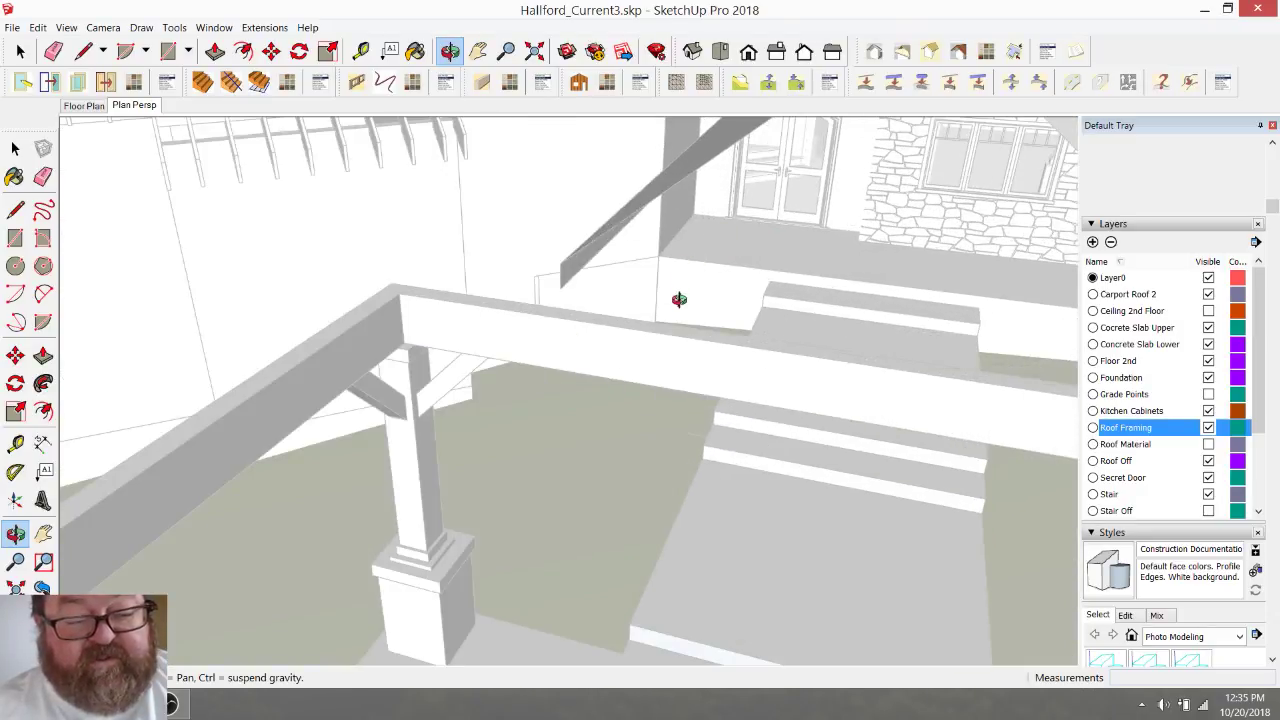
{"action": "scroll", "coordinate": [646, 325], "scroll_direction": "down", "scroll_amount": 3}
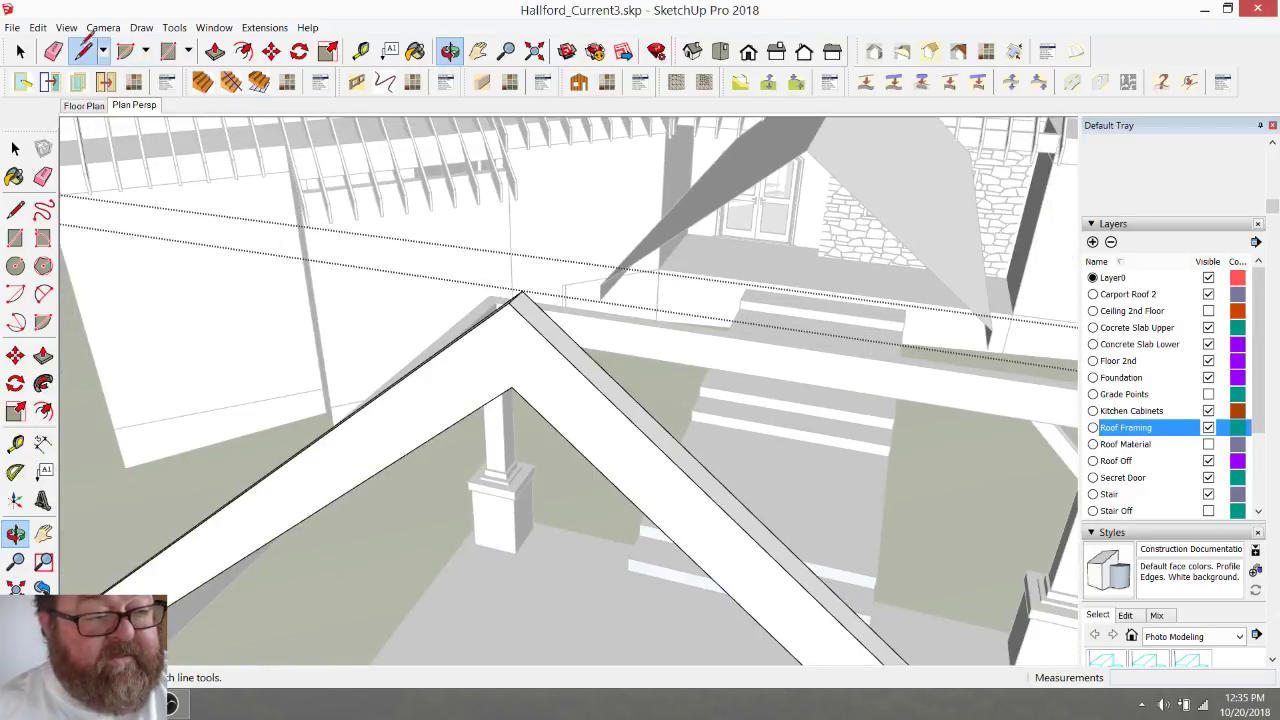
{"action": "left_click", "coordinate": [84, 50]}
{"action": "left_click", "coordinate": [512, 386]}
{"action": "left_click", "coordinate": [510, 301]}
{"action": "scroll", "coordinate": [512, 325], "scroll_direction": "down", "scroll_amount": 3}
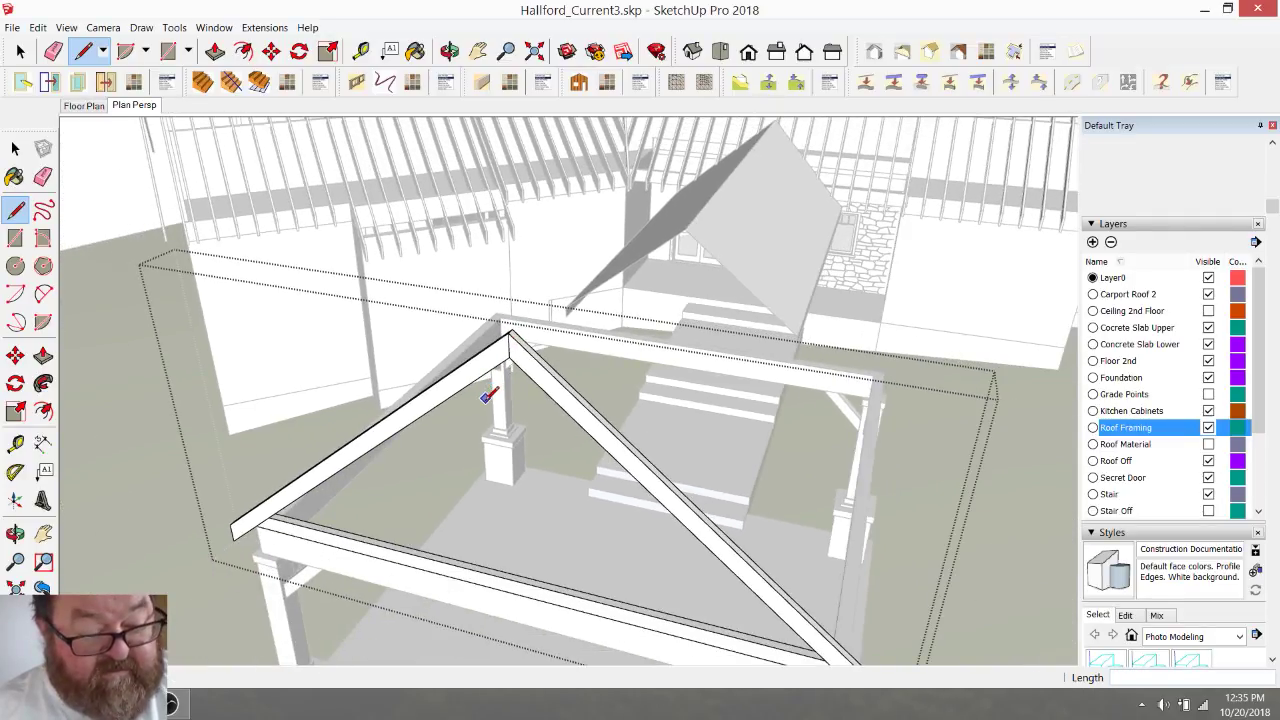
{"action": "scroll", "coordinate": [510, 362], "scroll_direction": "down", "scroll_amount": 3}
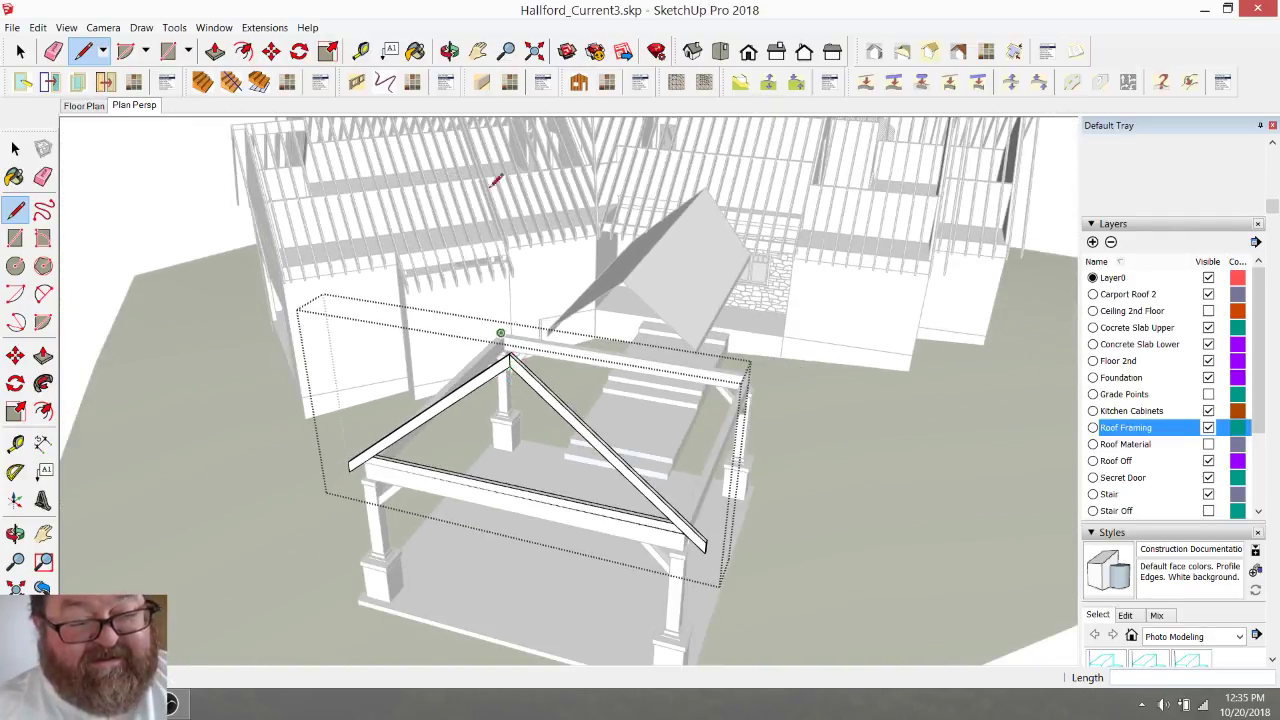
- Examine the gable rafters, front beam and surrounding carport framing from several angles
{"action": "left_click", "coordinate": [452, 52]}
{"action": "left_click_drag", "start_coordinate": [600, 470], "coordinate": [692, 430]}
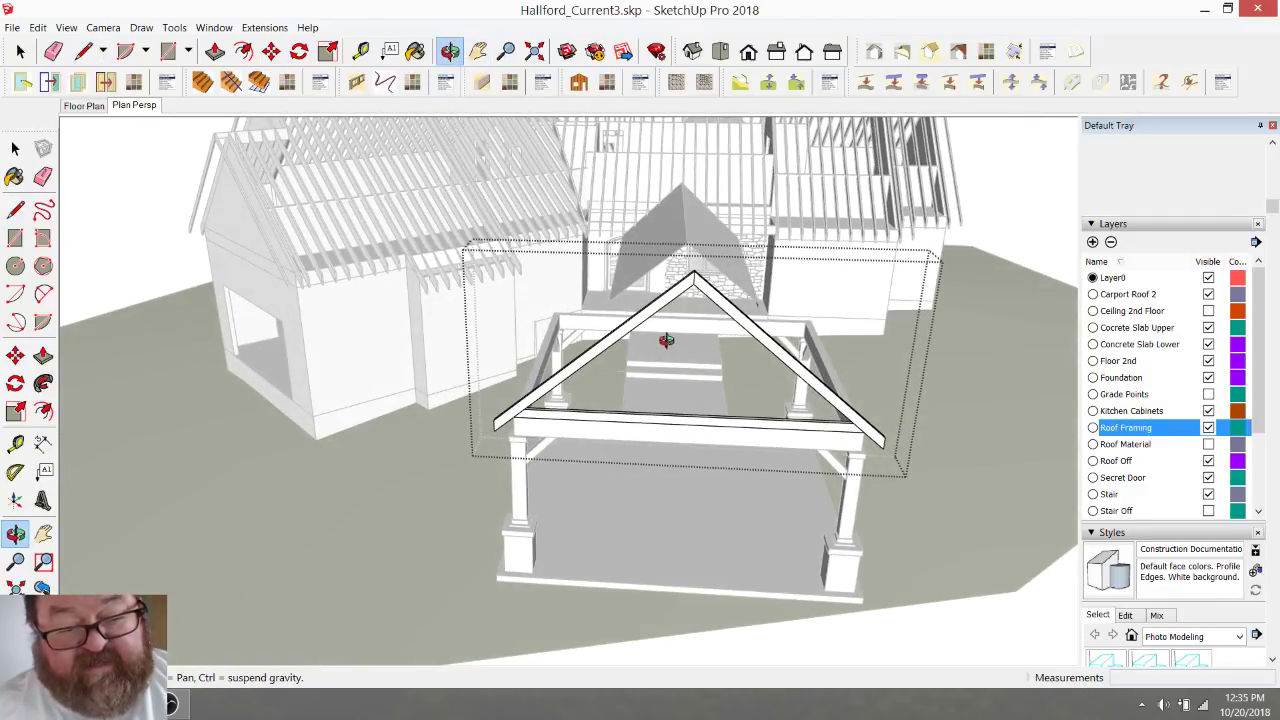
{"action": "scroll", "coordinate": [666, 340], "scroll_direction": "up", "scroll_amount": 4}
{"action": "scroll", "coordinate": [660, 330], "scroll_direction": "down", "scroll_amount": 2}
{"action": "scroll", "coordinate": [650, 345], "scroll_direction": "up", "scroll_amount": 3}
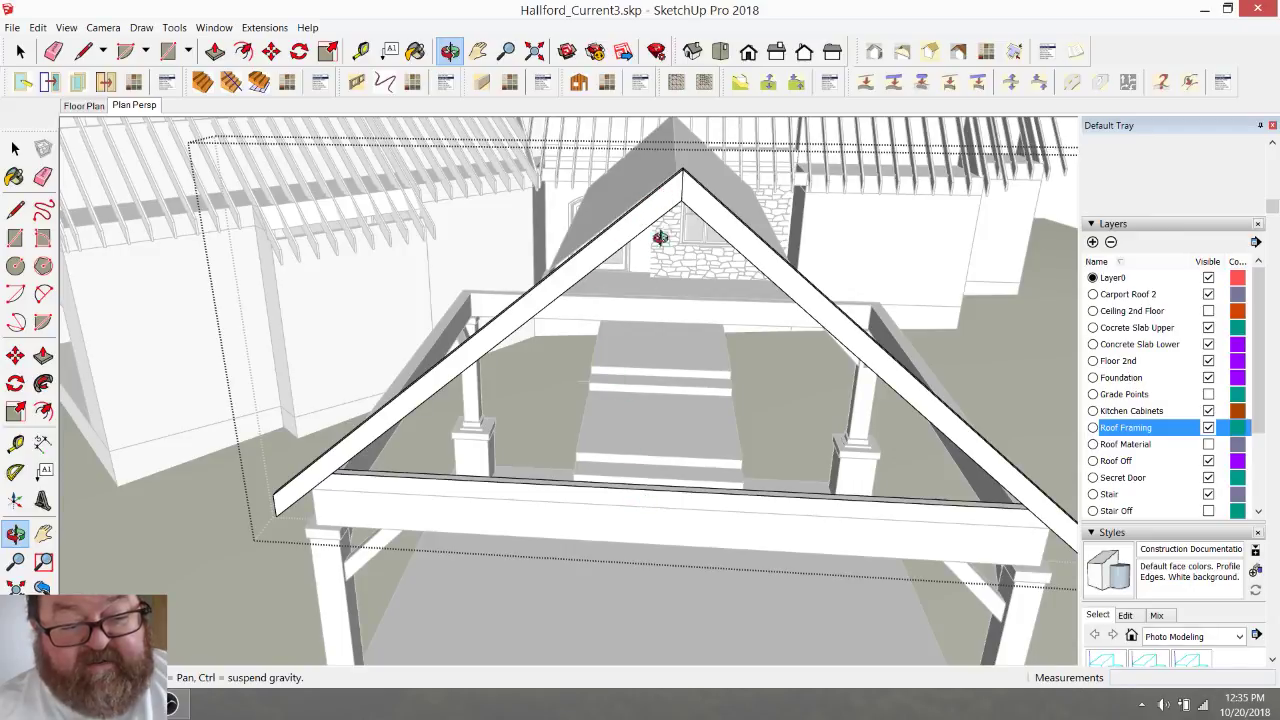
{"action": "left_click_drag", "start_coordinate": [641, 472], "coordinate": [511, 347]}
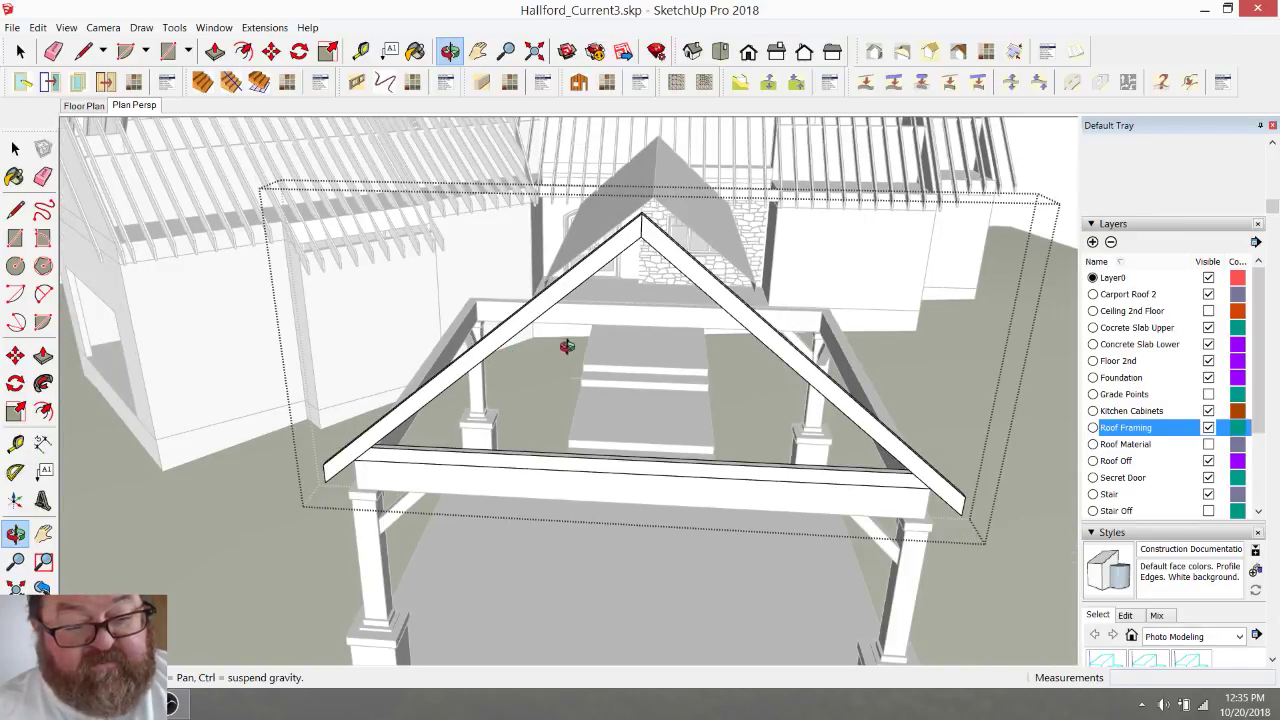
{"action": "mouse_move", "coordinate": [622, 263]}
{"action": "left_mouse_down"}
{"action": "mouse_move", "coordinate": [523, 257]}
{"action": "mouse_move", "coordinate": [603, 250]}
{"action": "left_mouse_up"}
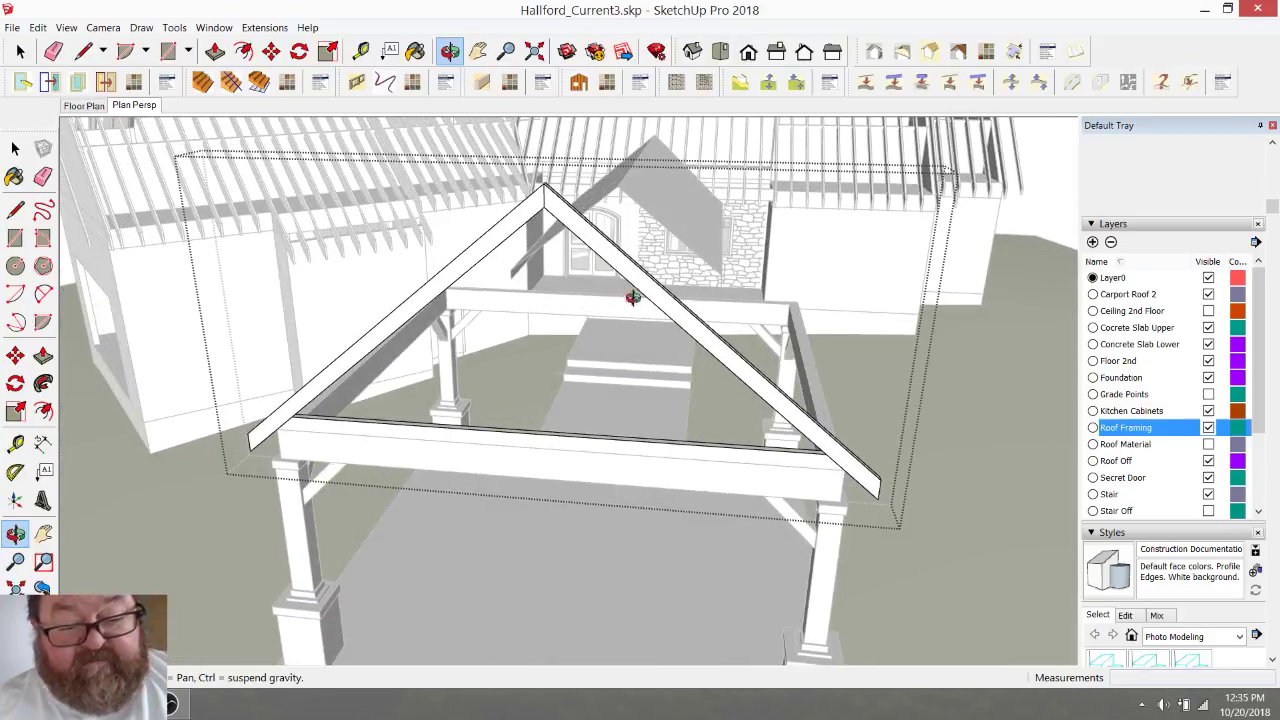
{"action": "scroll", "coordinate": [773, 400], "scroll_direction": "down", "scroll_amount": 2}
{"action": "left_click_drag", "start_coordinate": [770, 395], "coordinate": [252, 545]}
- Switch to Firefox and search the web for "timber frame trusses" in a new tab
{"action": "key", "text": "alt+Tab"}
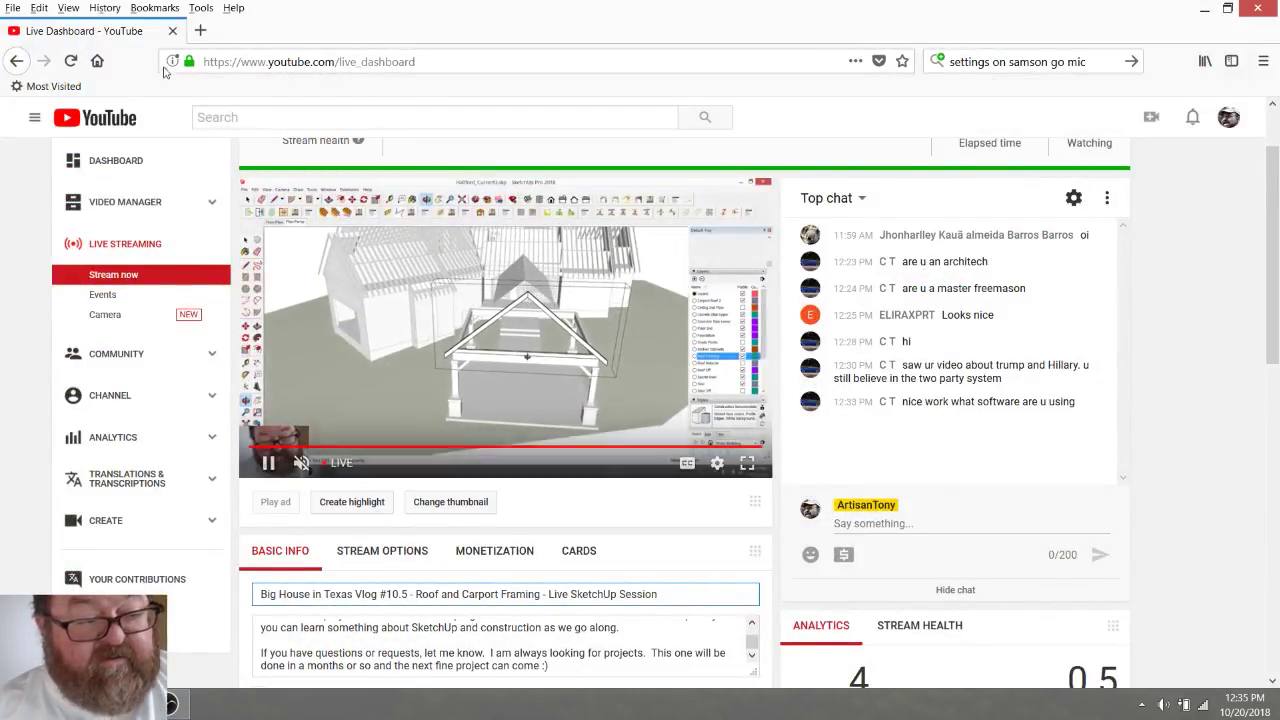
{"action": "left_click", "coordinate": [200, 30]}
{"action": "left_click", "coordinate": [962, 62]}
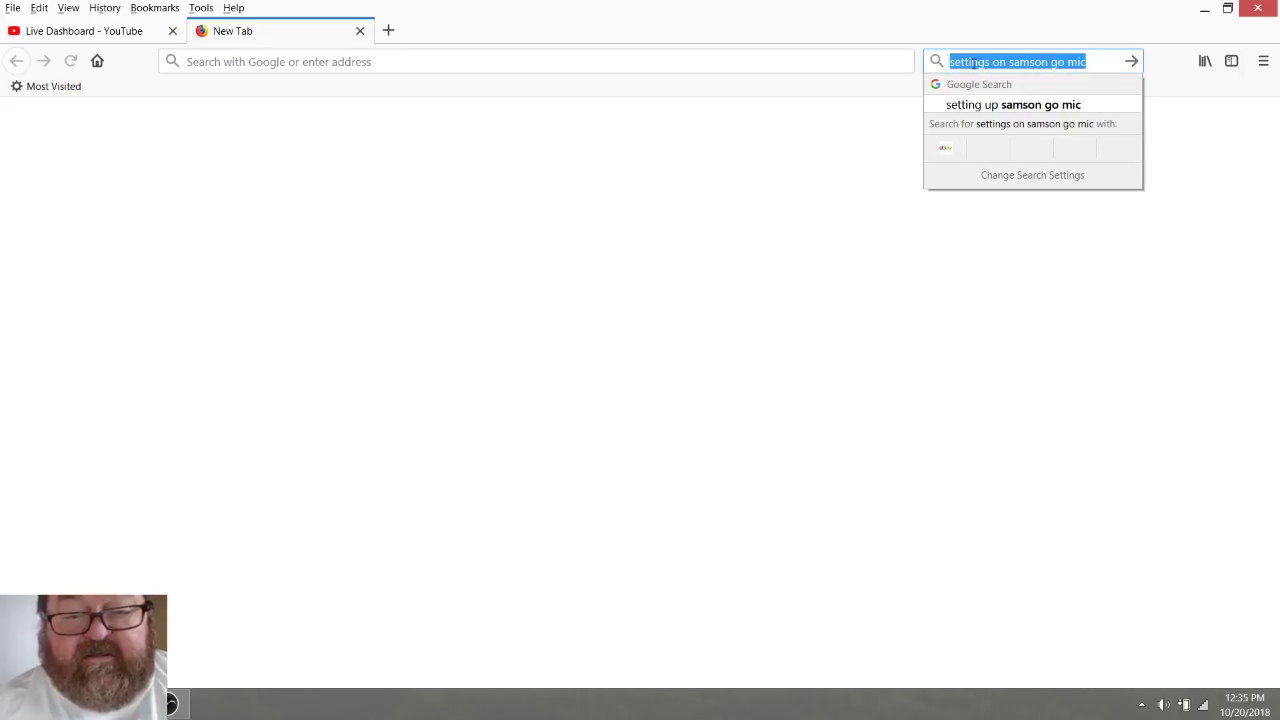
{"action": "type", "text": "timb"}
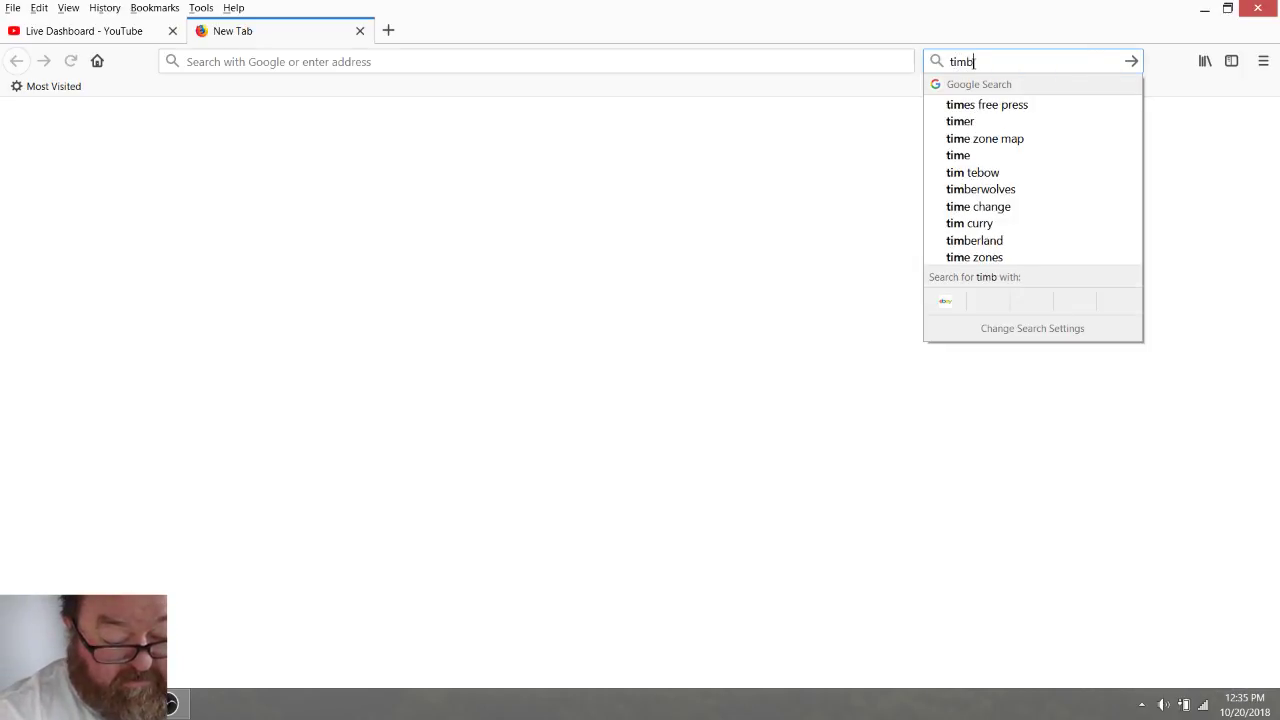
{"action": "type", "text": "er frame t"}
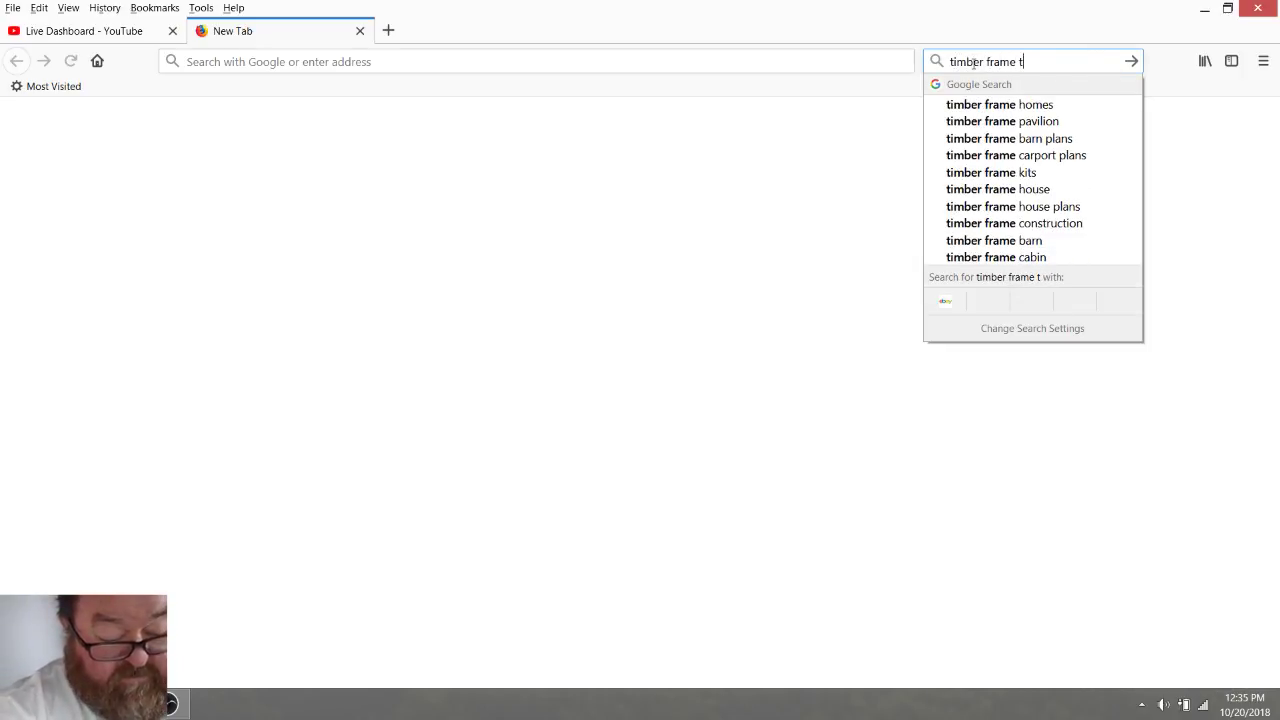
{"action": "type", "text": "russes"}
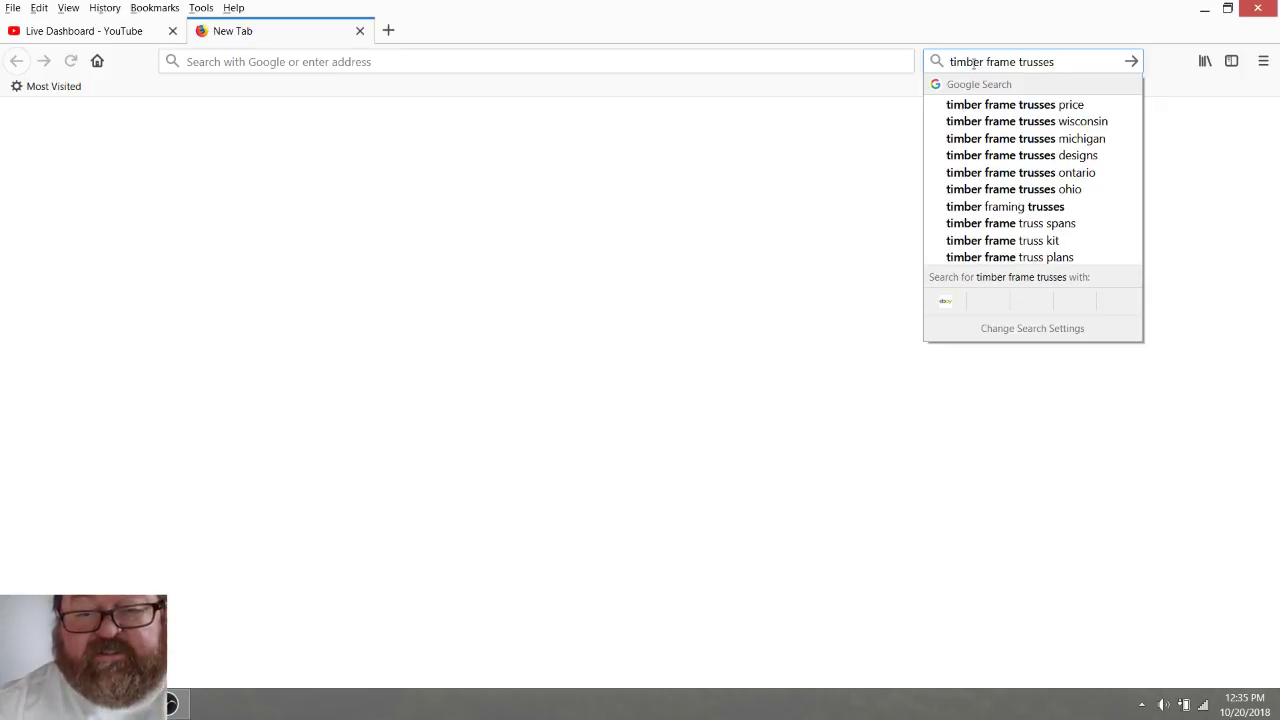
{"action": "key", "text": "Return"}
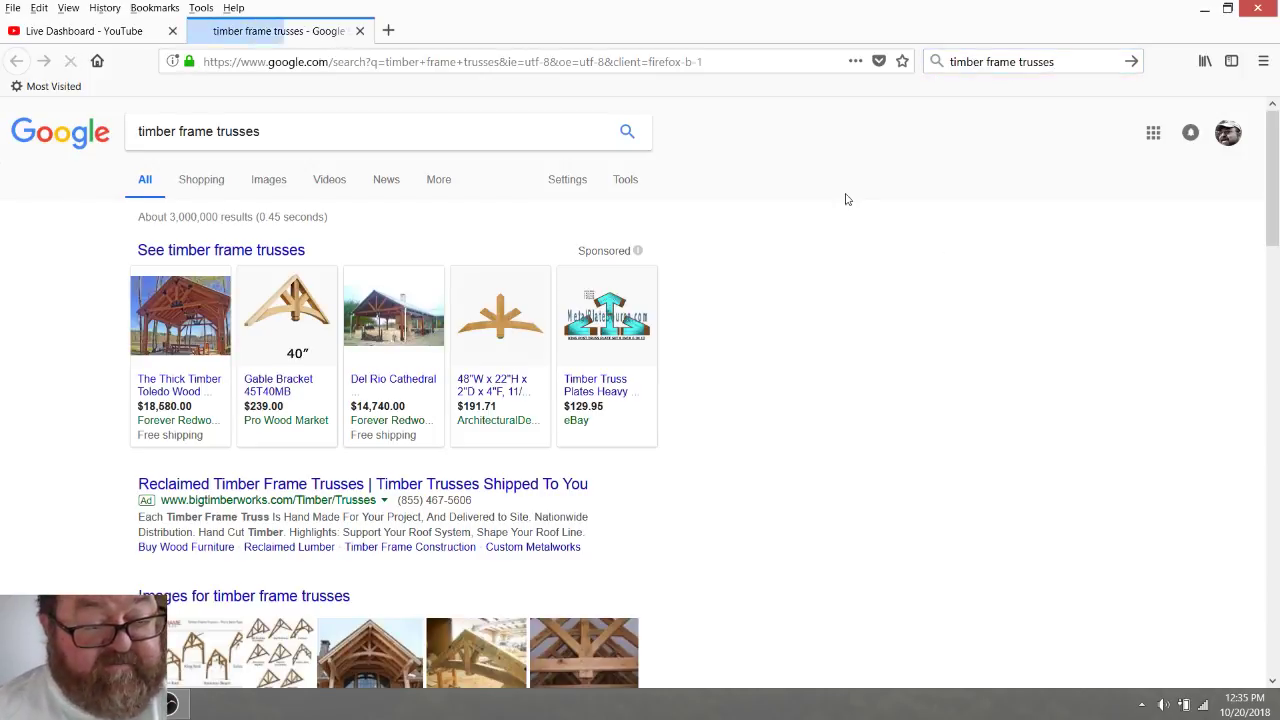
- Open the image of the five basic timber frame truss types from the search results
{"action": "scroll", "coordinate": [1020, 377], "scroll_direction": "down", "scroll_amount": 2}
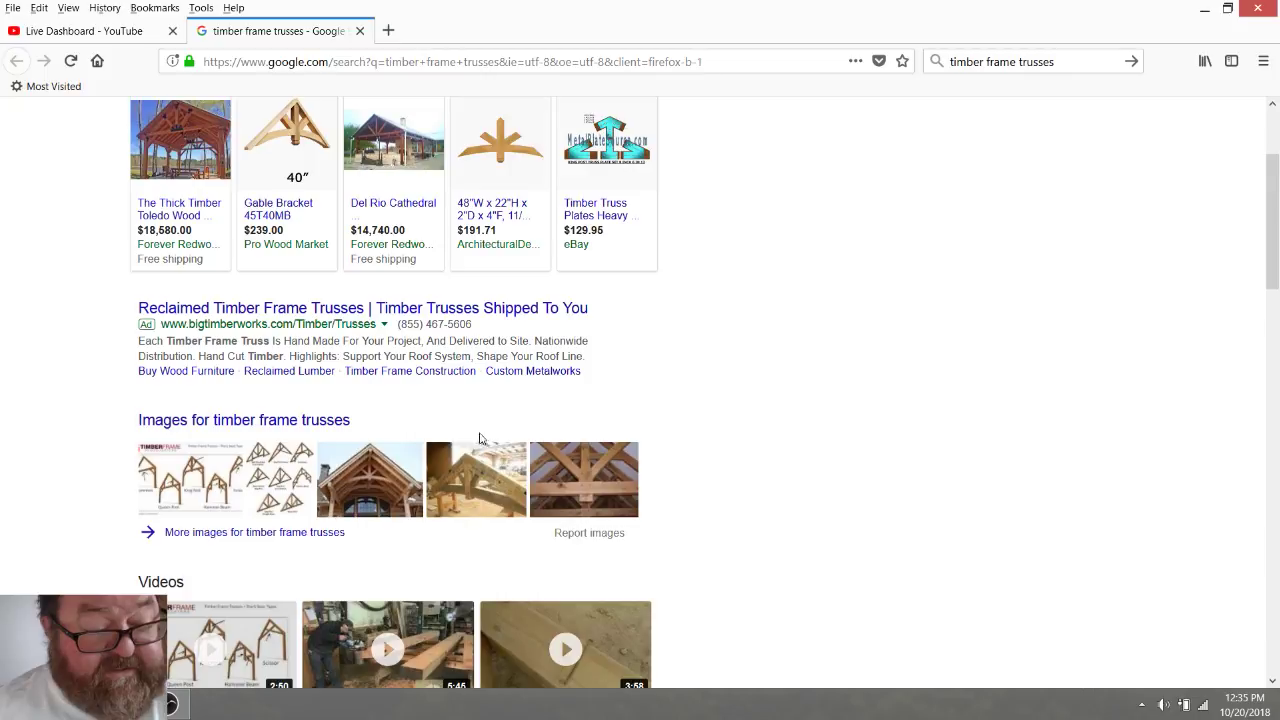
{"action": "scroll", "coordinate": [480, 438], "scroll_direction": "up", "scroll_amount": 2}
{"action": "scroll", "coordinate": [222, 354], "scroll_direction": "down", "scroll_amount": 3}
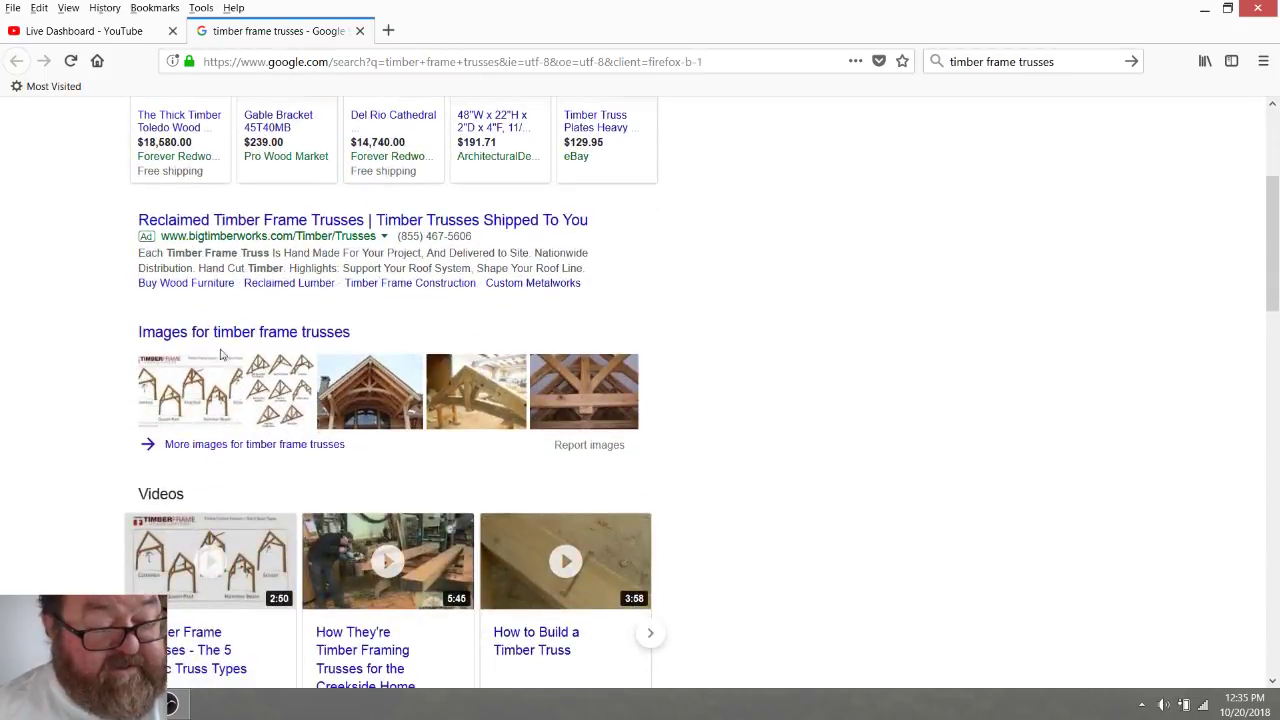
{"action": "left_click", "coordinate": [214, 390]}
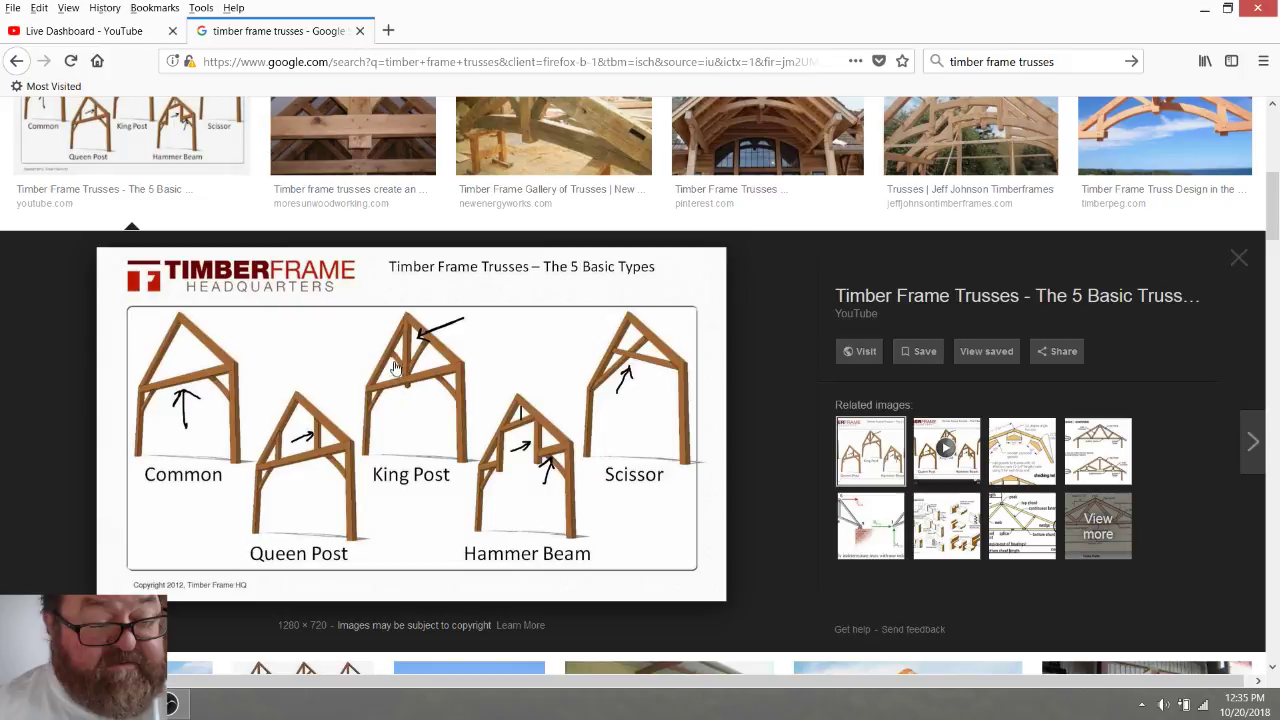
- Open the Strongwood Log Home chart of truss designs, study its king post variants, and browse the further truss images
{"action": "scroll", "coordinate": [380, 383], "scroll_direction": "down", "scroll_amount": 3}
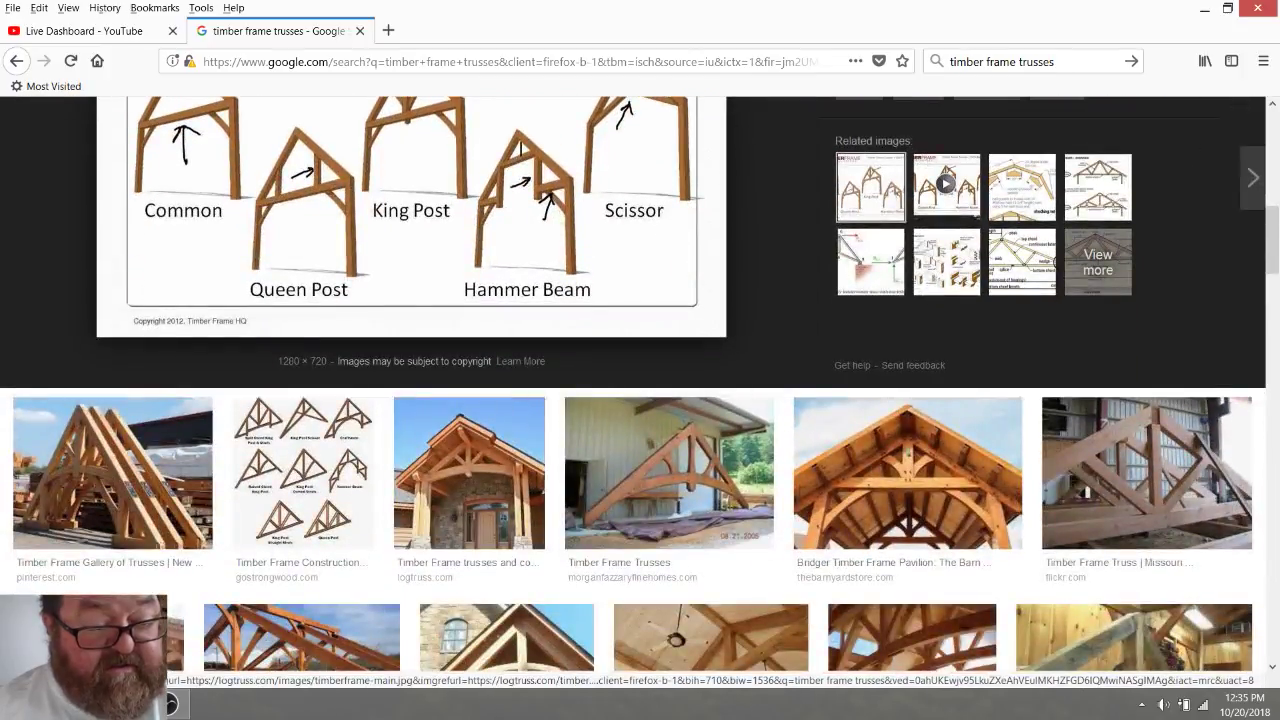
{"action": "left_click", "coordinate": [268, 472]}
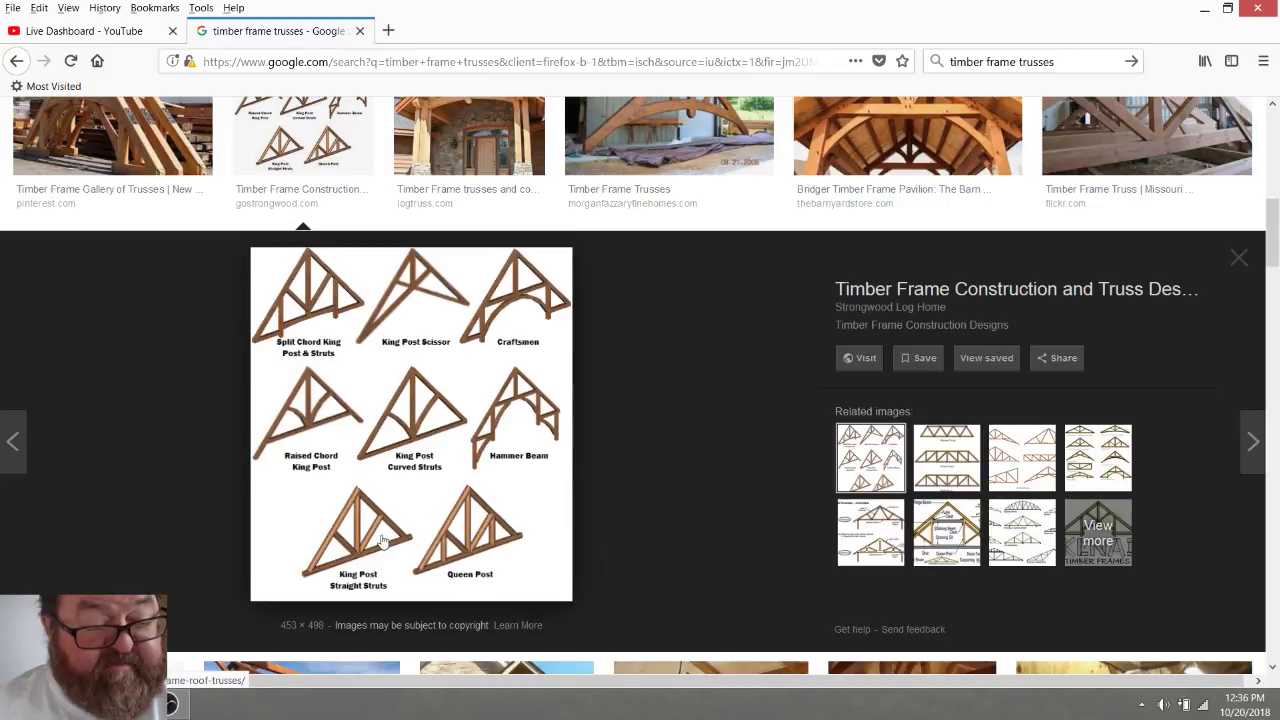
{"action": "scroll", "coordinate": [389, 432], "scroll_direction": "down", "scroll_amount": 3}
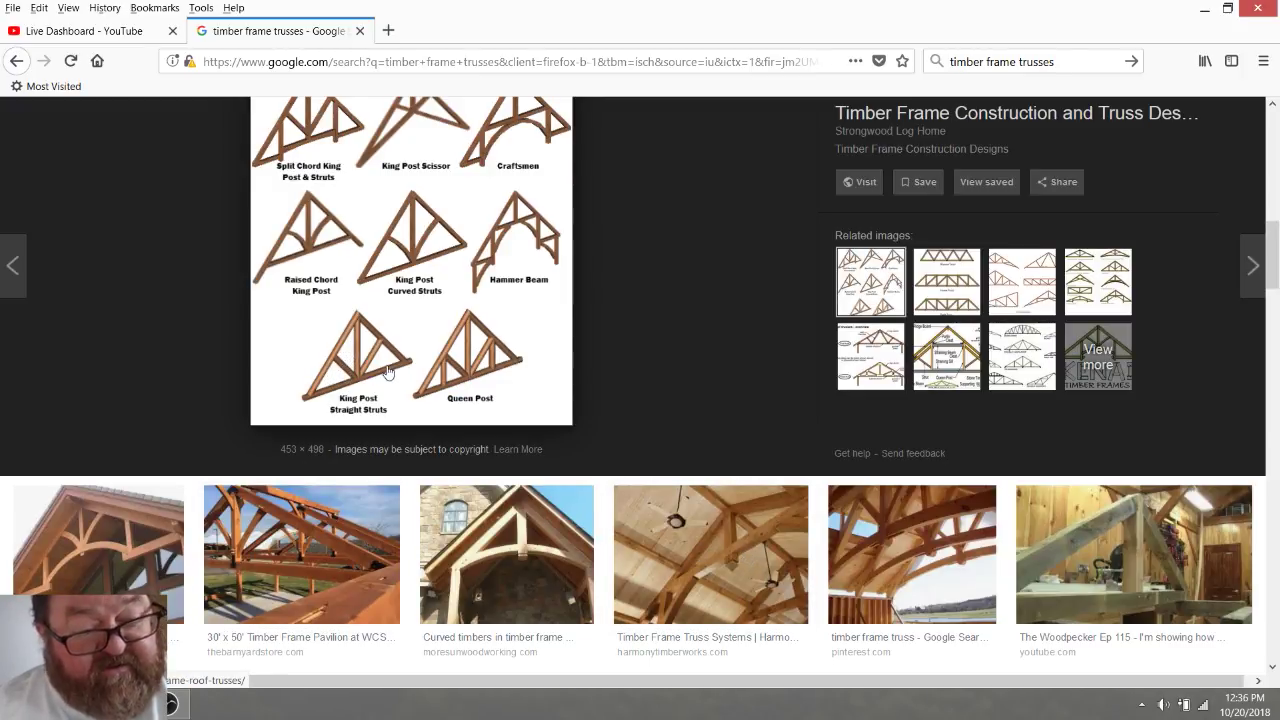
{"action": "scroll", "coordinate": [372, 352], "scroll_direction": "up", "scroll_amount": 3}
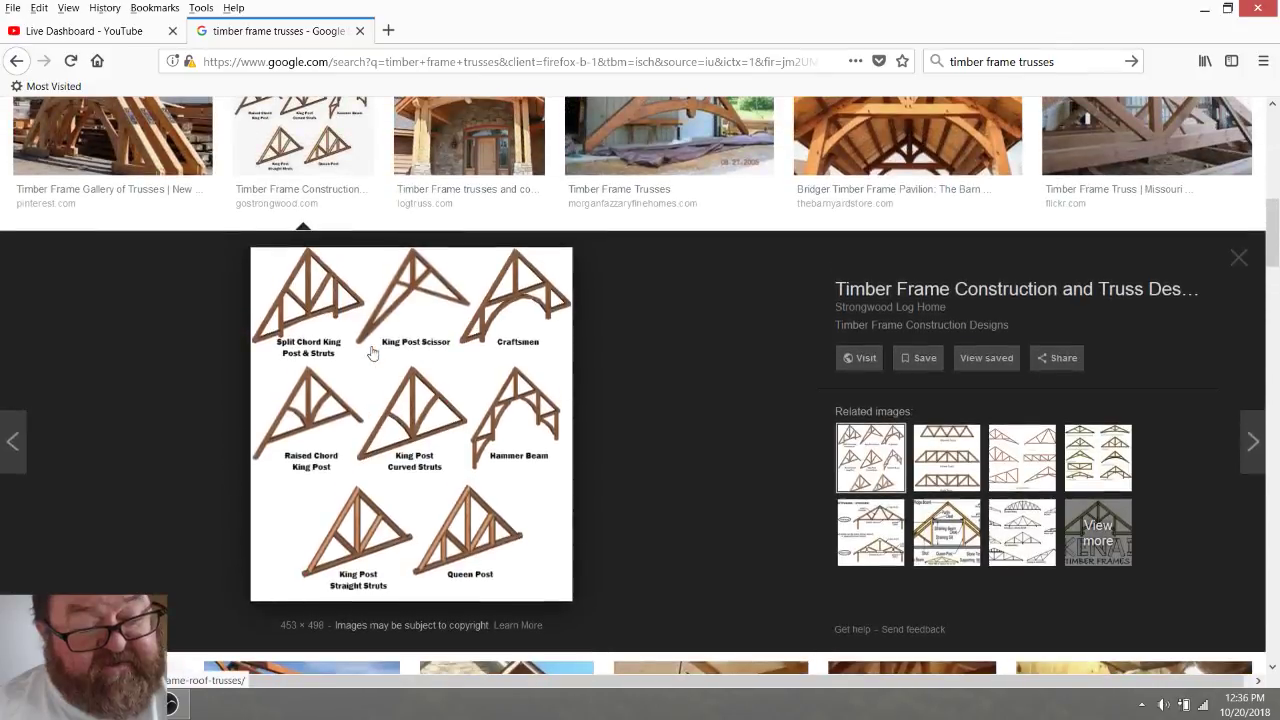
{"action": "scroll", "coordinate": [406, 387], "scroll_direction": "down", "scroll_amount": 2}
{"action": "scroll", "coordinate": [450, 466], "scroll_direction": "down", "scroll_amount": 5}
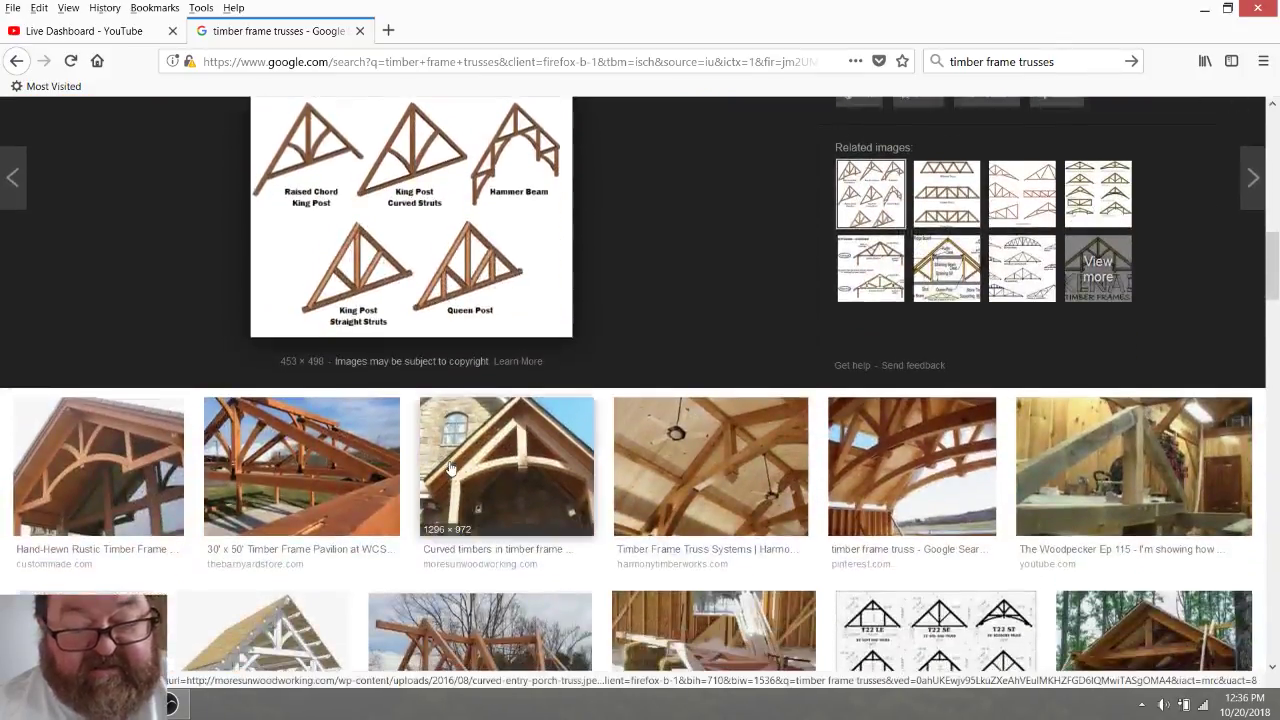
{"action": "scroll", "coordinate": [495, 461], "scroll_direction": "down", "scroll_amount": 2}
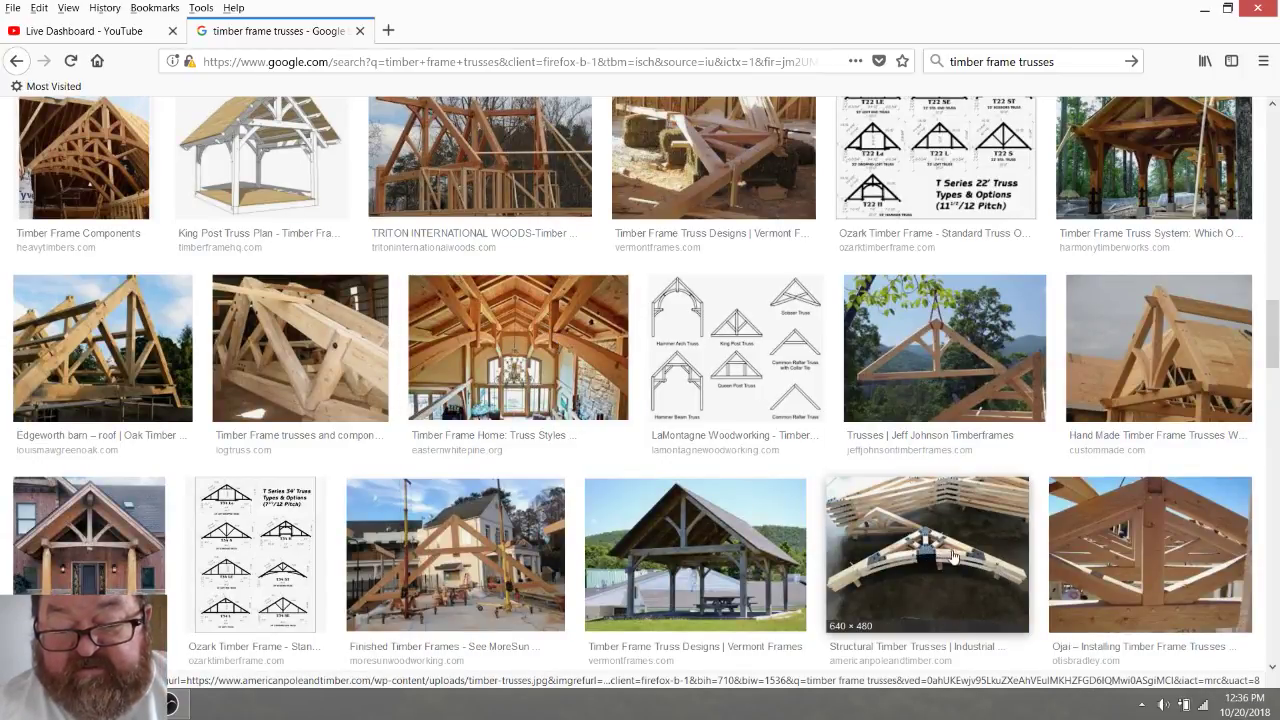
{"action": "scroll", "coordinate": [640, 370], "scroll_direction": "down", "scroll_amount": 3}
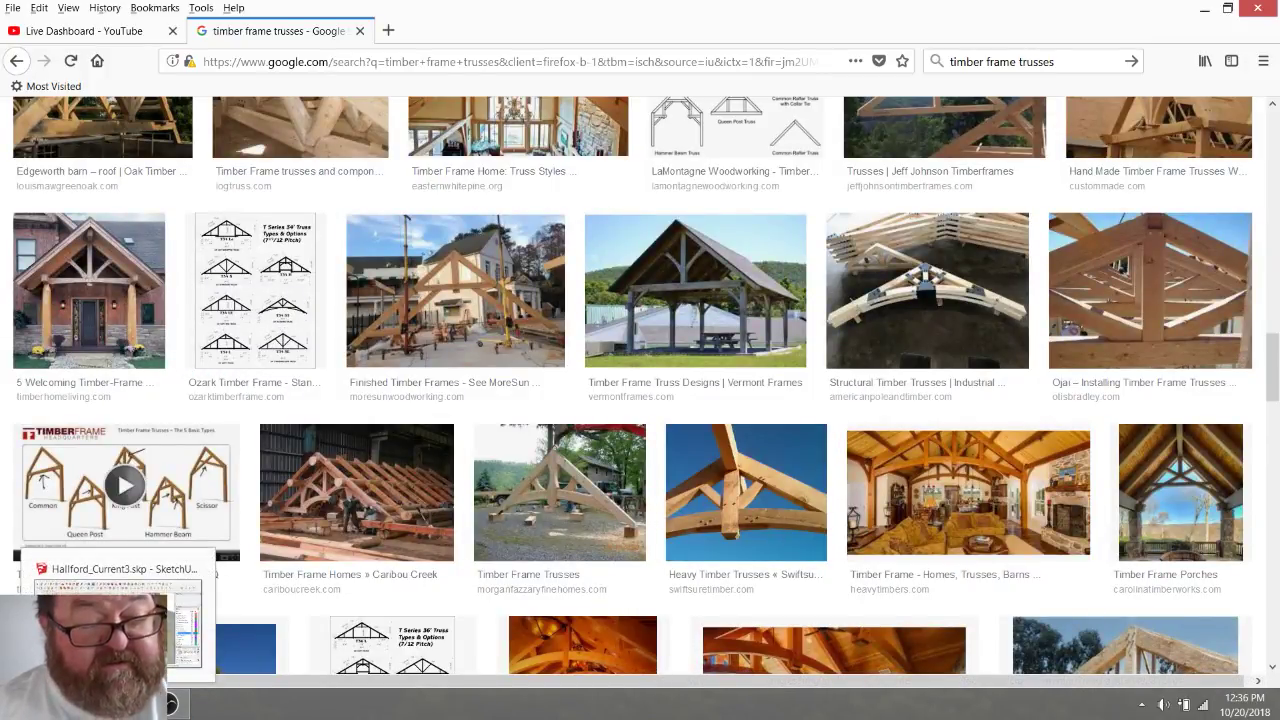
- Return to SketchUp and draw a vertical centre line about 9' 1 13/16" long from the rafters' inner apex to the front beam's top edge
{"action": "left_click", "coordinate": [120, 605]}
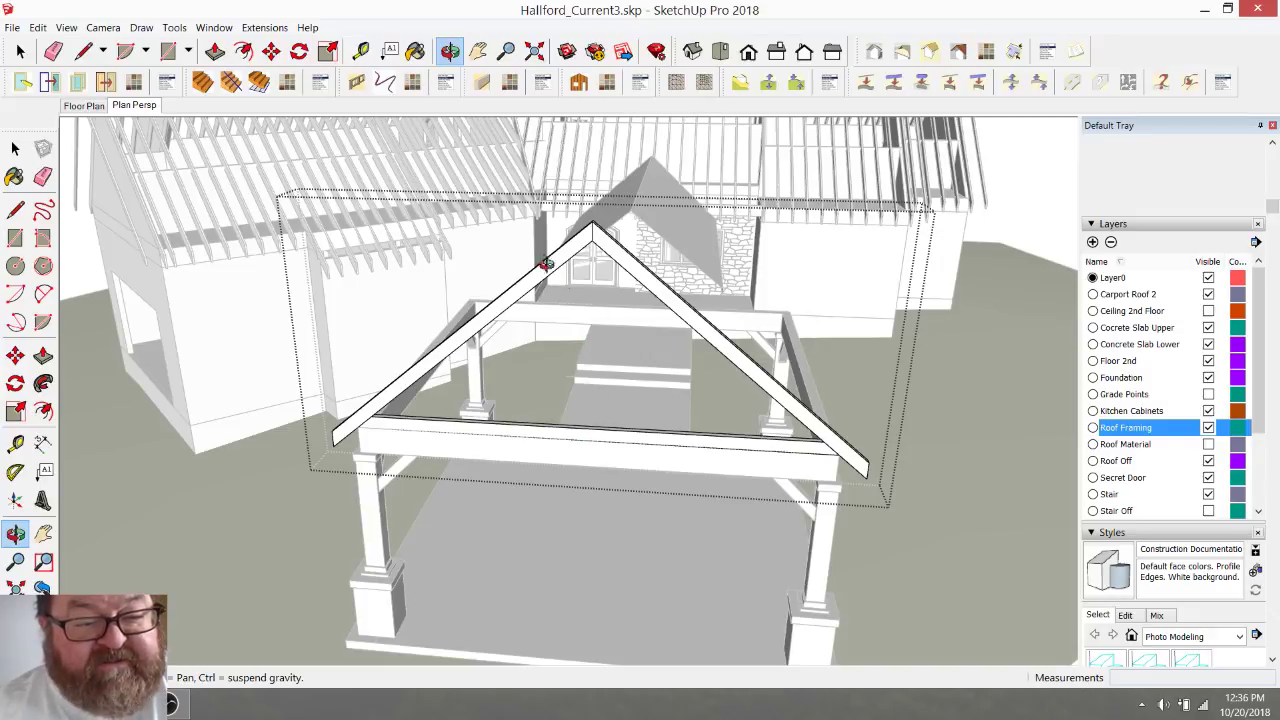
{"action": "scroll", "coordinate": [541, 262], "scroll_direction": "up", "scroll_amount": 1}
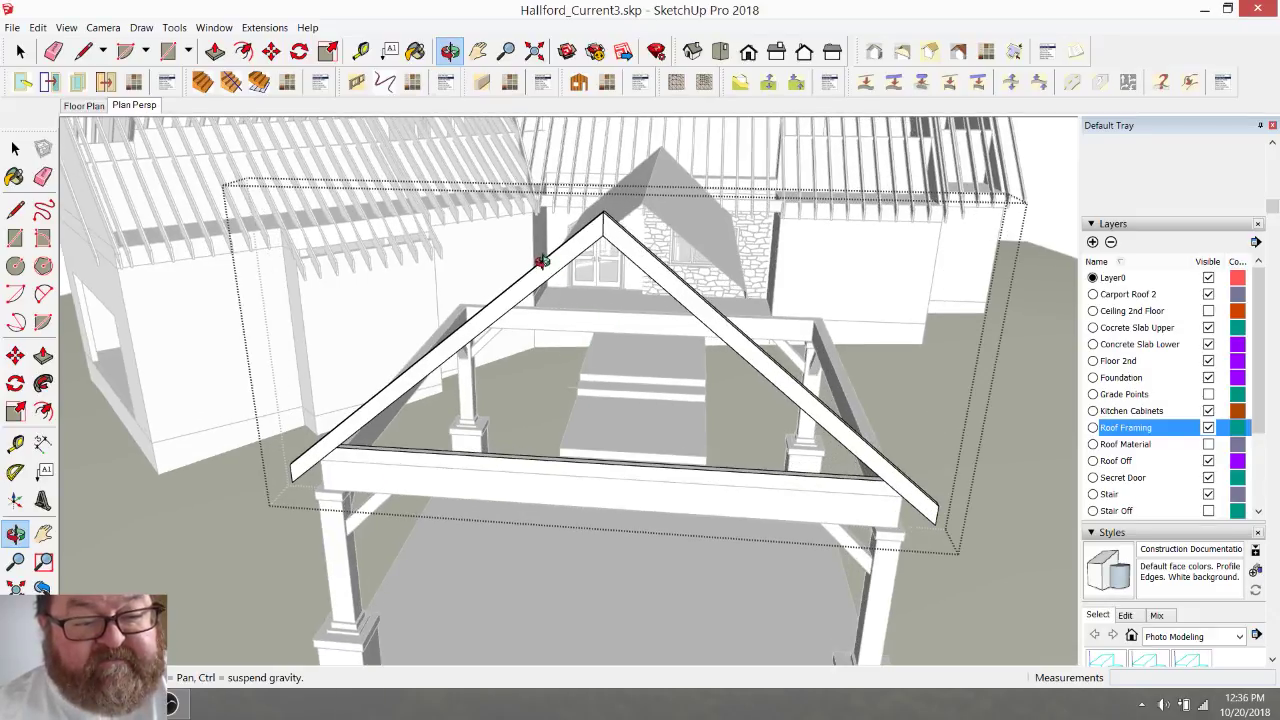
{"action": "left_click", "coordinate": [84, 50]}
{"action": "left_click", "coordinate": [602, 235]}
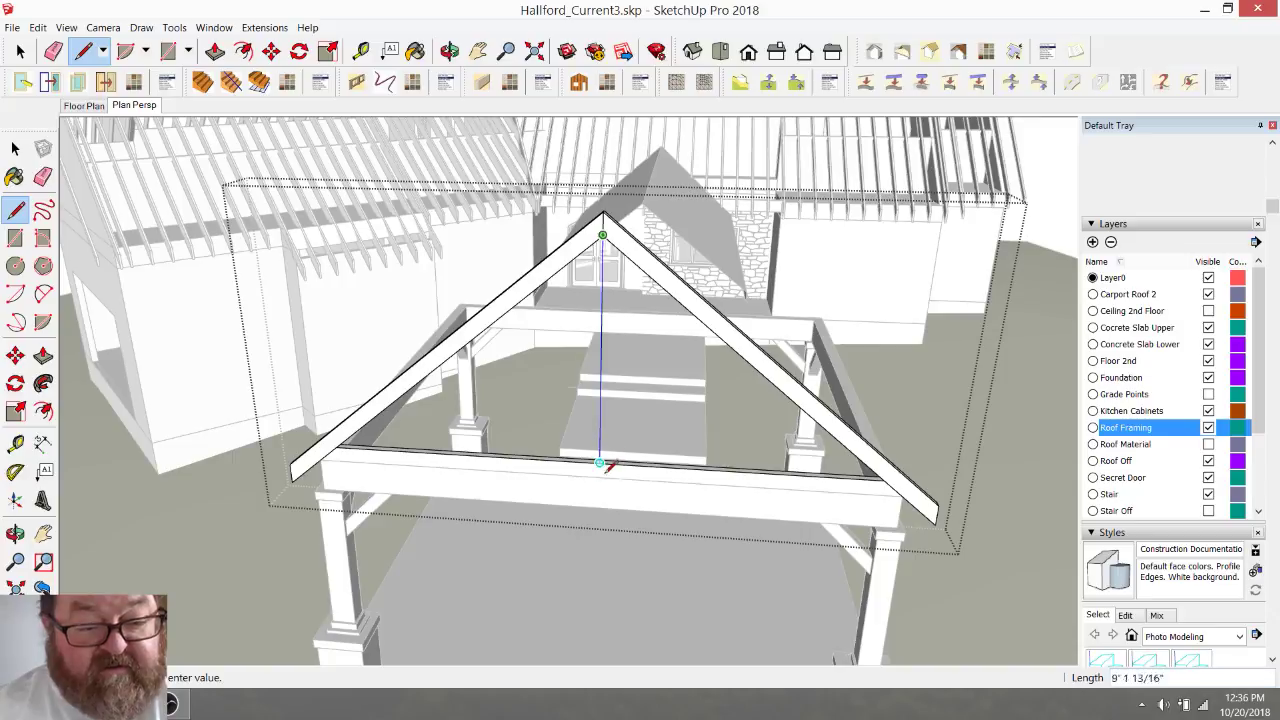
{"action": "left_click", "coordinate": [600, 462]}
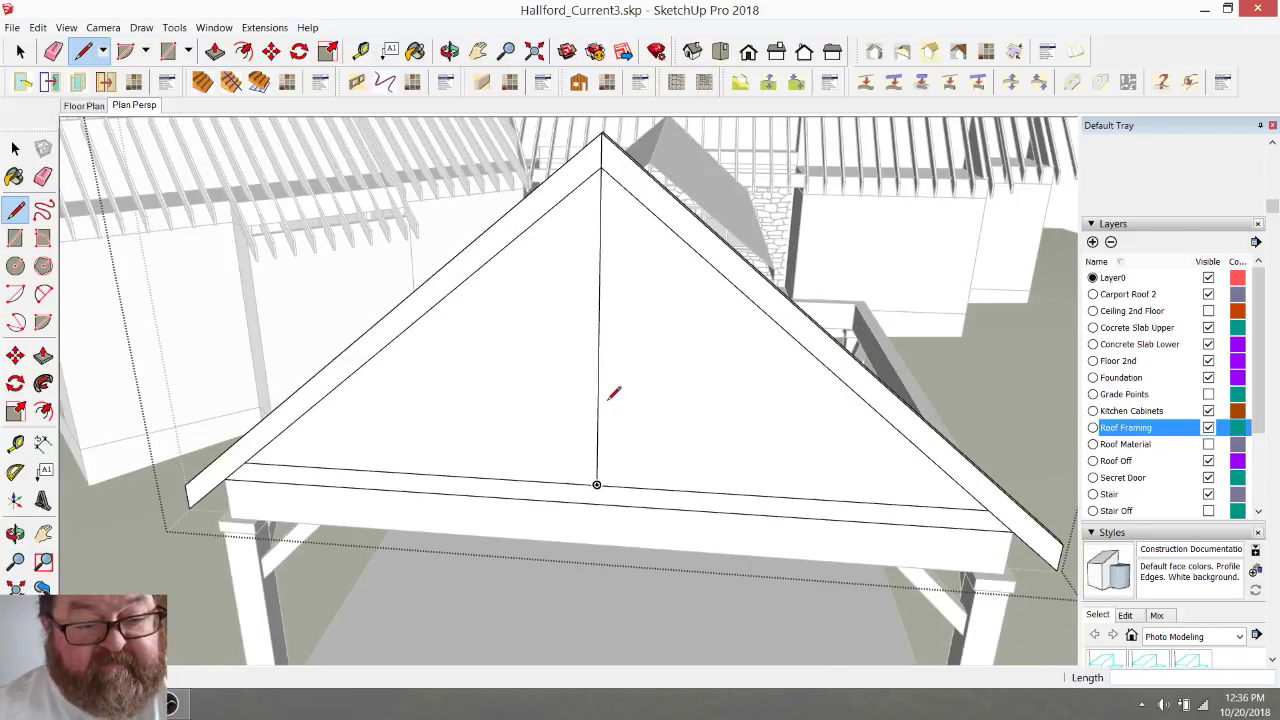
- Place two vertical guides 3.75" from the gable's centre line, one on each side
{"action": "scroll", "coordinate": [614, 394], "scroll_direction": "up", "scroll_amount": 2}
{"action": "left_click", "coordinate": [360, 50]}
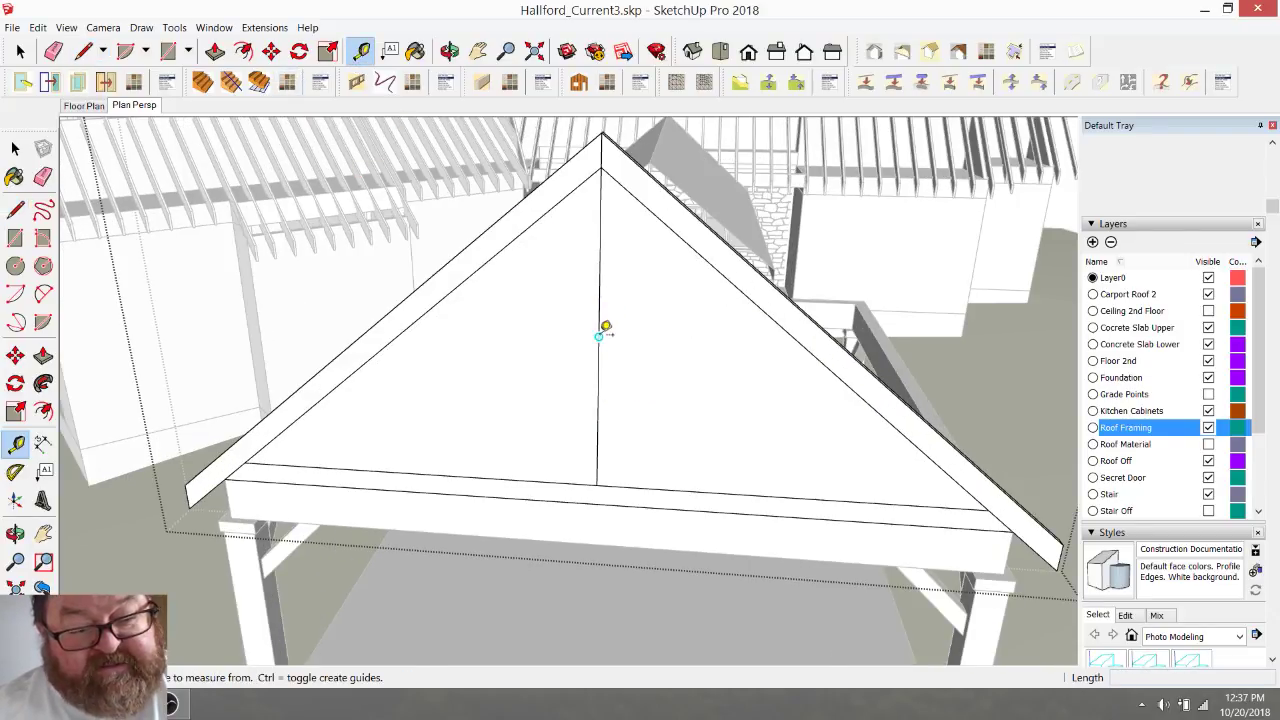
{"action": "left_click", "coordinate": [598, 337]}
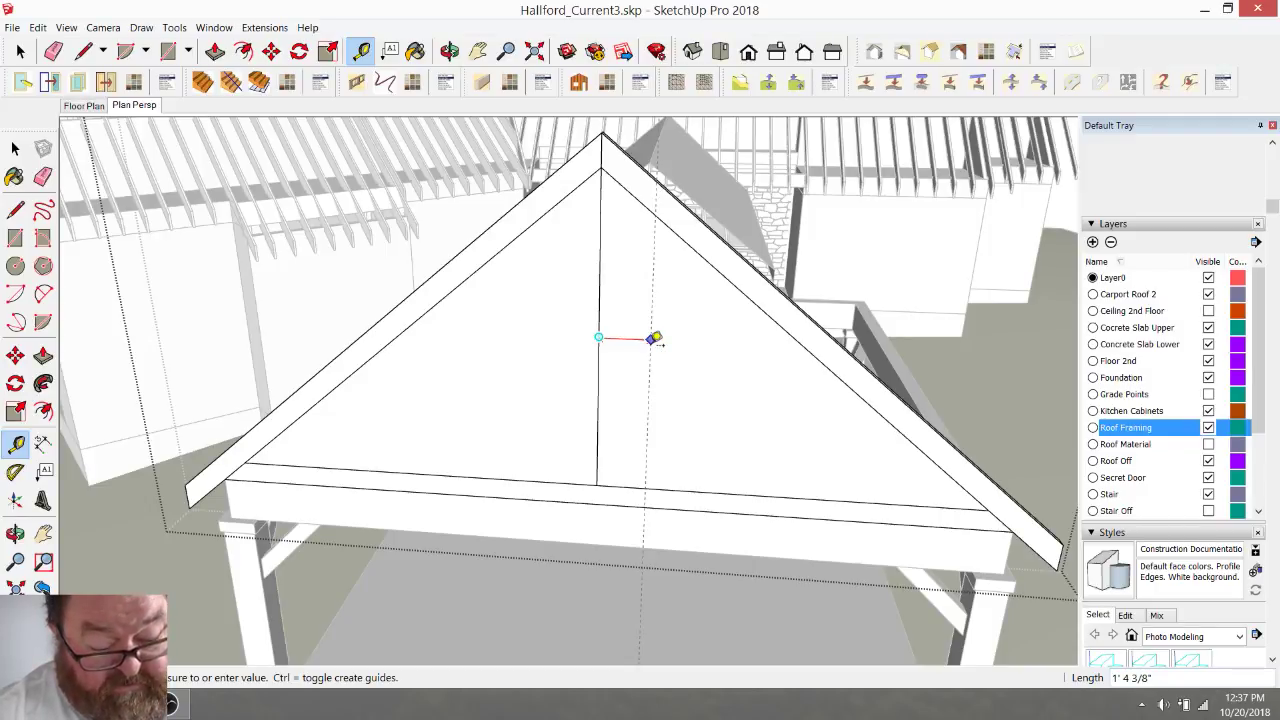
{"action": "type", "text": "5"}
{"action": "key", "text": "Return"}
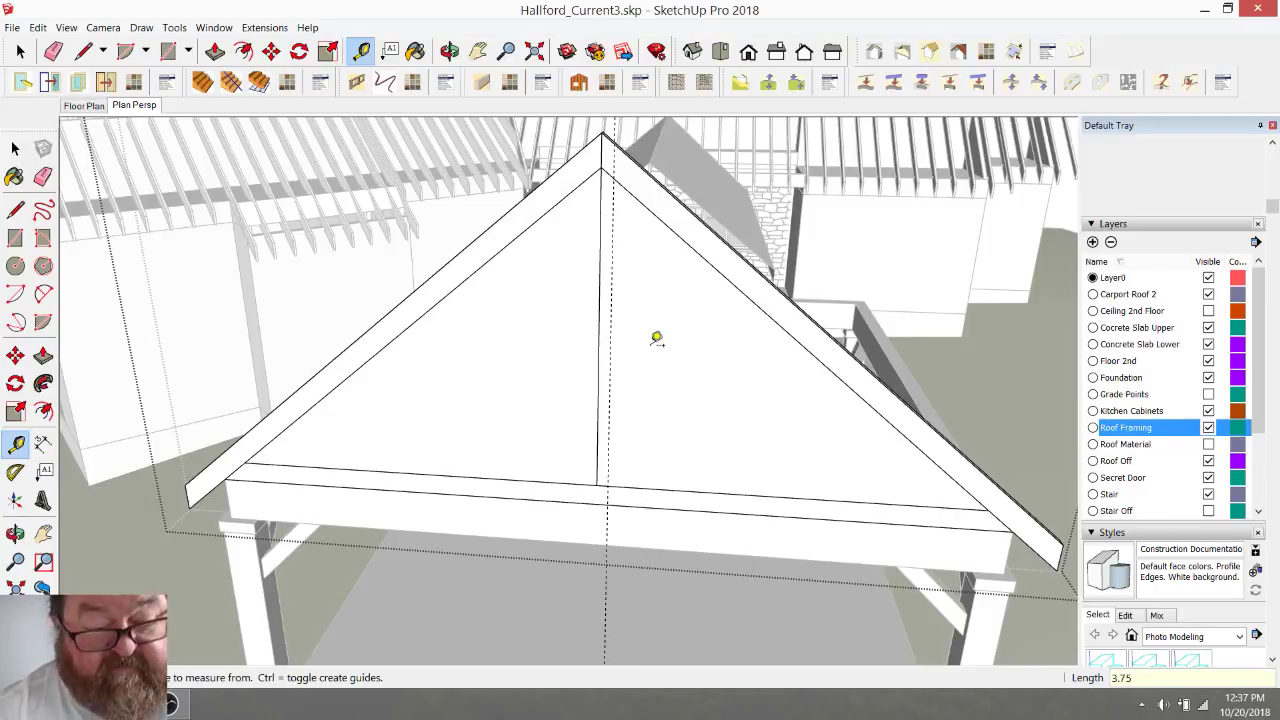
{"action": "left_click", "coordinate": [600, 267]}
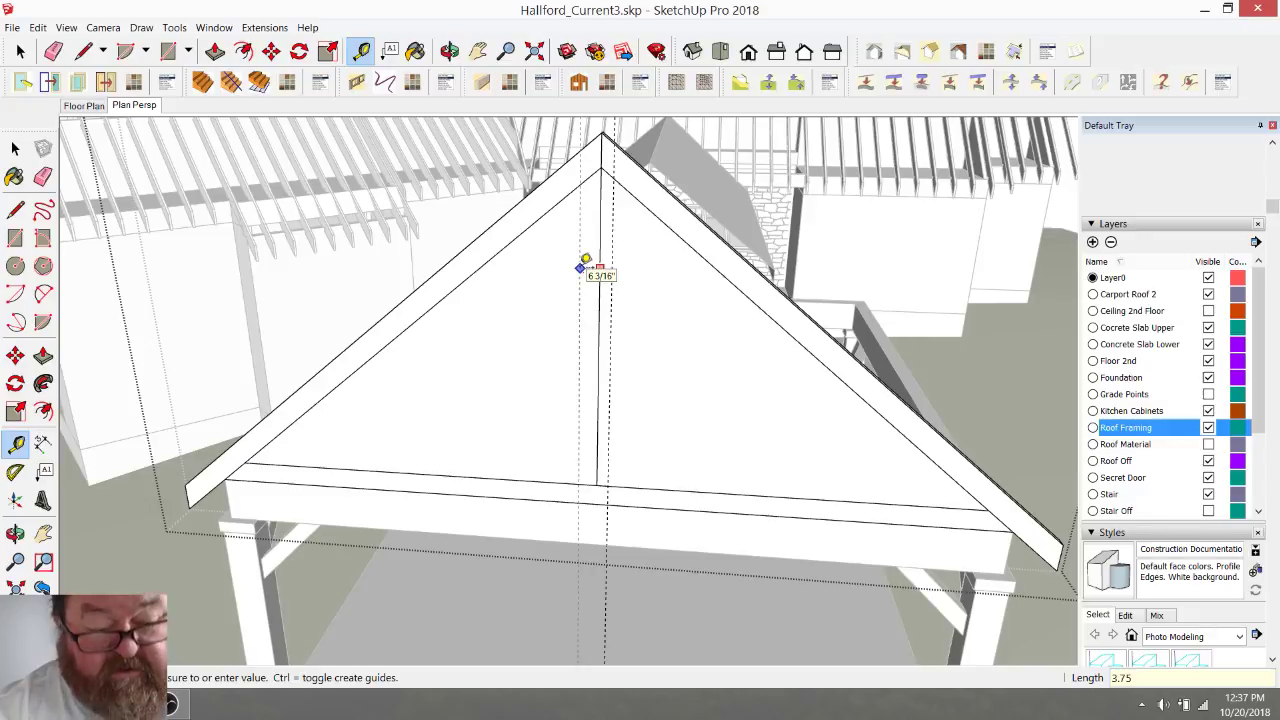
{"action": "left_click", "coordinate": [585, 260]}
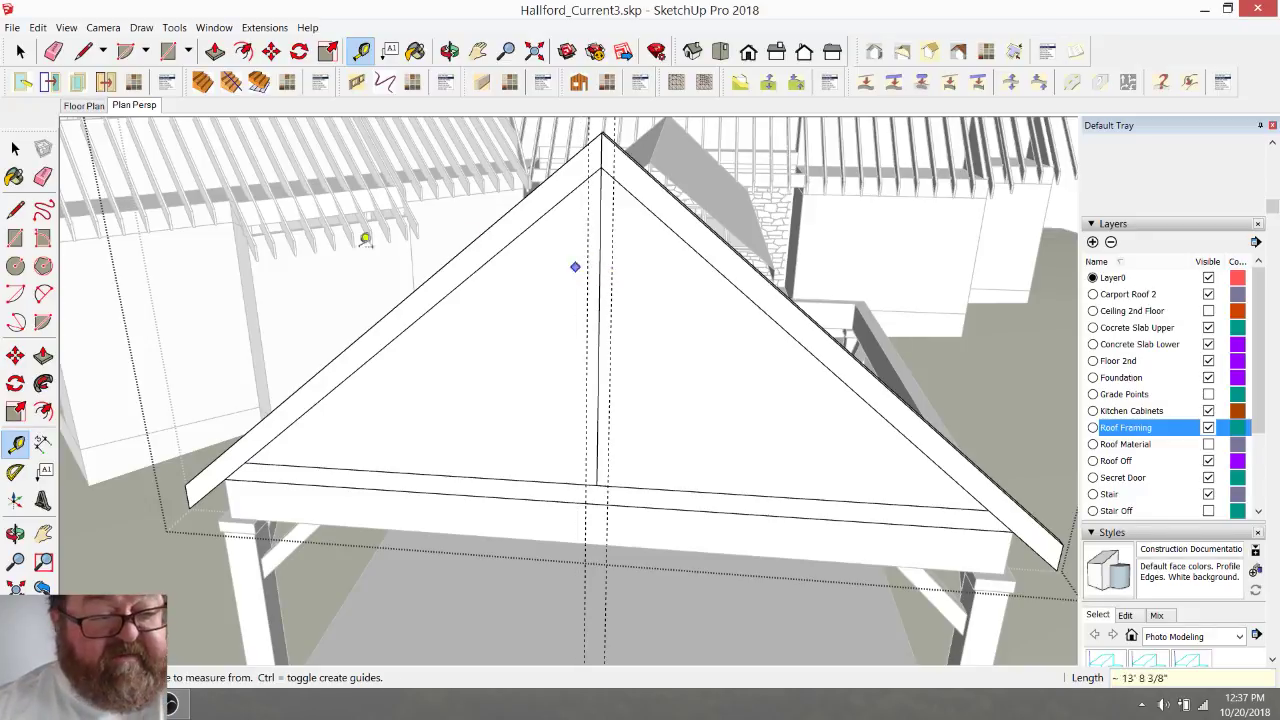
- Draw the king post's two edges, about 8' 6 1/8" long, along the guides from rafter to beam, and erase the centre line and guides
{"action": "left_click", "coordinate": [83, 55]}
{"action": "left_click", "coordinate": [588, 178]}
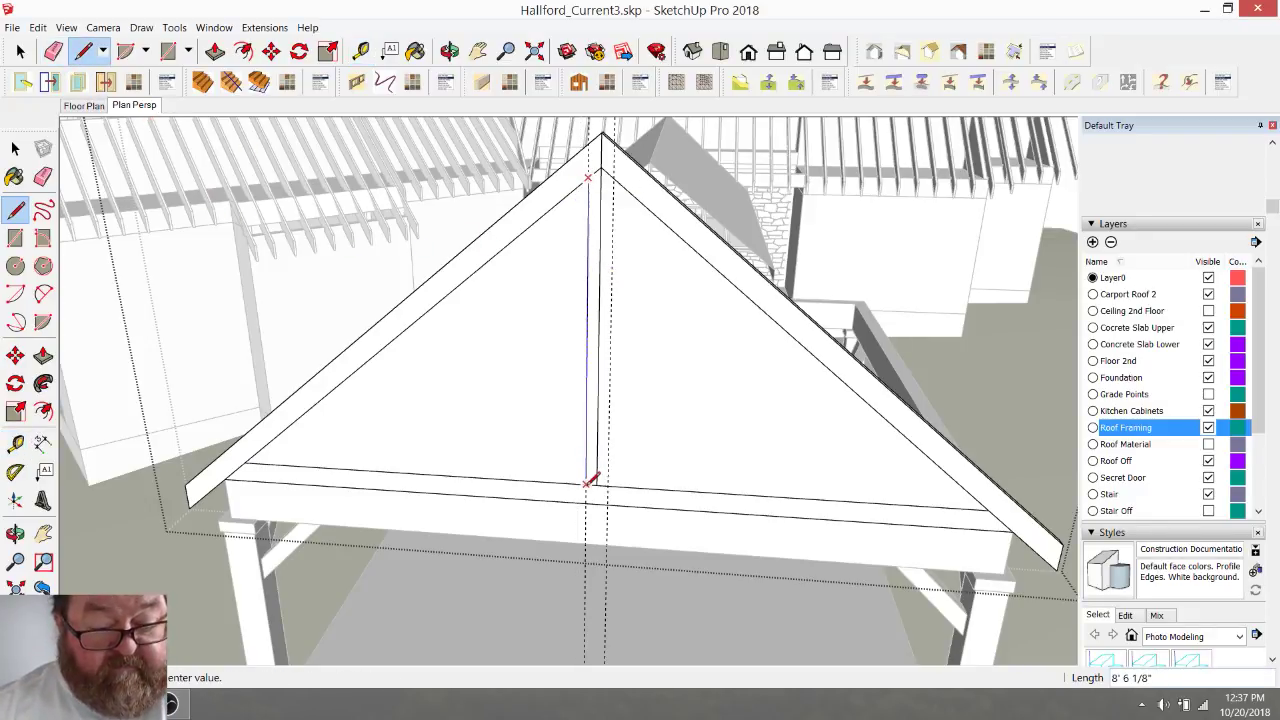
{"action": "left_click", "coordinate": [612, 177]}
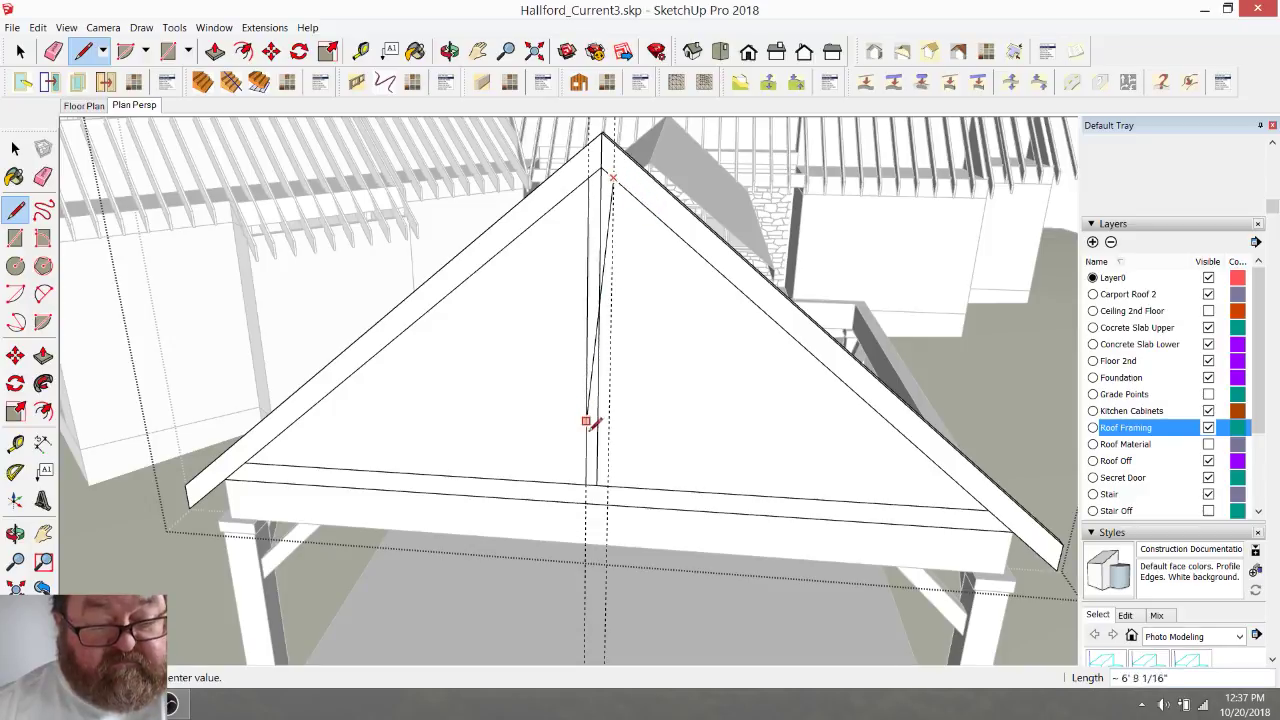
{"action": "key", "text": "e"}
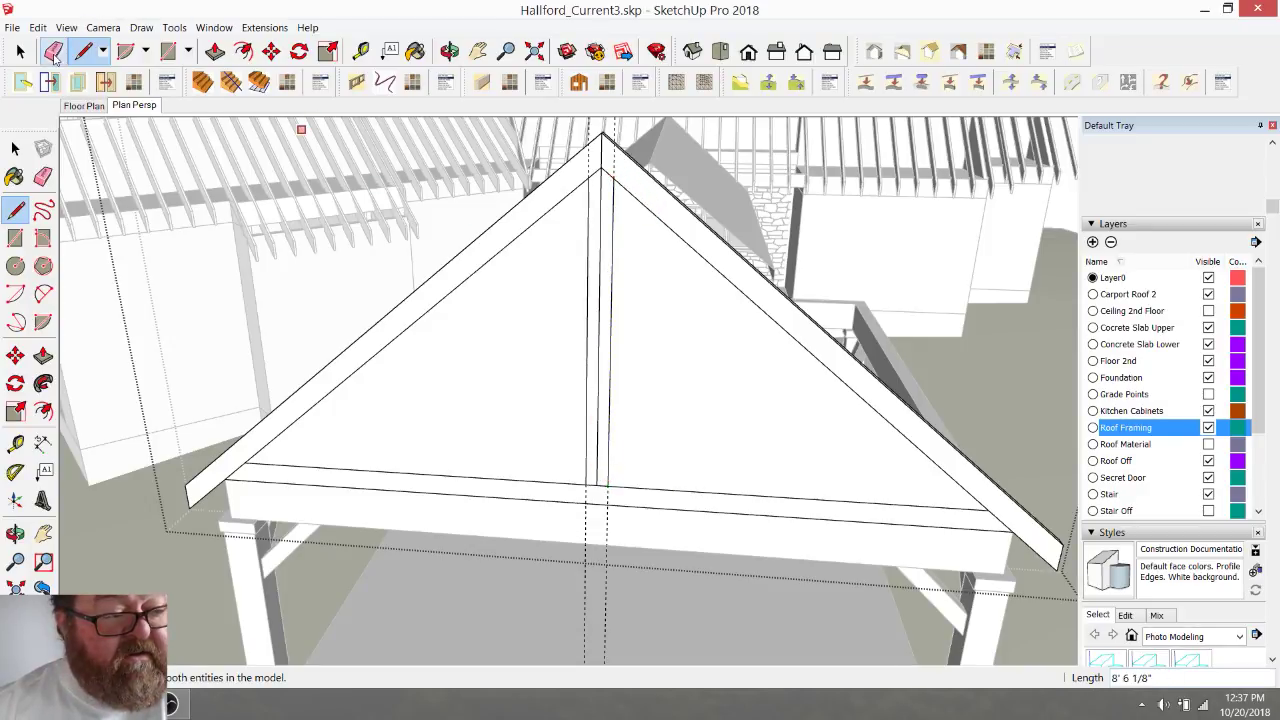
{"action": "left_click_drag", "start_coordinate": [617, 250], "coordinate": [603, 249]}
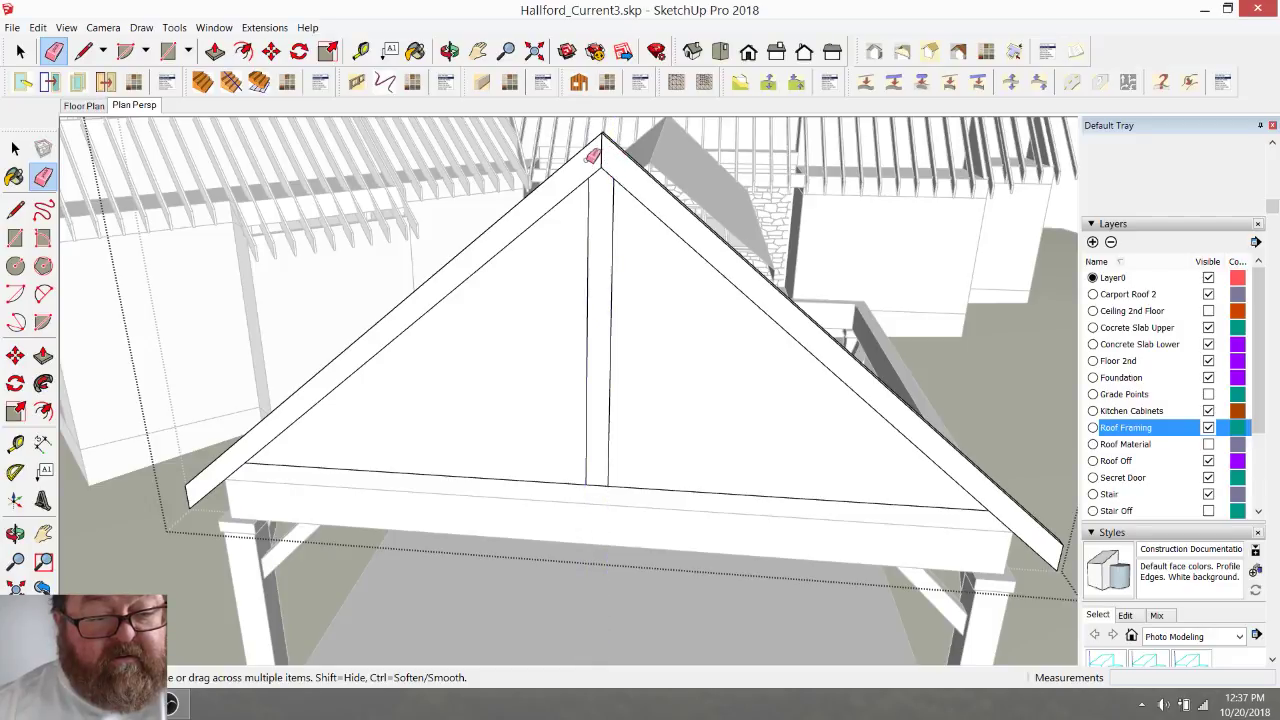
- Create a 45° guide rising left from the king post's lower left corner, measured from the beam's top edge
{"action": "left_click", "coordinate": [20, 51]}
{"action": "left_click", "coordinate": [489, 358]}
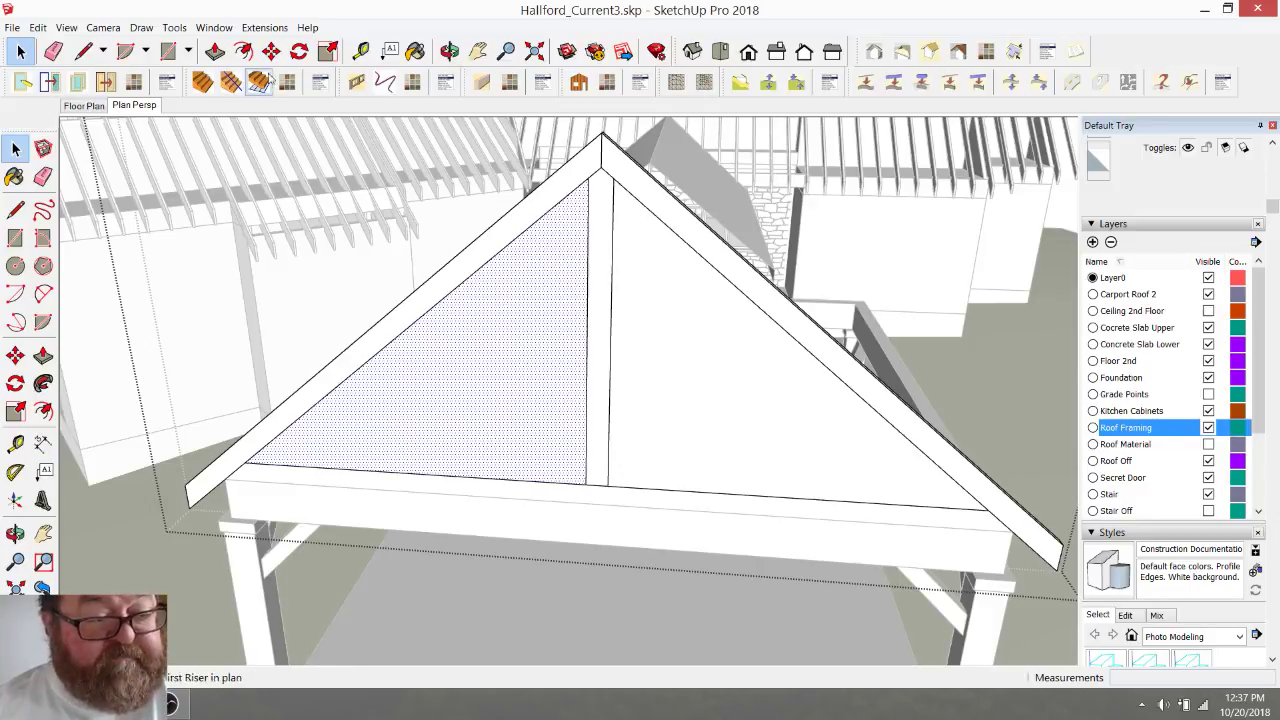
{"action": "left_click", "coordinate": [15, 472]}
{"action": "left_click", "coordinate": [586, 484]}
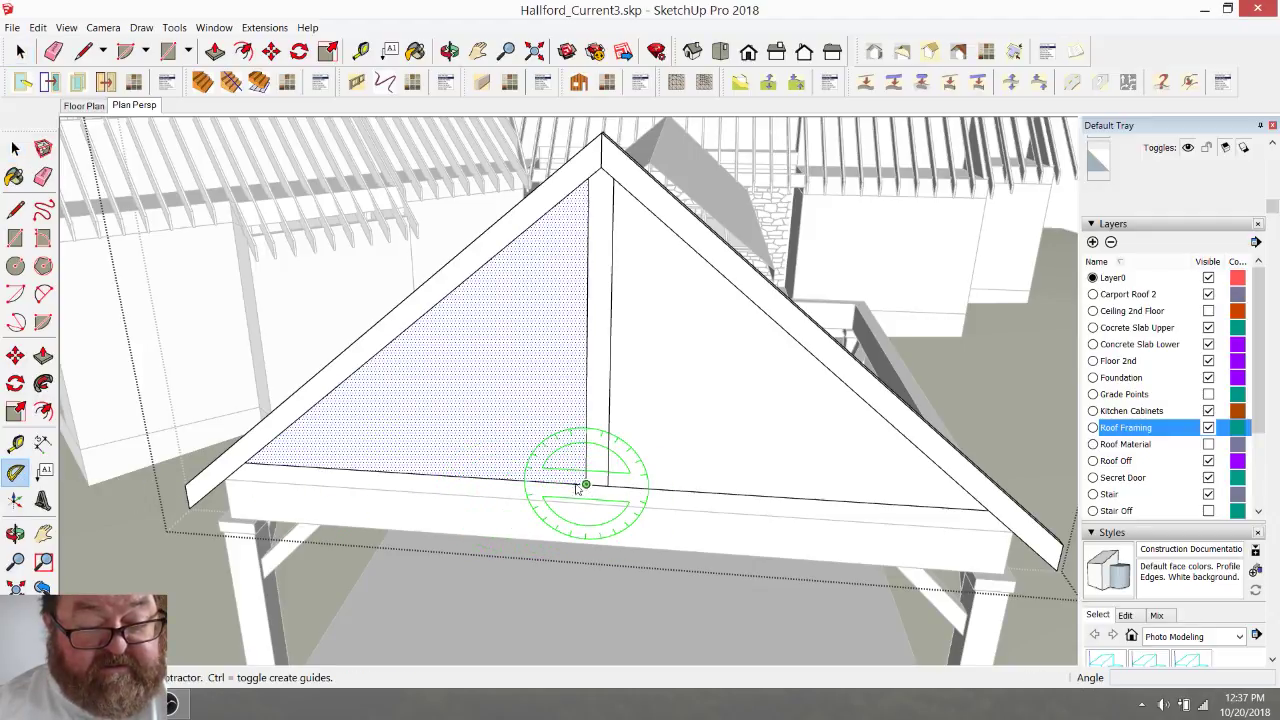
{"action": "left_click", "coordinate": [460, 480]}
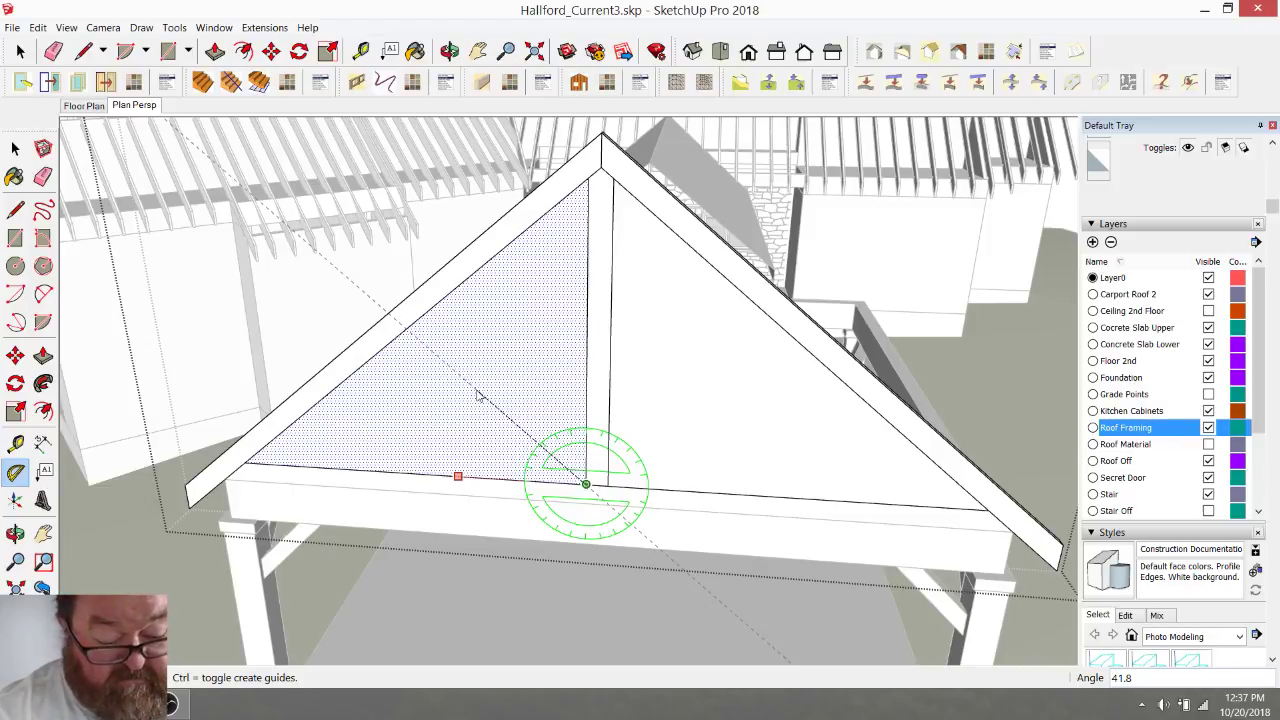
{"action": "left_click", "coordinate": [478, 395]}
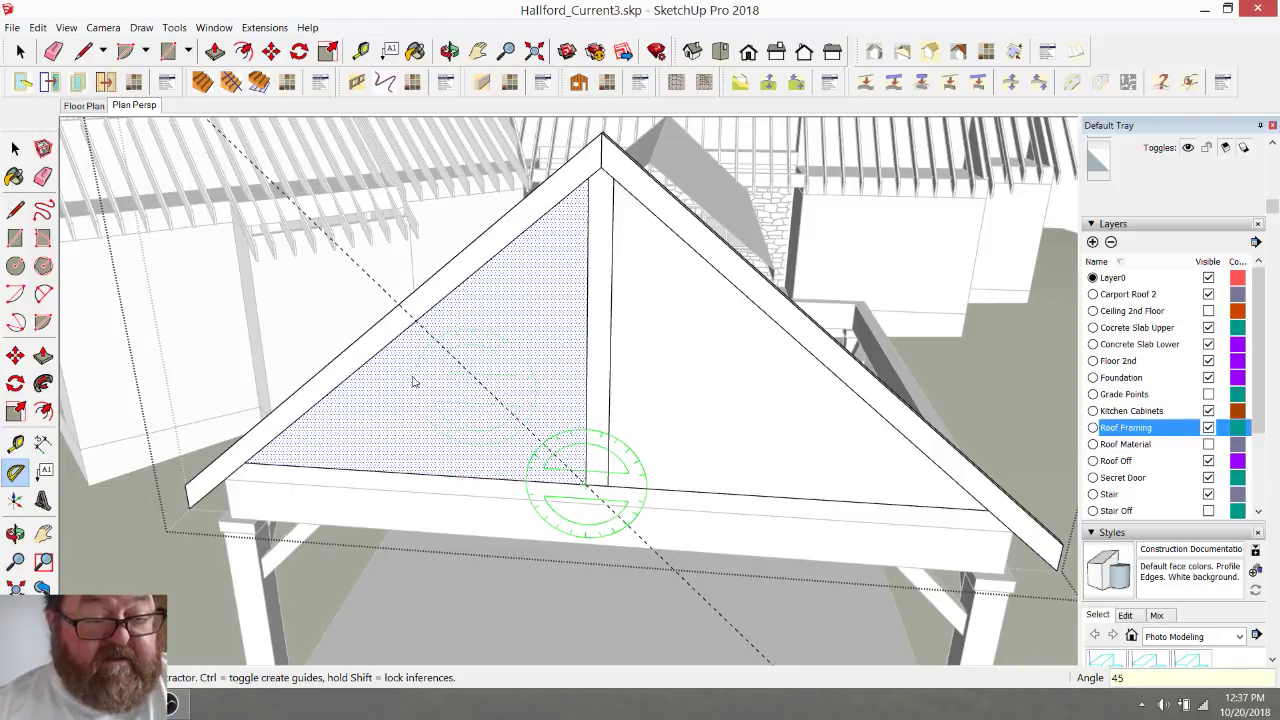
- Offset a parallel guide 3.75" above the left 45° guide
{"action": "scroll", "coordinate": [372, 358], "scroll_direction": "up", "scroll_amount": 2}
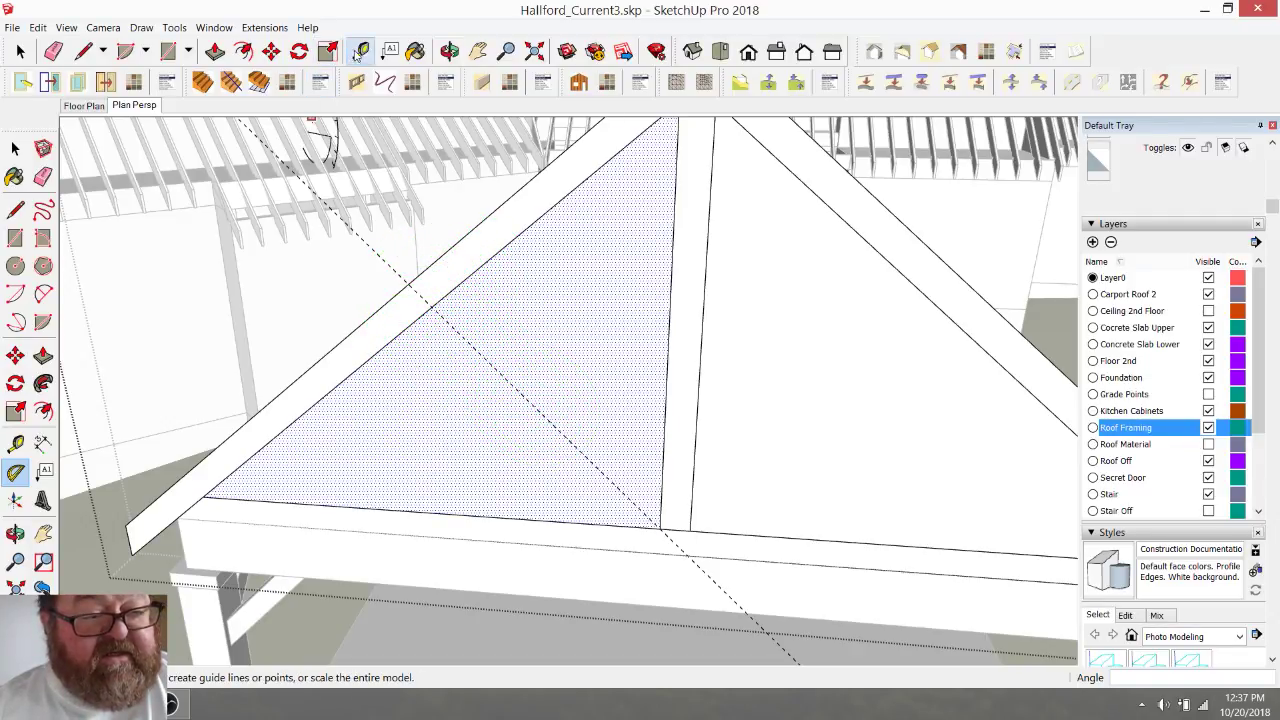
{"action": "left_click", "coordinate": [361, 51]}
{"action": "left_click", "coordinate": [486, 360]}
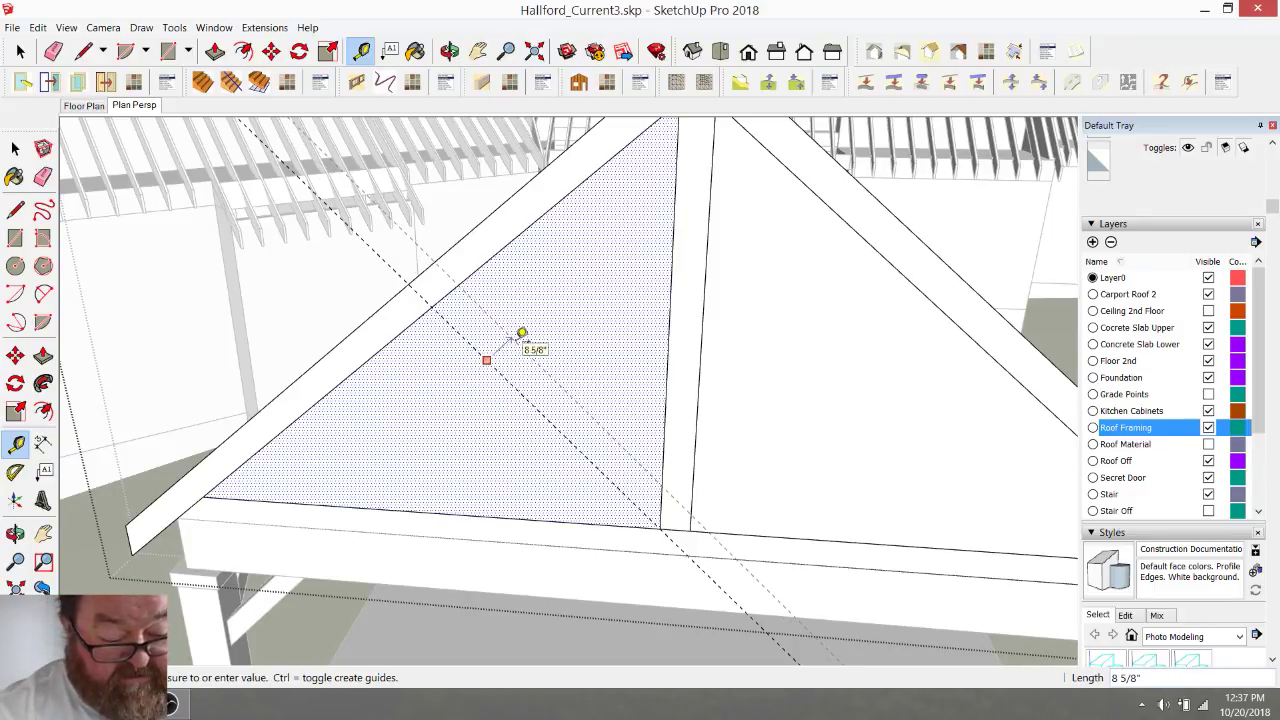
{"action": "key", "text": "Return"}
{"action": "left_click", "coordinate": [467, 342]}
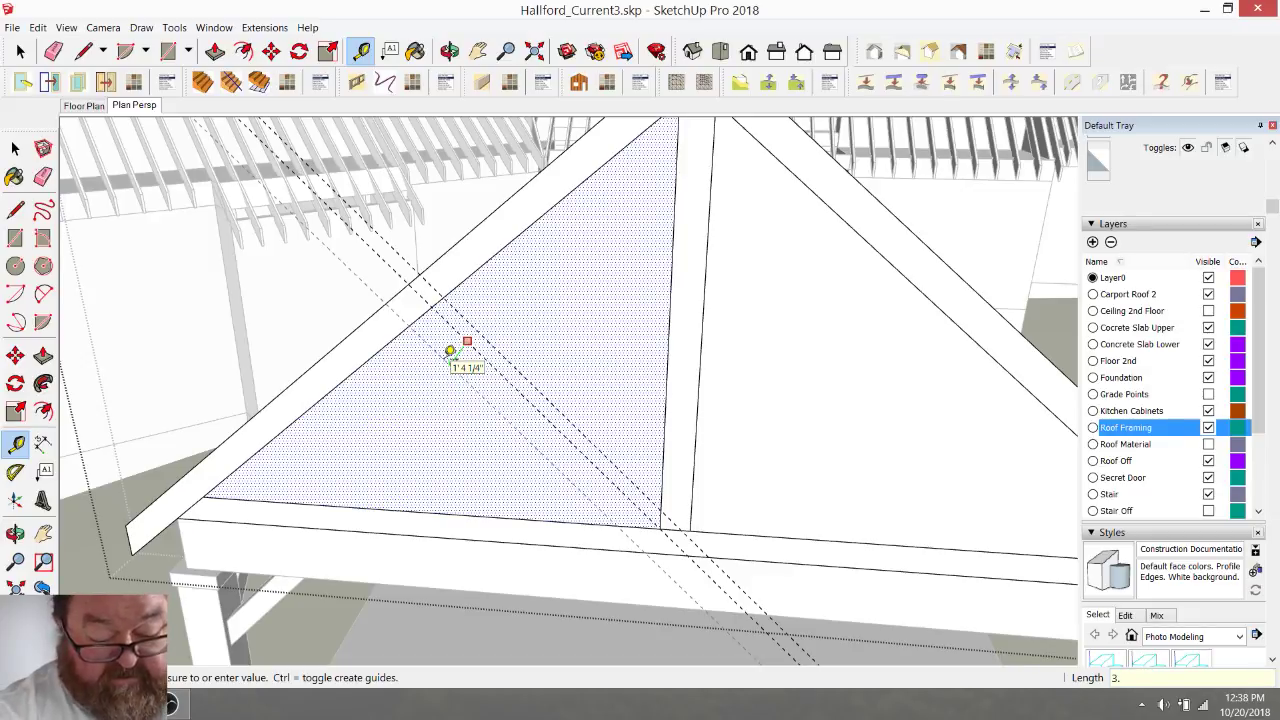
{"action": "type", "text": "3.75"}
{"action": "key", "text": "Return"}
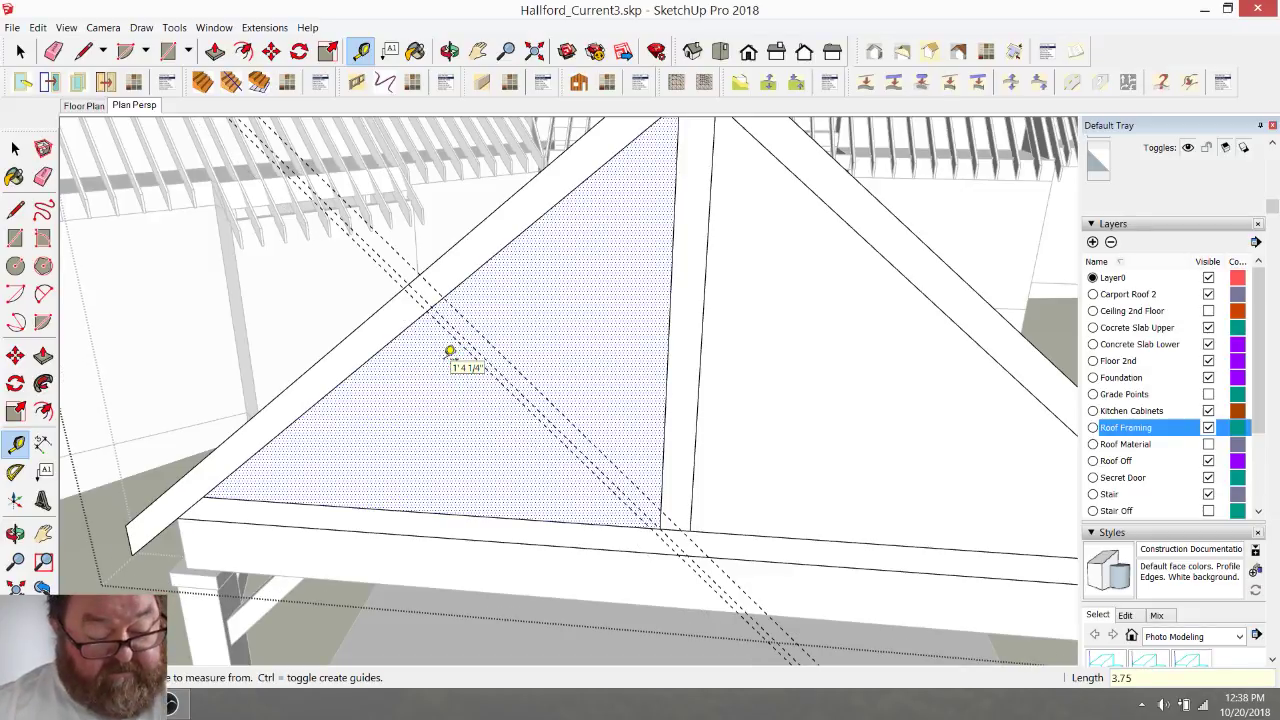
- Offset a second parallel guide 3.75" below the left 45° guide
{"action": "left_click", "coordinate": [462, 336]}
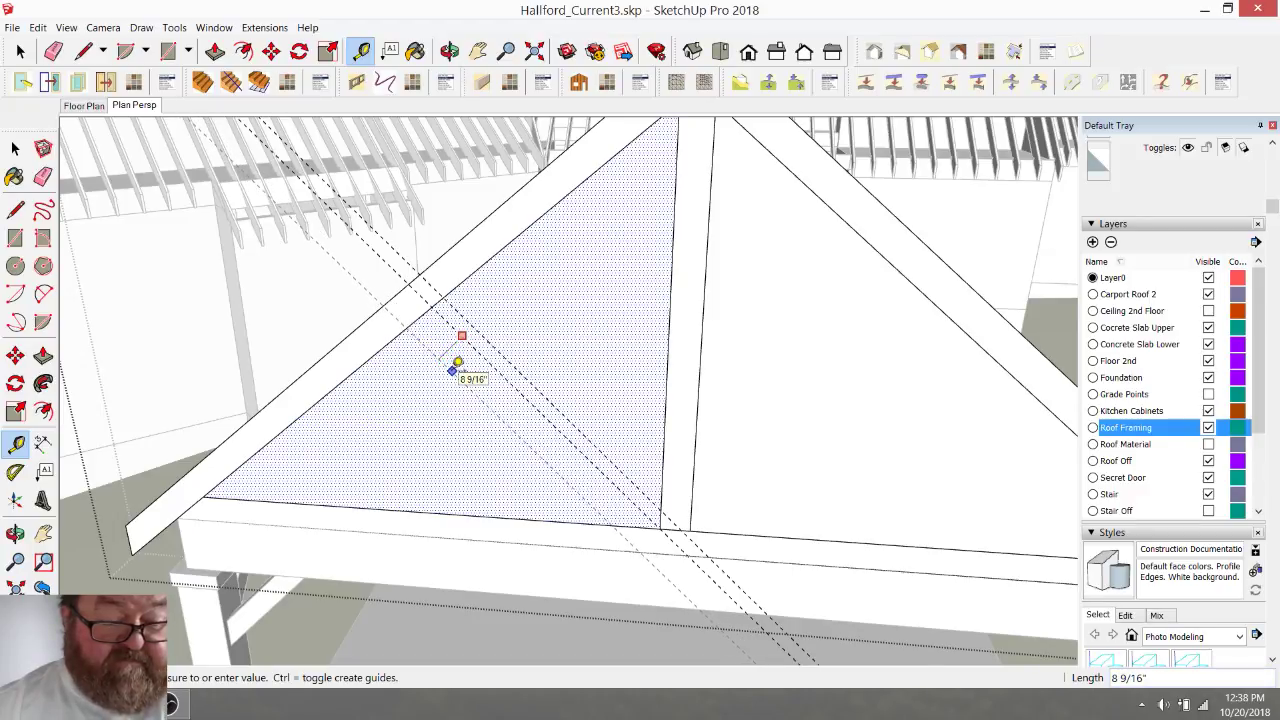
{"action": "type", "text": "3."}
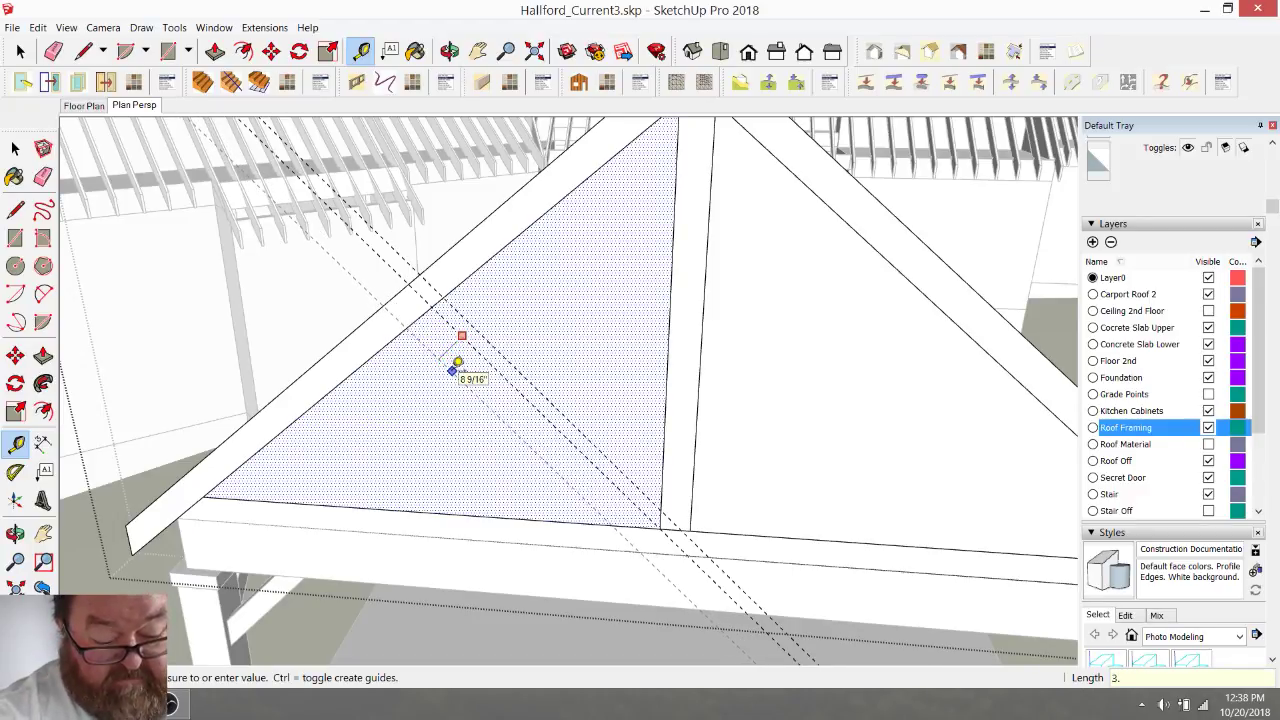
{"action": "key", "text": "Return"}
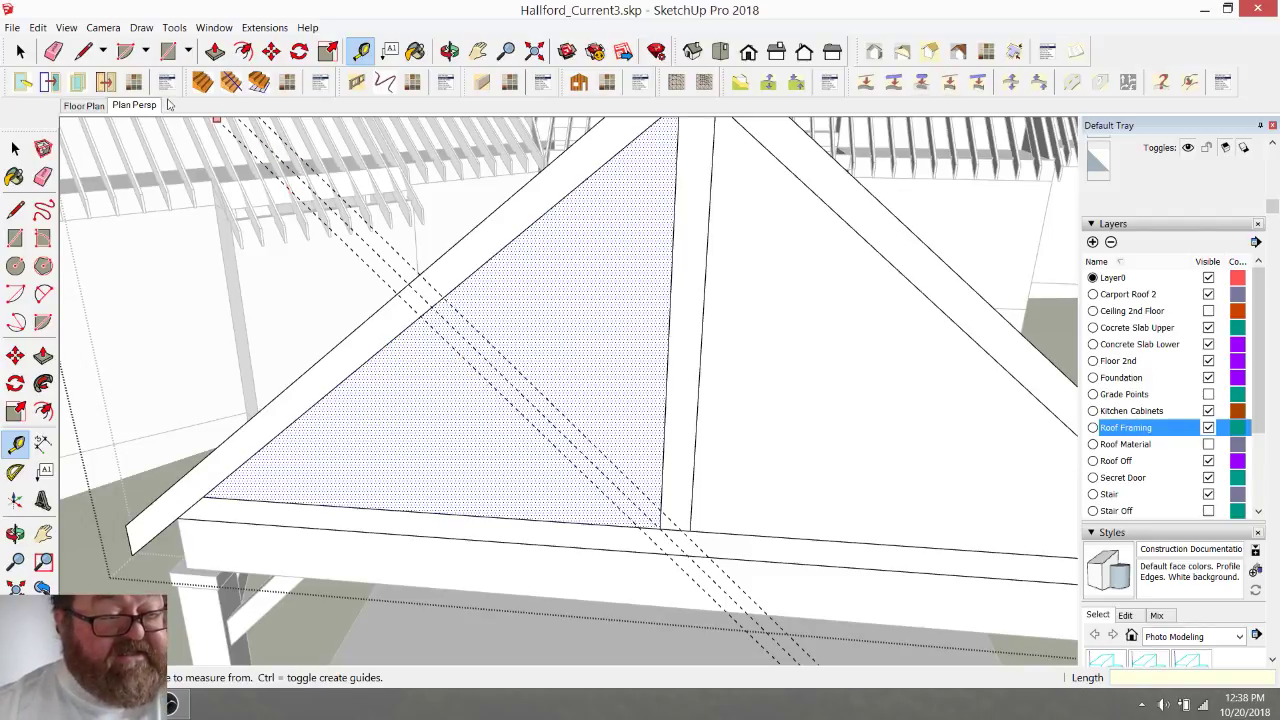
- Draw the left diagonal strut's two edges along the outer guides, from the rafter to the king post and beam, and erase the guides
{"action": "left_click", "coordinate": [84, 51]}
{"action": "left_click", "coordinate": [444, 292]}
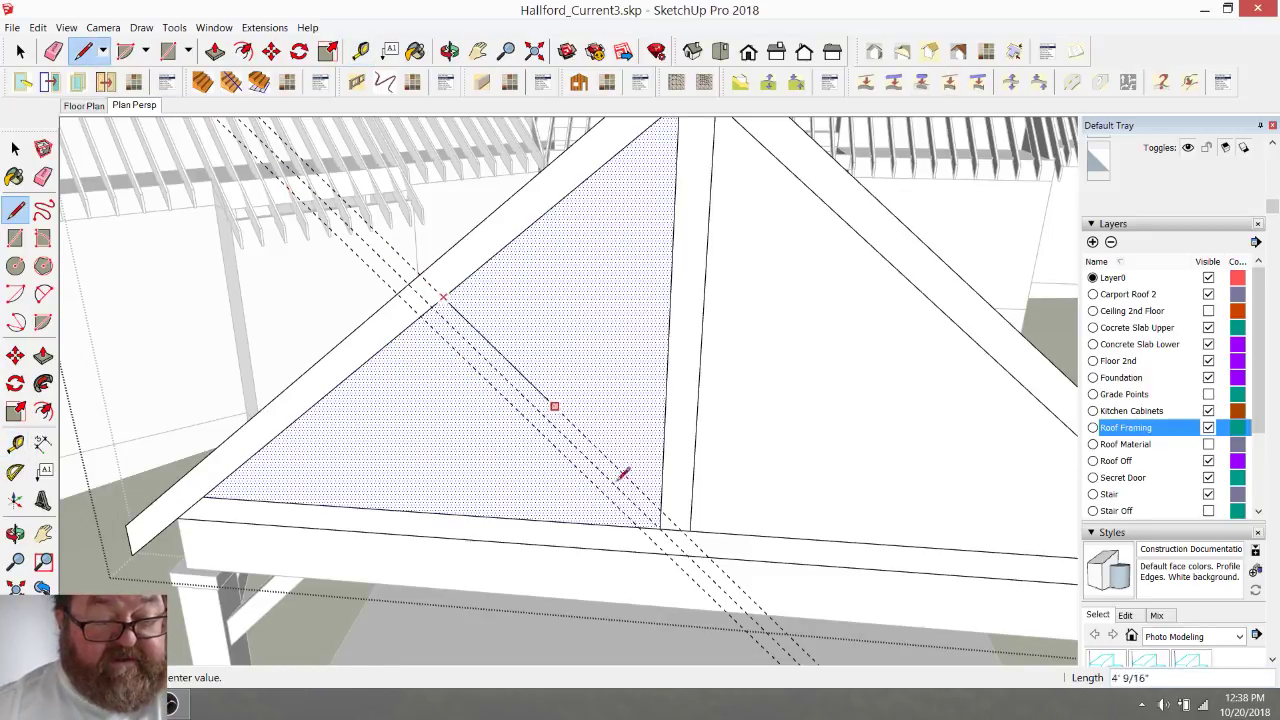
{"action": "left_click", "coordinate": [660, 508]}
{"action": "left_click", "coordinate": [420, 316]}
{"action": "left_click", "coordinate": [638, 524]}
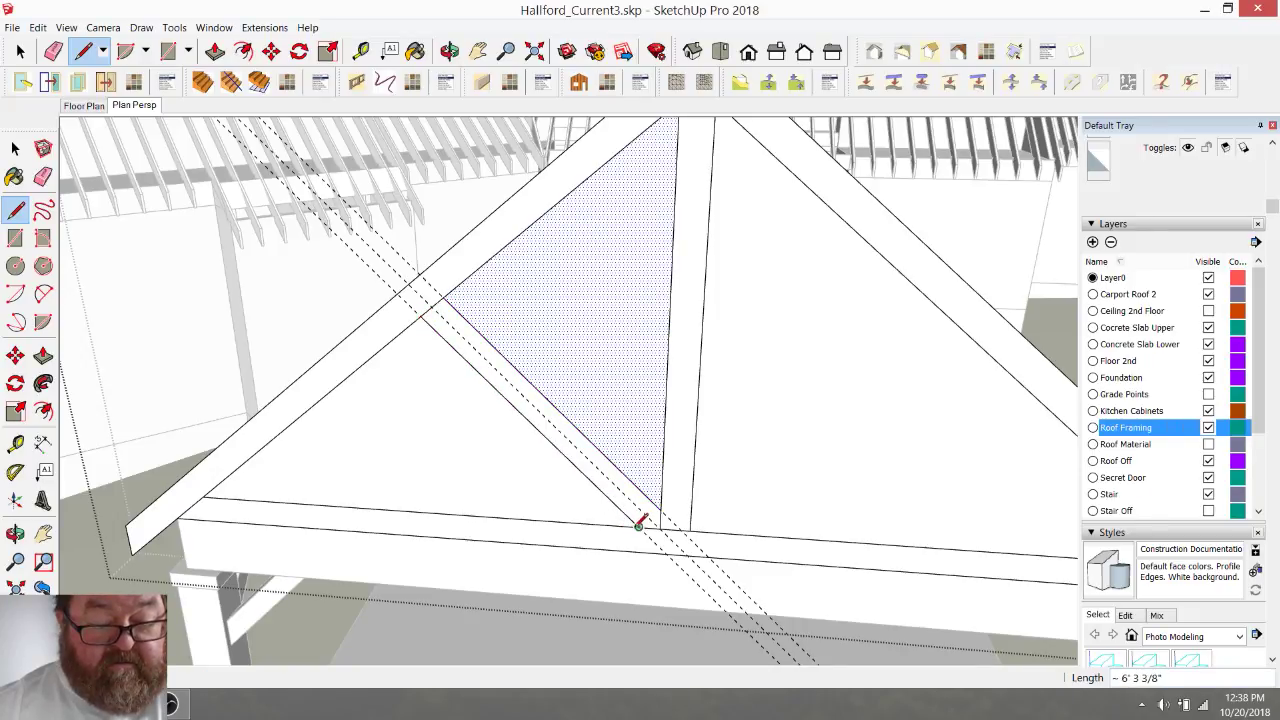
{"action": "left_click", "coordinate": [53, 51]}
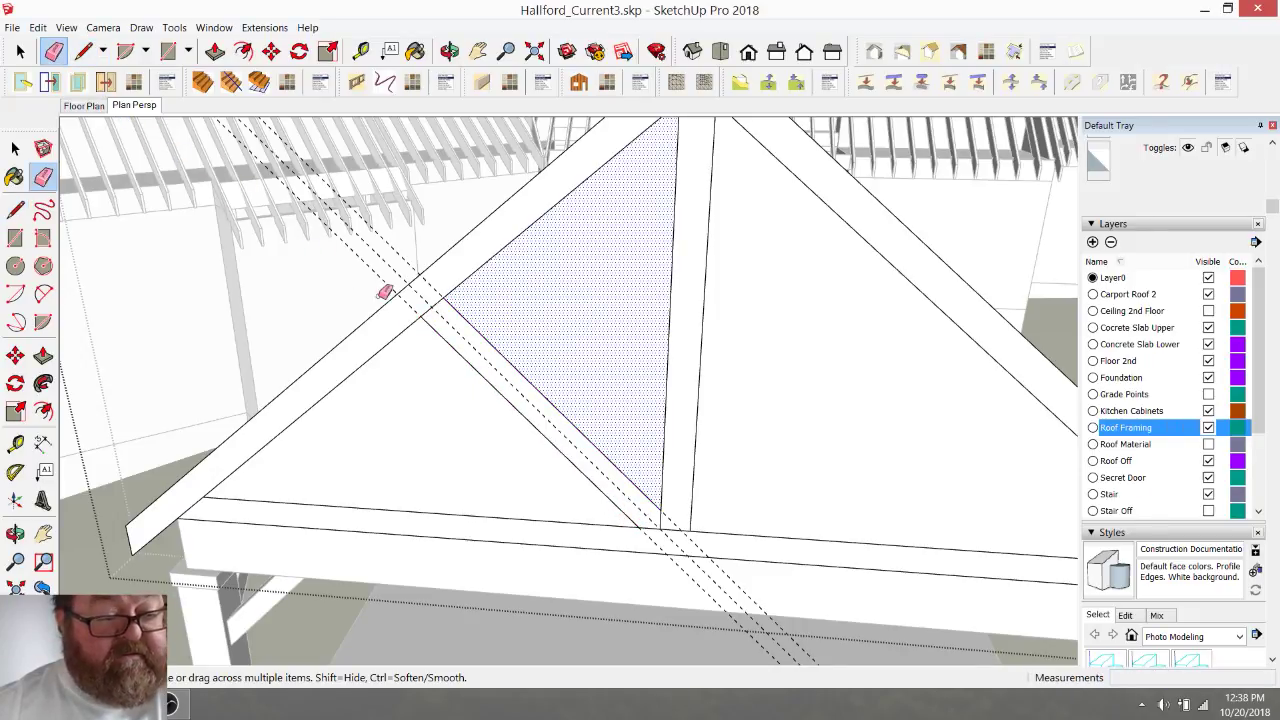
{"action": "left_click_drag", "start_coordinate": [409, 306], "coordinate": [449, 317]}
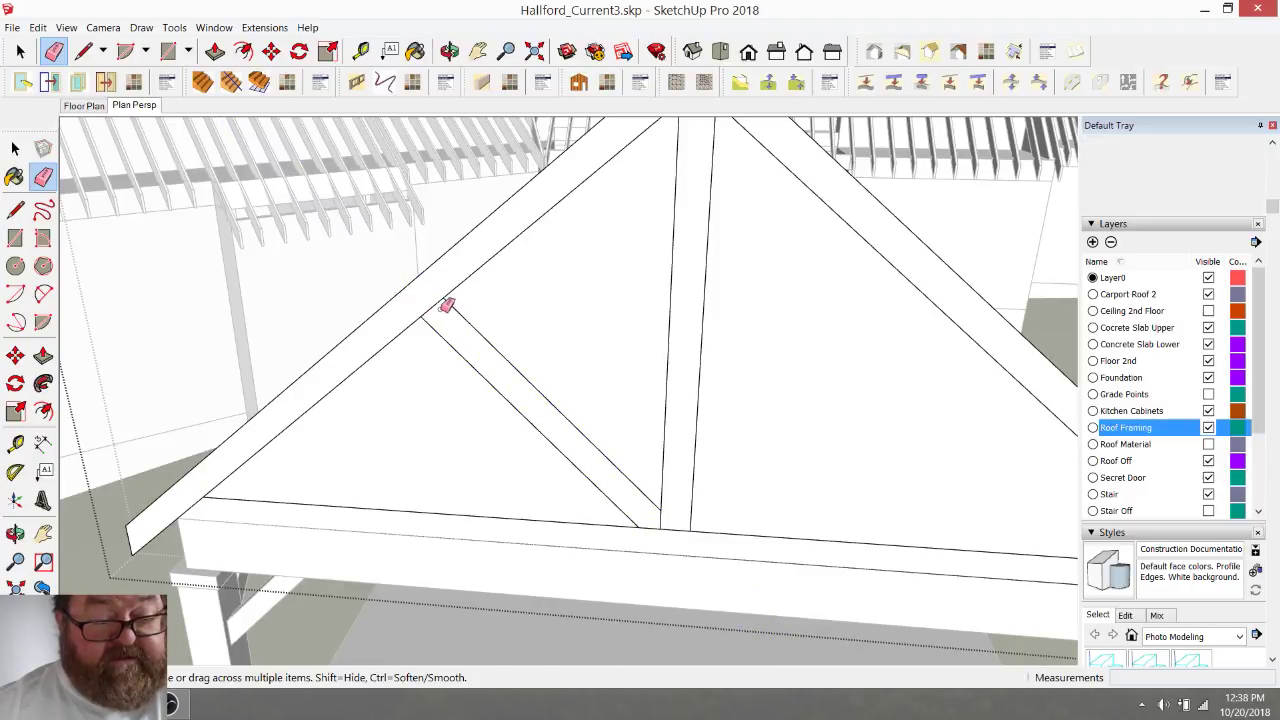
- Create a 45° guide rising right from the king post's lower right corner, measured from the beam's top edge
{"action": "scroll", "coordinate": [600, 503], "scroll_direction": "down", "scroll_amount": 1}
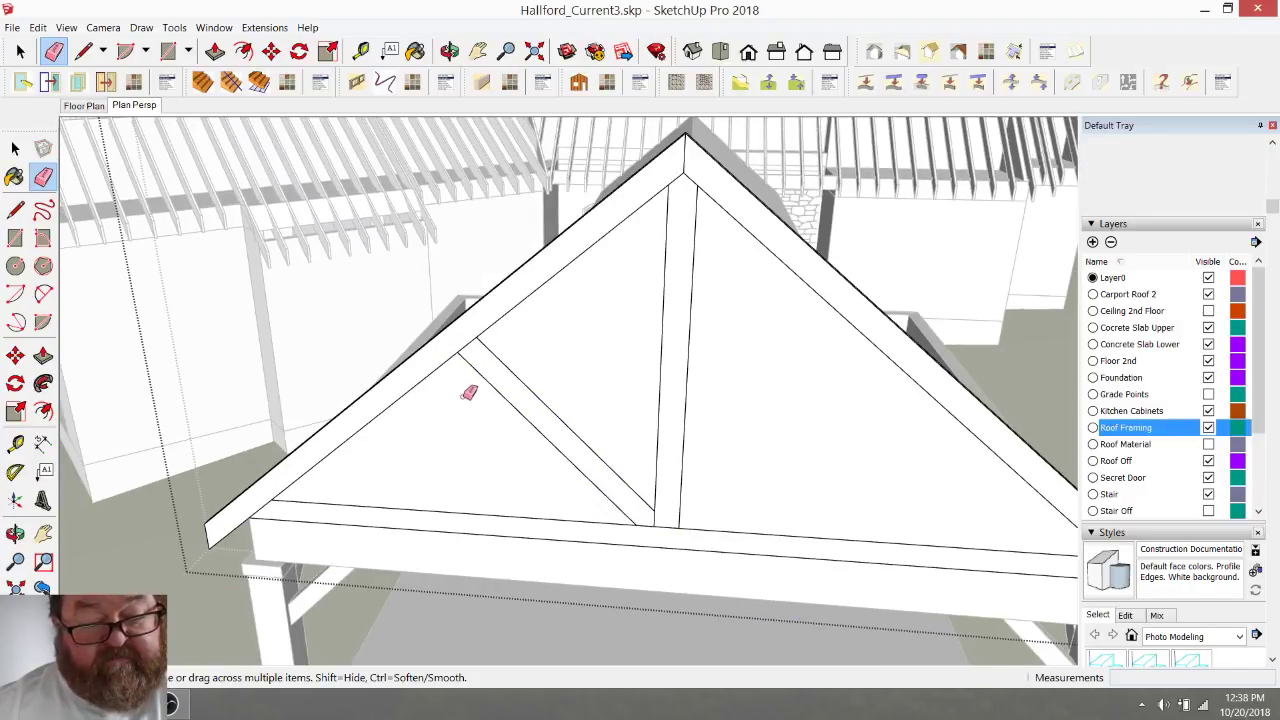
{"action": "scroll", "coordinate": [620, 455], "scroll_direction": "up", "scroll_amount": 1}
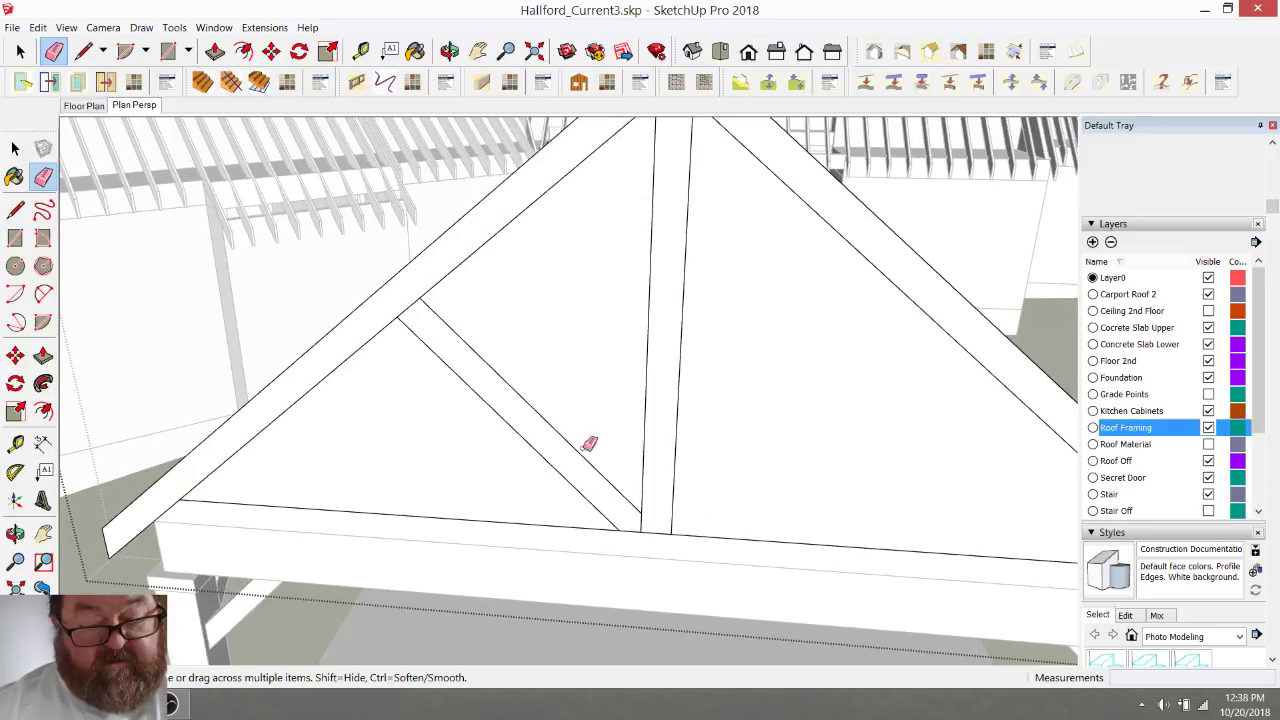
{"action": "scroll", "coordinate": [580, 480], "scroll_direction": "down", "scroll_amount": 1}
{"action": "scroll", "coordinate": [700, 517], "scroll_direction": "up", "scroll_amount": 1}
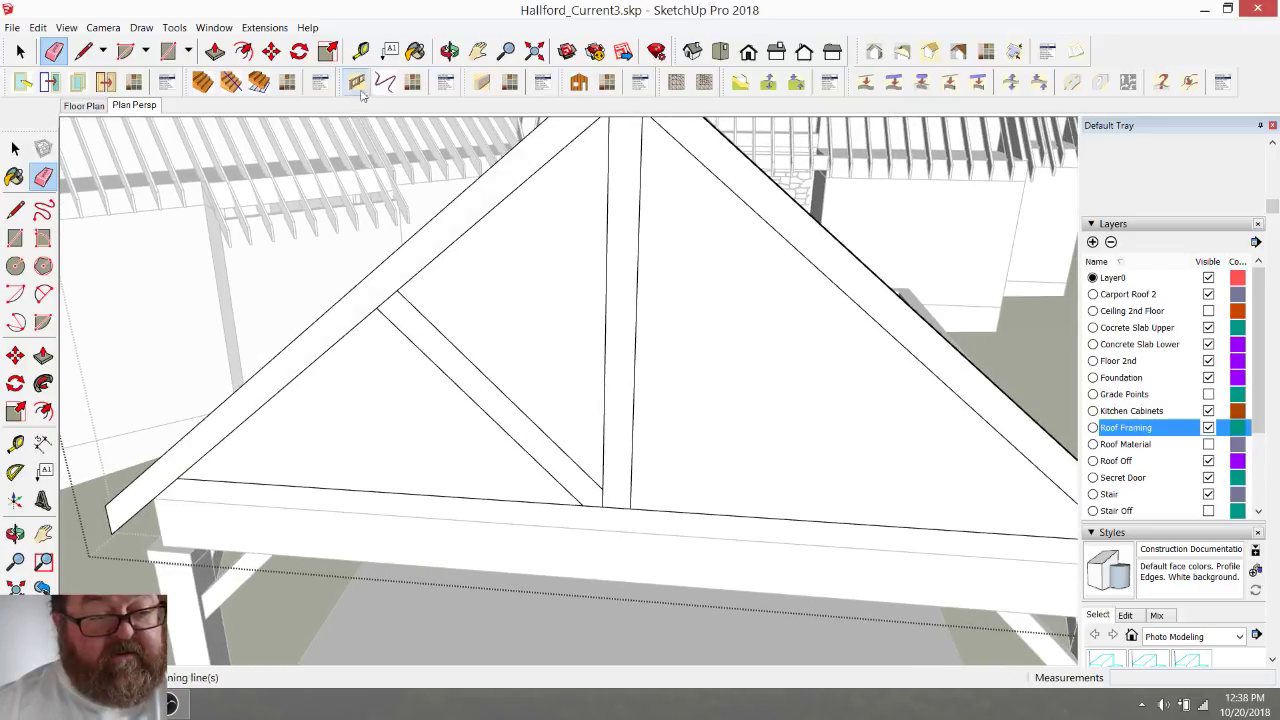
{"action": "left_click", "coordinate": [15, 472]}
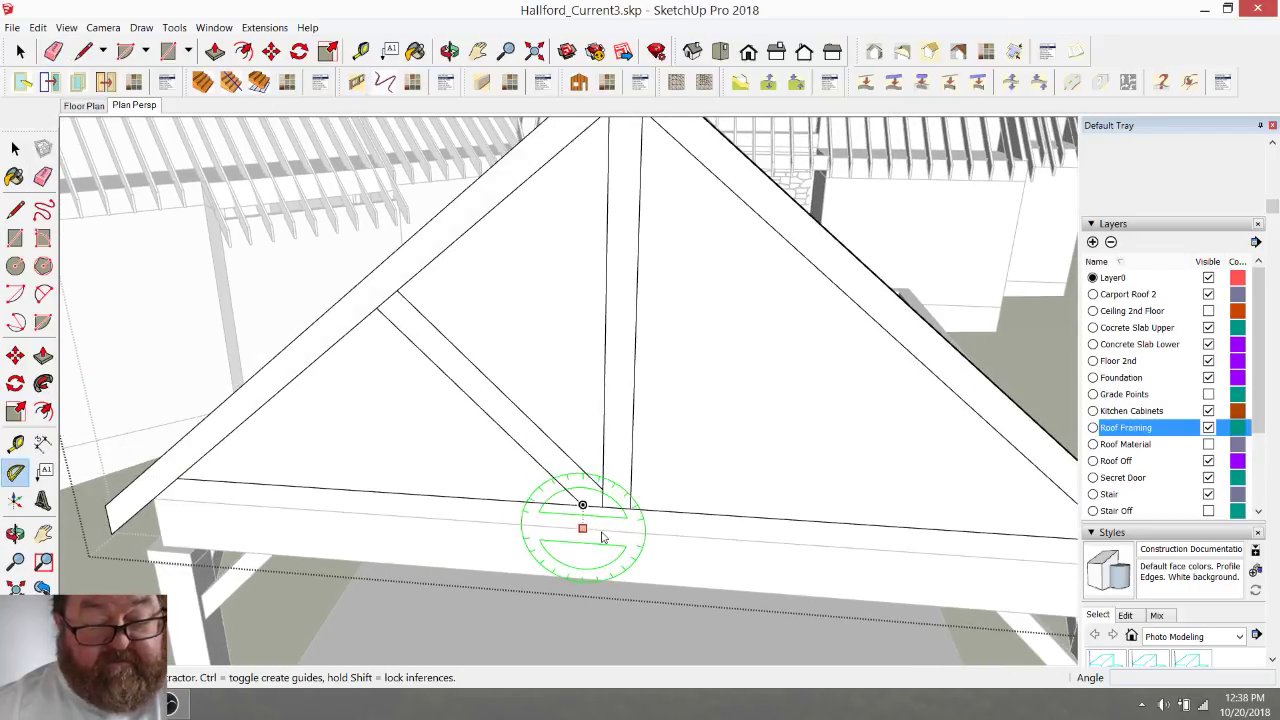
{"action": "left_click", "coordinate": [630, 508]}
{"action": "left_click", "coordinate": [754, 517]}
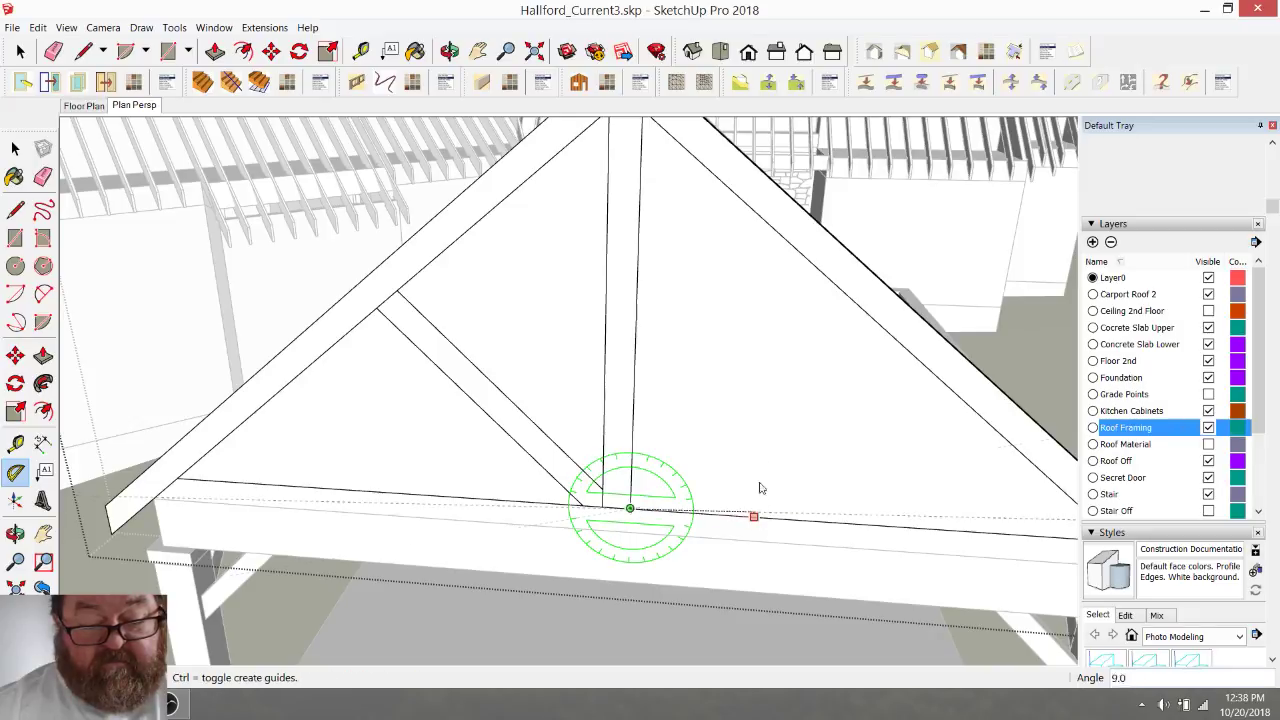
{"action": "type", "text": "45"}
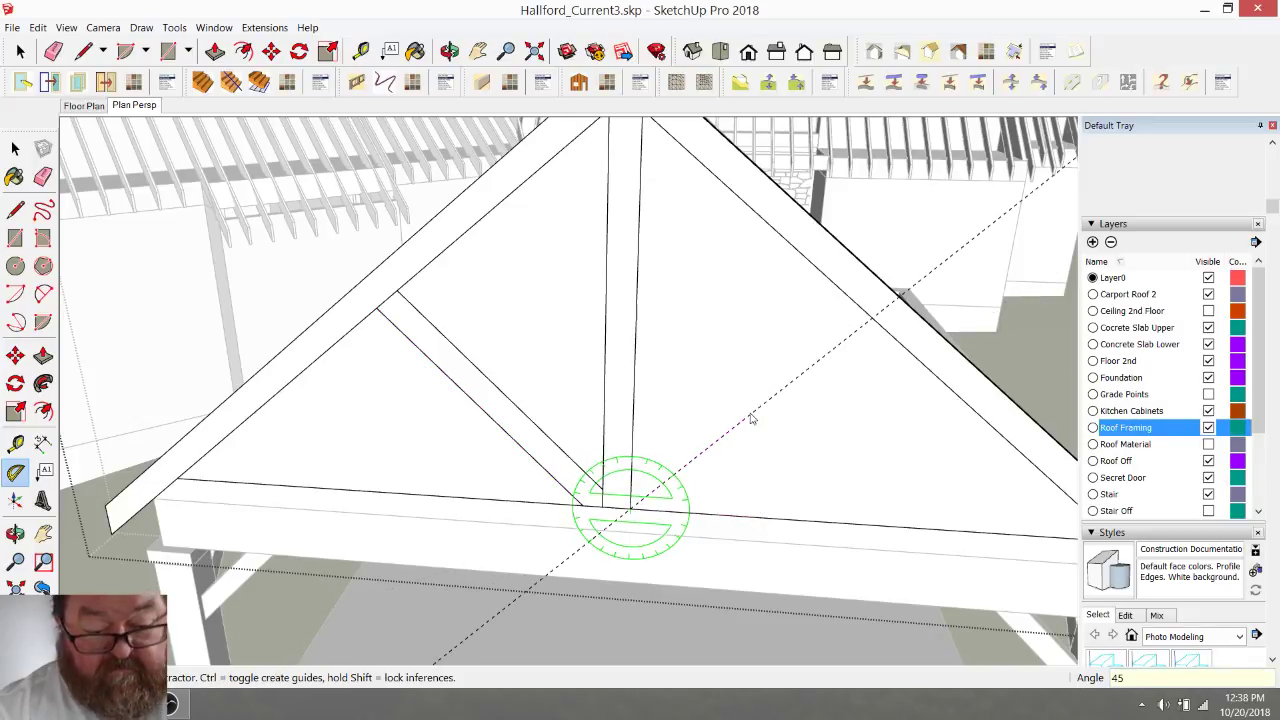
{"action": "key", "text": "Return"}
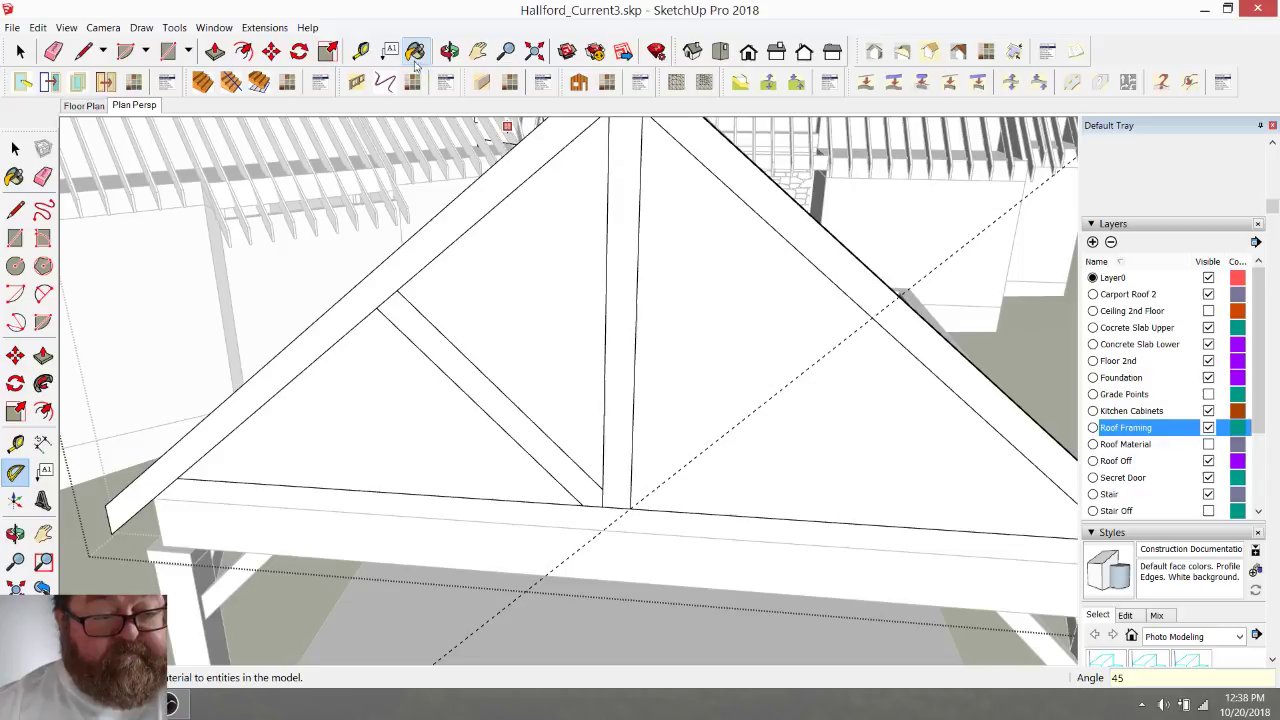
- Offset parallel guides 3.75" to both sides of the right 45° guide
{"action": "left_click", "coordinate": [361, 51]}
{"action": "left_click", "coordinate": [780, 390]}
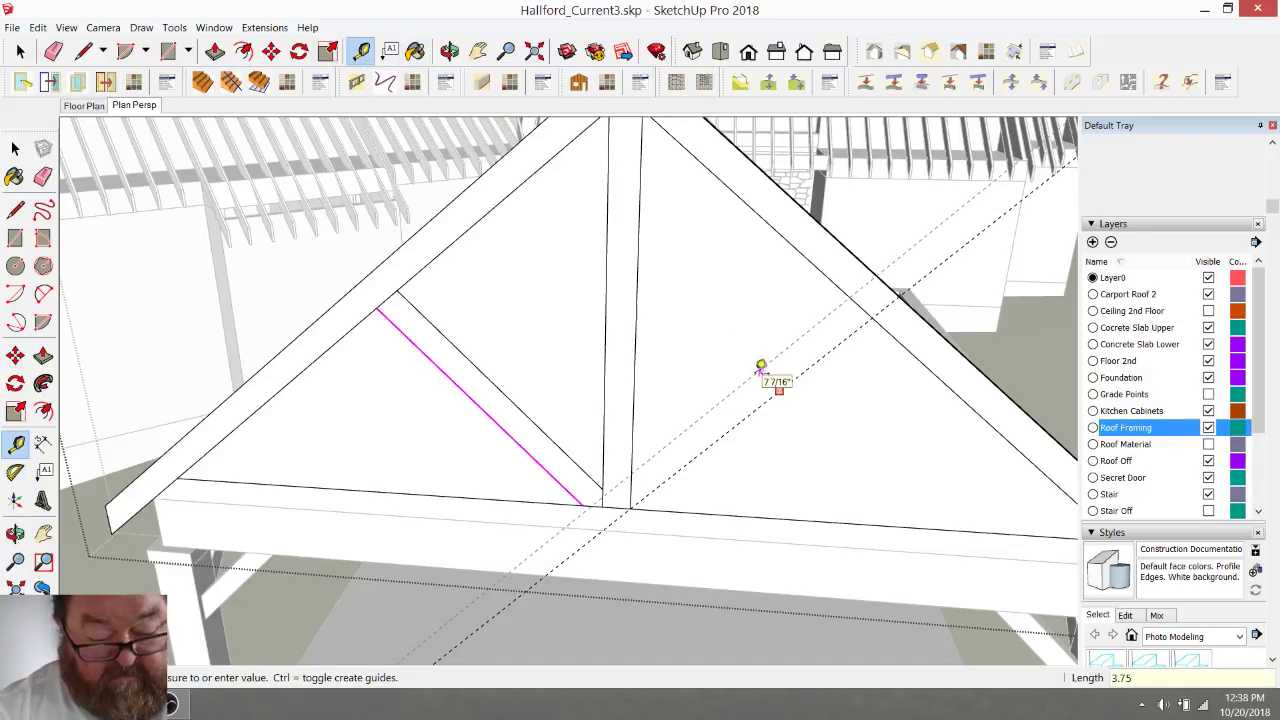
{"action": "key", "text": "Return"}
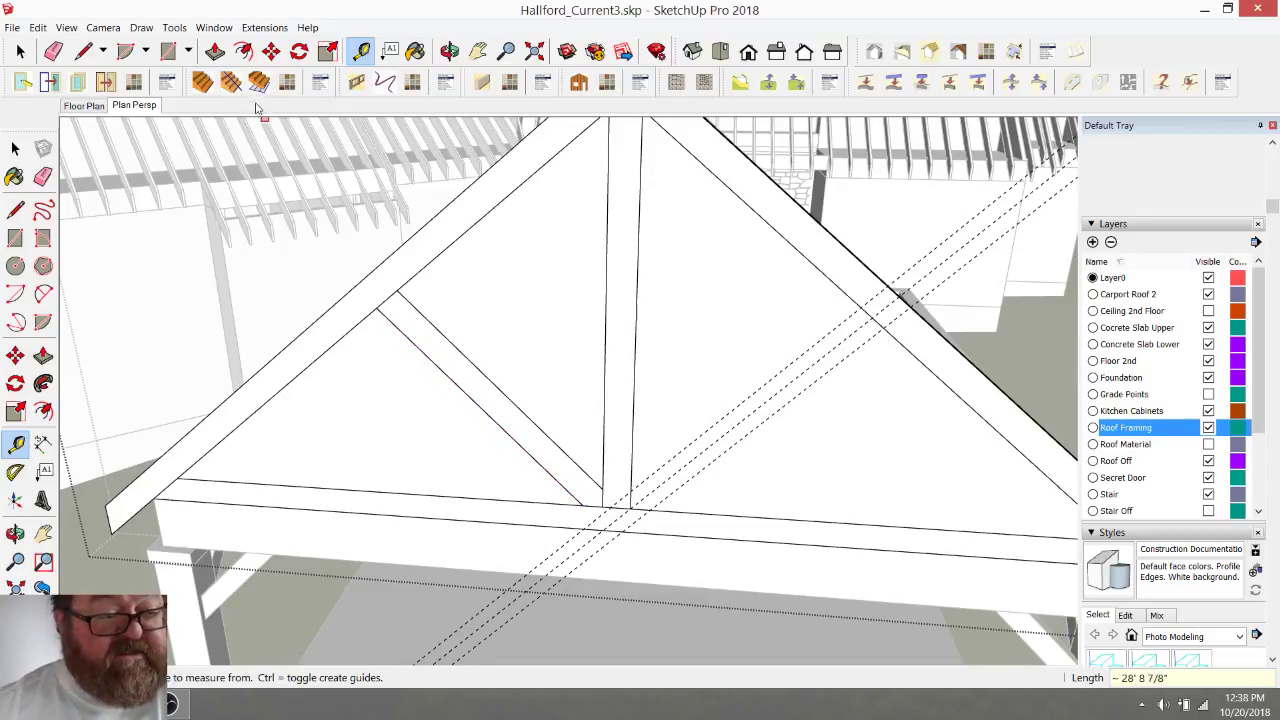
- Draw the right diagonal strut's two edges along the outer guides, from the rafter to the king post and beam, and erase the guides
{"action": "left_click", "coordinate": [84, 51]}
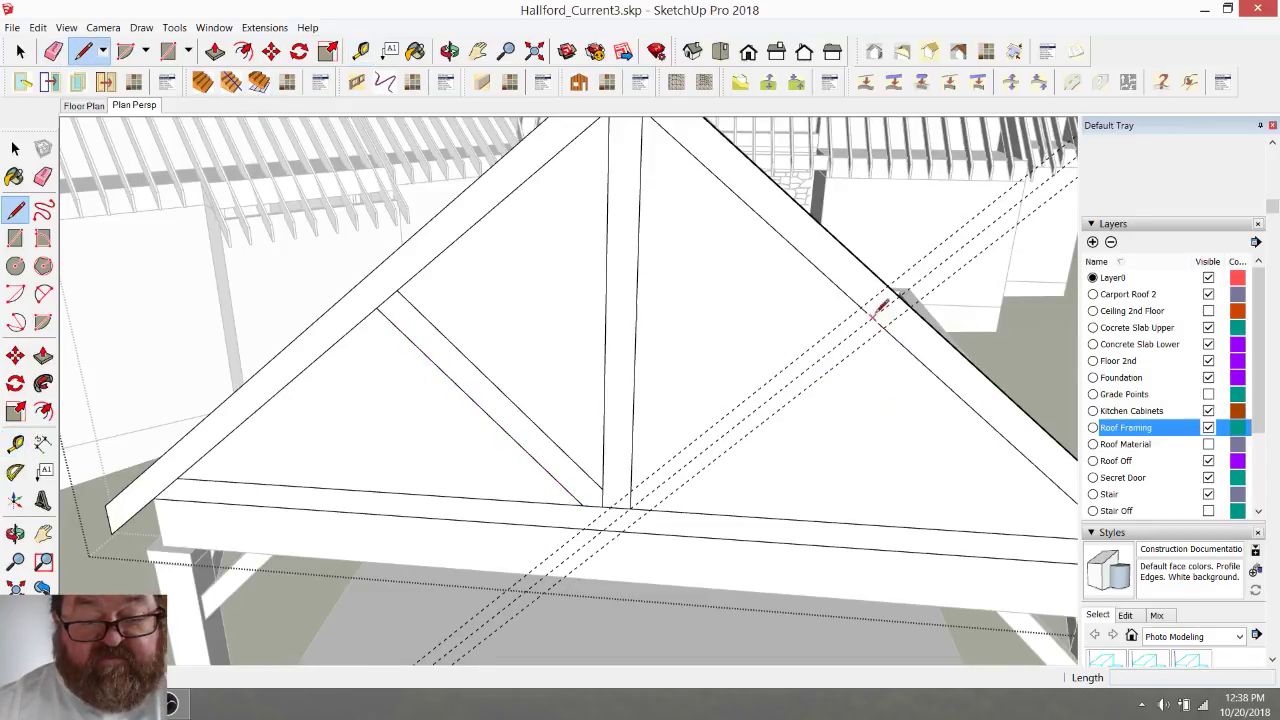
{"action": "left_click", "coordinate": [868, 303]}
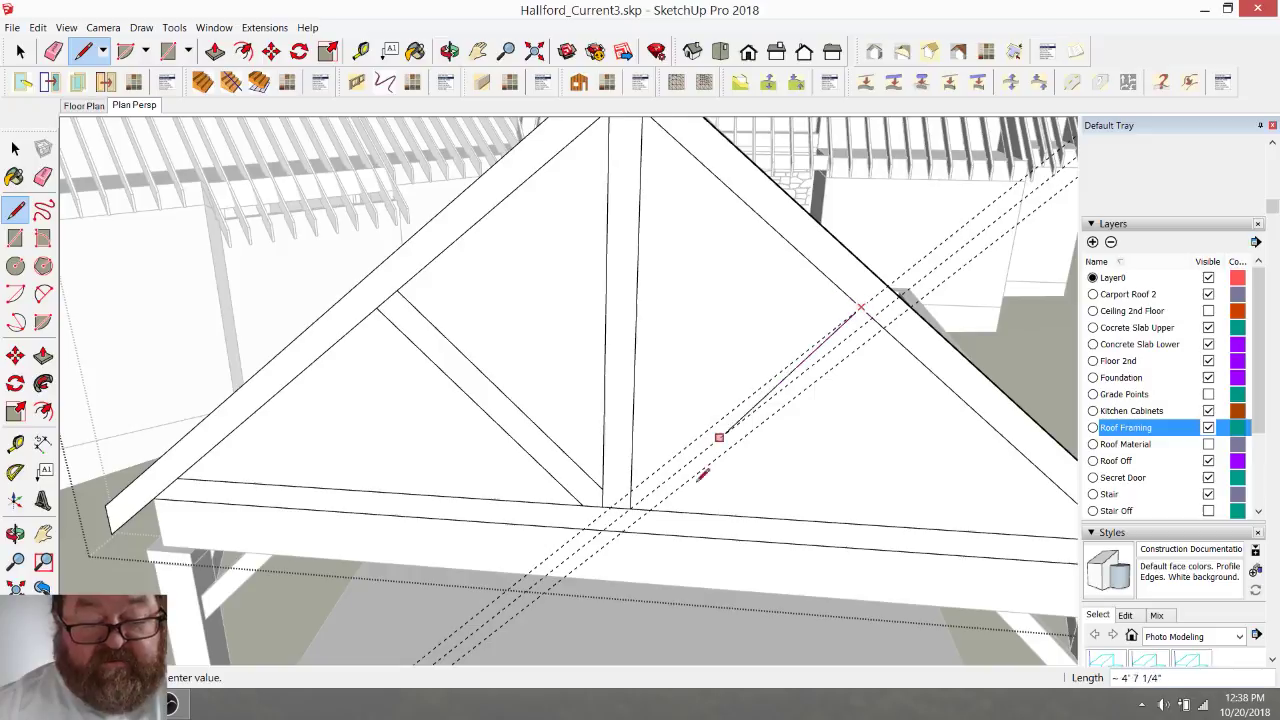
{"action": "left_click", "coordinate": [650, 509]}
{"action": "key", "text": "Escape"}
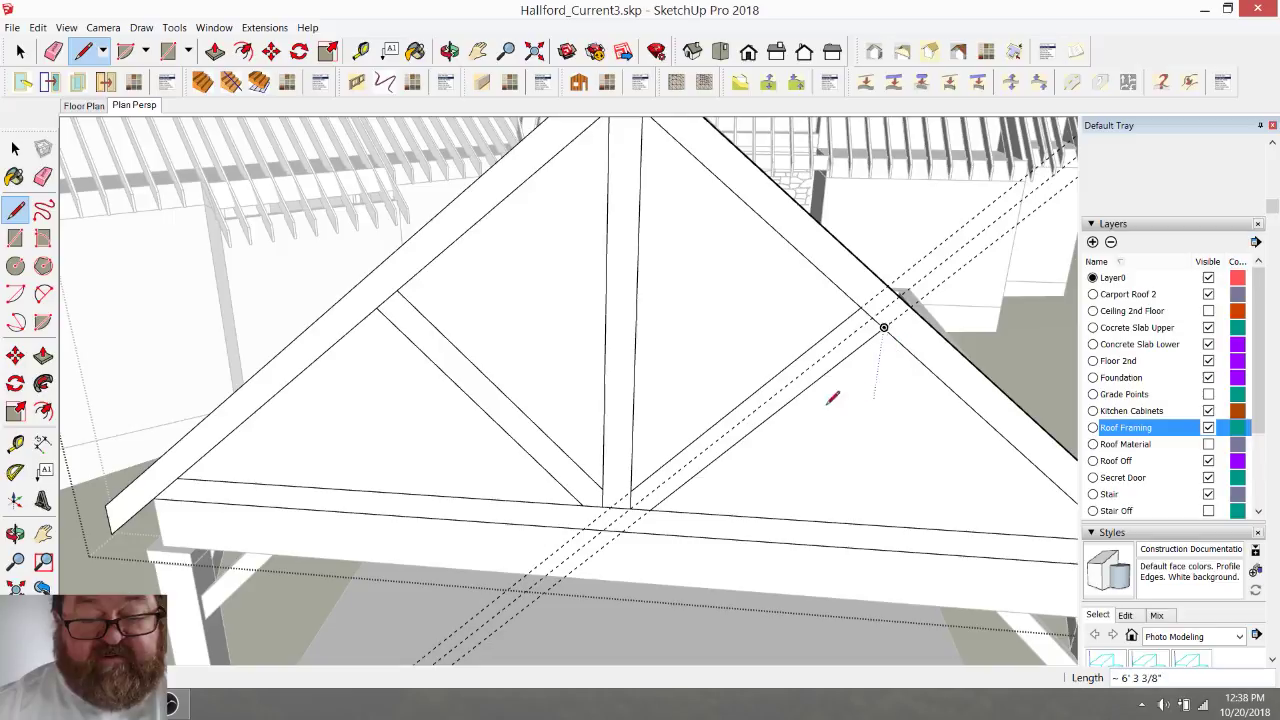
{"action": "left_click", "coordinate": [53, 51]}
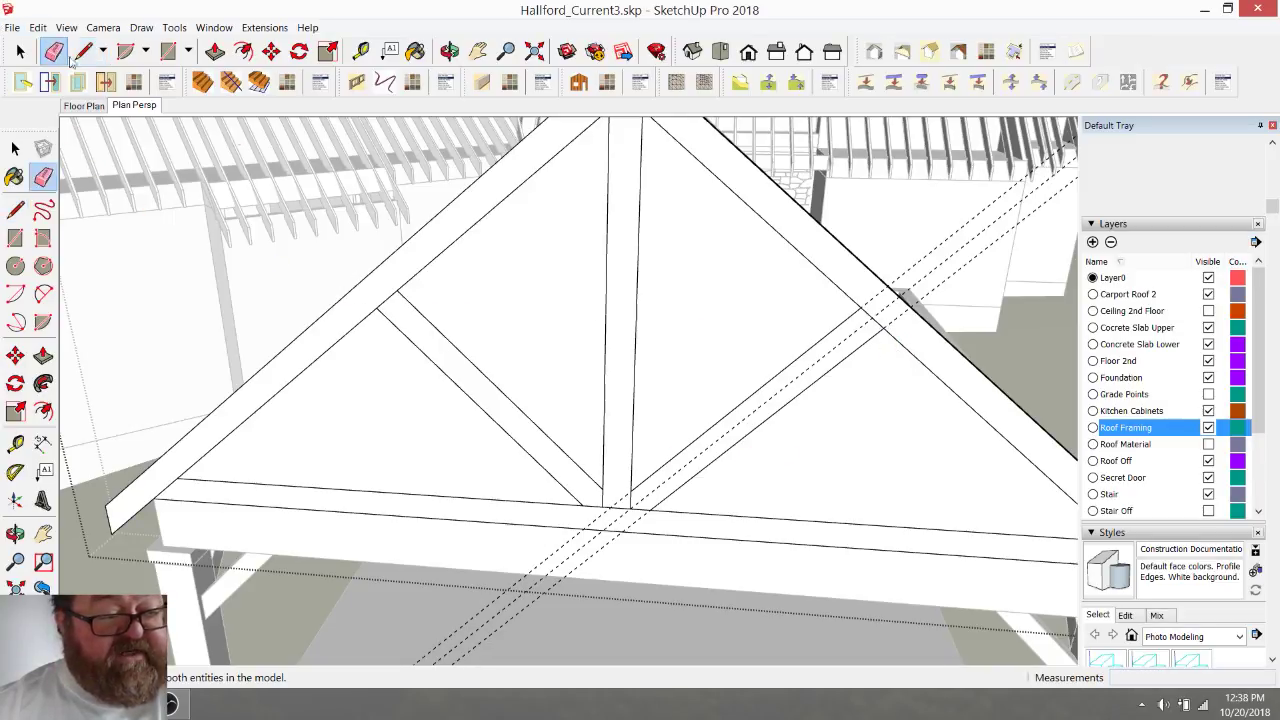
{"action": "mouse_move", "coordinate": [863, 294]}
{"action": "left_mouse_down"}
{"action": "mouse_move", "coordinate": [909, 309]}
{"action": "mouse_move", "coordinate": [897, 318]}
{"action": "left_mouse_up"}
- Delete the four infill faces between the rafters, king post, diagonal struts and beam to open up the truss
{"action": "key", "text": "space"}
{"action": "left_click", "coordinate": [562, 320]}
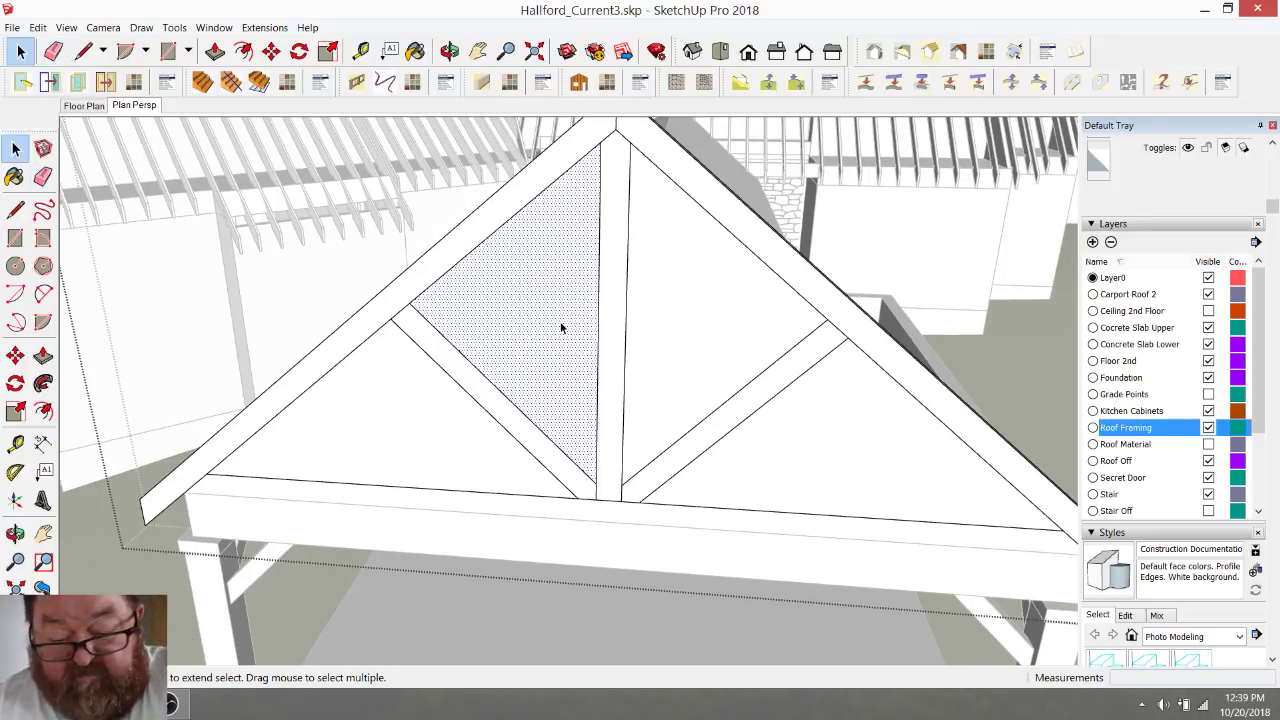
{"action": "key", "text": "Delete"}
{"action": "left_click", "coordinate": [646, 346]}
{"action": "key", "text": "Delete"}
{"action": "left_click", "coordinate": [429, 409]}
{"action": "key", "text": "Delete"}
{"action": "left_click", "coordinate": [792, 468]}
{"action": "key", "text": "Delete"}
- Push/Pull the right diagonal strut's face 3 1/2" to match the rafter's thickness
{"action": "left_click", "coordinate": [449, 52]}
{"action": "left_click_drag", "start_coordinate": [630, 262], "coordinate": [591, 291]}
{"action": "left_click_drag", "start_coordinate": [512, 321], "coordinate": [347, 323]}
{"action": "left_click", "coordinate": [215, 52]}
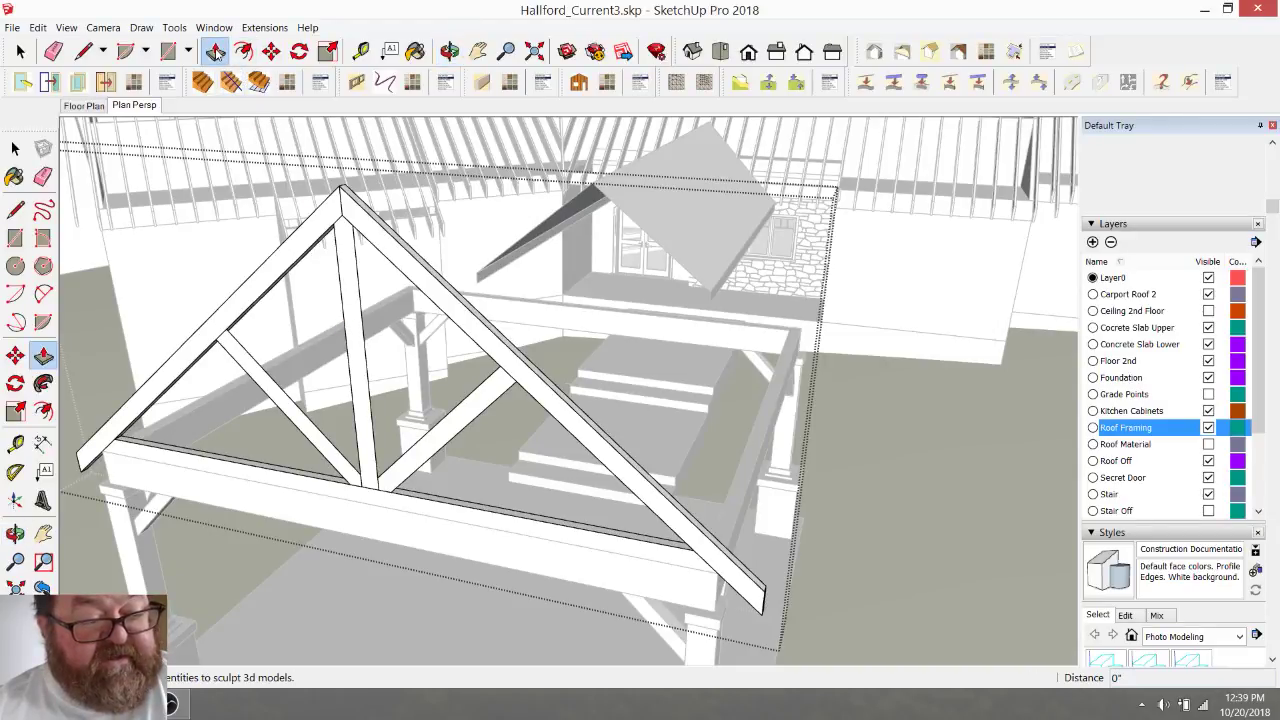
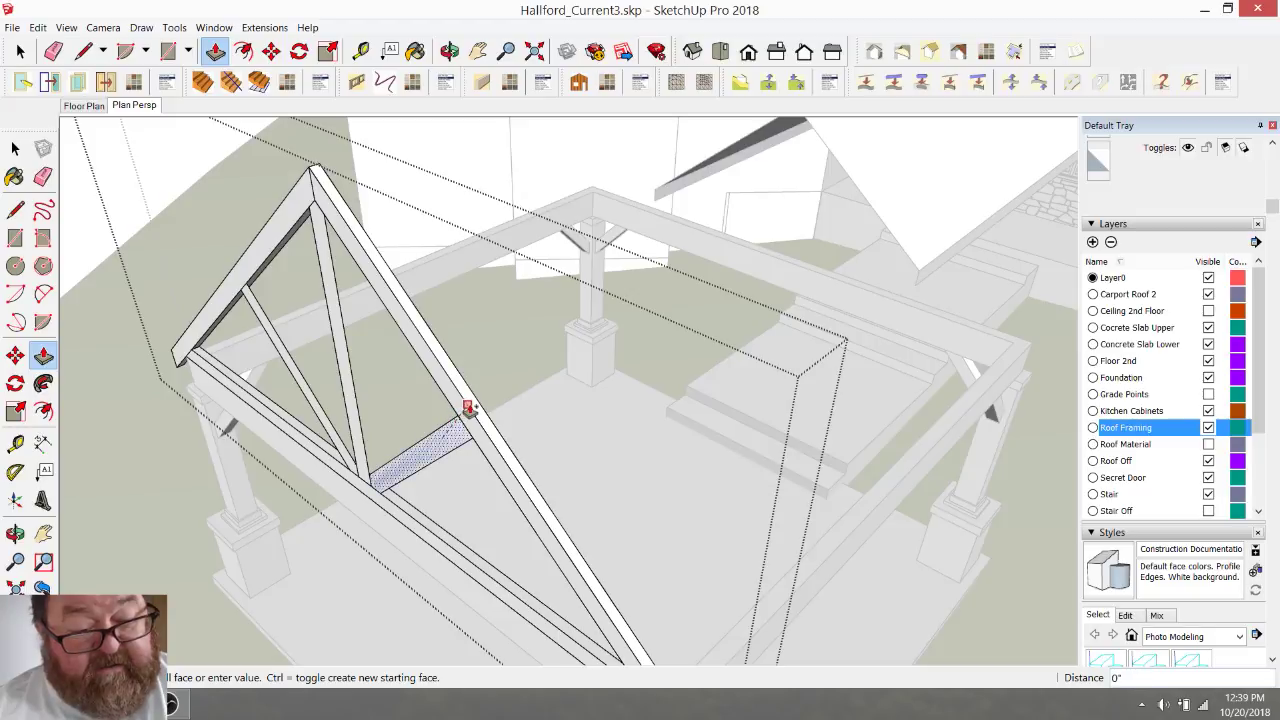
{"action": "left_click", "coordinate": [474, 408]}
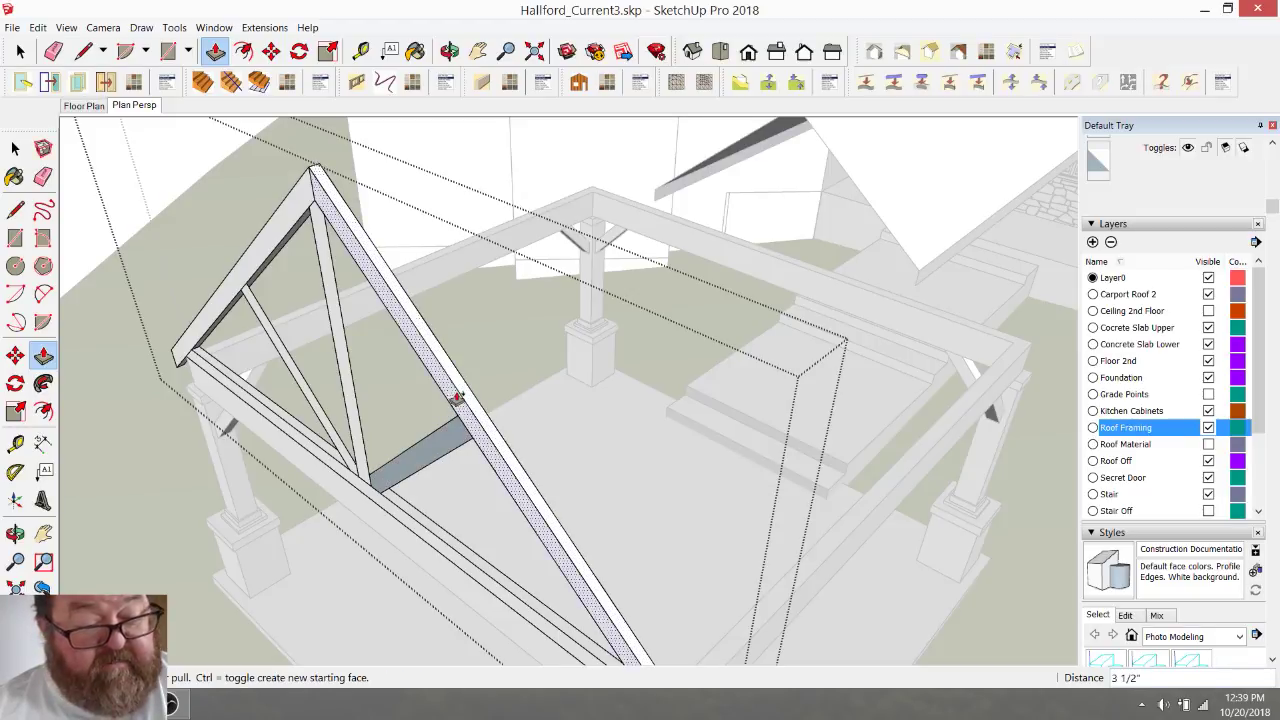
- Push/Pull the king post's face 3 1/2" to match the rafter's thickness at the truss peak
{"action": "scroll", "coordinate": [297, 171], "scroll_direction": "up", "scroll_amount": 5}
{"action": "scroll", "coordinate": [309, 183], "scroll_direction": "down", "scroll_amount": 2}
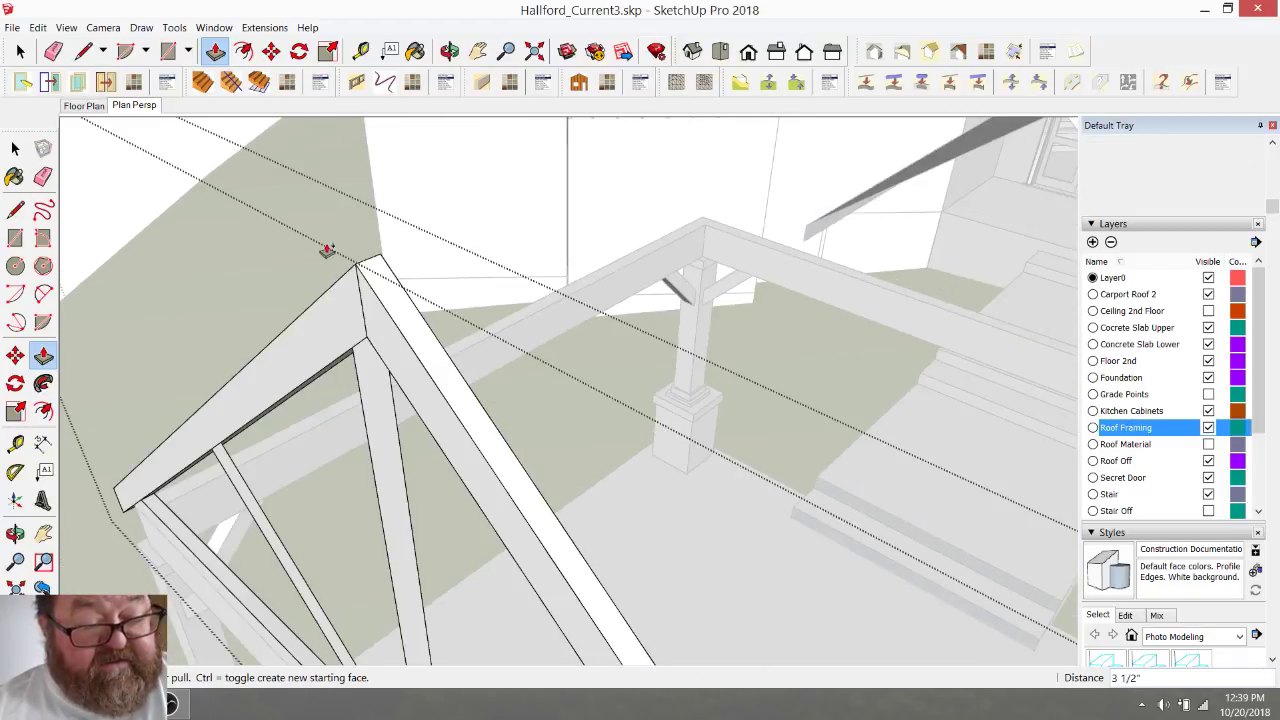
{"action": "left_click", "coordinate": [365, 366]}
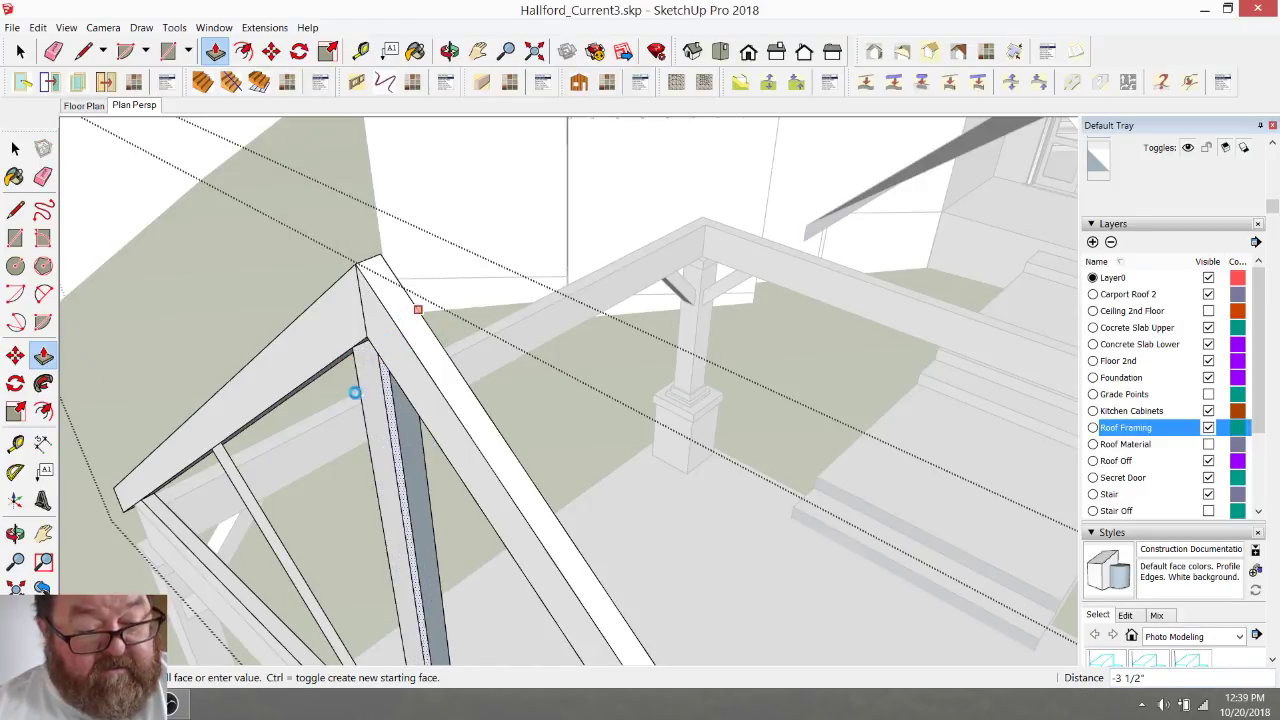
{"action": "key", "text": "Escape"}
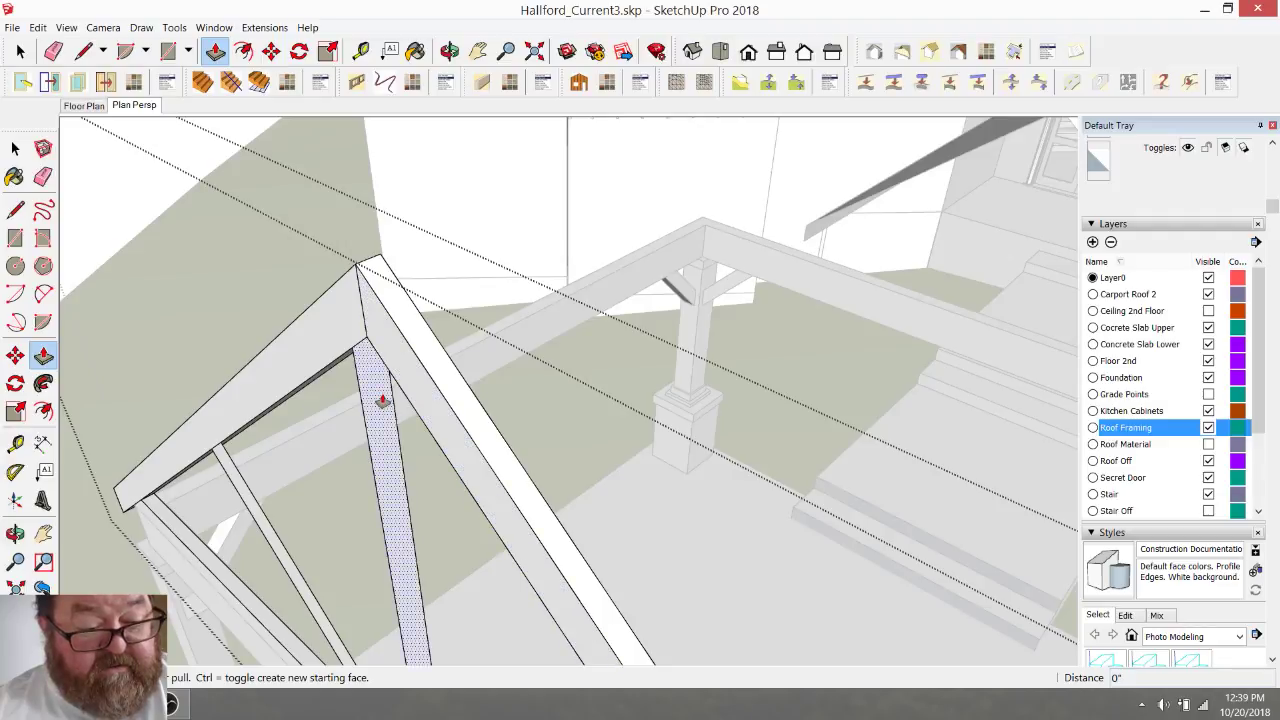
{"action": "left_click", "coordinate": [381, 400]}
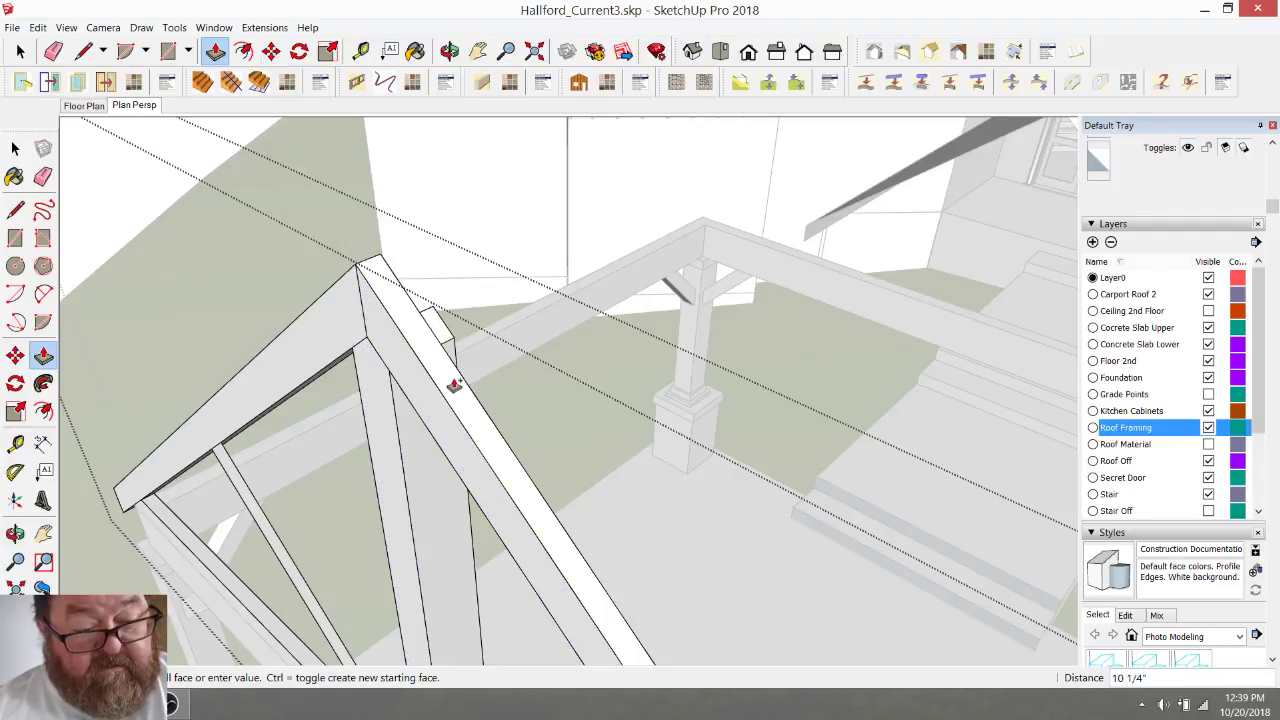
{"action": "left_click", "coordinate": [379, 265]}
{"action": "scroll", "coordinate": [417, 383], "scroll_direction": "up", "scroll_amount": 1}
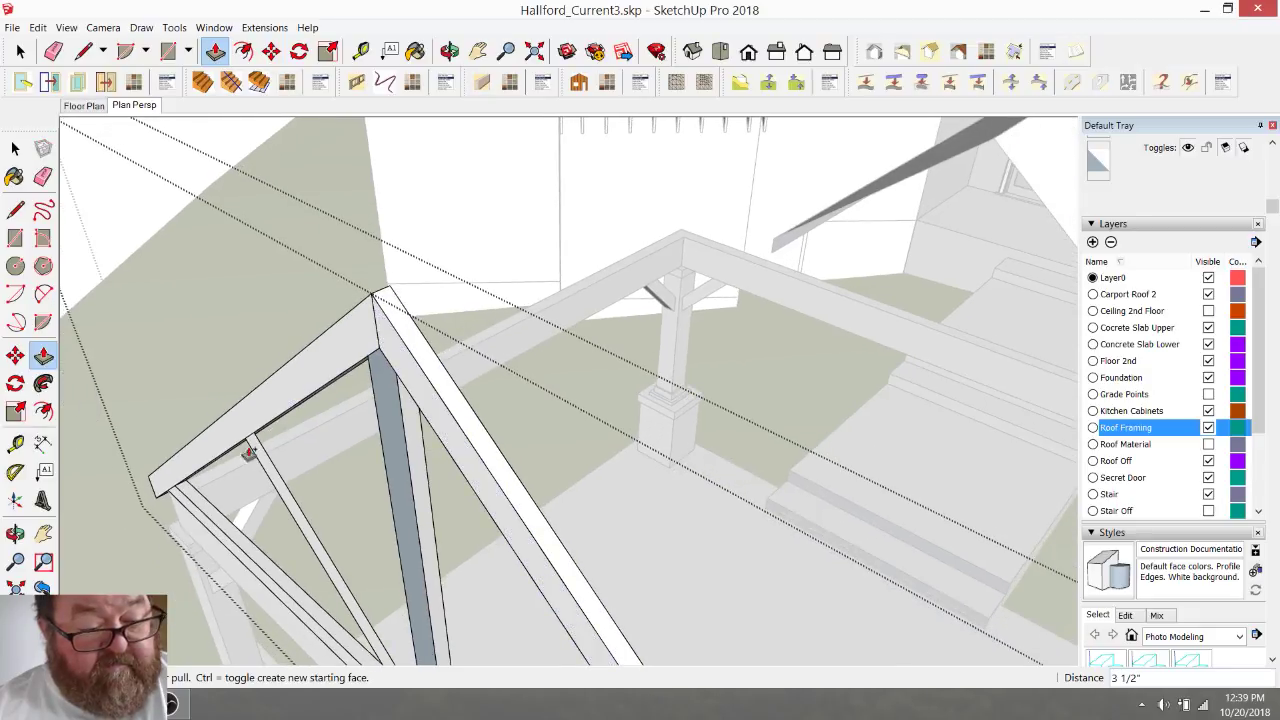
- Try to push/pull the left diagonal strut's face 3 1/2" from the current viewing side
{"action": "scroll", "coordinate": [244, 457], "scroll_direction": "up", "scroll_amount": 2}
{"action": "scroll", "coordinate": [244, 457], "scroll_direction": "up", "scroll_amount": 2}
{"action": "left_click", "coordinate": [270, 420]}
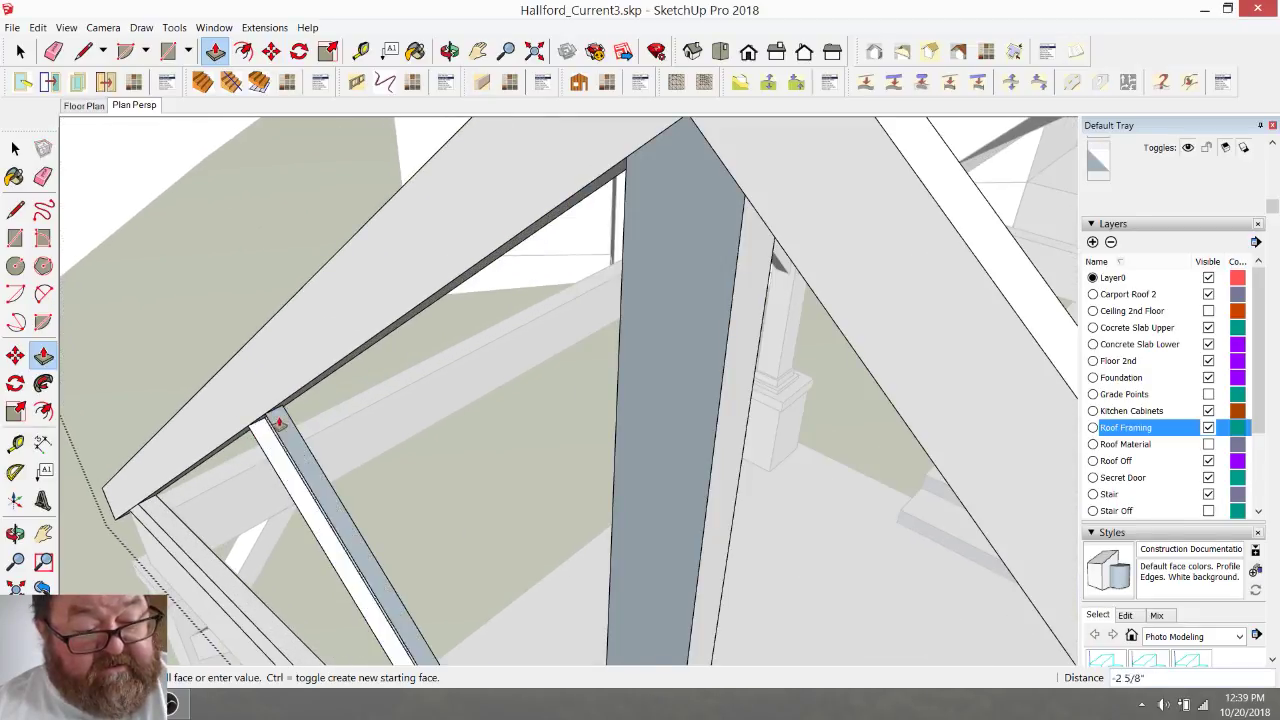
{"action": "left_click", "coordinate": [309, 400]}
{"action": "scroll", "coordinate": [302, 343], "scroll_direction": "down", "scroll_amount": 4}
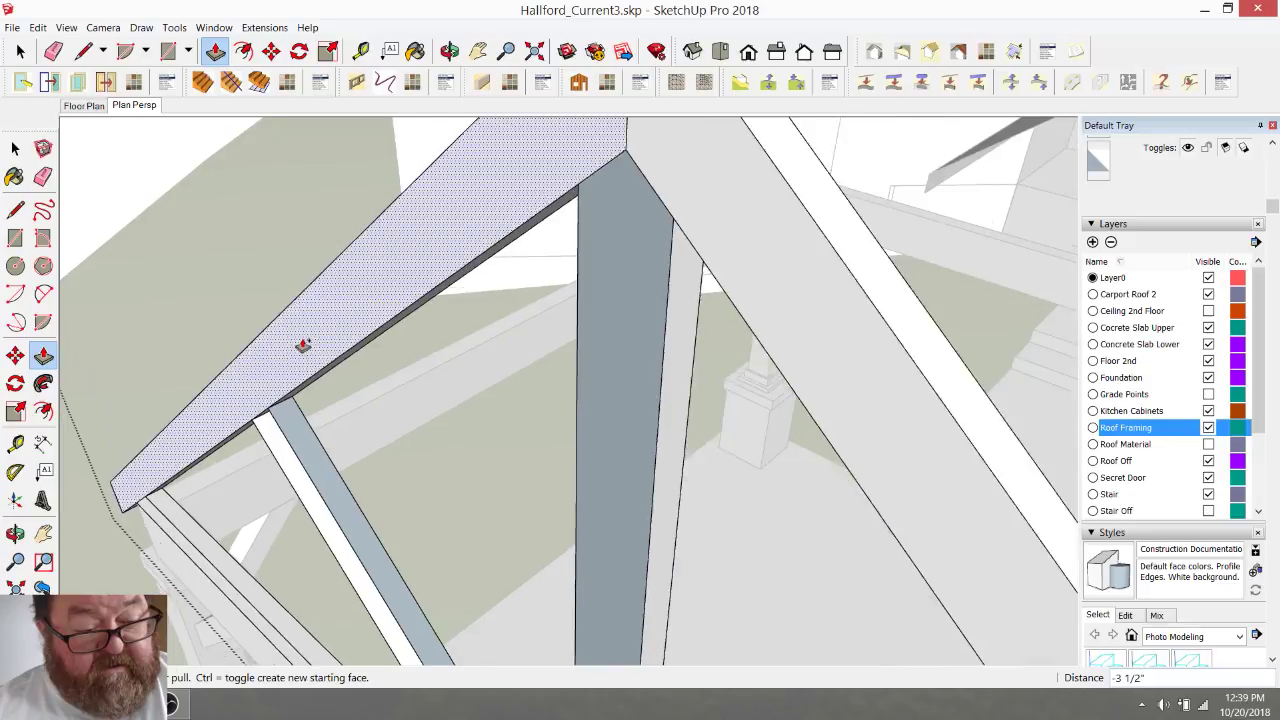
{"action": "scroll", "coordinate": [305, 343], "scroll_direction": "down", "scroll_amount": 1}
{"action": "scroll", "coordinate": [347, 440], "scroll_direction": "up", "scroll_amount": 4}
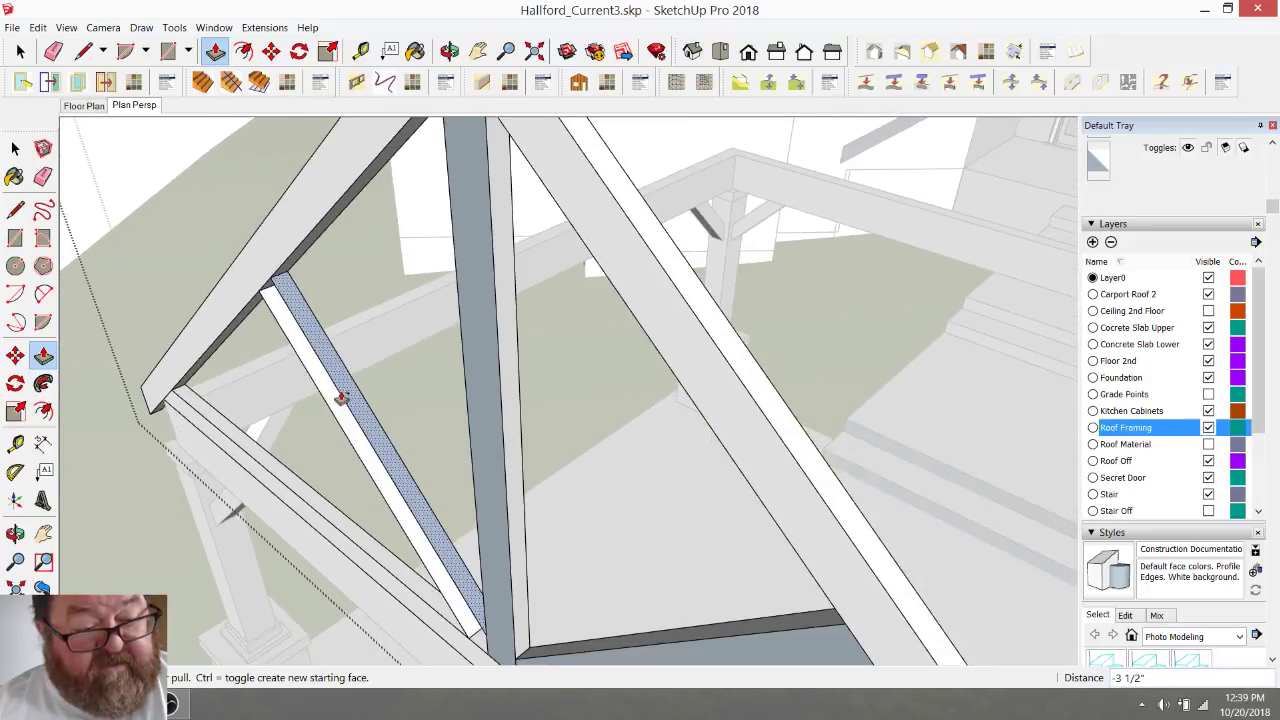
{"action": "scroll", "coordinate": [412, 226], "scroll_direction": "down", "scroll_amount": 1}
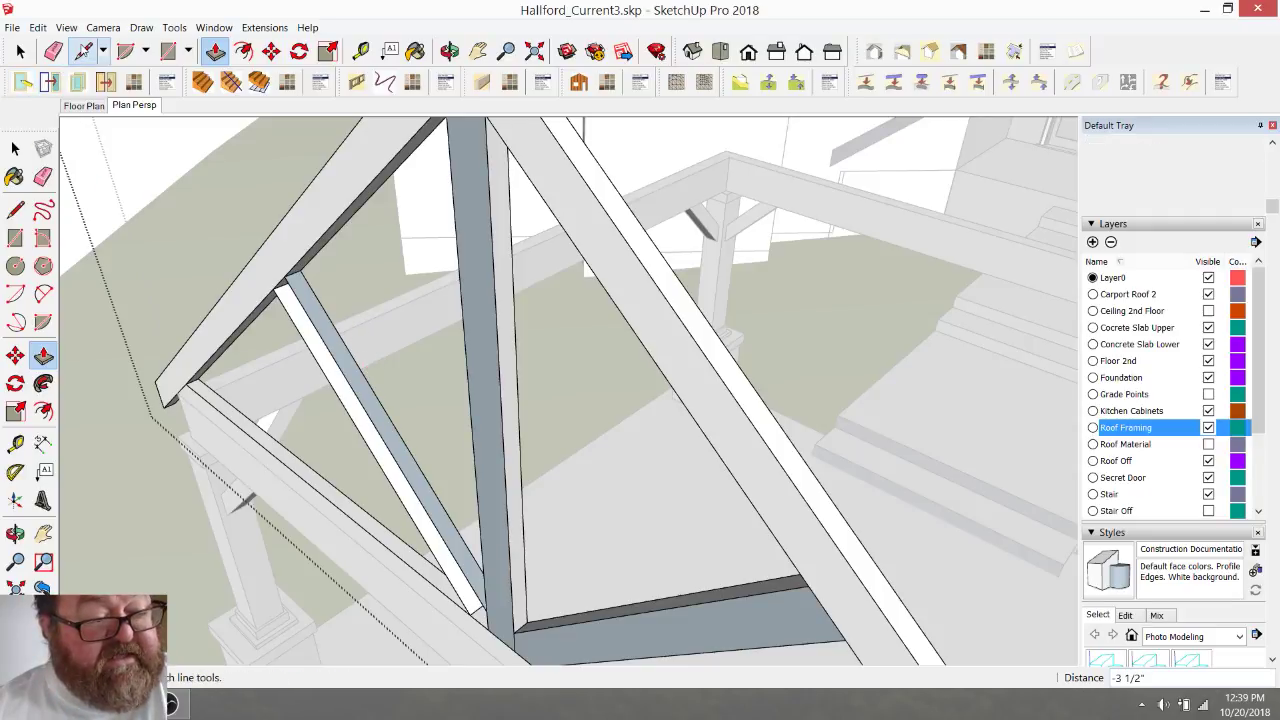
{"action": "double_click", "coordinate": [360, 360]}
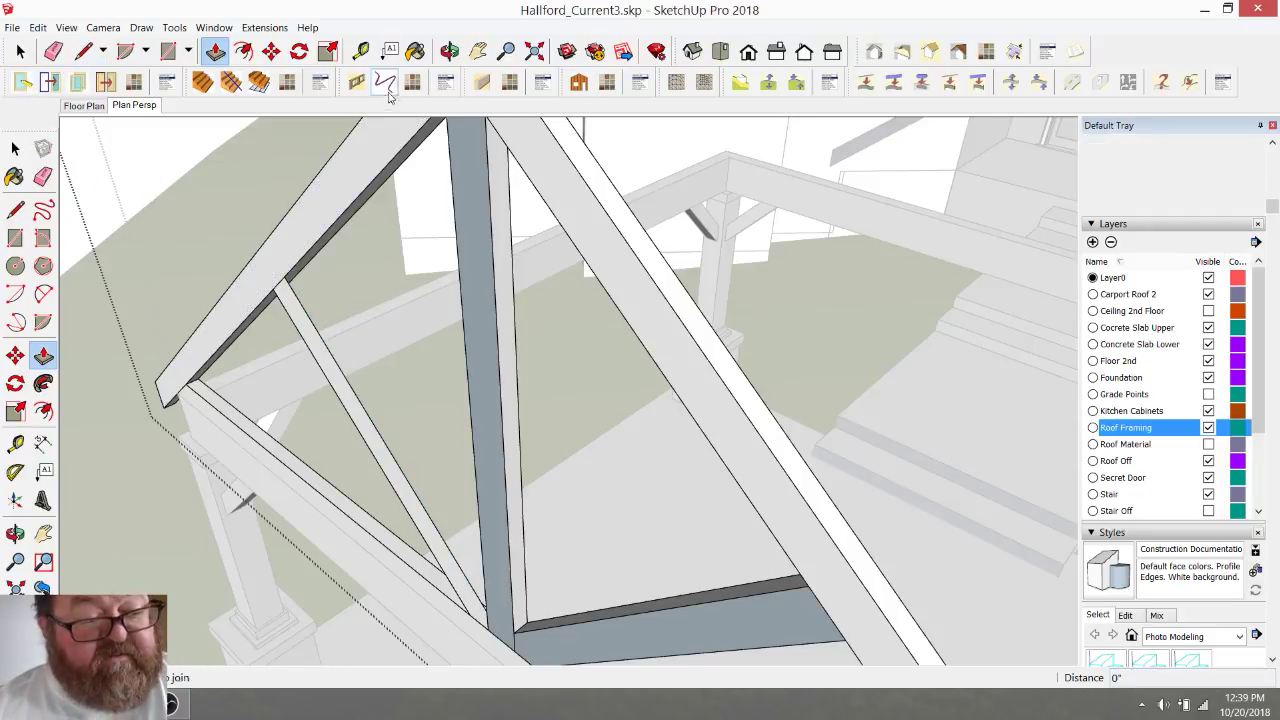
- Push/Pull the left diagonal strut's face 3 1/2" to the rafter's back edge, working from the opposite viewing angle
{"action": "left_click", "coordinate": [449, 50]}
{"action": "left_click_drag", "start_coordinate": [366, 171], "coordinate": [435, 374]}
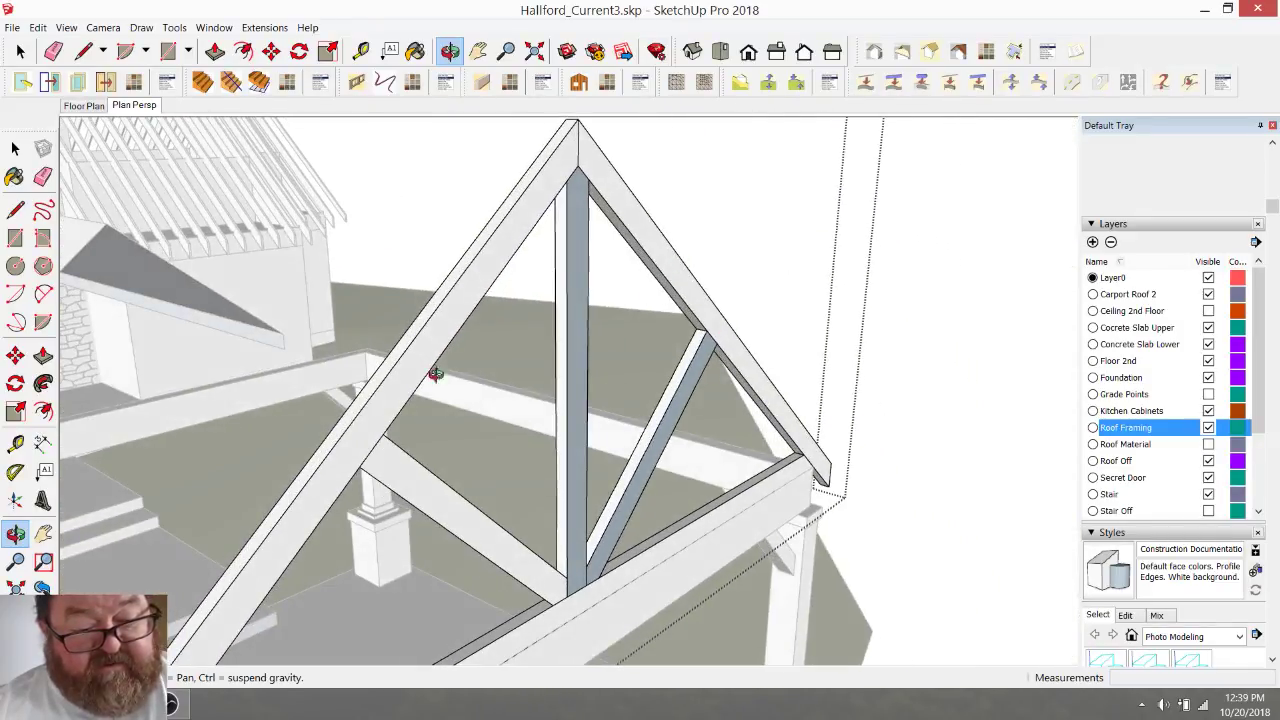
{"action": "left_click_drag", "start_coordinate": [310, 445], "coordinate": [449, 457]}
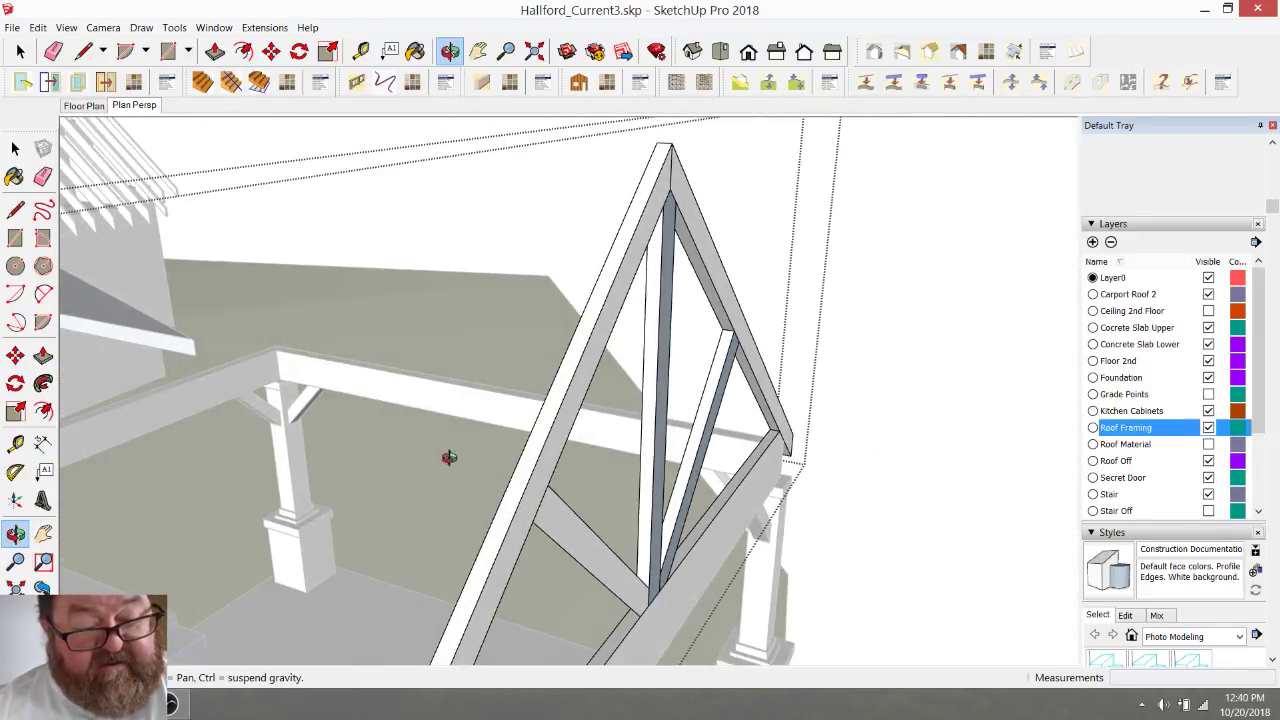
{"action": "scroll", "coordinate": [544, 500], "scroll_direction": "up", "scroll_amount": 6}
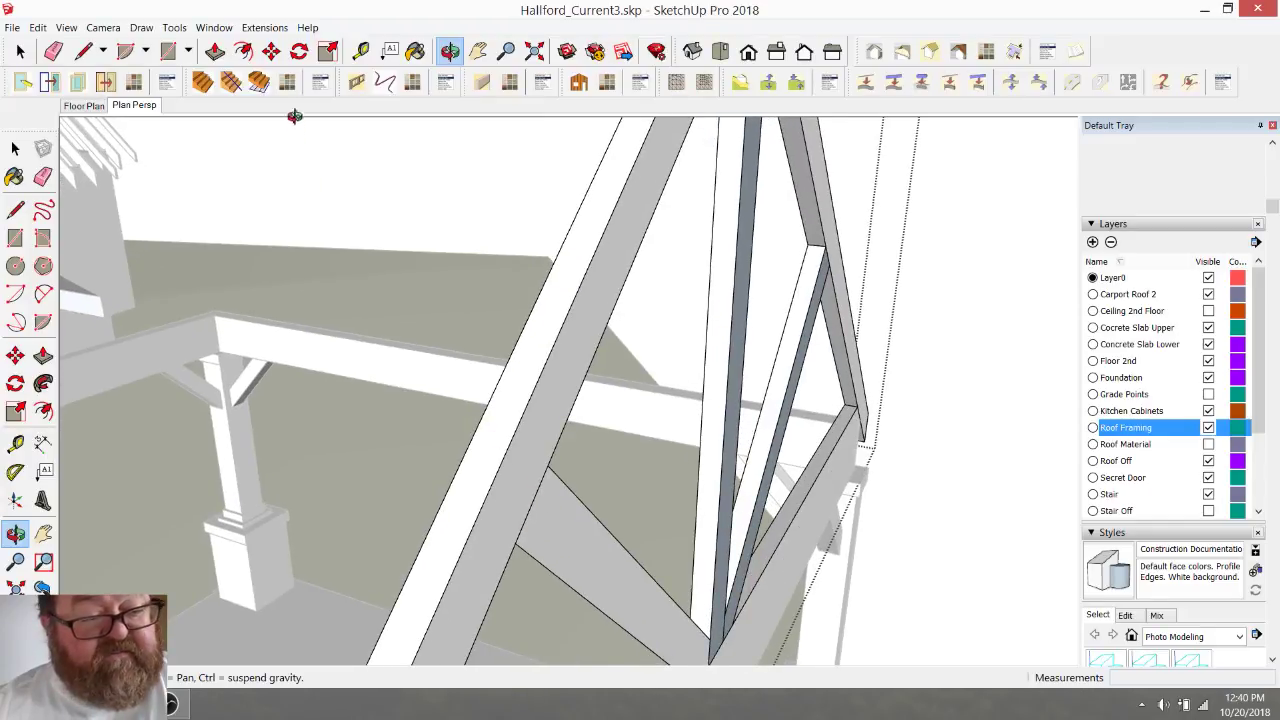
{"action": "left_click", "coordinate": [215, 50]}
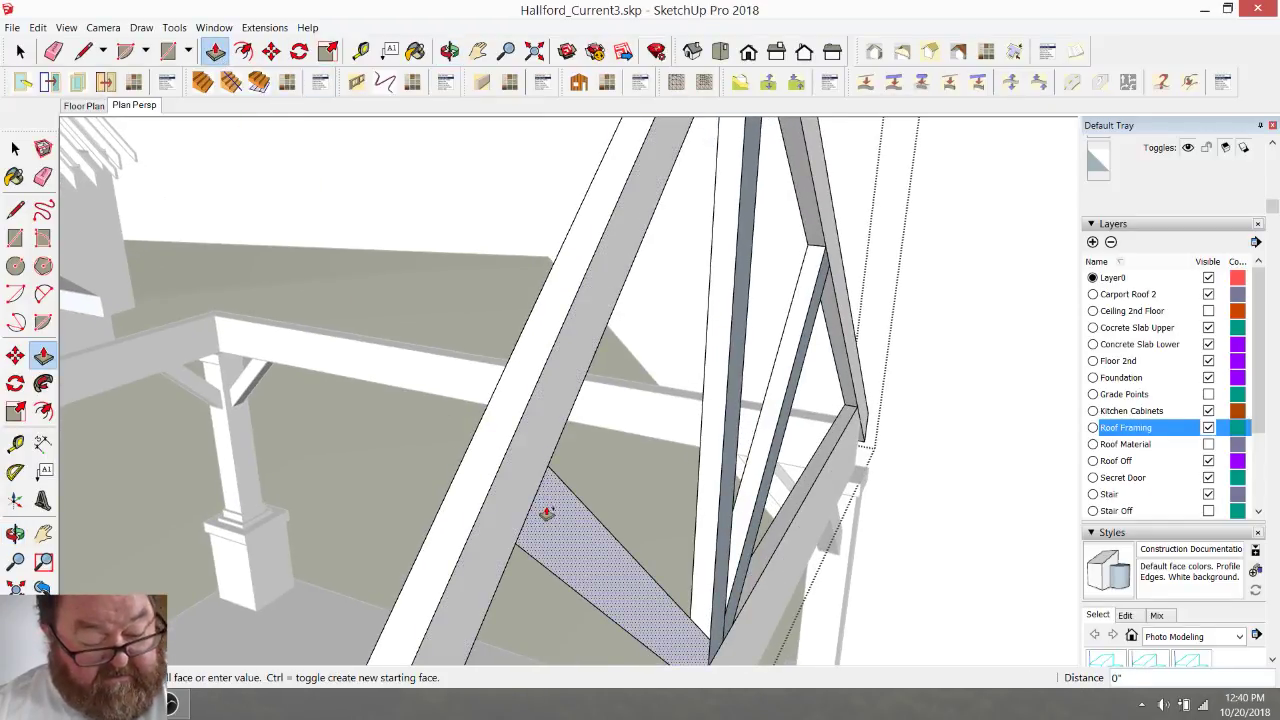
{"action": "left_click", "coordinate": [546, 514]}
{"action": "left_click", "coordinate": [457, 472]}
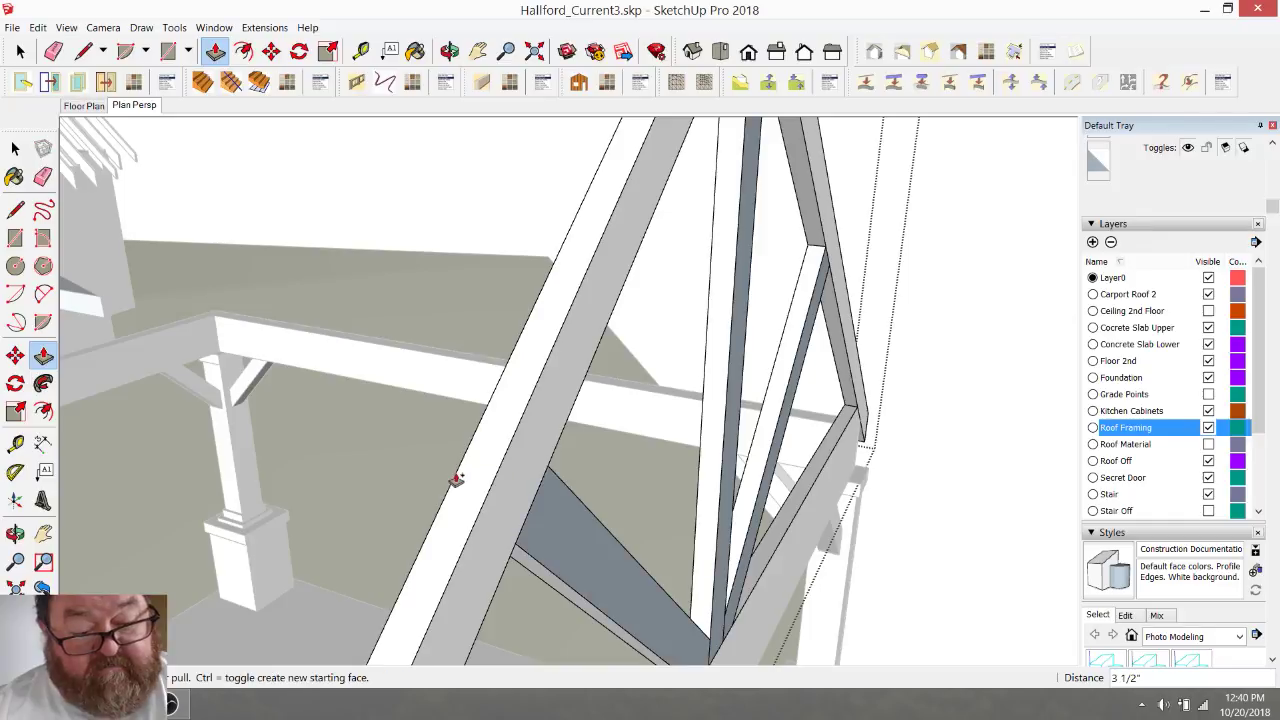
- Reverse the blue back-side faces of the king post and both diagonal struts together
{"action": "scroll", "coordinate": [391, 460], "scroll_direction": "down", "scroll_amount": 5}
{"action": "scroll", "coordinate": [468, 512], "scroll_direction": "up", "scroll_amount": 3}
{"action": "scroll", "coordinate": [468, 512], "scroll_direction": "up", "scroll_amount": 2}
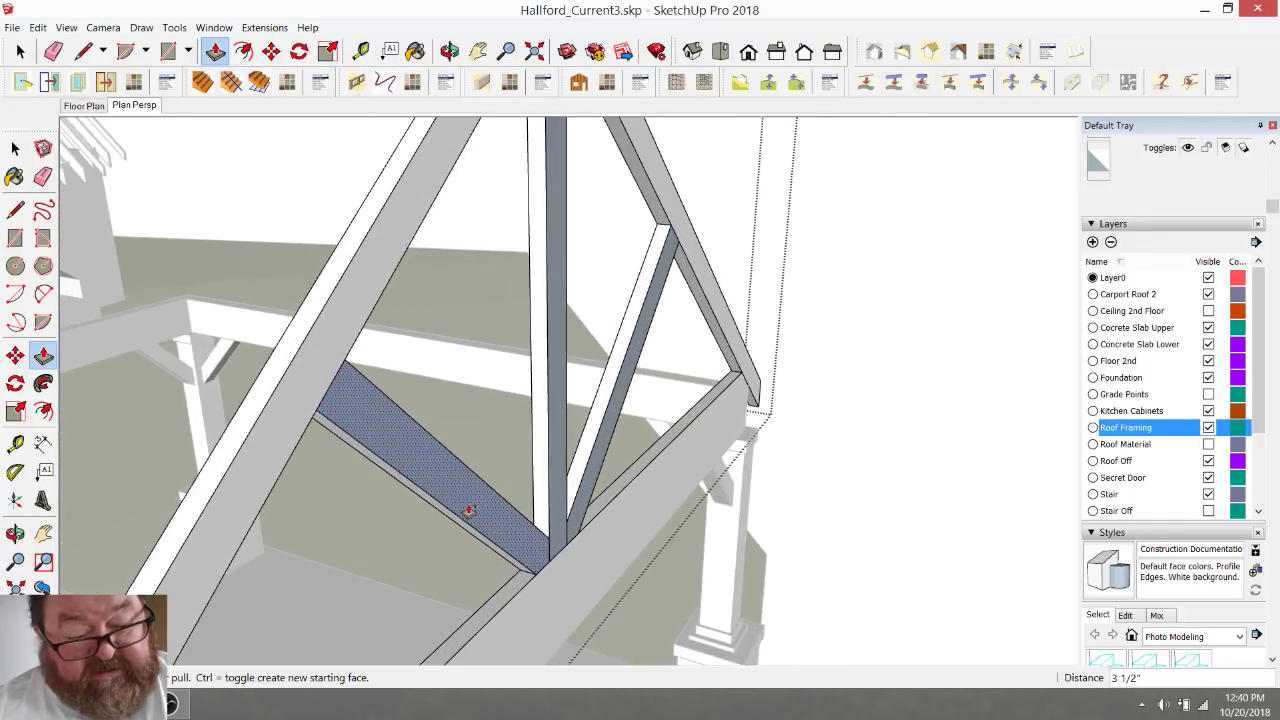
{"action": "left_click", "coordinate": [20, 50]}
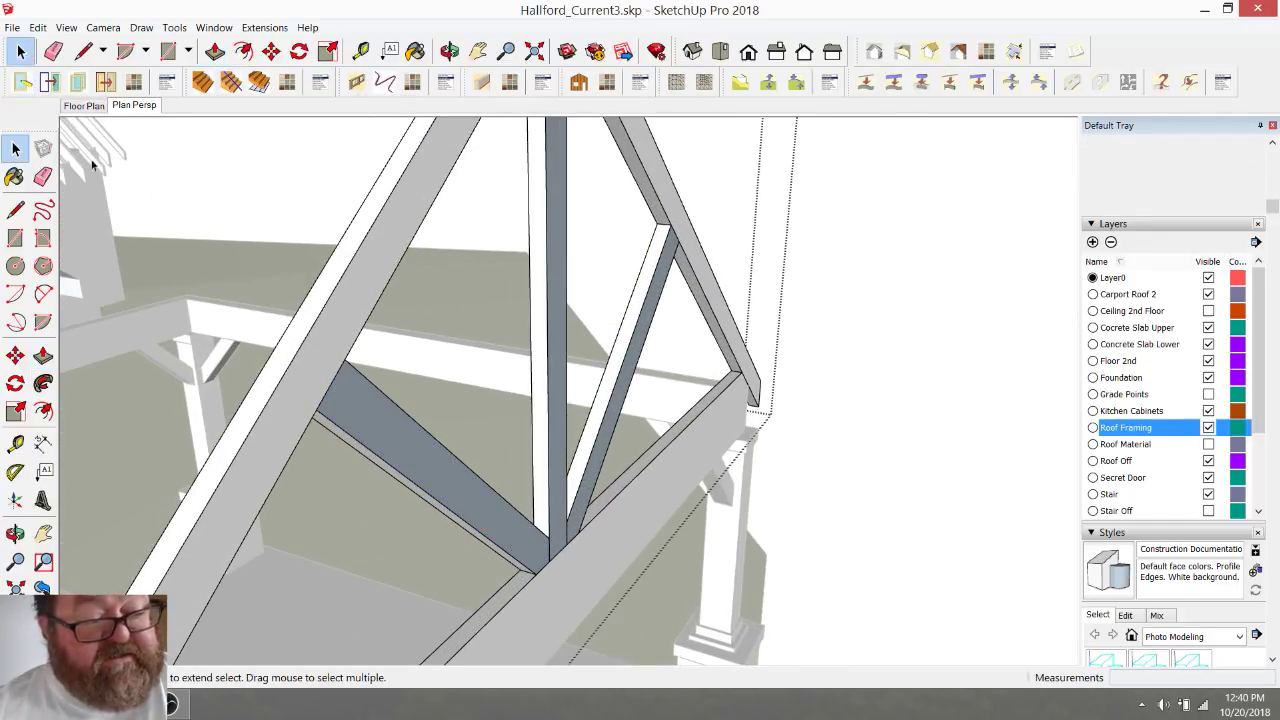
{"action": "left_click", "coordinate": [385, 420]}
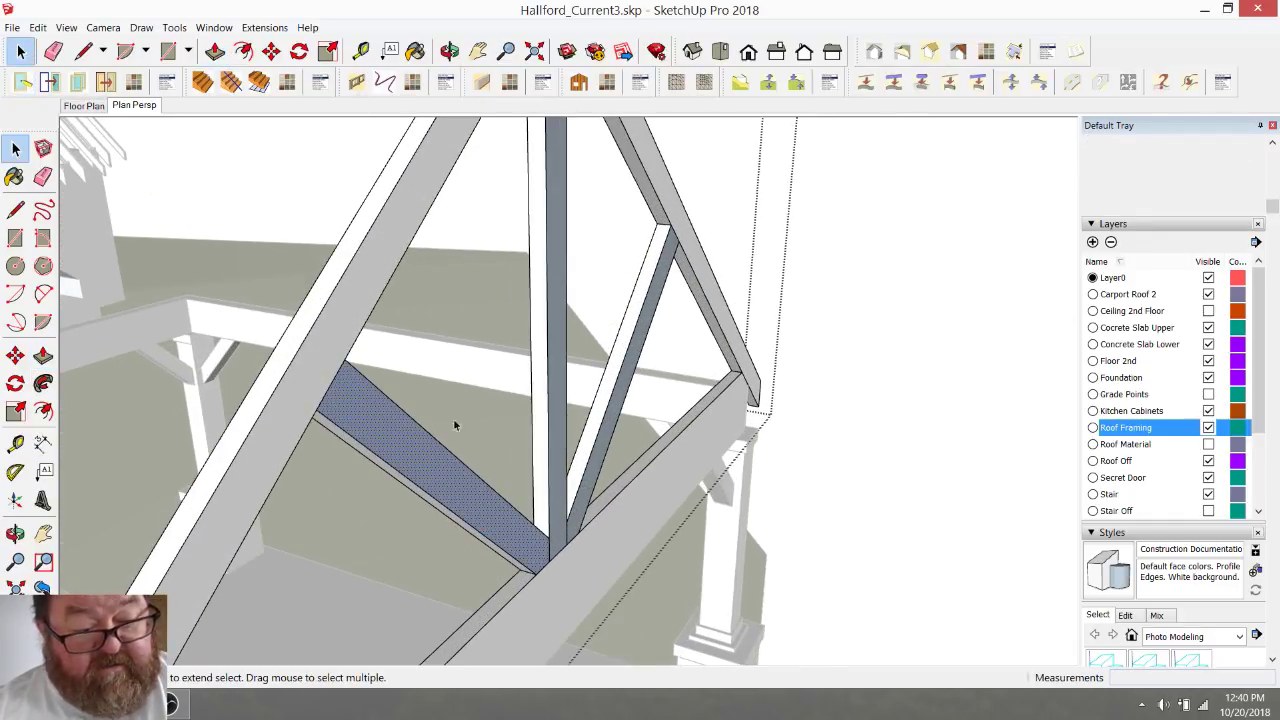
{"action": "right_click", "coordinate": [652, 307]}
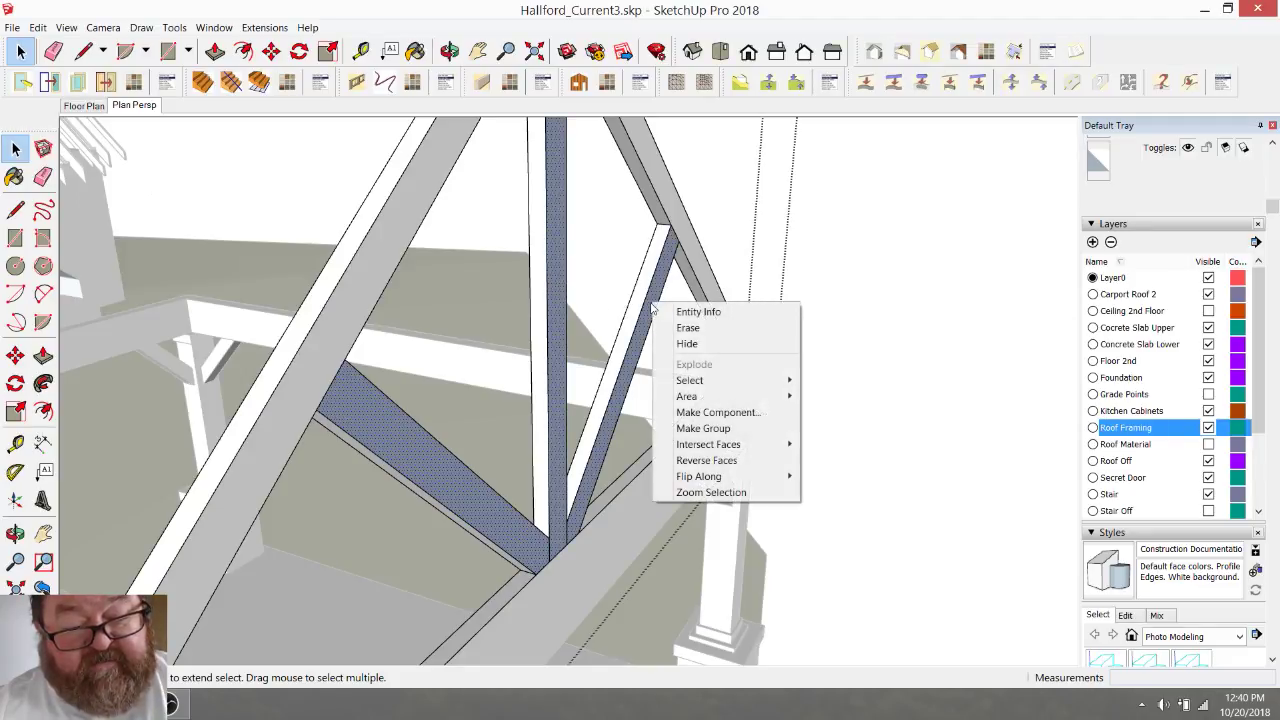
{"action": "left_click", "coordinate": [690, 460]}
{"action": "scroll", "coordinate": [655, 355], "scroll_direction": "down", "scroll_amount": 3}
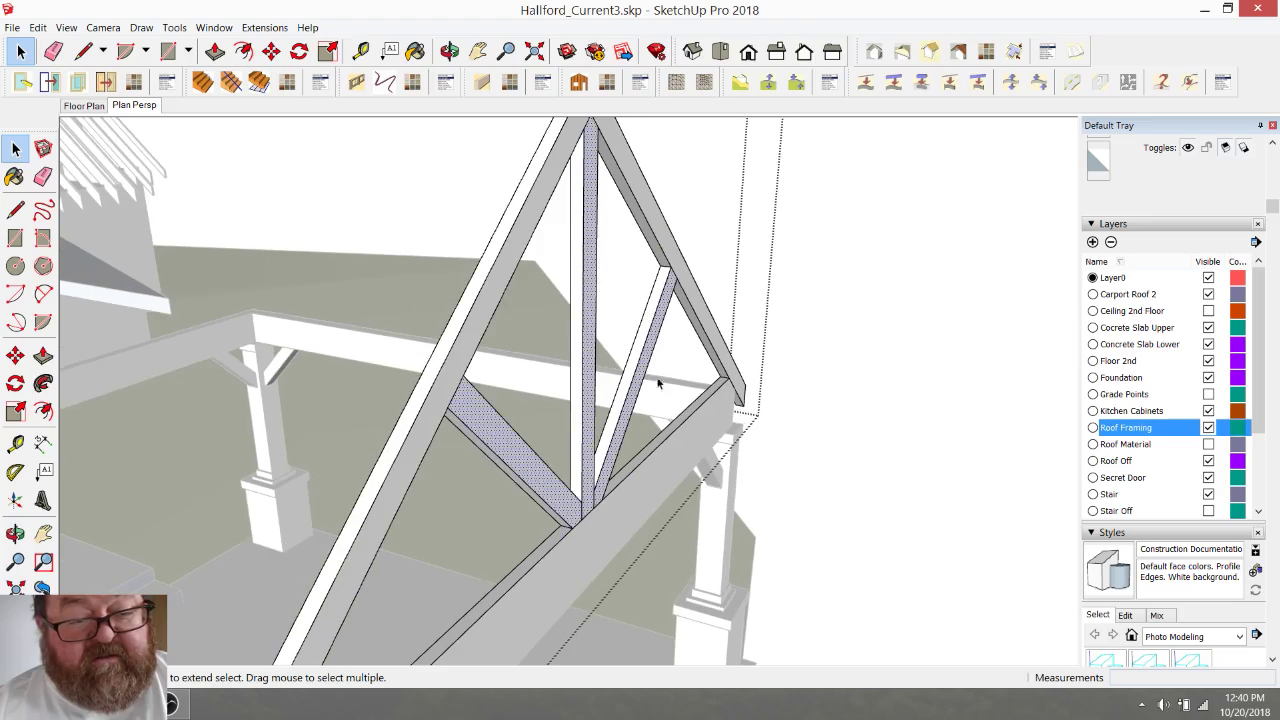
- Finish editing the truss group and return to the full carport model
{"action": "left_click", "coordinate": [449, 51]}
{"action": "left_click_drag", "start_coordinate": [445, 230], "coordinate": [283, 251]}
{"action": "left_click", "coordinate": [20, 52]}
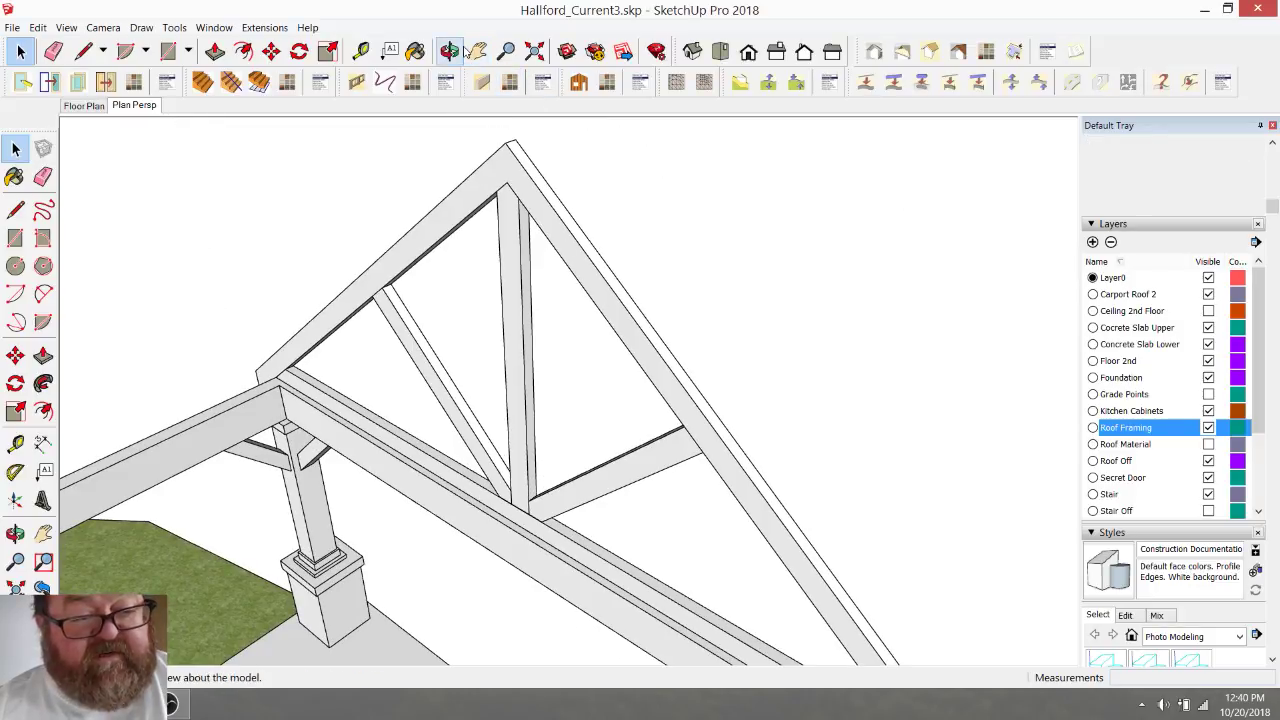
{"action": "left_click", "coordinate": [452, 51]}
{"action": "left_click_drag", "start_coordinate": [662, 338], "coordinate": [712, 379]}
{"action": "left_click_drag", "start_coordinate": [623, 449], "coordinate": [360, 238]}
- Turn the finished gable truss group into a component, keeping the default definition name and settings
{"action": "scroll", "coordinate": [375, 237], "scroll_direction": "up", "scroll_amount": 3}
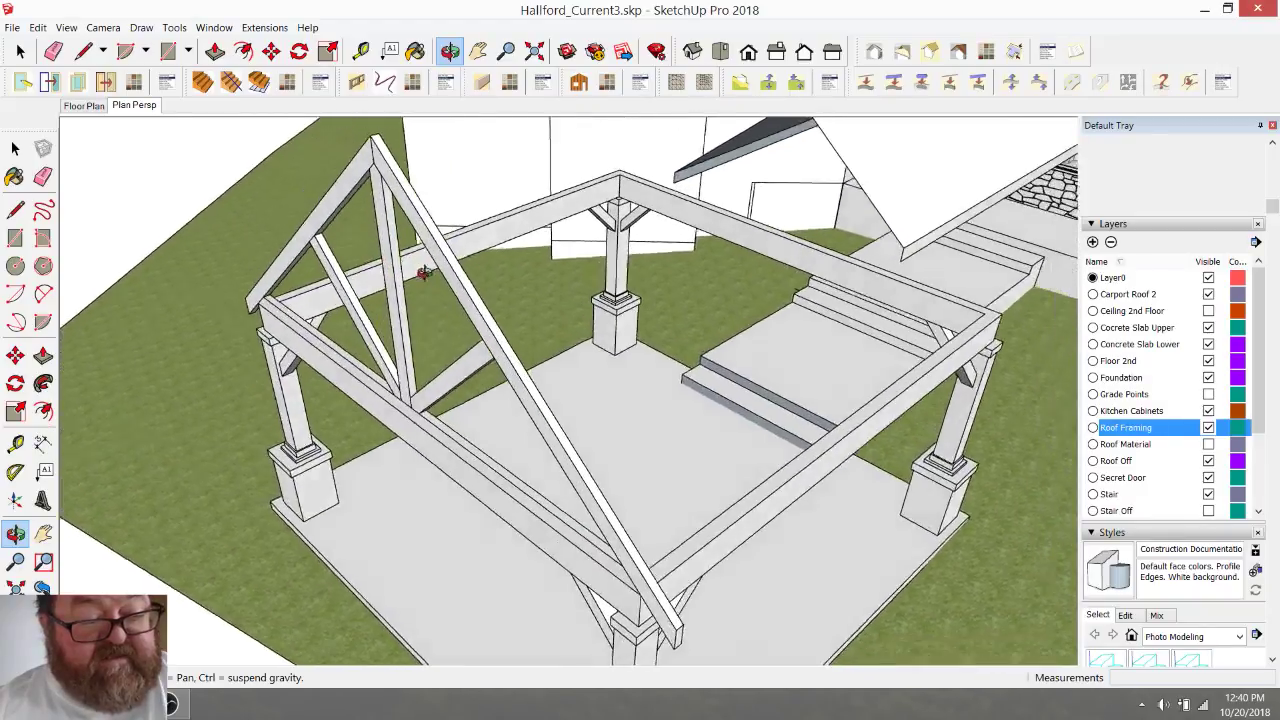
{"action": "scroll", "coordinate": [390, 260], "scroll_direction": "up", "scroll_amount": 3}
{"action": "key", "text": "space"}
{"action": "left_click", "coordinate": [396, 196]}
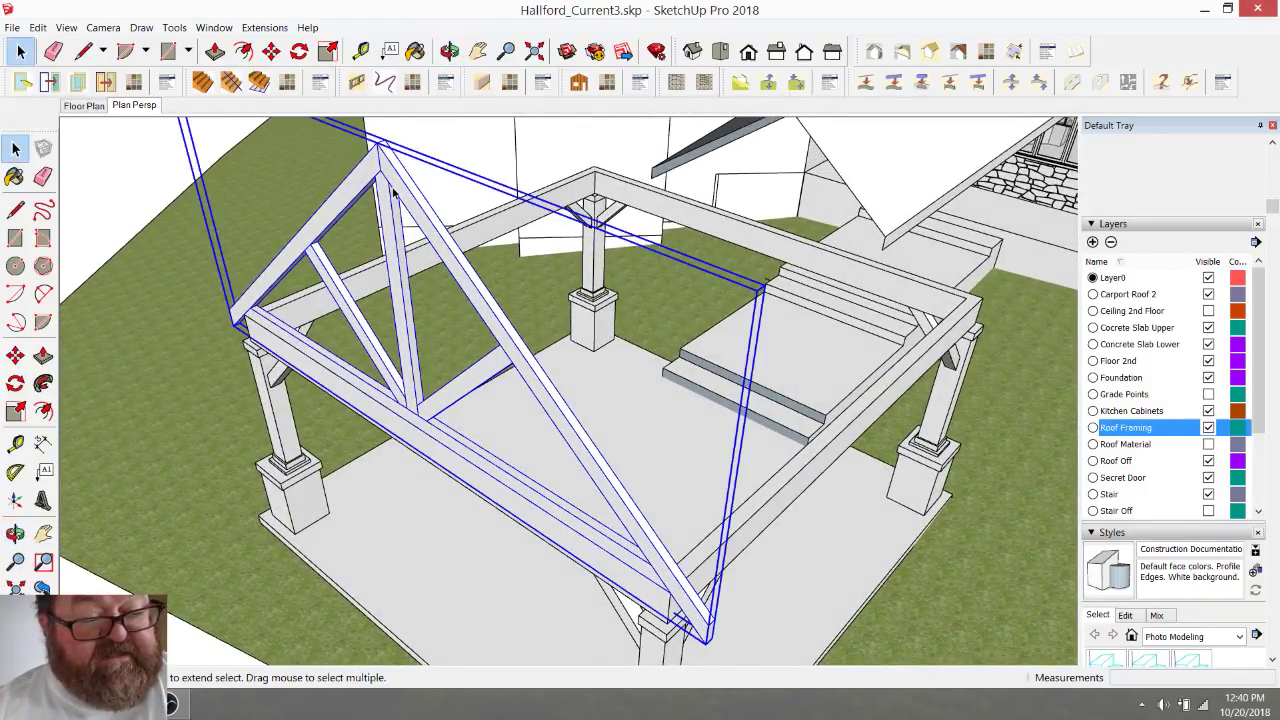
{"action": "right_click", "coordinate": [394, 189]}
{"action": "left_click", "coordinate": [440, 293]}
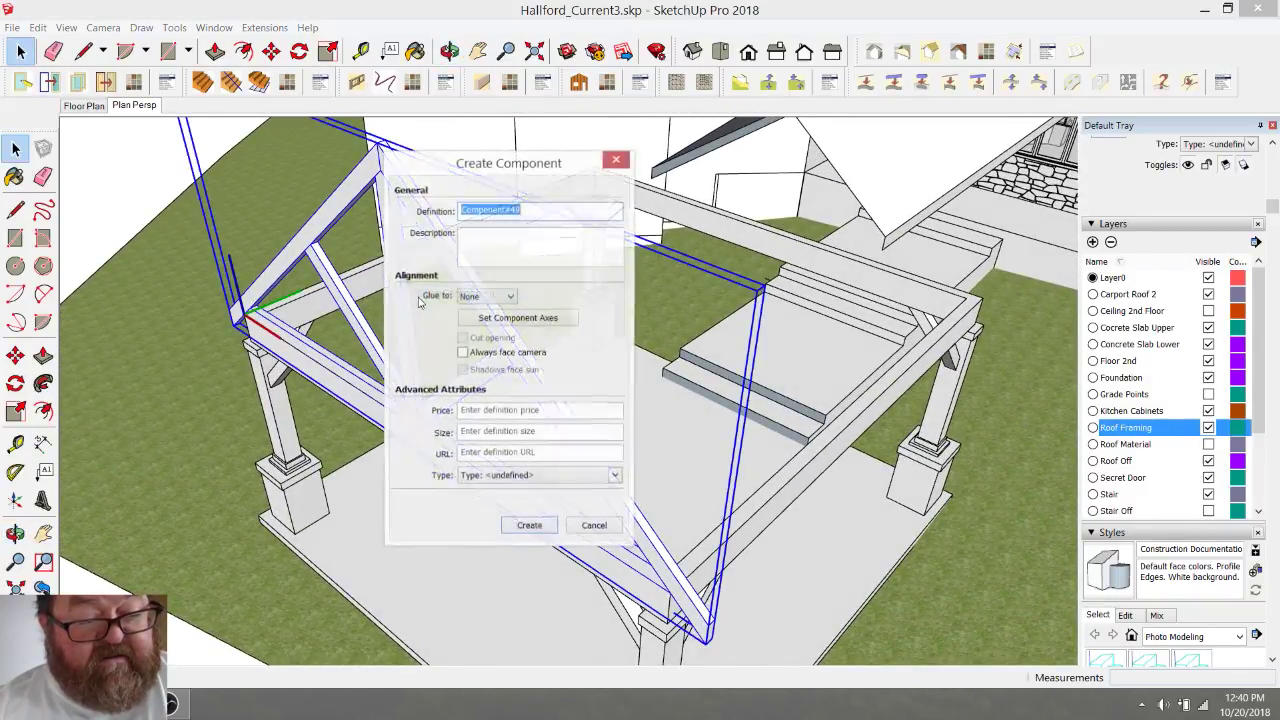
{"action": "left_click", "coordinate": [529, 527]}
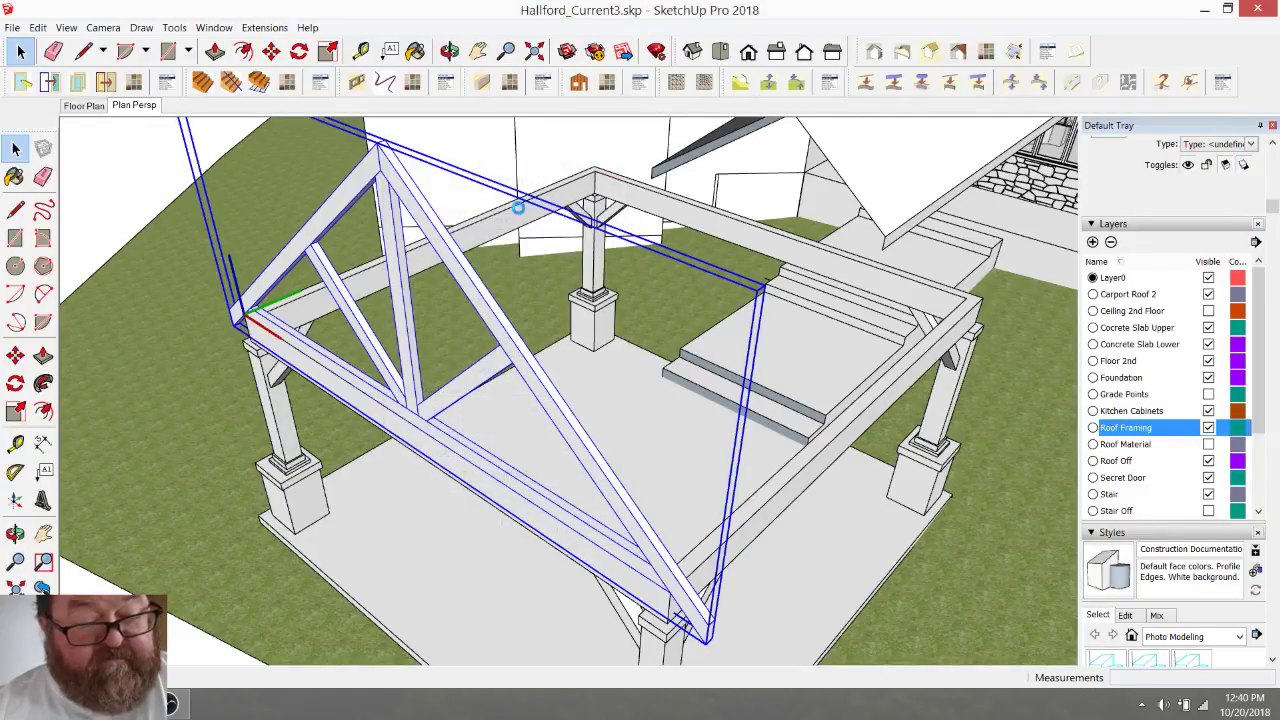
{"action": "left_click", "coordinate": [449, 51]}
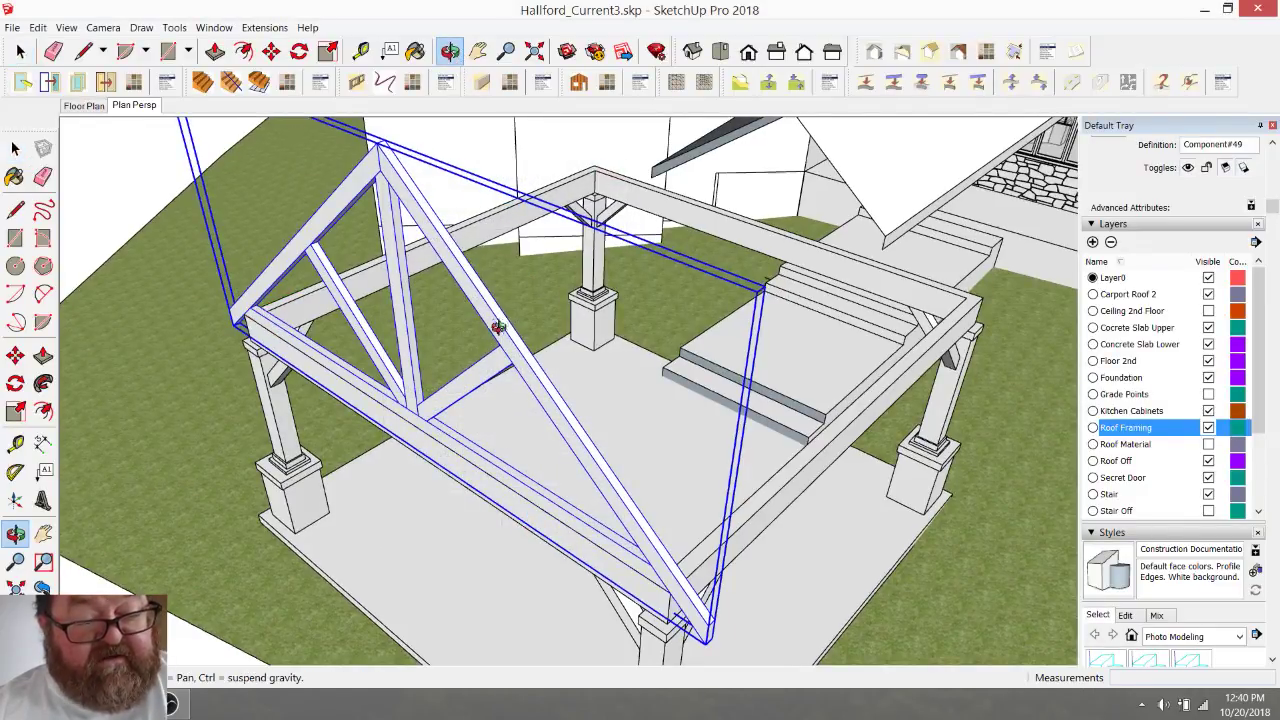
{"action": "left_click_drag", "start_coordinate": [498, 327], "coordinate": [572, 498]}
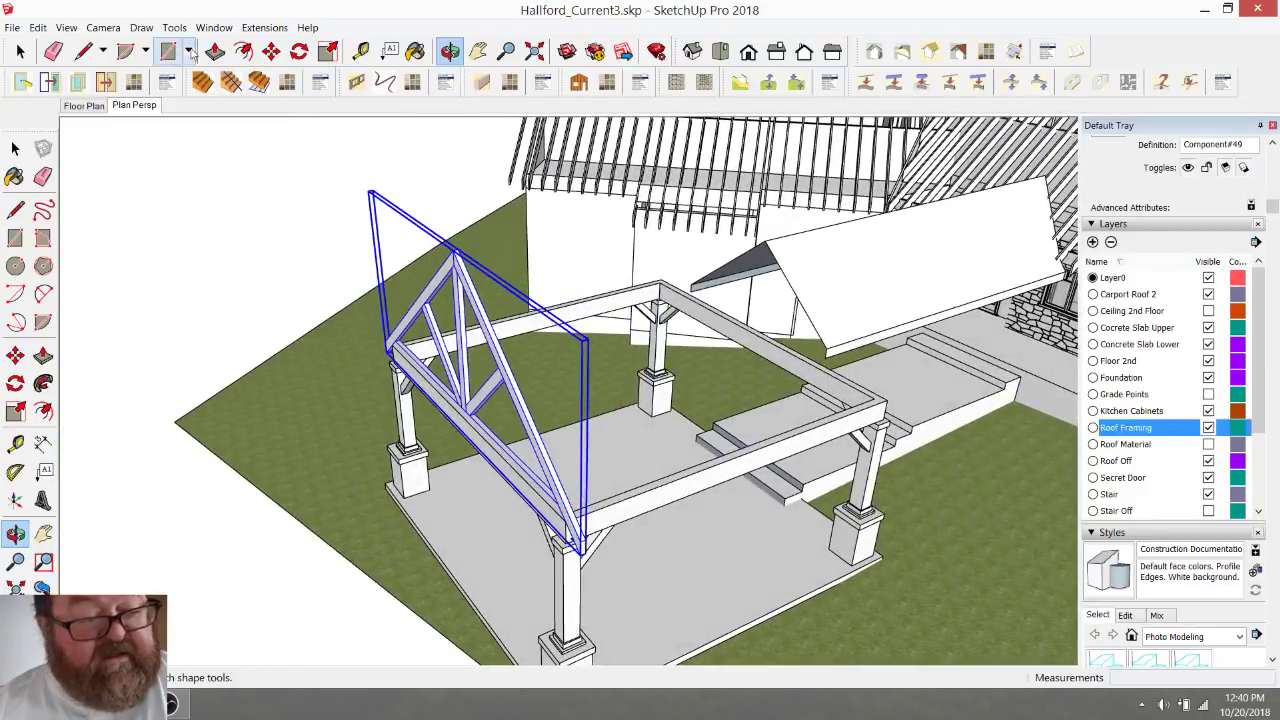
- Copy the gable truss 3' along the side beam and multiply the copy with *8
{"action": "left_click", "coordinate": [271, 54]}
{"action": "scroll", "coordinate": [593, 511], "scroll_direction": "up", "scroll_amount": 3}
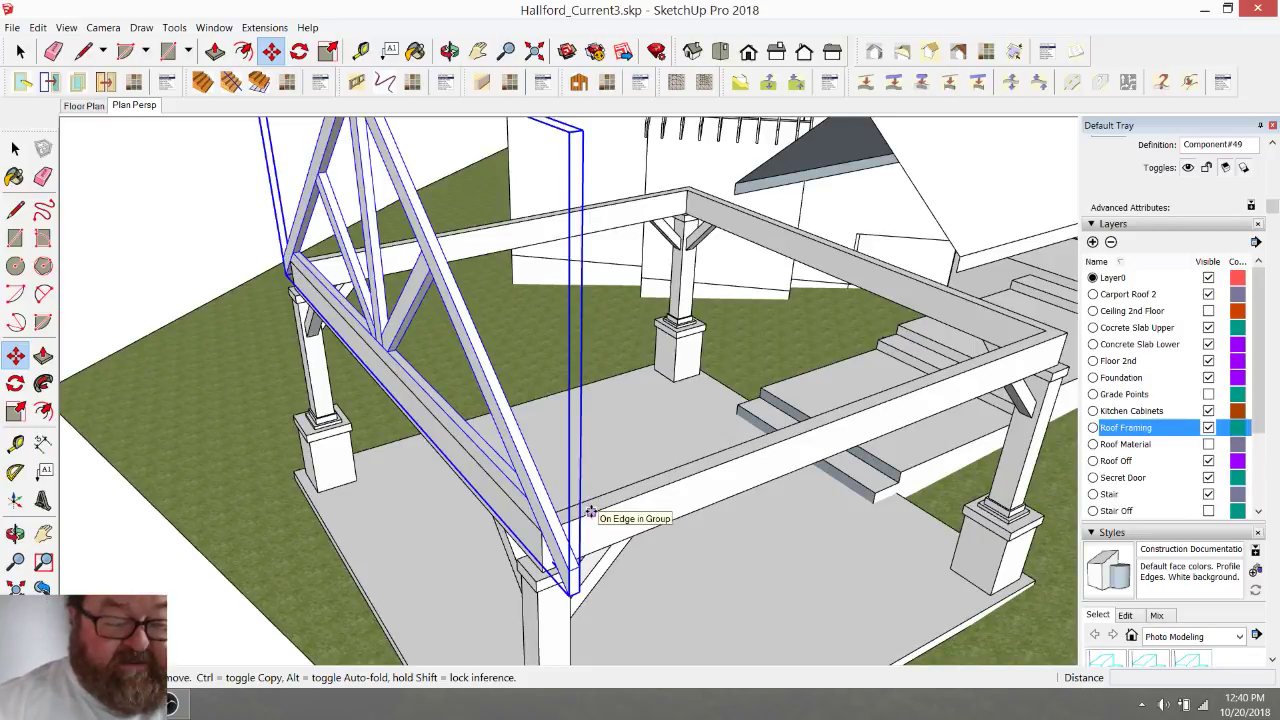
{"action": "left_click", "coordinate": [604, 510]}
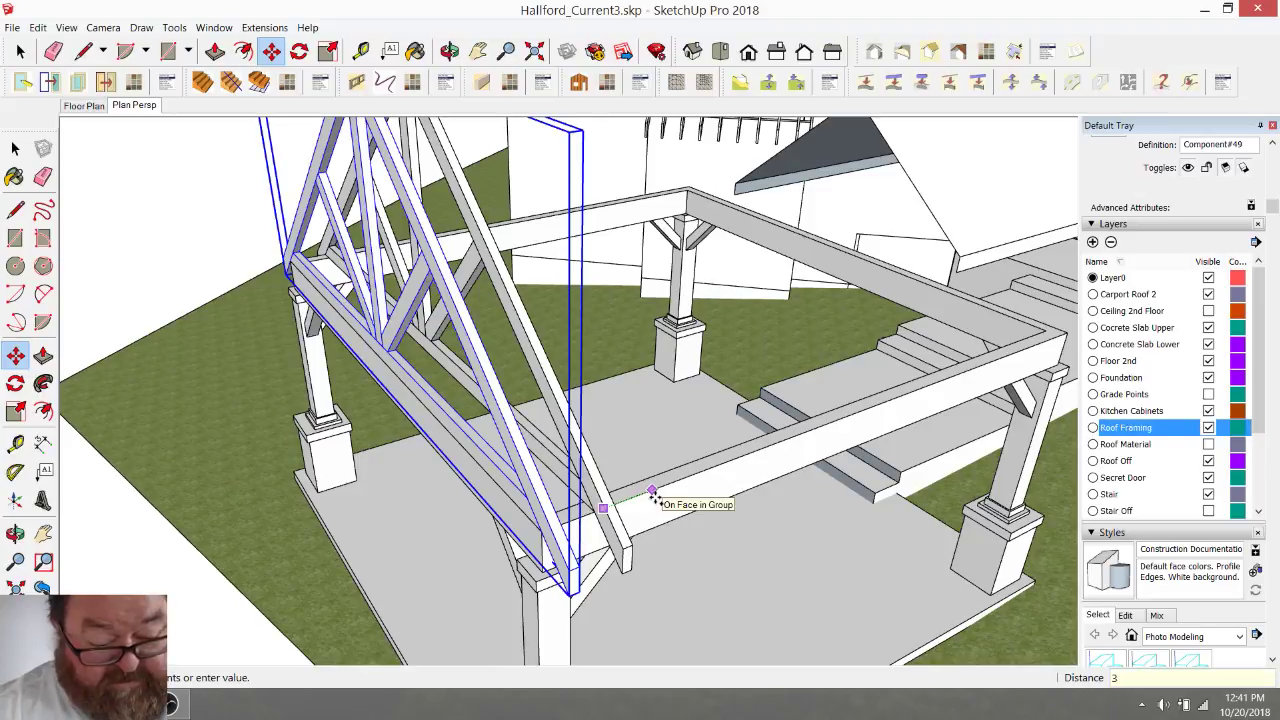
{"action": "key", "text": "Return"}
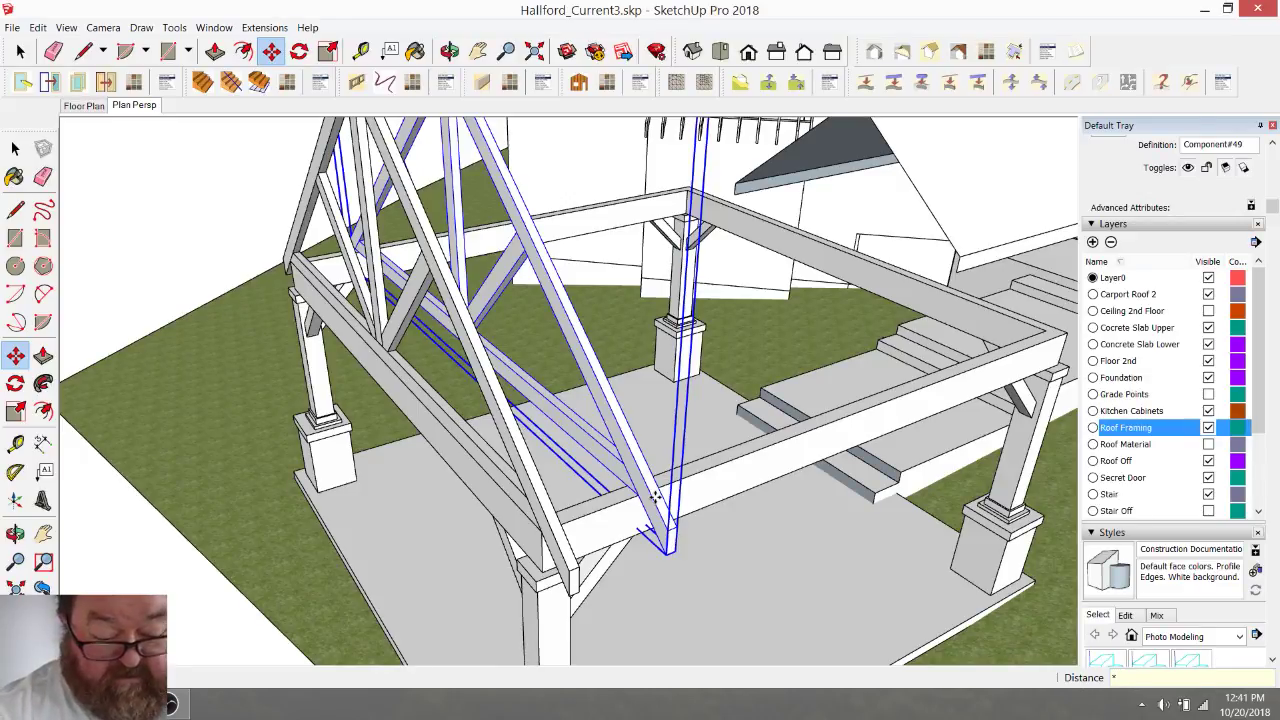
{"action": "key", "text": "Return"}
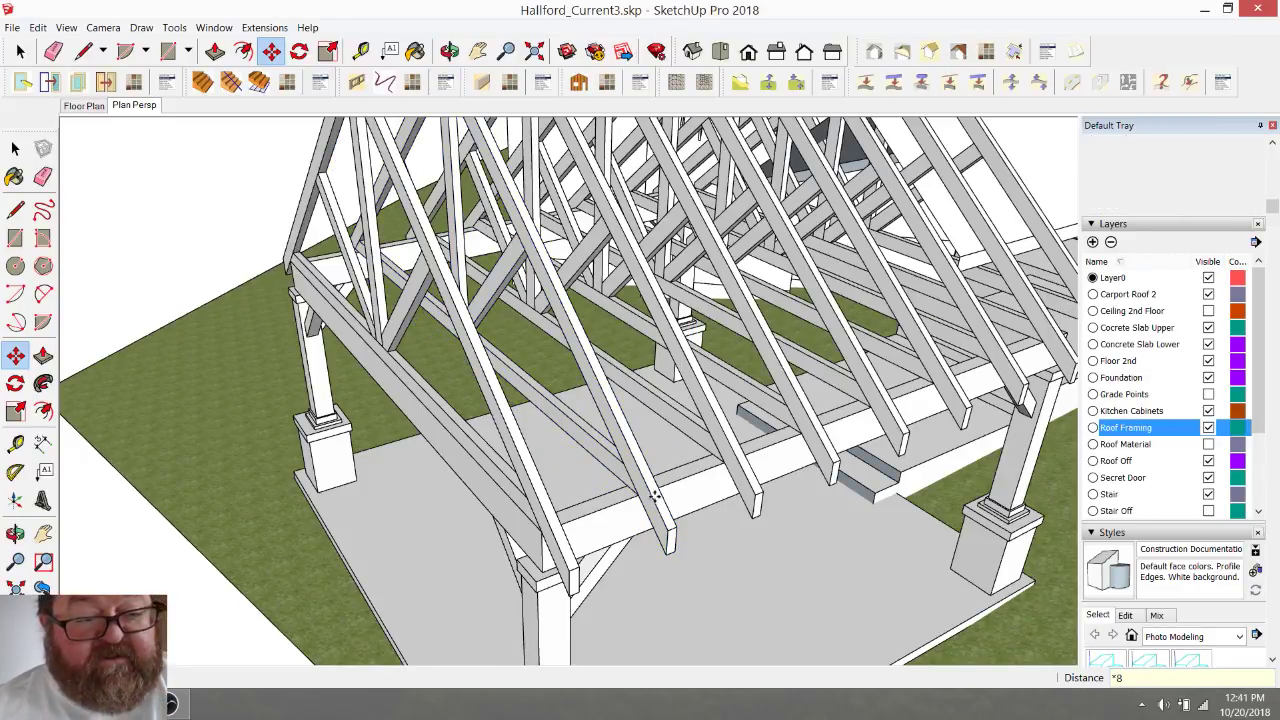
- Delete the surplus truss copy standing beyond the house-side end of the carport beams
{"action": "left_click", "coordinate": [449, 51]}
{"action": "left_click_drag", "start_coordinate": [677, 286], "coordinate": [600, 367]}
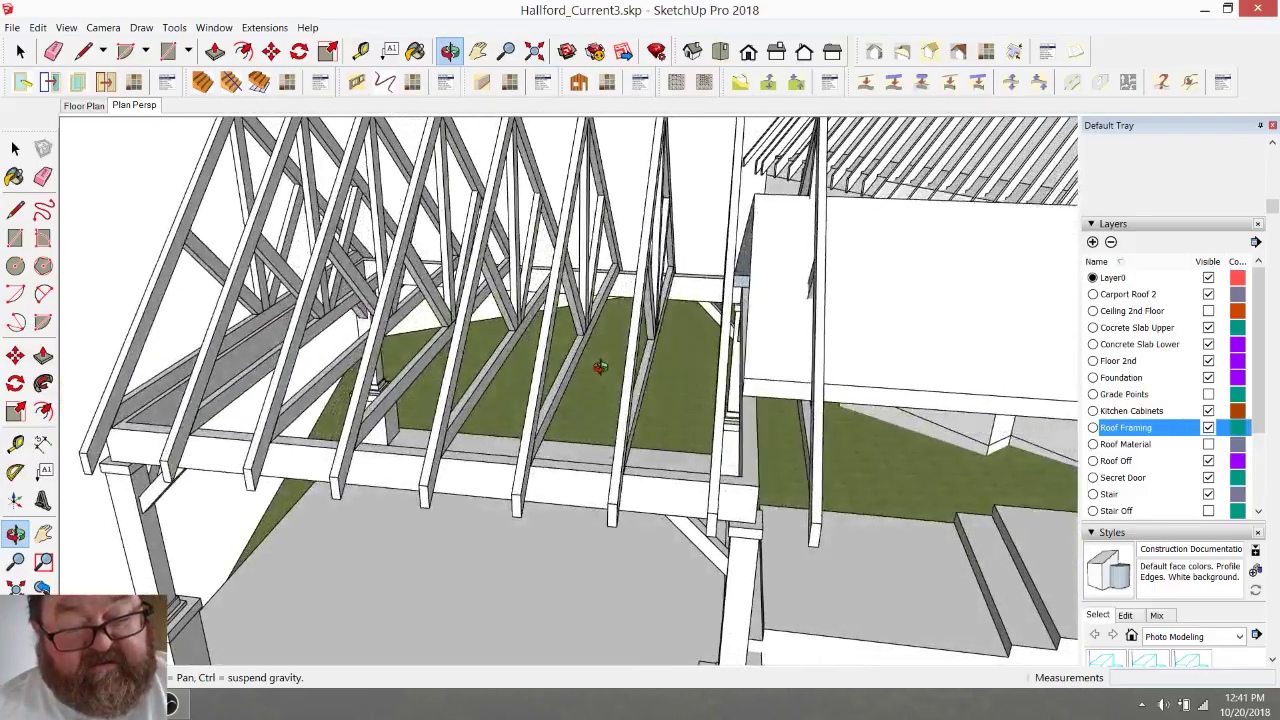
{"action": "left_click", "coordinate": [53, 51]}
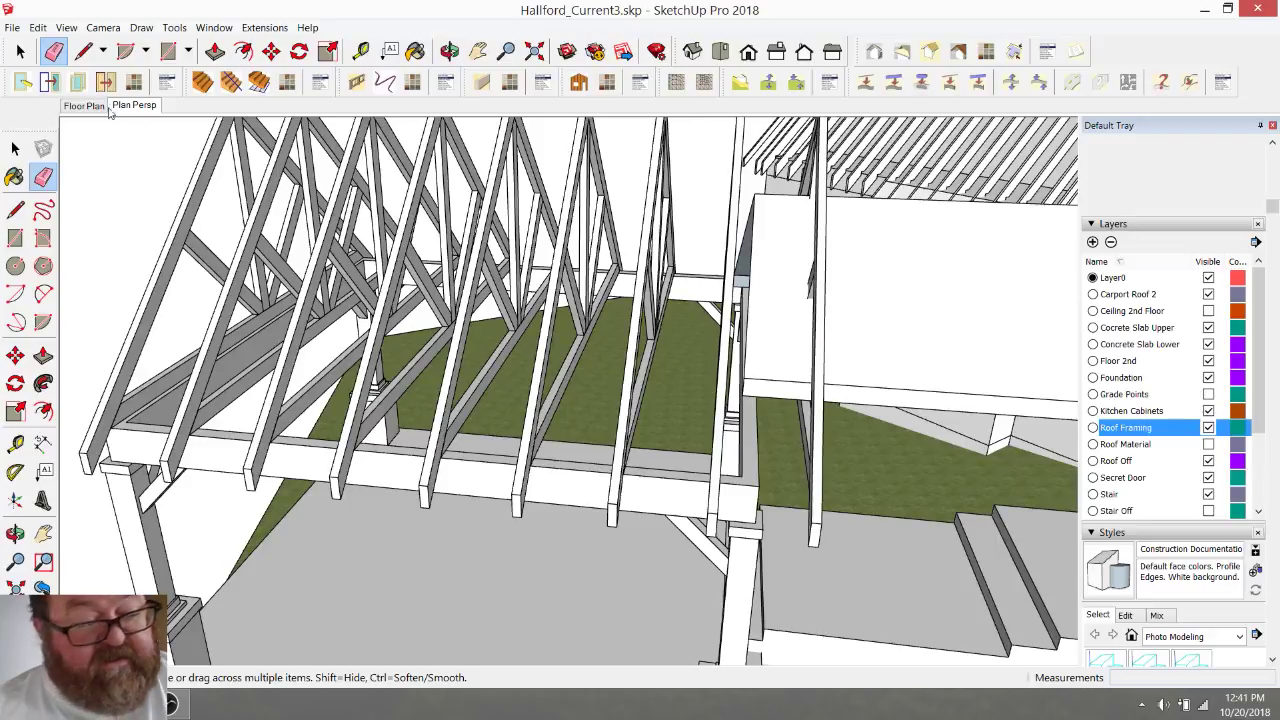
{"action": "left_click", "coordinate": [20, 51]}
{"action": "left_click", "coordinate": [812, 414]}
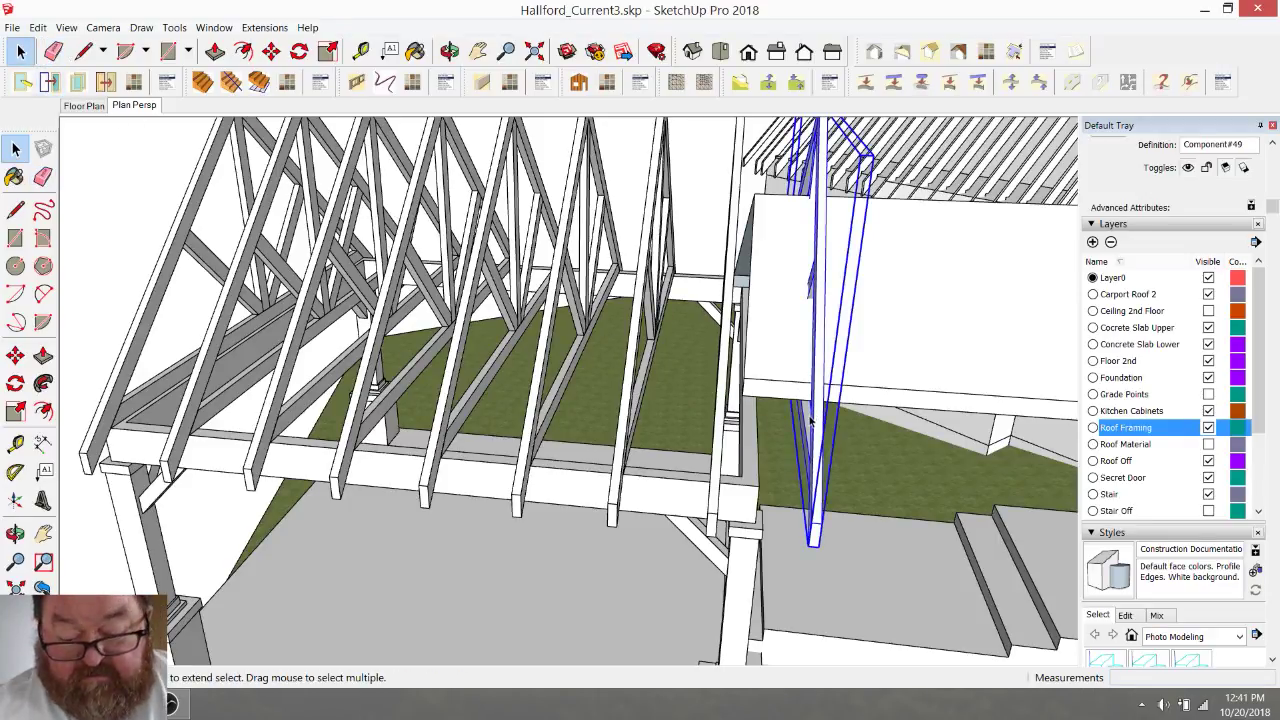
{"action": "key", "text": "Delete"}
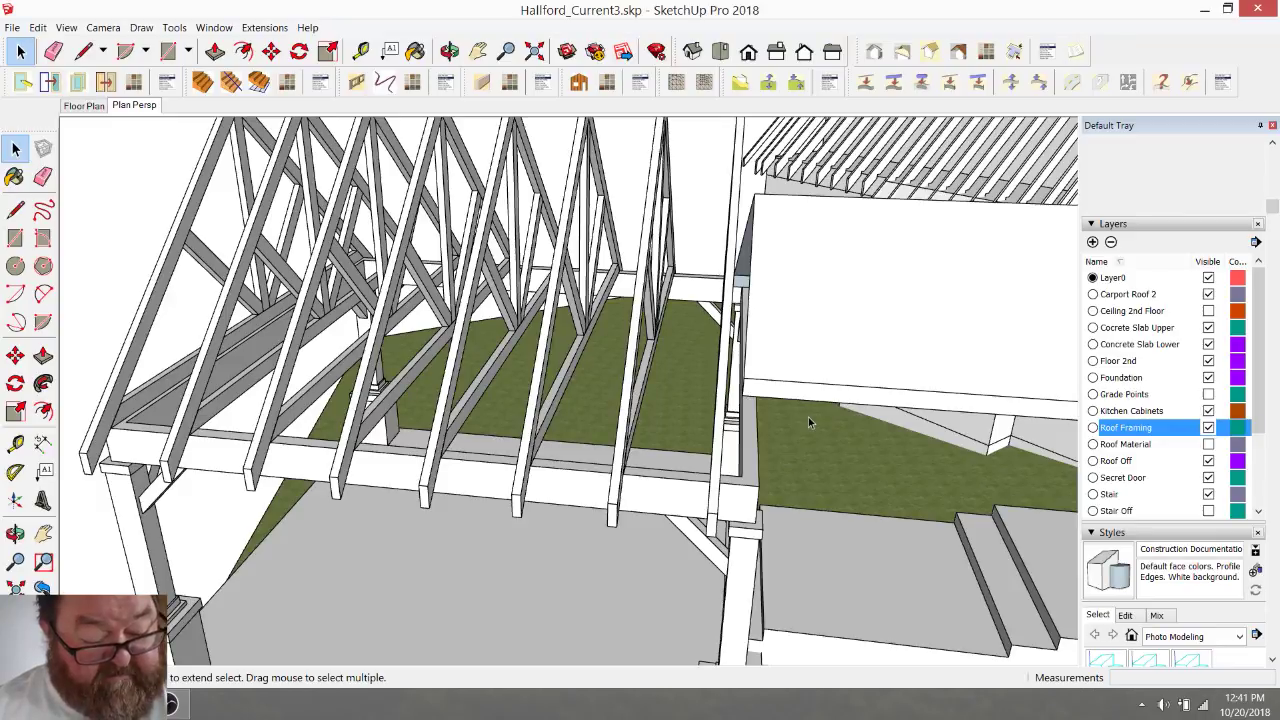
- Undo the truss deletion and the truss array, leaving only the original gable truss
{"action": "key", "text": "ctrl+z"}
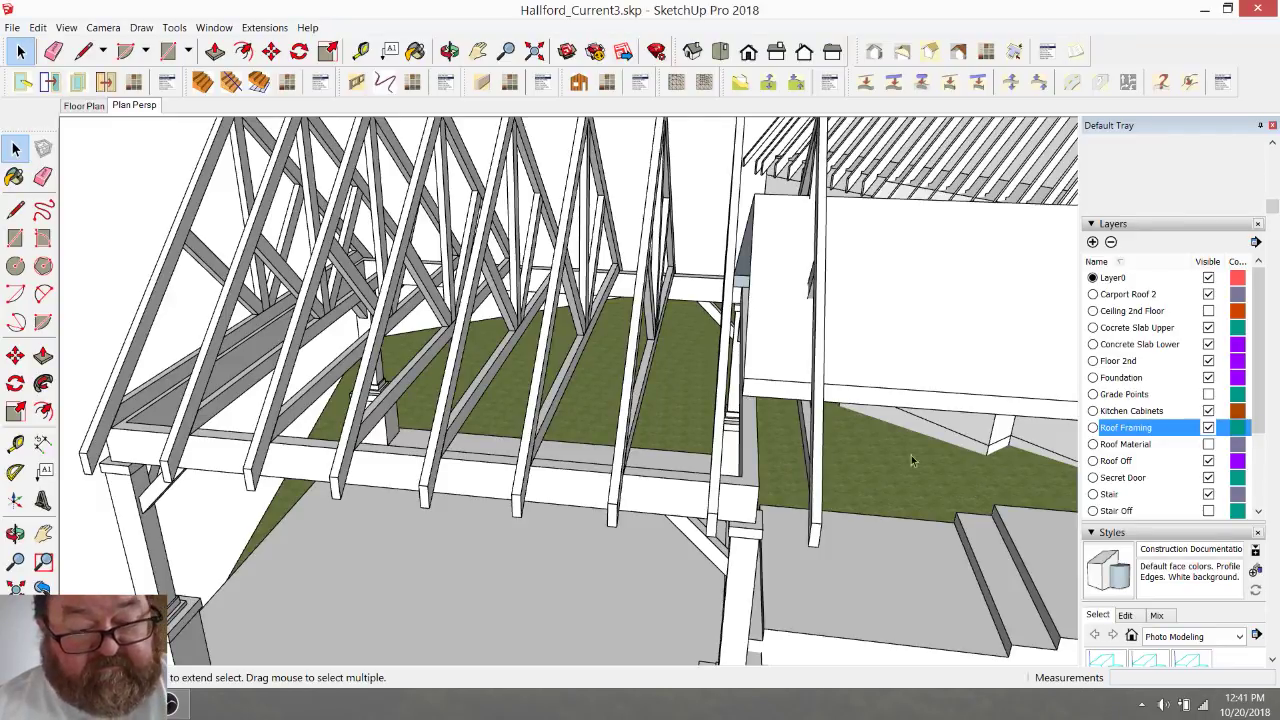
{"action": "key", "text": "ctrl+z"}
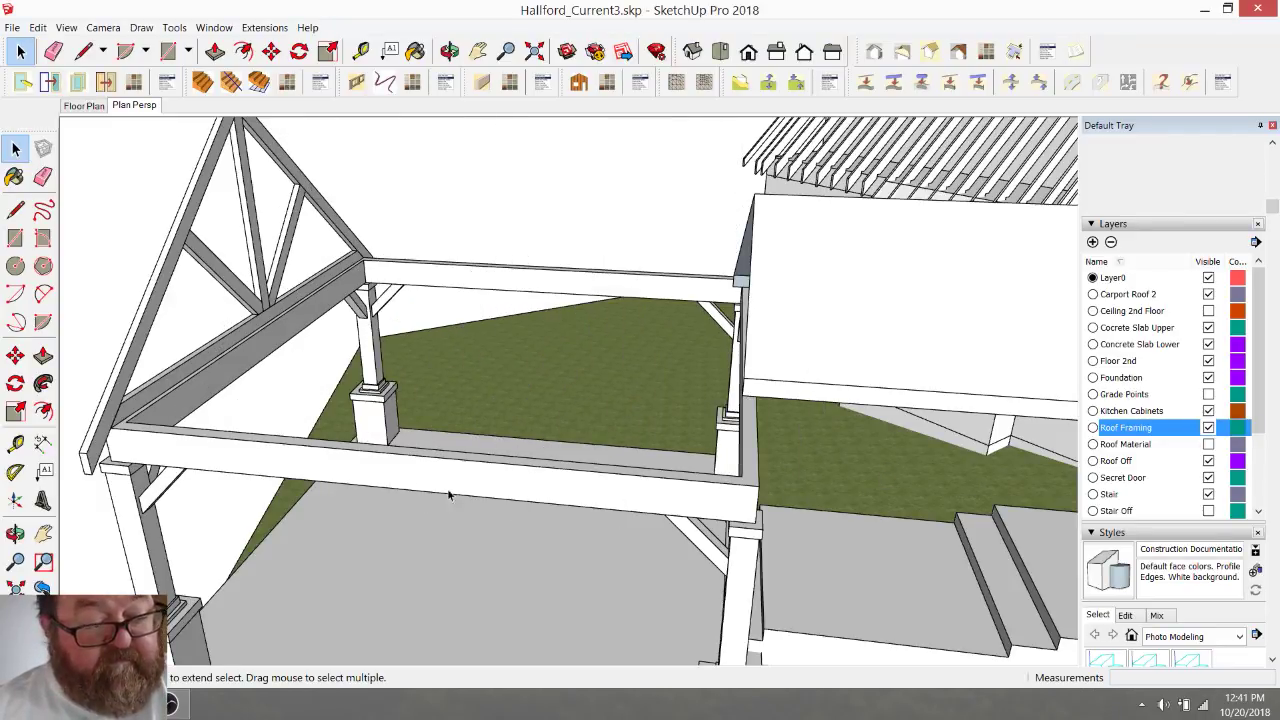
- Switch to the browser to check the YouTube live dashboard, and return to the SketchUp model
{"action": "key", "text": "alt+Tab"}
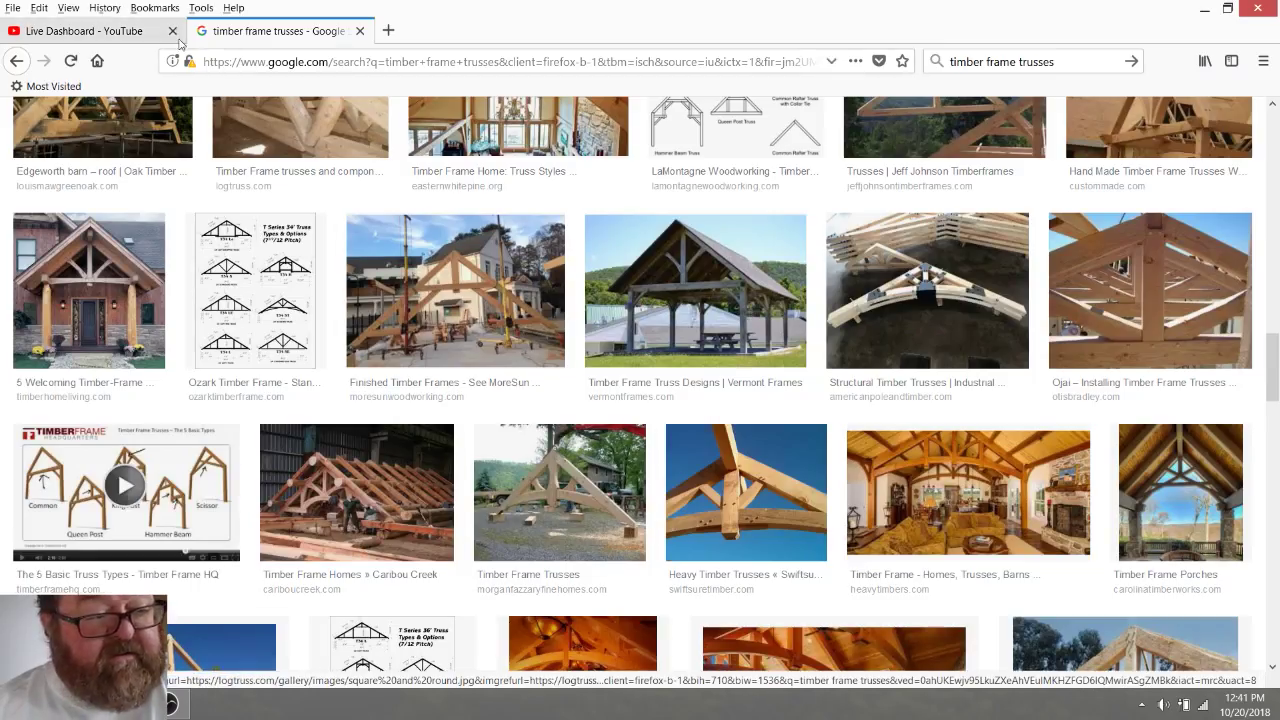
{"action": "left_click", "coordinate": [143, 33]}
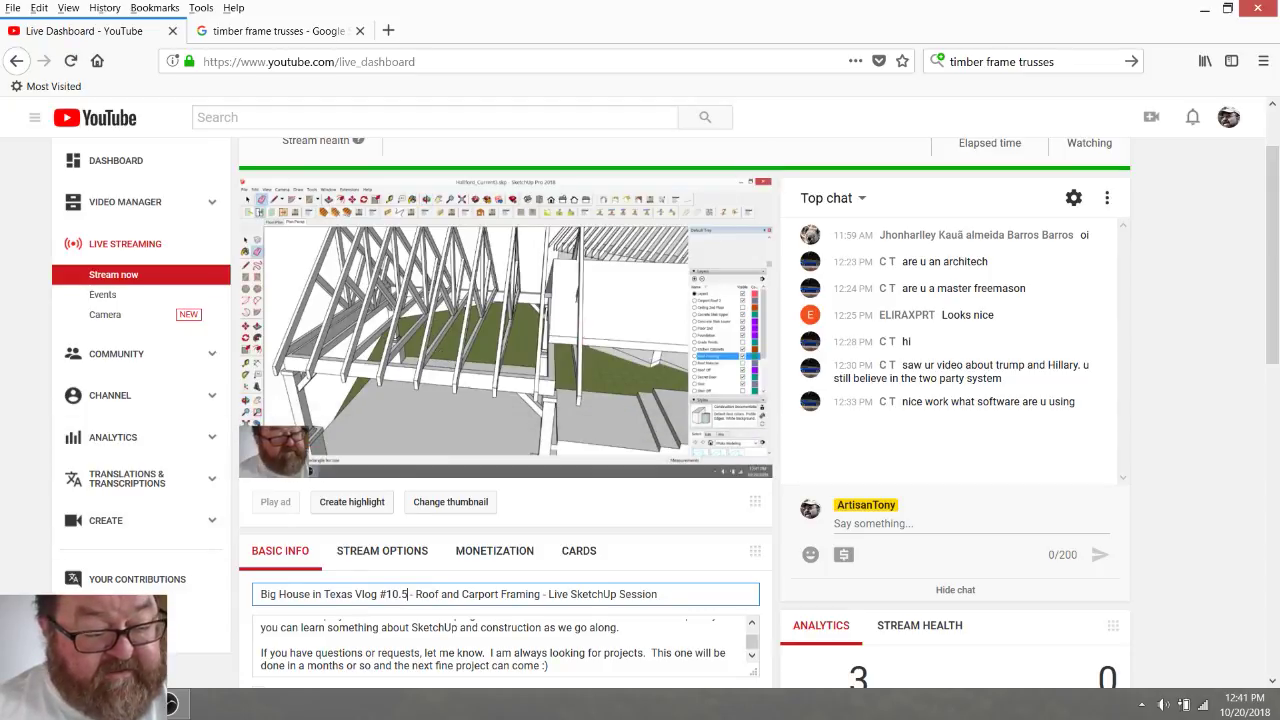
{"action": "mouse_move", "coordinate": [170, 706]}
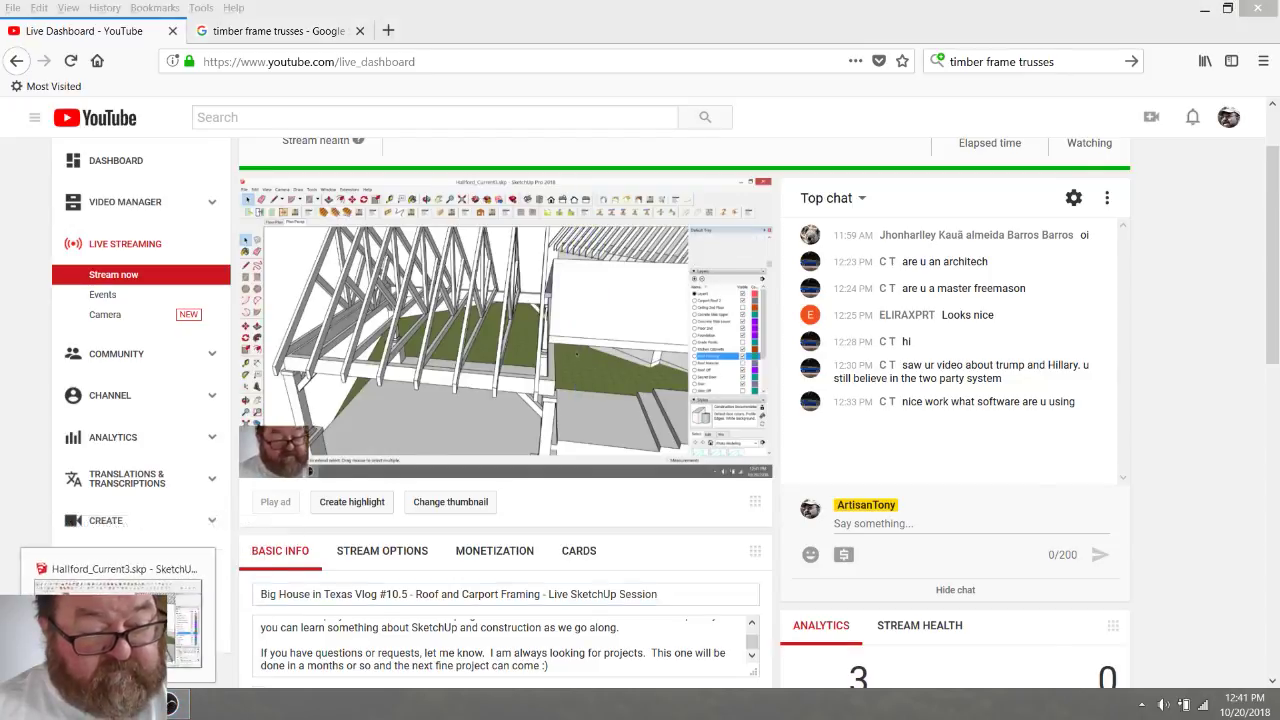
{"action": "left_click", "coordinate": [122, 706]}
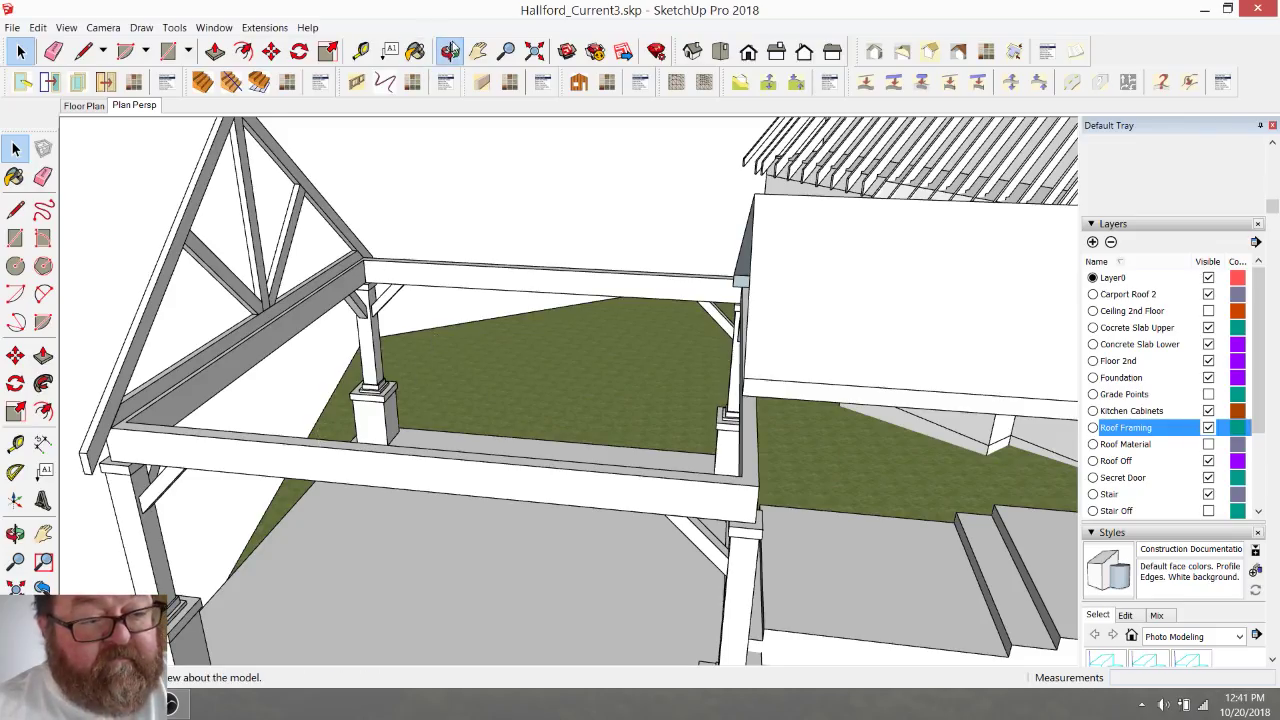
- Measure the length of the carport's side beam from the gable truss end to the house-side end
{"action": "left_click", "coordinate": [449, 51]}
{"action": "left_click_drag", "start_coordinate": [374, 423], "coordinate": [370, 358]}
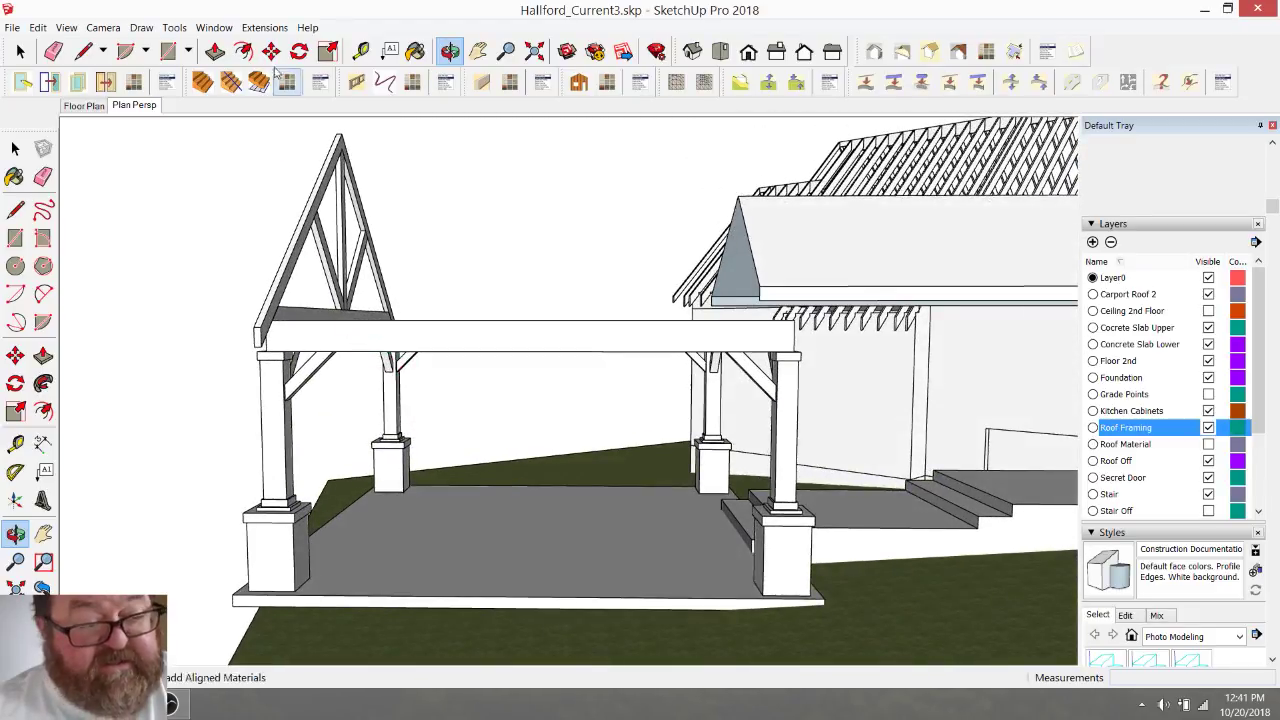
{"action": "left_click", "coordinate": [361, 51]}
{"action": "scroll", "coordinate": [323, 337], "scroll_direction": "up", "scroll_amount": 5}
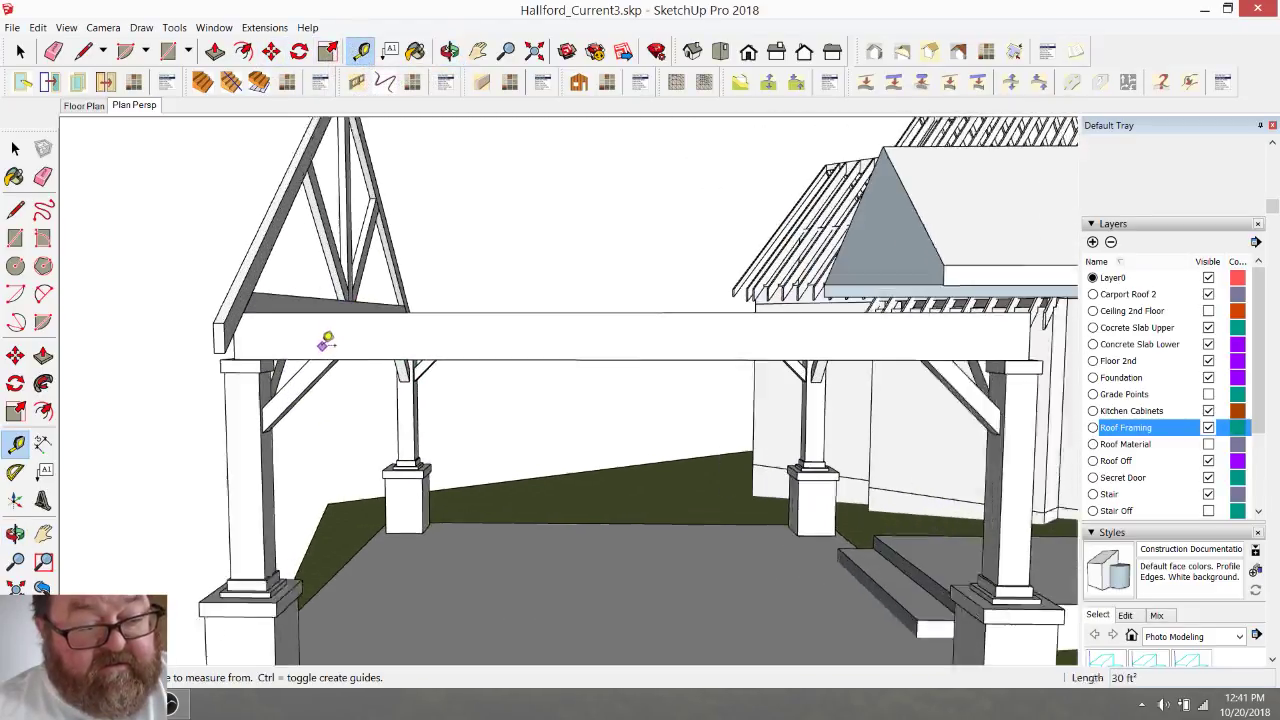
{"action": "left_click", "coordinate": [228, 344]}
{"action": "scroll", "coordinate": [238, 347], "scroll_direction": "down", "scroll_amount": 4}
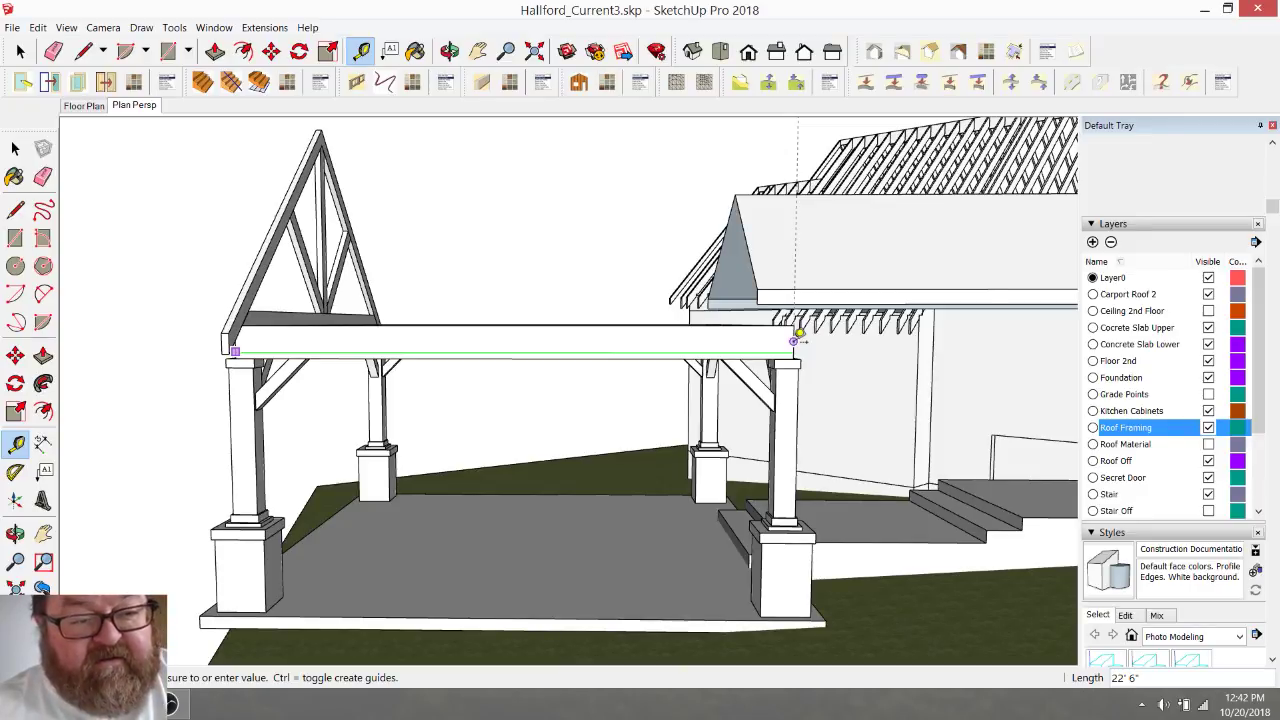
- Draw a line along the full length of the side beam's outer face, slightly above its lower edge
{"action": "key", "text": "o"}
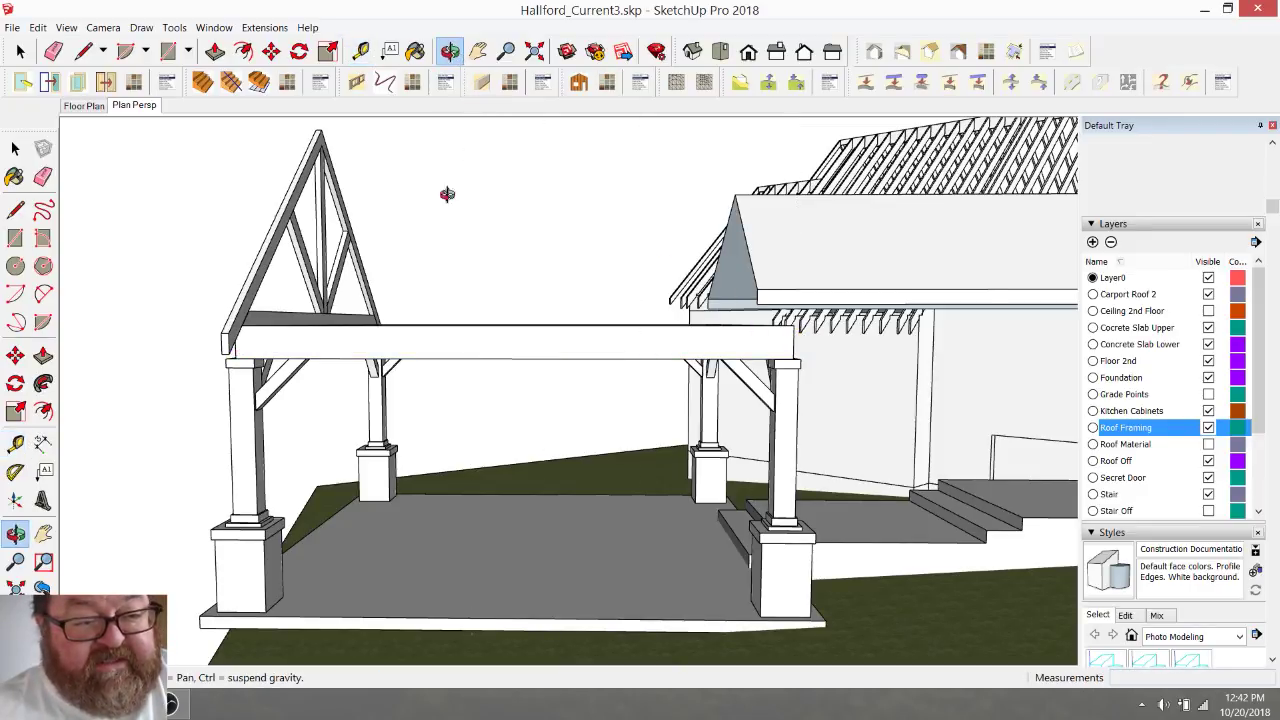
{"action": "left_click_drag", "start_coordinate": [446, 194], "coordinate": [411, 414]}
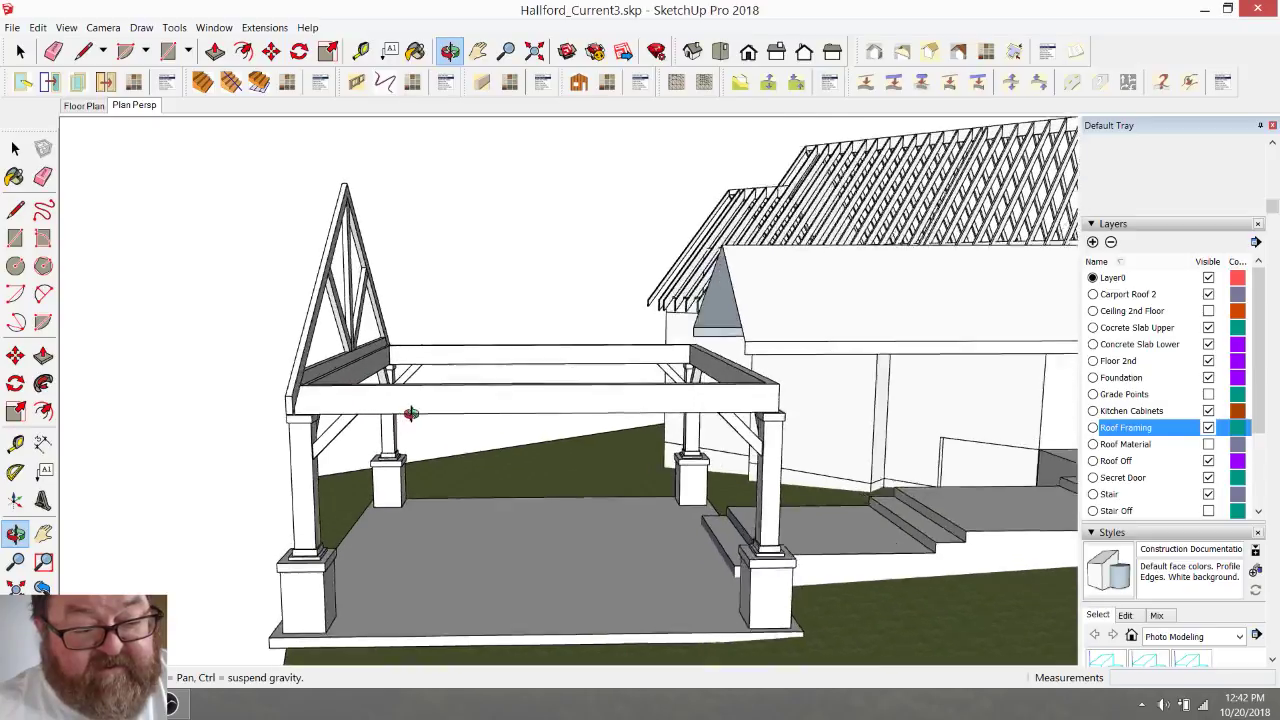
{"action": "scroll", "coordinate": [411, 410], "scroll_direction": "up", "scroll_amount": 5}
{"action": "scroll", "coordinate": [390, 362], "scroll_direction": "down", "scroll_amount": 4}
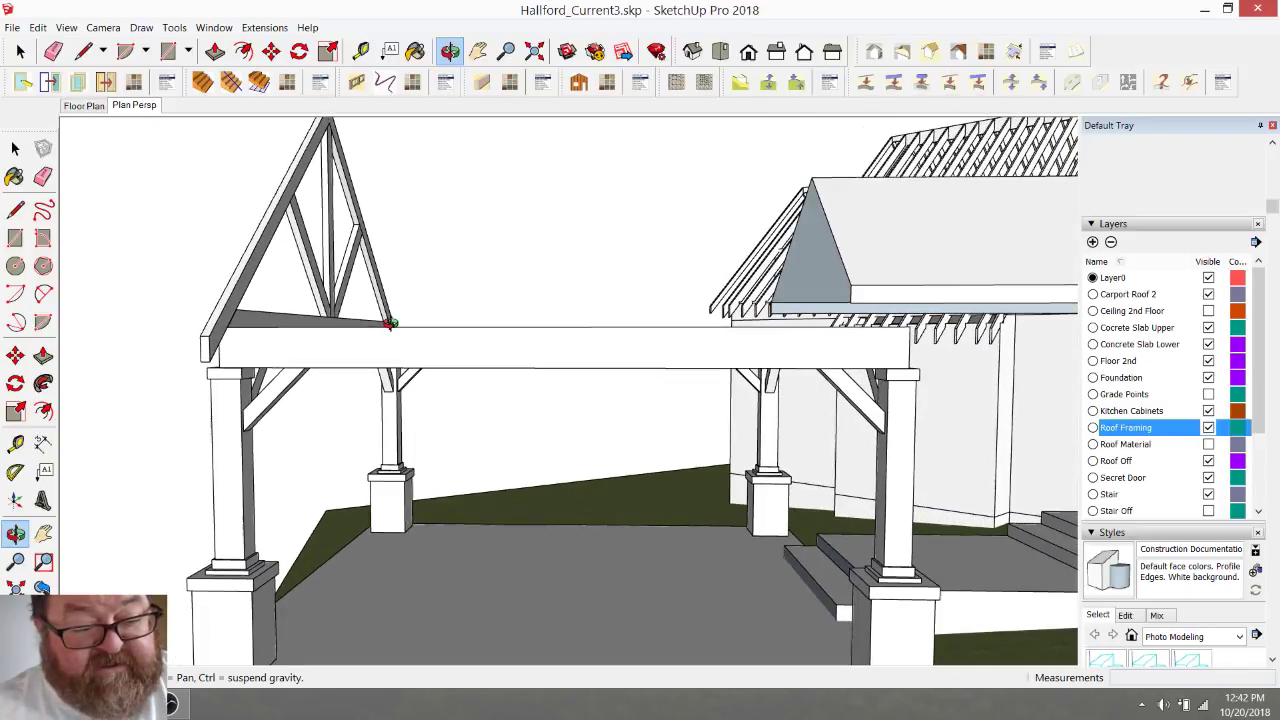
{"action": "mouse_move", "coordinate": [401, 363]}
{"action": "left_mouse_down"}
{"action": "mouse_move", "coordinate": [409, 471]}
{"action": "mouse_move", "coordinate": [551, 437]}
{"action": "mouse_move", "coordinate": [486, 457]}
{"action": "mouse_move", "coordinate": [423, 449]}
{"action": "mouse_move", "coordinate": [390, 470]}
{"action": "left_mouse_up"}
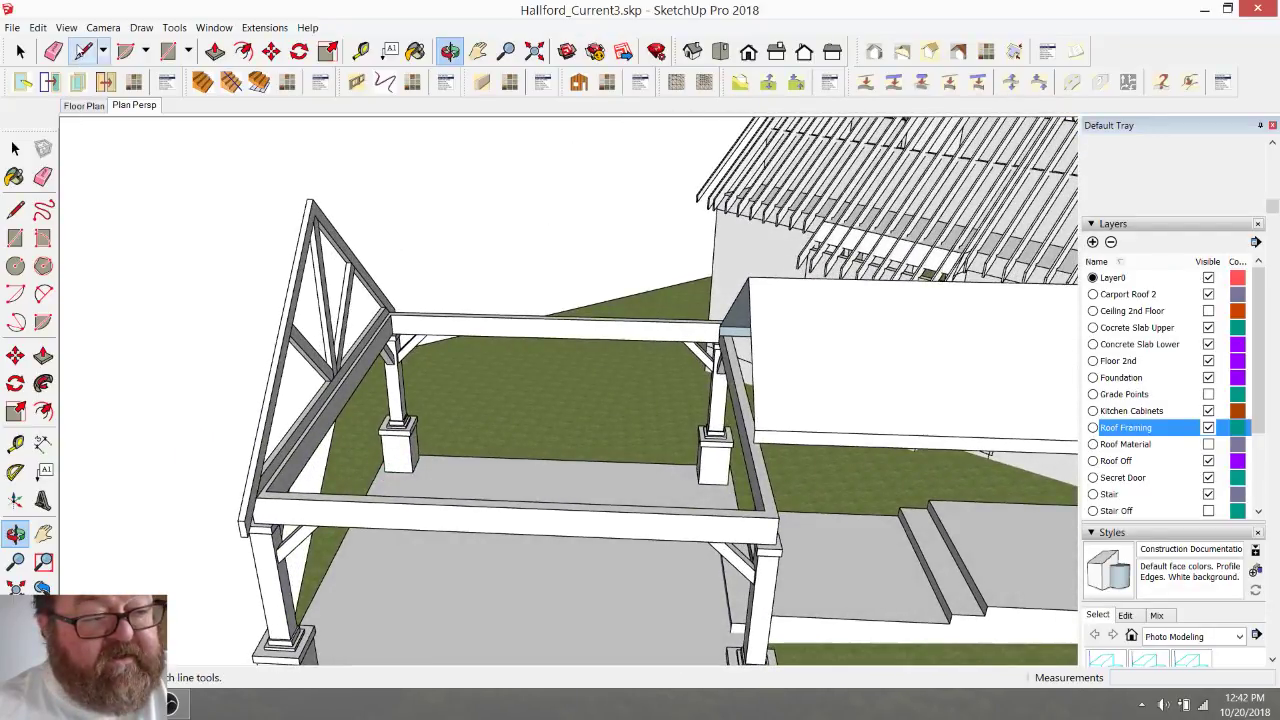
{"action": "left_click", "coordinate": [83, 51]}
{"action": "scroll", "coordinate": [342, 147], "scroll_direction": "up", "scroll_amount": 2}
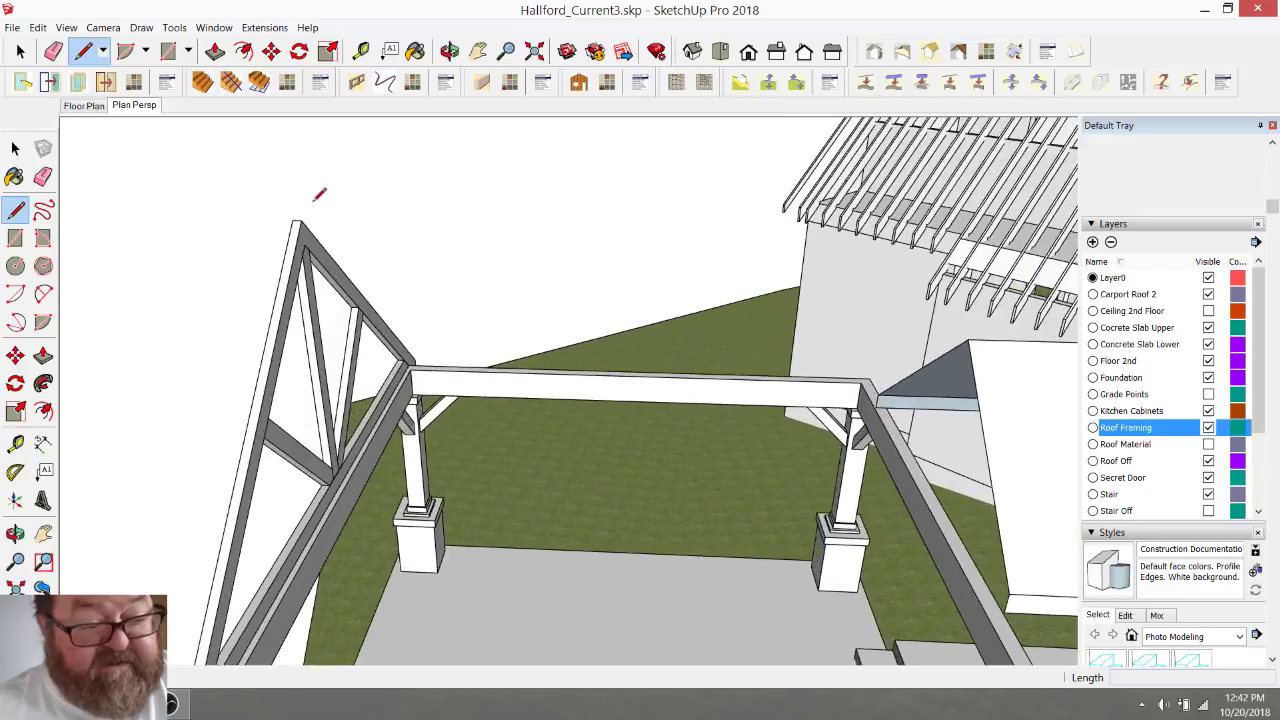
{"action": "scroll", "coordinate": [314, 214], "scroll_direction": "down", "scroll_amount": 2}
{"action": "scroll", "coordinate": [287, 511], "scroll_direction": "up", "scroll_amount": 2}
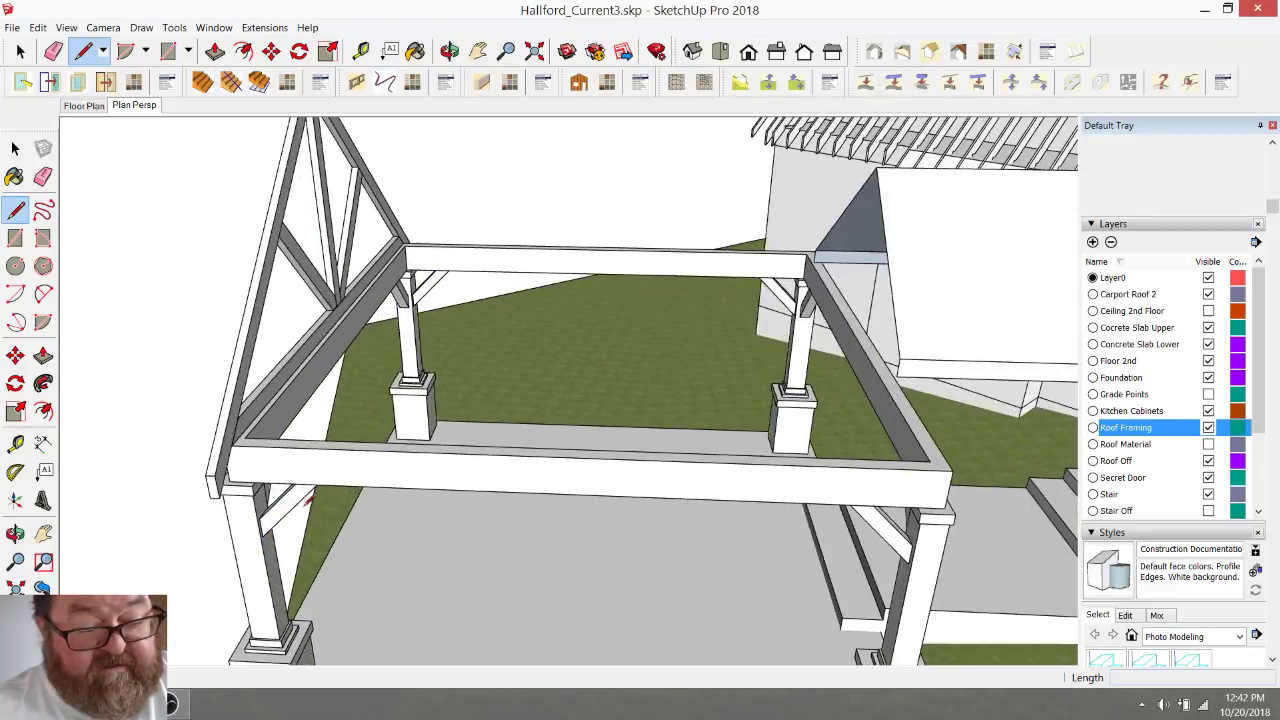
{"action": "left_click", "coordinate": [449, 51]}
{"action": "mouse_move", "coordinate": [437, 396]}
{"action": "left_mouse_down"}
{"action": "mouse_move", "coordinate": [450, 320]}
{"action": "mouse_move", "coordinate": [410, 318]}
{"action": "left_mouse_up"}
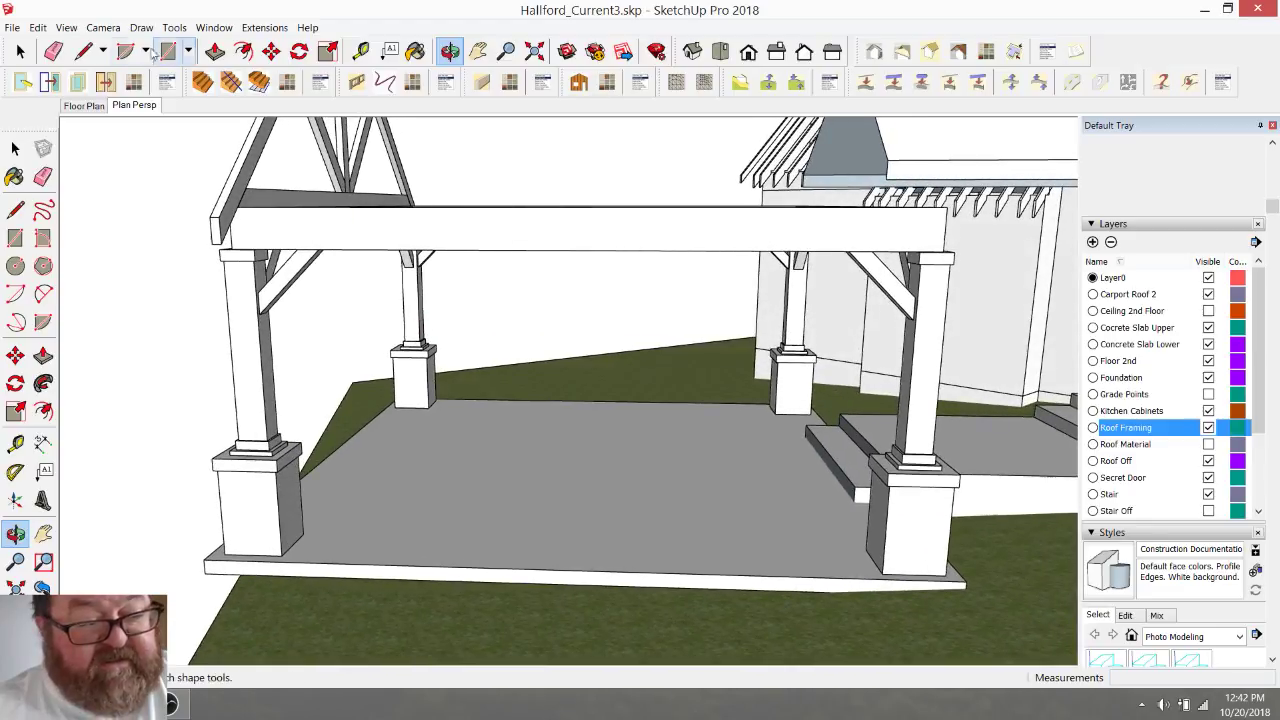
{"action": "left_click", "coordinate": [83, 51]}
{"action": "left_click", "coordinate": [232, 236]}
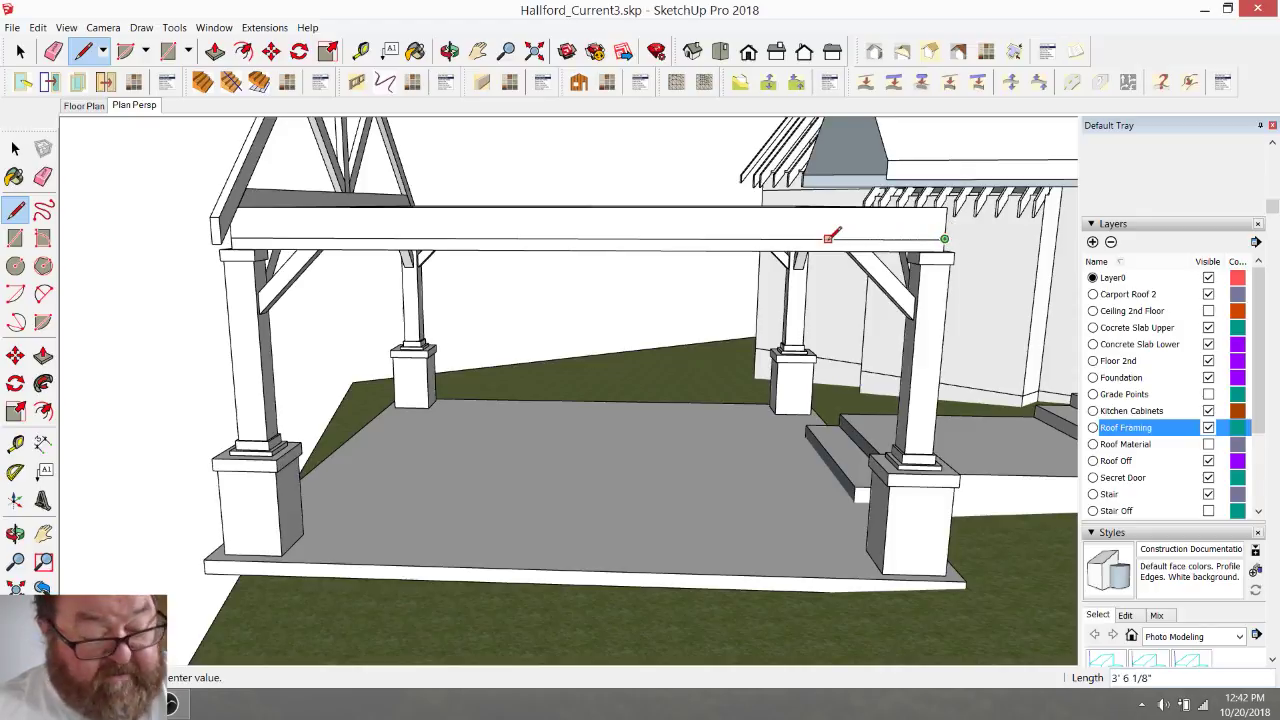
{"action": "key", "text": "Escape"}
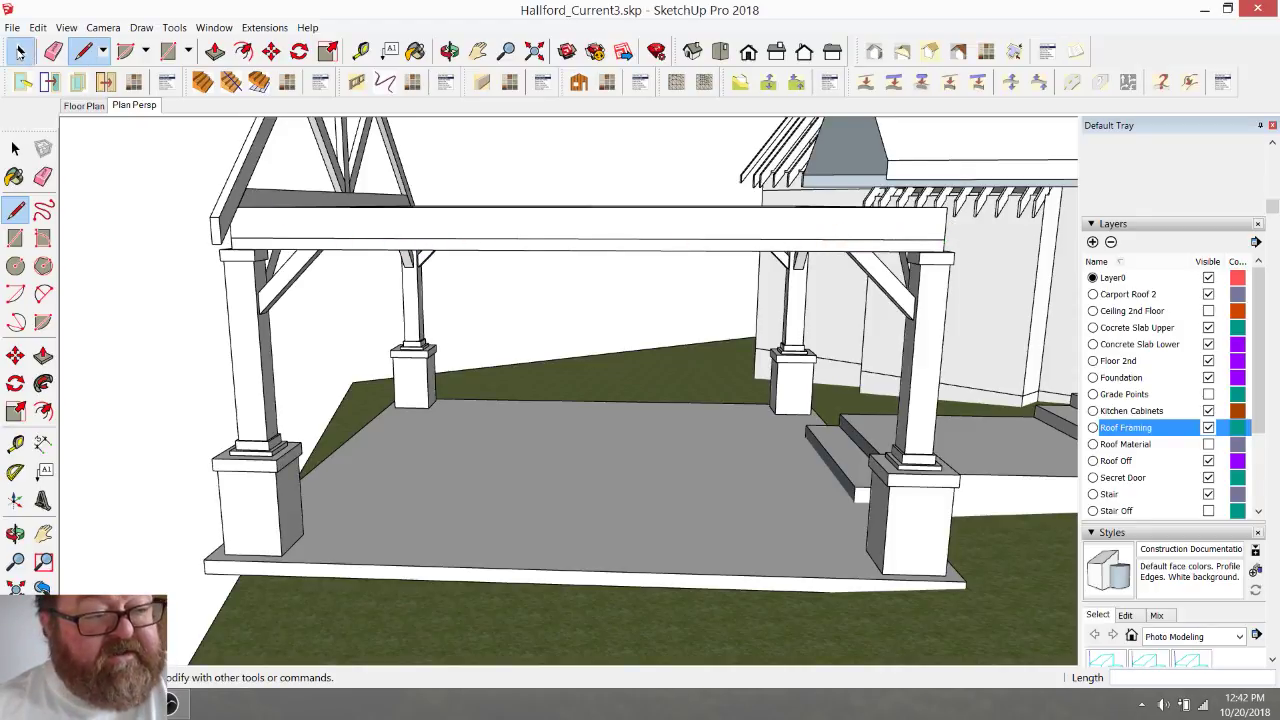
- Place a guide on the side beam's outer face, offset 1.75" inward from its gable truss end
{"action": "left_click", "coordinate": [20, 51]}
{"action": "left_click", "coordinate": [403, 240]}
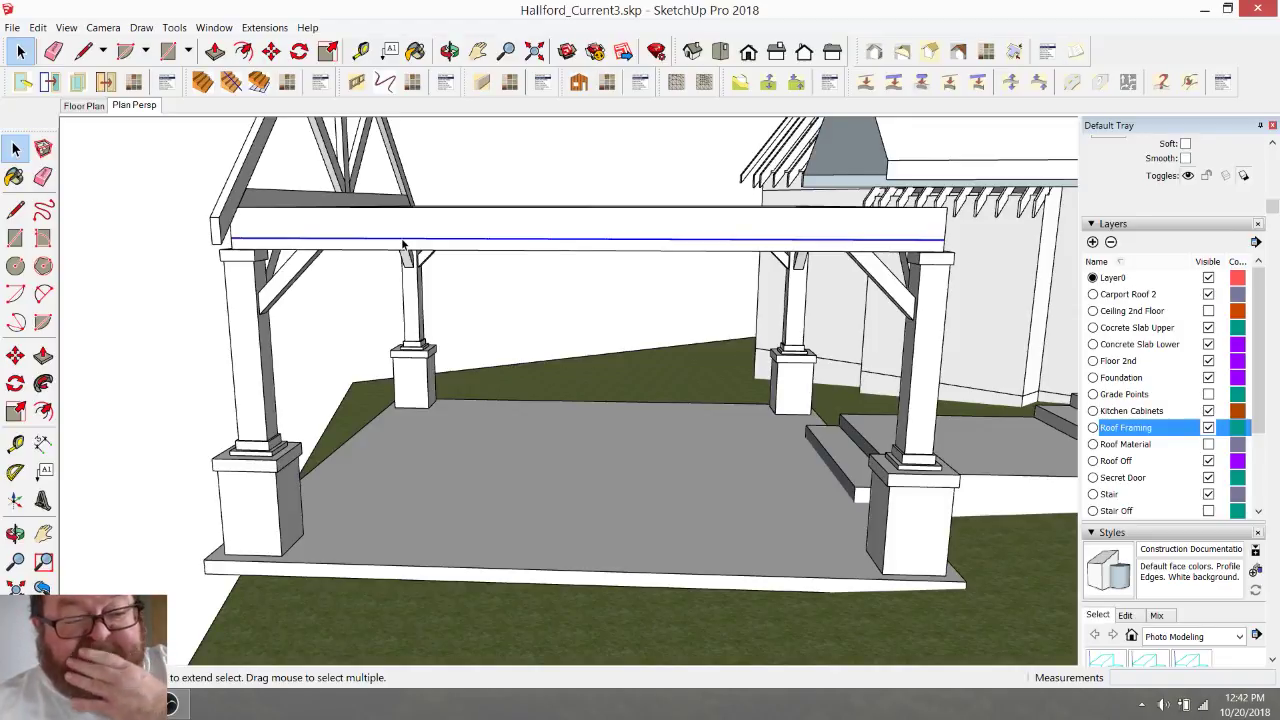
{"action": "scroll", "coordinate": [278, 241], "scroll_direction": "up", "scroll_amount": 5}
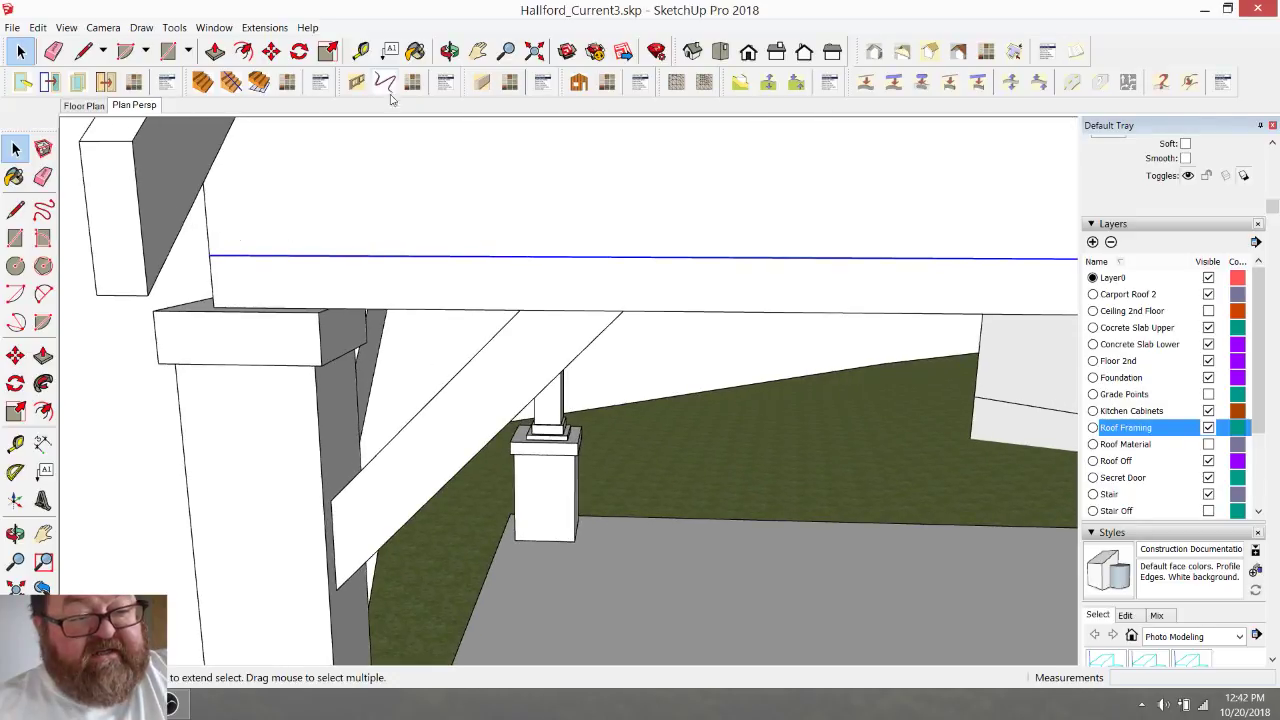
{"action": "left_click", "coordinate": [361, 51]}
{"action": "left_click", "coordinate": [207, 231]}
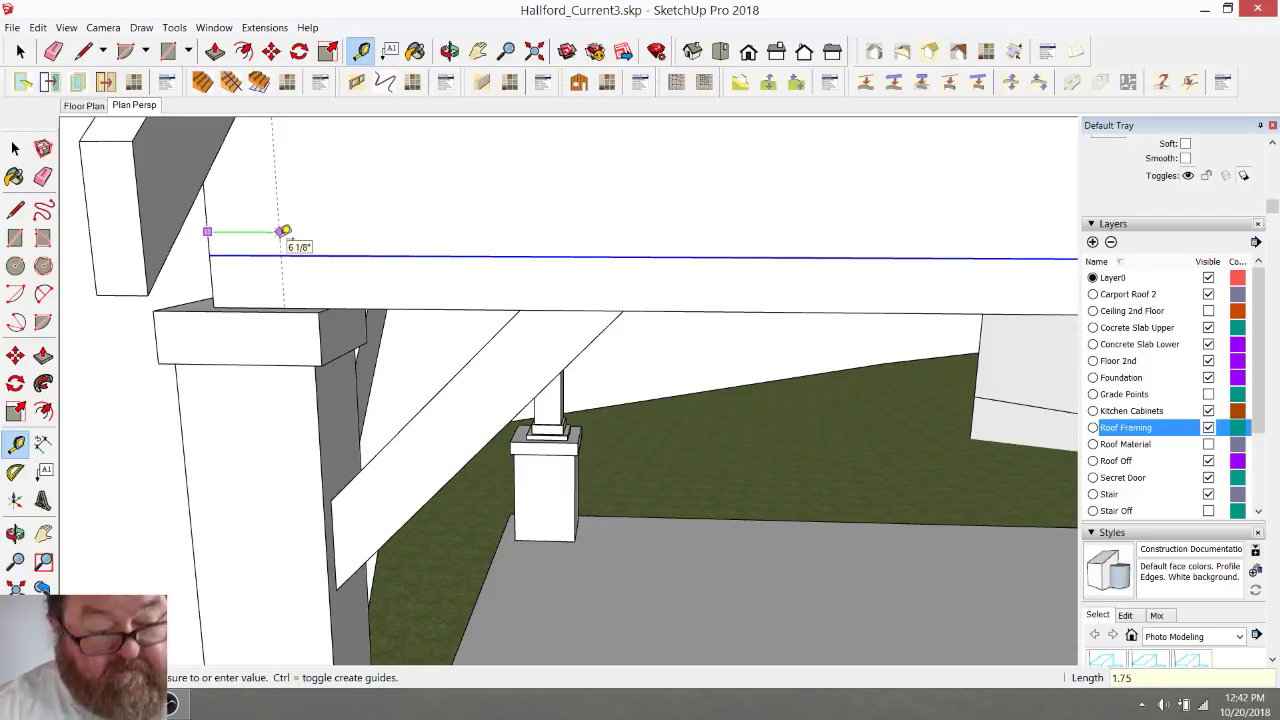
{"action": "key", "text": "Return"}
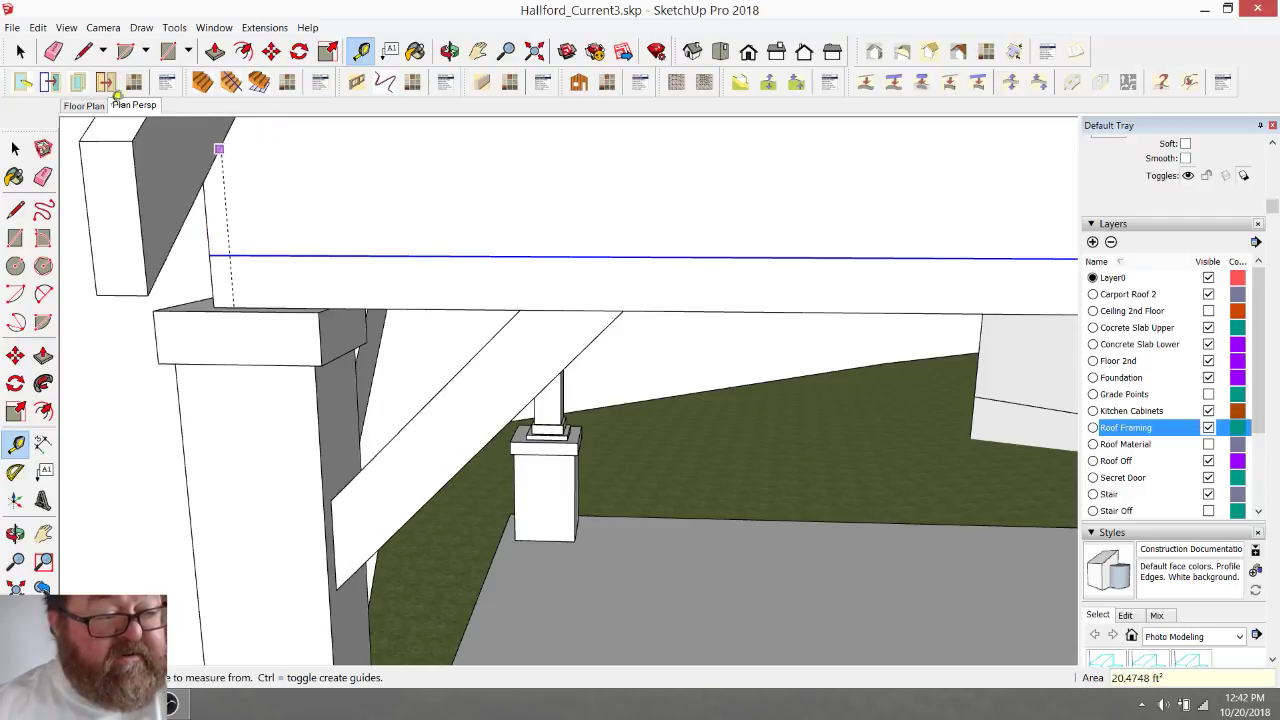
- Split the beam line at the guide and erase only the short segment at the truss end, undoing any excess erasing
{"action": "key", "text": "l"}
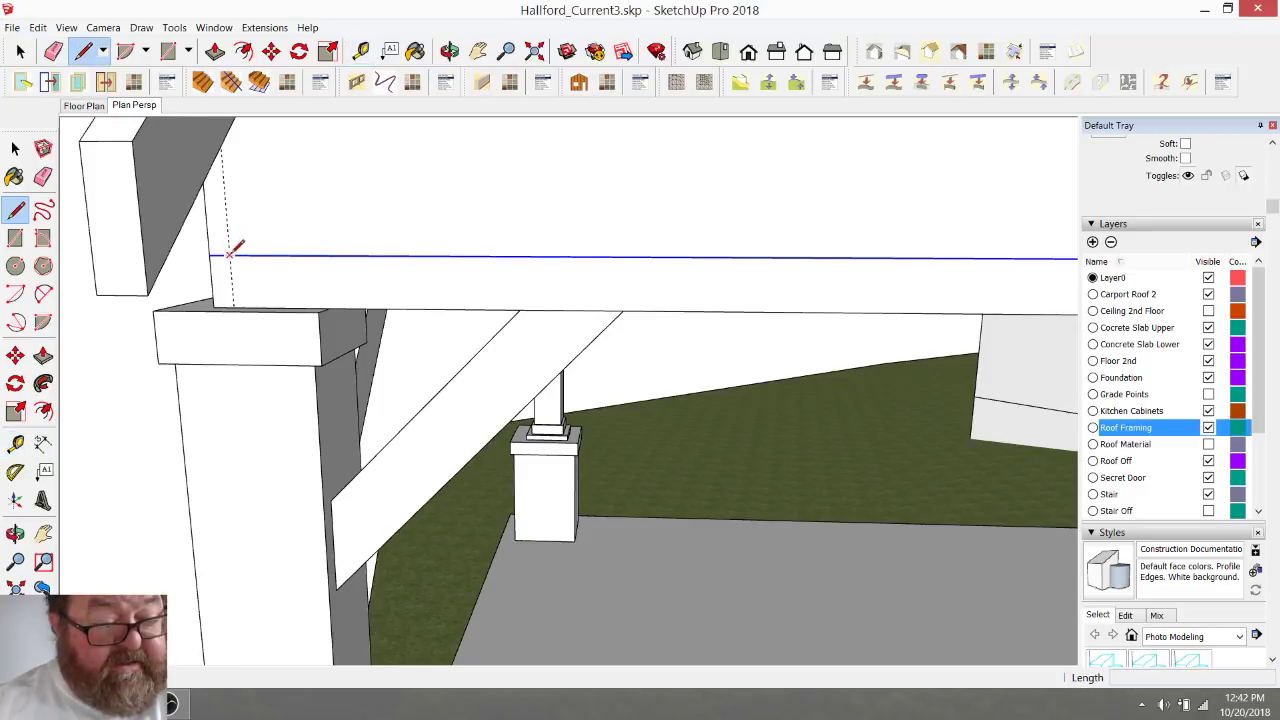
{"action": "left_click", "coordinate": [54, 51]}
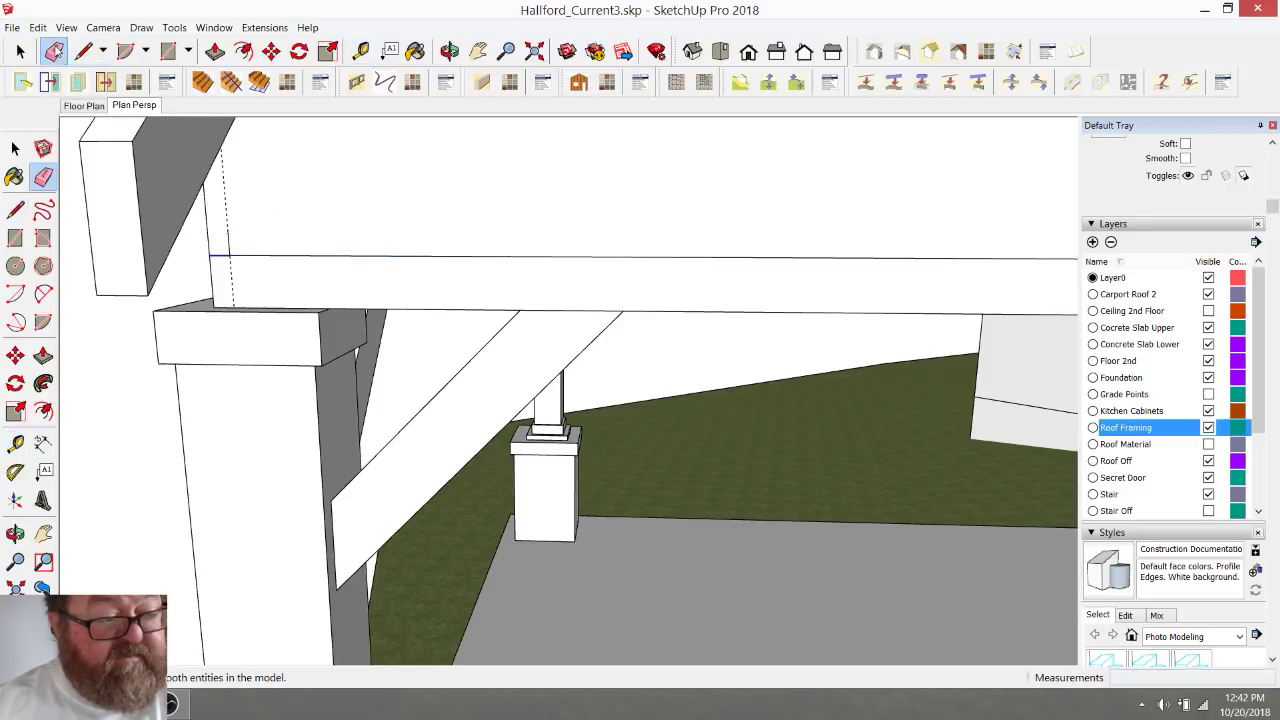
{"action": "left_click_drag", "start_coordinate": [233, 230], "coordinate": [225, 254]}
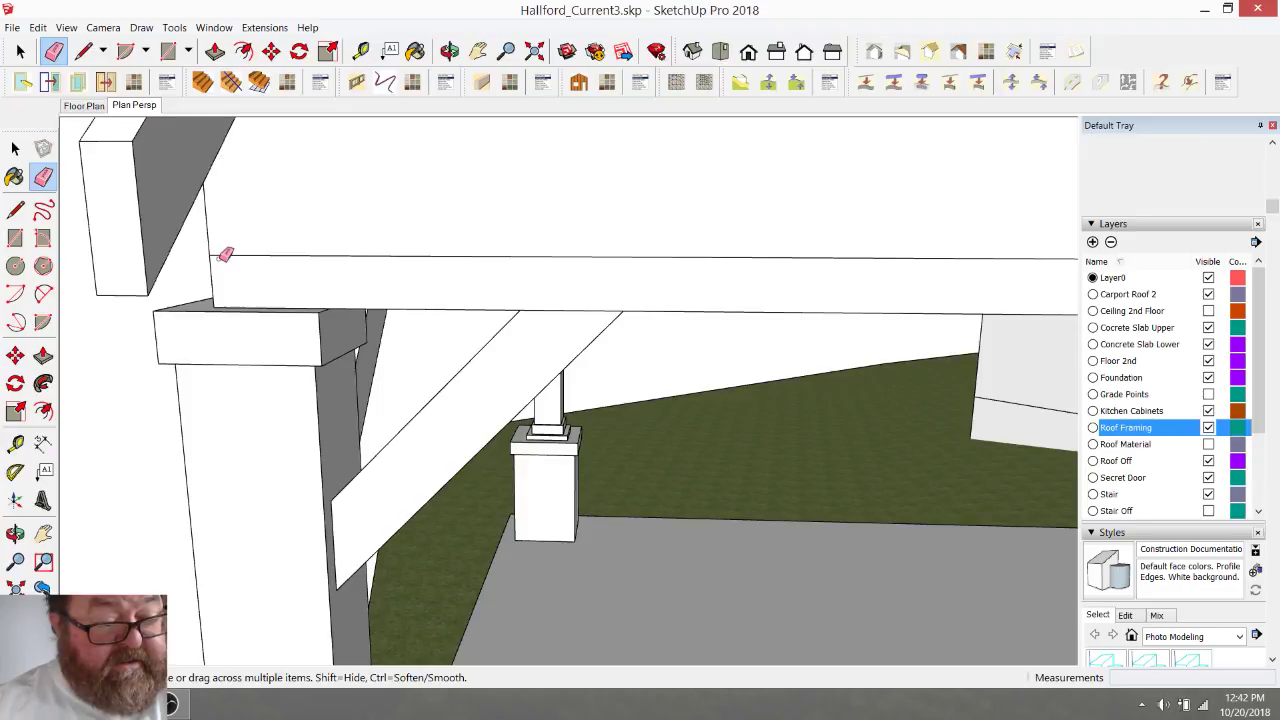
{"action": "left_click", "coordinate": [225, 256]}
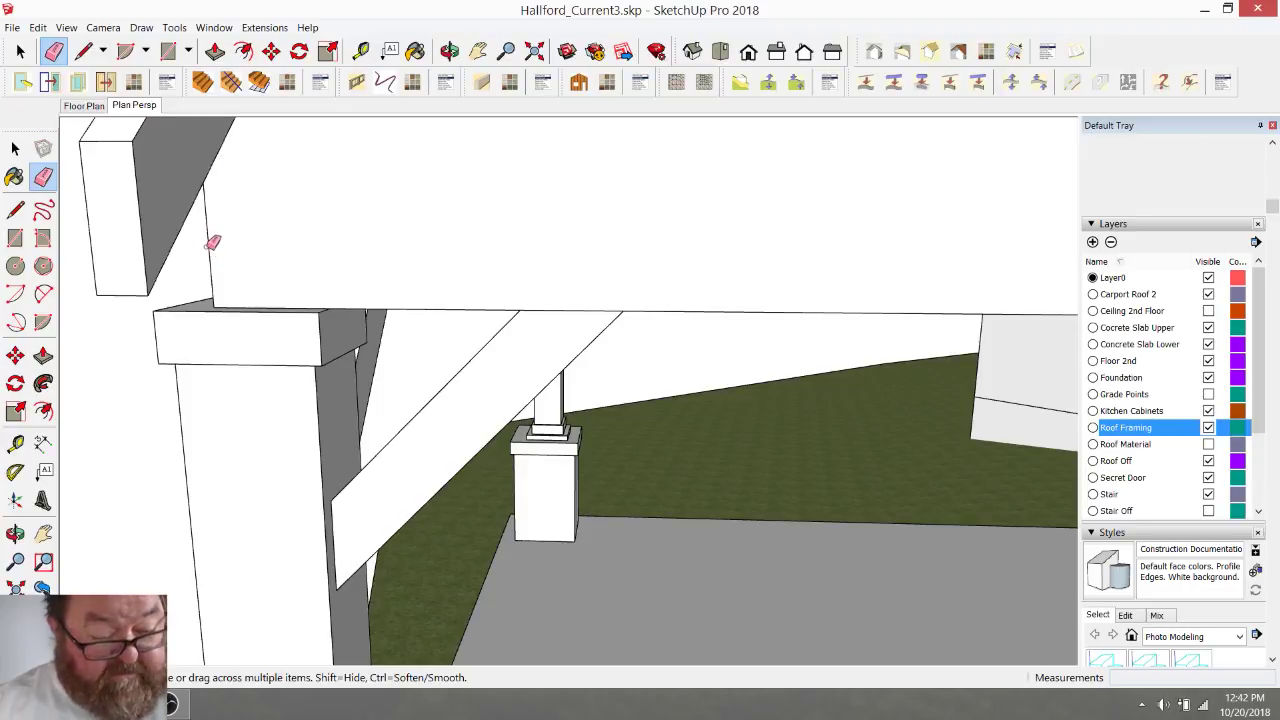
{"action": "key", "text": "ctrl+z"}
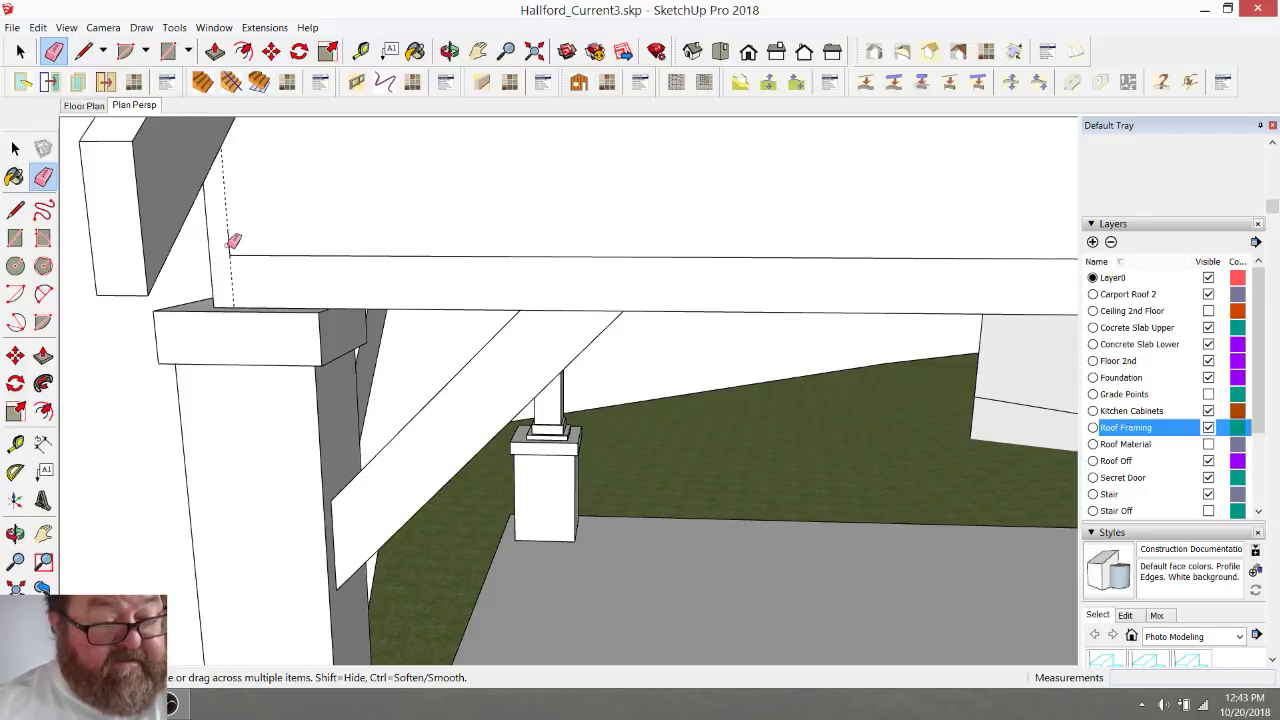
- Place a guide on the side beam's outer face, just inward from its house-side end, matching the offset at the truss end
{"action": "scroll", "coordinate": [271, 229], "scroll_direction": "down", "scroll_amount": 6}
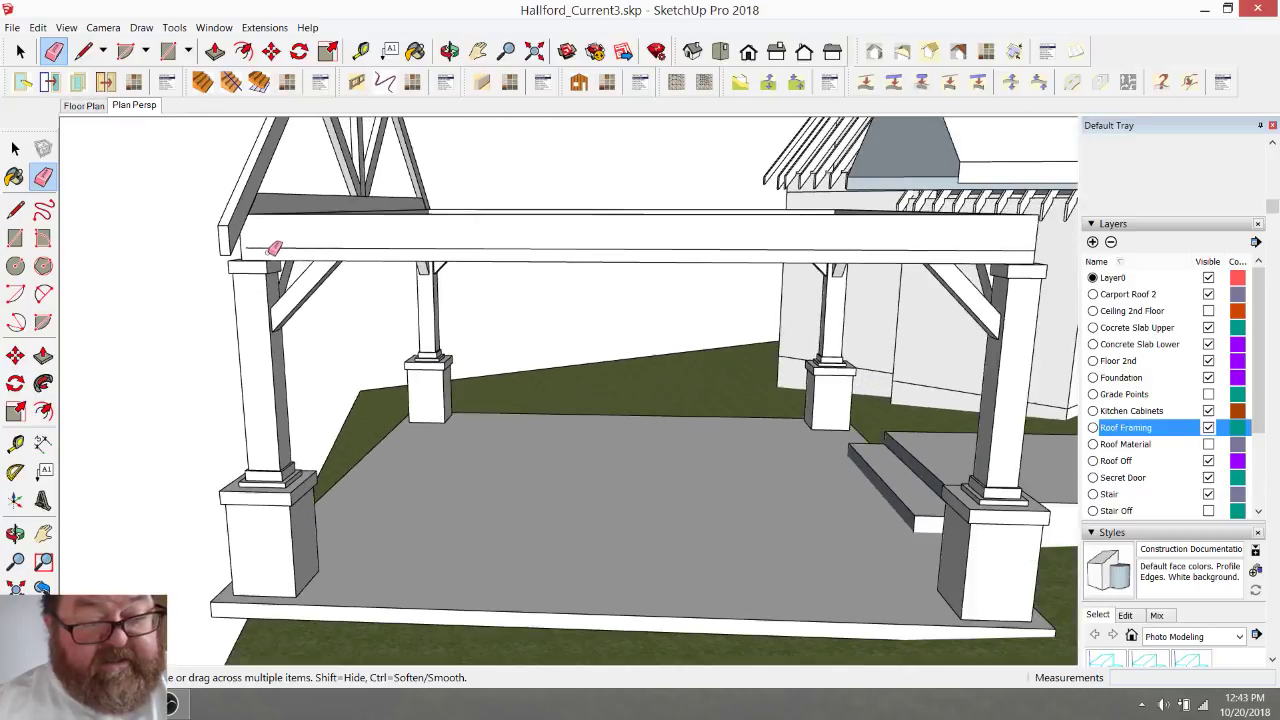
{"action": "scroll", "coordinate": [837, 243], "scroll_direction": "up", "scroll_amount": 6}
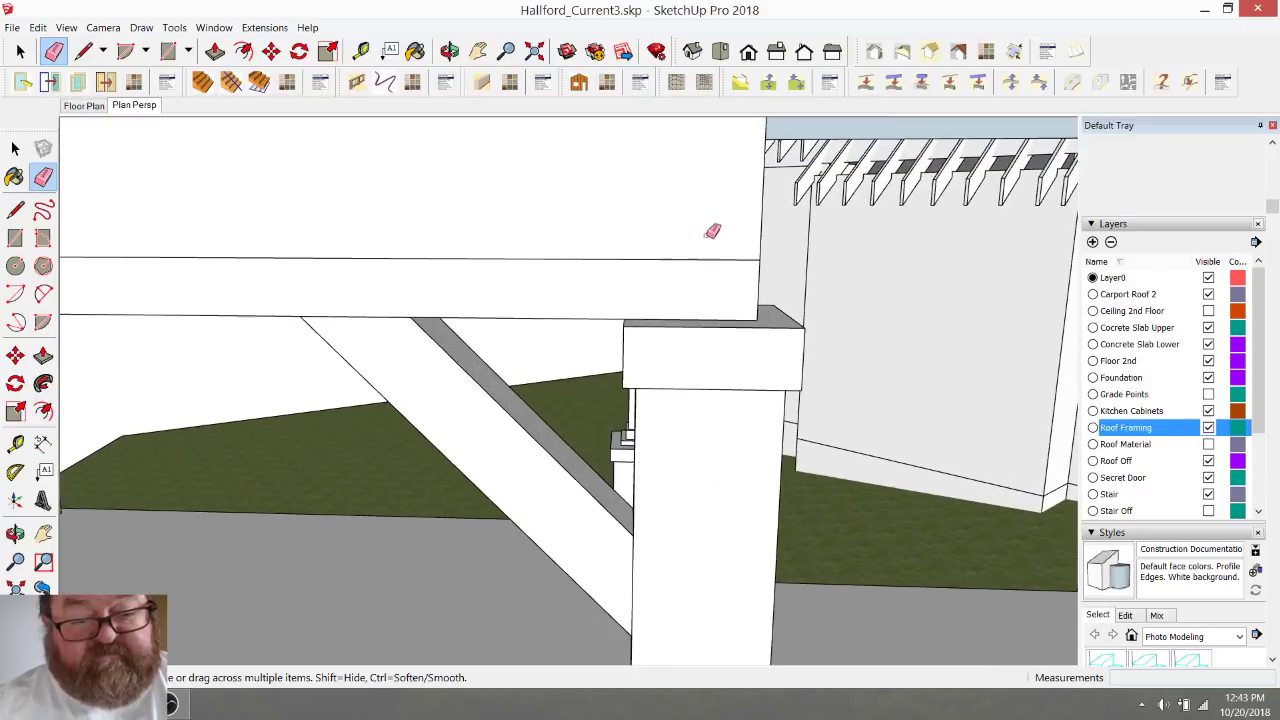
{"action": "left_click", "coordinate": [361, 50]}
{"action": "left_click", "coordinate": [760, 234]}
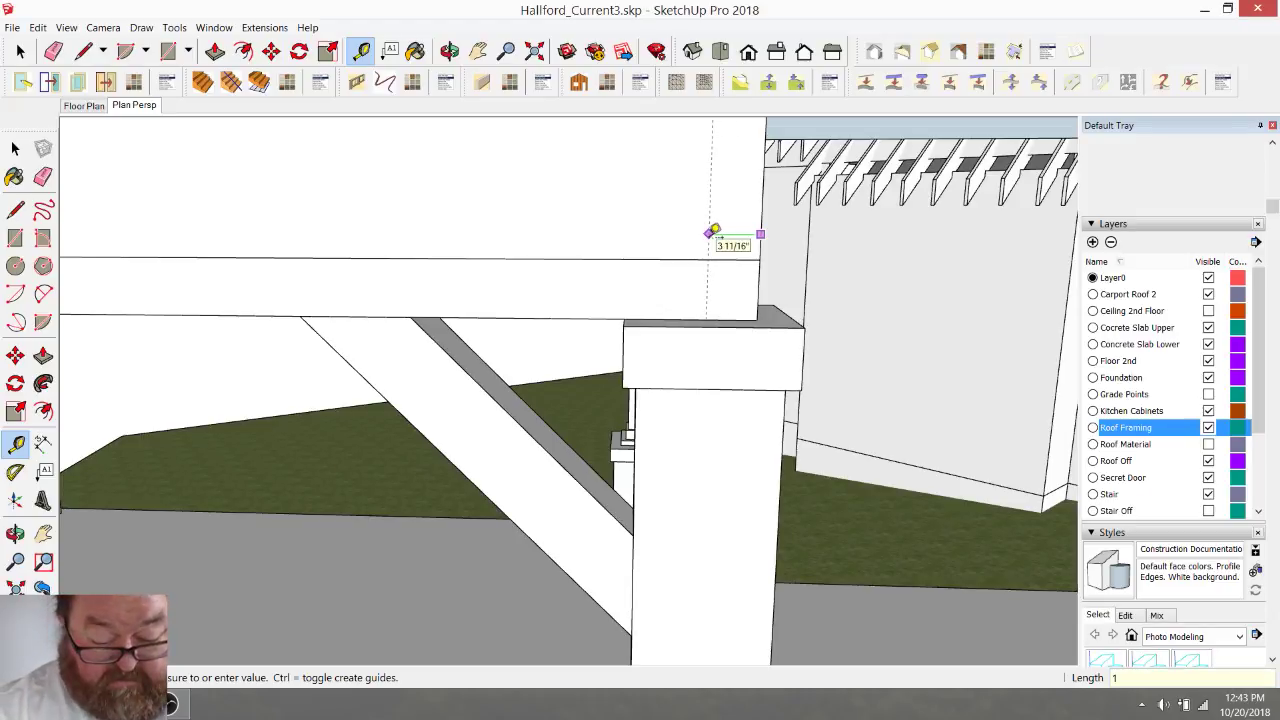
{"action": "key", "text": "Return"}
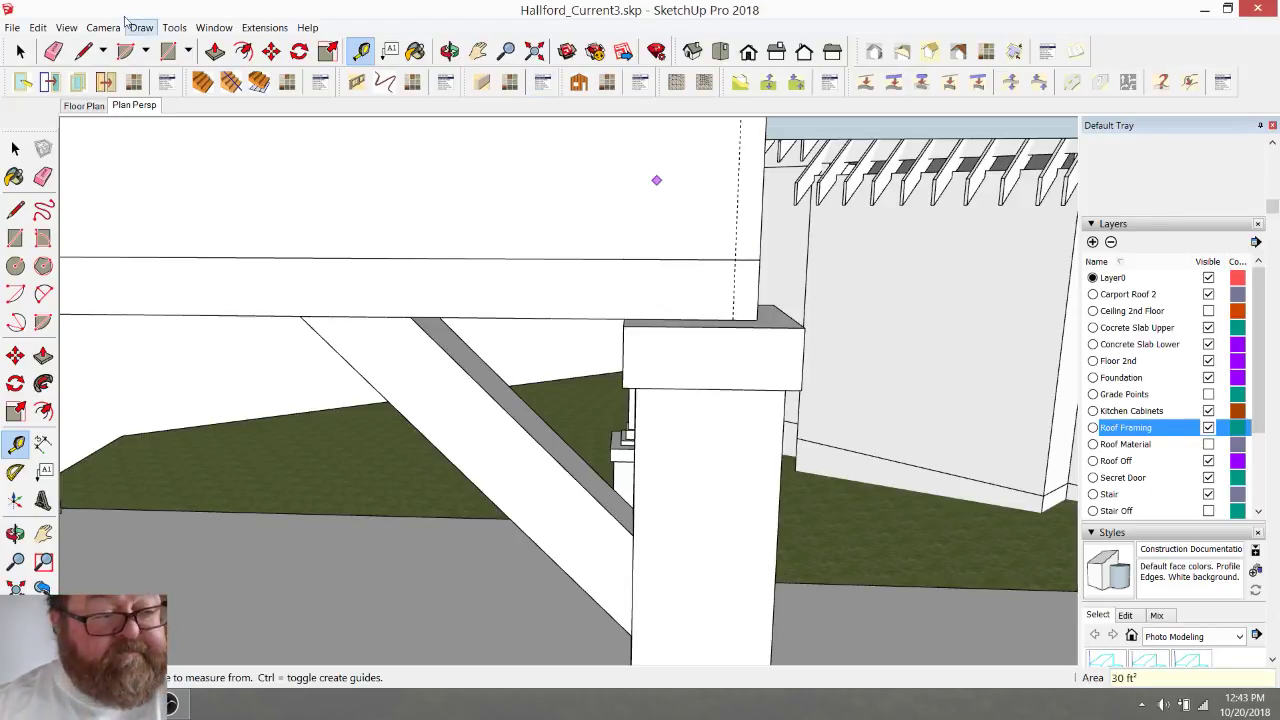
- Split the beam line at the house-side guide and erase the short segment beyond it
{"action": "key", "text": "l"}
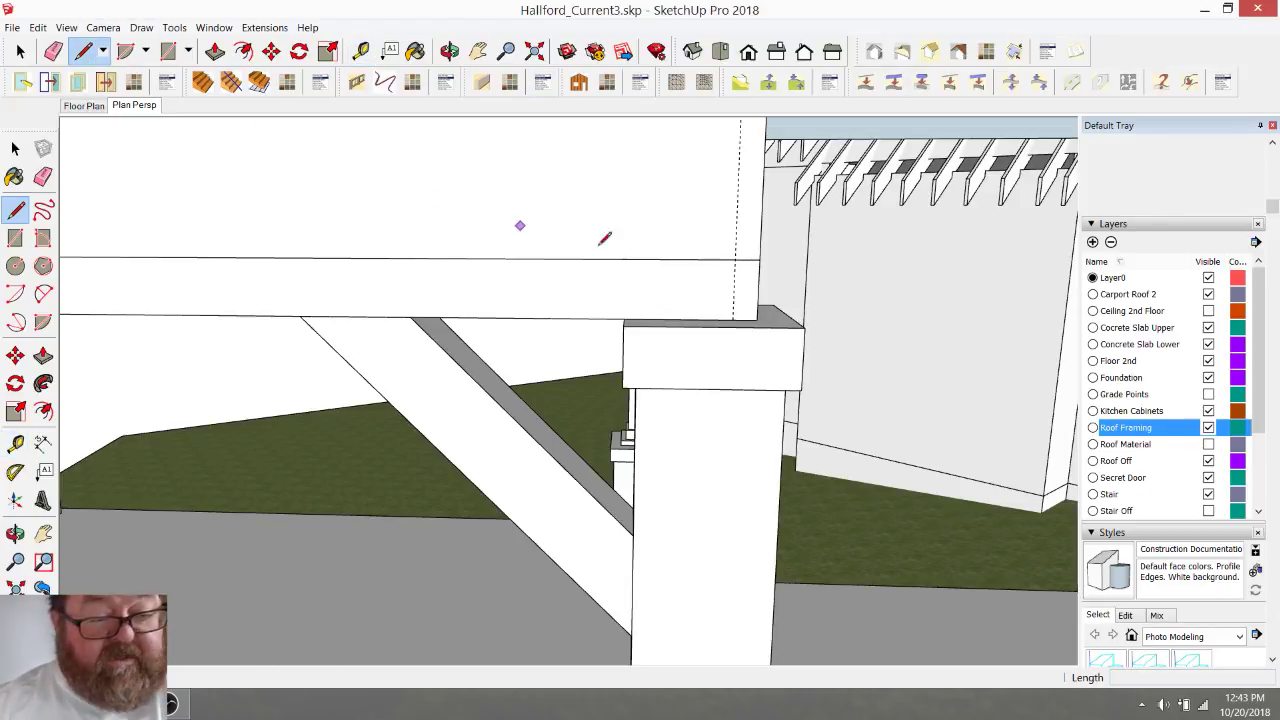
{"action": "left_click", "coordinate": [735, 259]}
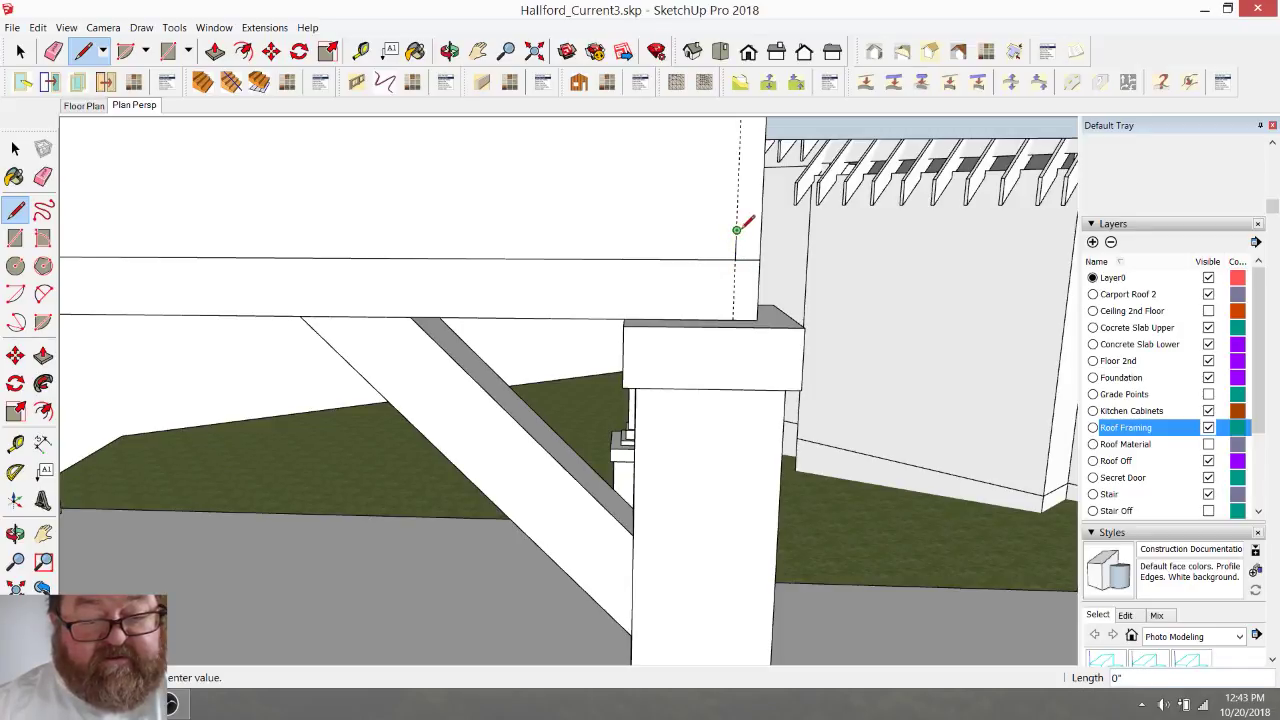
{"action": "left_click", "coordinate": [54, 51]}
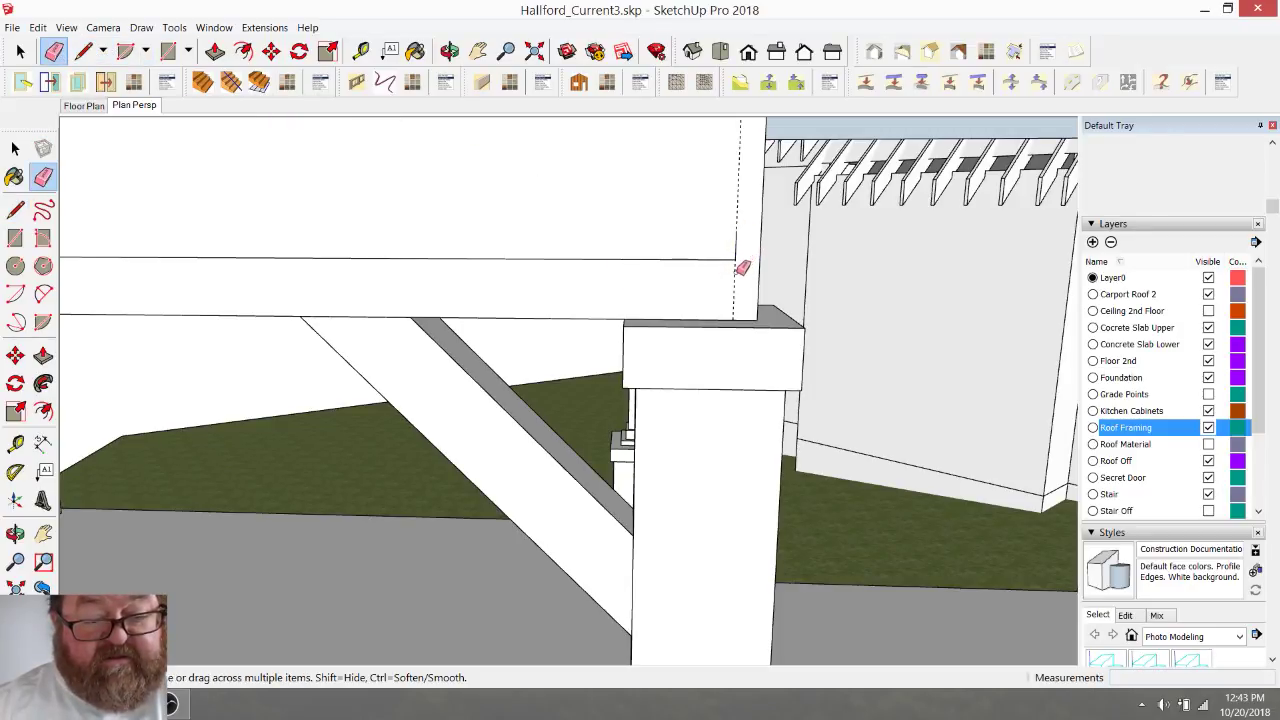
- Divide the trimmed line on the side beam into 7 equal segments
{"action": "scroll", "coordinate": [741, 250], "scroll_direction": "down", "scroll_amount": 4}
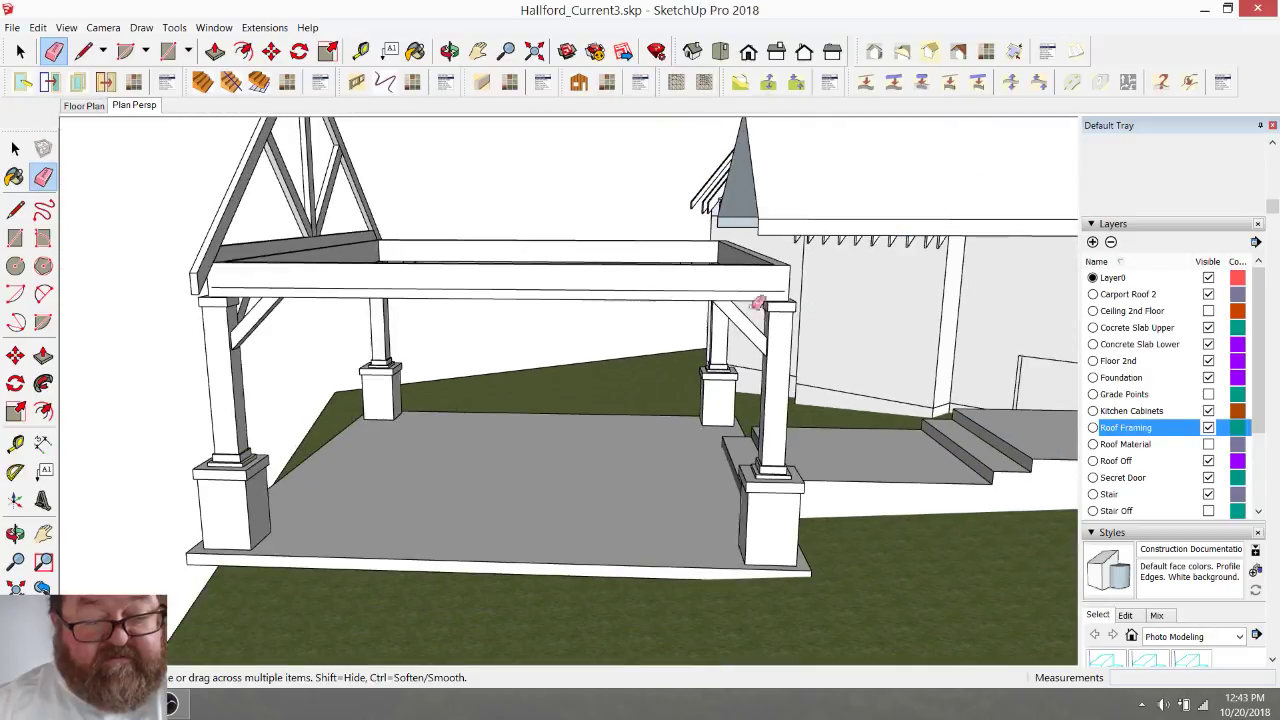
{"action": "scroll", "coordinate": [340, 318], "scroll_direction": "up", "scroll_amount": 2}
{"action": "key", "text": "space"}
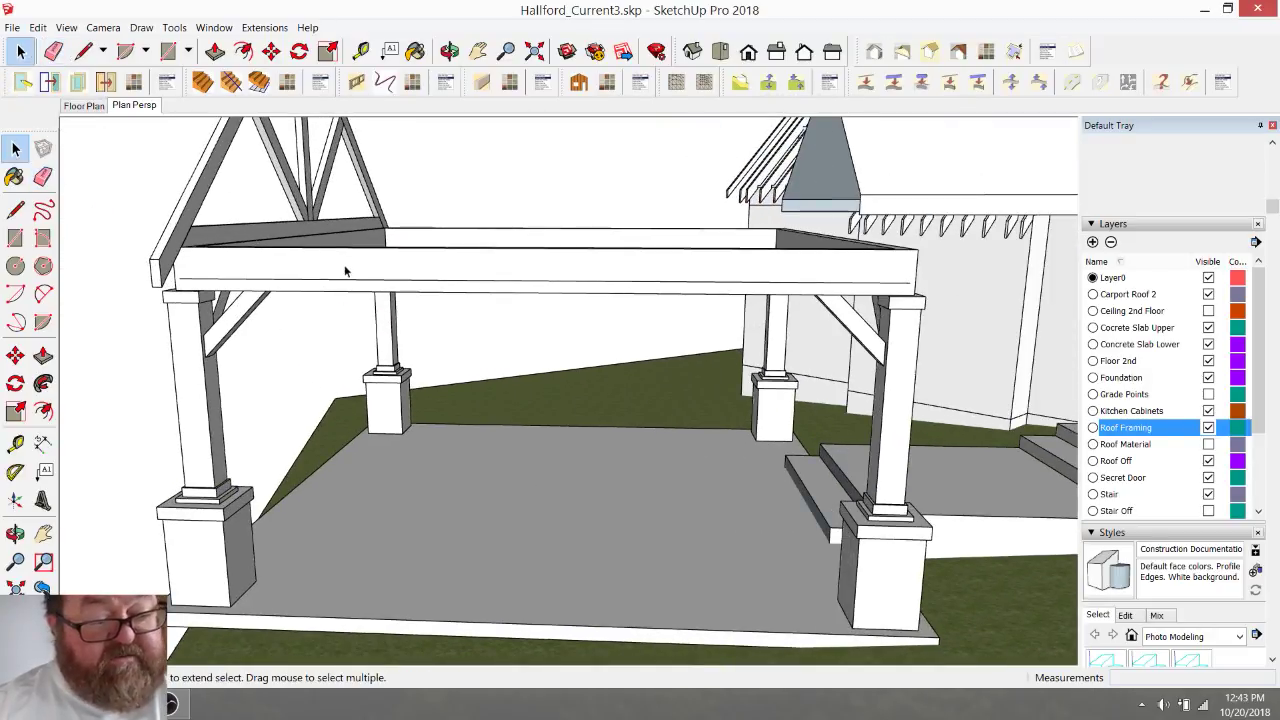
{"action": "left_click", "coordinate": [364, 280]}
{"action": "left_click", "coordinate": [370, 282]}
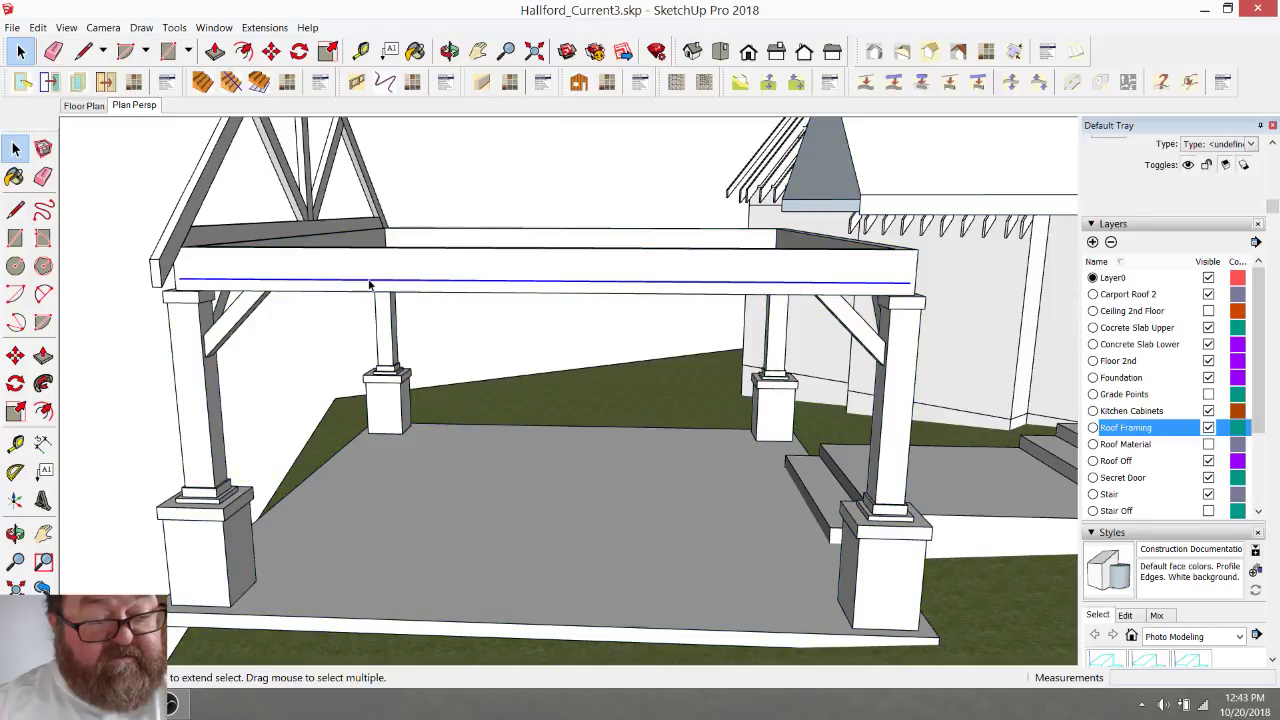
{"action": "right_click", "coordinate": [373, 287]}
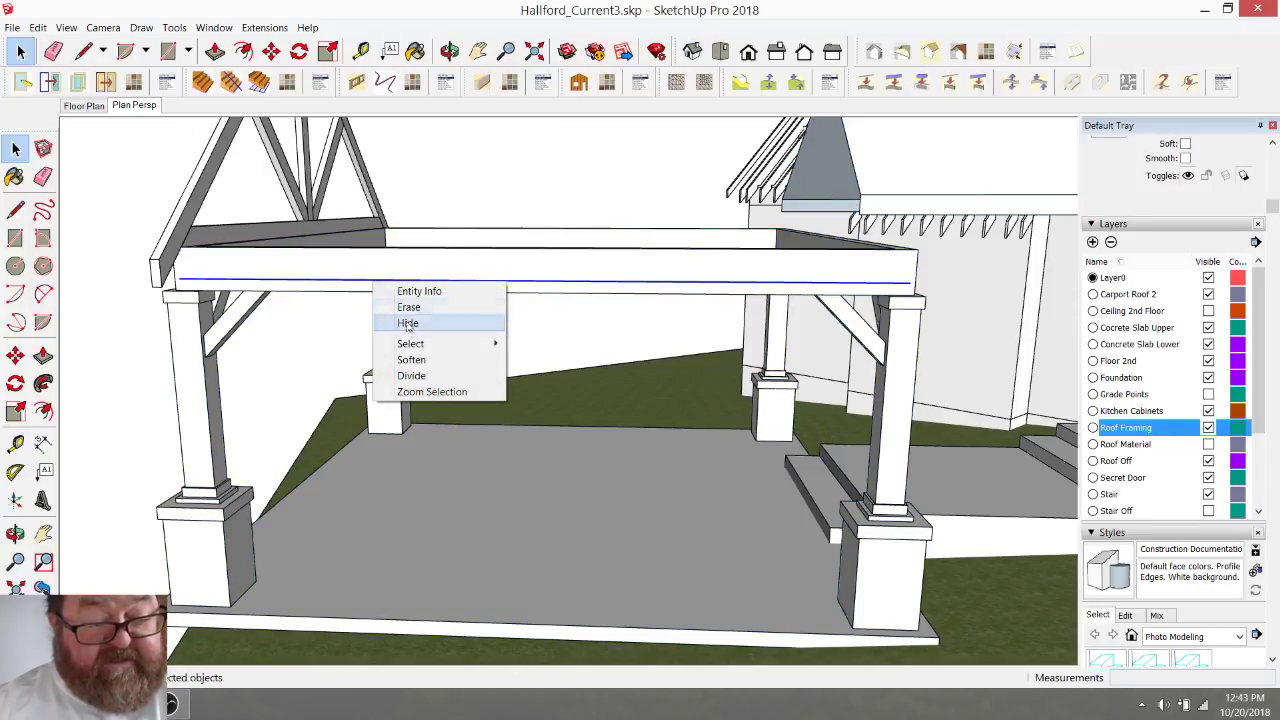
{"action": "left_click", "coordinate": [411, 376]}
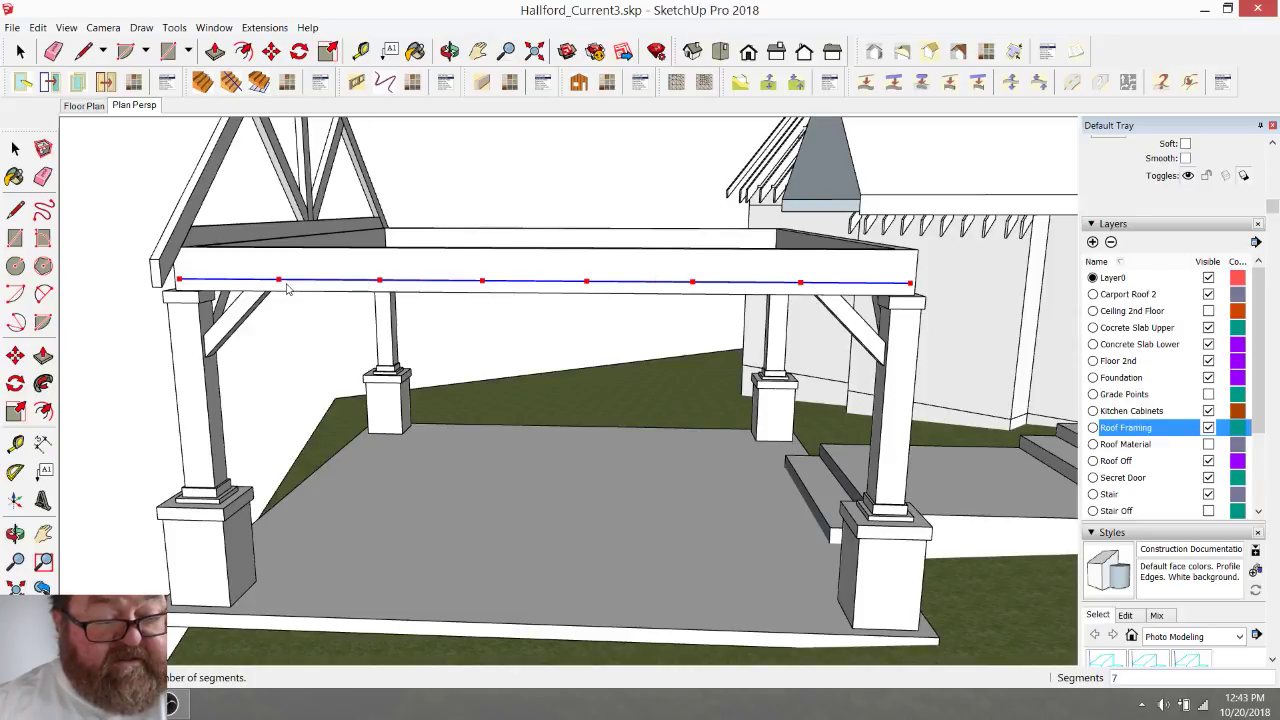
{"action": "left_click", "coordinate": [282, 288]}
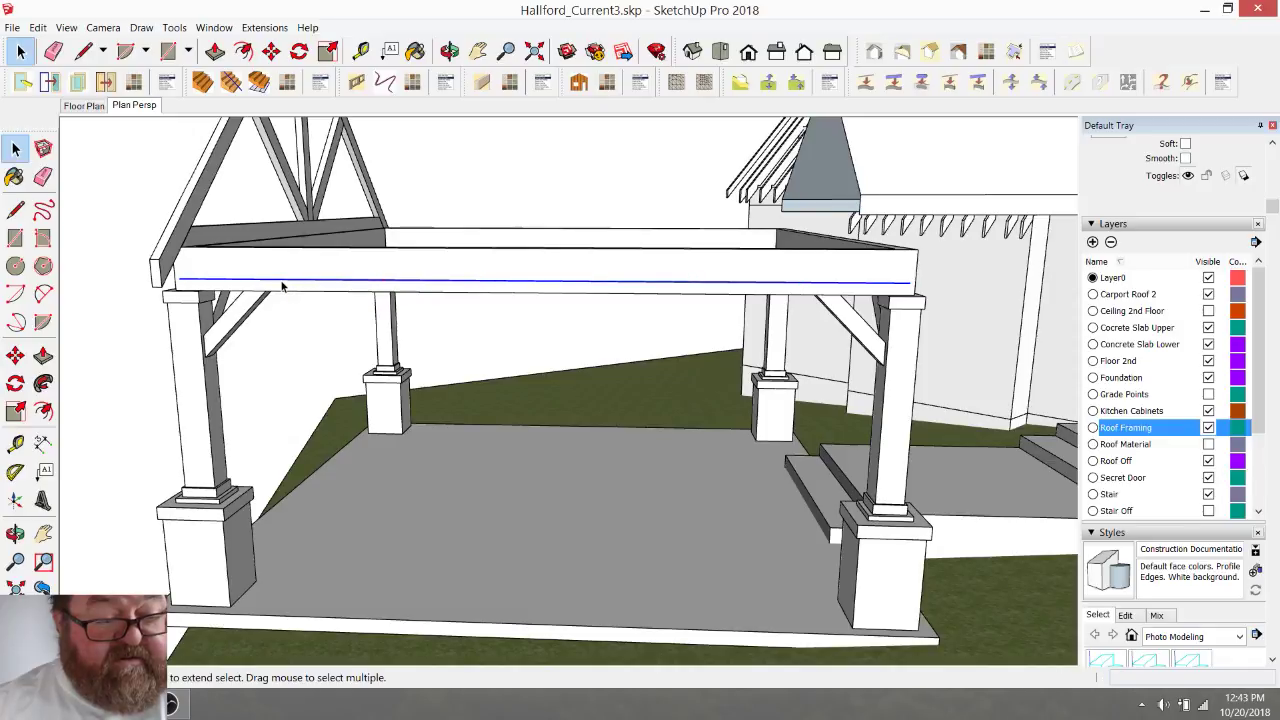
- Try to array the gable truss along the side beam at 3' spacing, copying from the layout line's truss-side endpoint
{"action": "scroll", "coordinate": [203, 237], "scroll_direction": "up", "scroll_amount": 1}
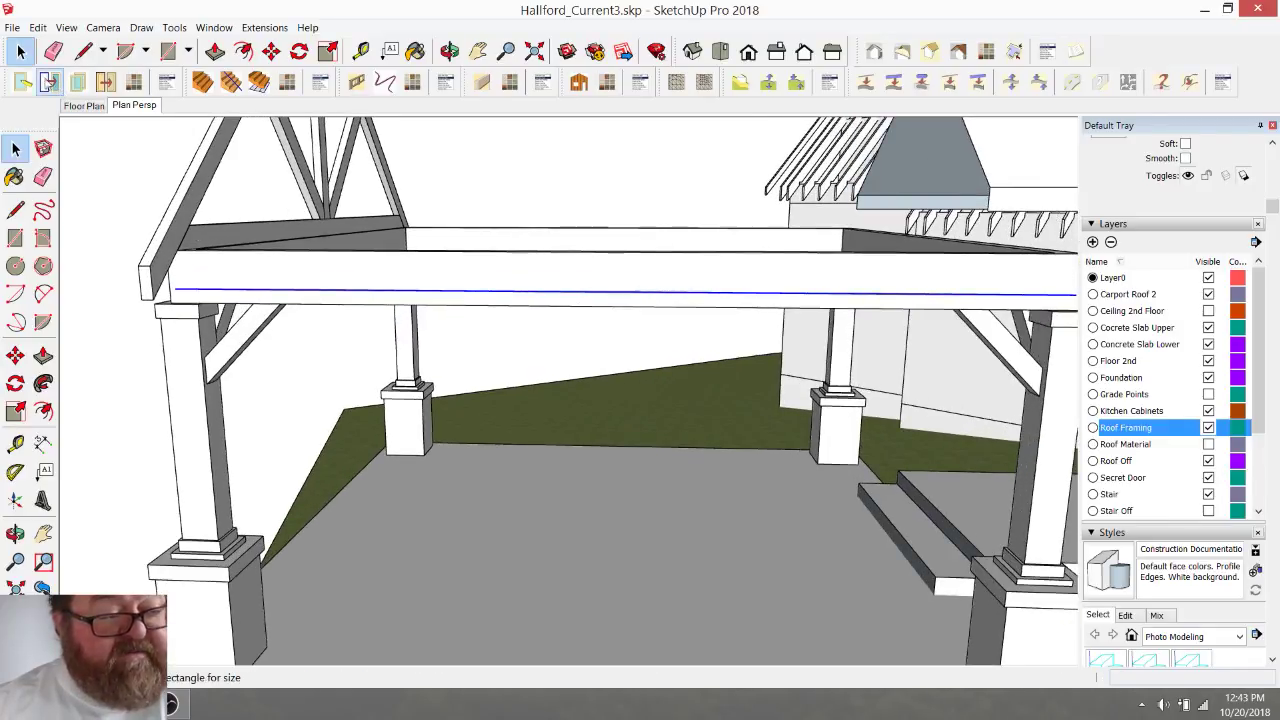
{"action": "left_click", "coordinate": [193, 220]}
{"action": "scroll", "coordinate": [195, 222], "scroll_direction": "up", "scroll_amount": 1}
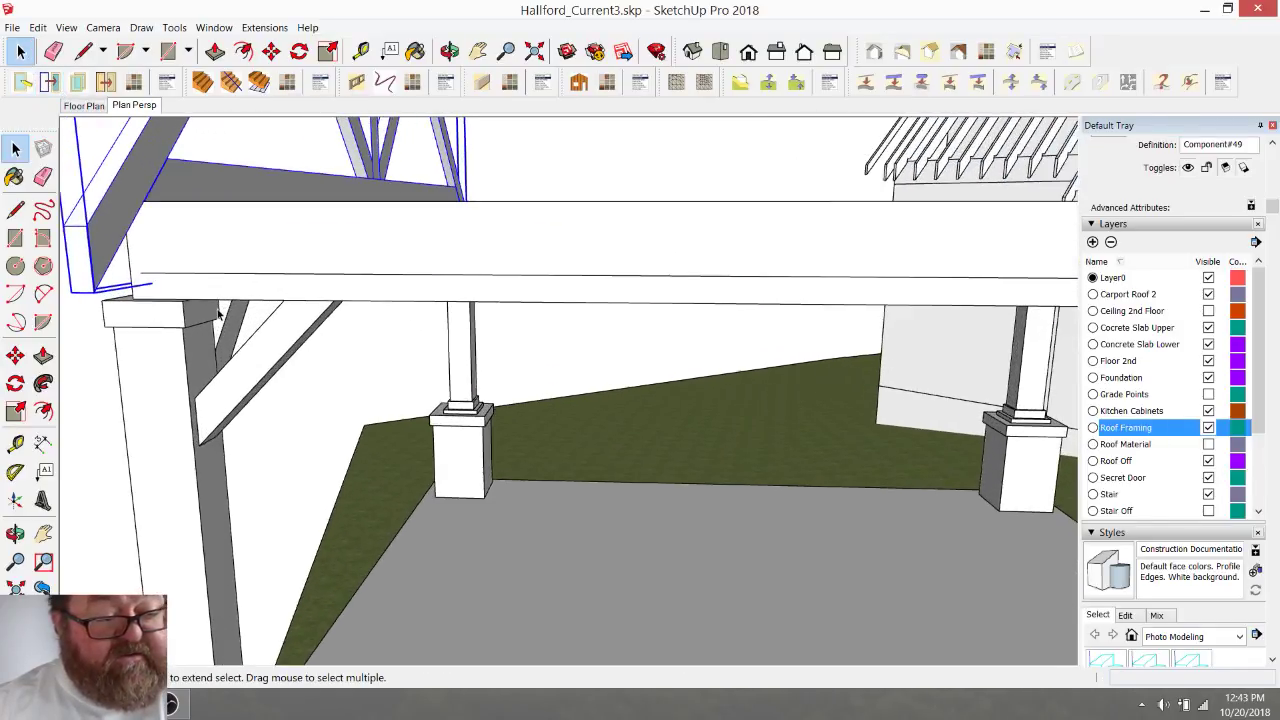
{"action": "left_click", "coordinate": [271, 55]}
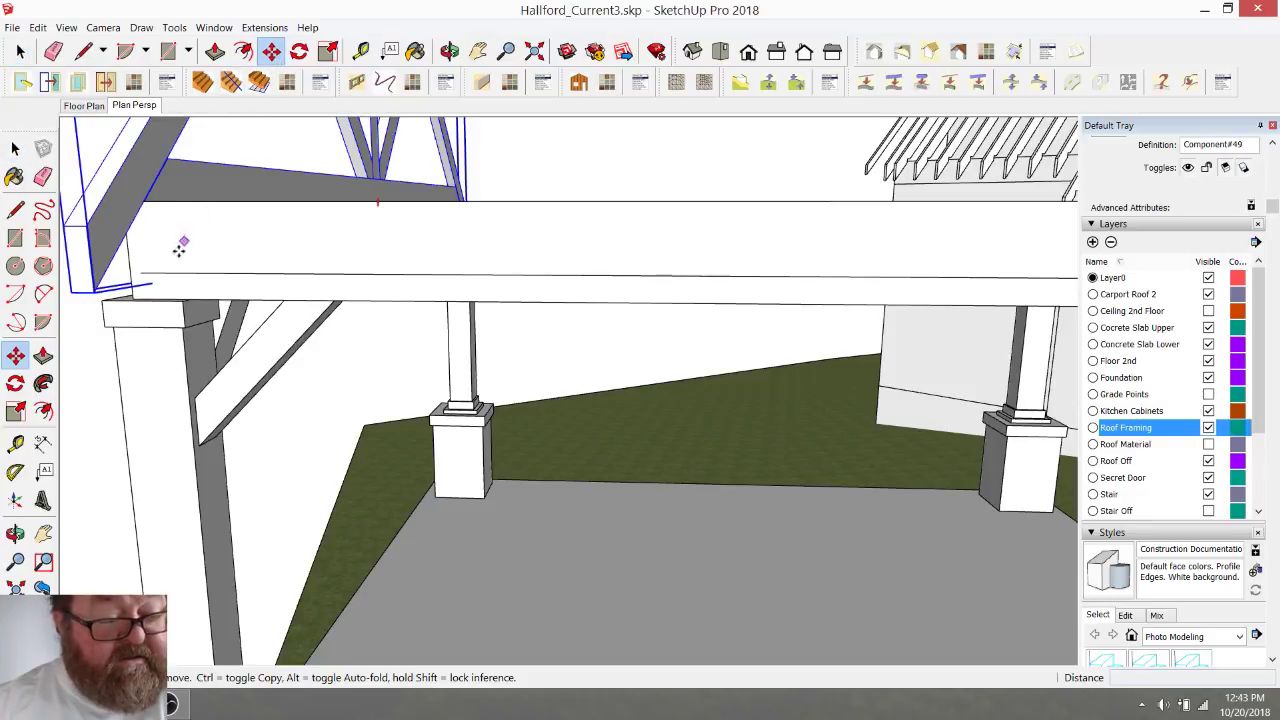
{"action": "key", "text": "ctrl"}
{"action": "left_click", "coordinate": [141, 273]}
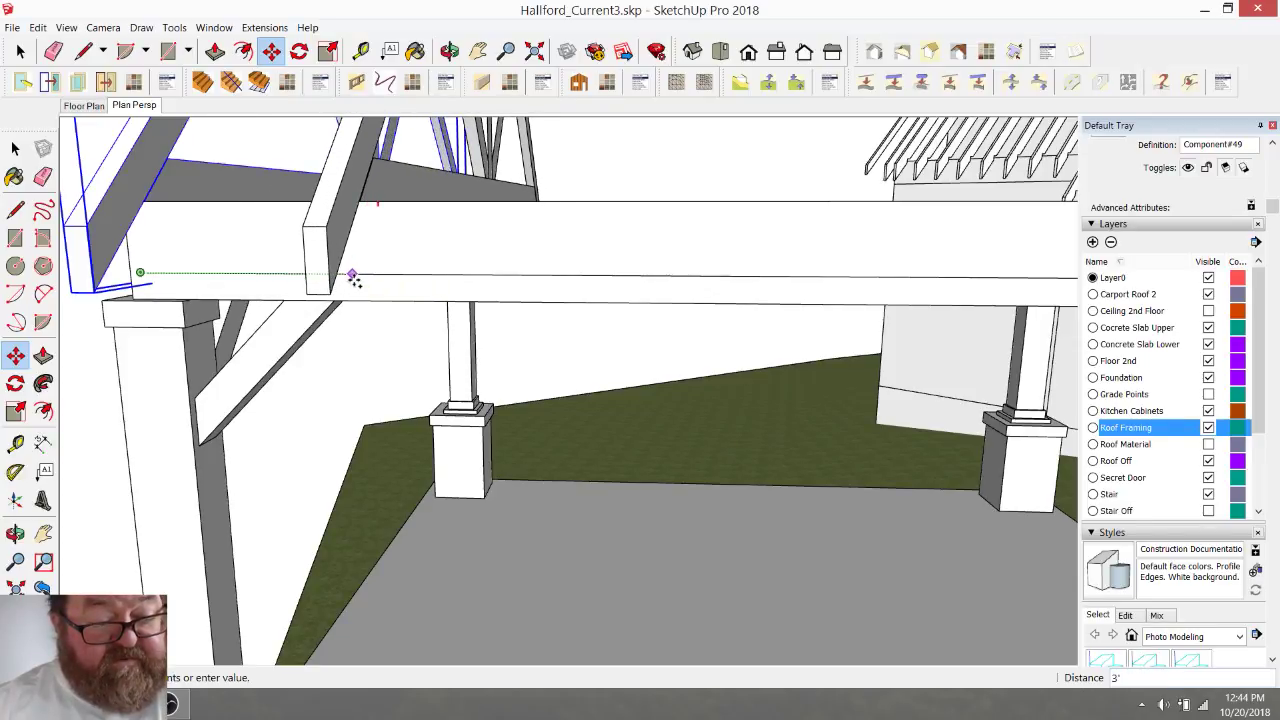
{"action": "left_click", "coordinate": [354, 279]}
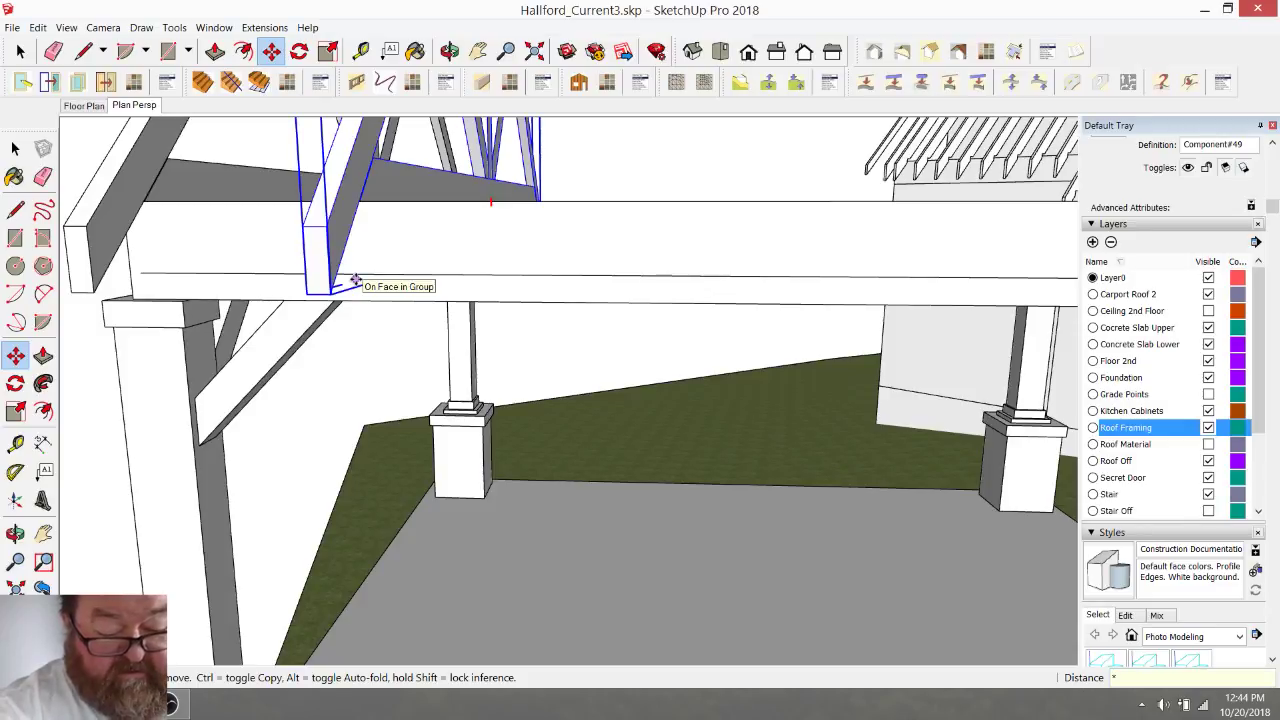
{"action": "scroll", "coordinate": [355, 279], "scroll_direction": "down", "scroll_amount": 3}
{"action": "middle_click_drag", "start_coordinate": [357, 283], "coordinate": [306, 262]}
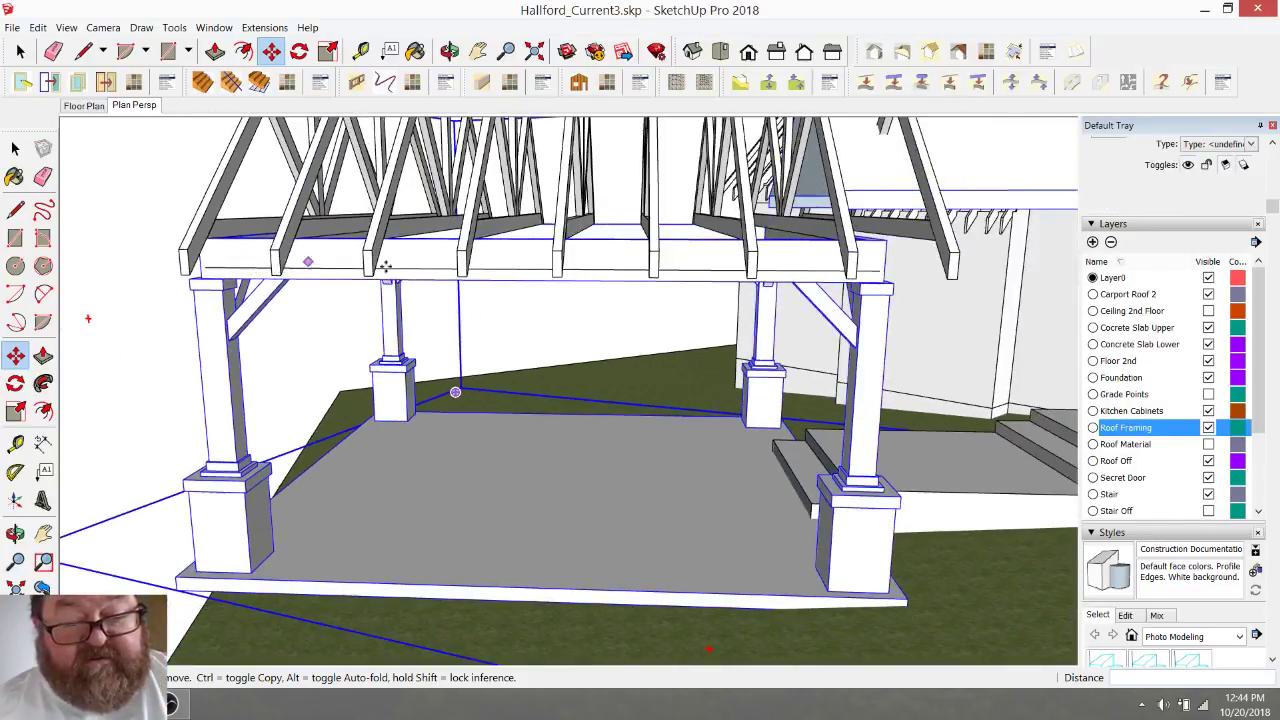
- Undo the truss array and delete the second segment from the truss end of the divided layout line
{"action": "left_click", "coordinate": [449, 52]}
{"action": "left_click_drag", "start_coordinate": [474, 285], "coordinate": [594, 300]}
{"action": "scroll", "coordinate": [266, 277], "scroll_direction": "up", "scroll_amount": 3}
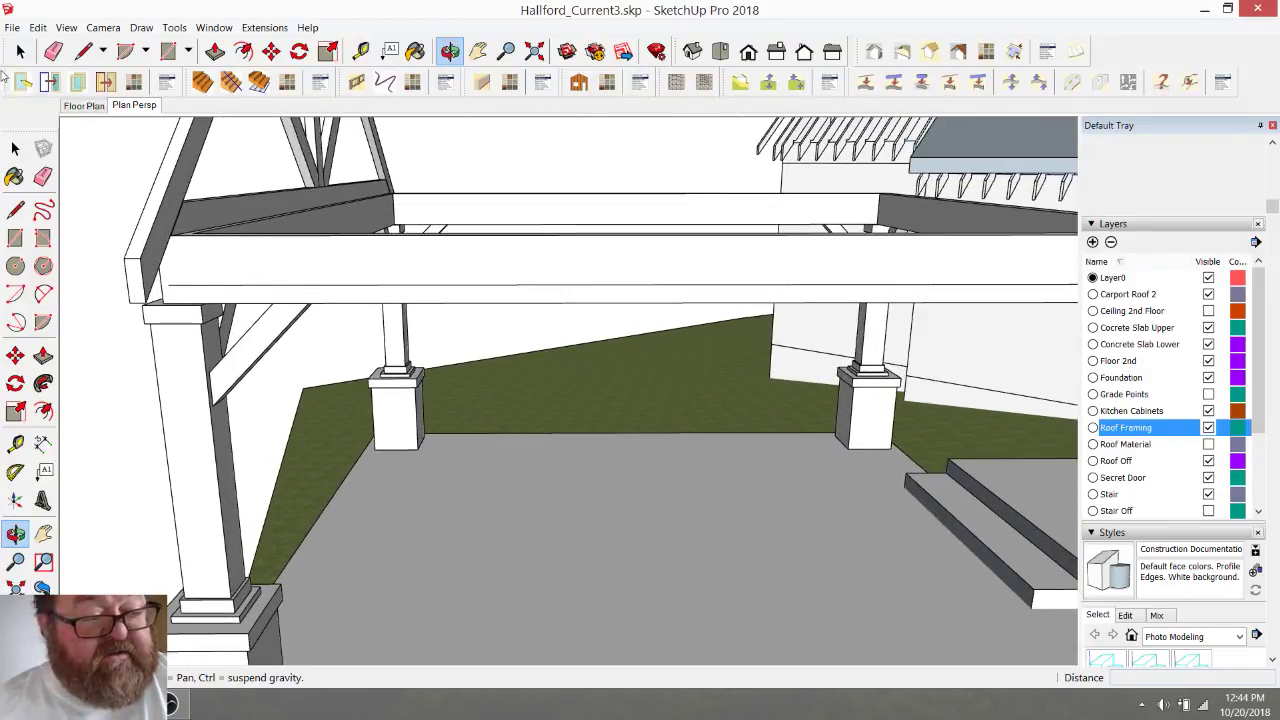
{"action": "left_click", "coordinate": [20, 52]}
{"action": "left_click", "coordinate": [362, 288]}
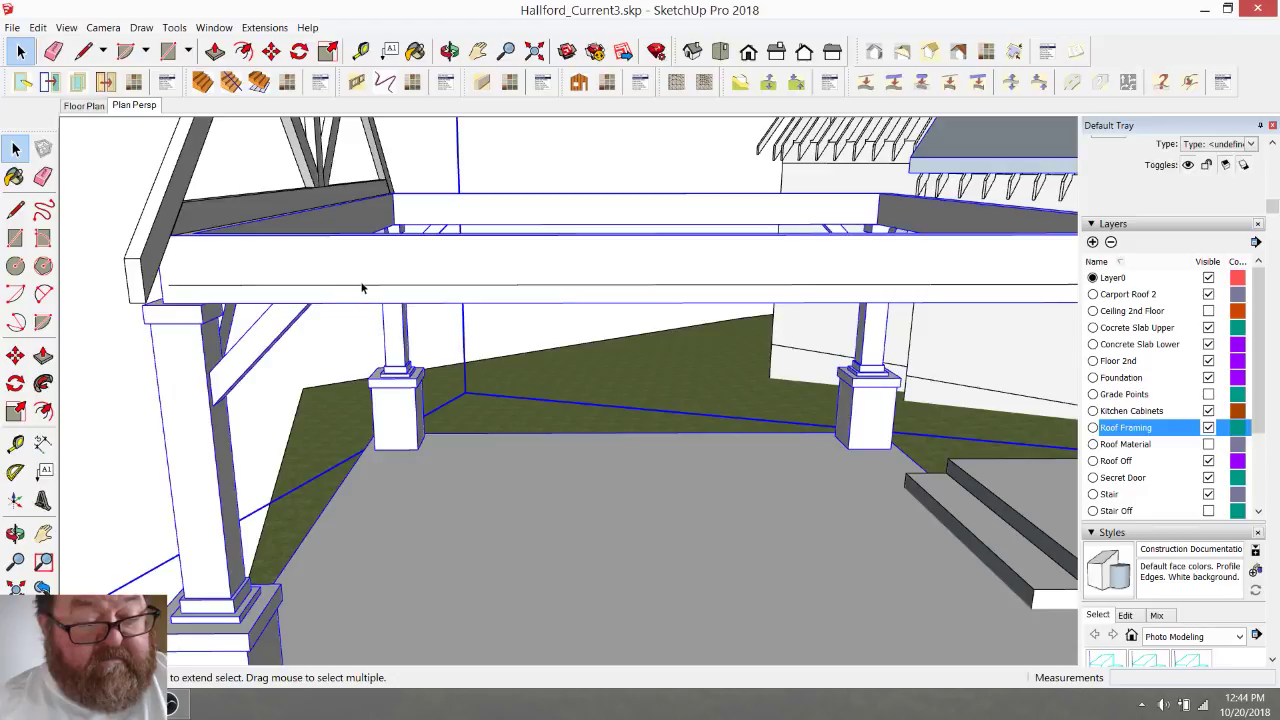
{"action": "double_click", "coordinate": [364, 287]}
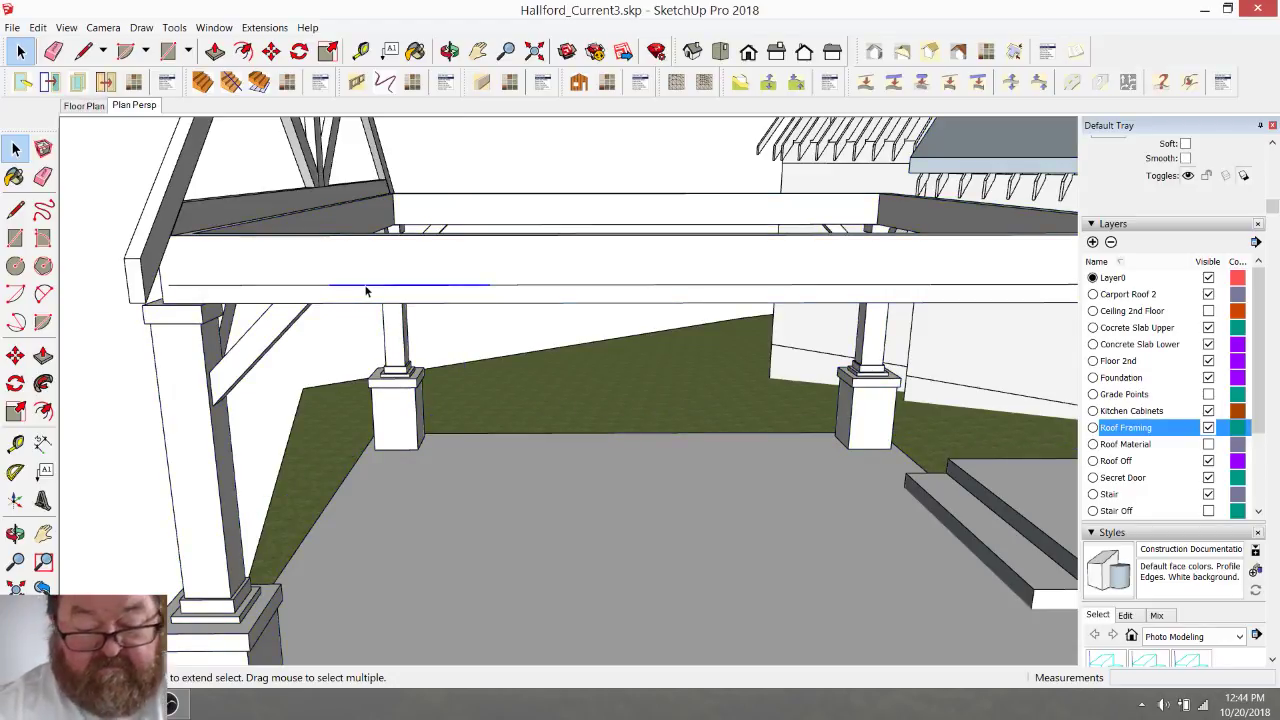
{"action": "key", "text": "Delete"}
- Copy the gable truss from the layout line's start to its first division point and repeat the spacing for 7 copies
{"action": "left_click", "coordinate": [150, 205]}
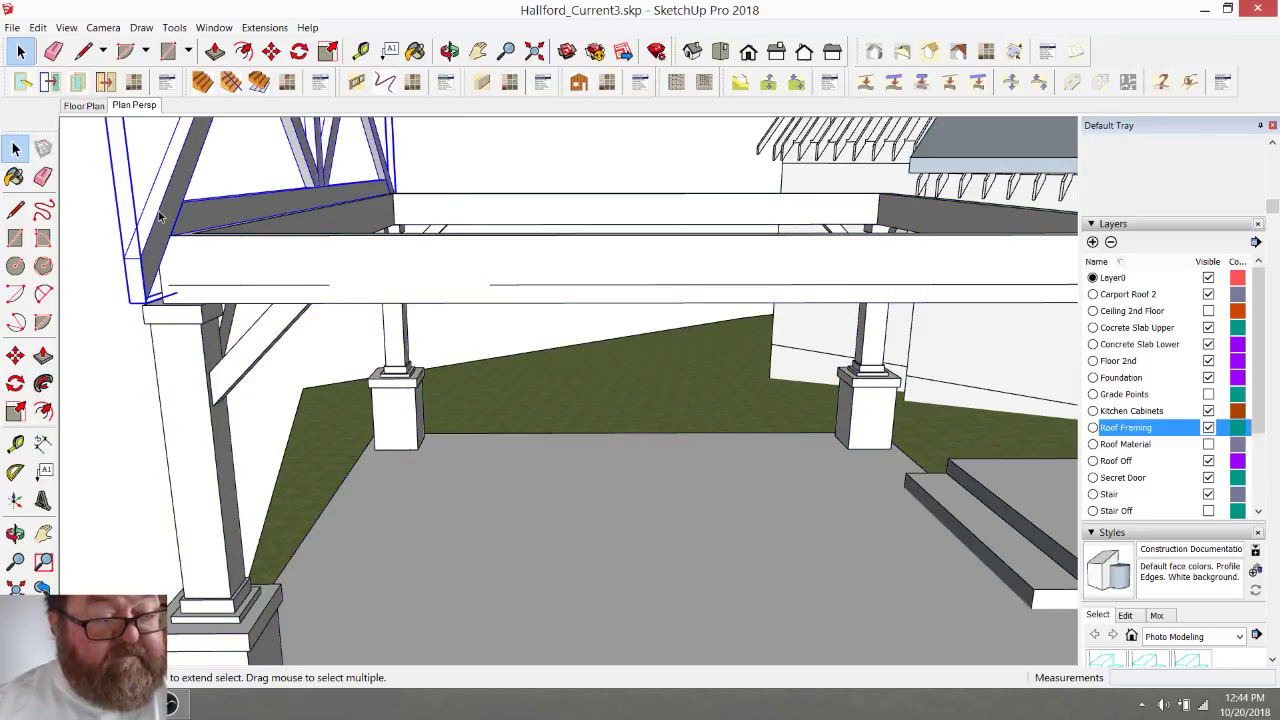
{"action": "left_click", "coordinate": [271, 51]}
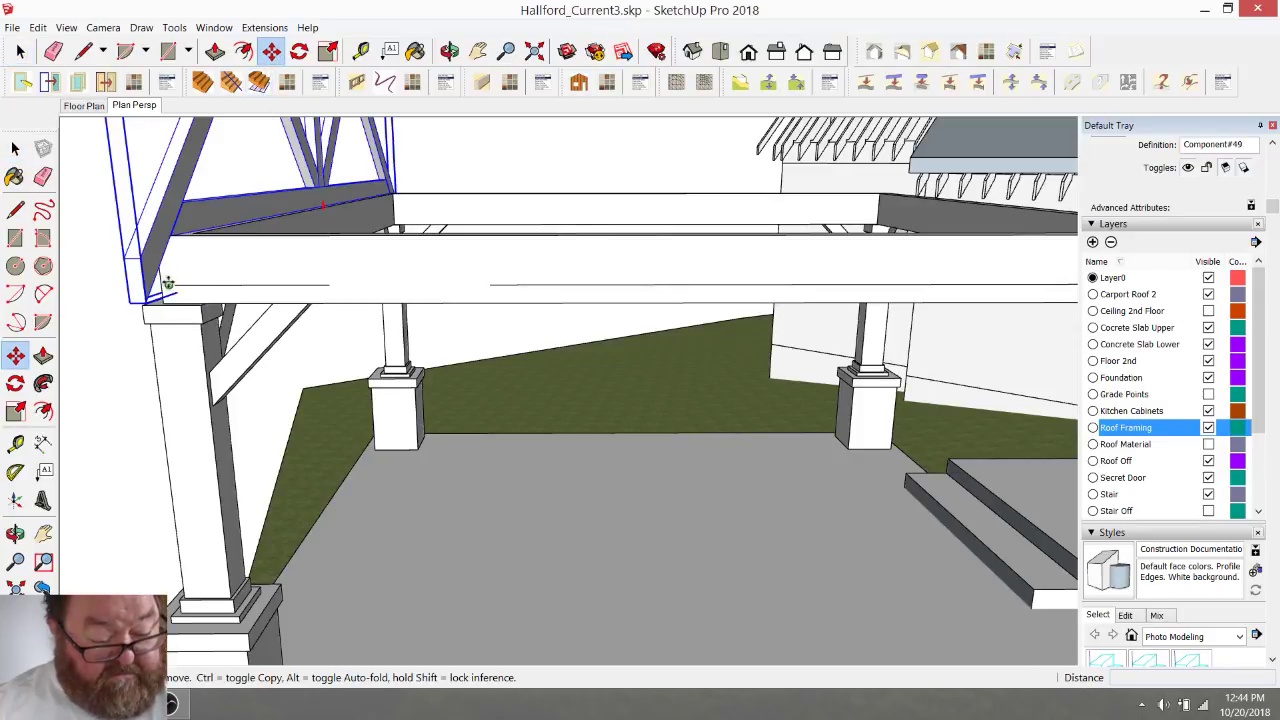
{"action": "left_click", "coordinate": [169, 284]}
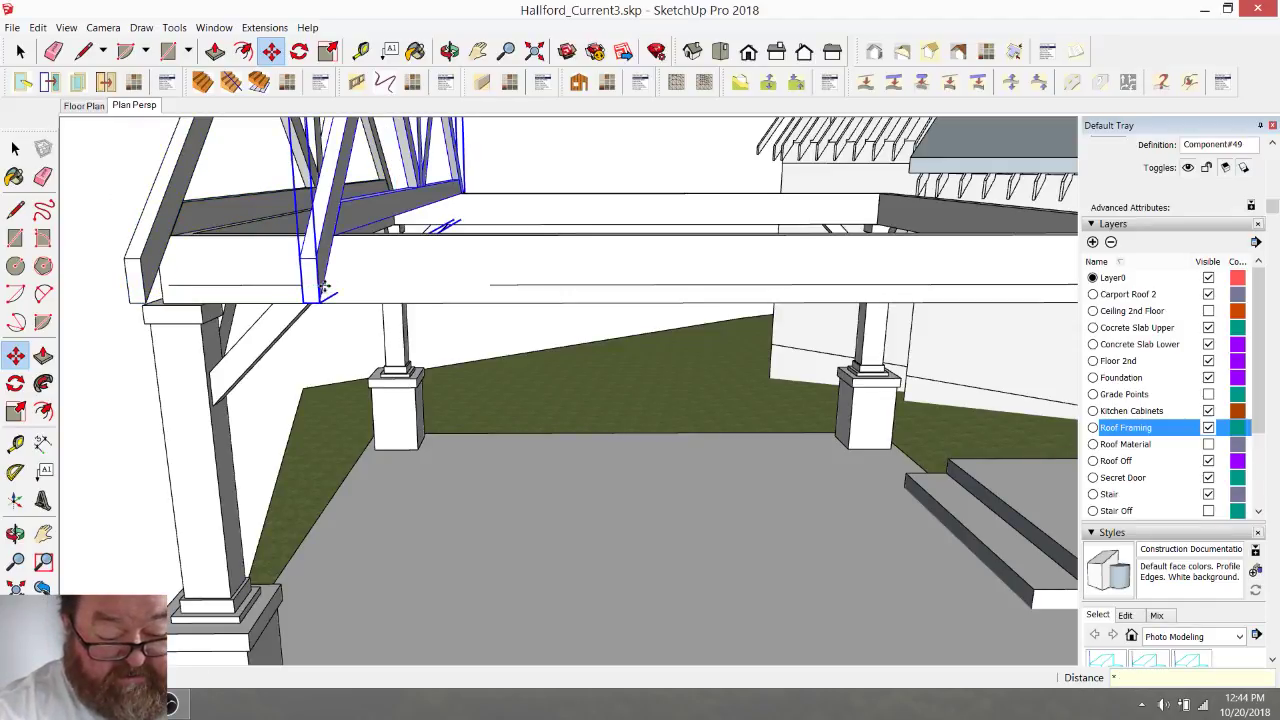
{"action": "key", "text": "Return"}
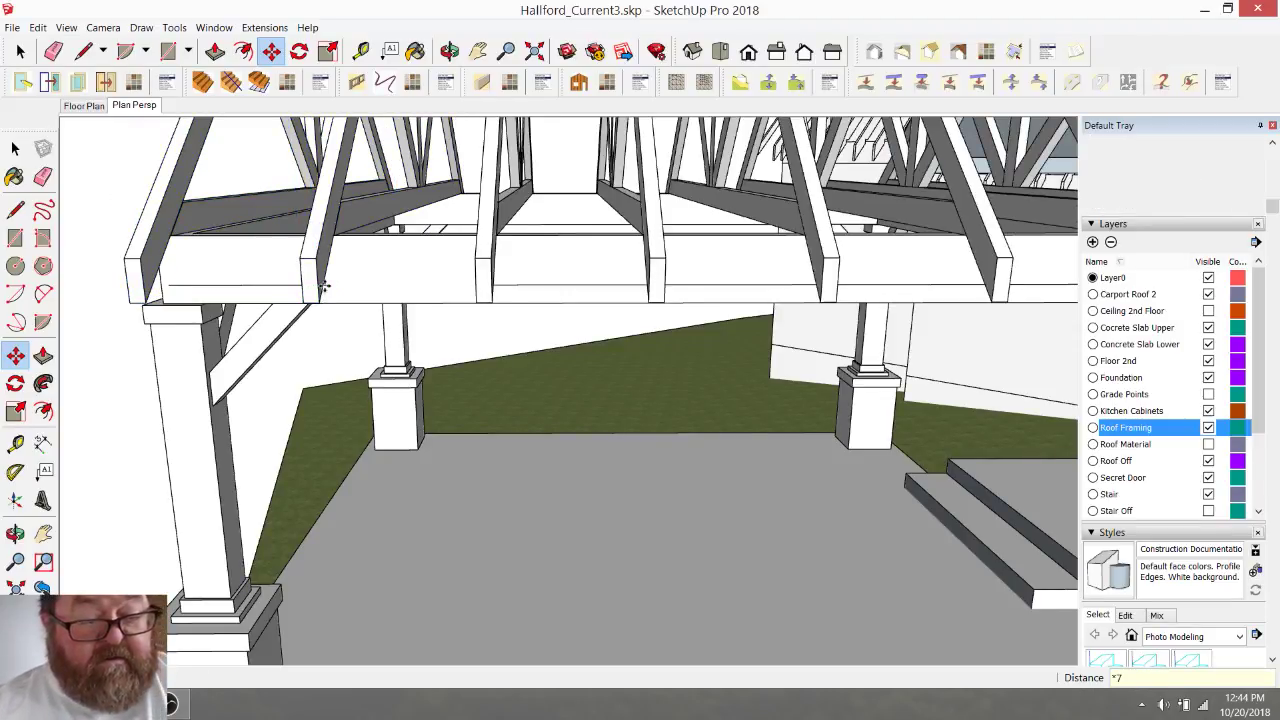
- Delete the remaining segments of the divided layout line from the side beam's outer face
{"action": "scroll", "coordinate": [257, 283], "scroll_direction": "down", "scroll_amount": 5}
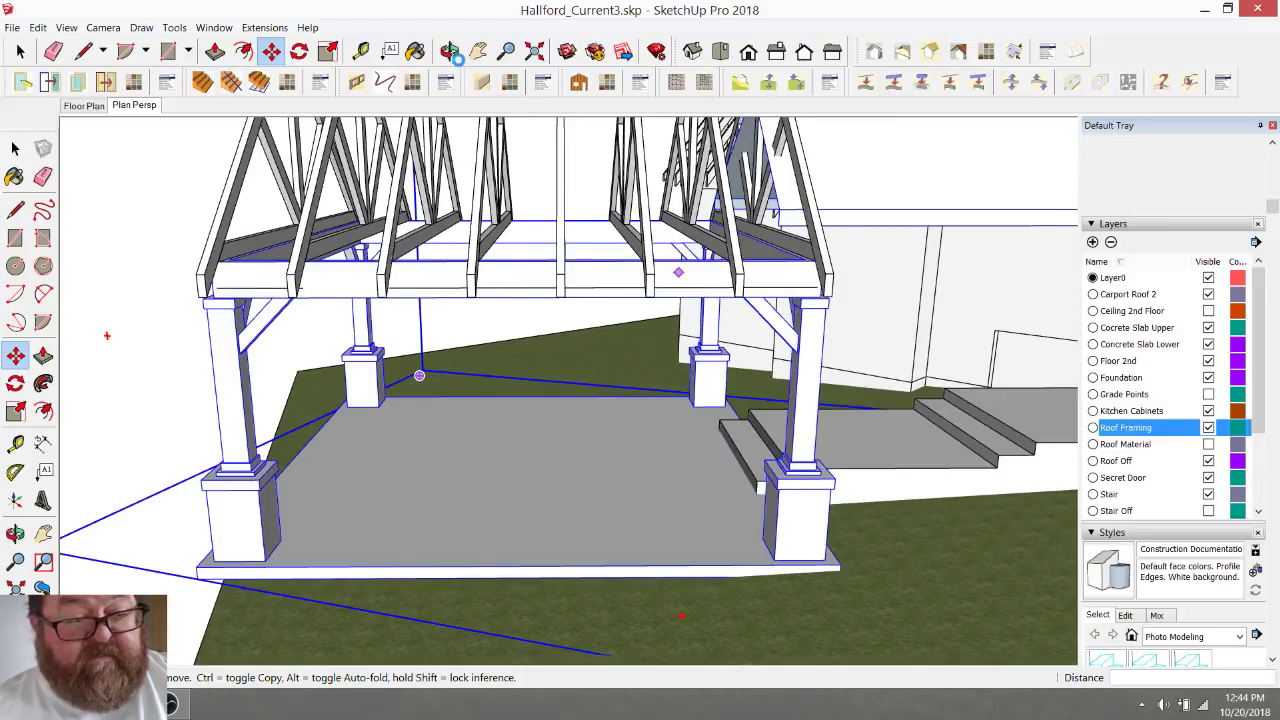
{"action": "middle_click_drag", "start_coordinate": [470, 320], "coordinate": [548, 250]}
{"action": "scroll", "coordinate": [548, 250], "scroll_direction": "up", "scroll_amount": 1}
{"action": "scroll", "coordinate": [674, 265], "scroll_direction": "up", "scroll_amount": 2}
{"action": "scroll", "coordinate": [278, 265], "scroll_direction": "up", "scroll_amount": 2}
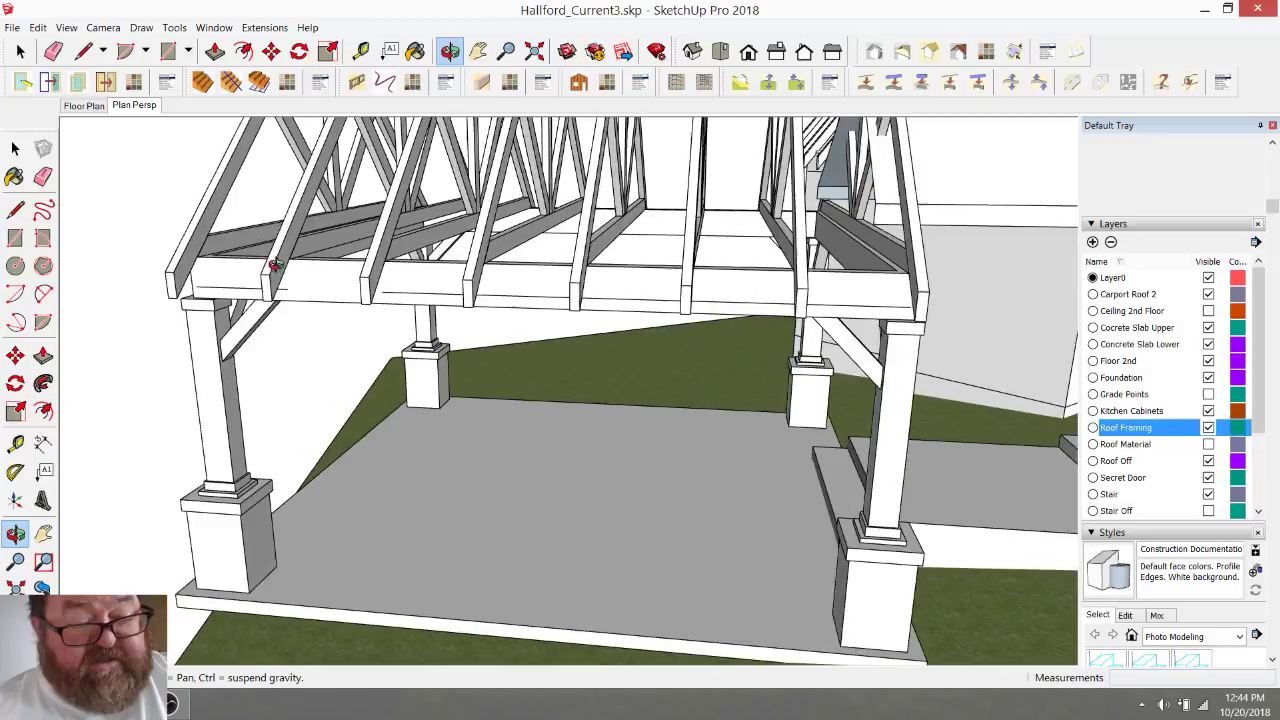
{"action": "scroll", "coordinate": [319, 293], "scroll_direction": "up", "scroll_amount": 1}
{"action": "left_click", "coordinate": [20, 50]}
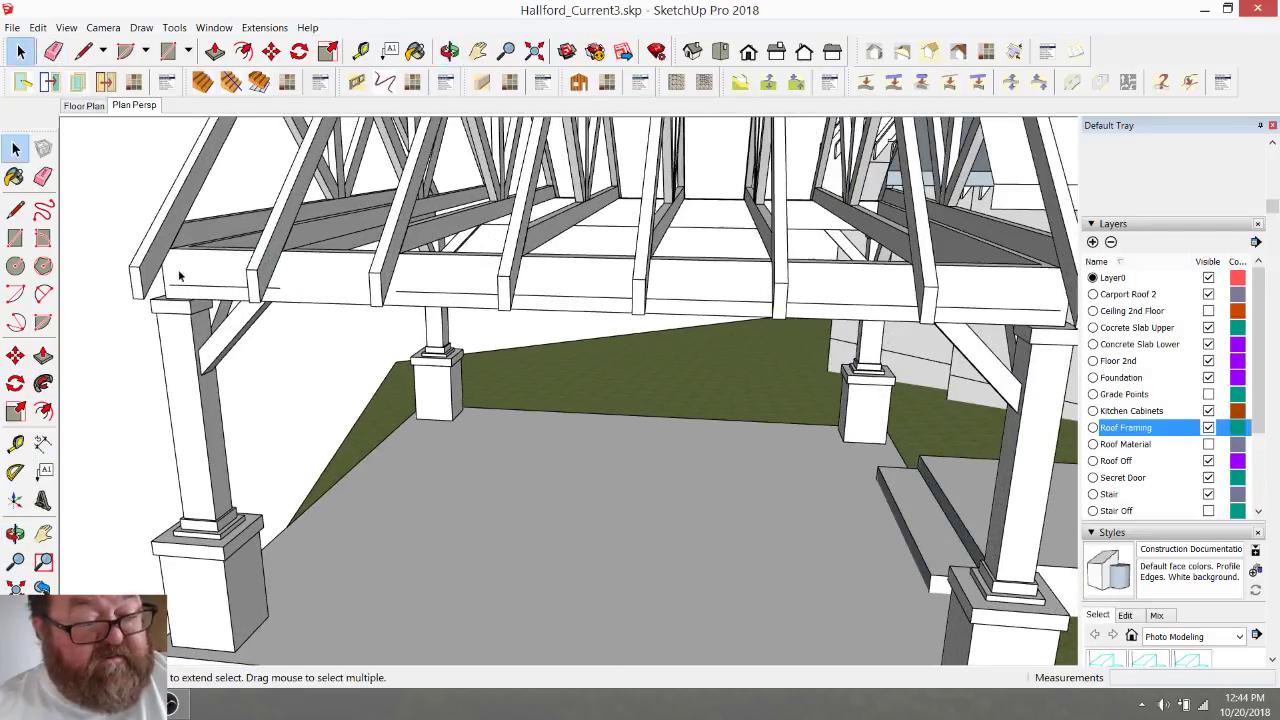
{"action": "left_click", "coordinate": [195, 288]}
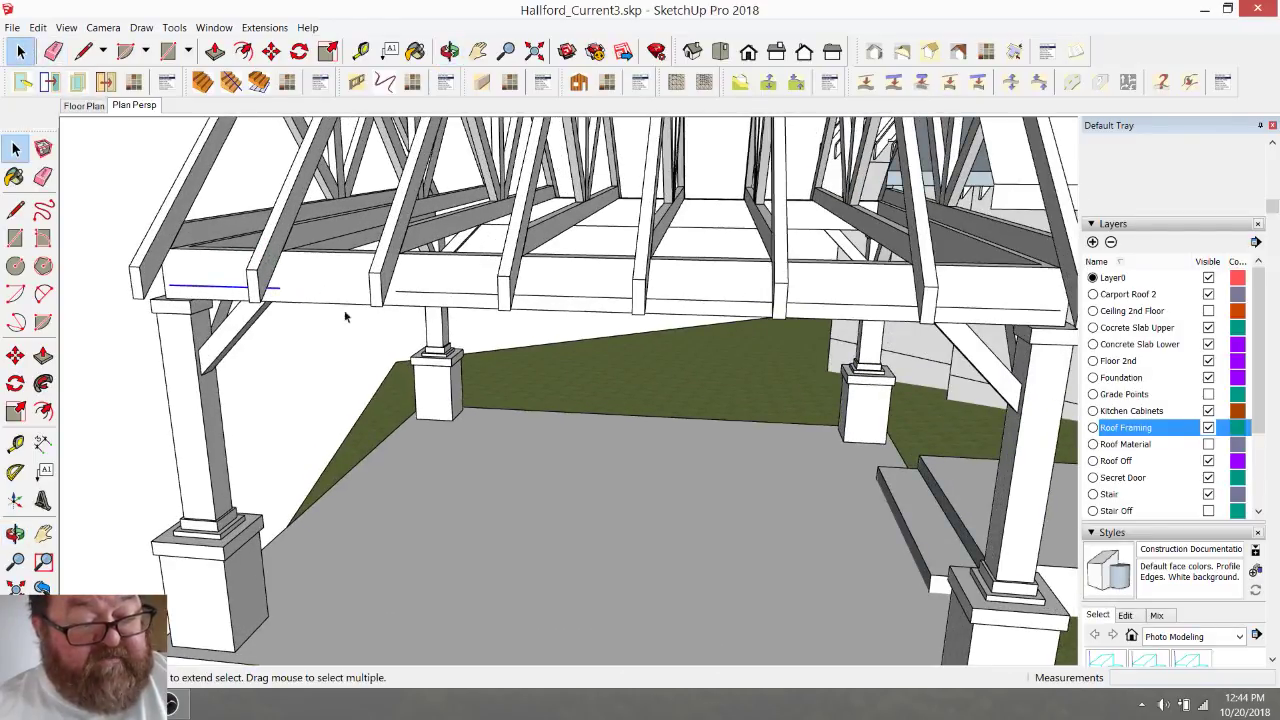
{"action": "left_click", "coordinate": [450, 294]}
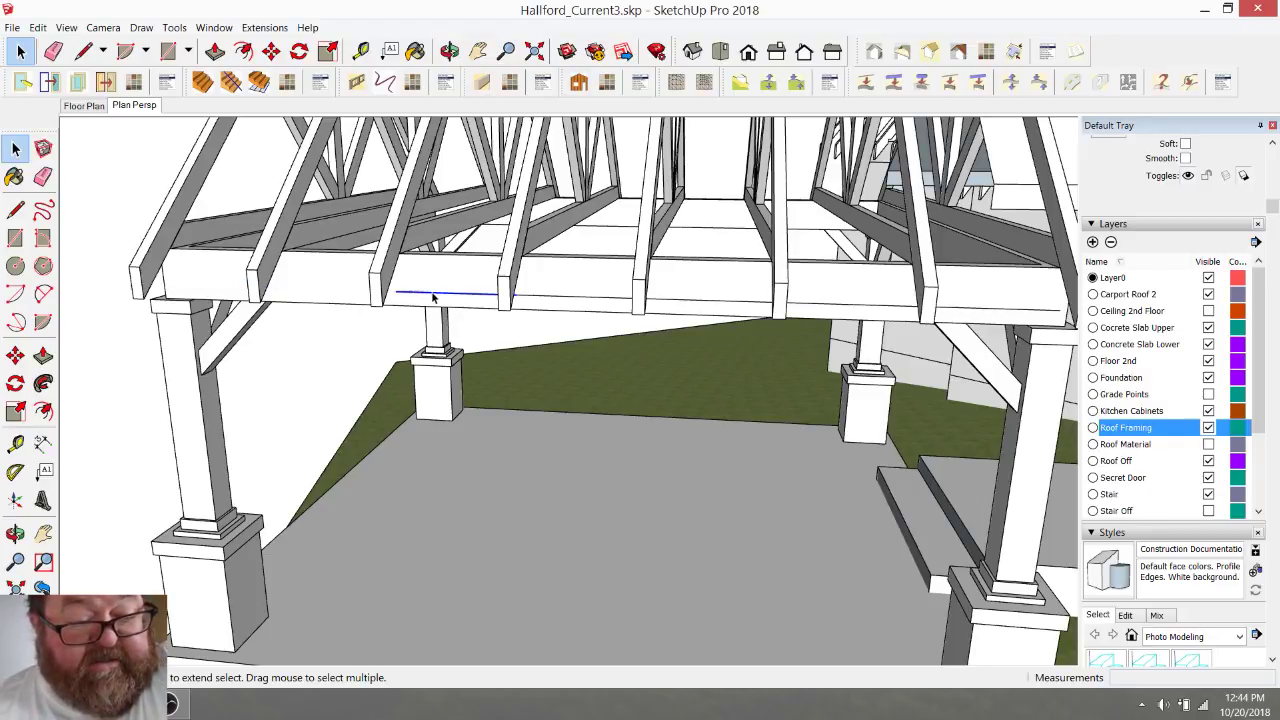
{"action": "left_click", "coordinate": [571, 300]}
{"action": "left_click", "coordinate": [571, 303]}
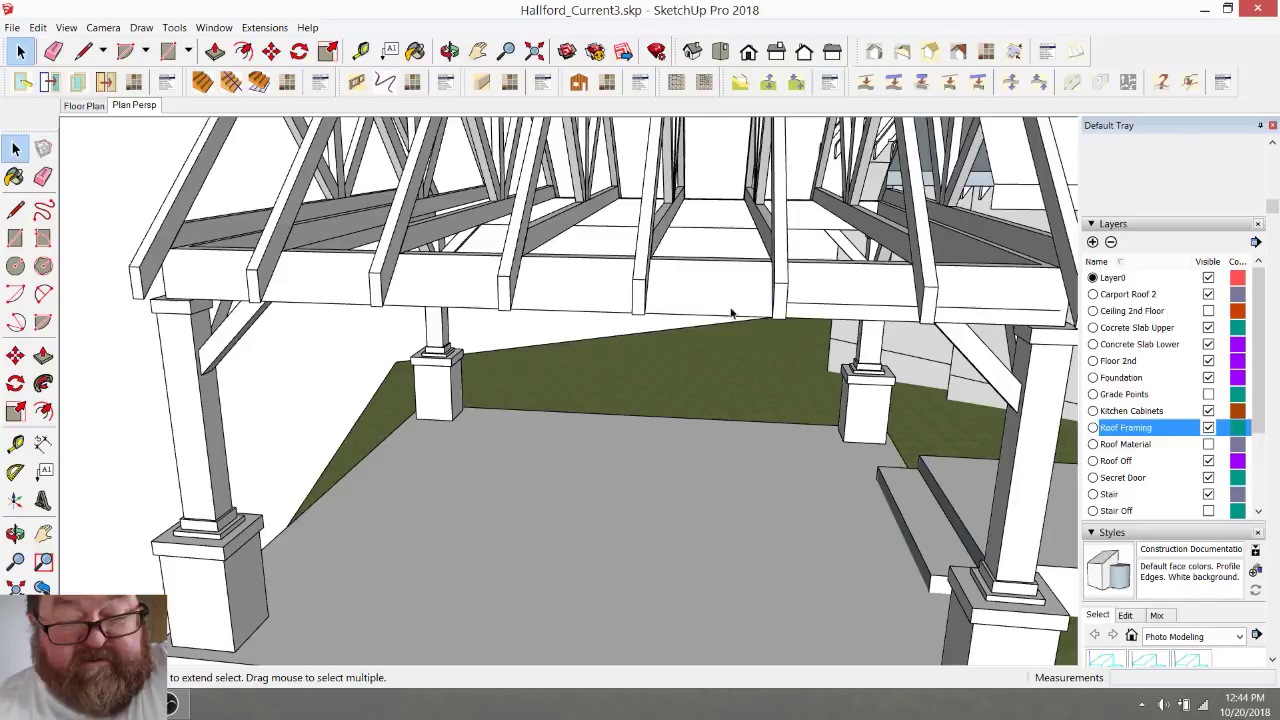
{"action": "triple_click", "coordinate": [826, 304]}
{"action": "left_click", "coordinate": [835, 308]}
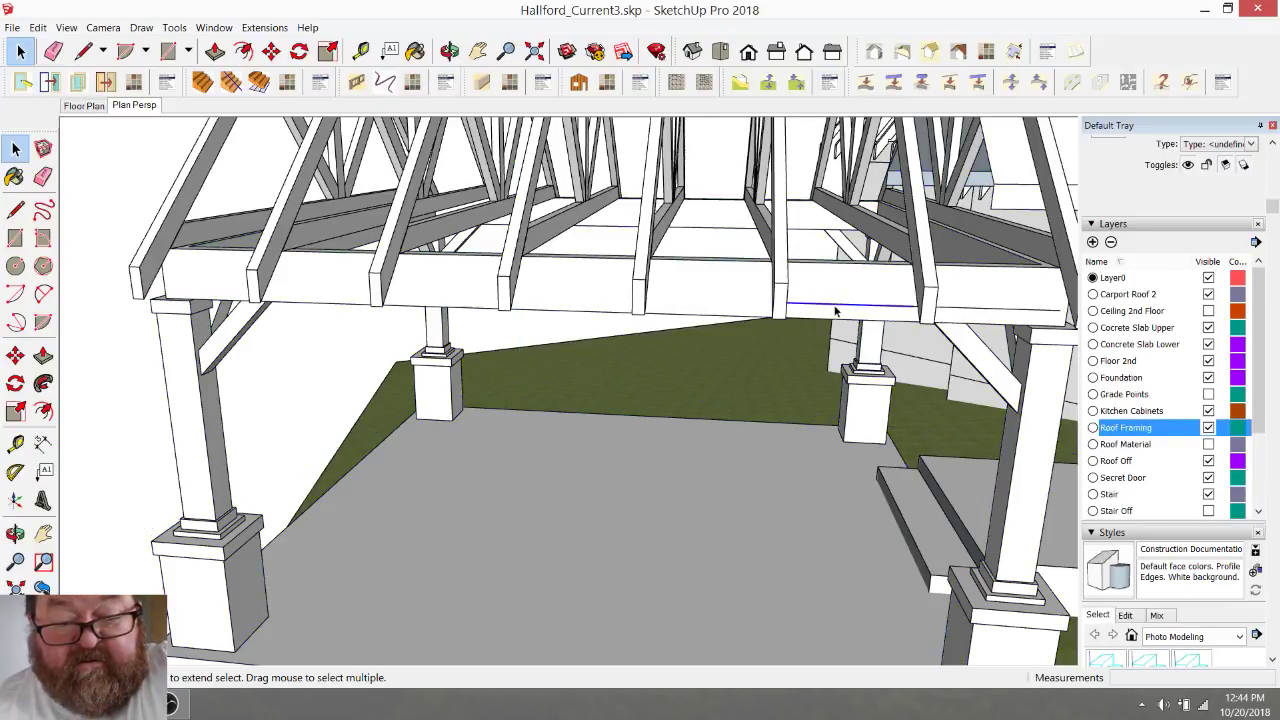
- Examine the full row of carport roof trusses from above the gable end
{"action": "scroll", "coordinate": [640, 372], "scroll_direction": "down", "scroll_amount": 5}
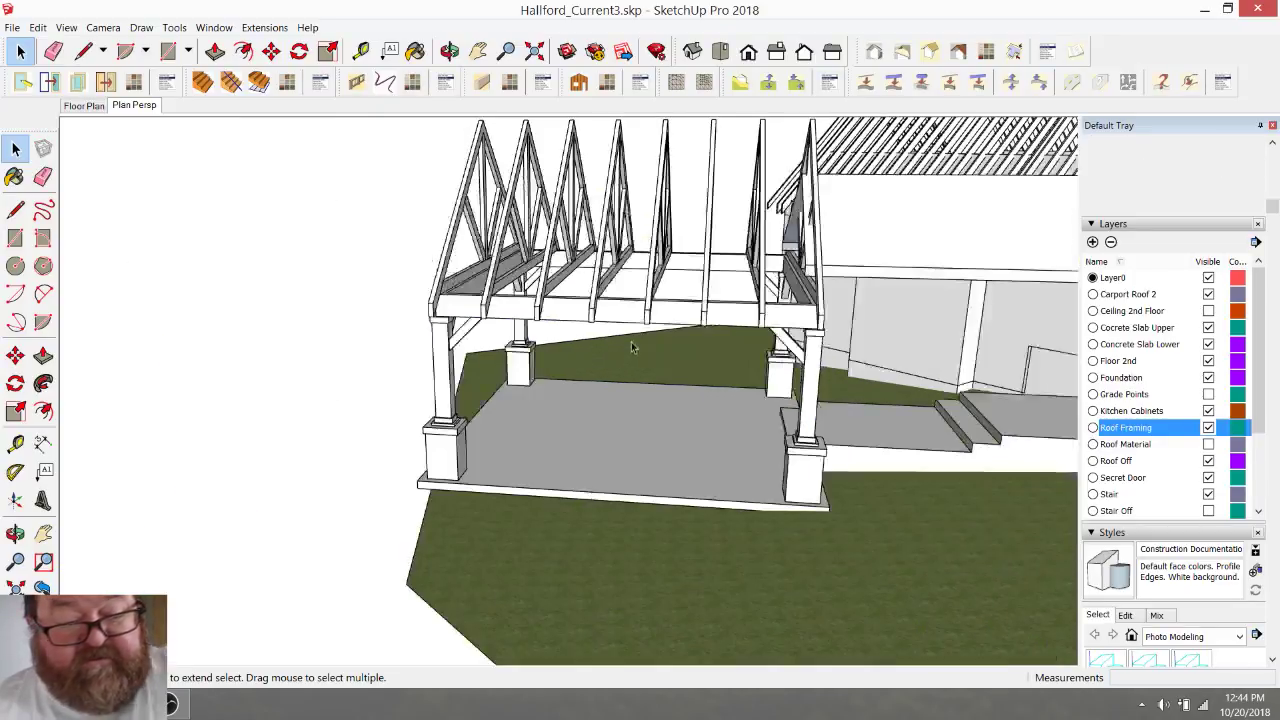
{"action": "left_click", "coordinate": [450, 50]}
{"action": "left_click_drag", "start_coordinate": [683, 145], "coordinate": [552, 466]}
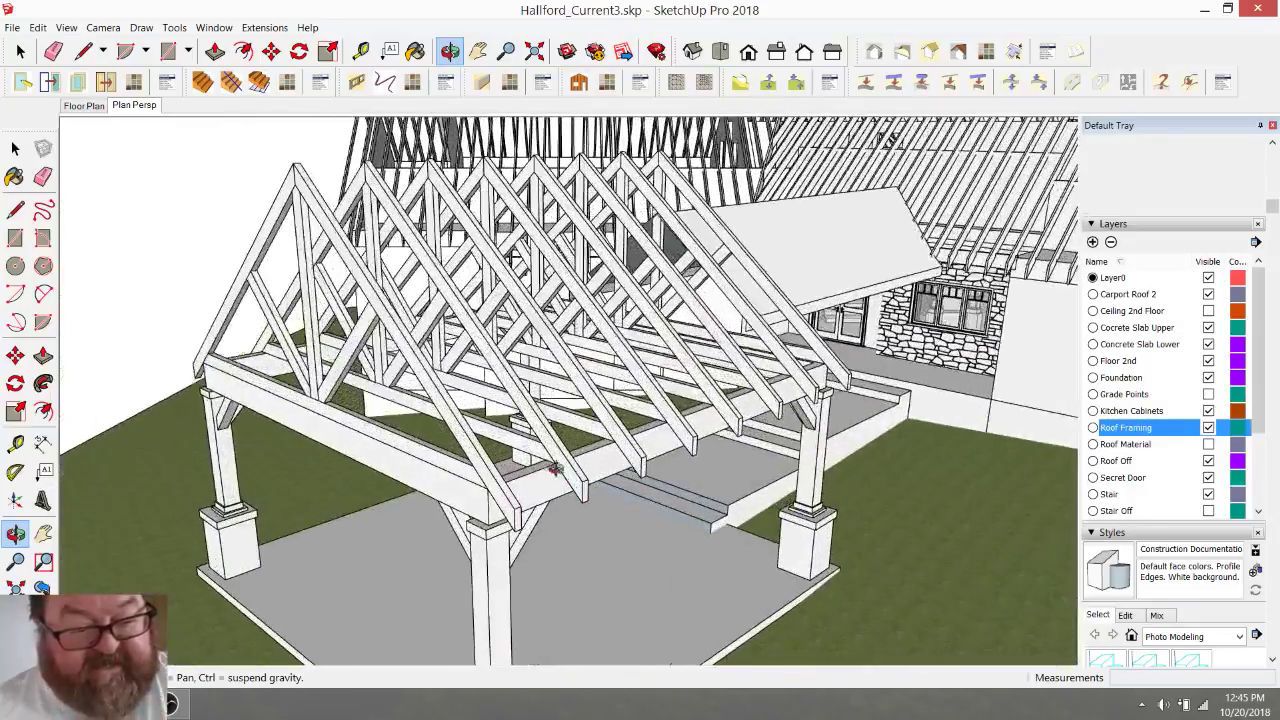
- Examine the truss spacing and rafter tails along the carport's side beam from several angles around the corner post
{"action": "scroll", "coordinate": [487, 453], "scroll_direction": "up", "scroll_amount": 3}
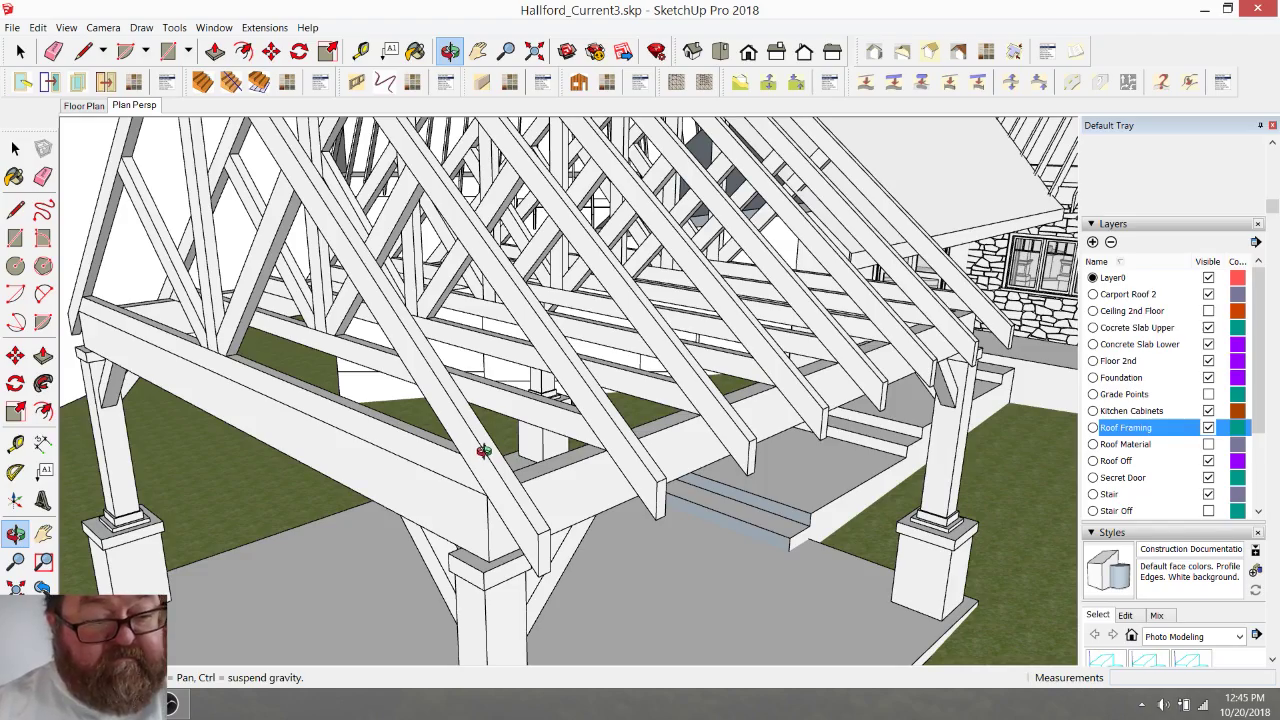
{"action": "left_click_drag", "start_coordinate": [545, 408], "coordinate": [518, 437]}
{"action": "mouse_move", "coordinate": [428, 440]}
{"action": "left_mouse_down"}
{"action": "mouse_move", "coordinate": [543, 523]}
{"action": "mouse_move", "coordinate": [433, 507]}
{"action": "mouse_move", "coordinate": [550, 563]}
{"action": "mouse_move", "coordinate": [470, 600]}
{"action": "mouse_move", "coordinate": [243, 643]}
{"action": "left_mouse_up"}
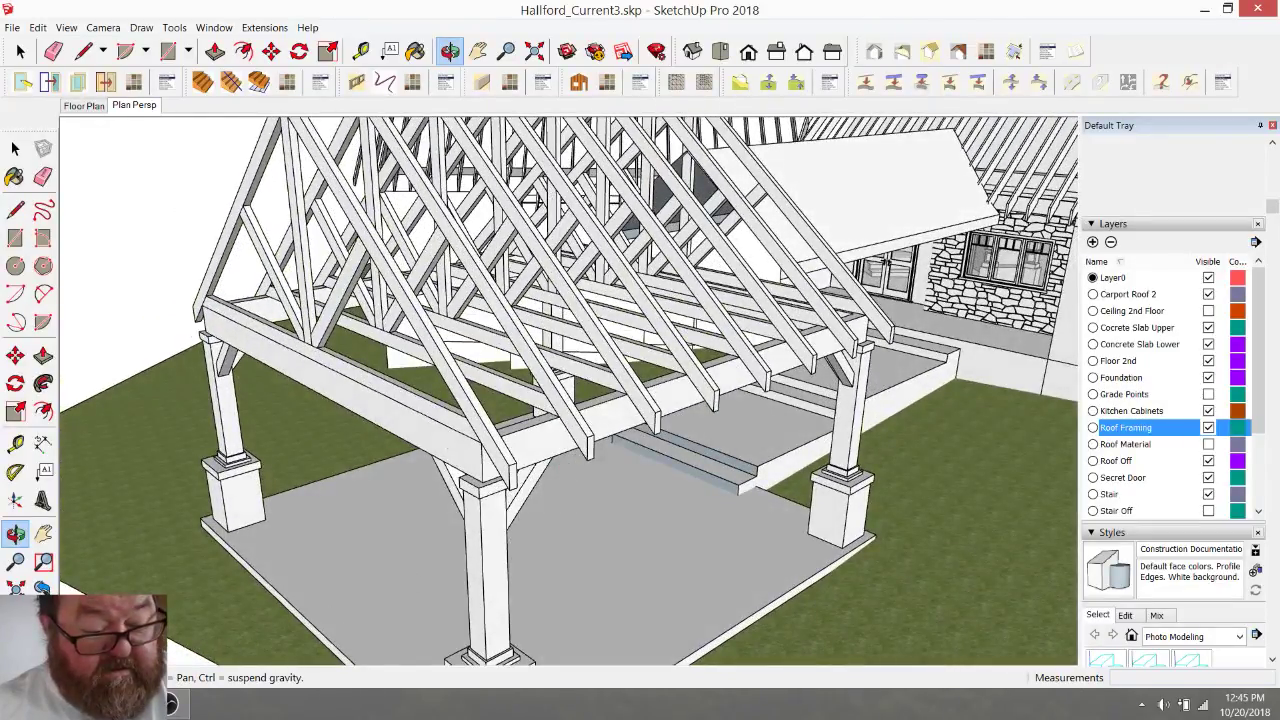
{"action": "key", "text": "alt+Tab"}
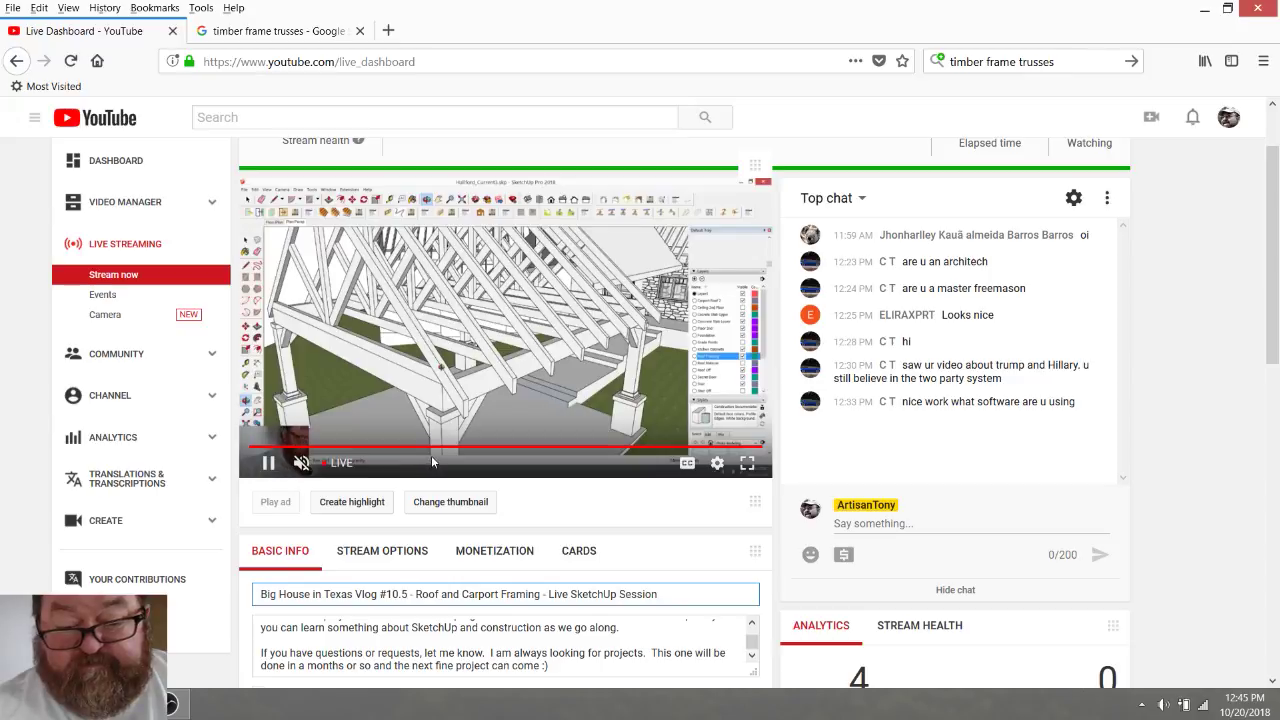
{"action": "key", "text": "alt+Tab"}
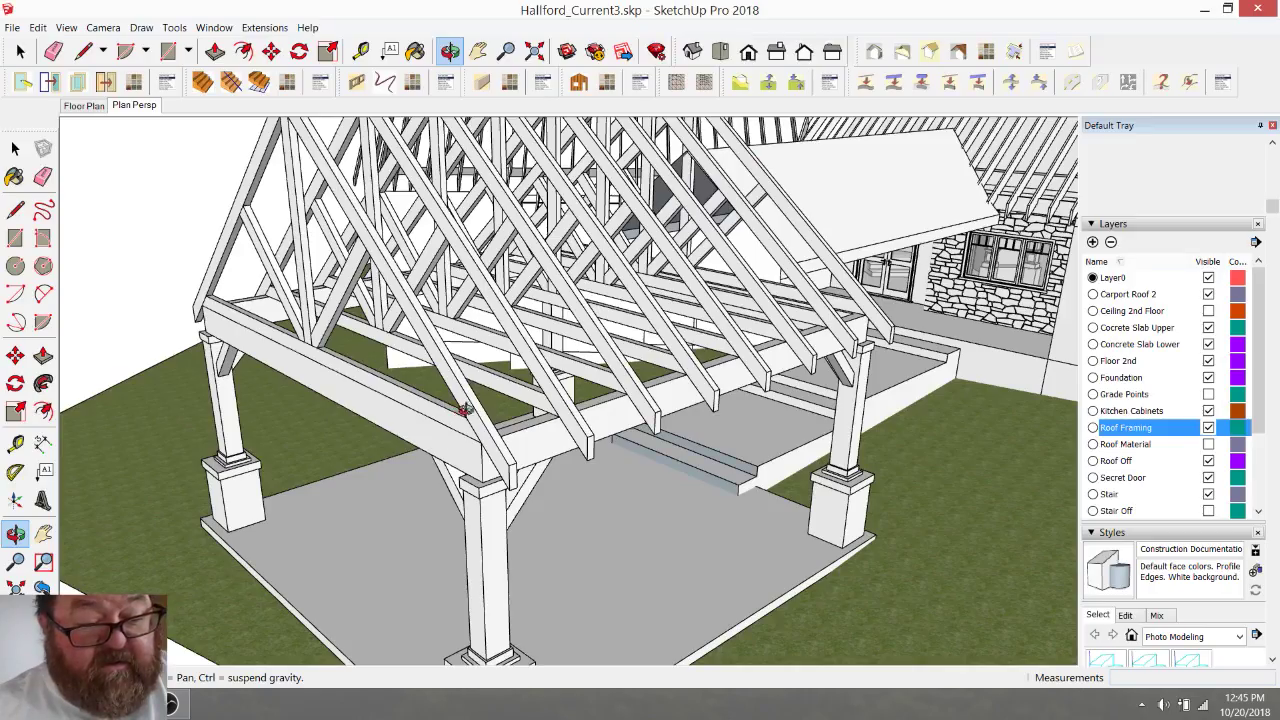
{"action": "scroll", "coordinate": [465, 410], "scroll_direction": "up", "scroll_amount": 6}
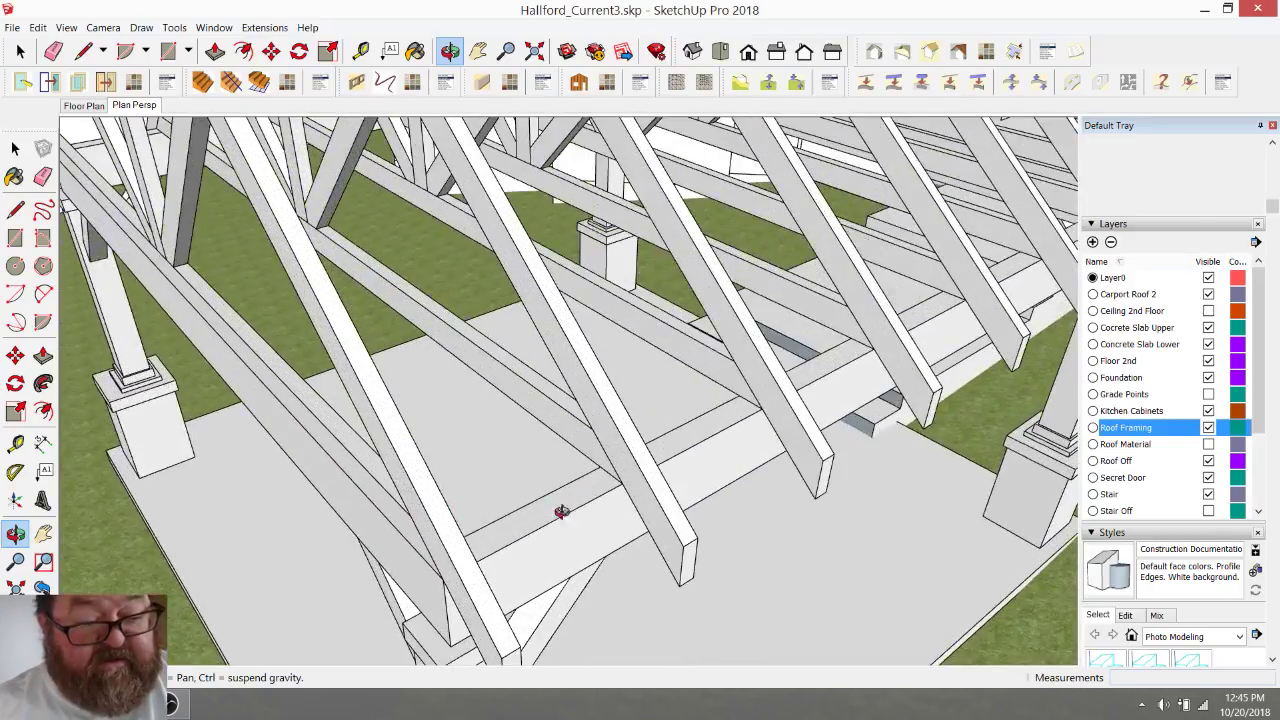
{"action": "middle_click_drag", "start_coordinate": [625, 523], "coordinate": [640, 431]}
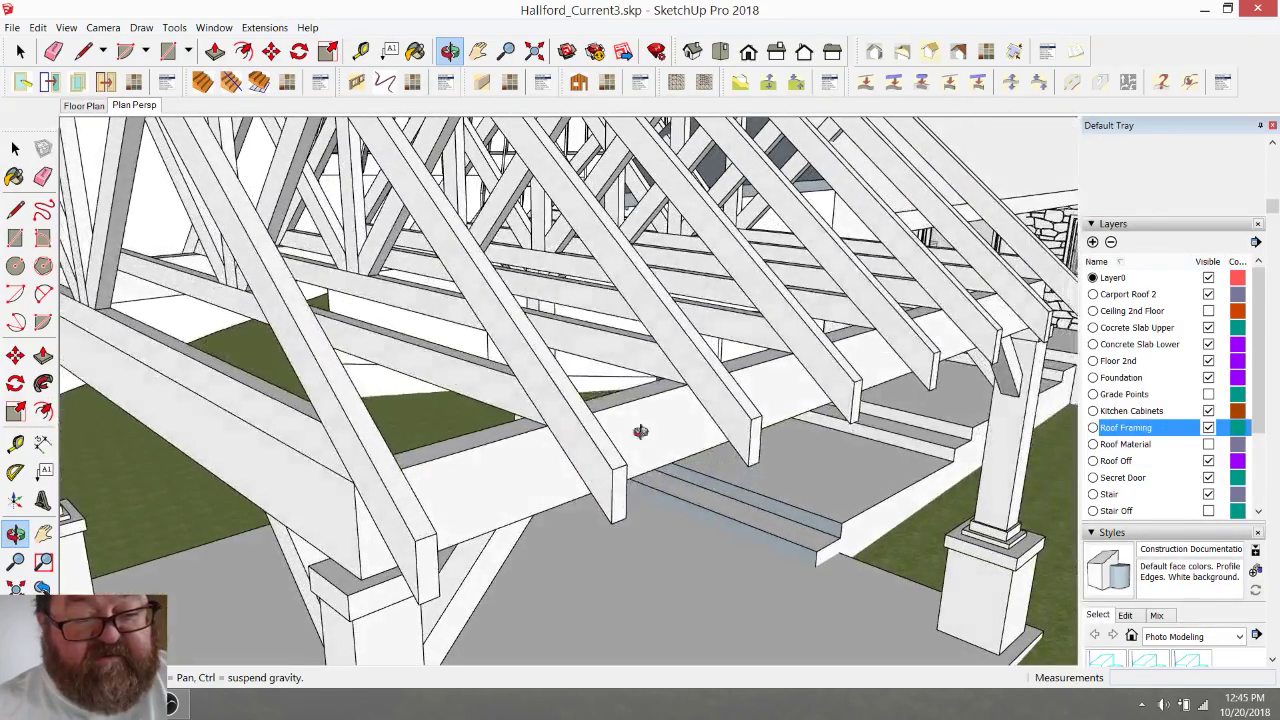
{"action": "middle_click_drag", "start_coordinate": [511, 489], "coordinate": [548, 495]}
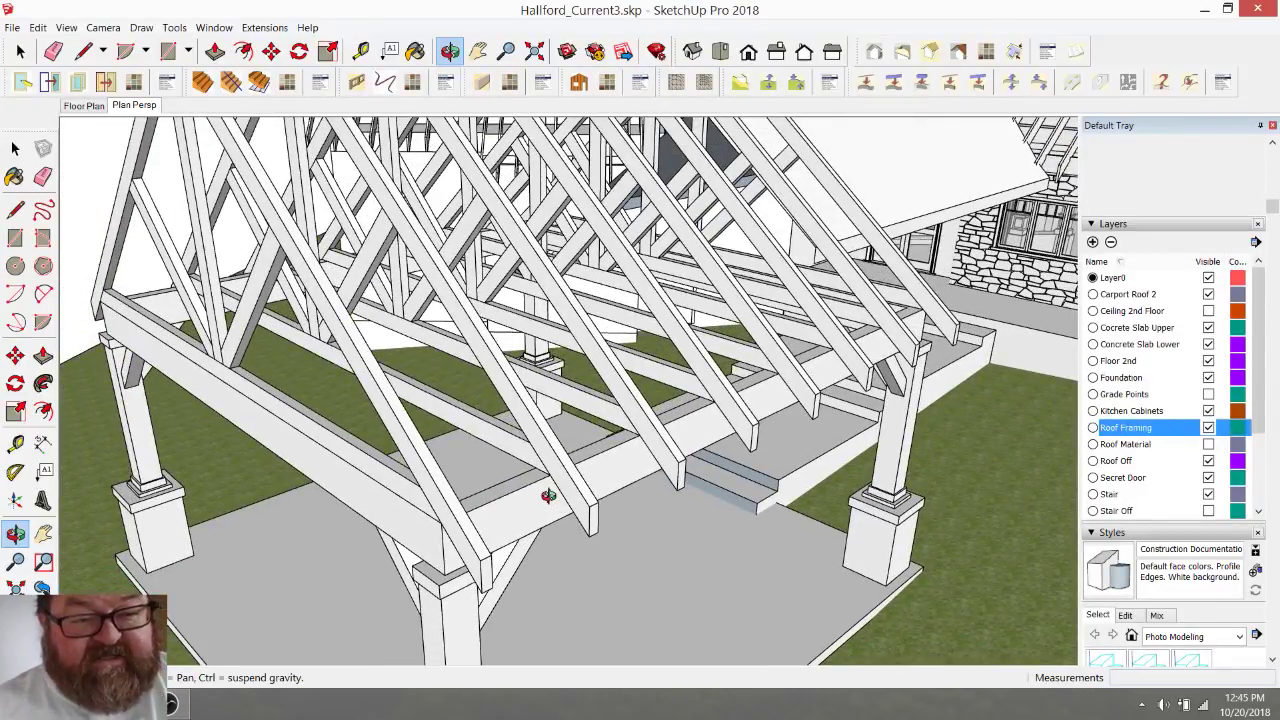
{"action": "middle_click_drag", "start_coordinate": [546, 497], "coordinate": [472, 505]}
{"action": "scroll", "coordinate": [450, 490], "scroll_direction": "up", "scroll_amount": 3}
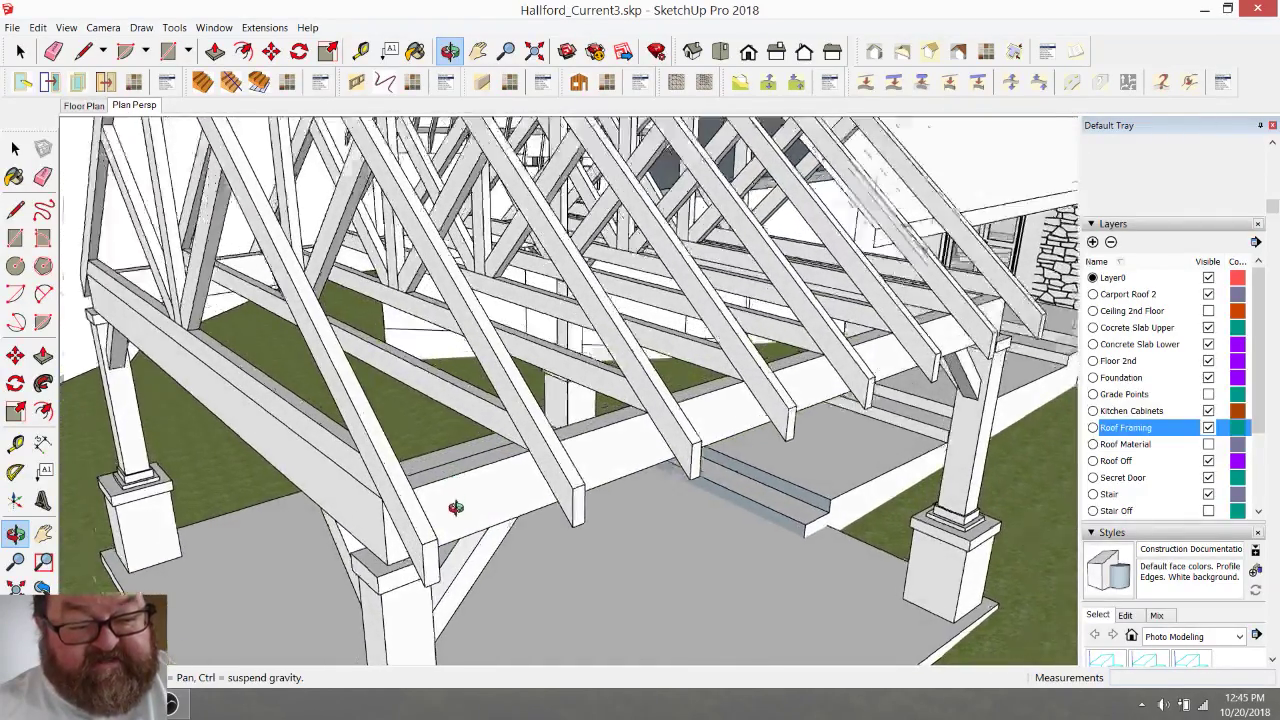
{"action": "middle_click_drag", "start_coordinate": [562, 450], "coordinate": [338, 462]}
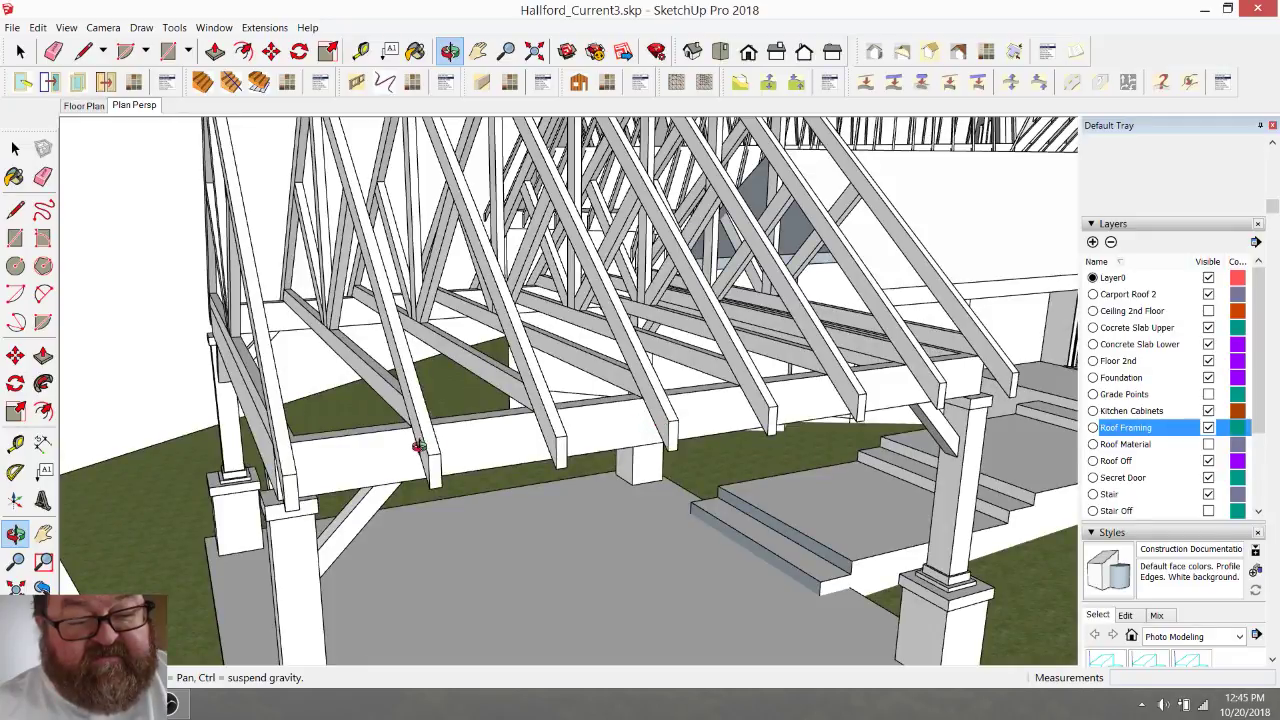
{"action": "middle_click_drag", "start_coordinate": [418, 447], "coordinate": [652, 440]}
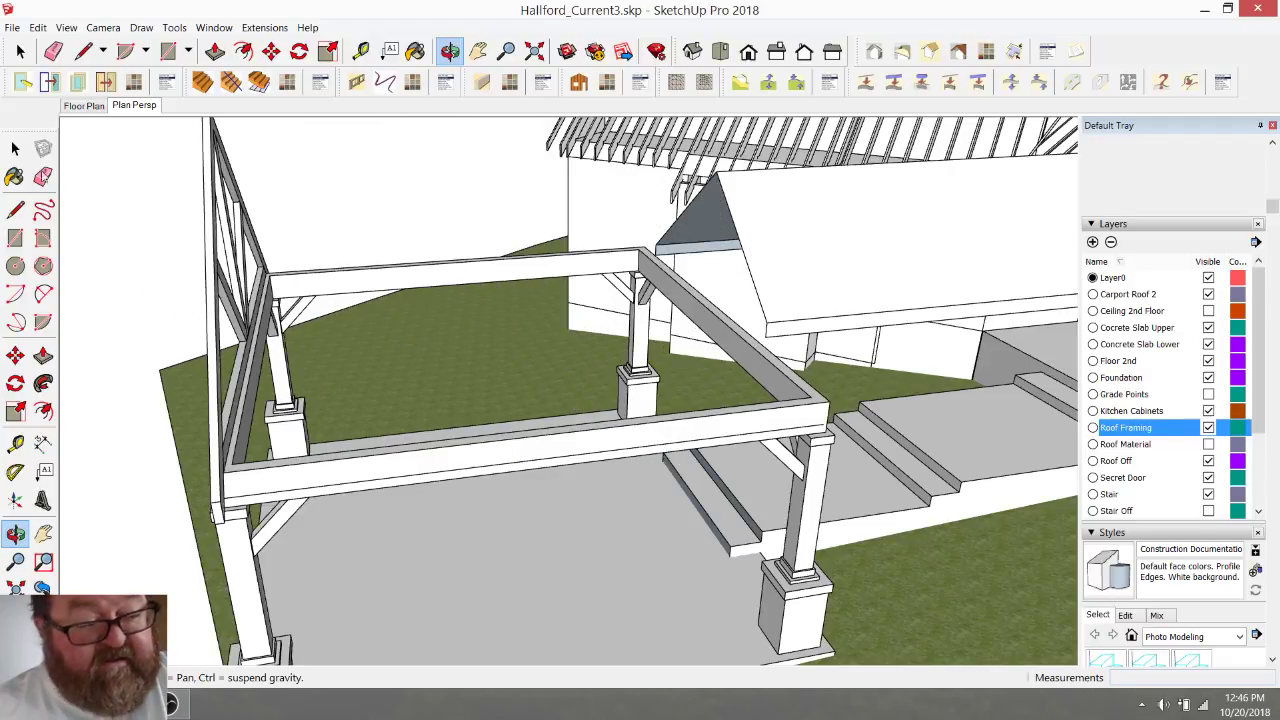
- Divide the layout line on the side beam's outer face into equal segments and delete the second segment from the truss end
{"action": "key", "text": "space"}
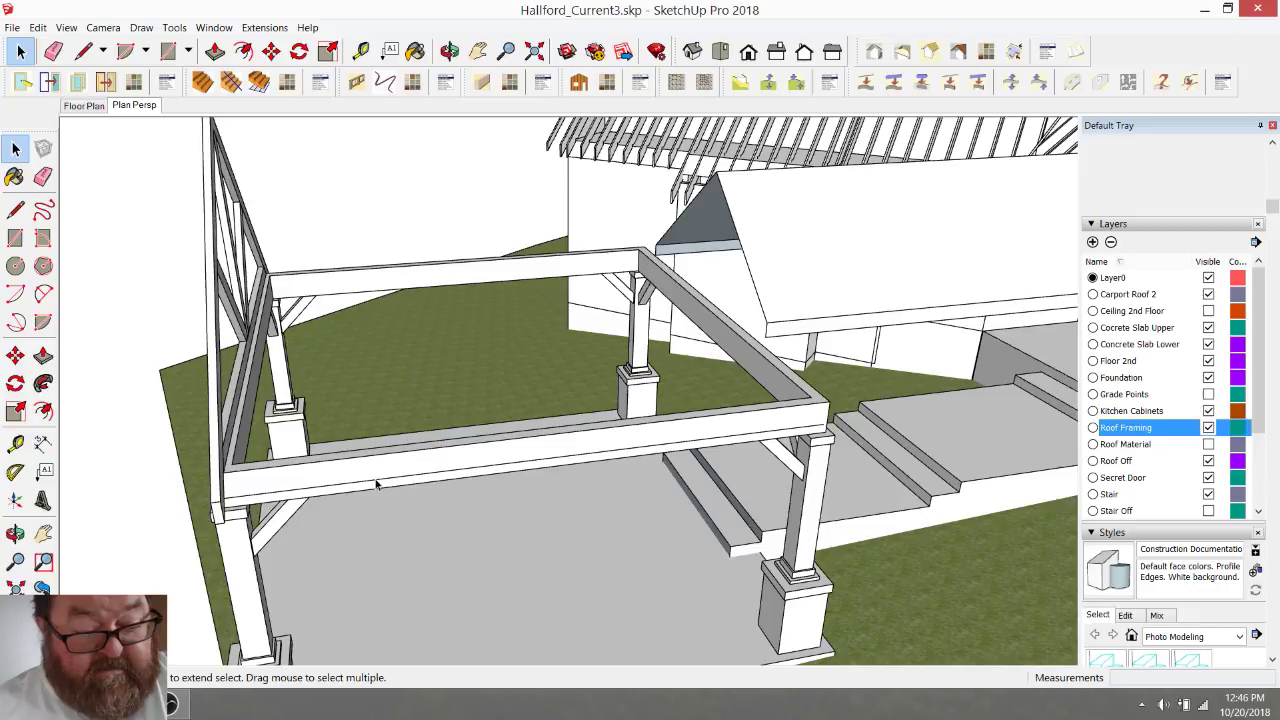
{"action": "left_click", "coordinate": [419, 477]}
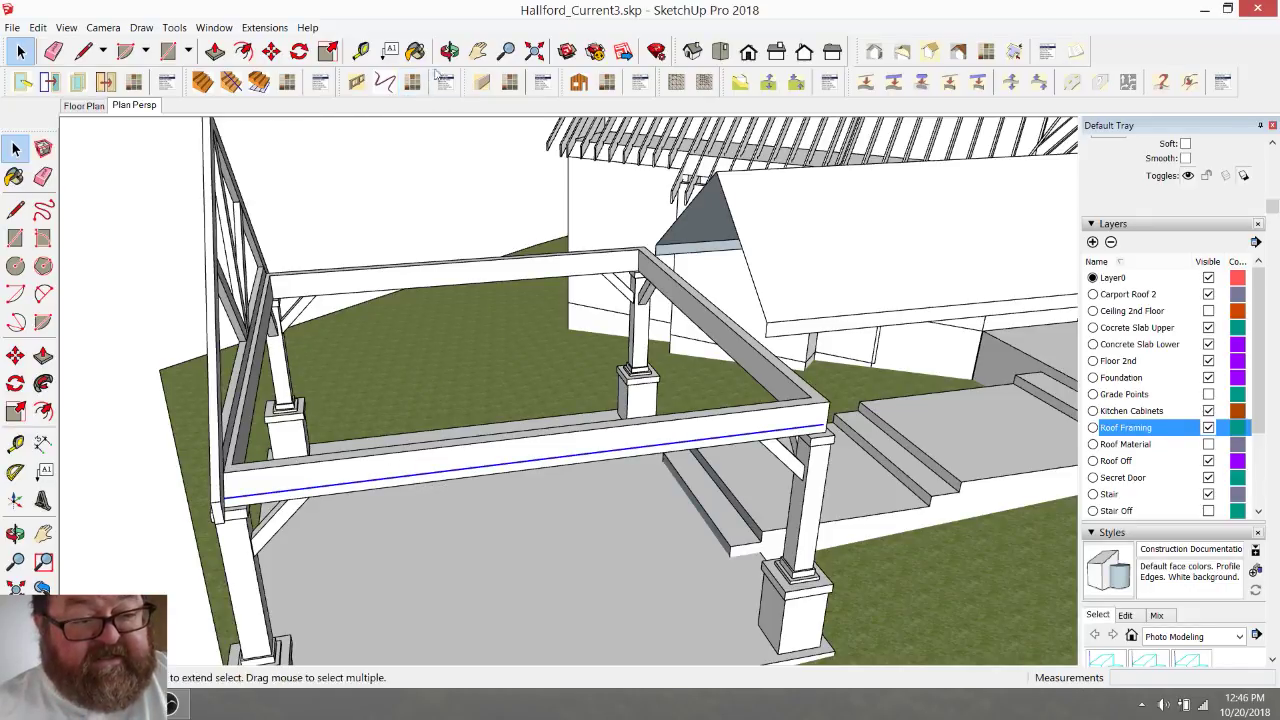
{"action": "left_click", "coordinate": [450, 51]}
{"action": "left_click_drag", "start_coordinate": [389, 451], "coordinate": [337, 434]}
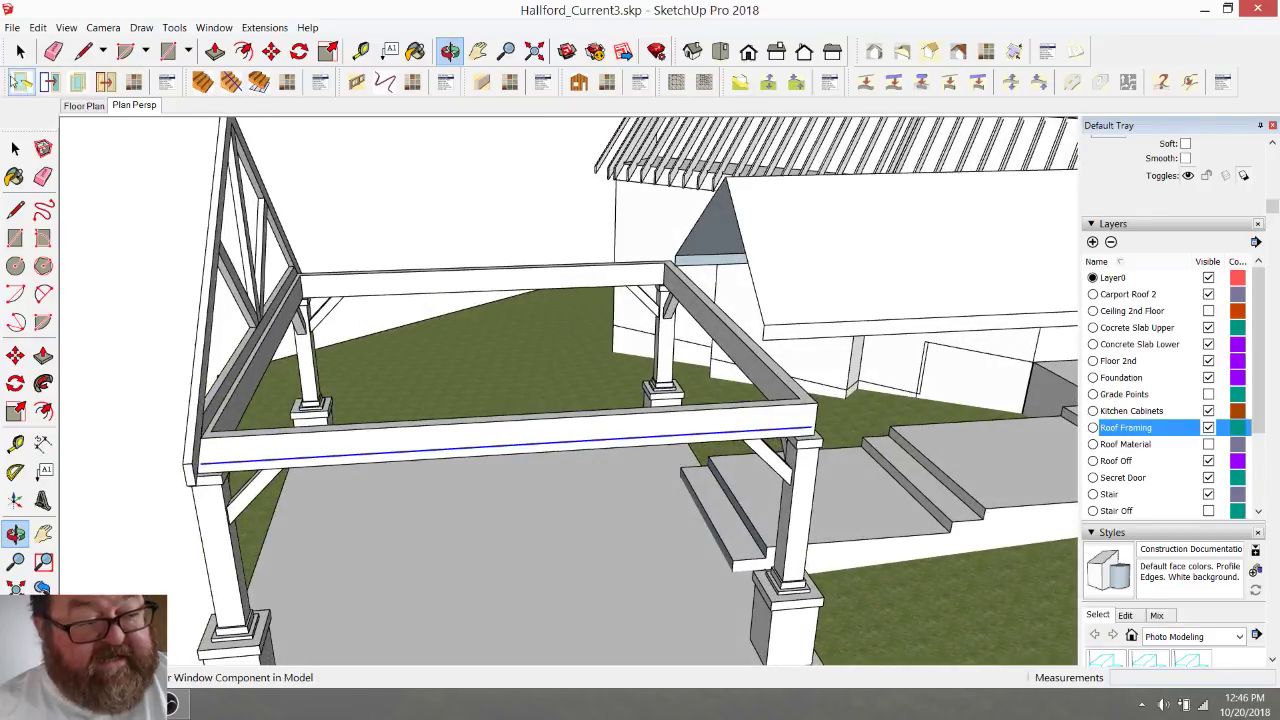
{"action": "key", "text": "space"}
{"action": "right_click", "coordinate": [345, 458]}
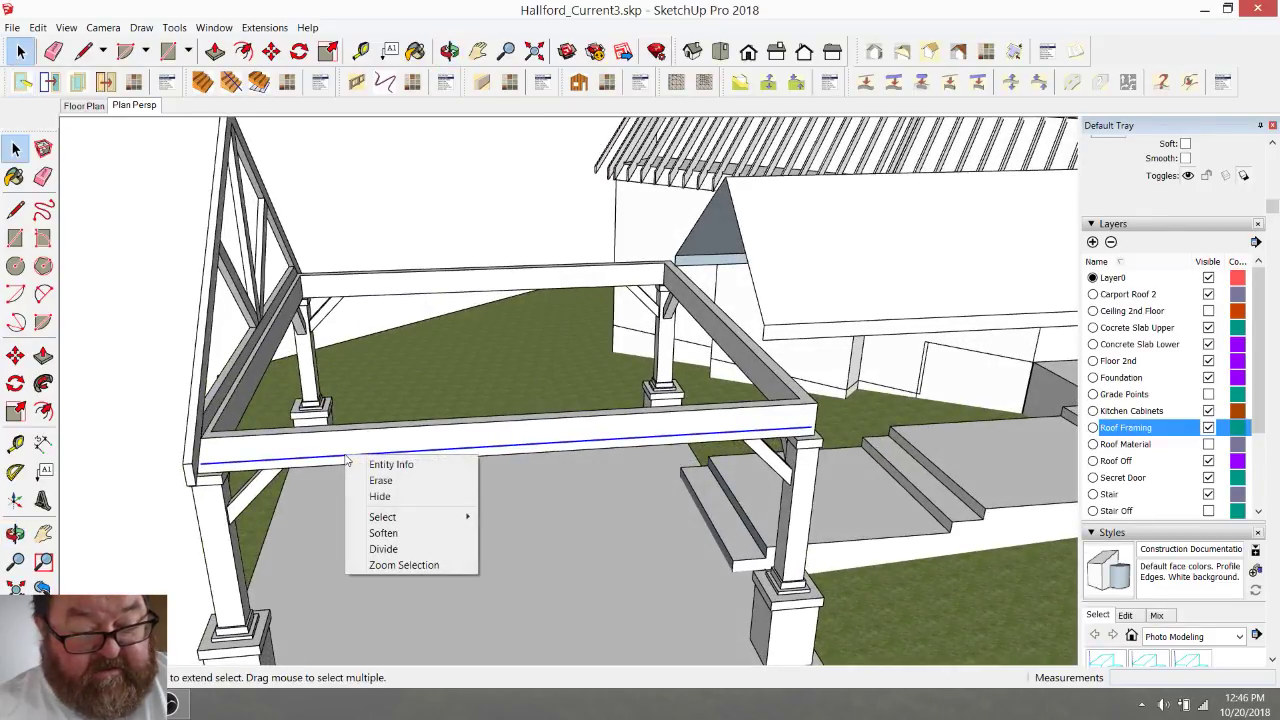
{"action": "left_click", "coordinate": [386, 547]}
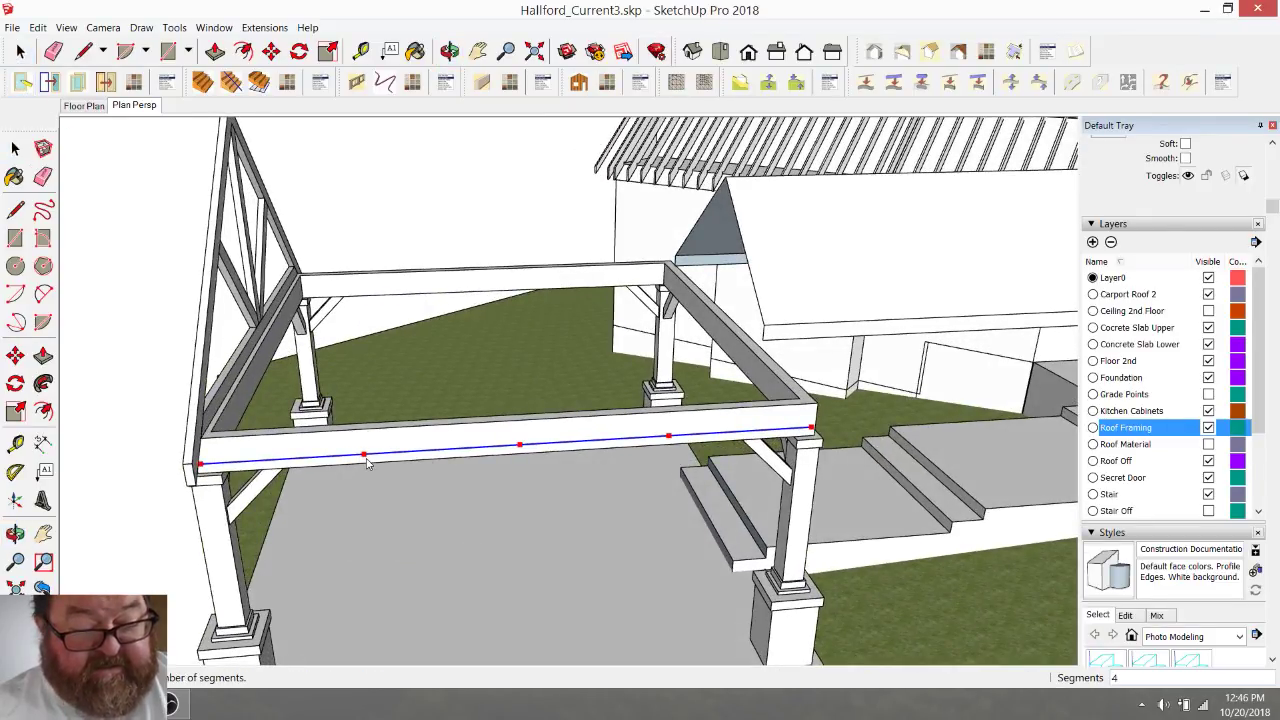
{"action": "left_click", "coordinate": [310, 461]}
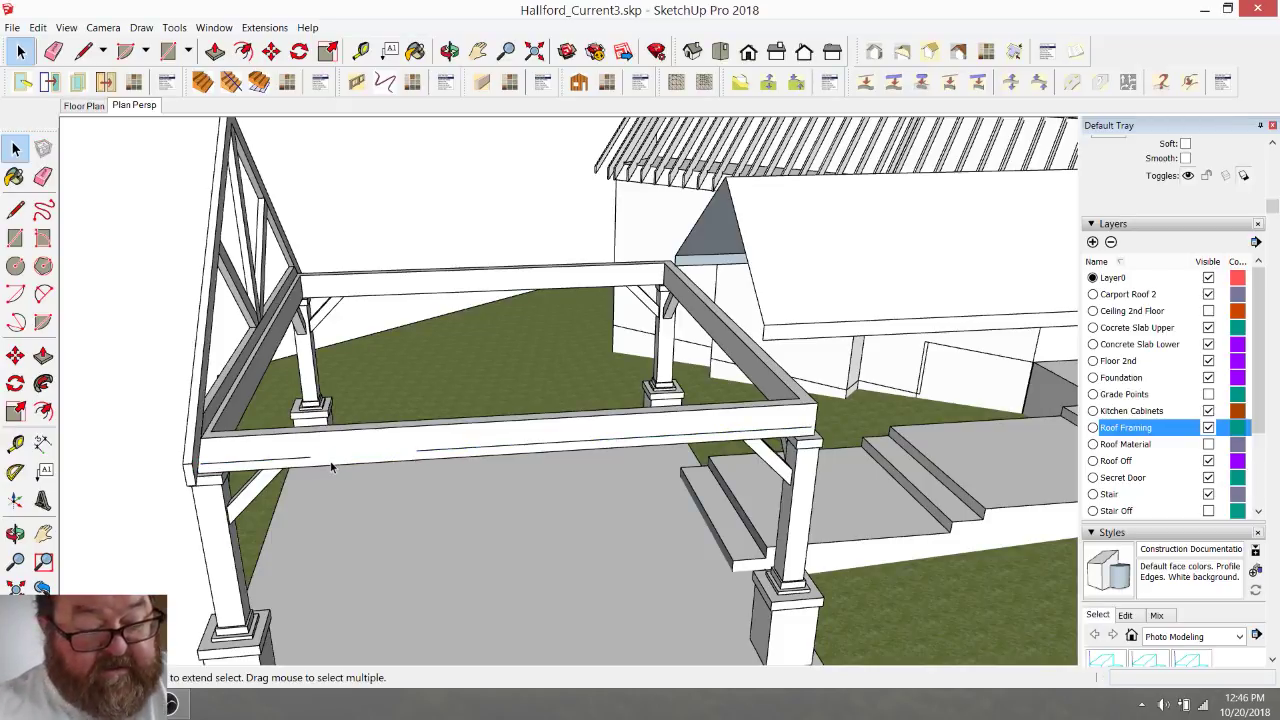
- Copy the gable truss from the layout line's start to its first division point and repeat that spacing for 7 copies
{"action": "scroll", "coordinate": [258, 428], "scroll_direction": "up", "scroll_amount": 3}
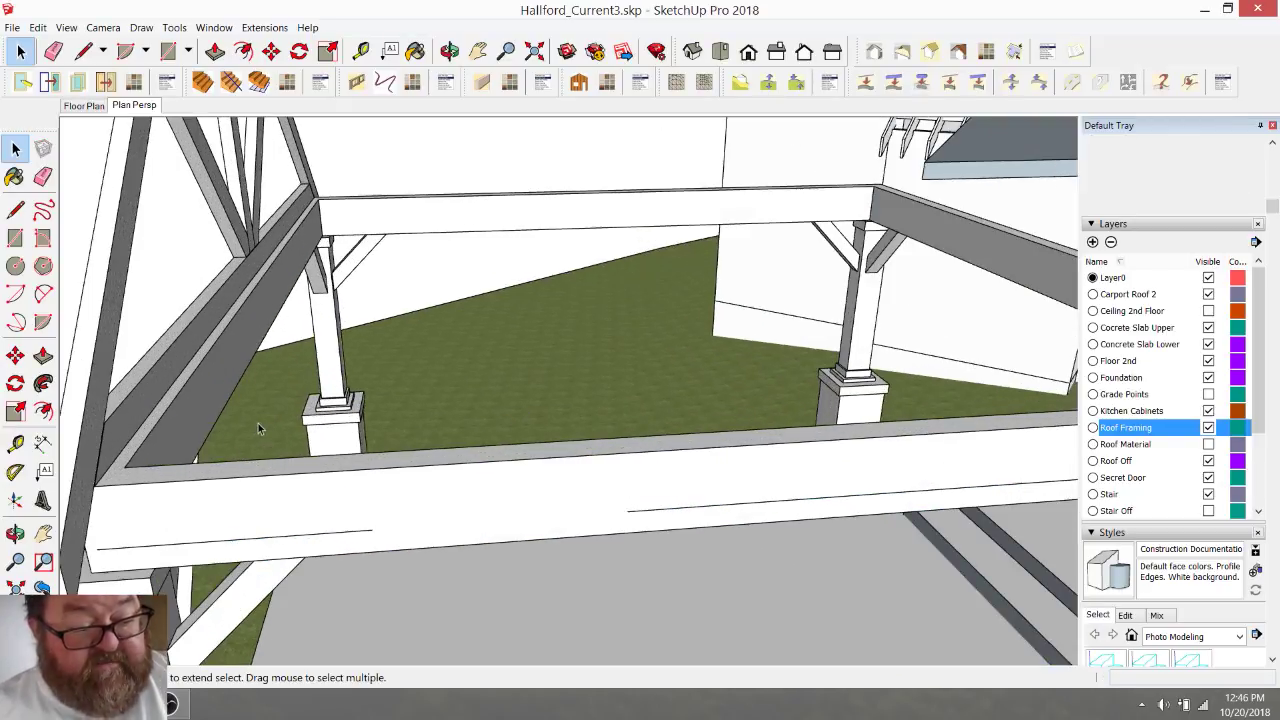
{"action": "scroll", "coordinate": [111, 248], "scroll_direction": "down", "scroll_amount": 1}
{"action": "left_click", "coordinate": [111, 248]}
{"action": "key", "text": "m"}
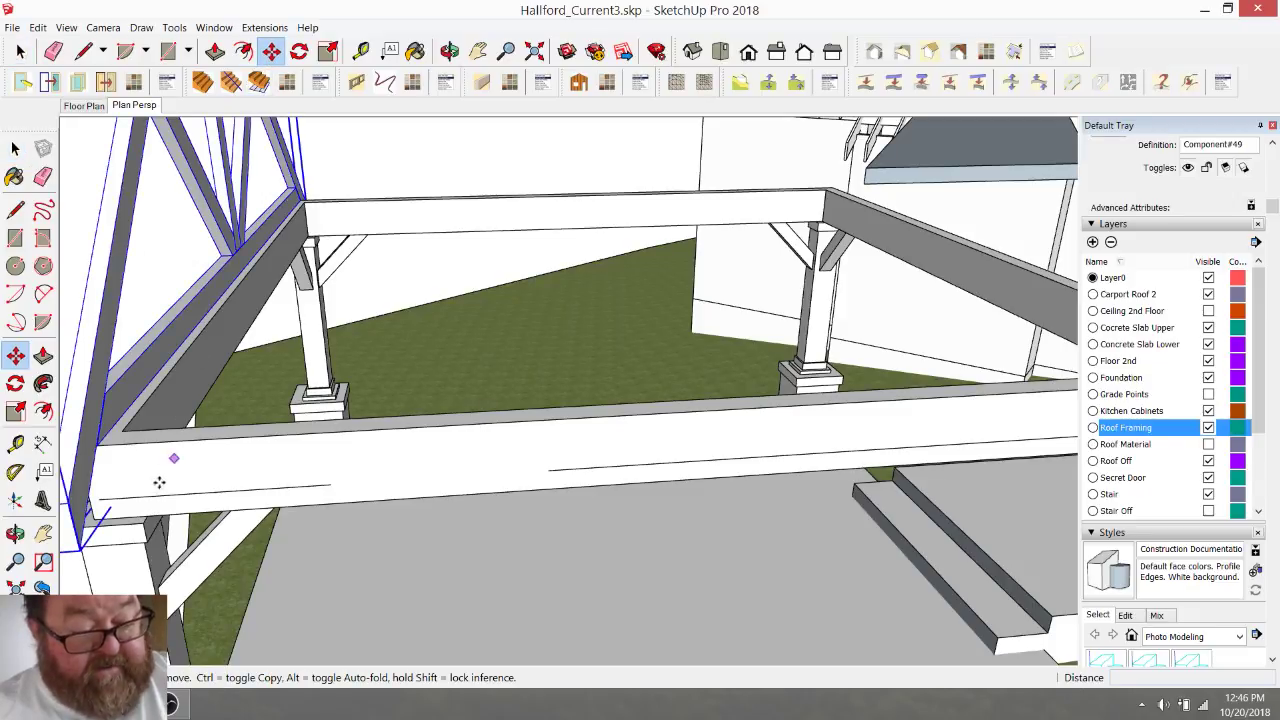
{"action": "left_click", "coordinate": [104, 498]}
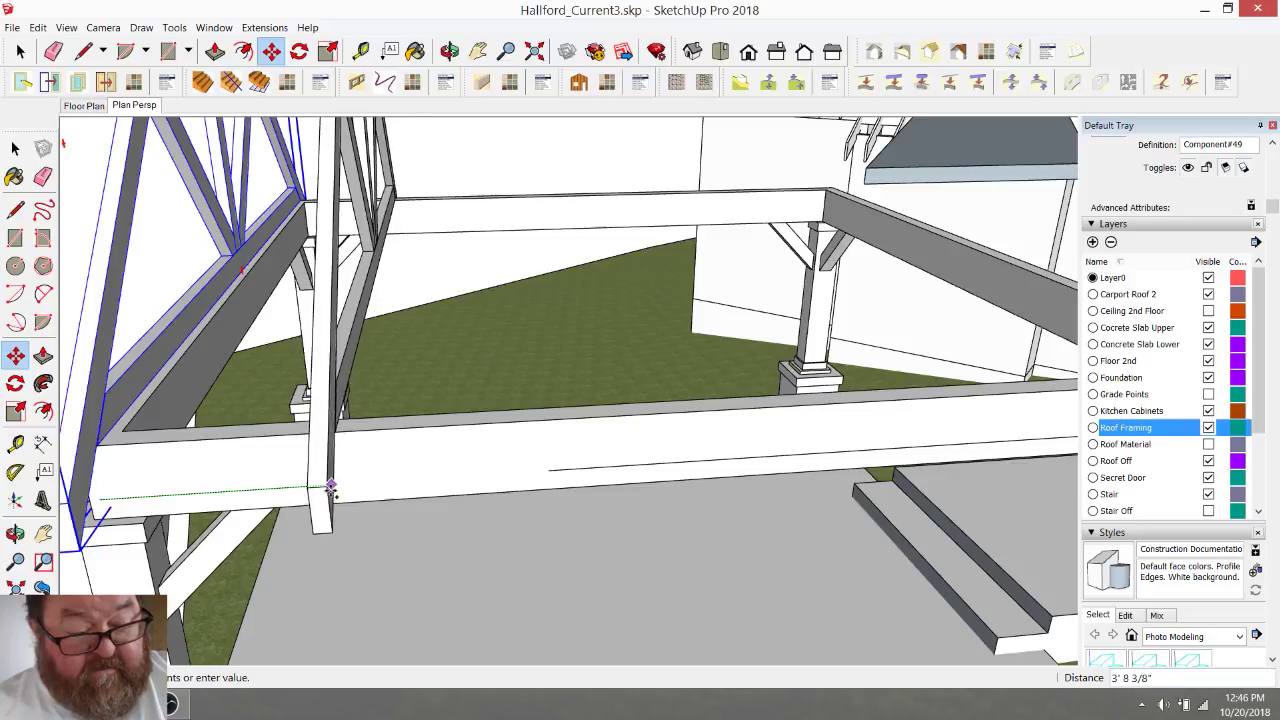
{"action": "left_click", "coordinate": [452, 55]}
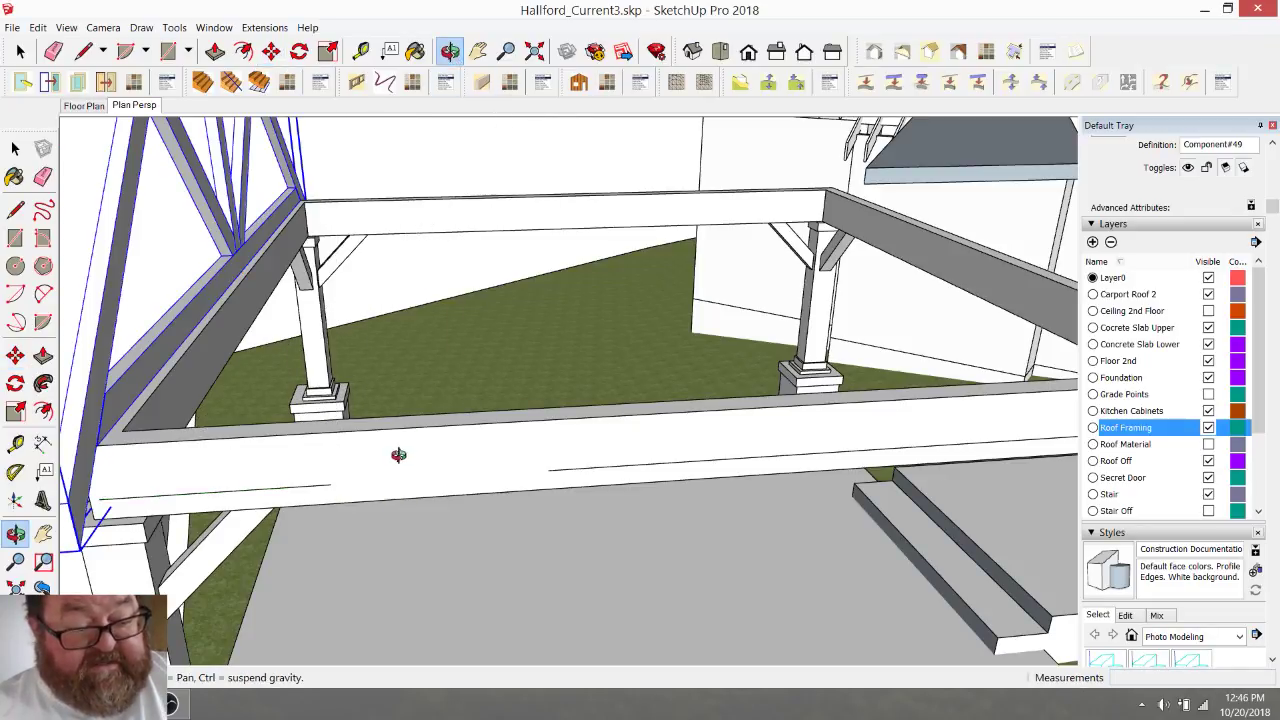
{"action": "left_click_drag", "start_coordinate": [397, 451], "coordinate": [294, 446]}
{"action": "right_click", "coordinate": [302, 449]}
{"action": "left_click", "coordinate": [334, 459]}
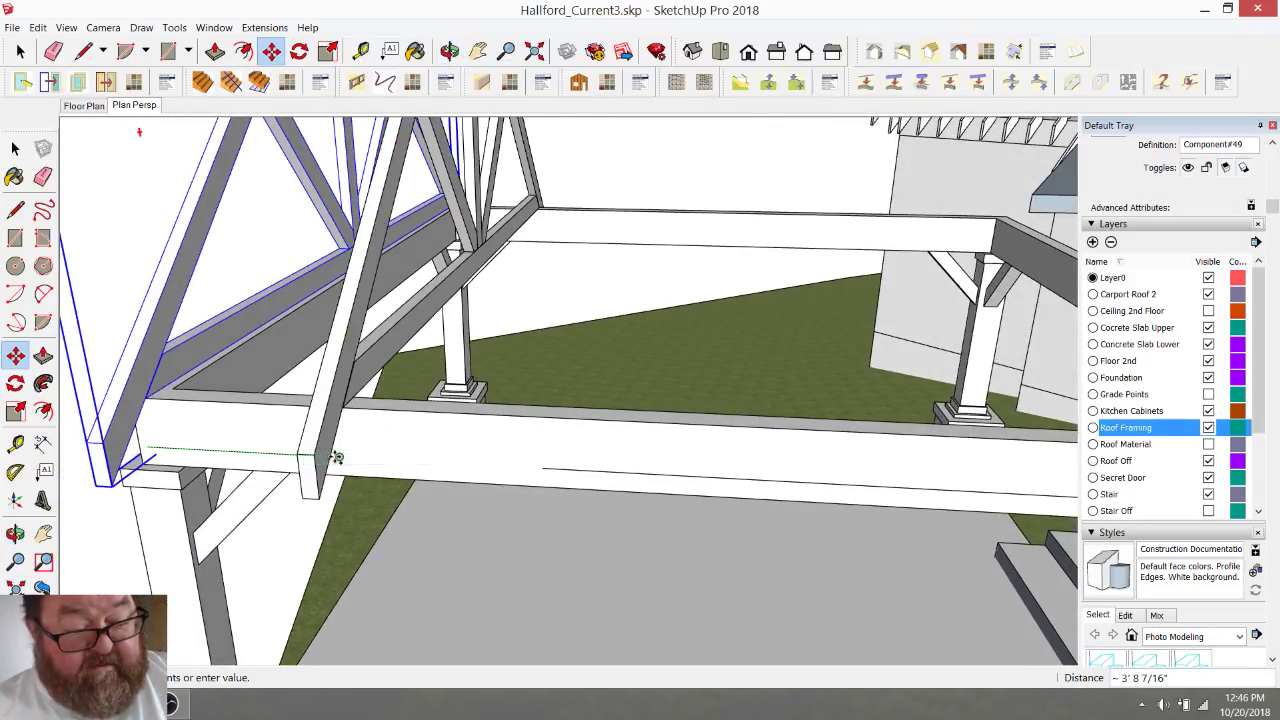
{"action": "left_click", "coordinate": [340, 457]}
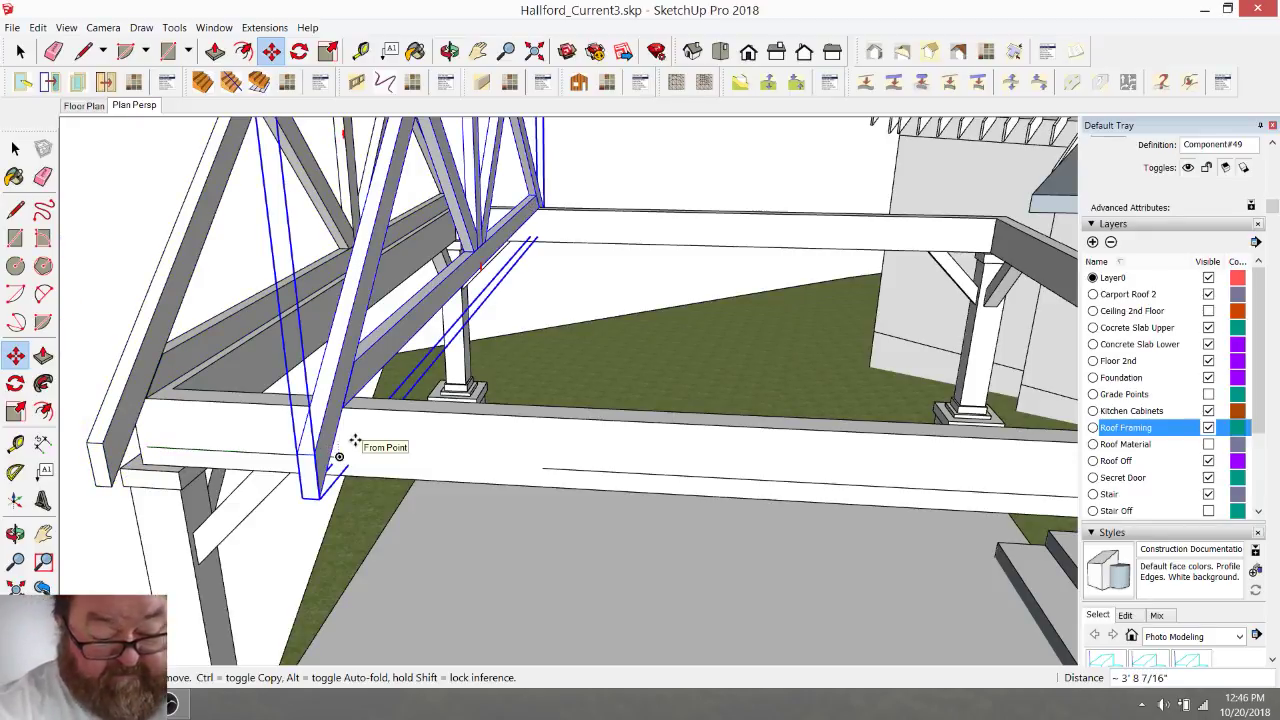
{"action": "scroll", "coordinate": [343, 445], "scroll_direction": "down", "scroll_amount": 3}
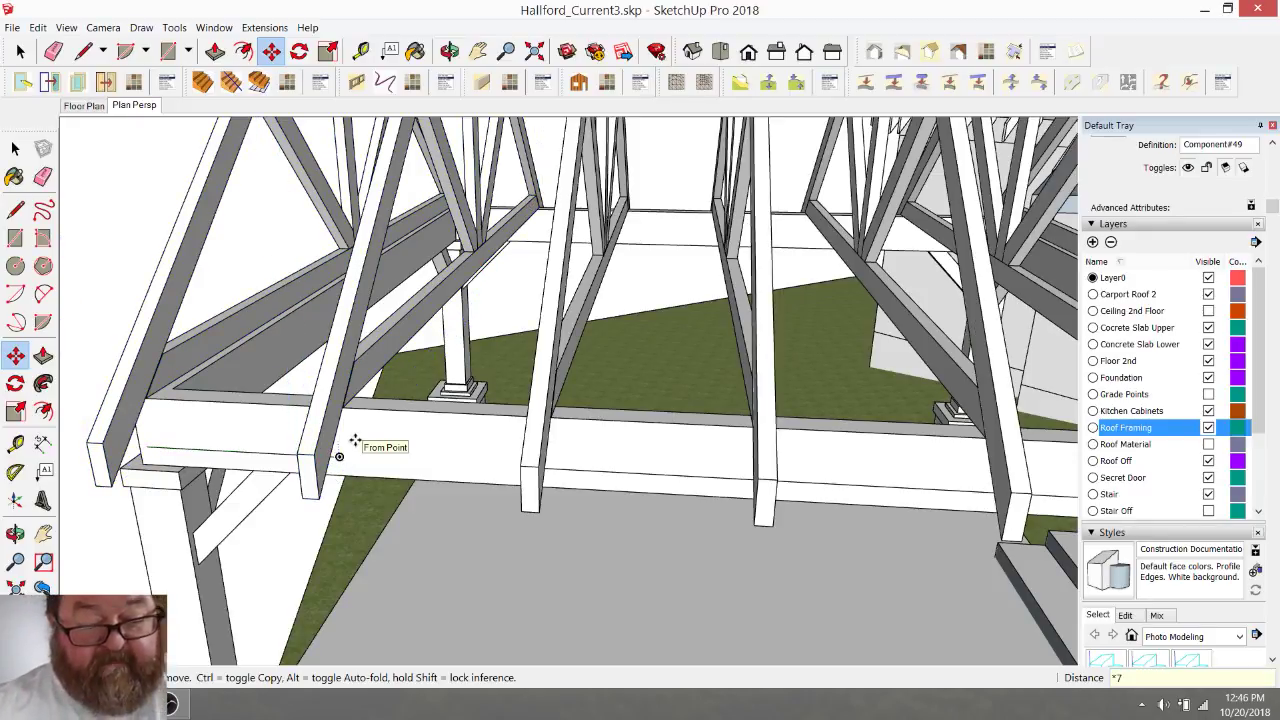
- Delete the surplus truss copy standing beyond the house-side end of the carport beams
{"action": "middle_click_drag", "start_coordinate": [343, 445], "coordinate": [290, 424]}
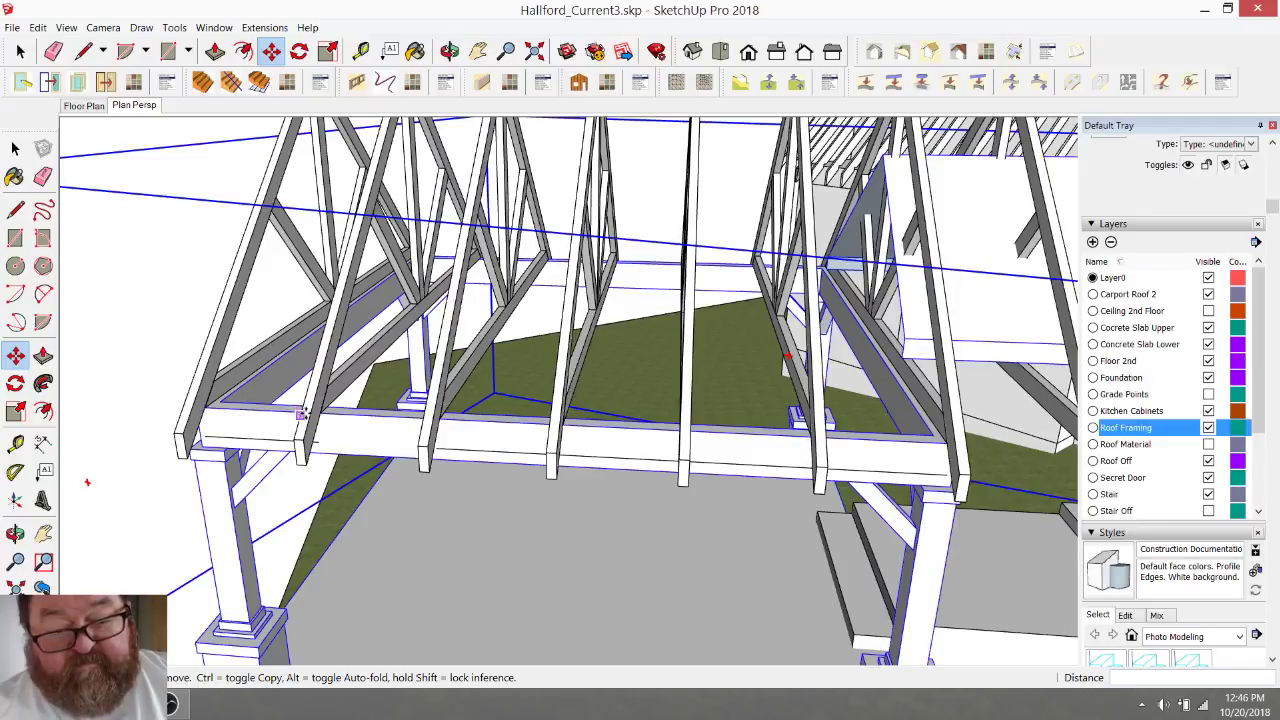
{"action": "middle_click_drag", "start_coordinate": [362, 326], "coordinate": [348, 196]}
{"action": "key", "text": "space"}
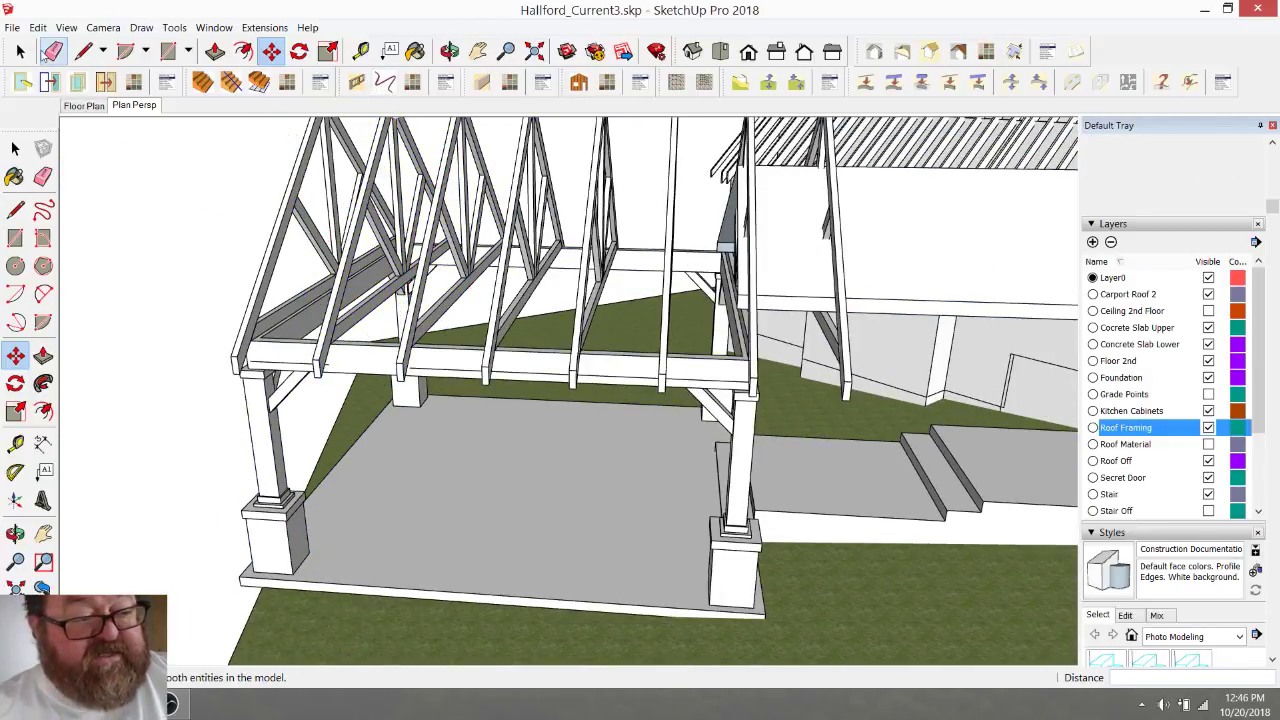
{"action": "left_click", "coordinate": [835, 213]}
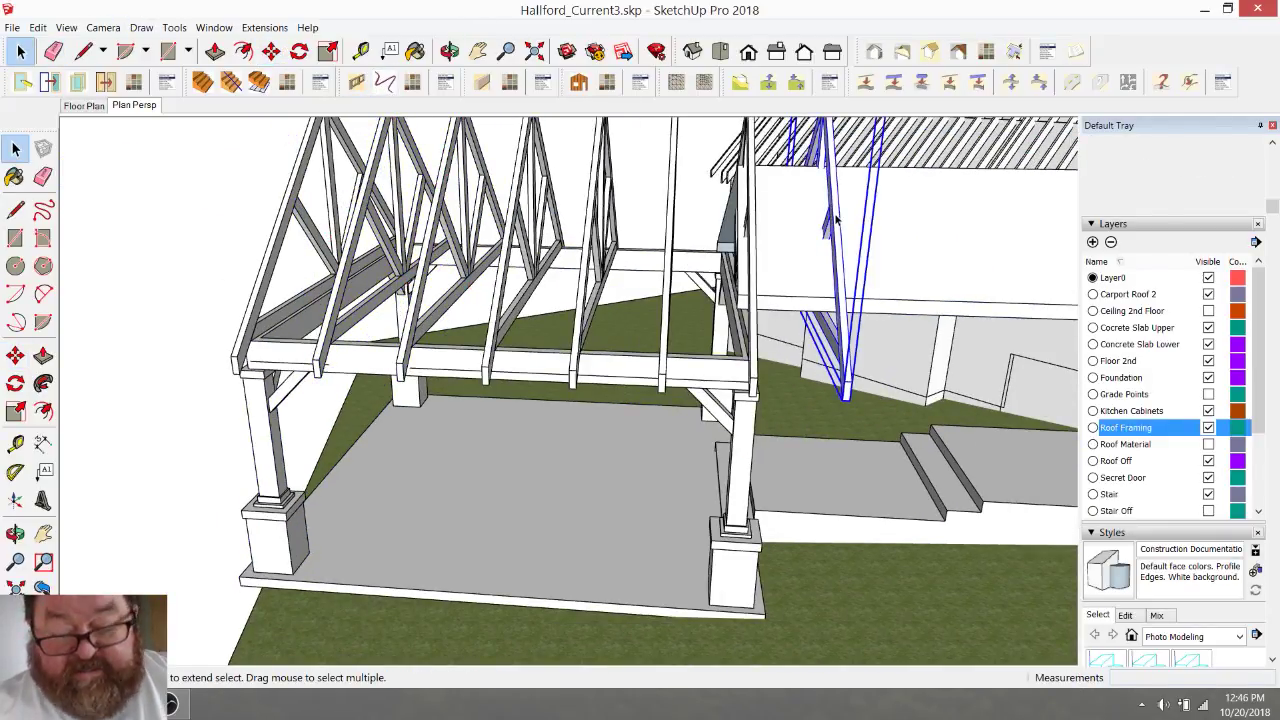
{"action": "key", "text": "Delete"}
- Examine how the last truss meets the side beam's end above the house-side corner post
{"action": "scroll", "coordinate": [695, 348], "scroll_direction": "up", "scroll_amount": 4}
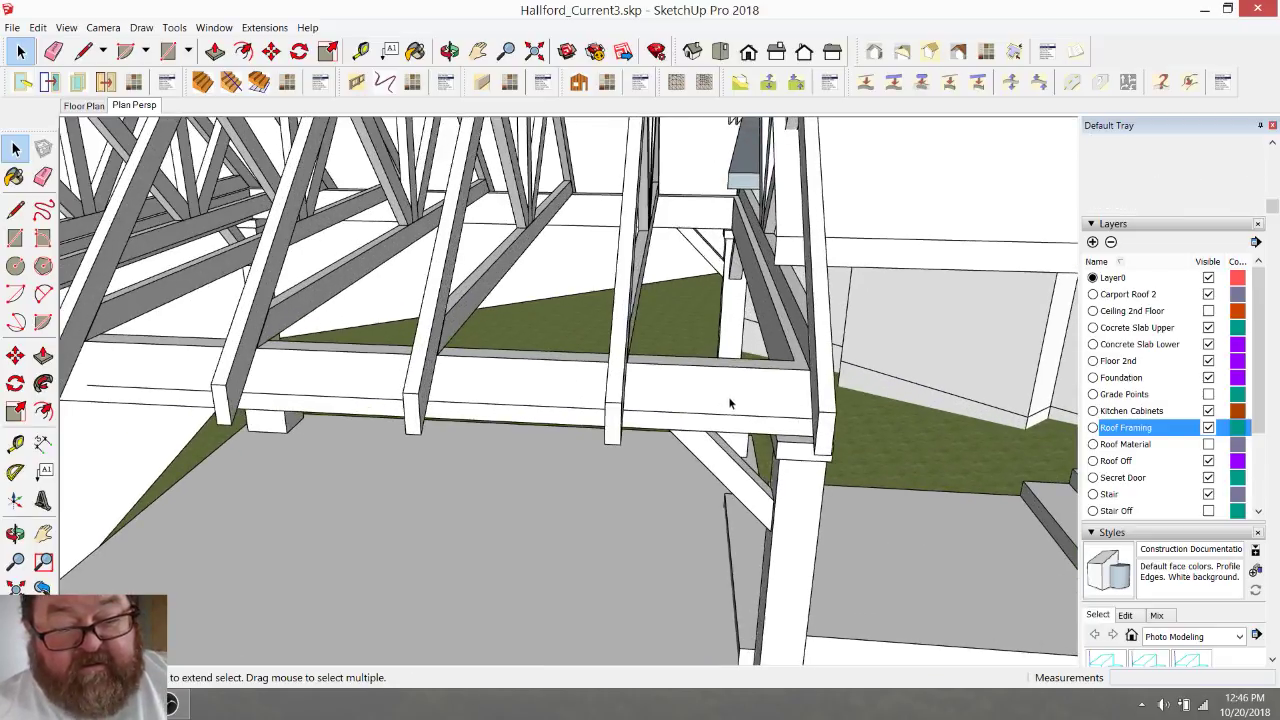
{"action": "middle_click_drag", "start_coordinate": [695, 348], "coordinate": [625, 357]}
{"action": "scroll", "coordinate": [625, 357], "scroll_direction": "down", "scroll_amount": 5}
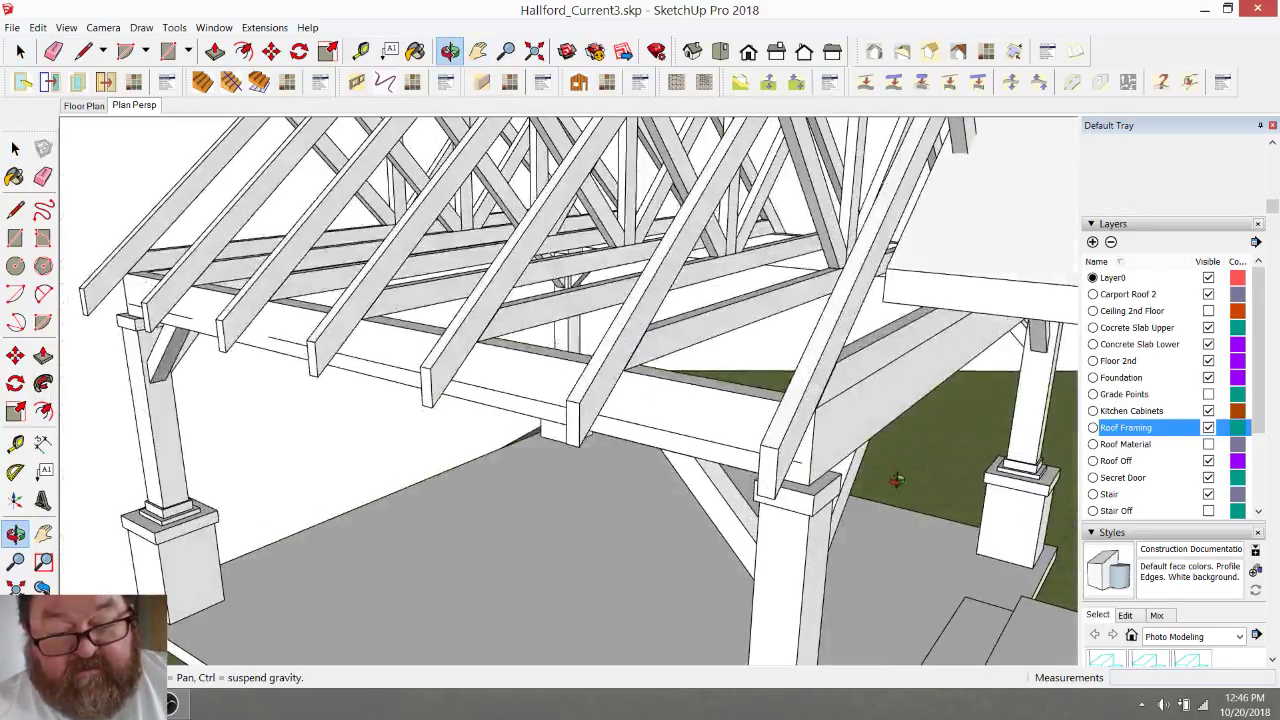
{"action": "scroll", "coordinate": [748, 380], "scroll_direction": "up", "scroll_amount": 8}
{"action": "scroll", "coordinate": [613, 300], "scroll_direction": "up", "scroll_amount": 6}
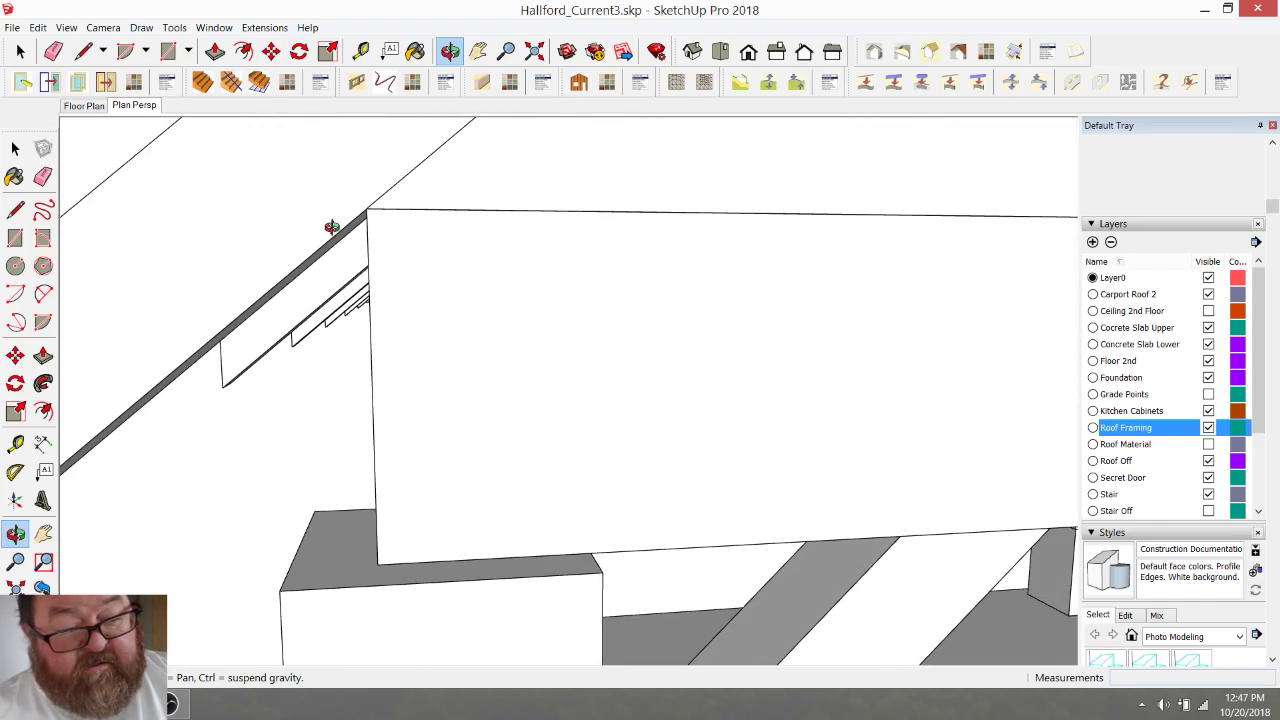
{"action": "middle_click_drag", "start_coordinate": [331, 226], "coordinate": [894, 383]}
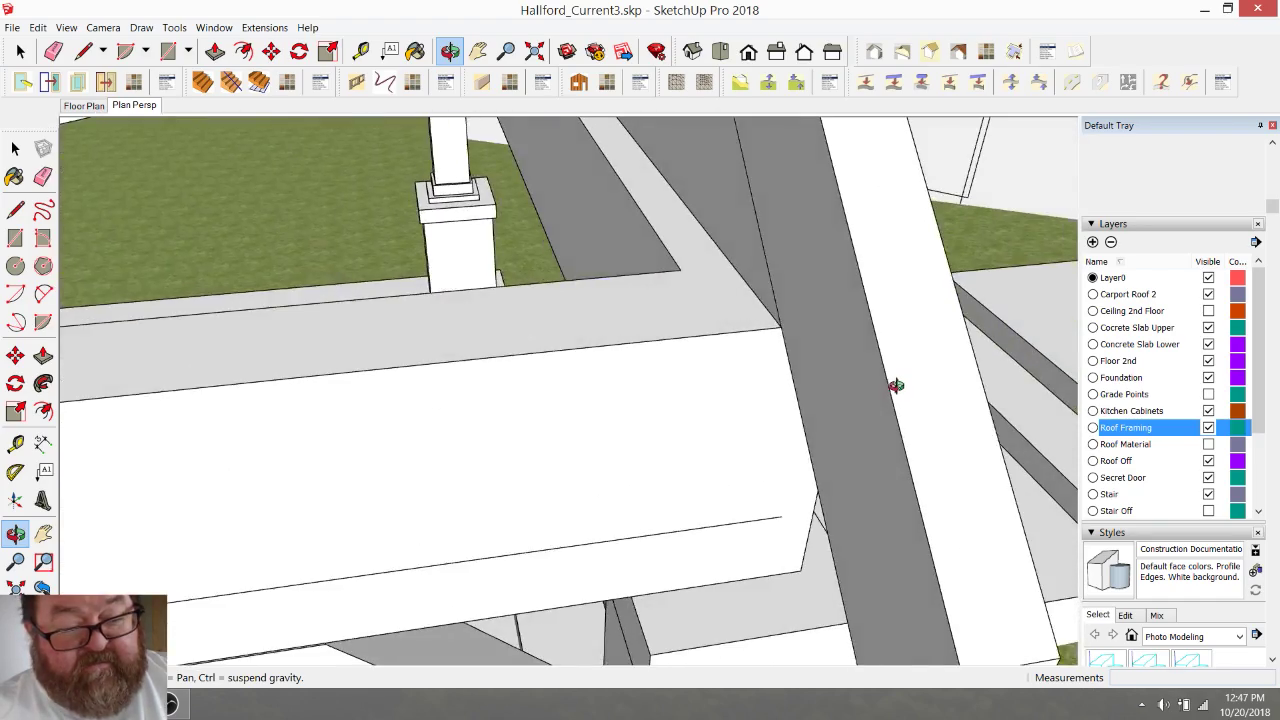
- Delete the stray horizontal edge segments between the rafters along the lower face of the carport's eave beam
{"action": "scroll", "coordinate": [914, 394], "scroll_direction": "down", "scroll_amount": 4}
{"action": "scroll", "coordinate": [936, 425], "scroll_direction": "down", "scroll_amount": 4}
{"action": "middle_click_drag", "start_coordinate": [642, 468], "coordinate": [724, 449]}
{"action": "left_click", "coordinate": [20, 51]}
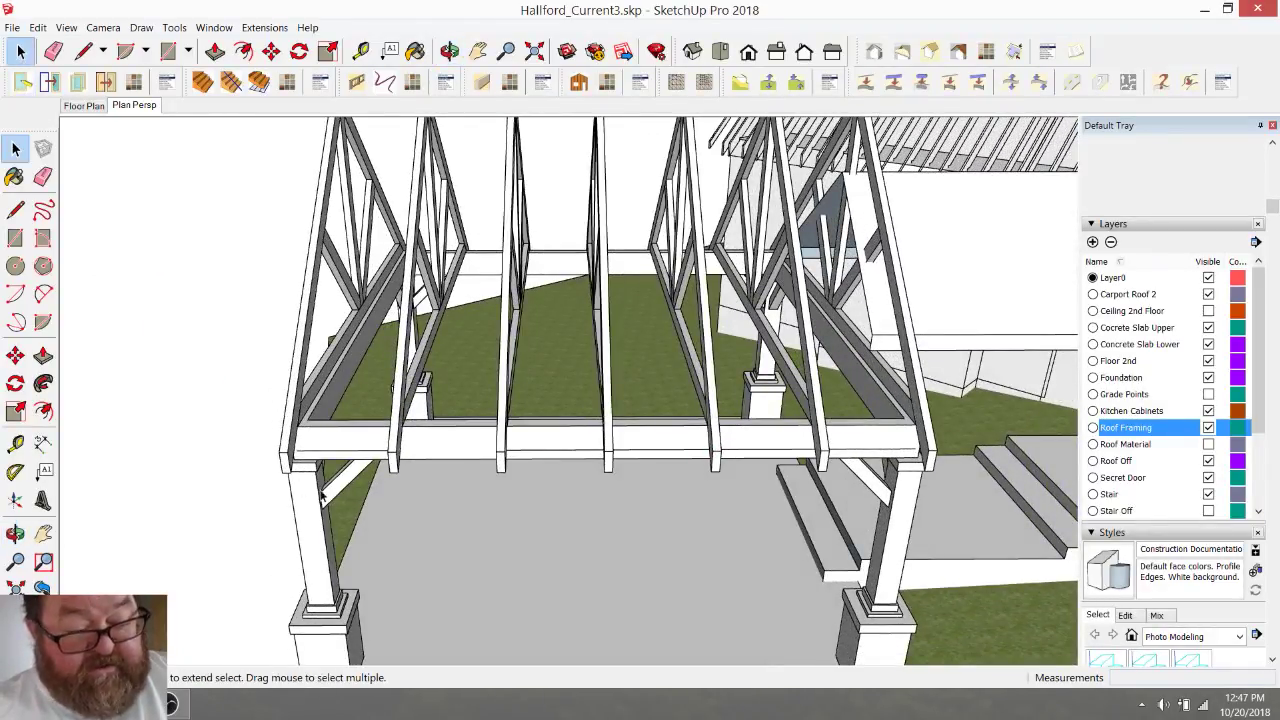
{"action": "left_click", "coordinate": [318, 455]}
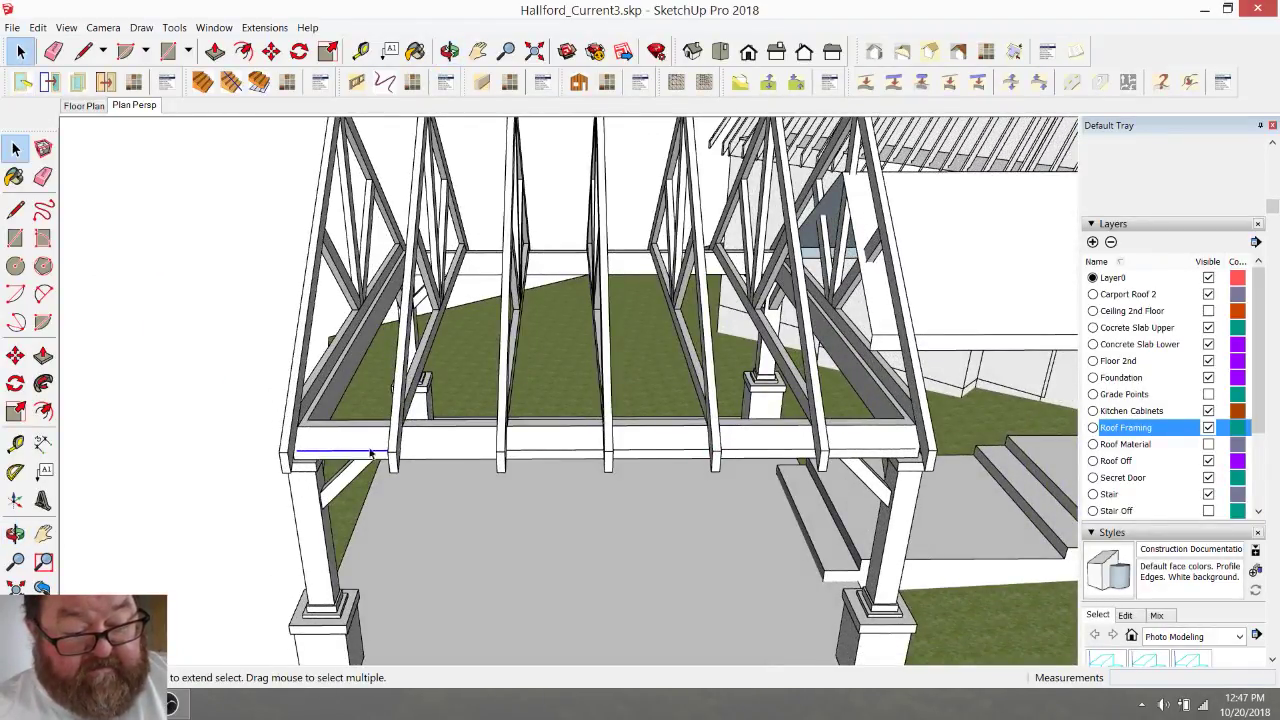
{"action": "left_click", "coordinate": [545, 453]}
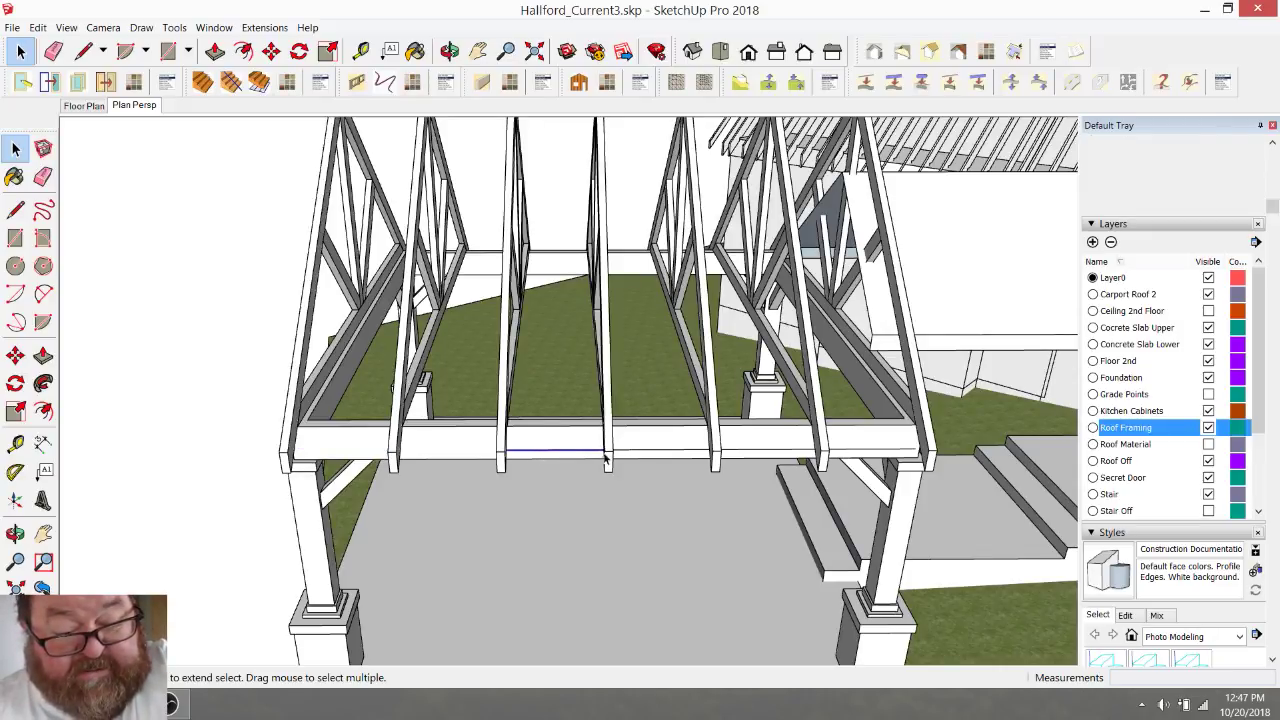
{"action": "left_click", "coordinate": [659, 453]}
{"action": "left_click", "coordinate": [748, 453]}
{"action": "left_click", "coordinate": [815, 455]}
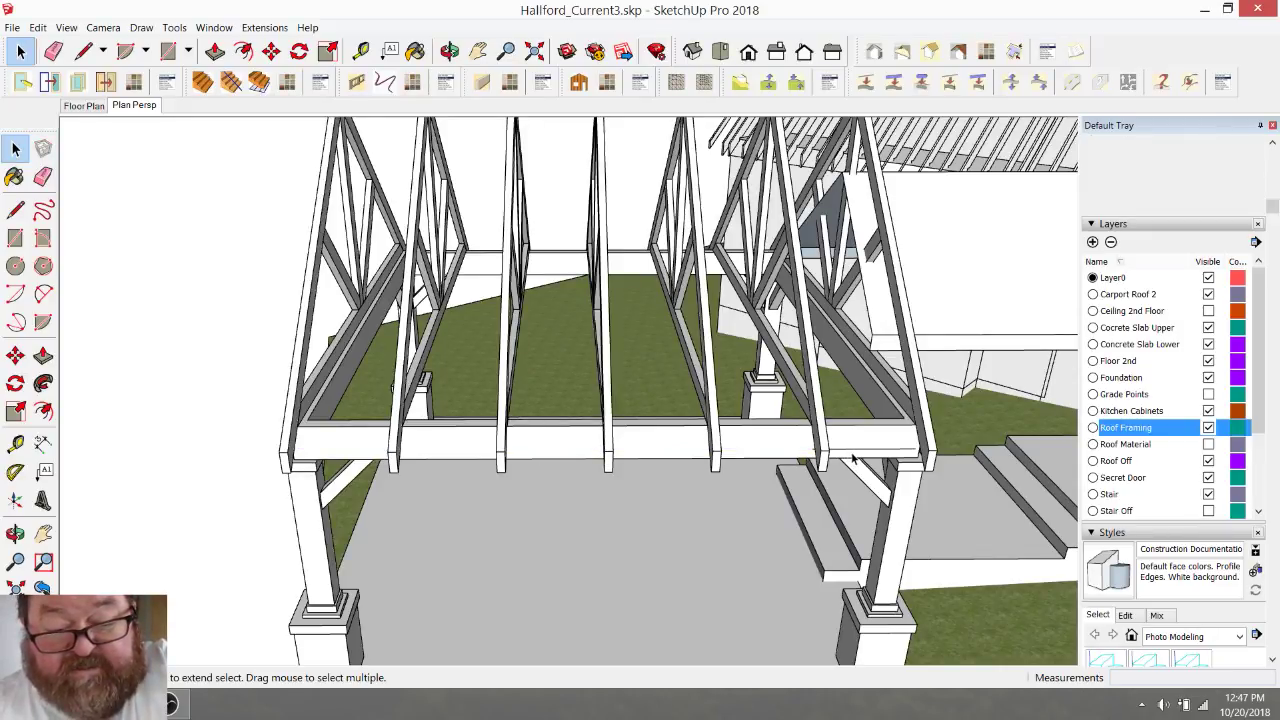
{"action": "triple_click", "coordinate": [853, 458]}
{"action": "key", "text": "ctrl+t"}
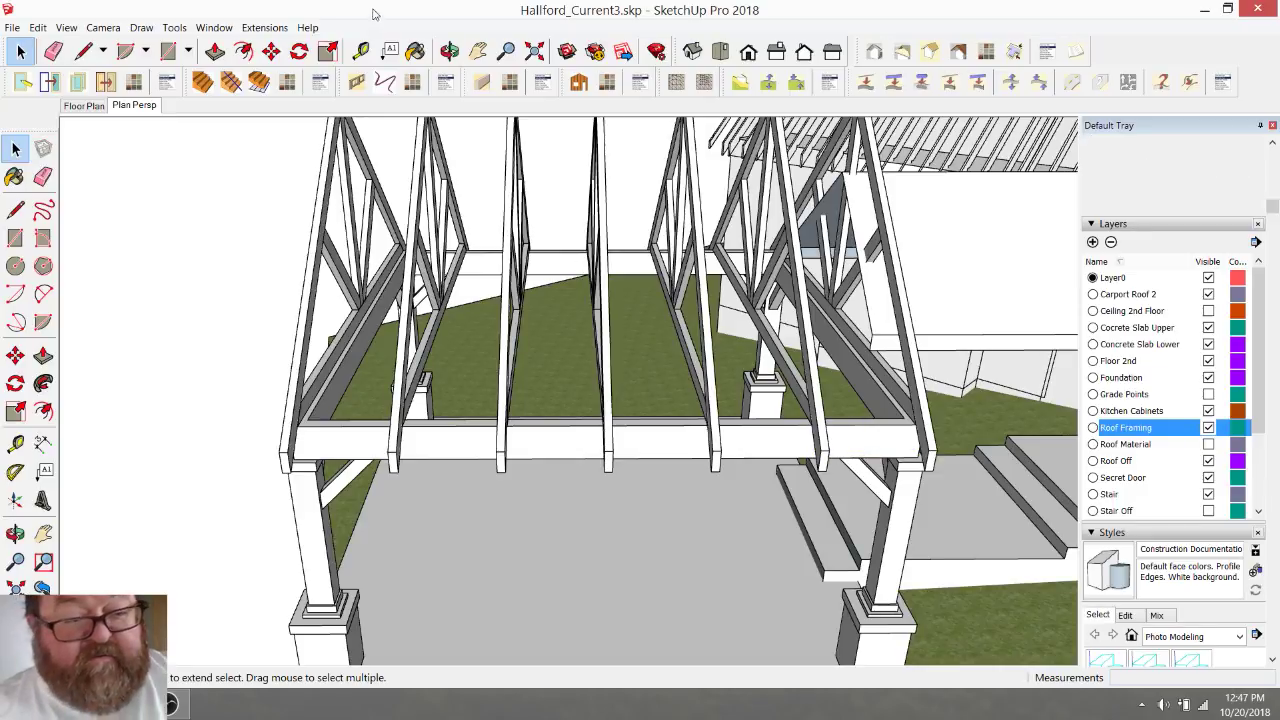
- Draw a 5 by 36 inch rectangle on the roof slope, starting at the lower outer corner of the end rafter's tail
{"action": "left_click", "coordinate": [450, 50]}
{"action": "left_click_drag", "start_coordinate": [630, 300], "coordinate": [482, 381]}
{"action": "scroll", "coordinate": [476, 405], "scroll_direction": "down", "scroll_amount": 3}
{"action": "scroll", "coordinate": [517, 492], "scroll_direction": "up", "scroll_amount": 8}
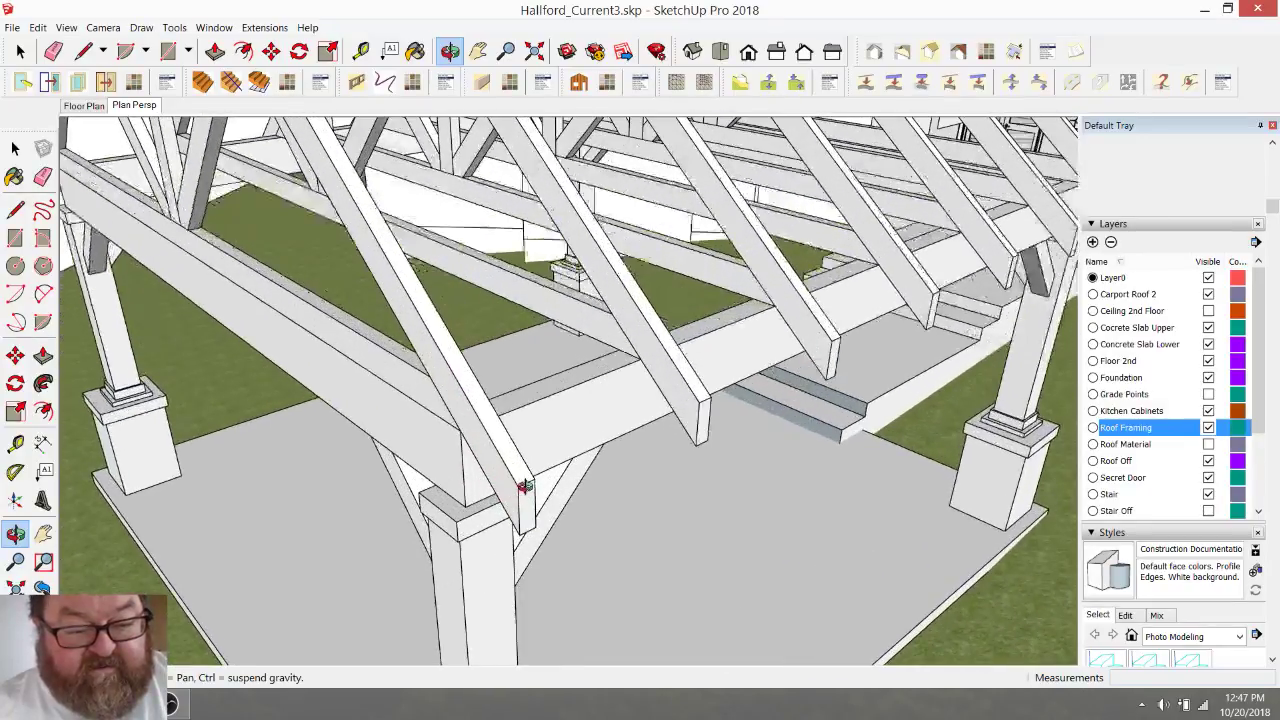
{"action": "scroll", "coordinate": [524, 482], "scroll_direction": "up", "scroll_amount": 1}
{"action": "scroll", "coordinate": [149, 266], "scroll_direction": "down", "scroll_amount": 2}
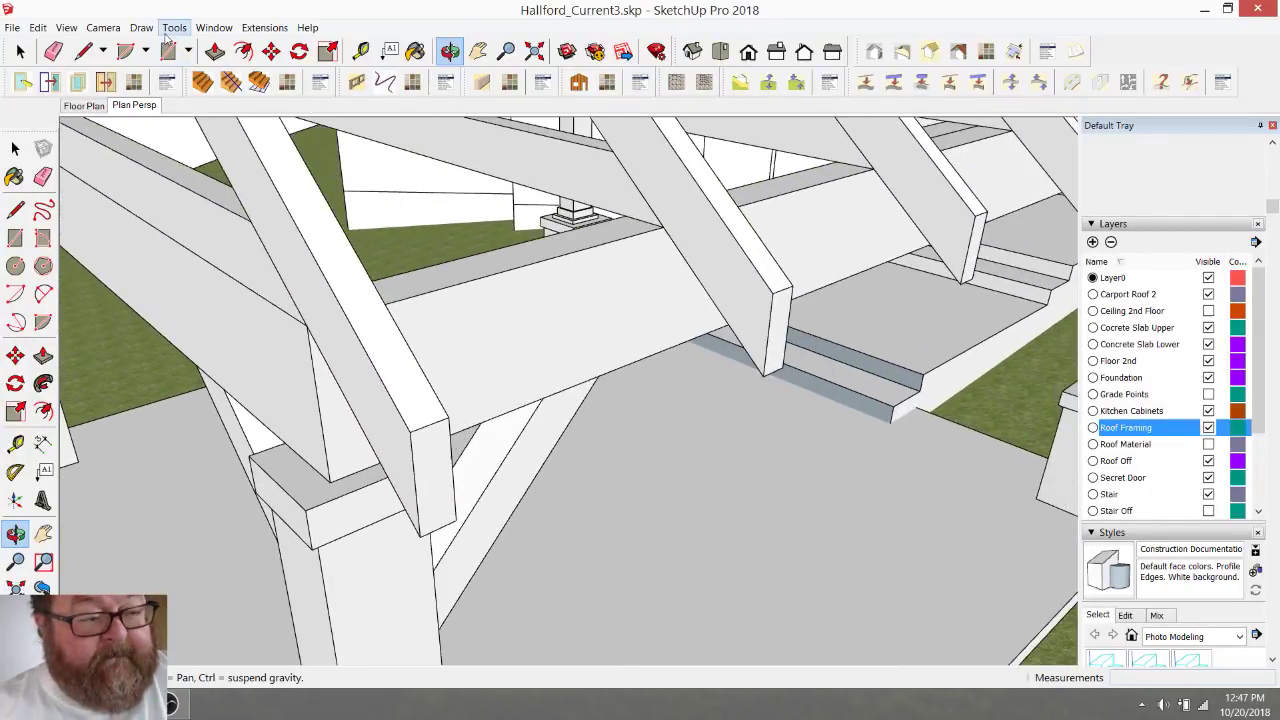
{"action": "left_click", "coordinate": [168, 50]}
{"action": "scroll", "coordinate": [405, 402], "scroll_direction": "down", "scroll_amount": 1}
{"action": "left_click", "coordinate": [393, 414]}
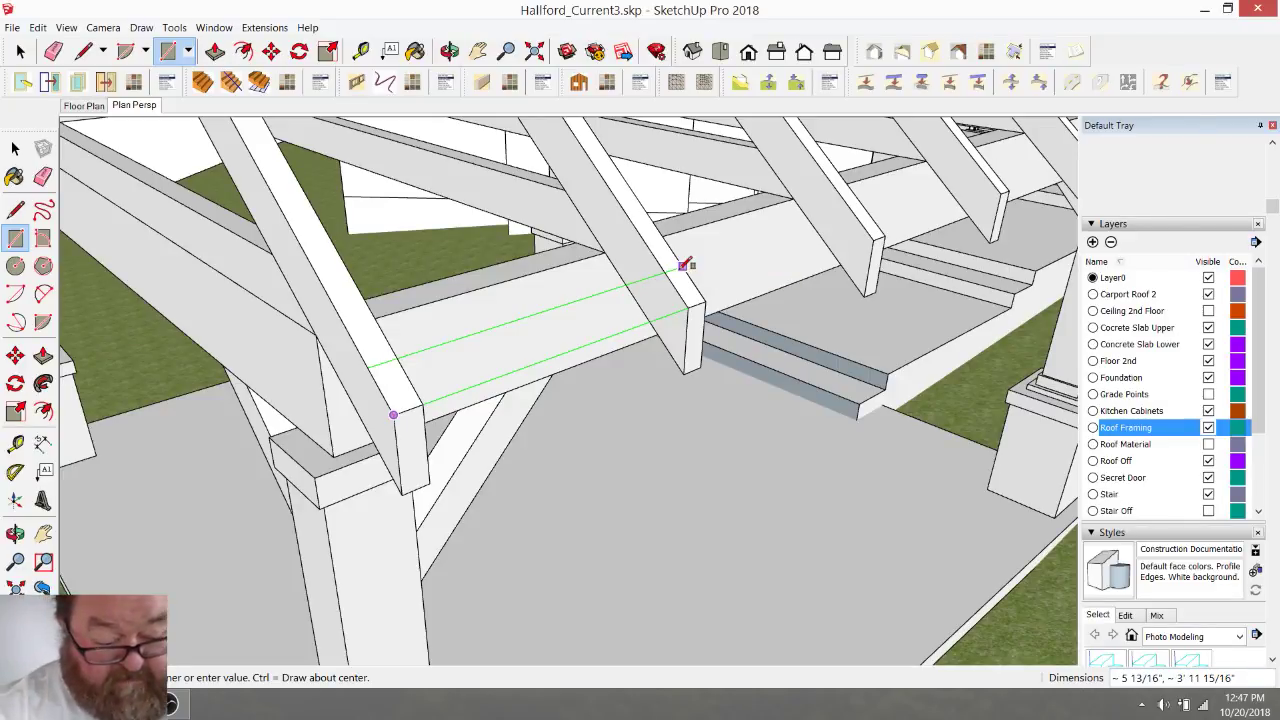
{"action": "type", "text": "5,36"}
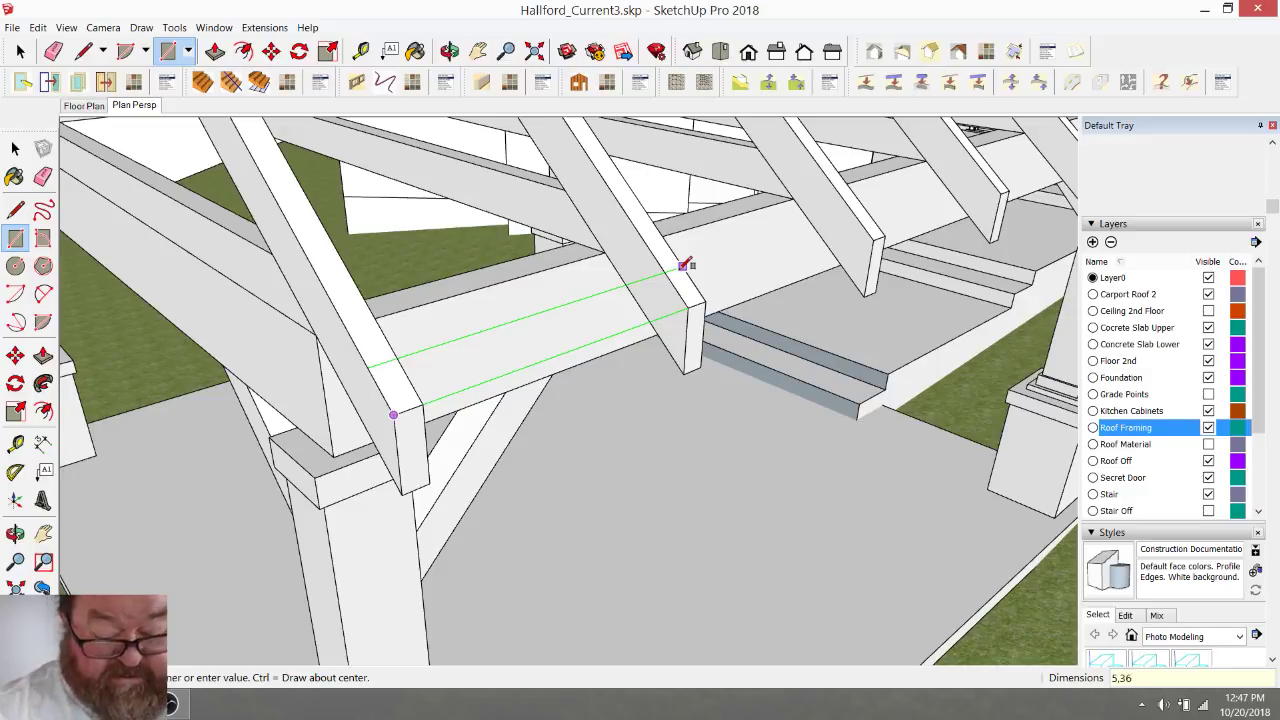
{"action": "left_click", "coordinate": [684, 264]}
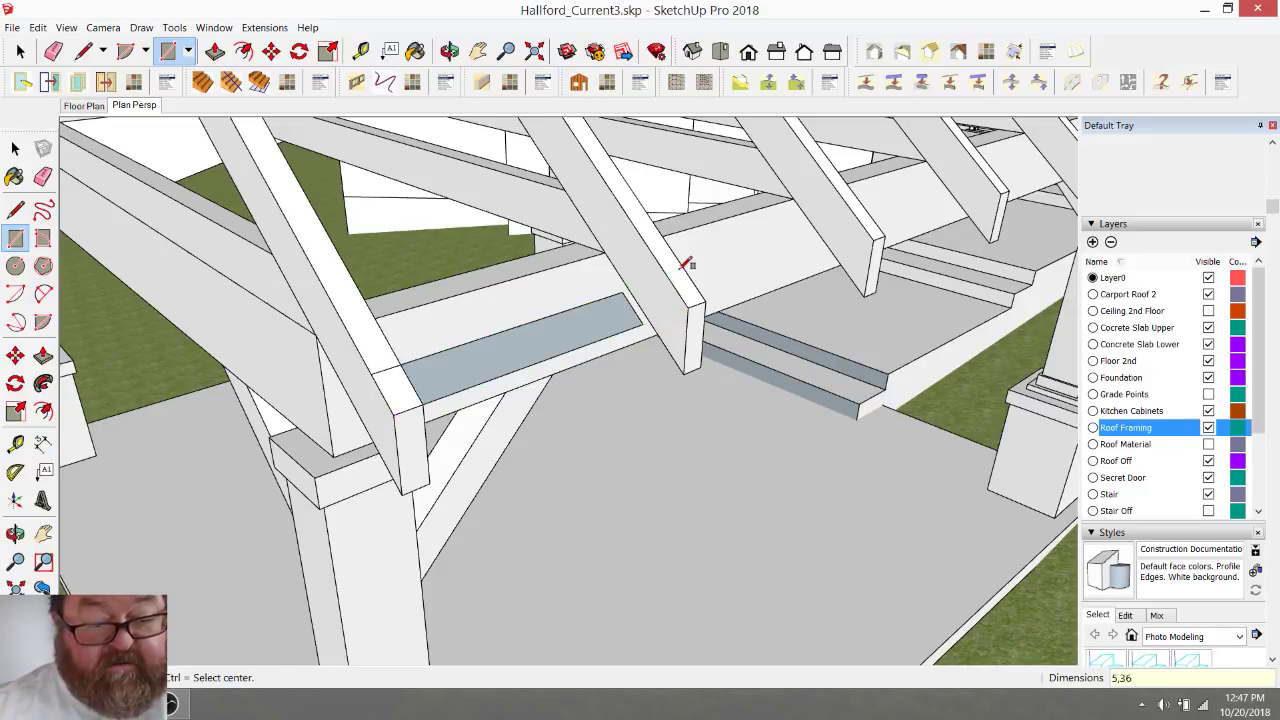
- Push/Pull the rectangle to a board thickness of 1.5 inches
{"action": "key", "text": "p"}
{"action": "left_click", "coordinate": [437, 366]}
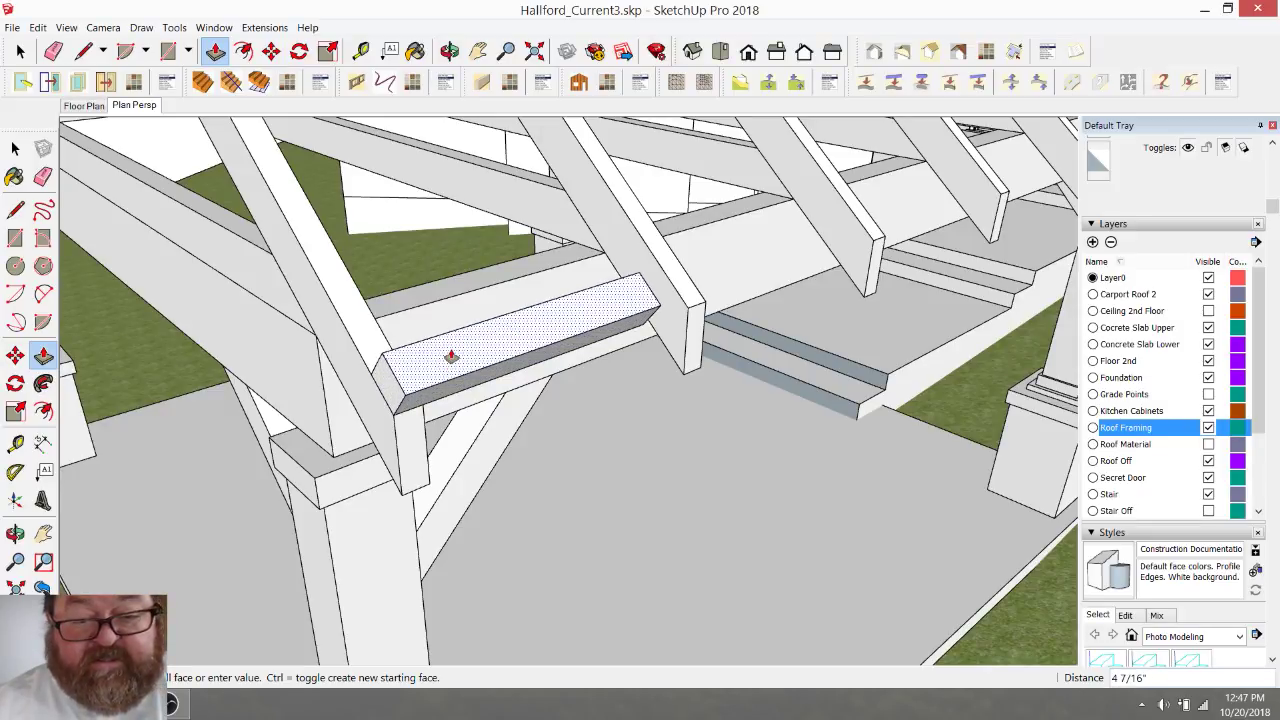
{"action": "left_click", "coordinate": [451, 355]}
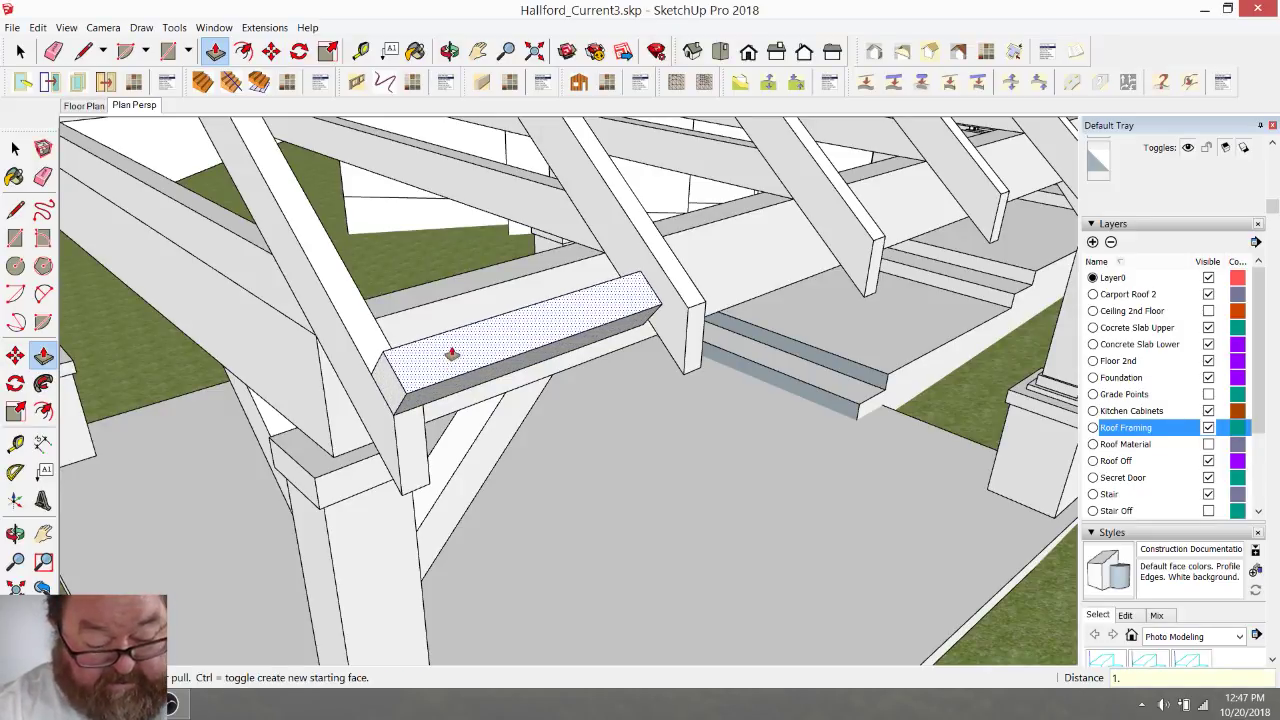
{"action": "type", "text": "1.5"}
{"action": "key", "text": "Return"}
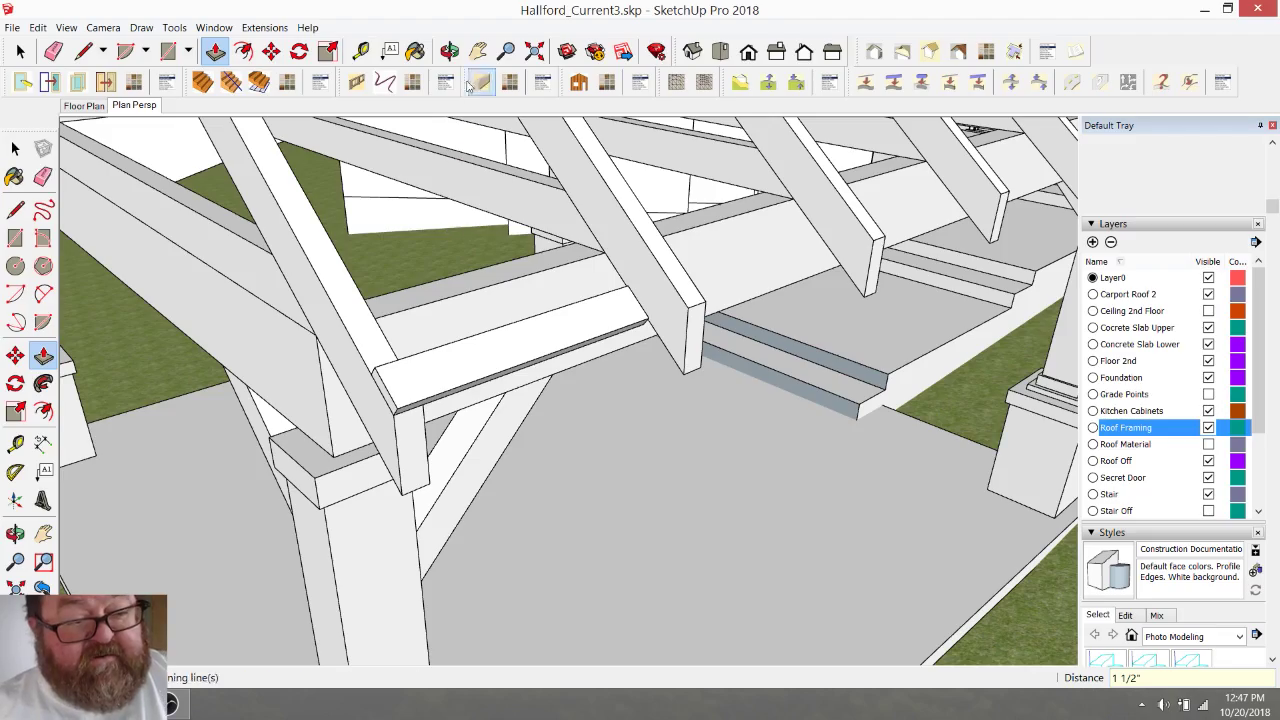
- Select all the geometry of the board on the rafter tails and make it a group
{"action": "left_click", "coordinate": [450, 52]}
{"action": "left_click_drag", "start_coordinate": [566, 322], "coordinate": [672, 372]}
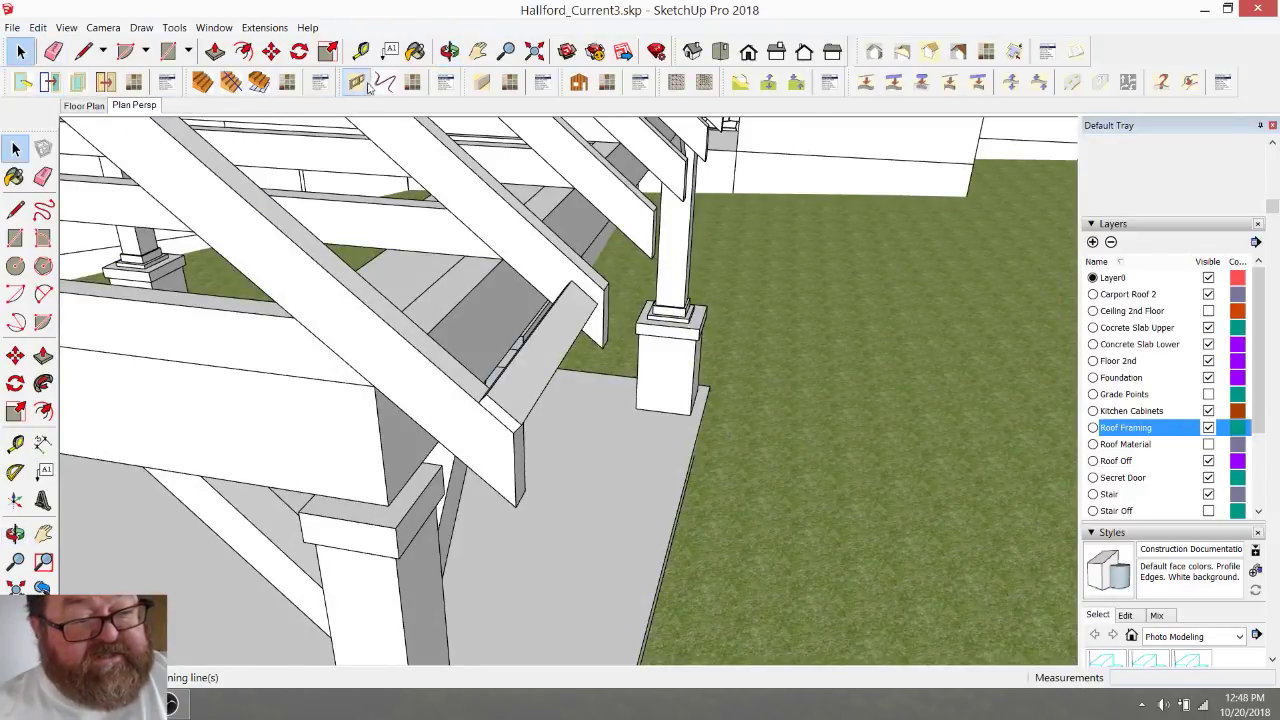
{"action": "left_click_drag", "start_coordinate": [505, 252], "coordinate": [560, 278]}
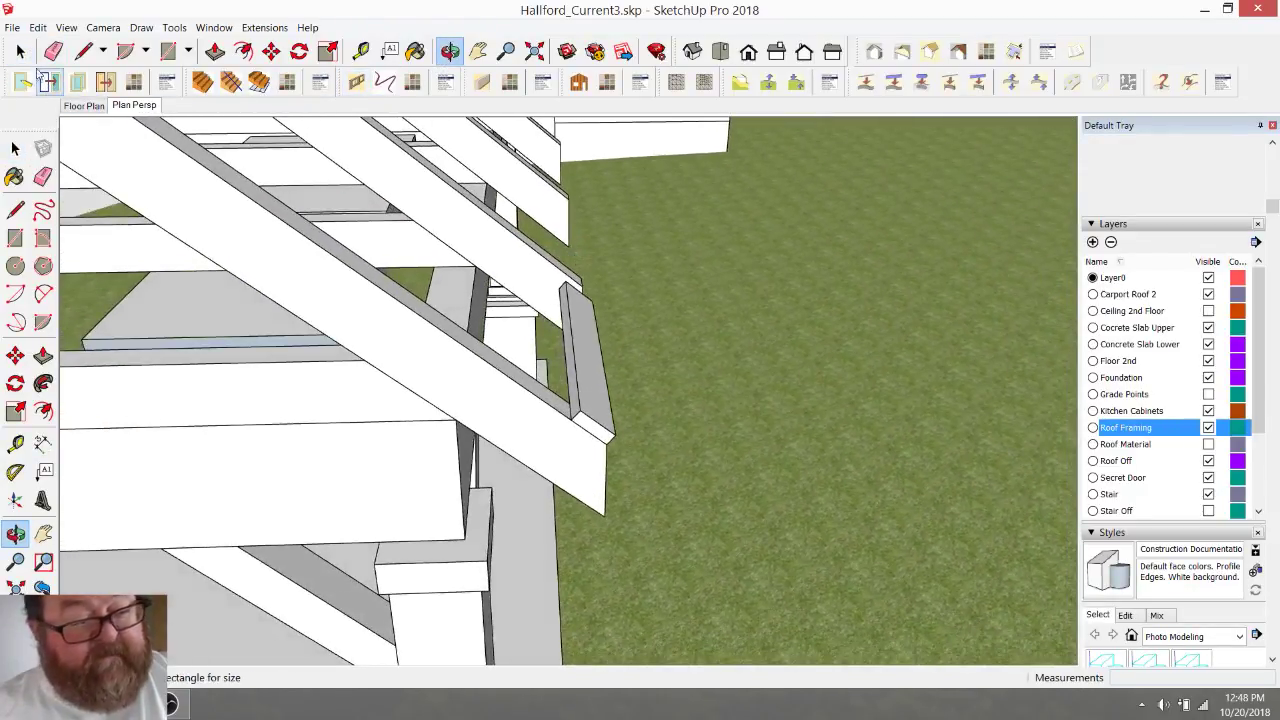
{"action": "key", "text": "space"}
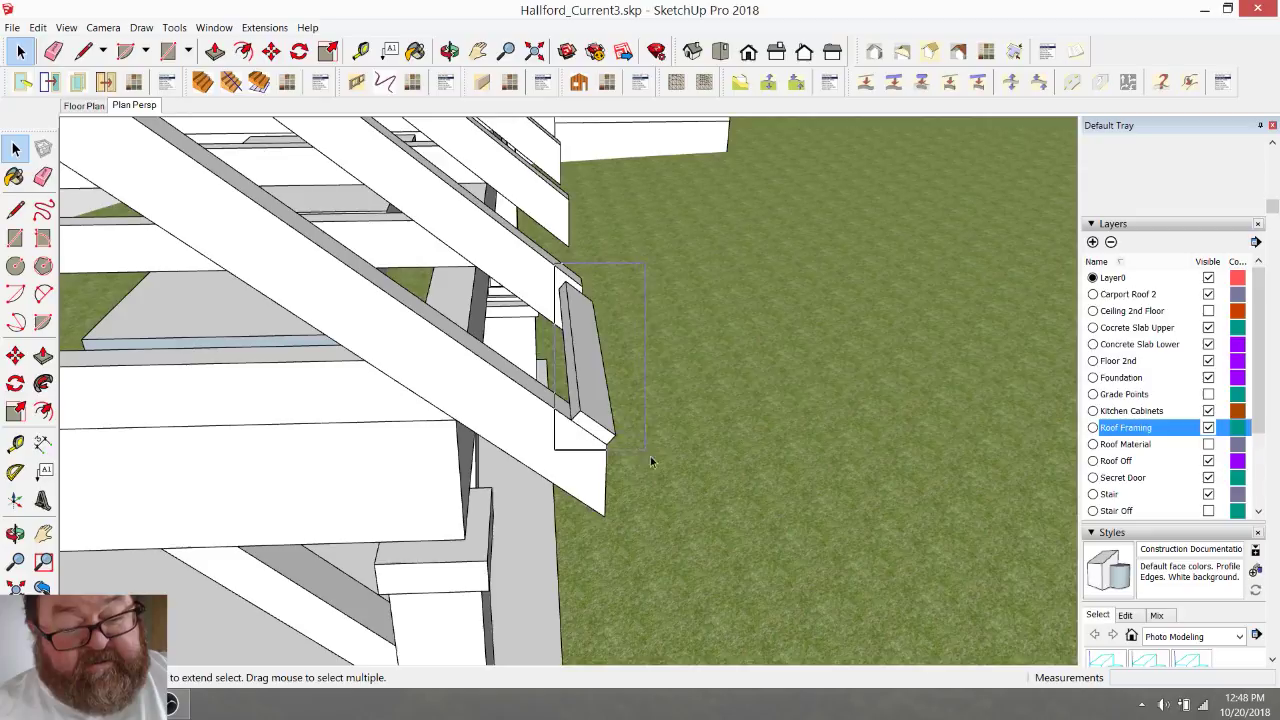
{"action": "left_click", "coordinate": [607, 420]}
{"action": "right_click", "coordinate": [586, 356]}
{"action": "left_click", "coordinate": [625, 481]}
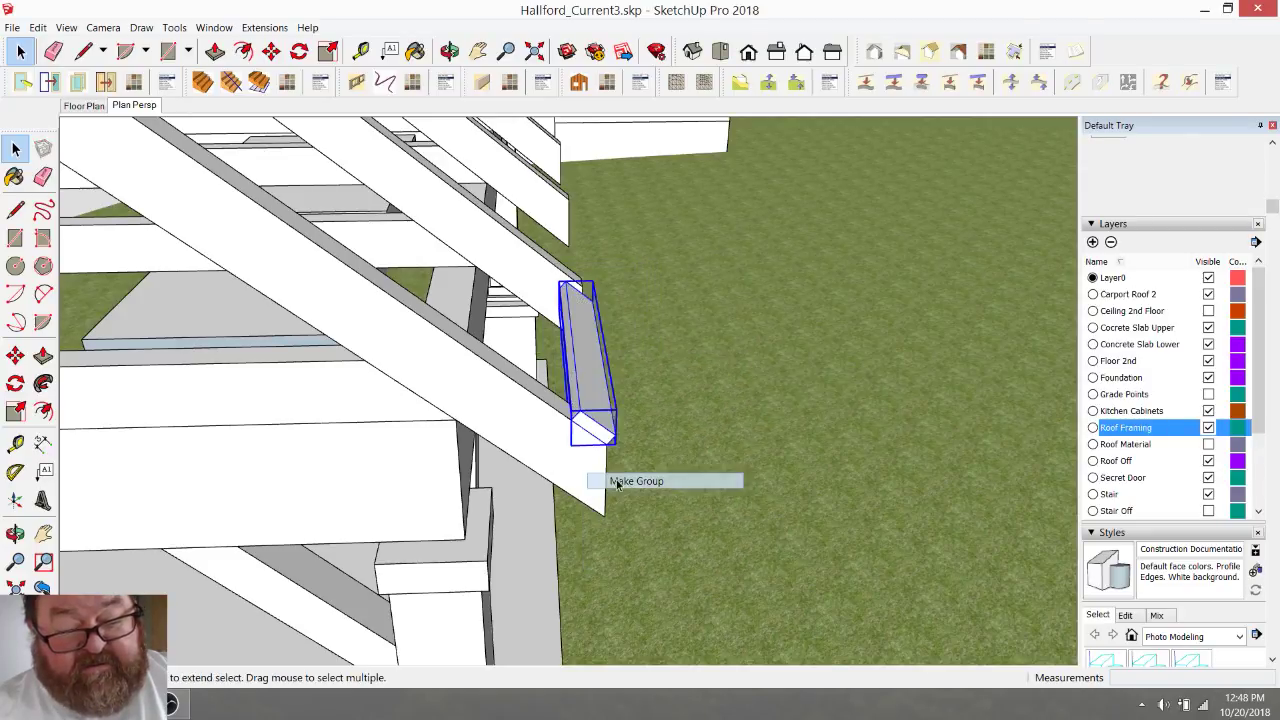
{"action": "middle_click_drag", "start_coordinate": [590, 400], "coordinate": [584, 366]}
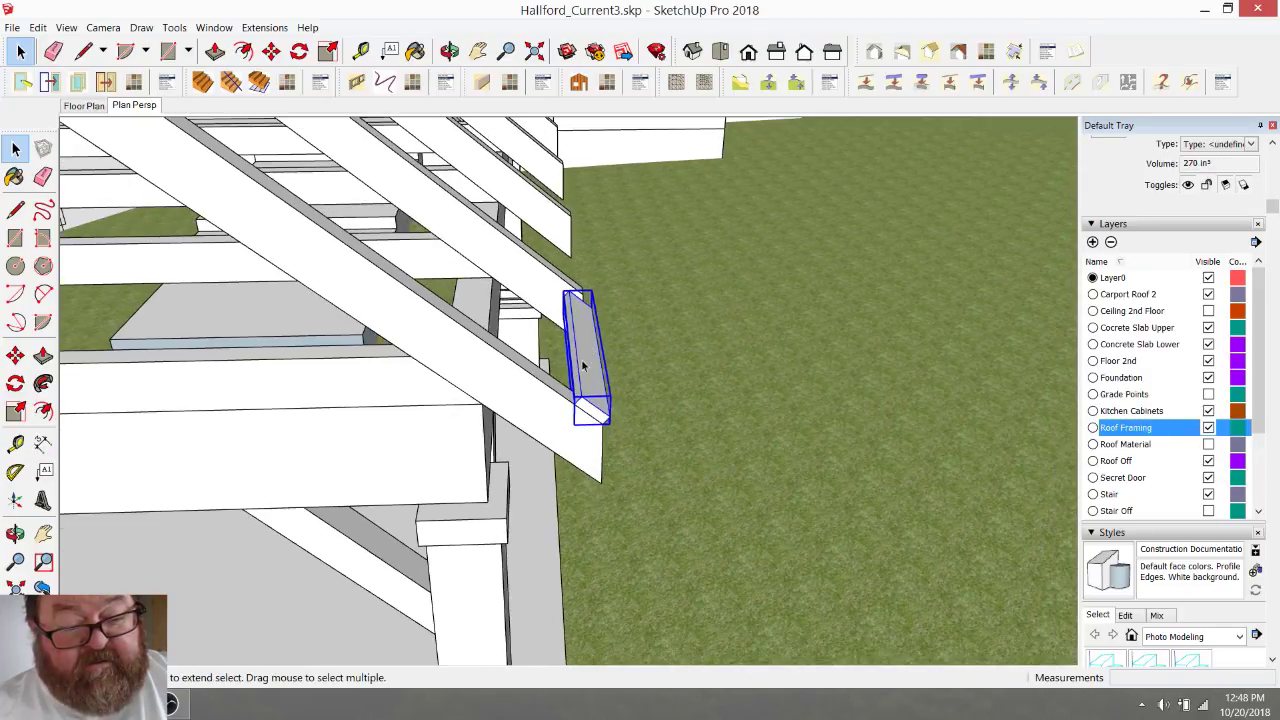
- Inside the board group, extend the board's end 1' 4" past the end rafter
{"action": "double_click", "coordinate": [592, 415]}
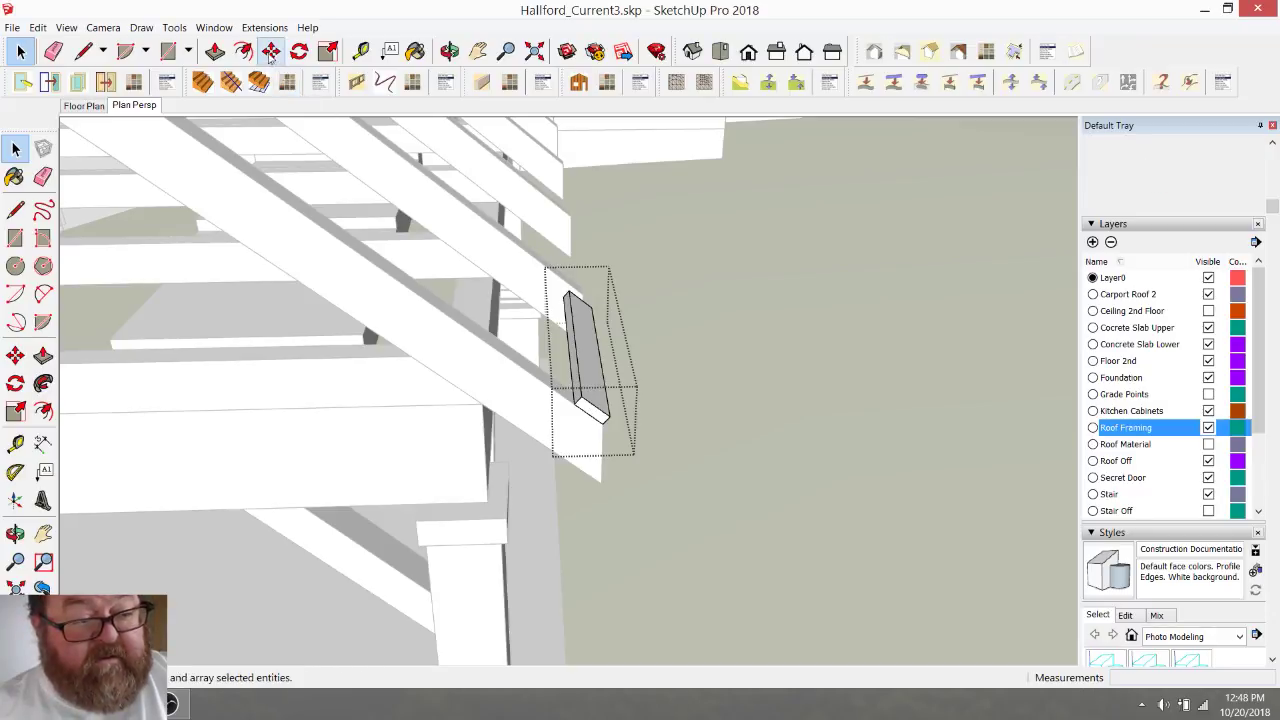
{"action": "left_click", "coordinate": [214, 50]}
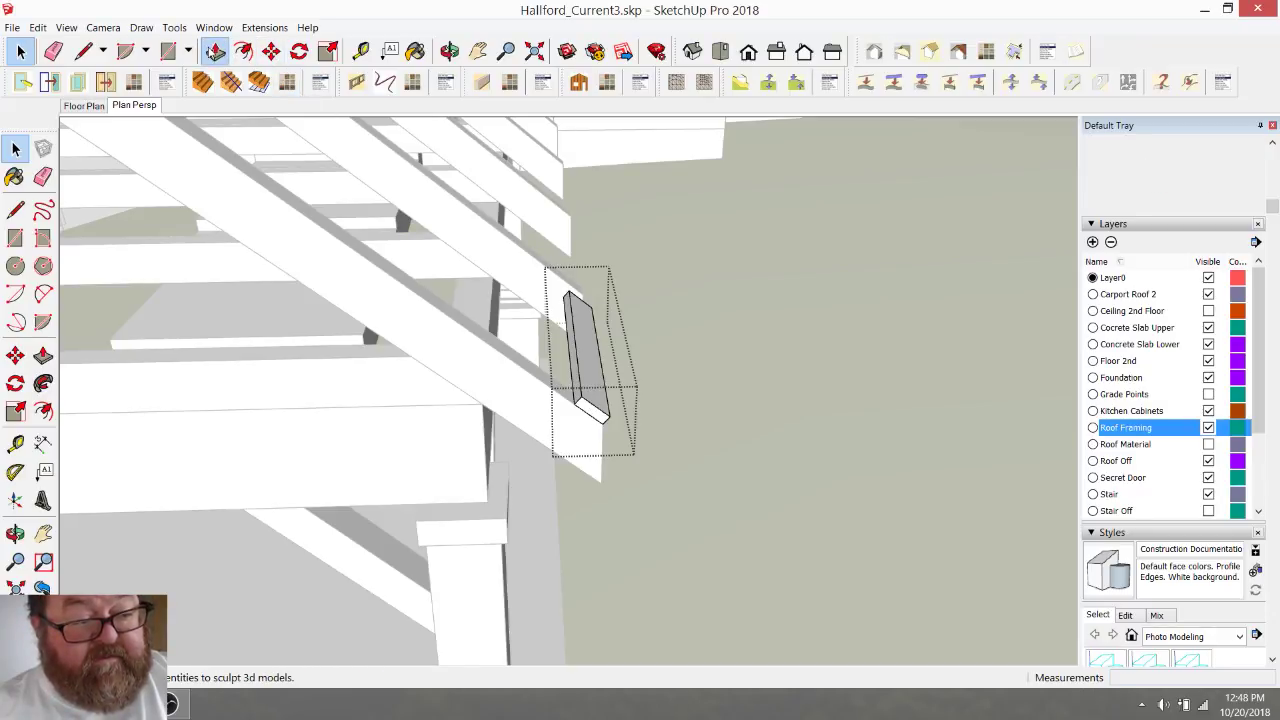
{"action": "left_click", "coordinate": [586, 430]}
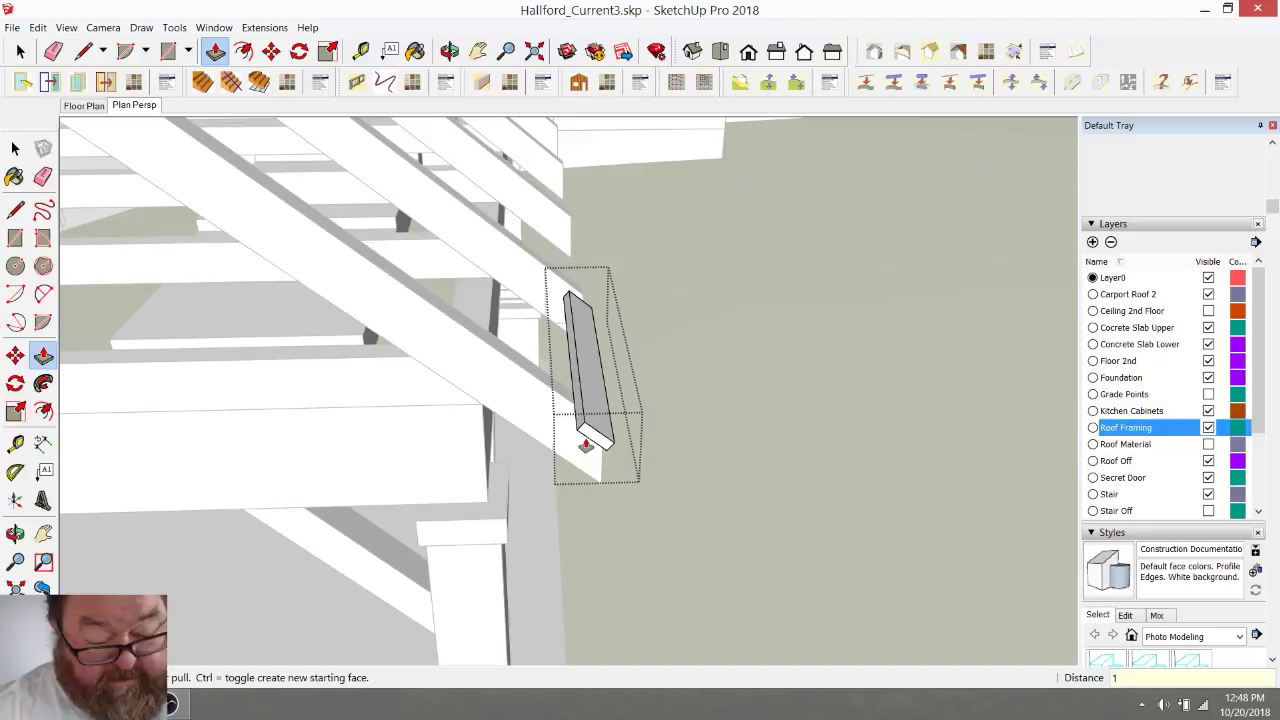
{"action": "left_click", "coordinate": [586, 440]}
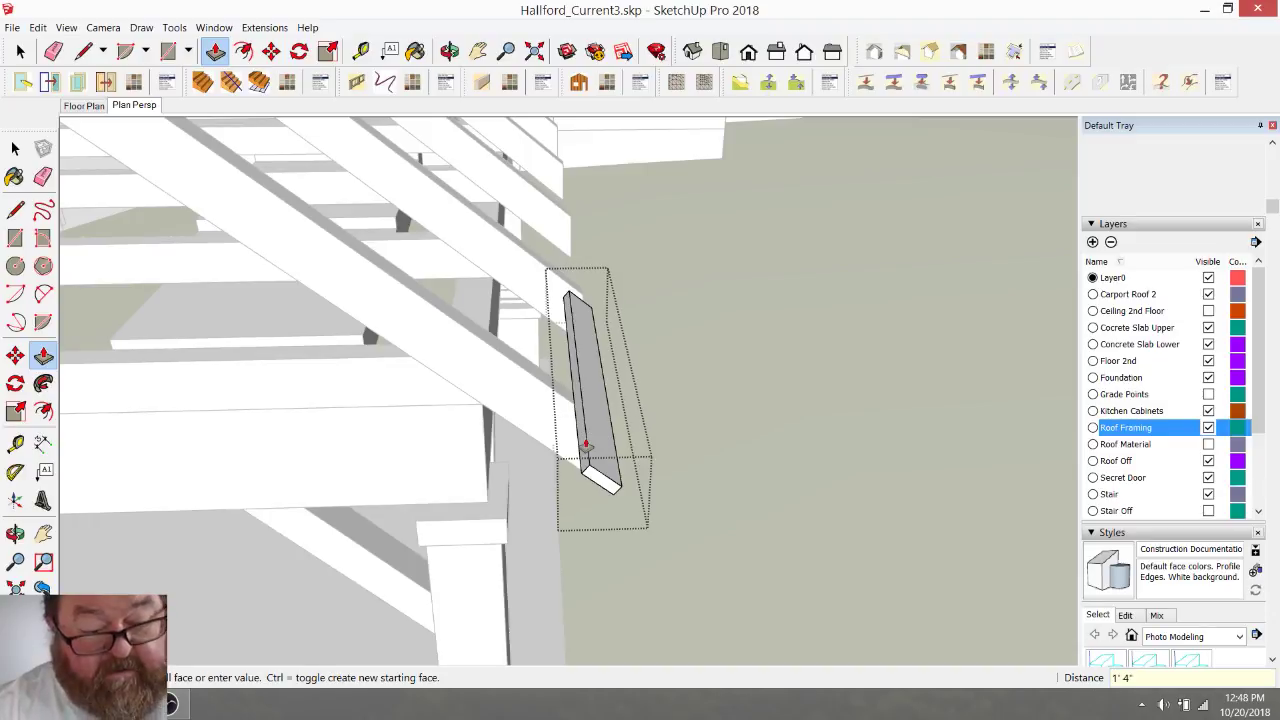
- Pull the board's other end along the eave to the opposite end rafter and extend it a further 1' 4"
{"action": "left_click", "coordinate": [449, 50]}
{"action": "left_click_drag", "start_coordinate": [543, 234], "coordinate": [367, 207]}
{"action": "left_click_drag", "start_coordinate": [600, 236], "coordinate": [452, 222]}
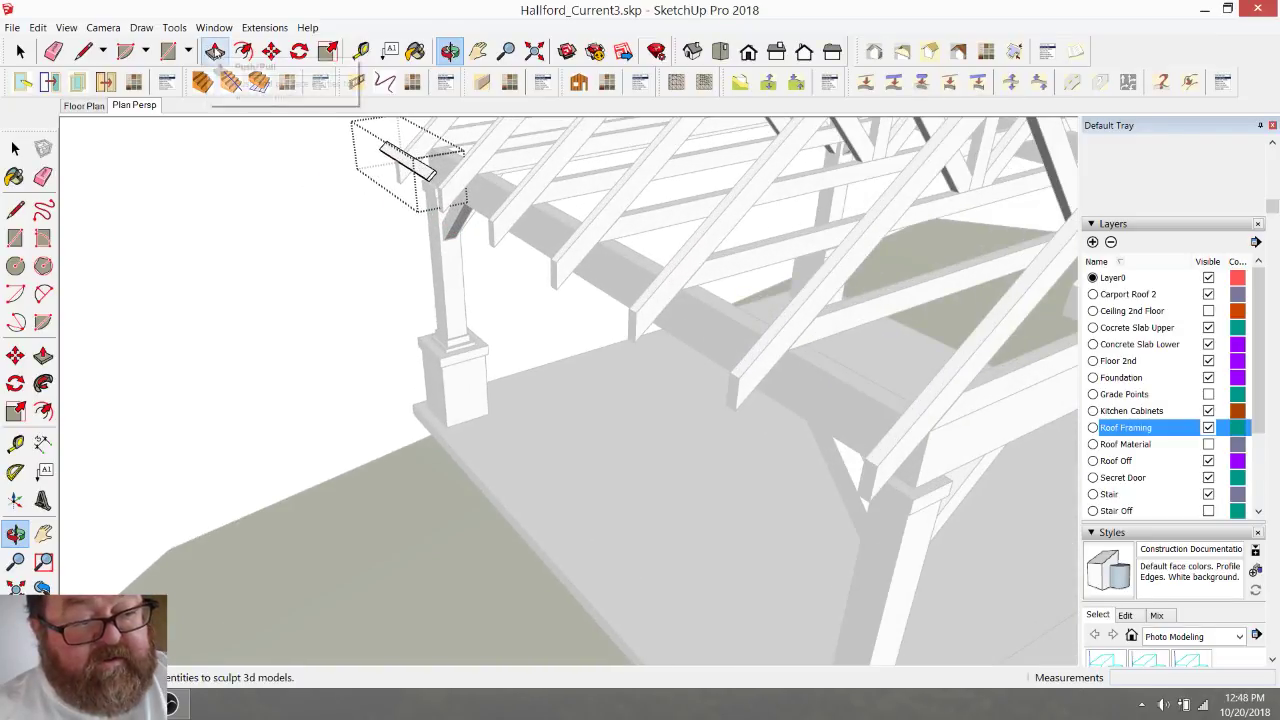
{"action": "left_click", "coordinate": [214, 52]}
{"action": "left_click_drag", "start_coordinate": [432, 180], "coordinate": [907, 484]}
{"action": "type", "text": "1'4"}
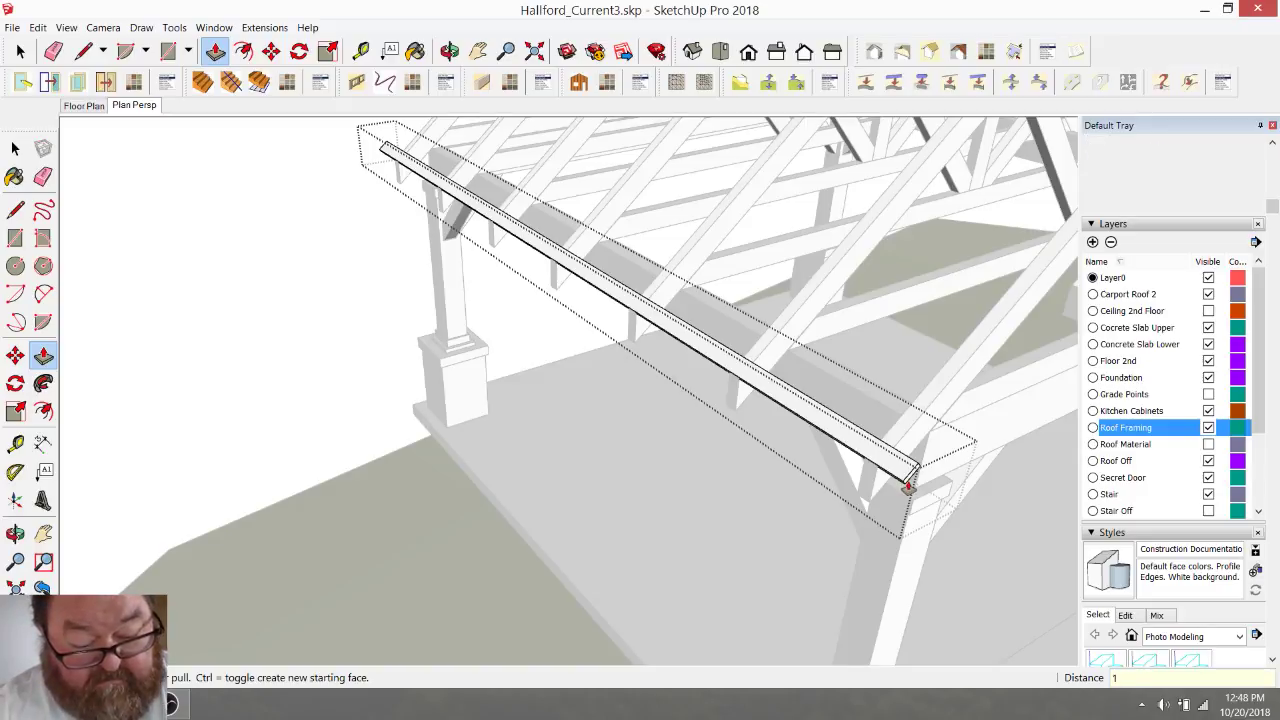
{"action": "key", "text": "Return"}
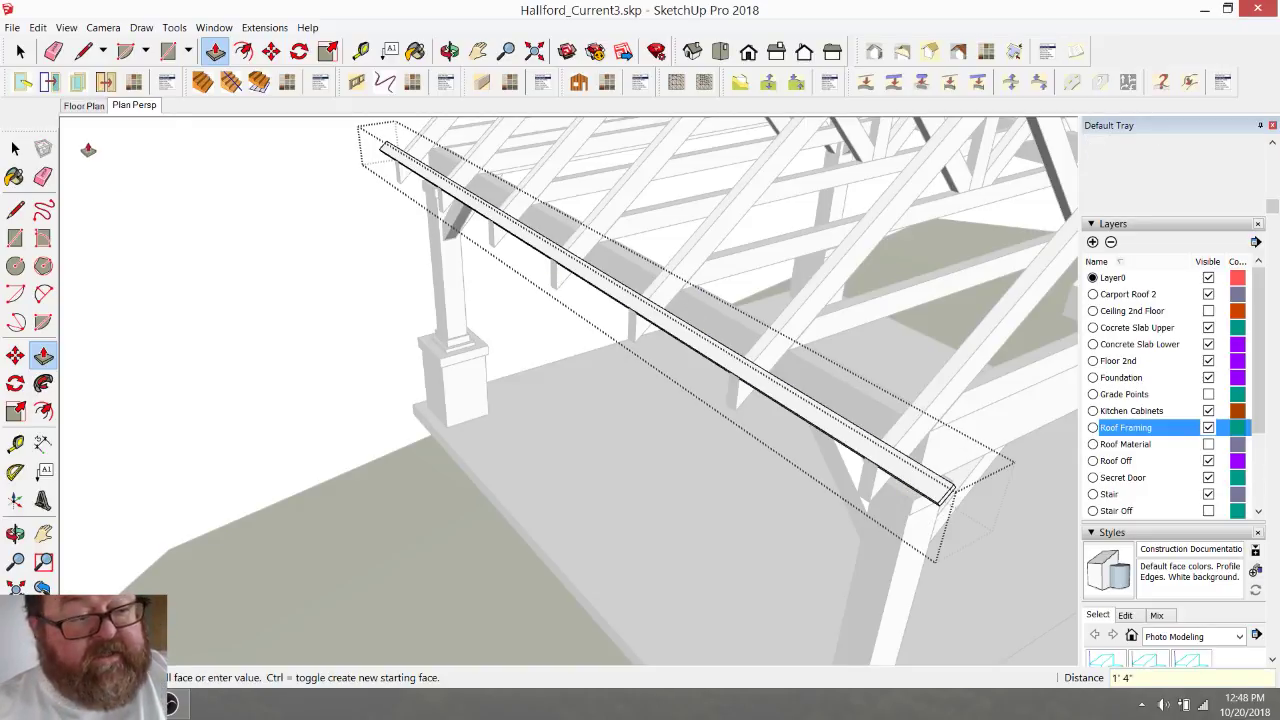
{"action": "key", "text": "space"}
- Measure the length of the roof slope along the end rafter from the eave to the ridge
{"action": "middle_click_drag", "start_coordinate": [269, 229], "coordinate": [461, 374]}
{"action": "scroll", "coordinate": [461, 374], "scroll_direction": "down", "scroll_amount": 3}
{"action": "left_click", "coordinate": [449, 51]}
{"action": "left_click_drag", "start_coordinate": [650, 310], "coordinate": [560, 330]}
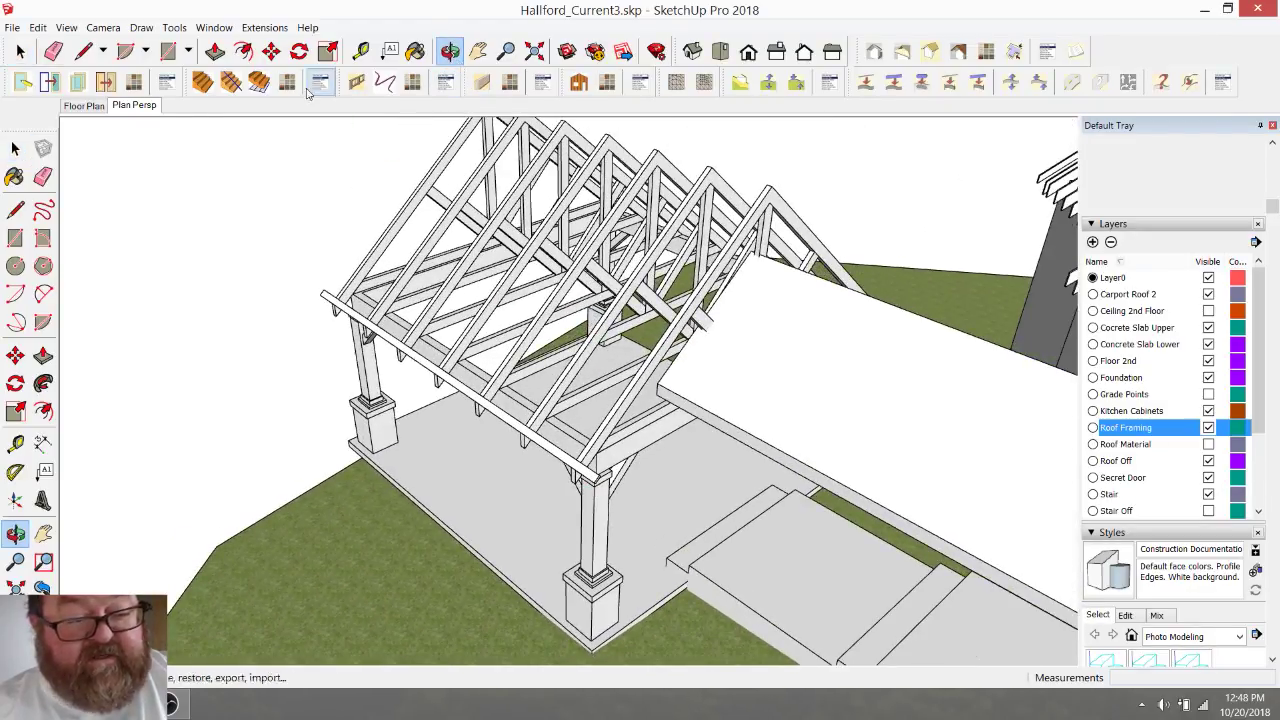
{"action": "left_click", "coordinate": [362, 52]}
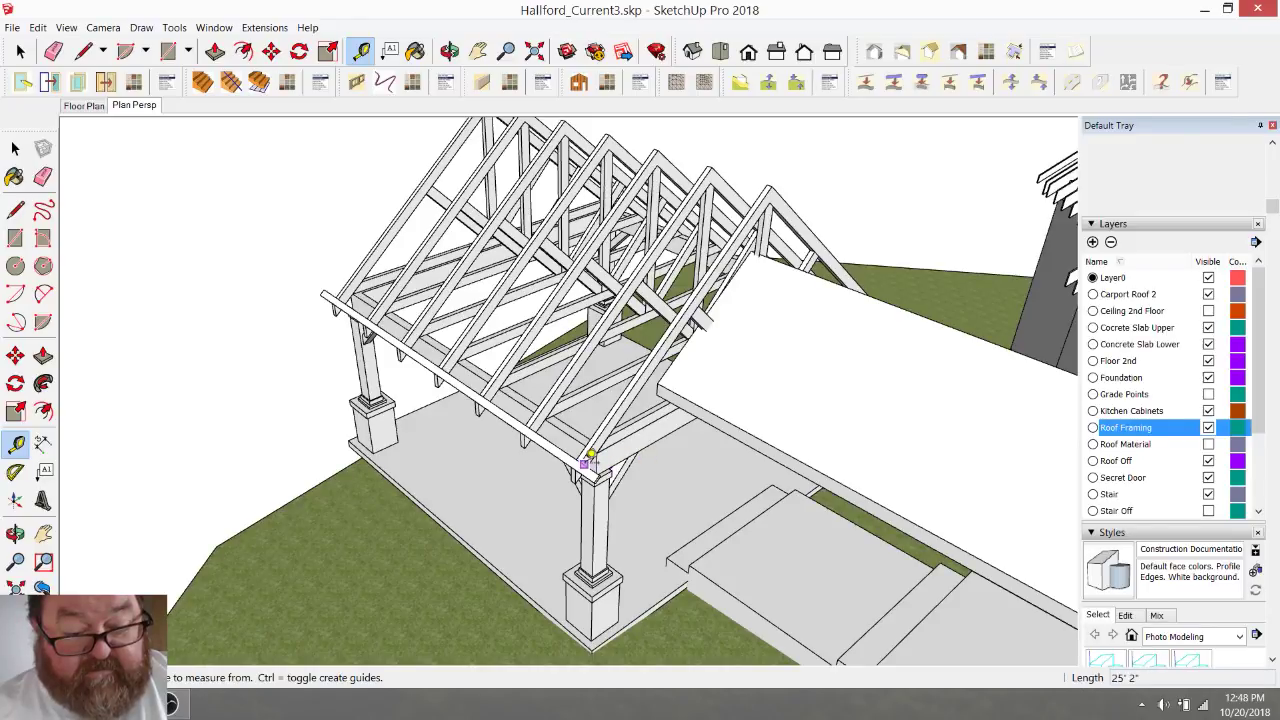
{"action": "left_click", "coordinate": [575, 468]}
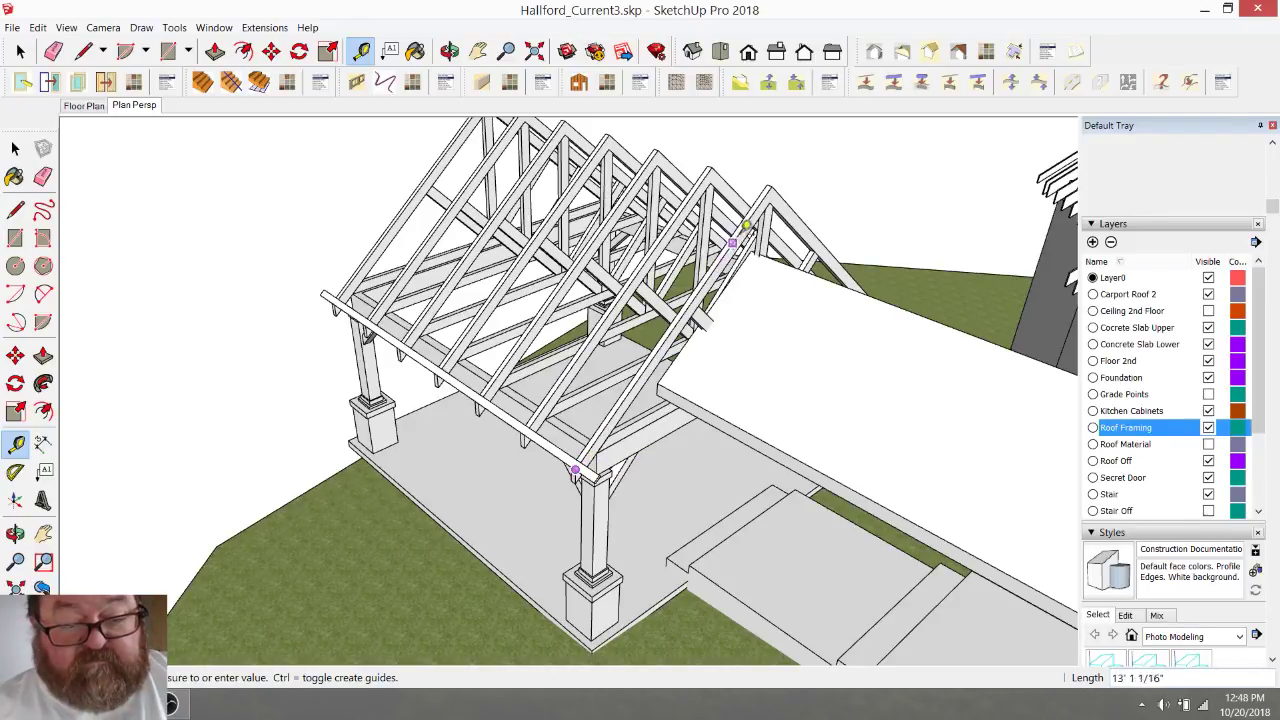
{"action": "left_click", "coordinate": [776, 183]}
{"action": "scroll", "coordinate": [520, 443], "scroll_direction": "up", "scroll_amount": 2}
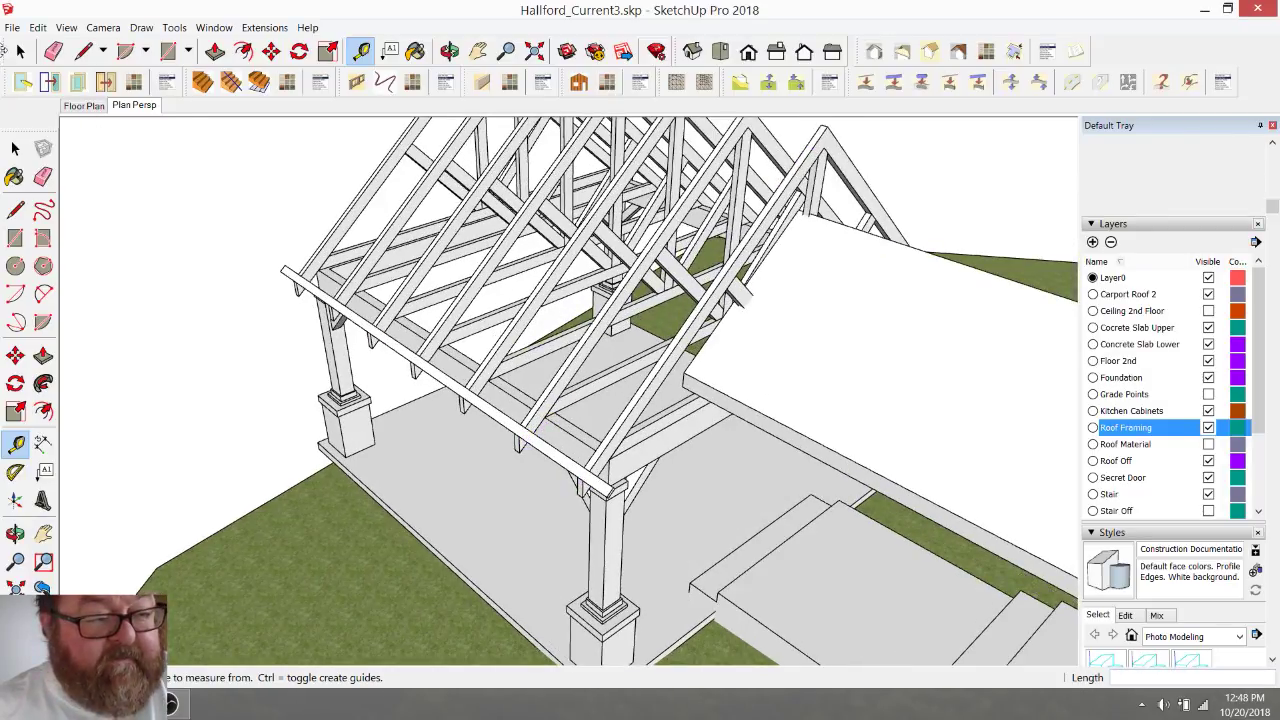
- Copy the eave board edge to edge up the rafters and multiply the copies to cover the slope to the ridge
{"action": "key", "text": "space"}
{"action": "scroll", "coordinate": [481, 362], "scroll_direction": "up", "scroll_amount": 3}
{"action": "left_click", "coordinate": [621, 548]}
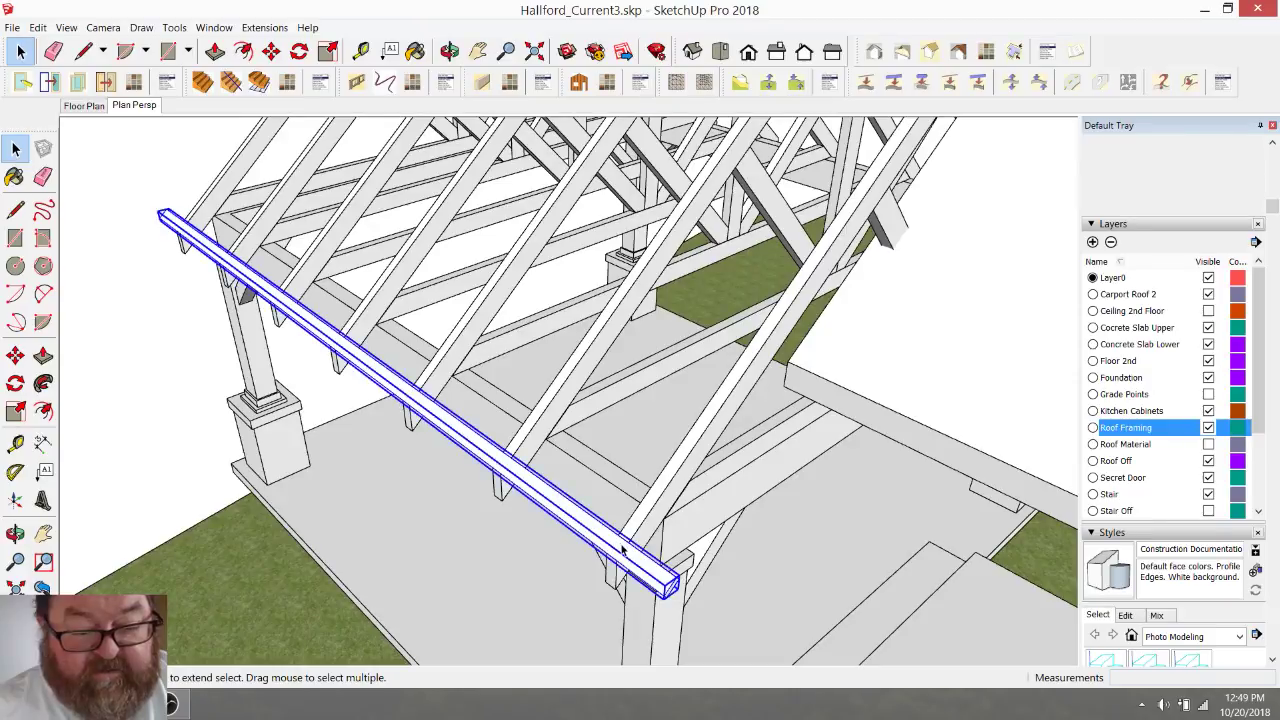
{"action": "key", "text": "m"}
{"action": "scroll", "coordinate": [710, 635], "scroll_direction": "up", "scroll_amount": 2}
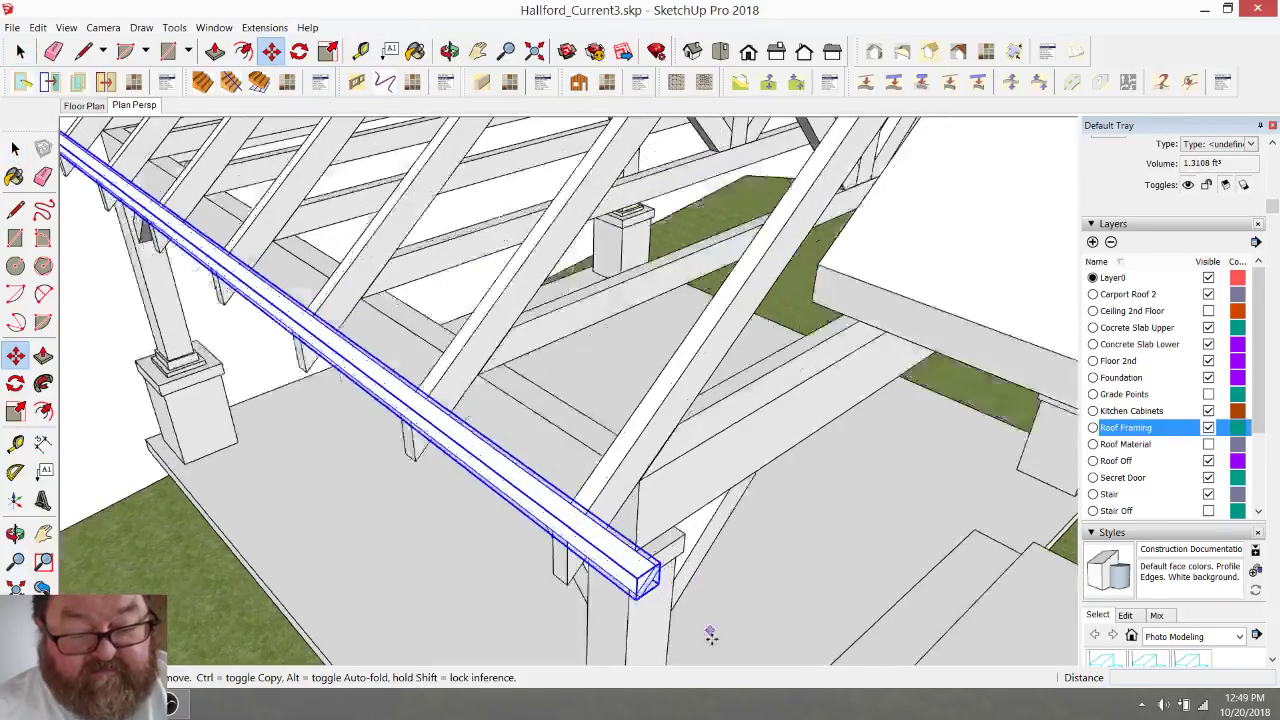
{"action": "scroll", "coordinate": [710, 635], "scroll_direction": "up", "scroll_amount": 3}
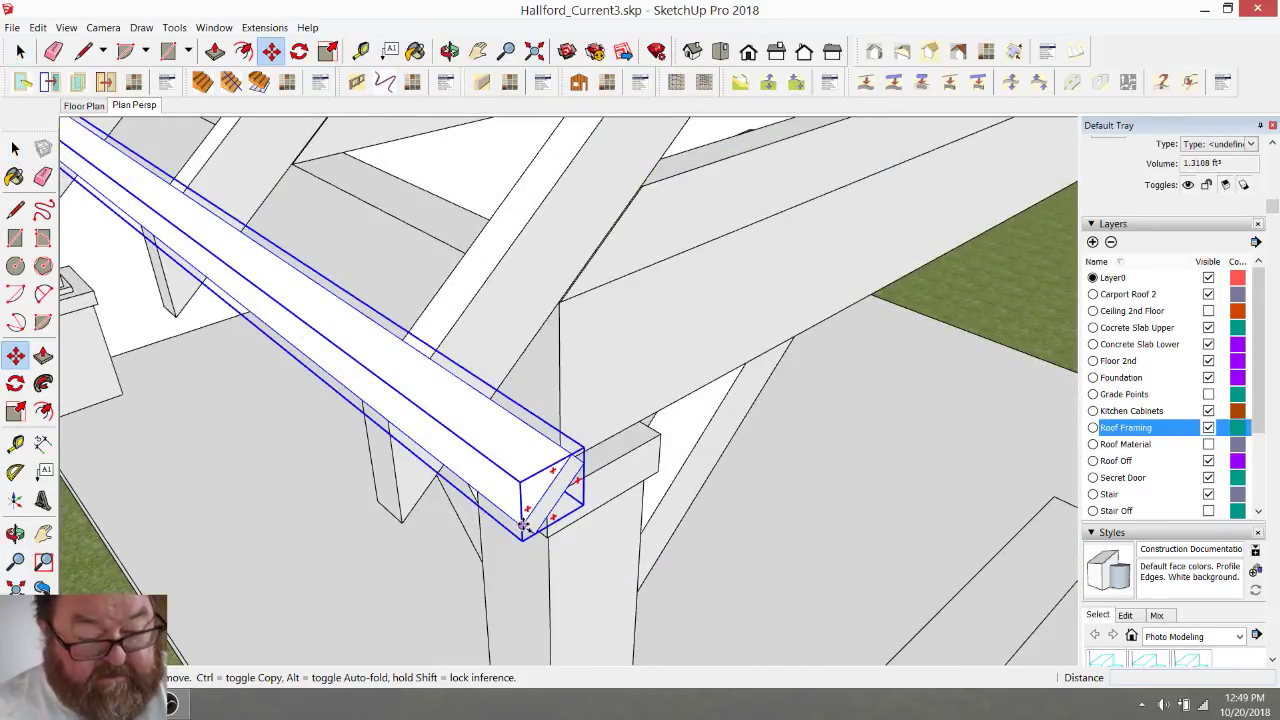
{"action": "left_click", "coordinate": [521, 527]}
{"action": "left_click", "coordinate": [570, 455]}
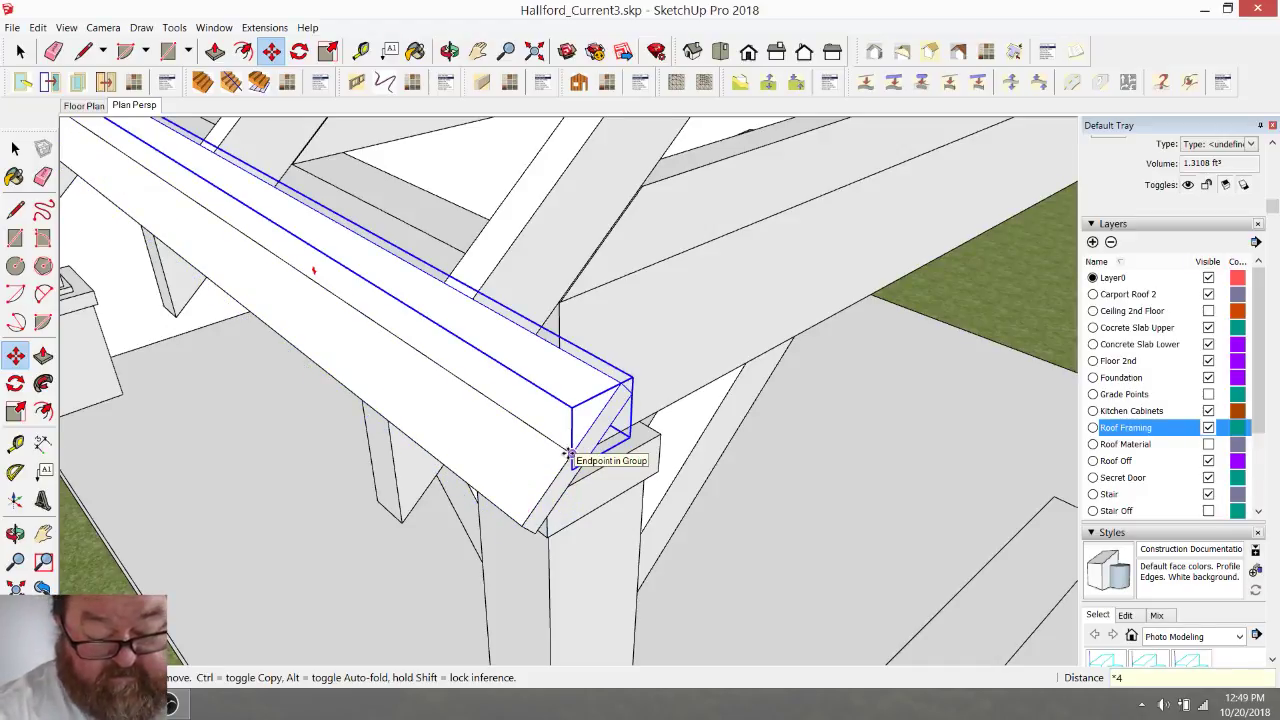
{"action": "key", "text": "Return"}
{"action": "scroll", "coordinate": [575, 470], "scroll_direction": "down", "scroll_amount": 5}
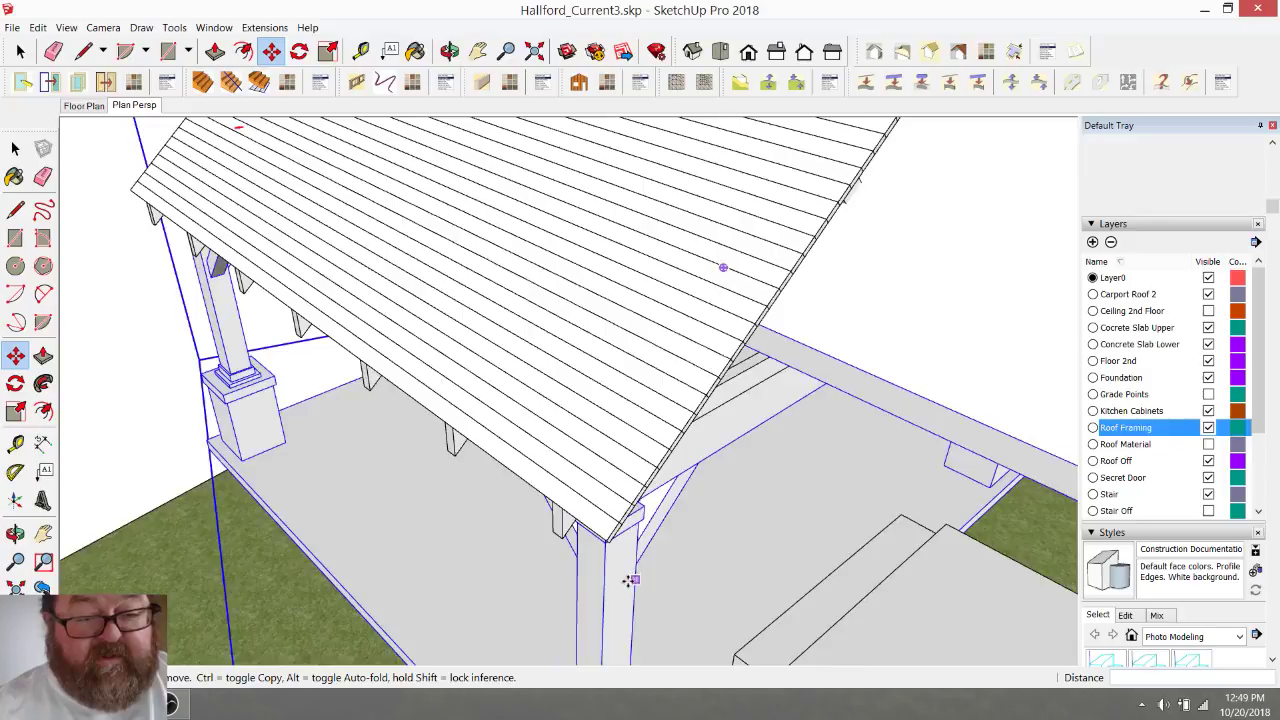
{"action": "middle_click_drag", "start_coordinate": [604, 560], "coordinate": [566, 300]}
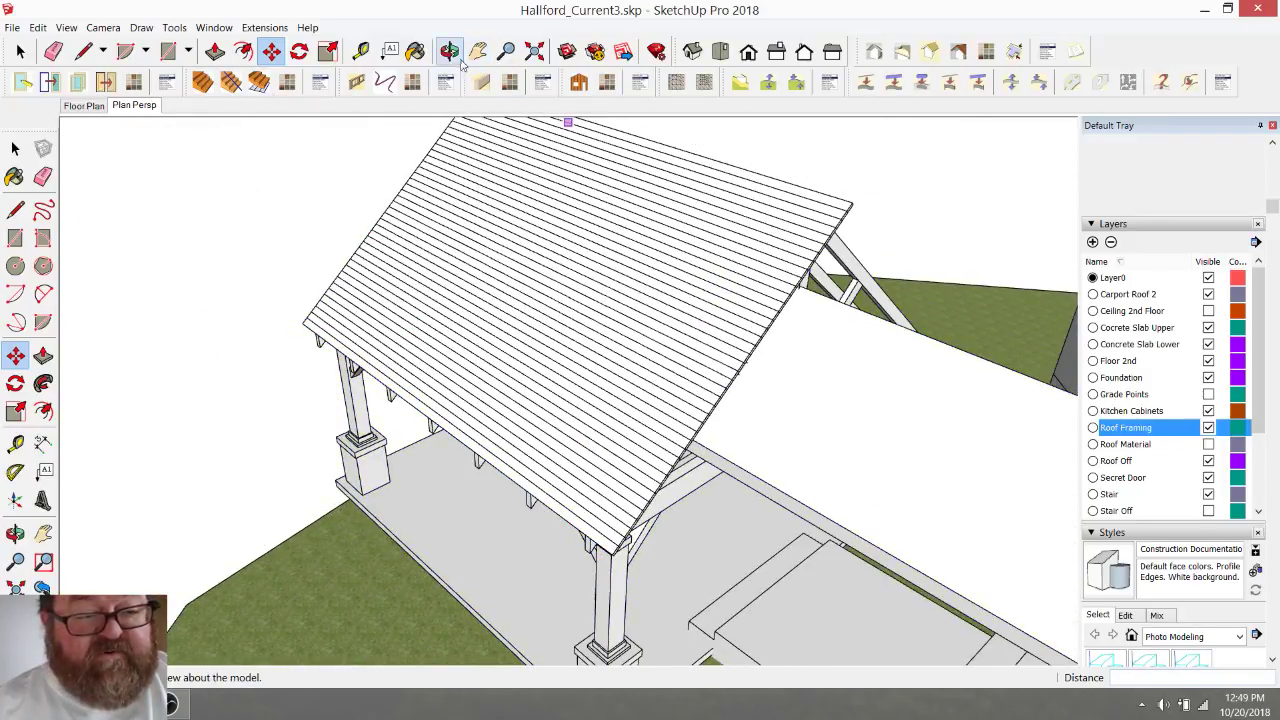
- Delete the surplus board that projects past the ridge of the covered roof slope
{"action": "middle_click_drag", "start_coordinate": [722, 181], "coordinate": [583, 209]}
{"action": "scroll", "coordinate": [661, 255], "scroll_direction": "up", "scroll_amount": 3}
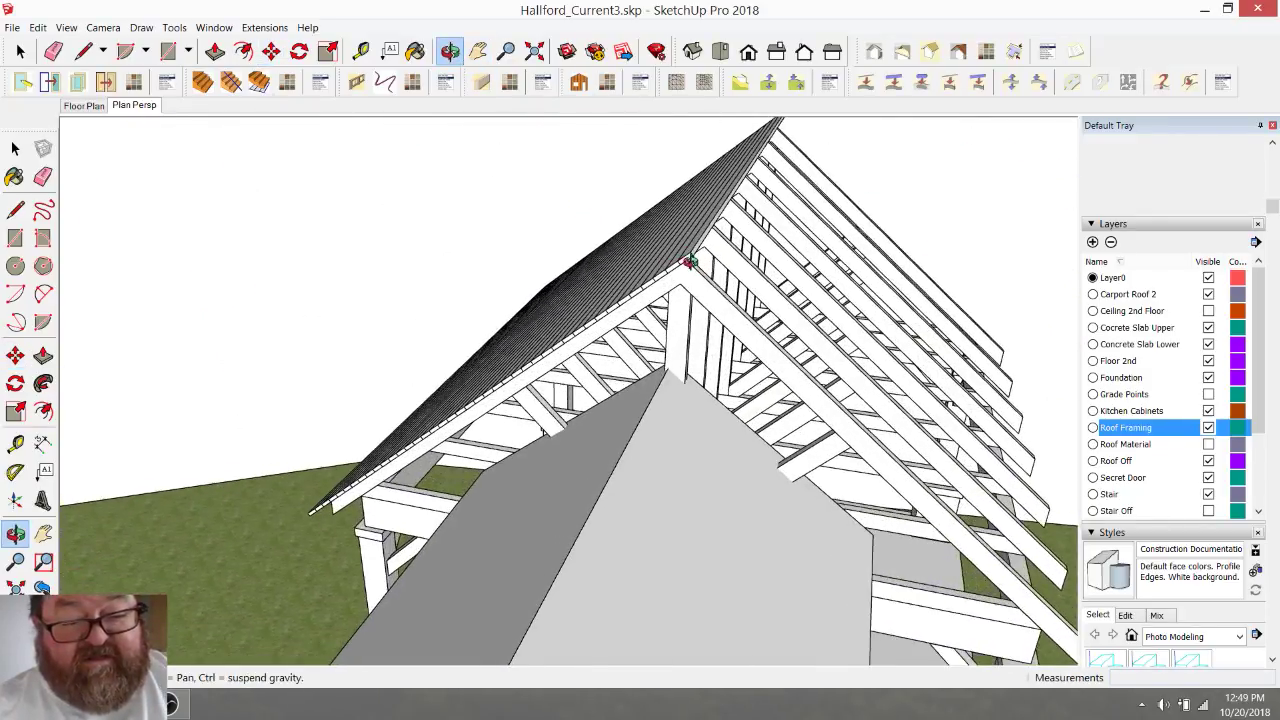
{"action": "middle_click_drag", "start_coordinate": [661, 255], "coordinate": [536, 164]}
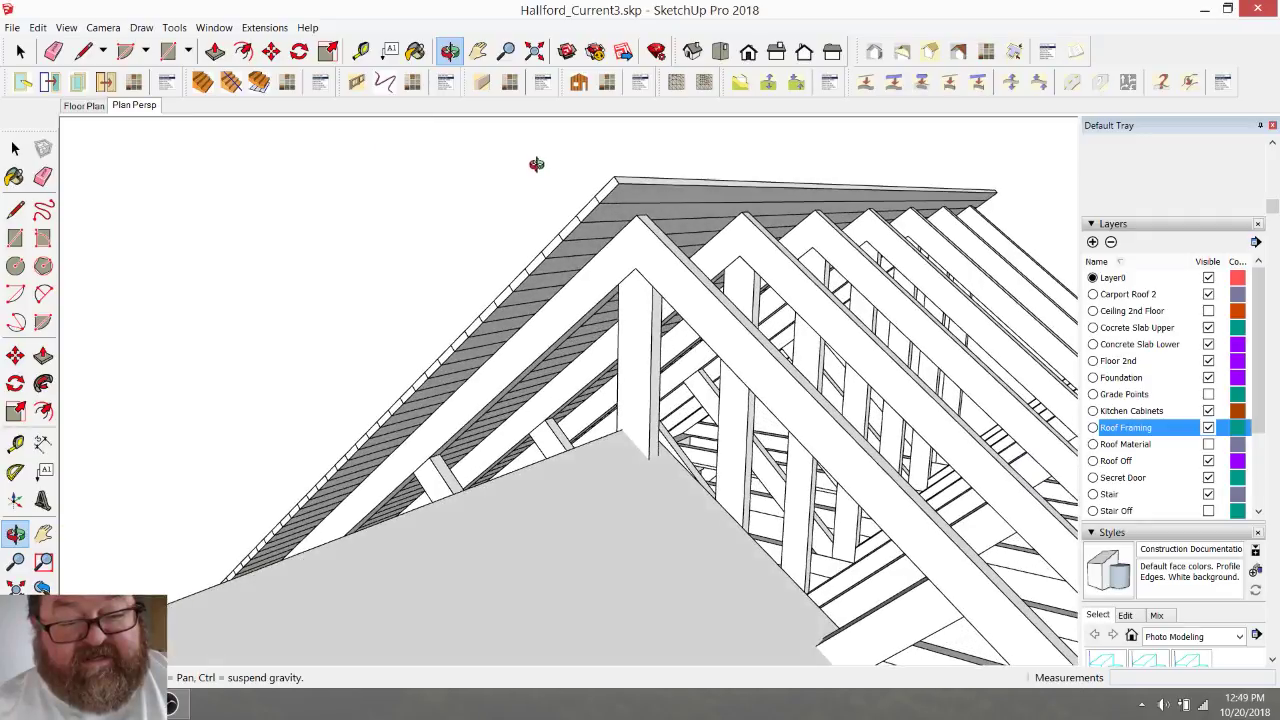
{"action": "left_click", "coordinate": [20, 51]}
{"action": "left_click", "coordinate": [674, 193]}
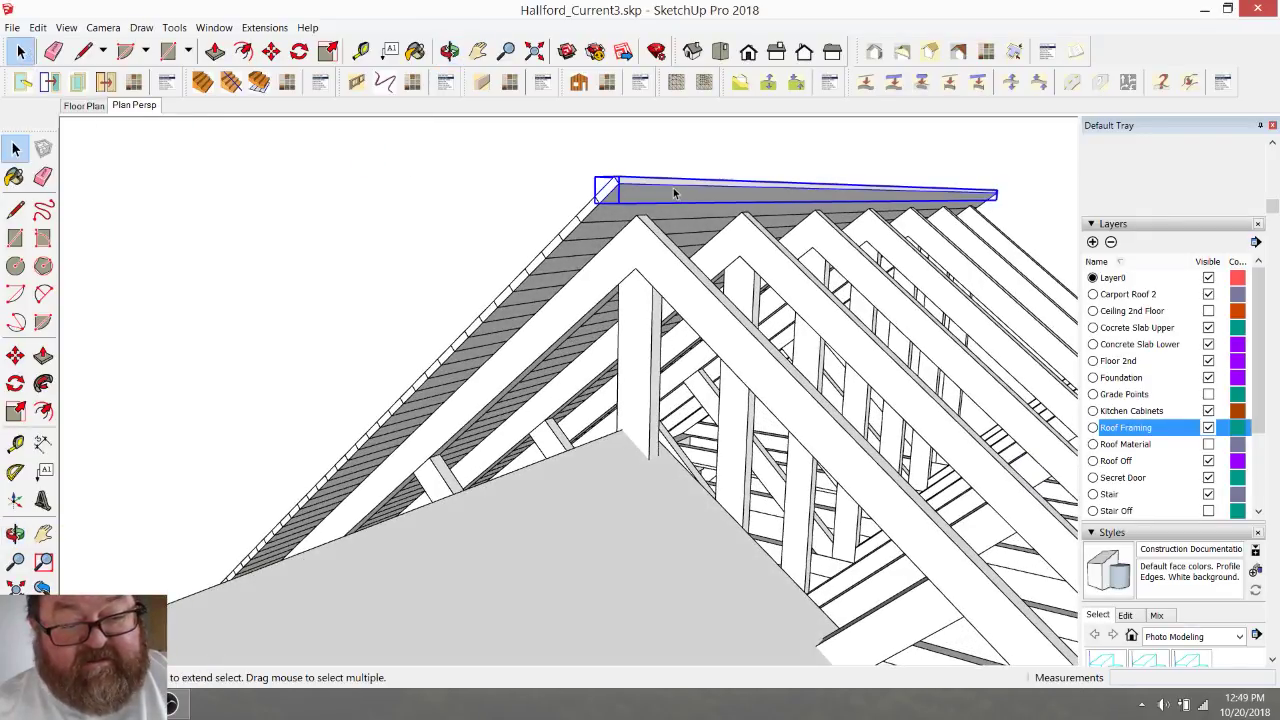
{"action": "key", "text": "Delete"}
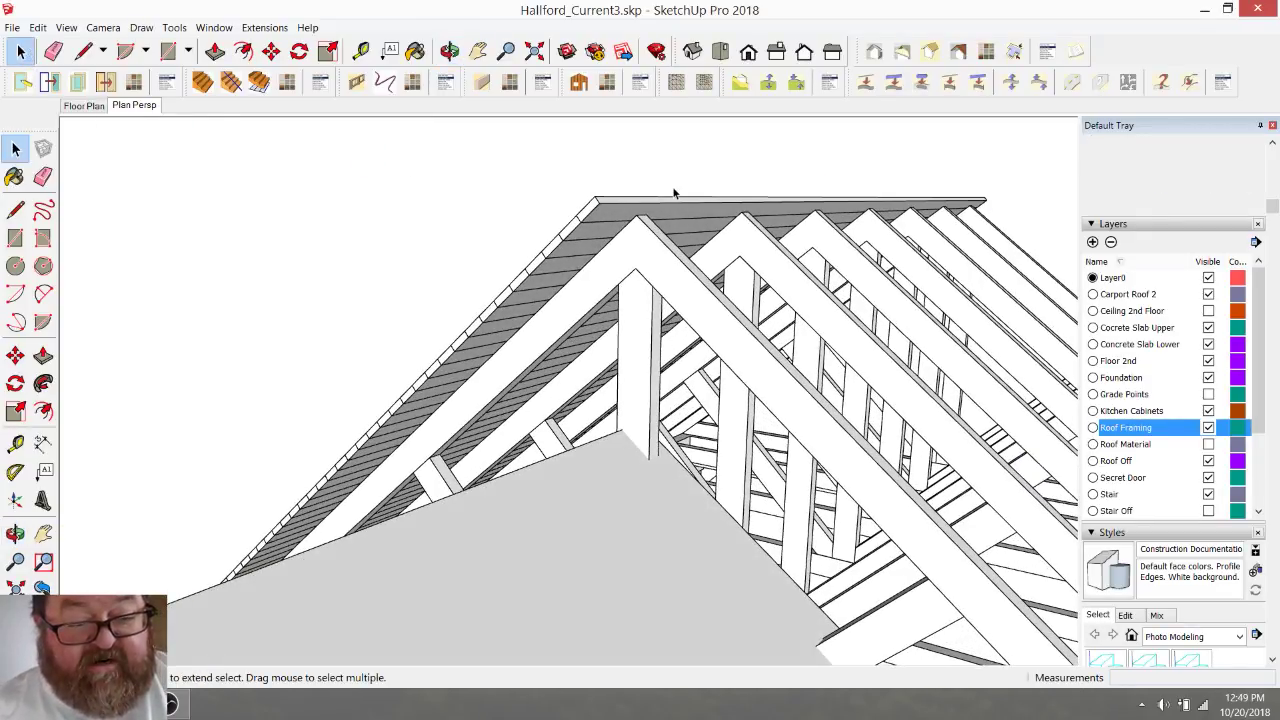
- Inside the topmost board's group, push its ridge-side face back about 3 7/16" towards the rafter peak, and leave the group
{"action": "scroll", "coordinate": [674, 193], "scroll_direction": "up", "scroll_amount": 4}
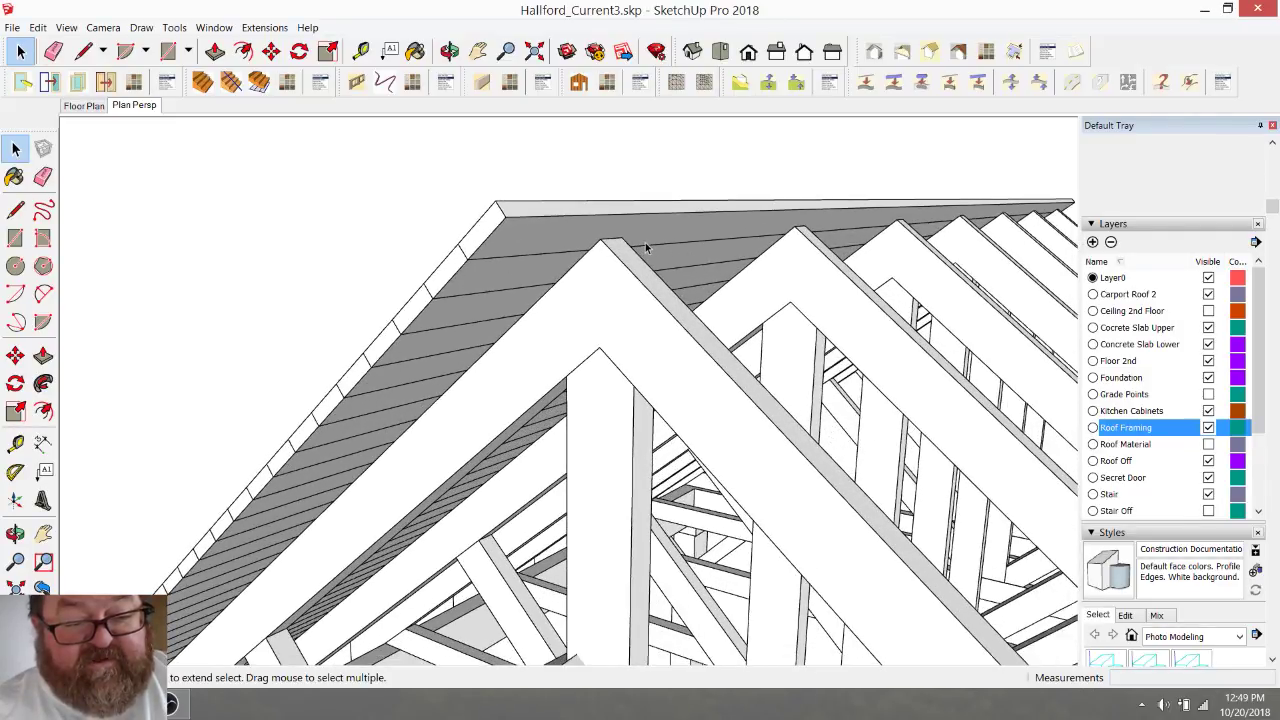
{"action": "left_click", "coordinate": [537, 221]}
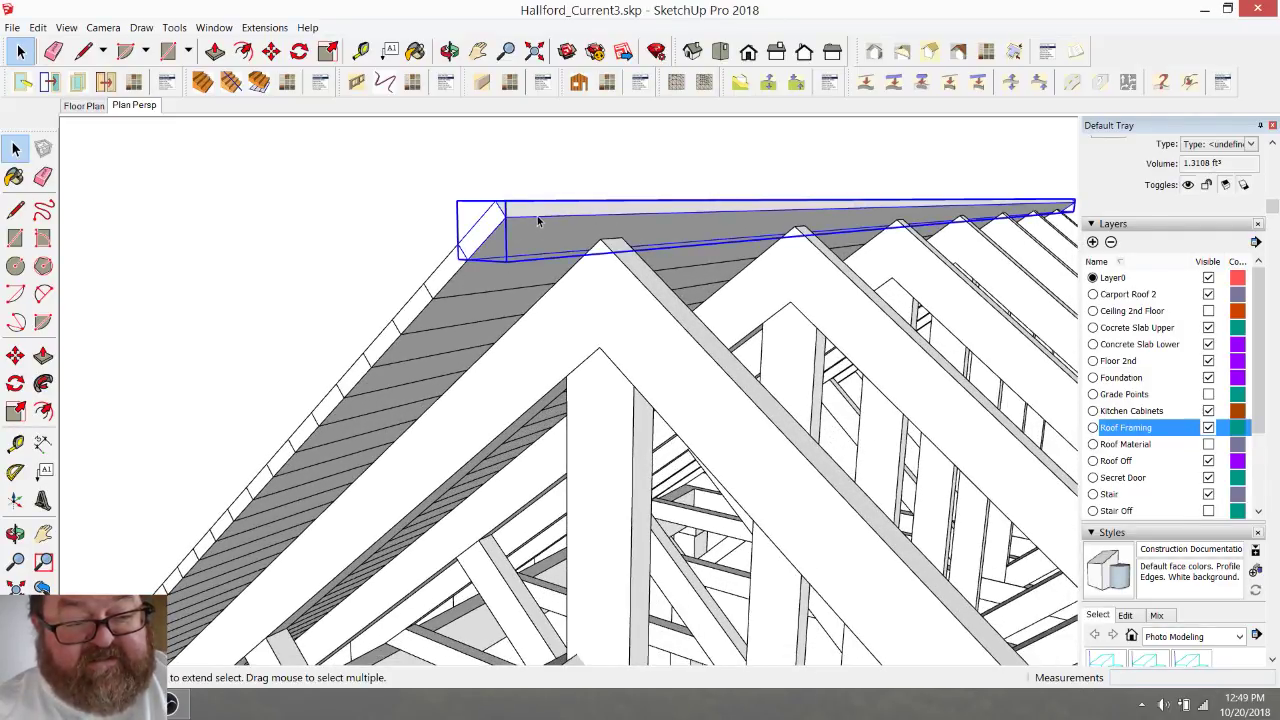
{"action": "double_click", "coordinate": [541, 229]}
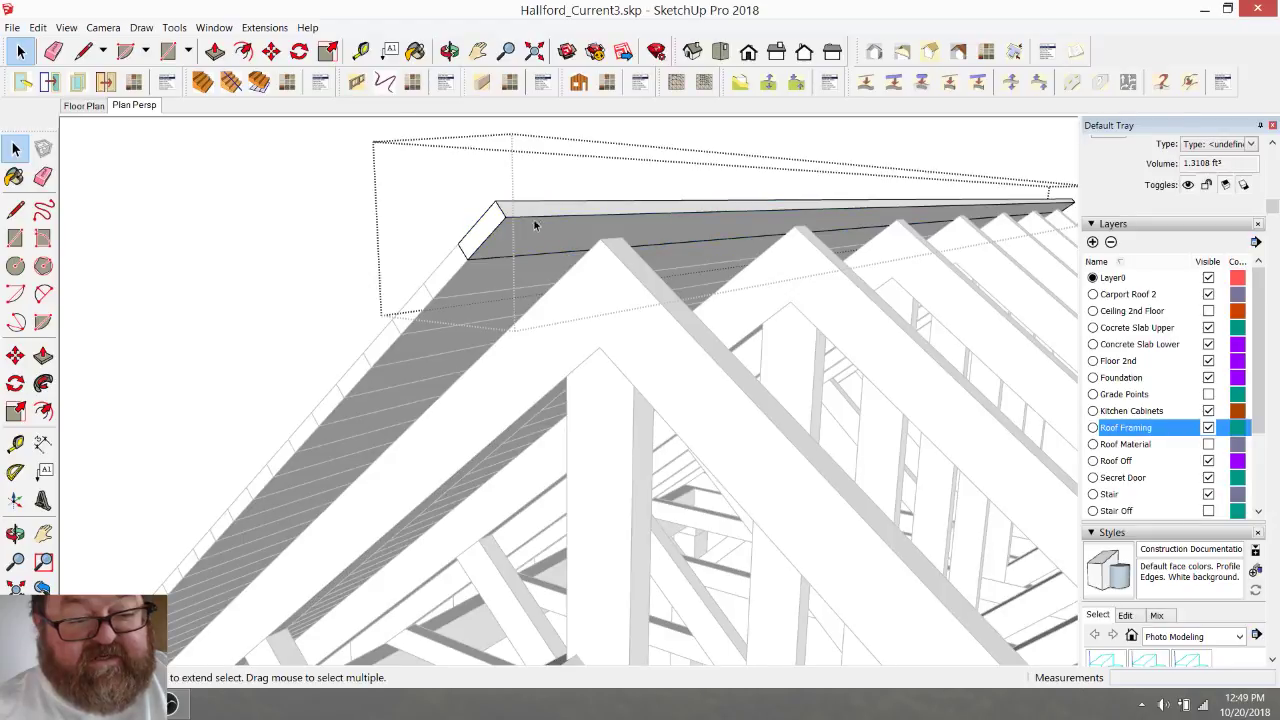
{"action": "left_click", "coordinate": [215, 51]}
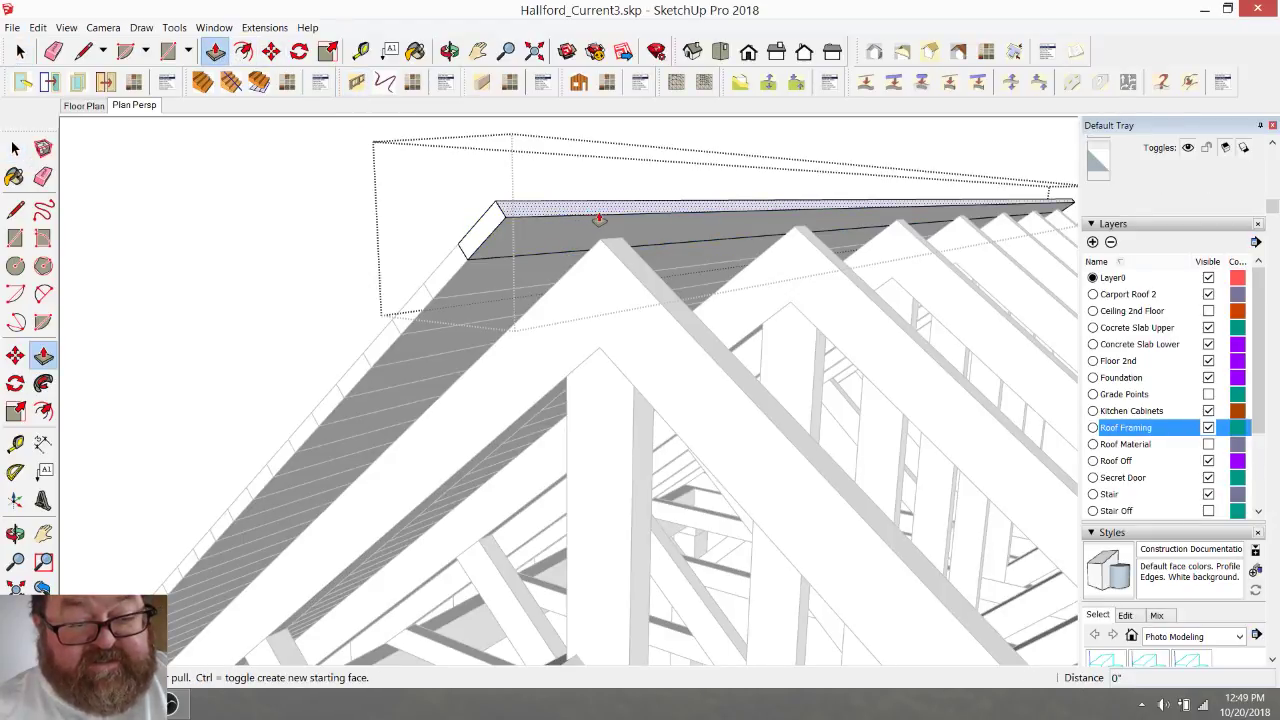
{"action": "left_click", "coordinate": [595, 215]}
{"action": "left_click", "coordinate": [530, 190]}
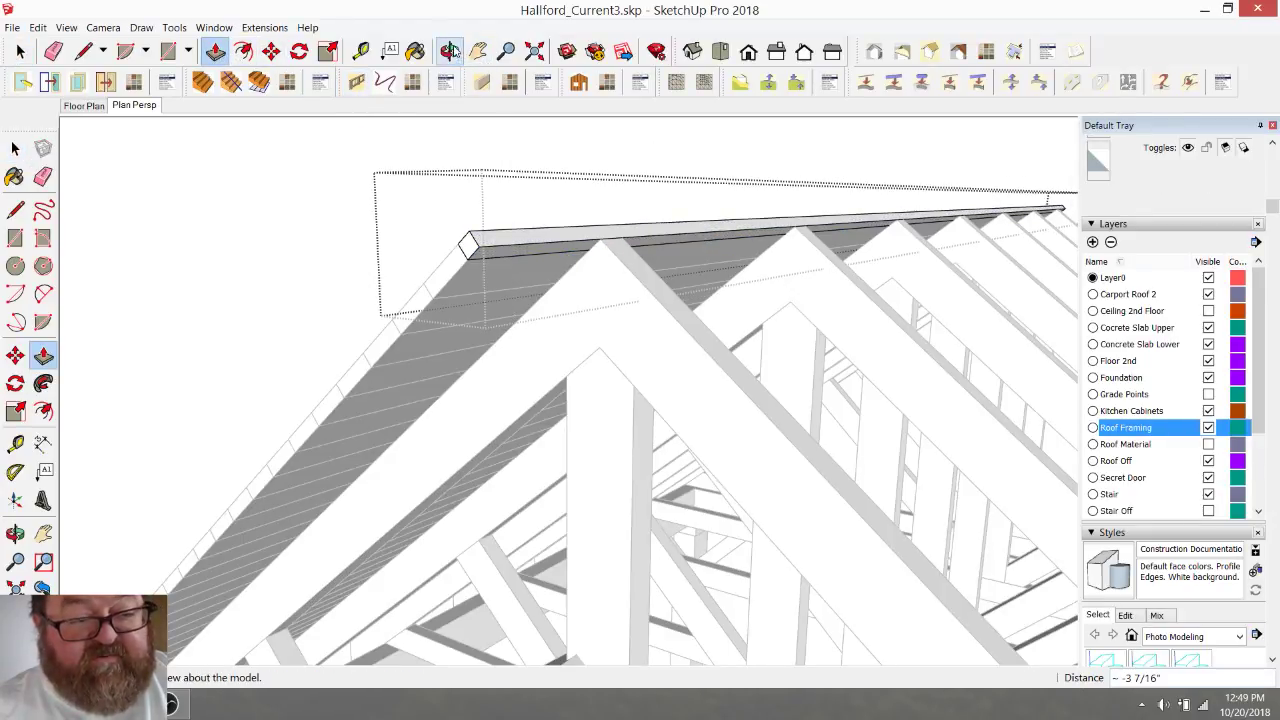
{"action": "middle_click_drag", "start_coordinate": [549, 280], "coordinate": [706, 366]}
{"action": "key", "text": "space"}
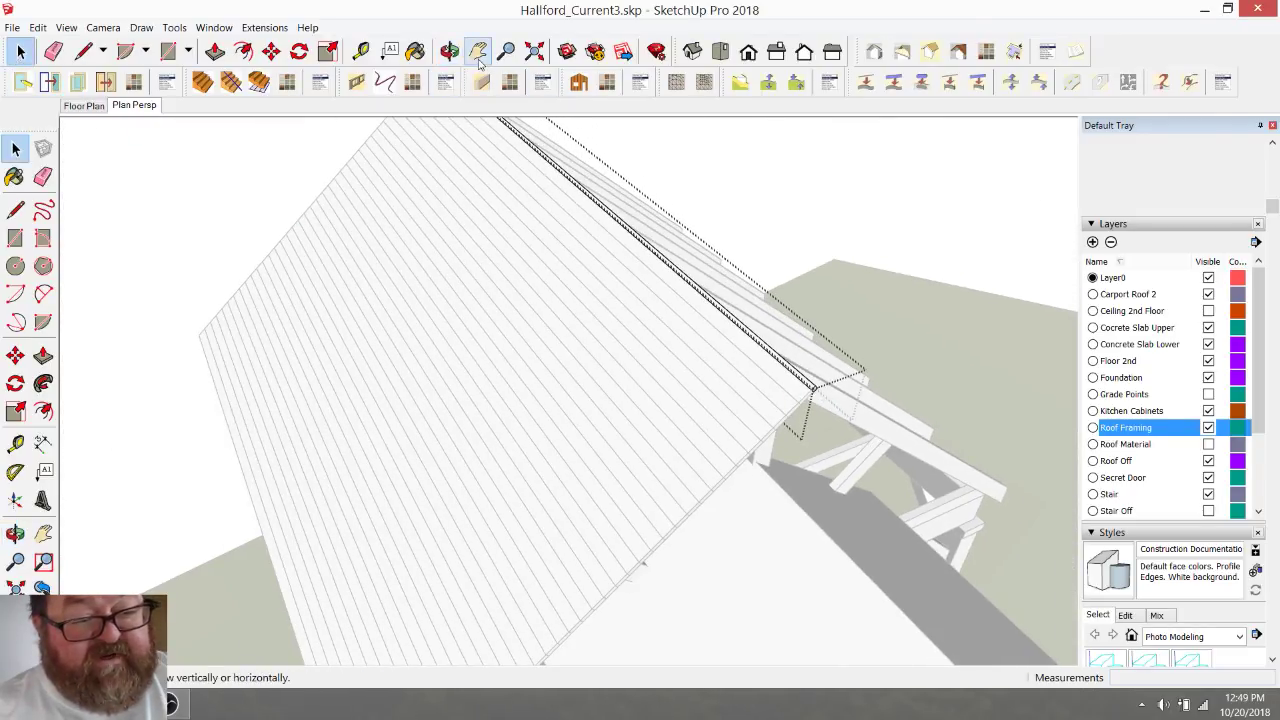
{"action": "left_click", "coordinate": [449, 50]}
{"action": "left_click_drag", "start_coordinate": [500, 290], "coordinate": [640, 337]}
{"action": "key", "text": "space"}
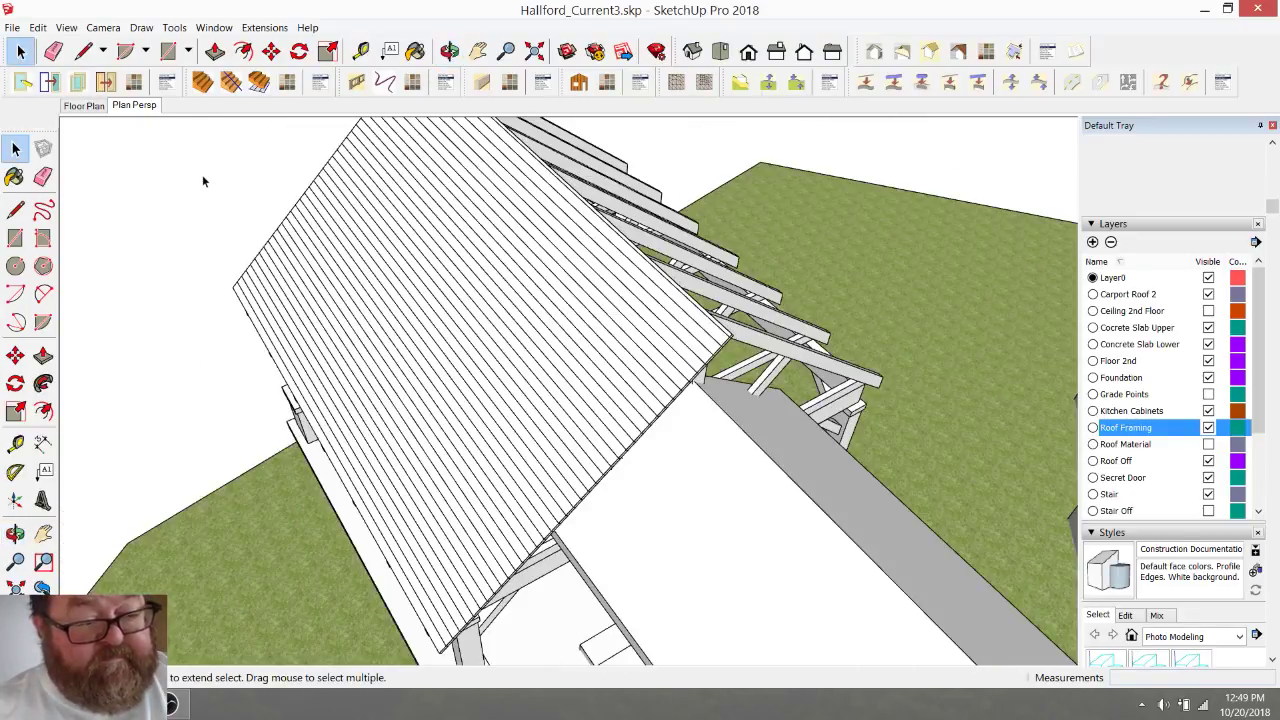
- Select all the boards on the covered roof slope and make them one group
{"action": "scroll", "coordinate": [532, 388], "scroll_direction": "down", "scroll_amount": 2}
{"action": "left_click", "coordinate": [449, 51]}
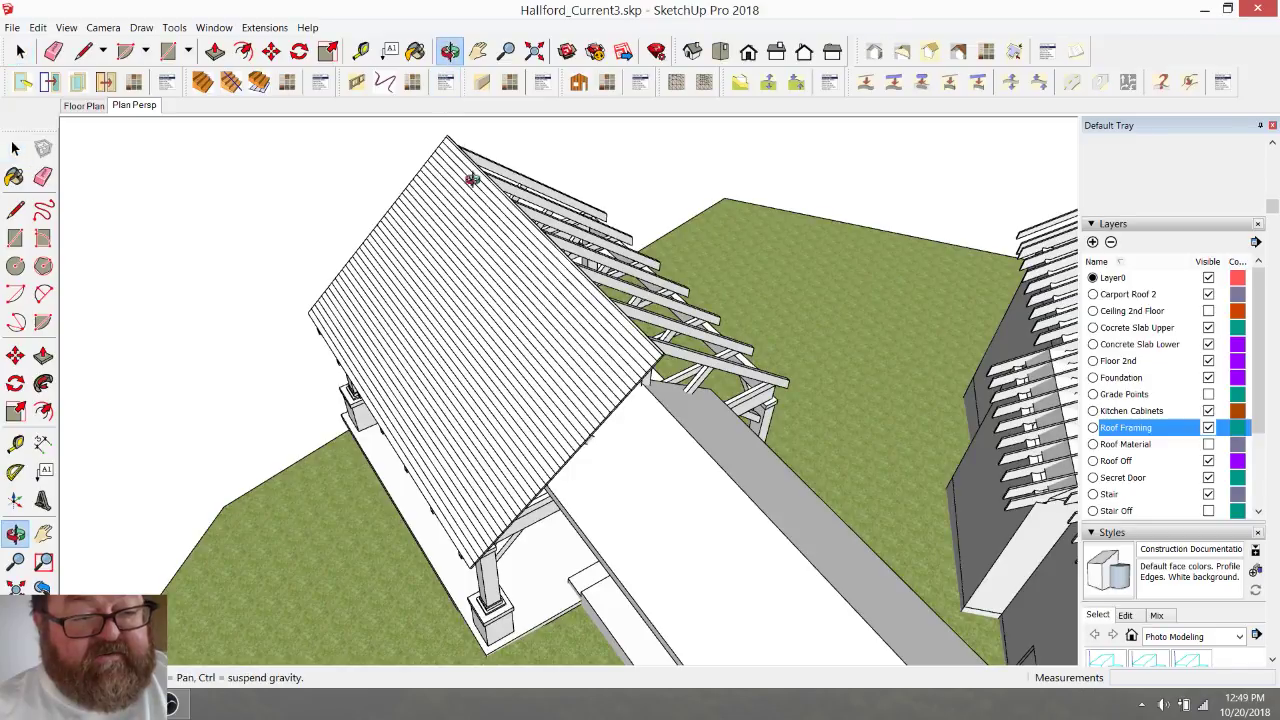
{"action": "left_click_drag", "start_coordinate": [540, 200], "coordinate": [349, 184]}
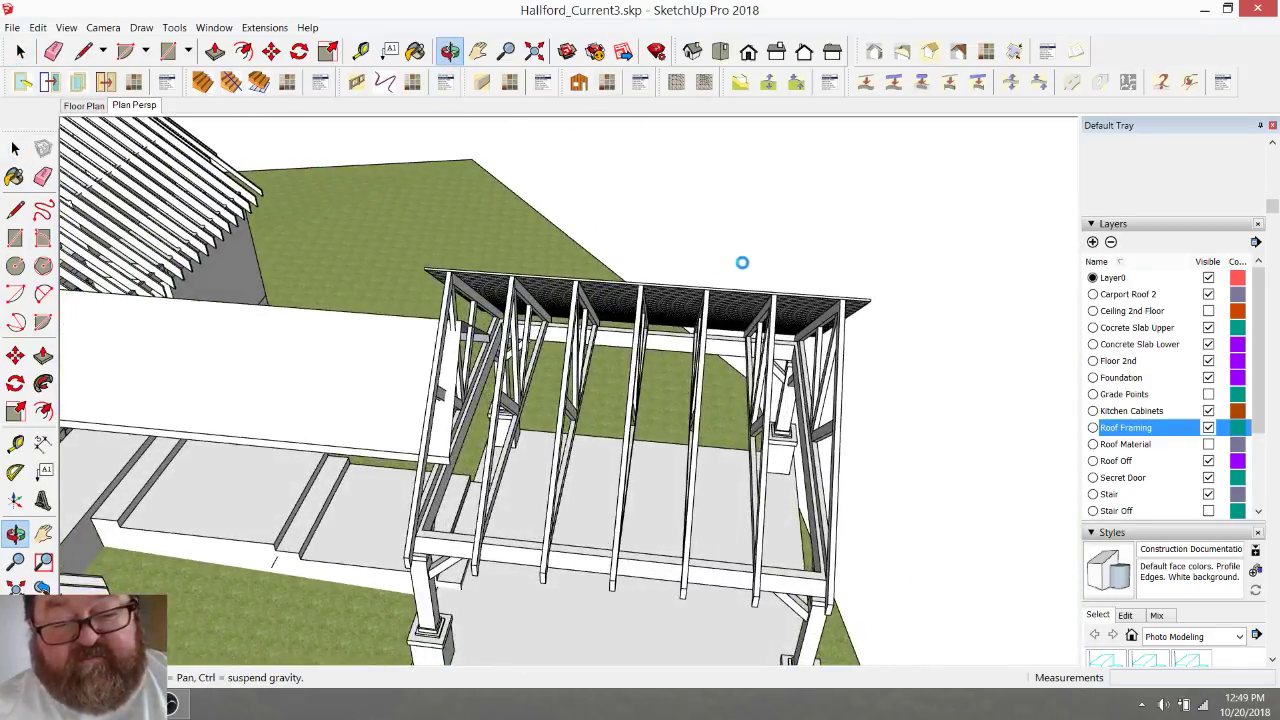
{"action": "left_click_drag", "start_coordinate": [597, 245], "coordinate": [787, 317]}
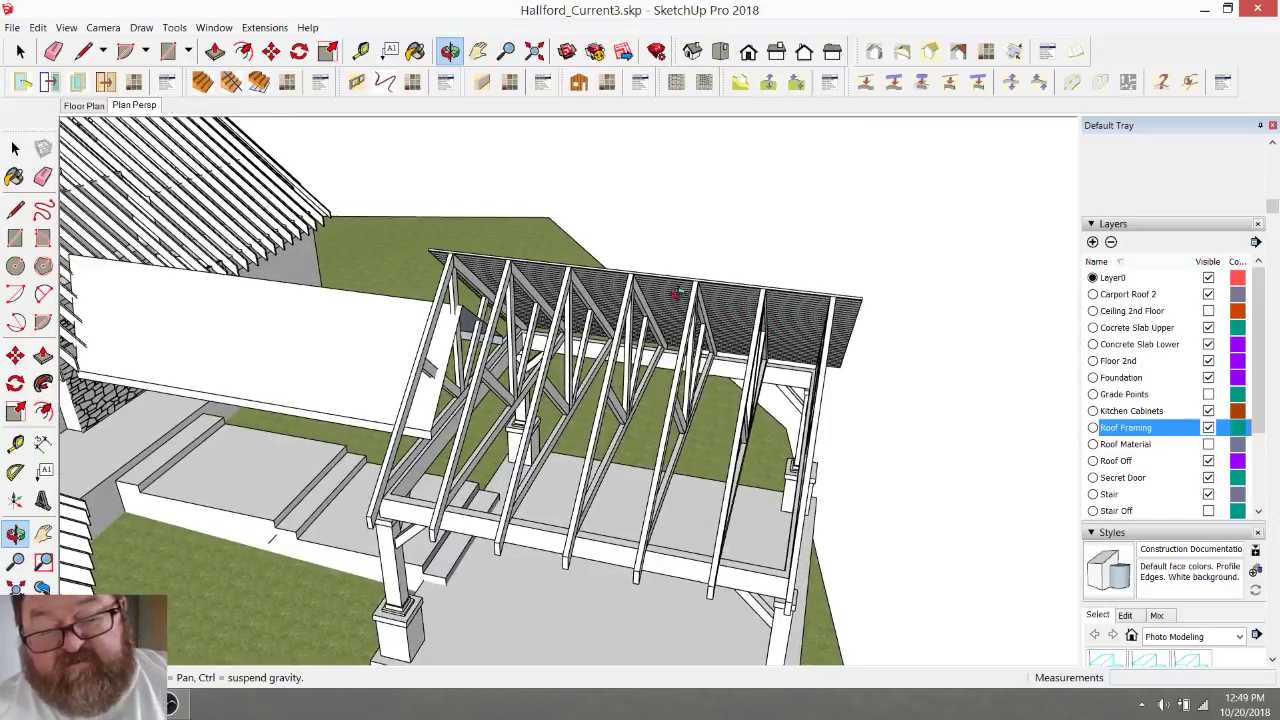
{"action": "left_click", "coordinate": [20, 51]}
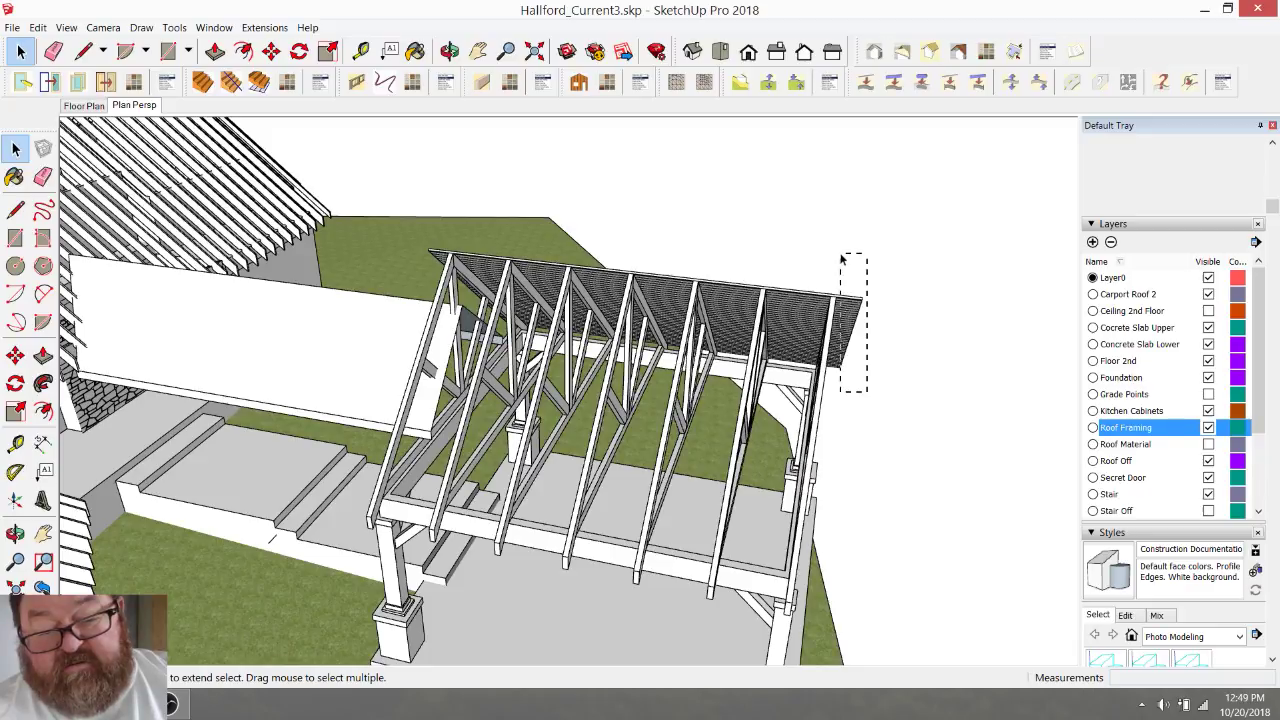
{"action": "left_click_drag", "start_coordinate": [840, 258], "coordinate": [841, 261]}
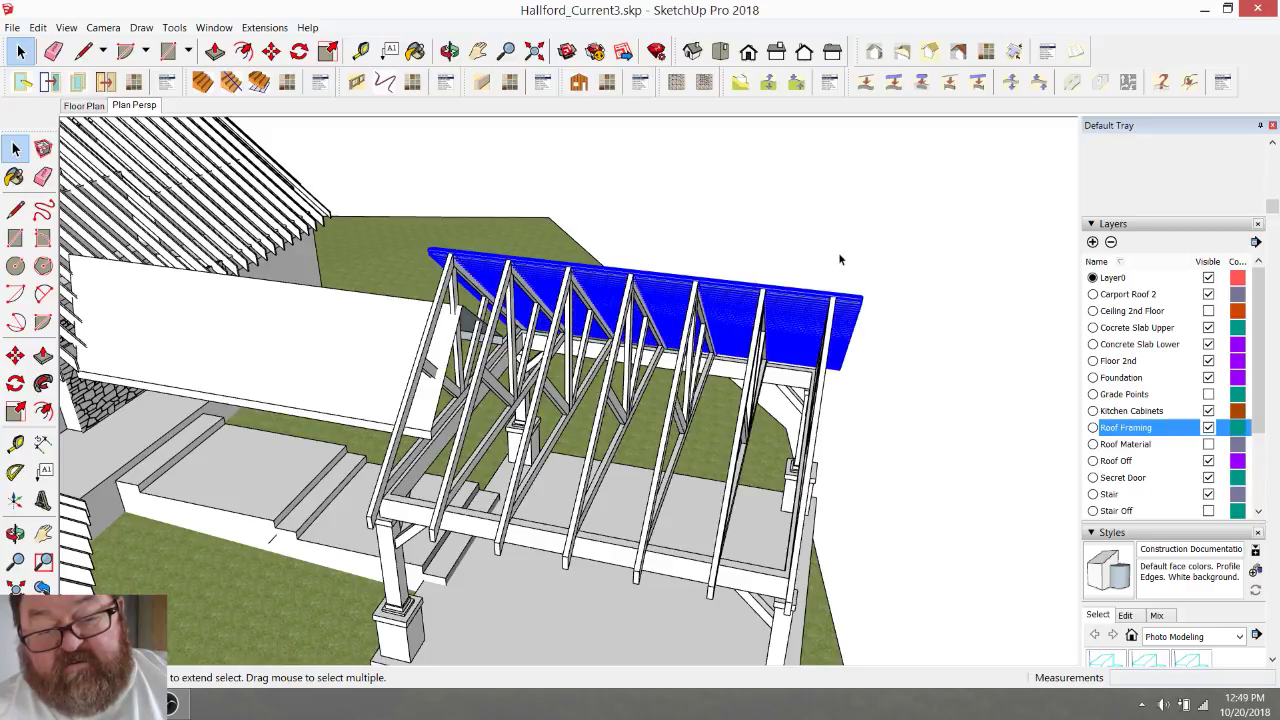
{"action": "right_click", "coordinate": [800, 325]}
{"action": "left_click", "coordinate": [805, 461]}
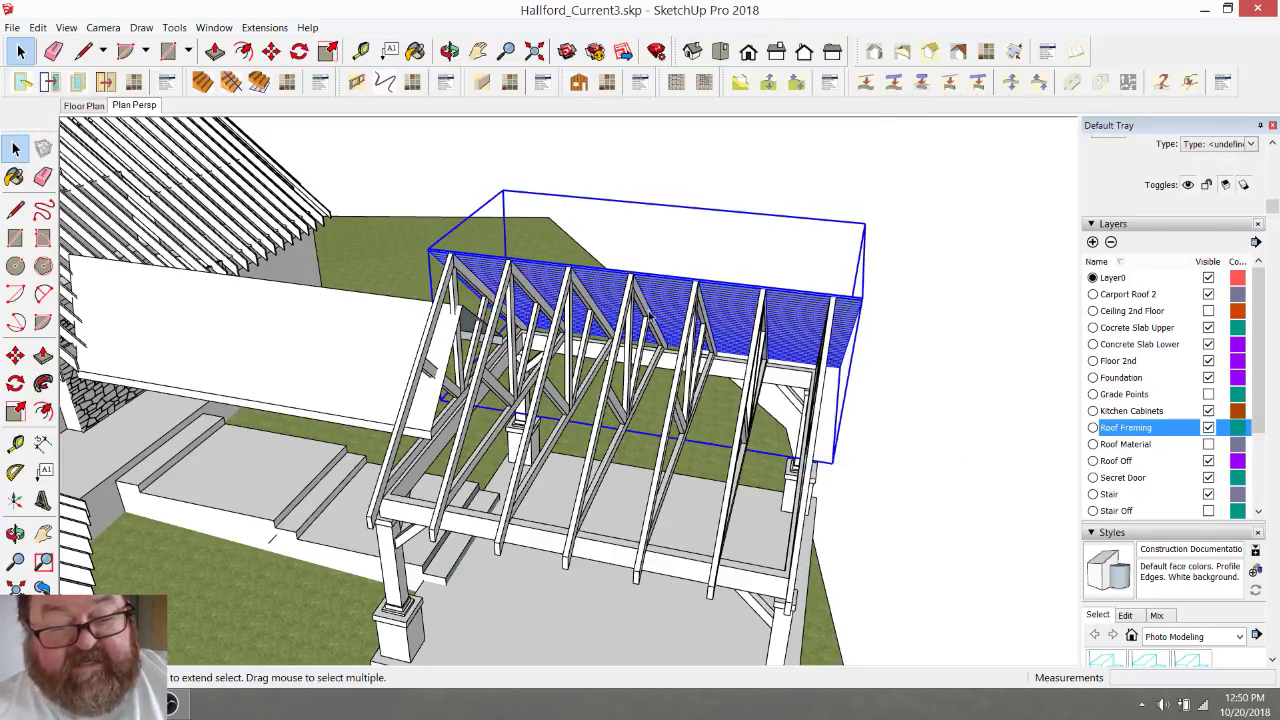
- Copy the board group horizontally across the carport, along the red axis, towards the uncovered slope
{"action": "left_click", "coordinate": [449, 51]}
{"action": "left_click_drag", "start_coordinate": [609, 177], "coordinate": [535, 427]}
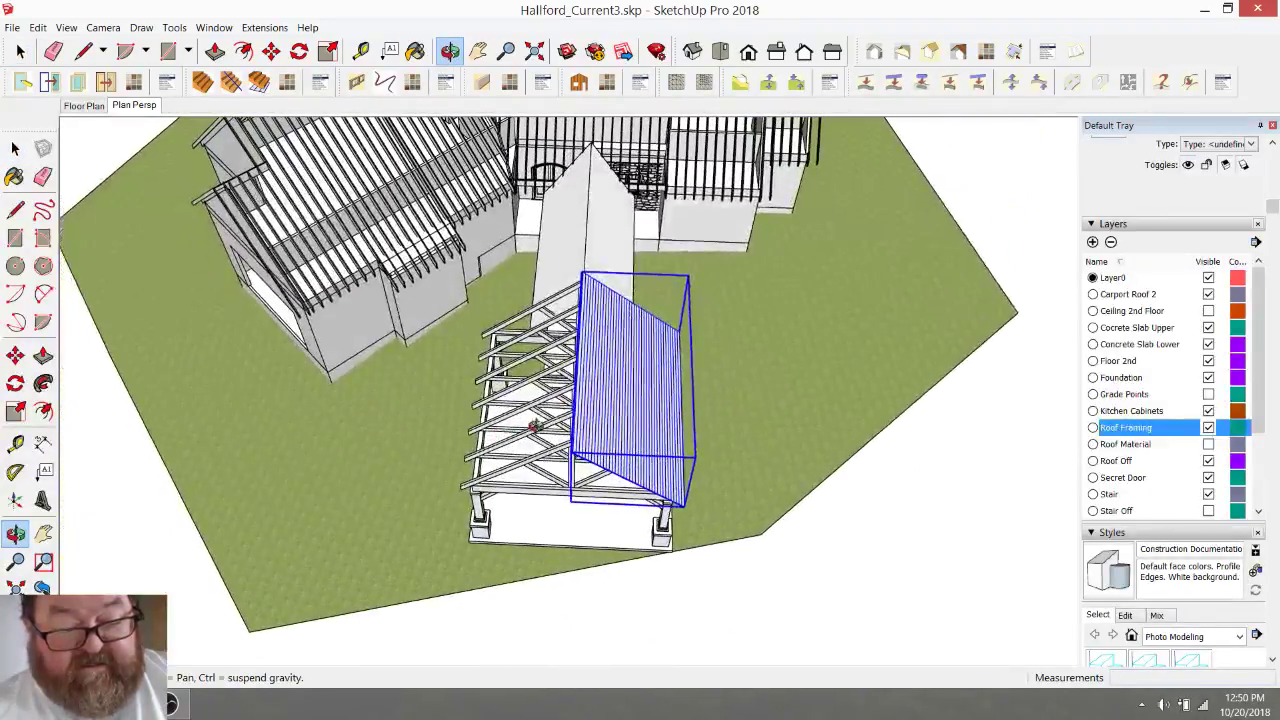
{"action": "left_click", "coordinate": [271, 51]}
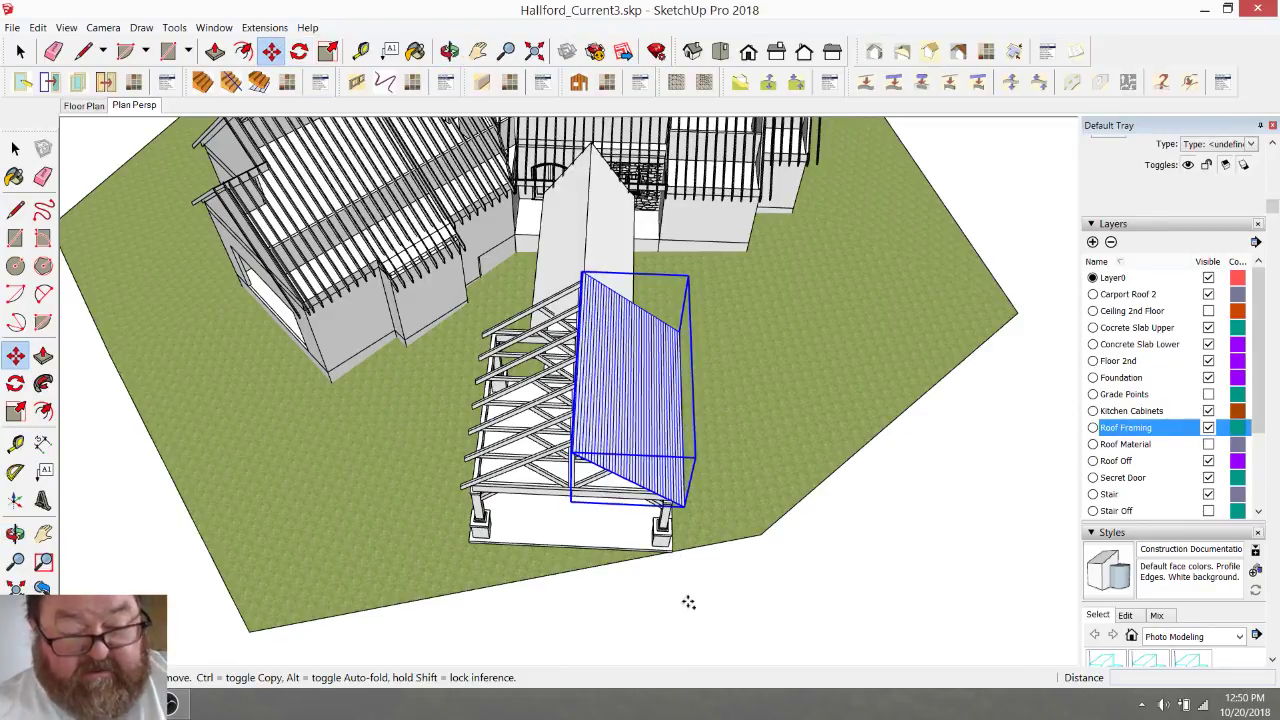
{"action": "left_click", "coordinate": [688, 602]}
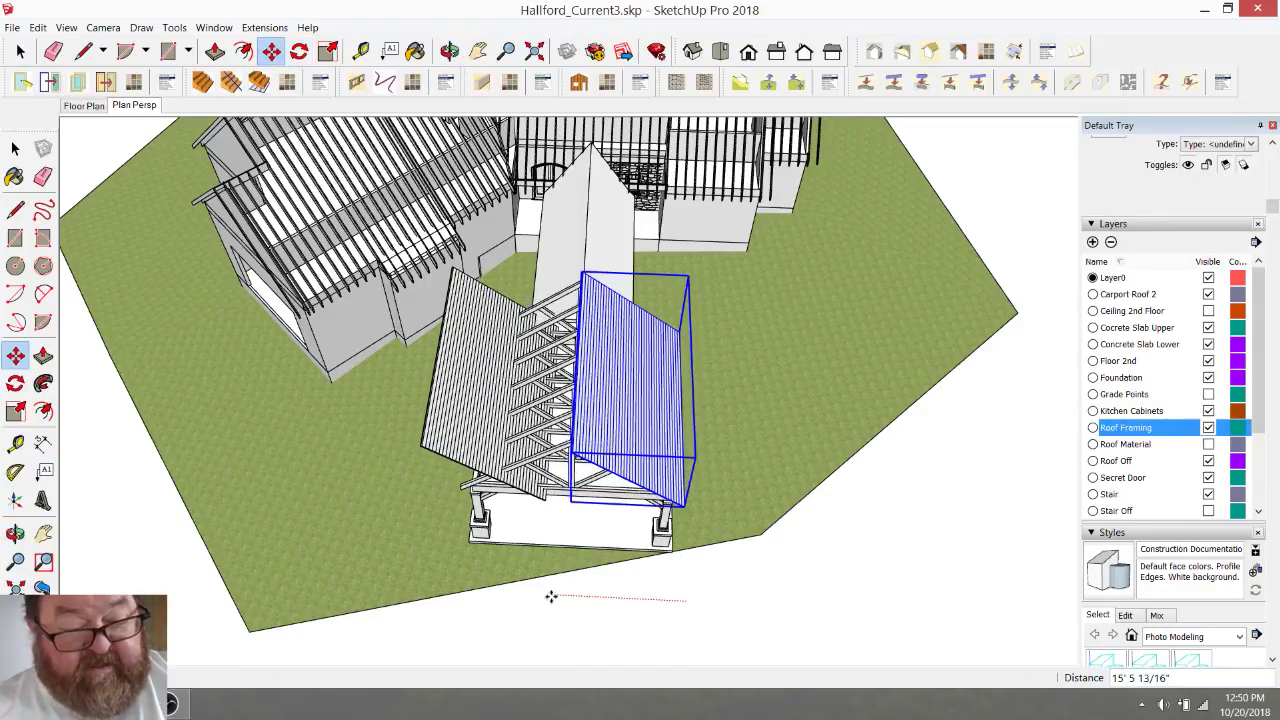
{"action": "left_click", "coordinate": [440, 598]}
{"action": "middle_click_drag", "start_coordinate": [440, 598], "coordinate": [520, 560]}
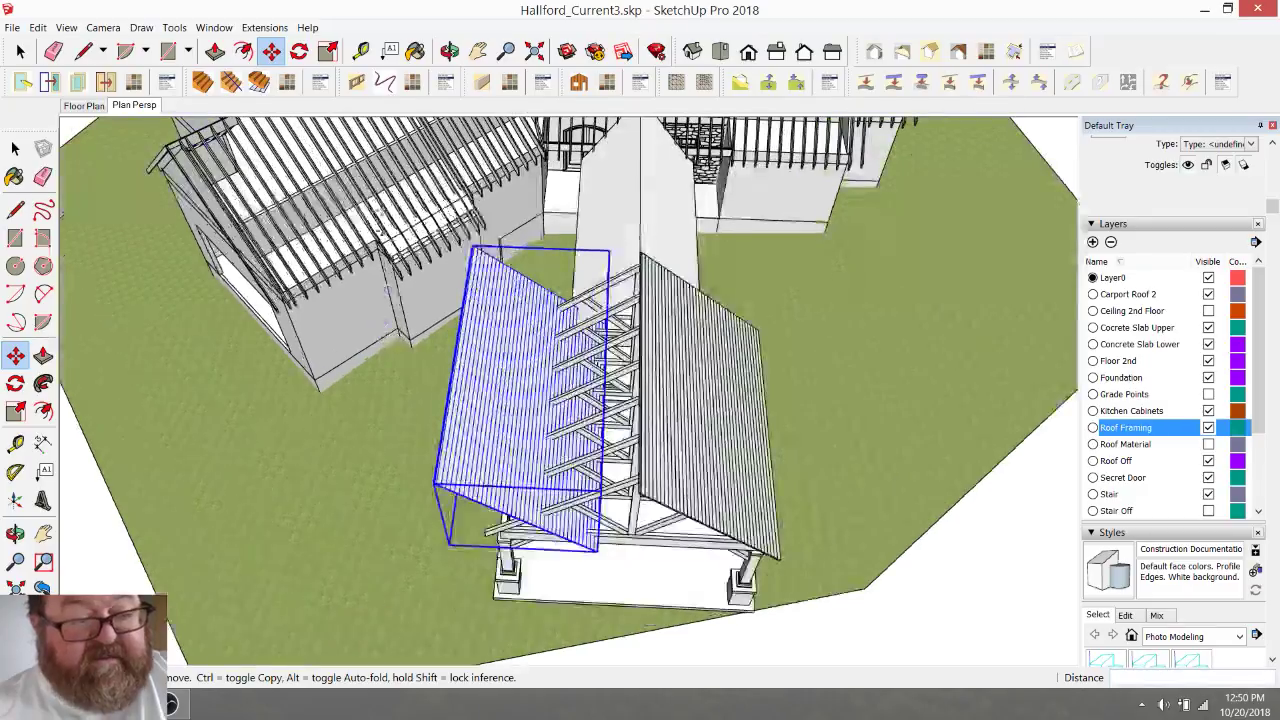
- Mirror the copied board group along the red axis with a scale of -1.00
{"action": "left_click", "coordinate": [327, 53]}
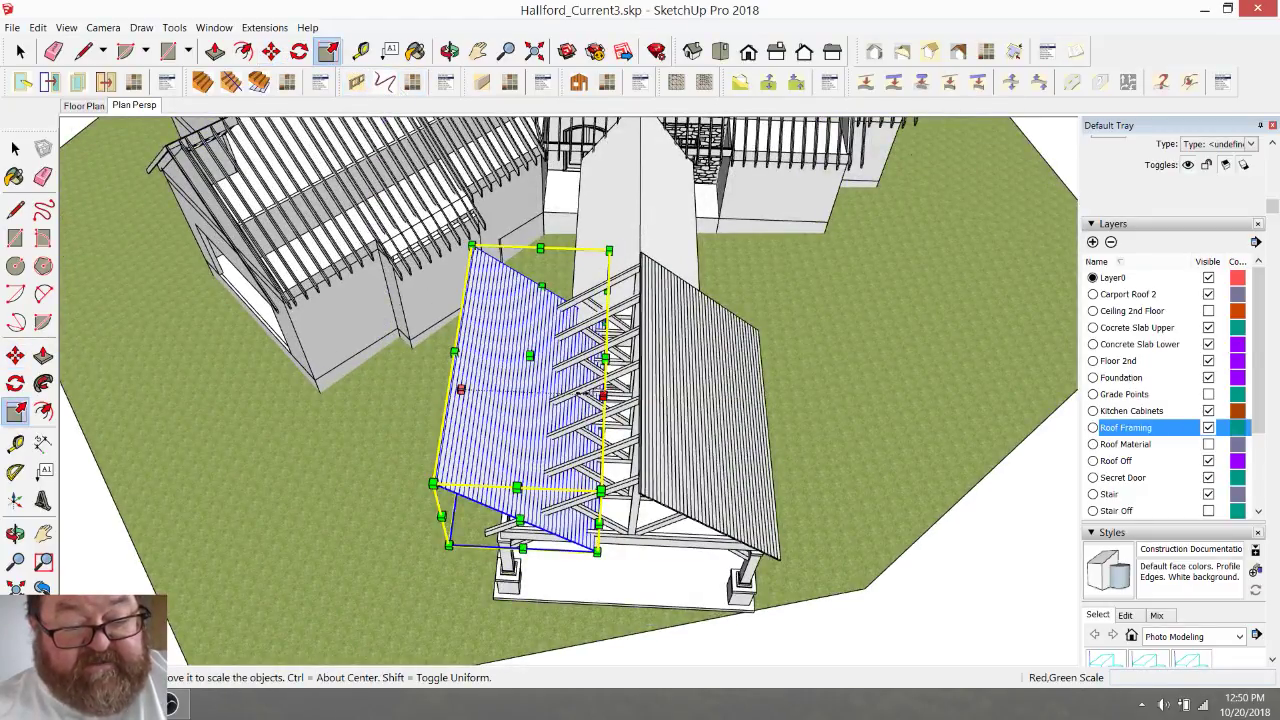
{"action": "left_click", "coordinate": [602, 396]}
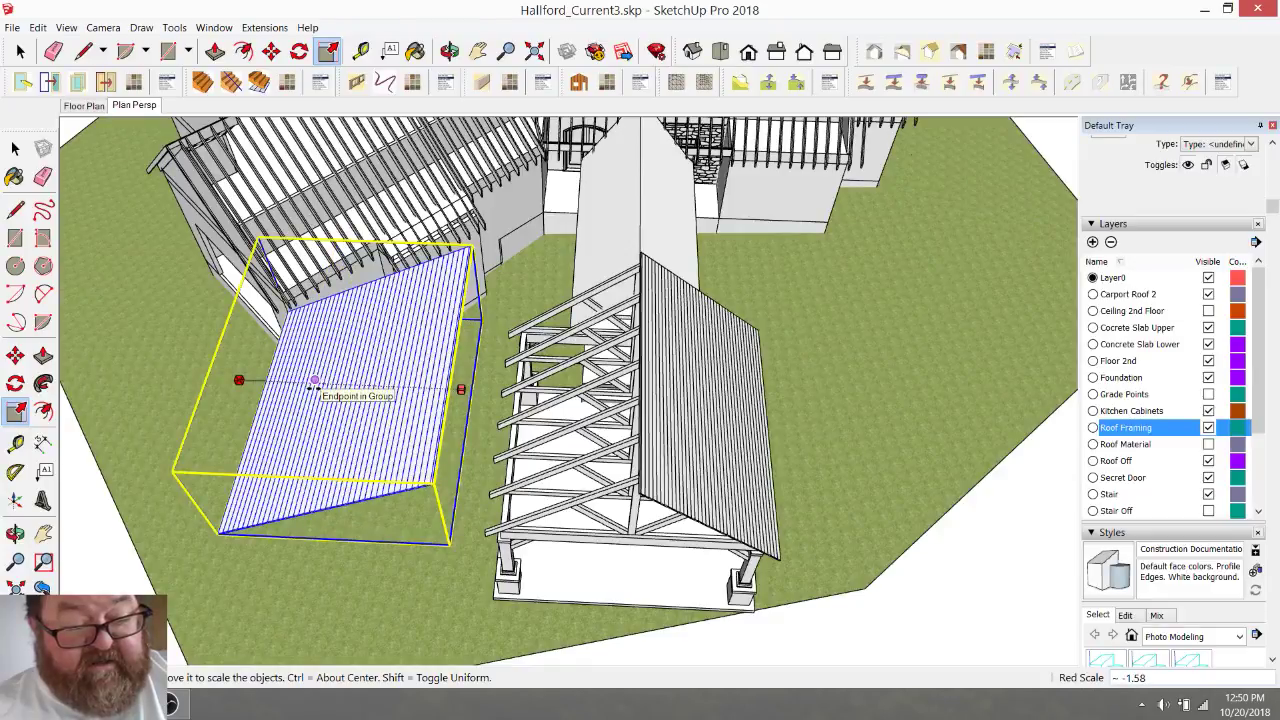
{"action": "left_click", "coordinate": [310, 391]}
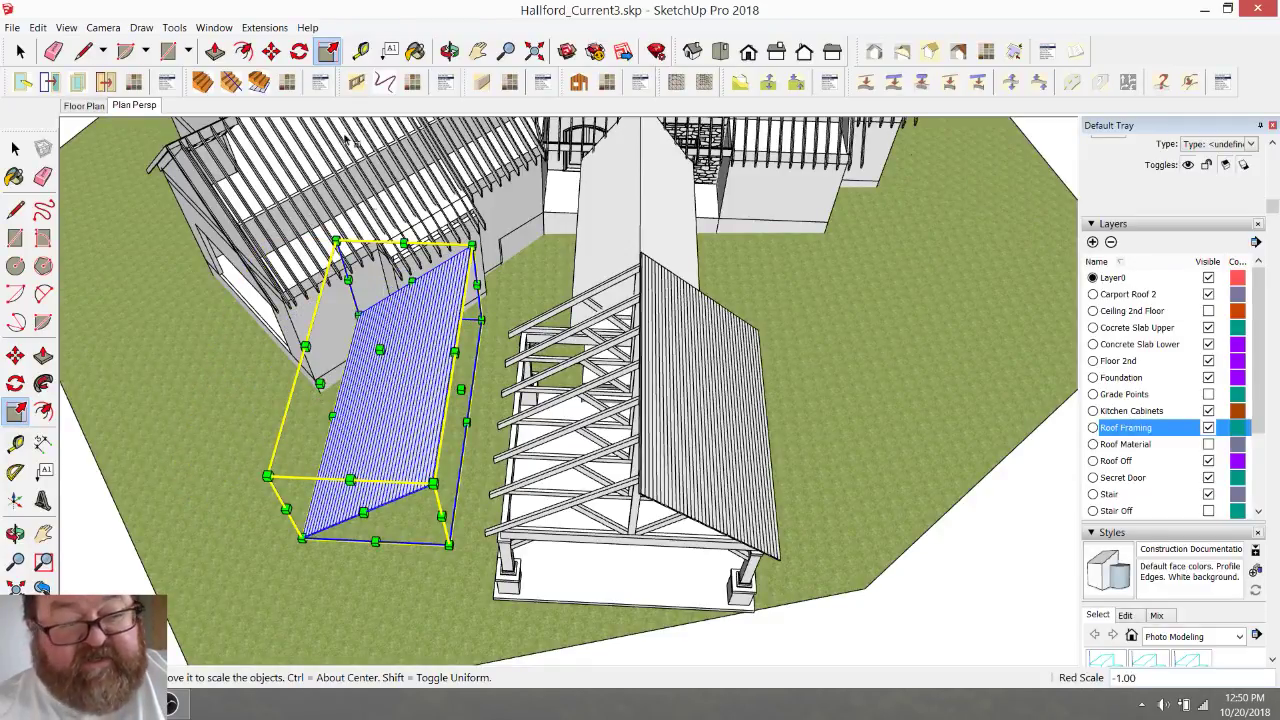
- Move the mirrored board group by its front ridge corner so that it meets the other slope's boards at the ridge
{"action": "key", "text": "m"}
{"action": "scroll", "coordinate": [437, 461], "scroll_direction": "up", "scroll_amount": 4}
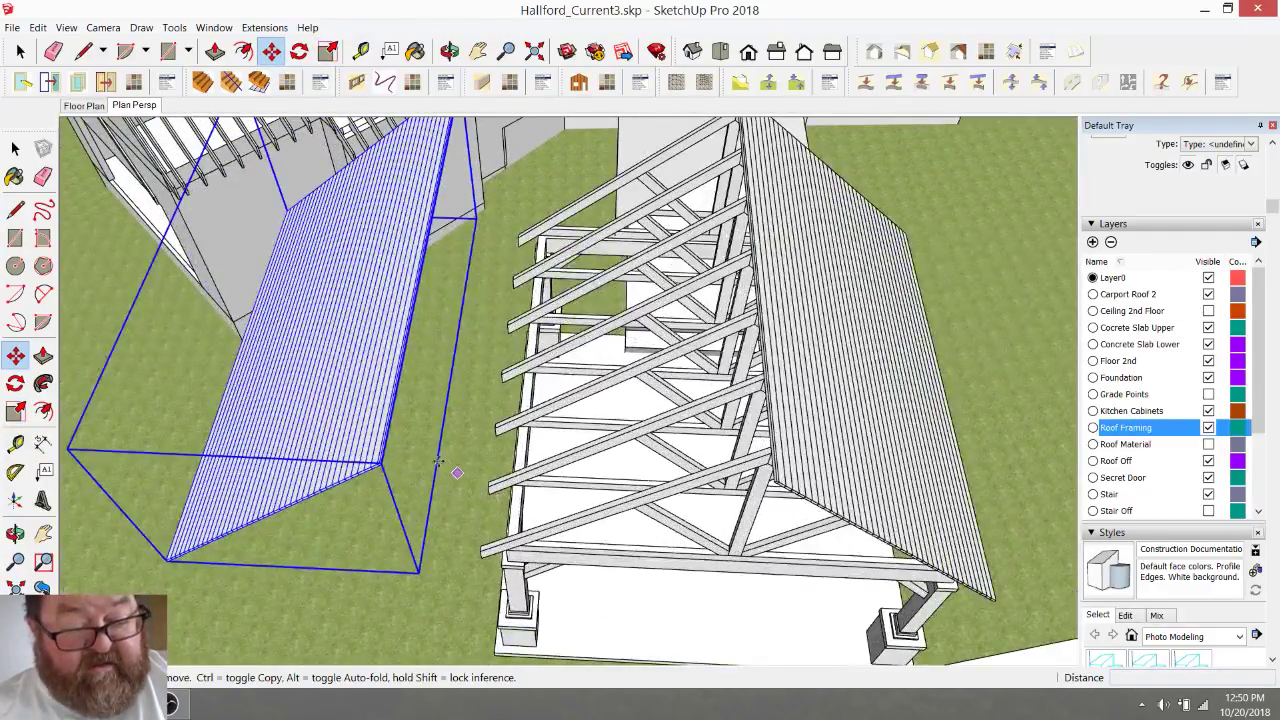
{"action": "scroll", "coordinate": [437, 461], "scroll_direction": "up", "scroll_amount": 2}
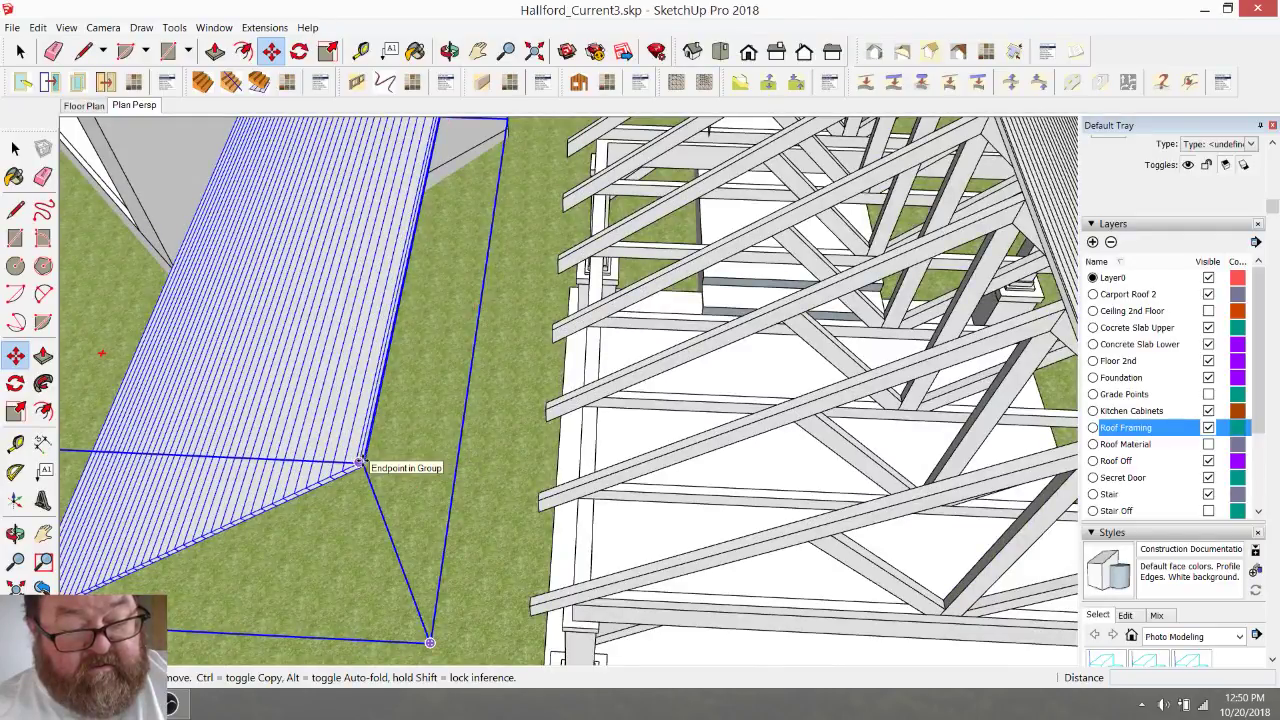
{"action": "left_click", "coordinate": [365, 464]}
{"action": "scroll", "coordinate": [400, 450], "scroll_direction": "down", "scroll_amount": 5}
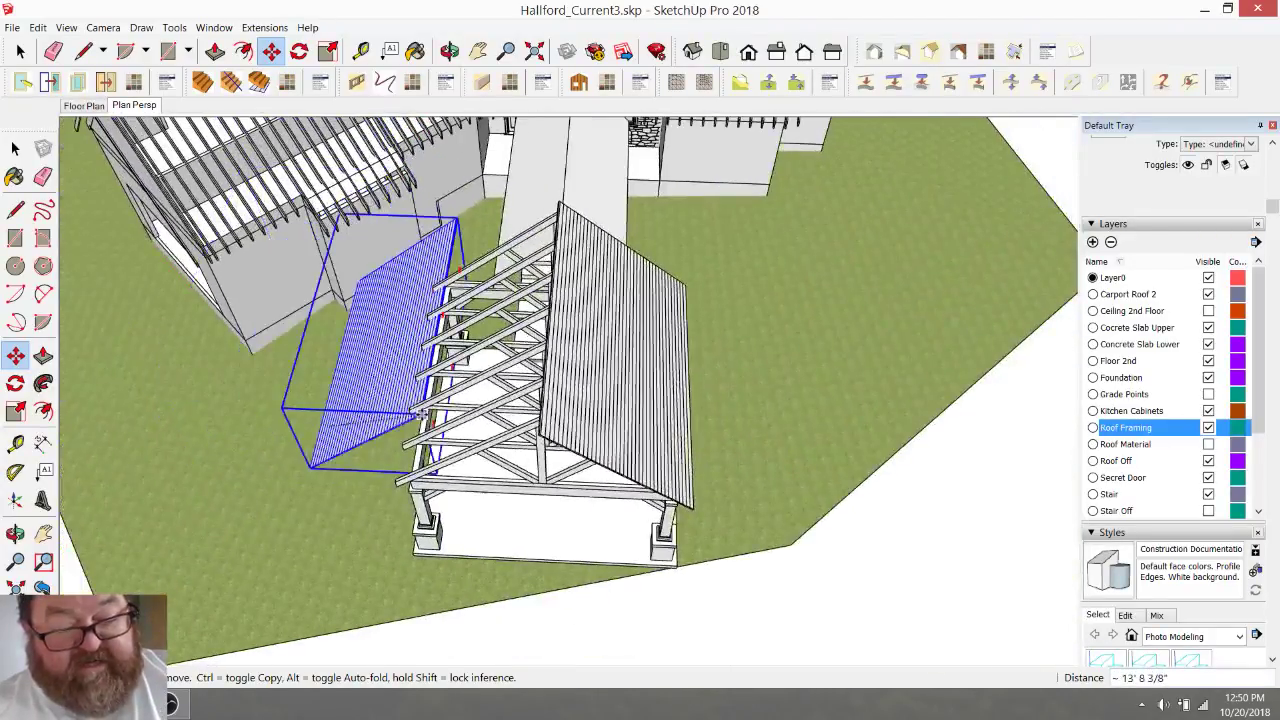
{"action": "scroll", "coordinate": [563, 437], "scroll_direction": "up", "scroll_amount": 5}
{"action": "scroll", "coordinate": [563, 437], "scroll_direction": "up", "scroll_amount": 6}
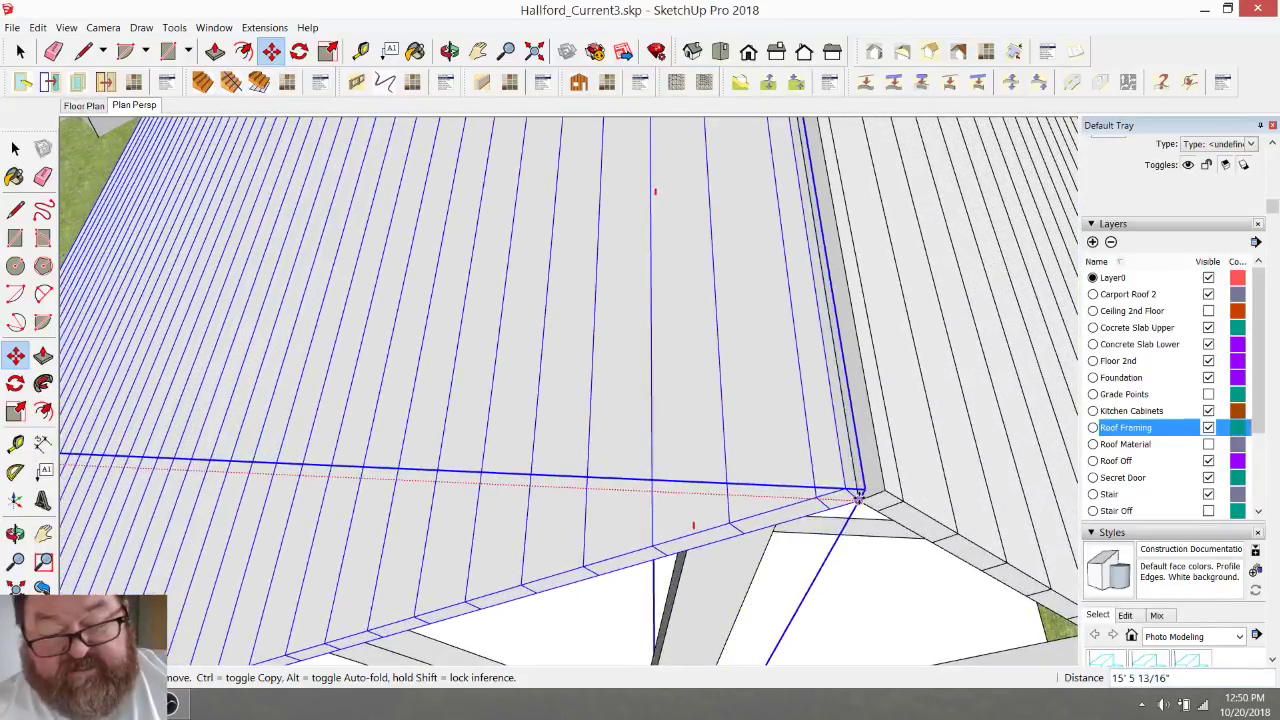
{"action": "middle_click_drag", "start_coordinate": [690, 445], "coordinate": [625, 310]}
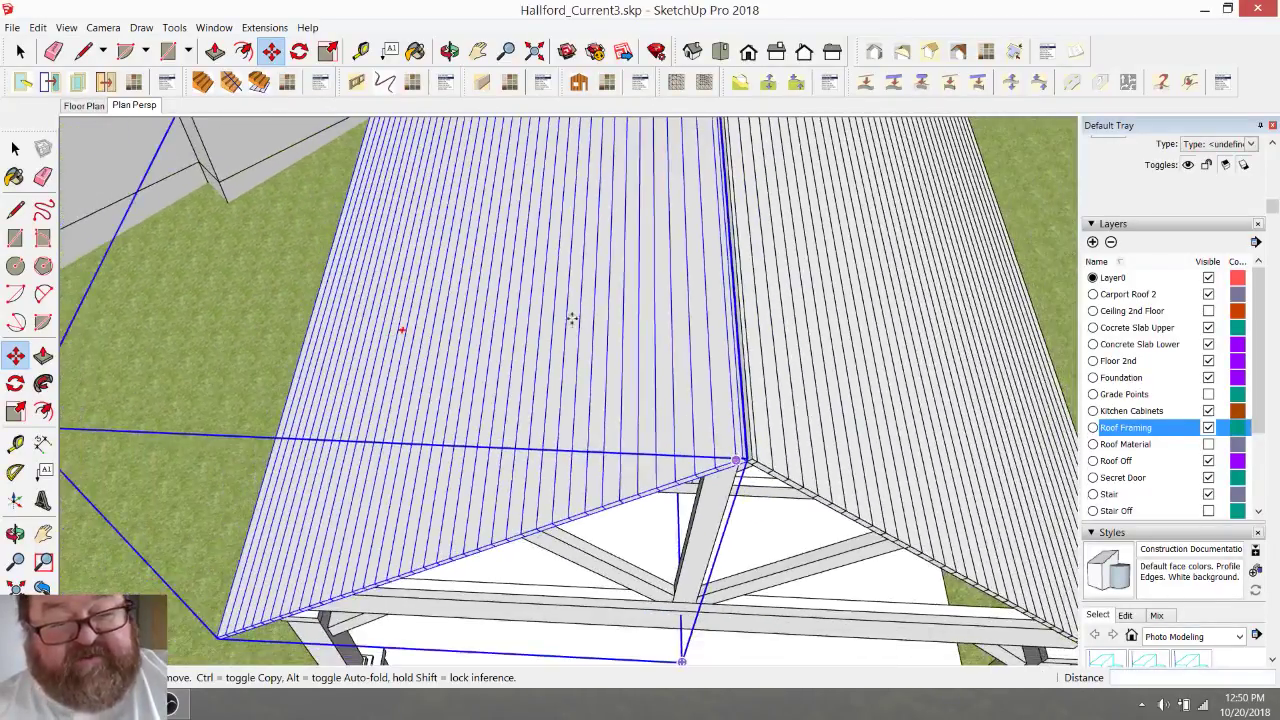
- Examine the boards on both carport roof slopes from above, from below and at the gable end
{"action": "key", "text": "o"}
{"action": "left_click_drag", "start_coordinate": [627, 304], "coordinate": [519, 370]}
{"action": "key", "text": "space"}
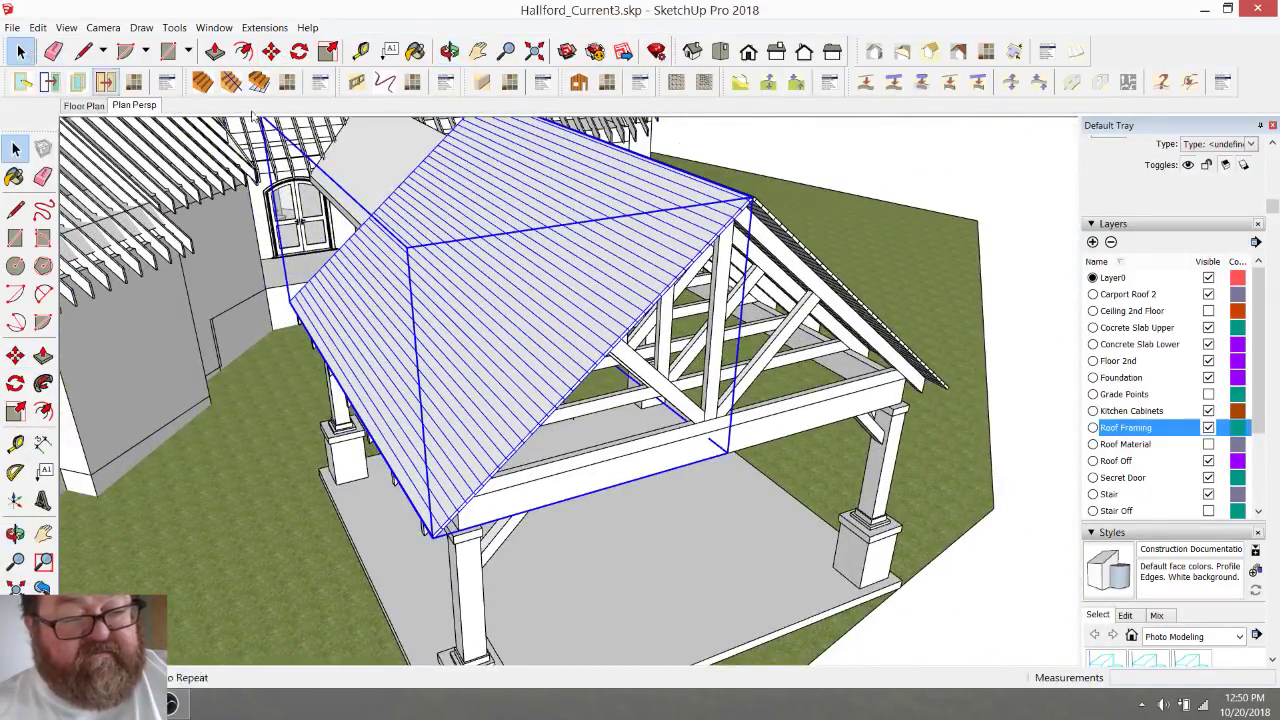
{"action": "left_click", "coordinate": [449, 51]}
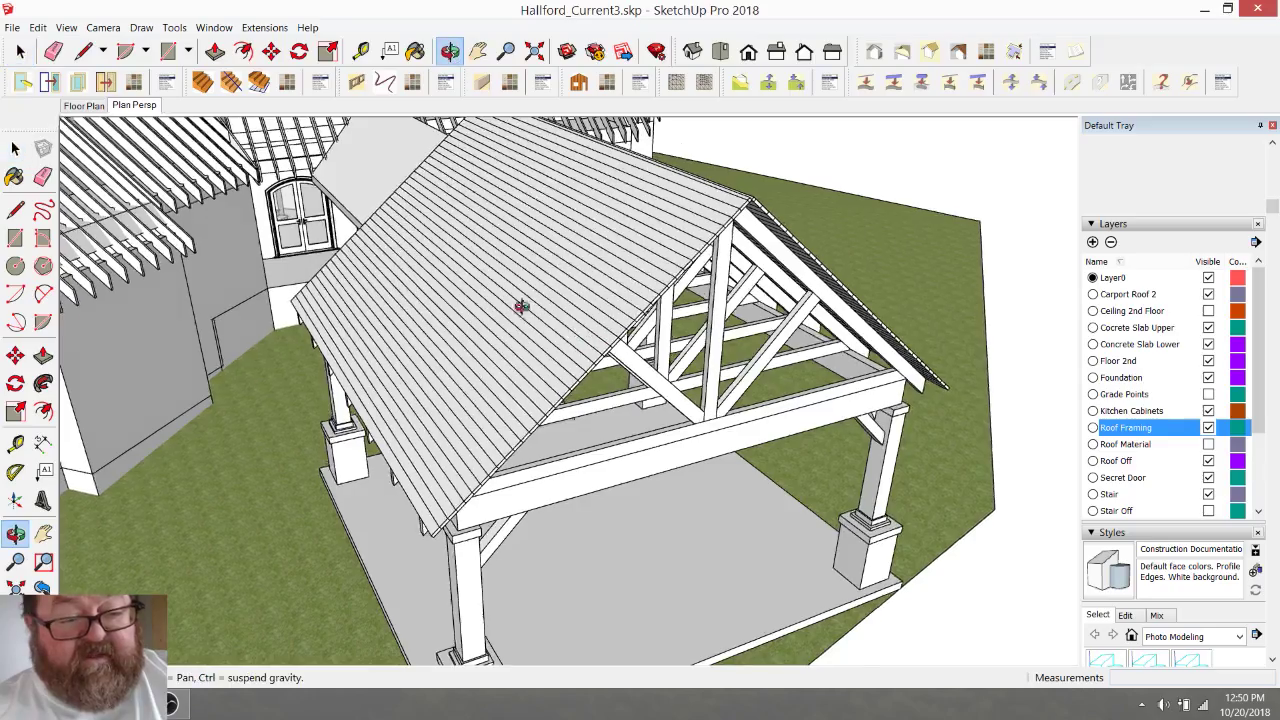
{"action": "left_click_drag", "start_coordinate": [520, 306], "coordinate": [443, 273]}
{"action": "scroll", "coordinate": [533, 289], "scroll_direction": "up", "scroll_amount": 5}
{"action": "left_click_drag", "start_coordinate": [422, 213], "coordinate": [800, 447]}
{"action": "scroll", "coordinate": [800, 447], "scroll_direction": "down", "scroll_amount": 6}
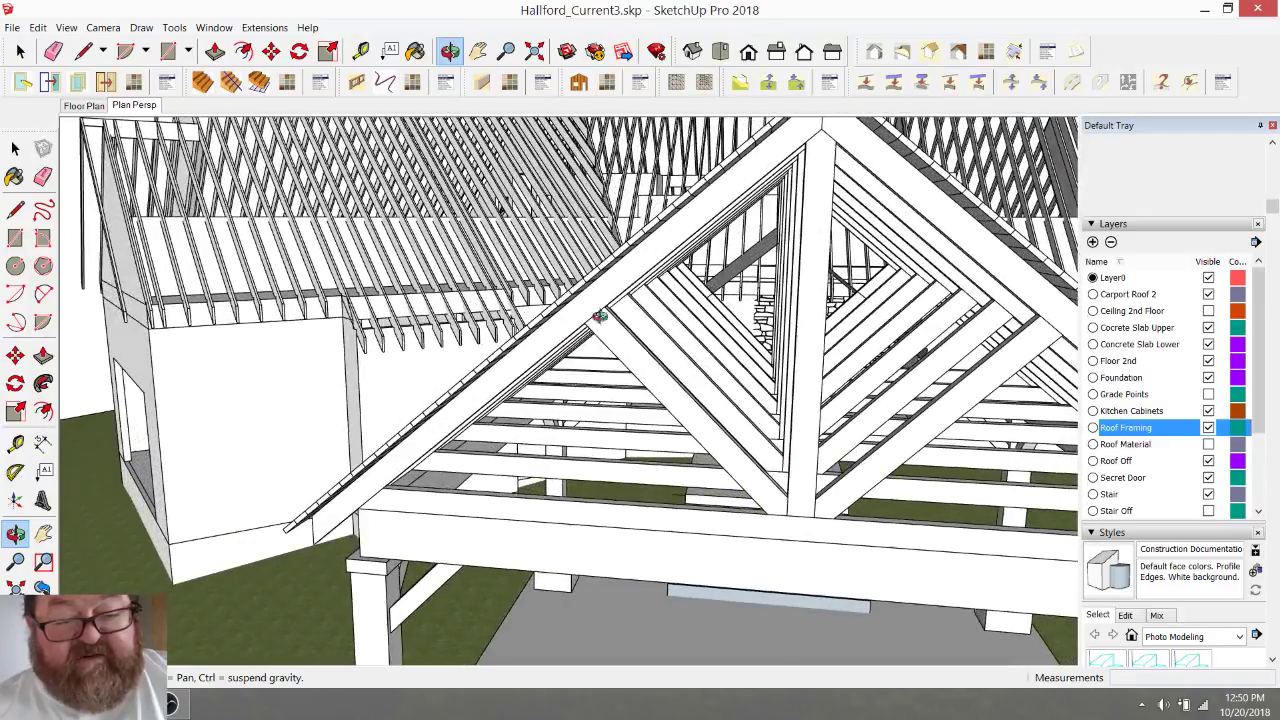
{"action": "left_click_drag", "start_coordinate": [720, 435], "coordinate": [600, 410]}
{"action": "scroll", "coordinate": [657, 425], "scroll_direction": "up", "scroll_amount": 2}
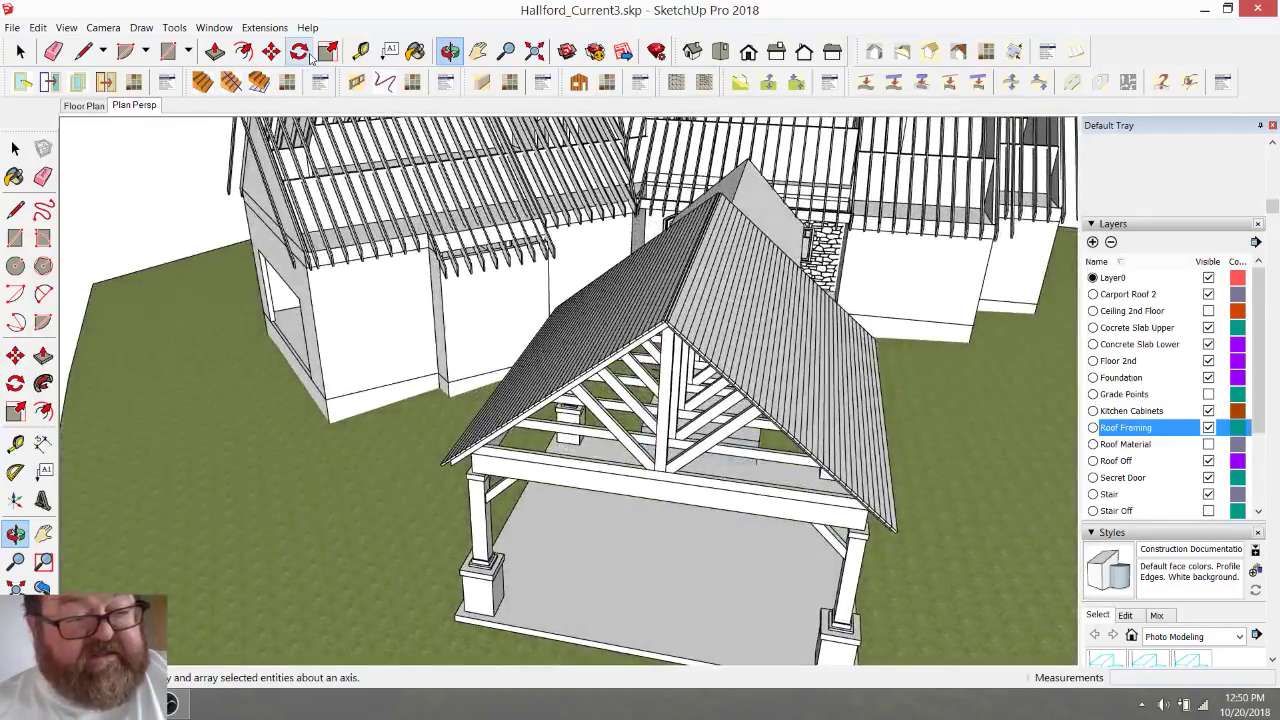
{"action": "left_click", "coordinate": [264, 27]}
{"action": "mouse_move", "coordinate": [277, 62]}
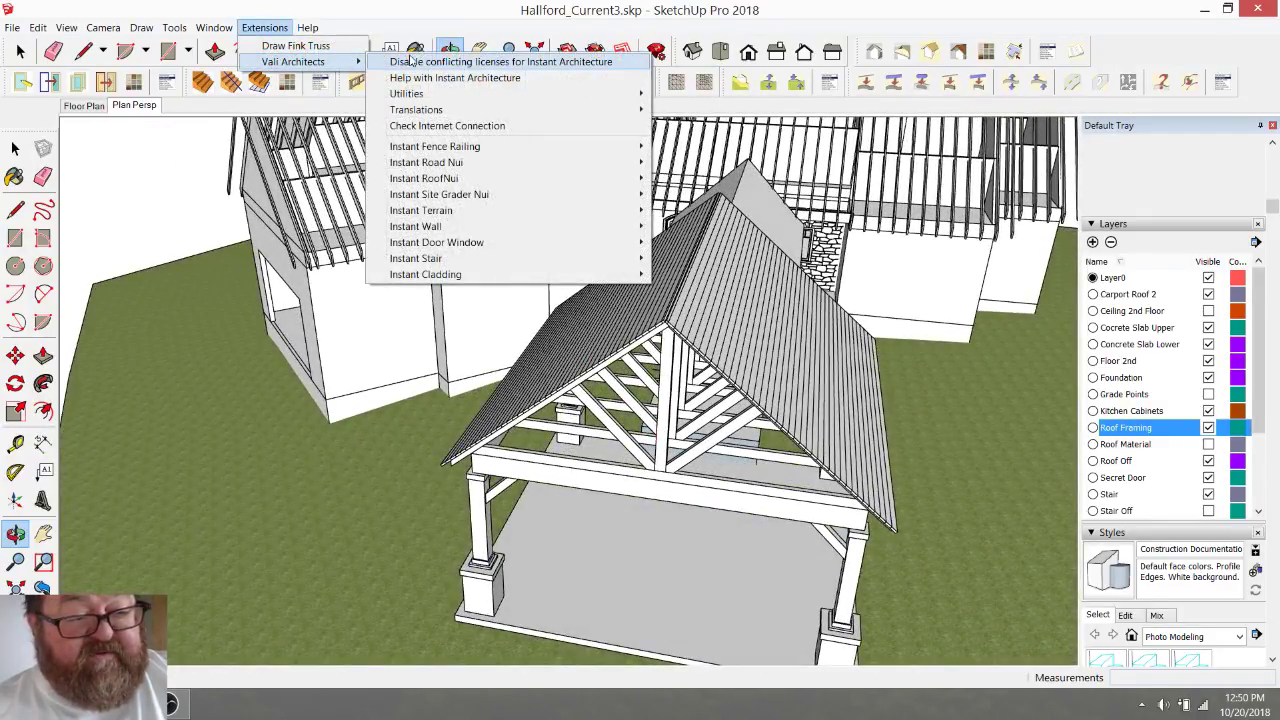
{"action": "left_click", "coordinate": [443, 15]}
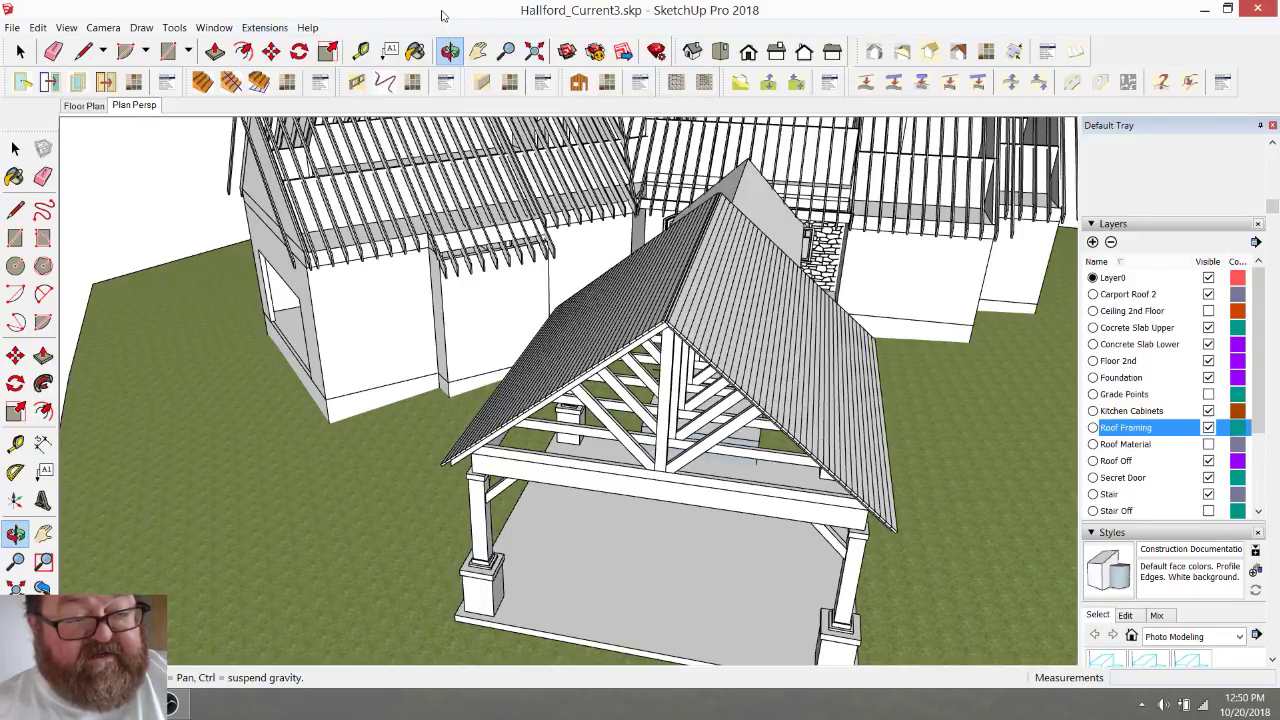
{"action": "scroll", "coordinate": [584, 375], "scroll_direction": "down", "scroll_amount": 5}
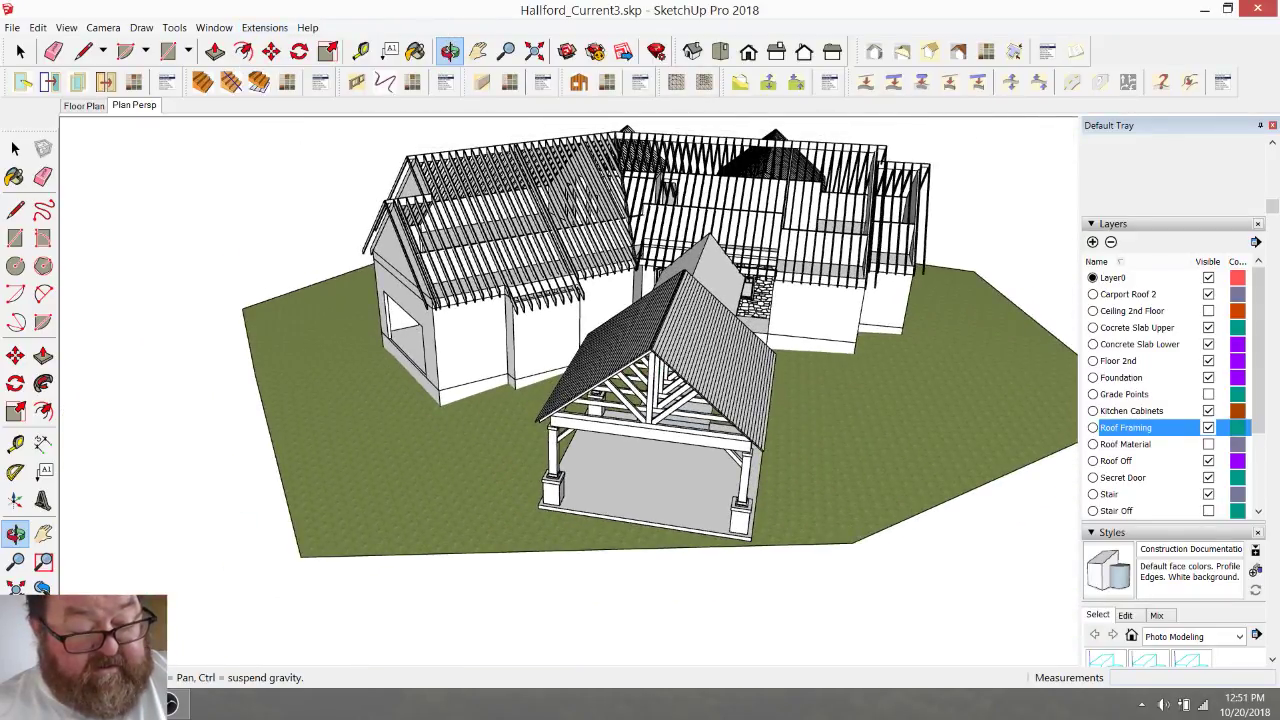
{"action": "key", "text": "alt+Tab"}
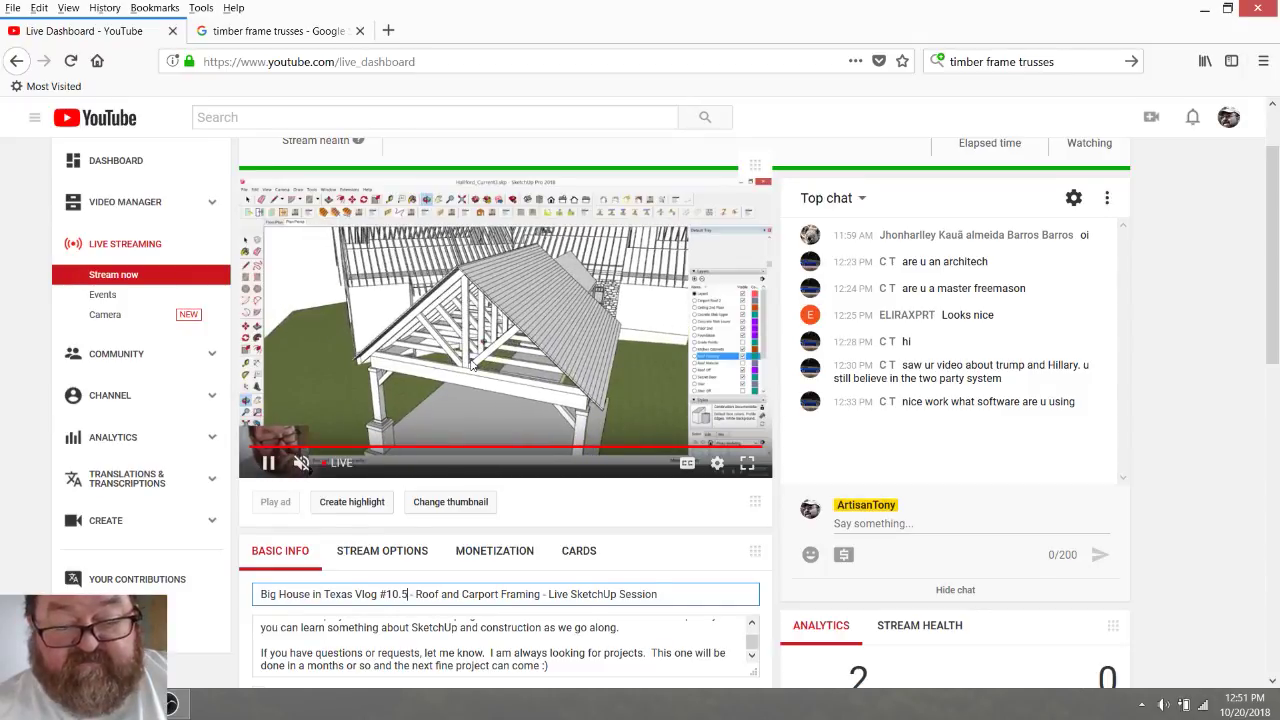
{"action": "key", "text": "alt+Tab"}
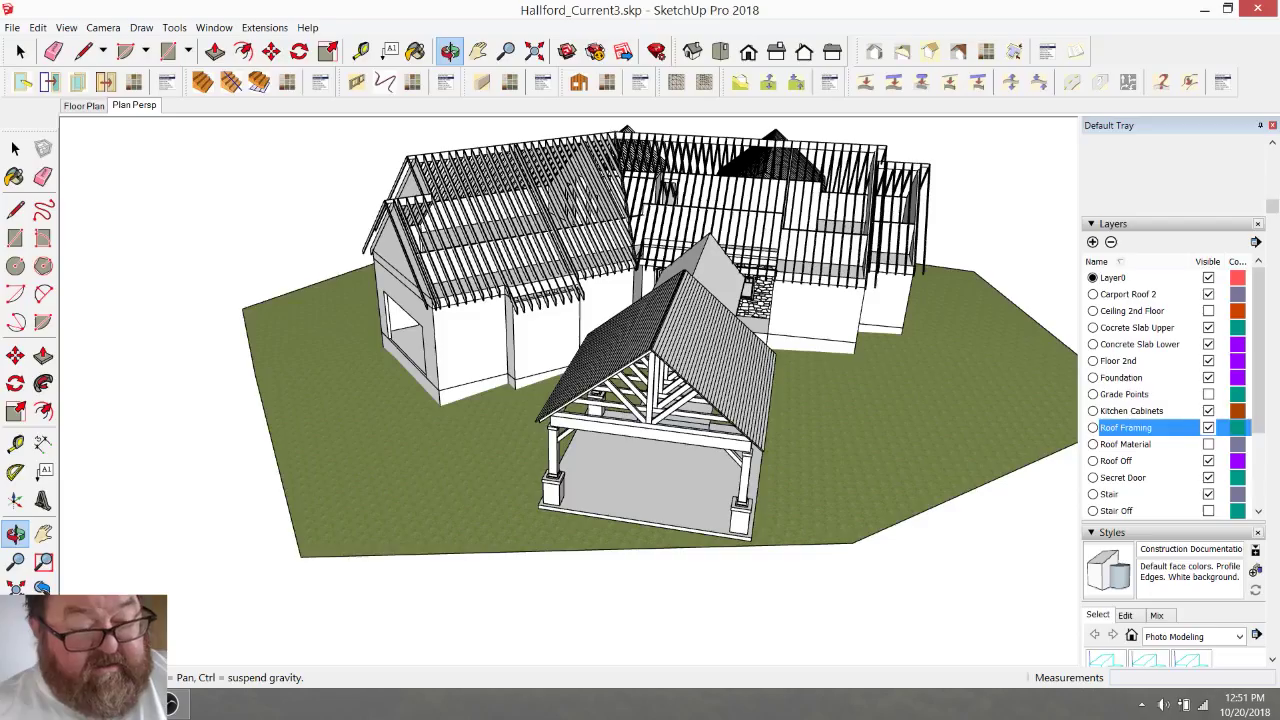
- Draw a rectangle about 28' 3" by 19' 5" on the empty ground beside the house
{"action": "scroll", "coordinate": [640, 350], "scroll_direction": "down", "scroll_amount": 3}
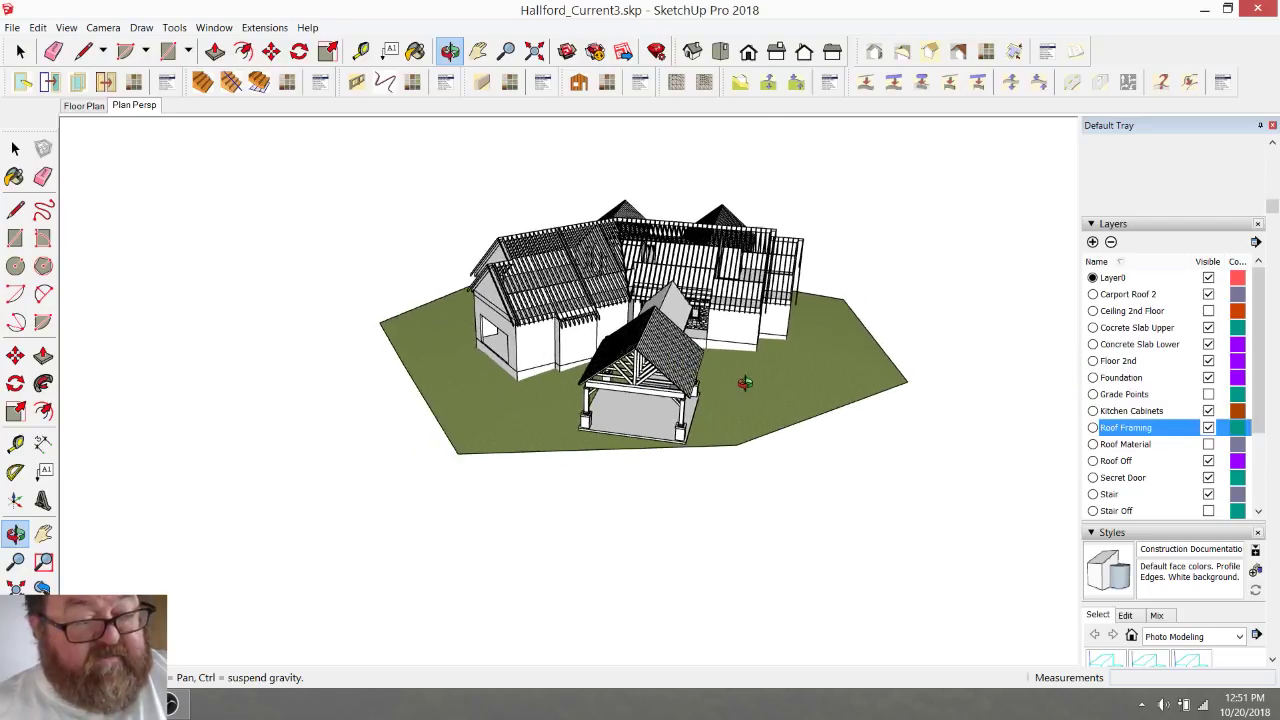
{"action": "left_click", "coordinate": [167, 51]}
{"action": "left_click", "coordinate": [301, 419]}
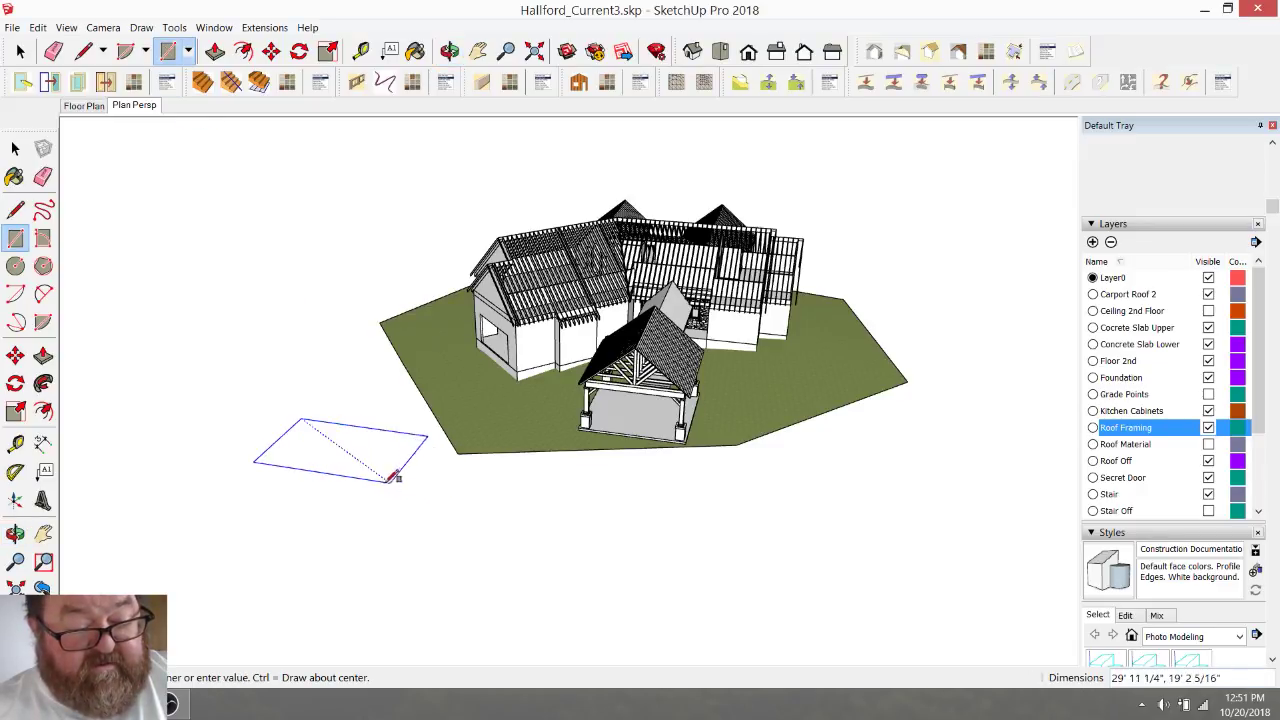
{"action": "left_click", "coordinate": [381, 479]}
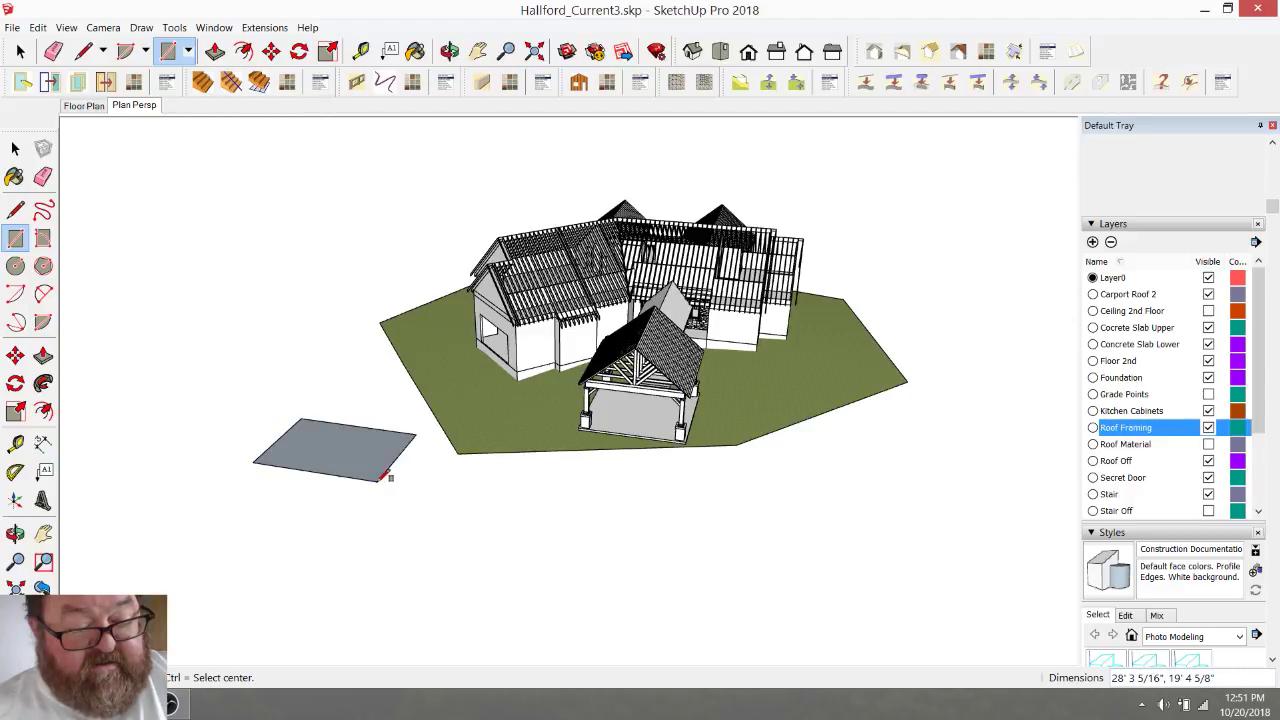
- Select the new rectangle's face and edges together and make them a group
{"action": "scroll", "coordinate": [287, 438], "scroll_direction": "up", "scroll_amount": 5}
{"action": "key", "text": "o"}
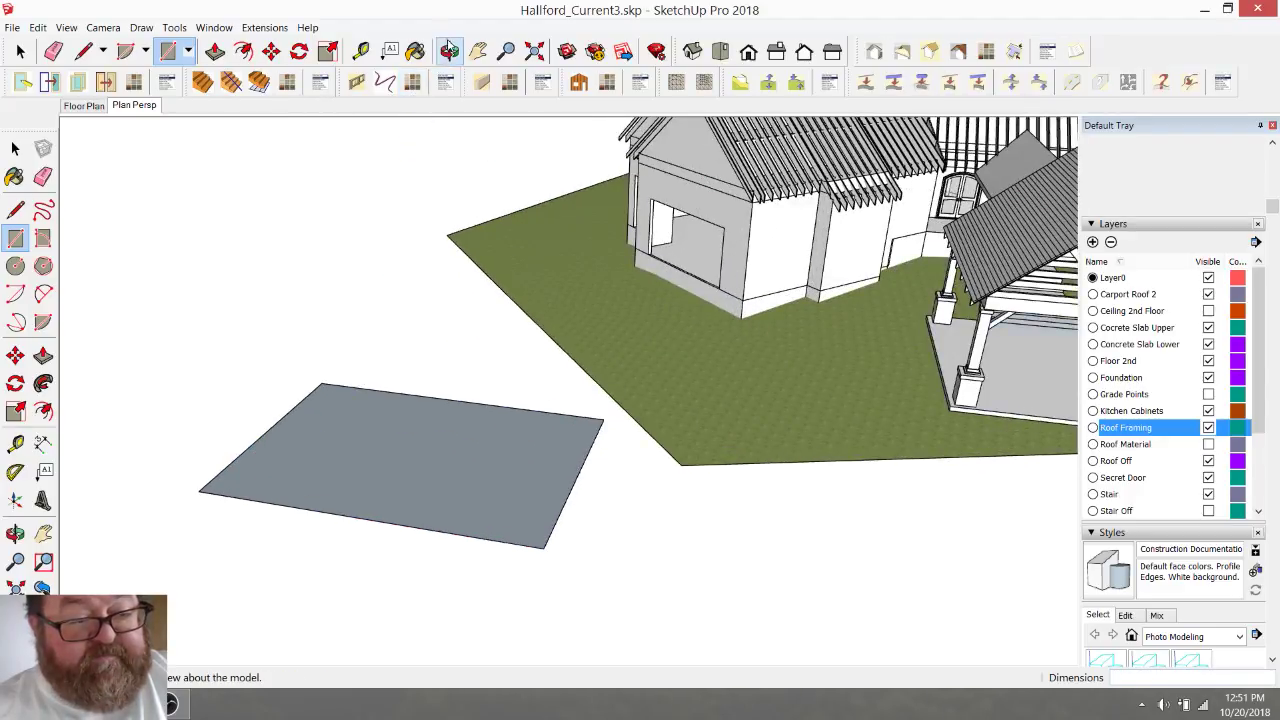
{"action": "left_click_drag", "start_coordinate": [424, 414], "coordinate": [191, 321]}
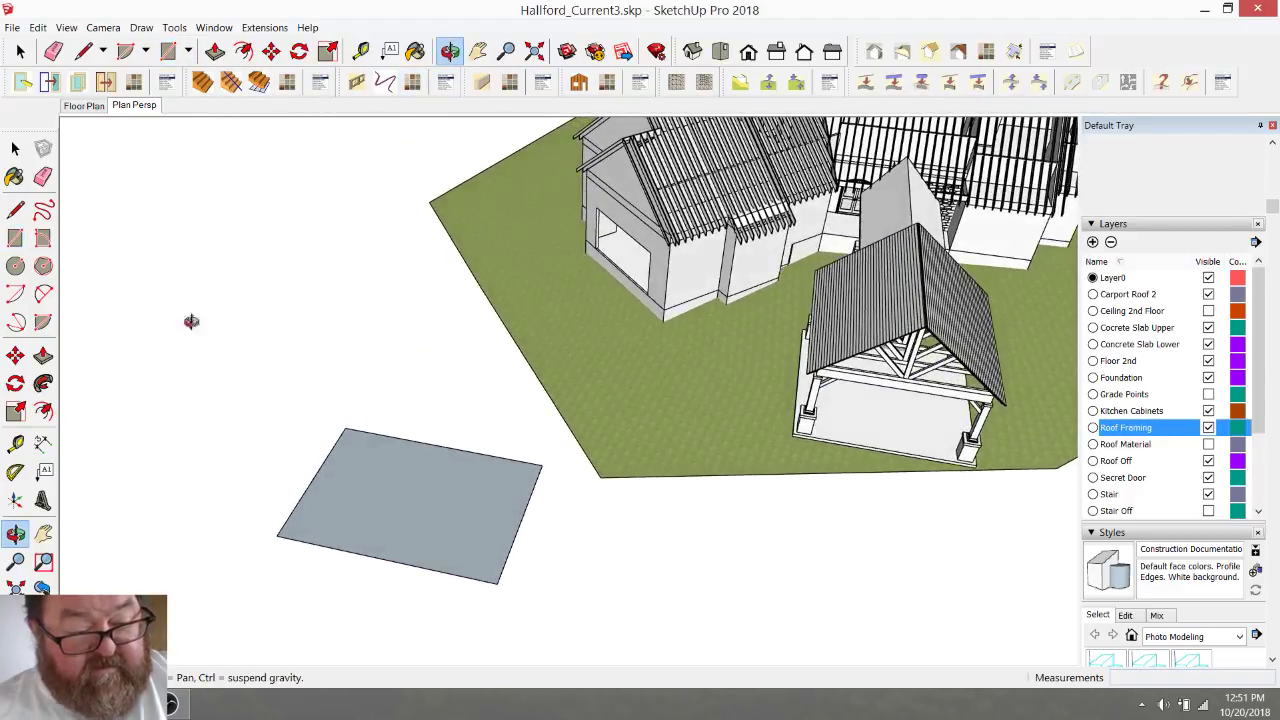
{"action": "key", "text": "space"}
{"action": "left_click_drag", "start_coordinate": [254, 417], "coordinate": [570, 611]}
{"action": "right_click", "coordinate": [463, 518]}
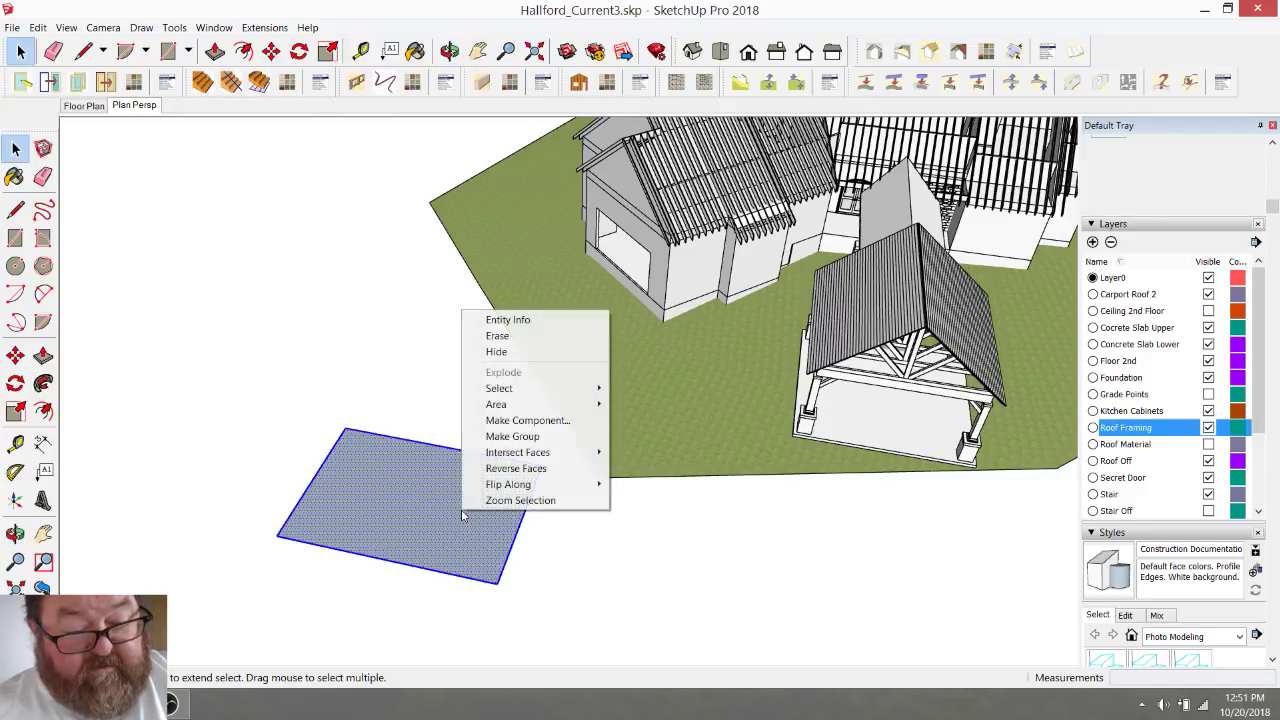
{"action": "left_click", "coordinate": [528, 434]}
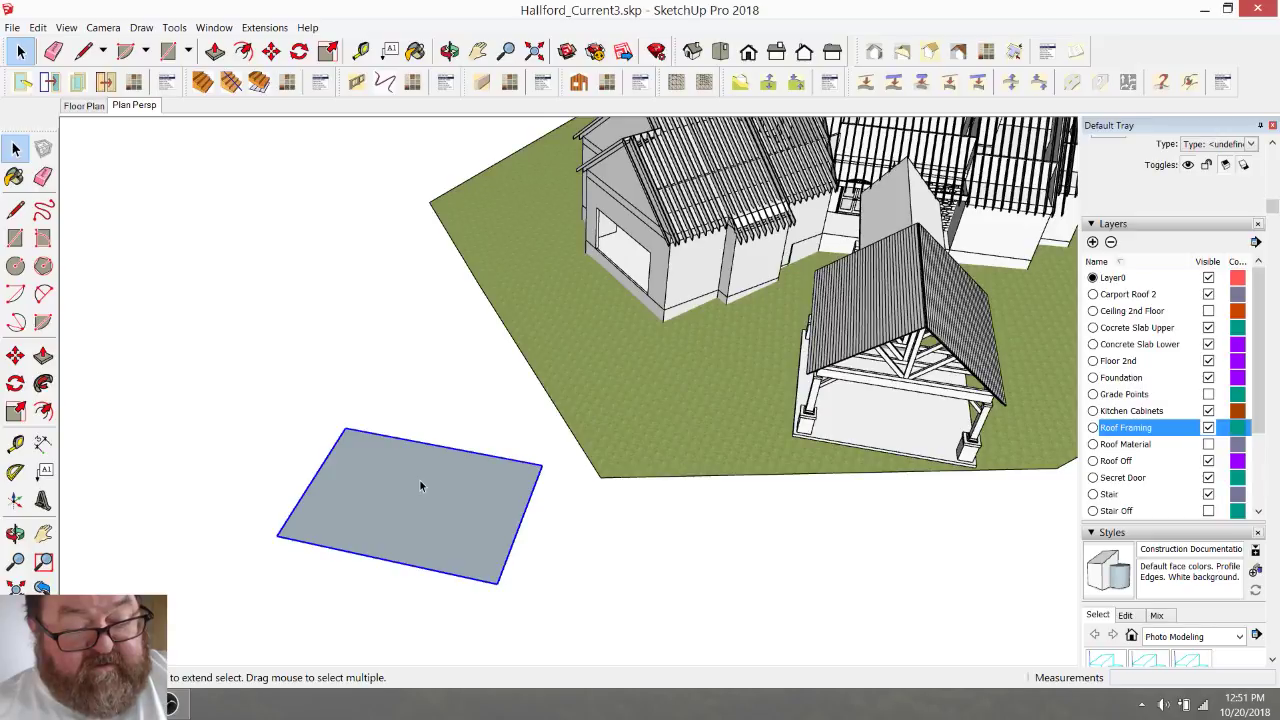
- Inside the group, select the face and its two short edges, start Instant Roof's Make Roof and pick the Truss Queen preset
{"action": "double_click", "coordinate": [420, 482]}
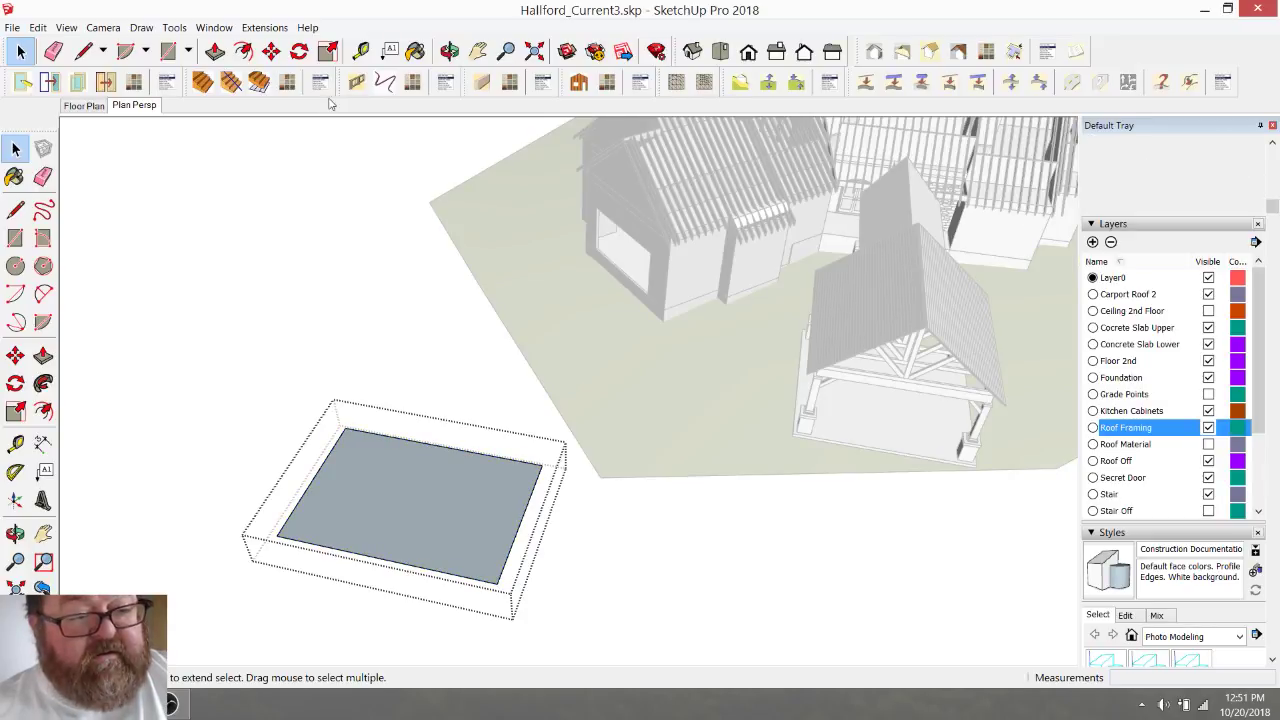
{"action": "left_click", "coordinate": [364, 477]}
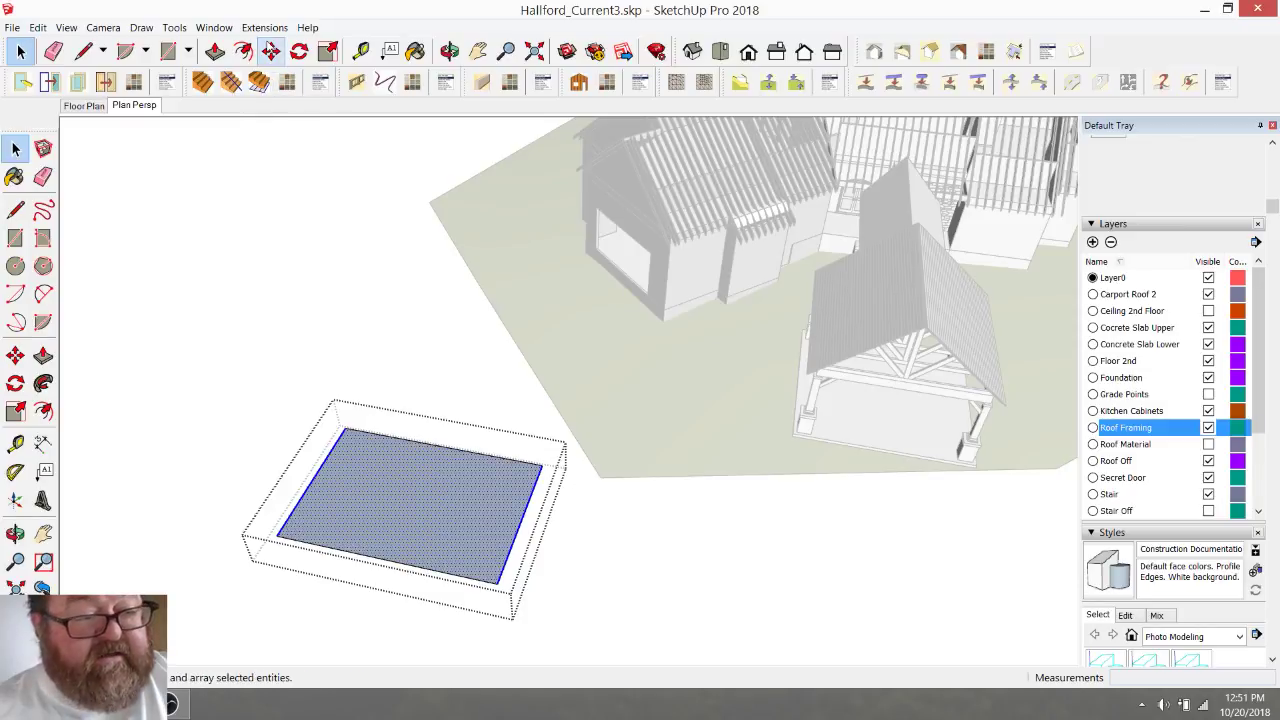
{"action": "left_click", "coordinate": [264, 27]}
{"action": "mouse_move", "coordinate": [272, 65]}
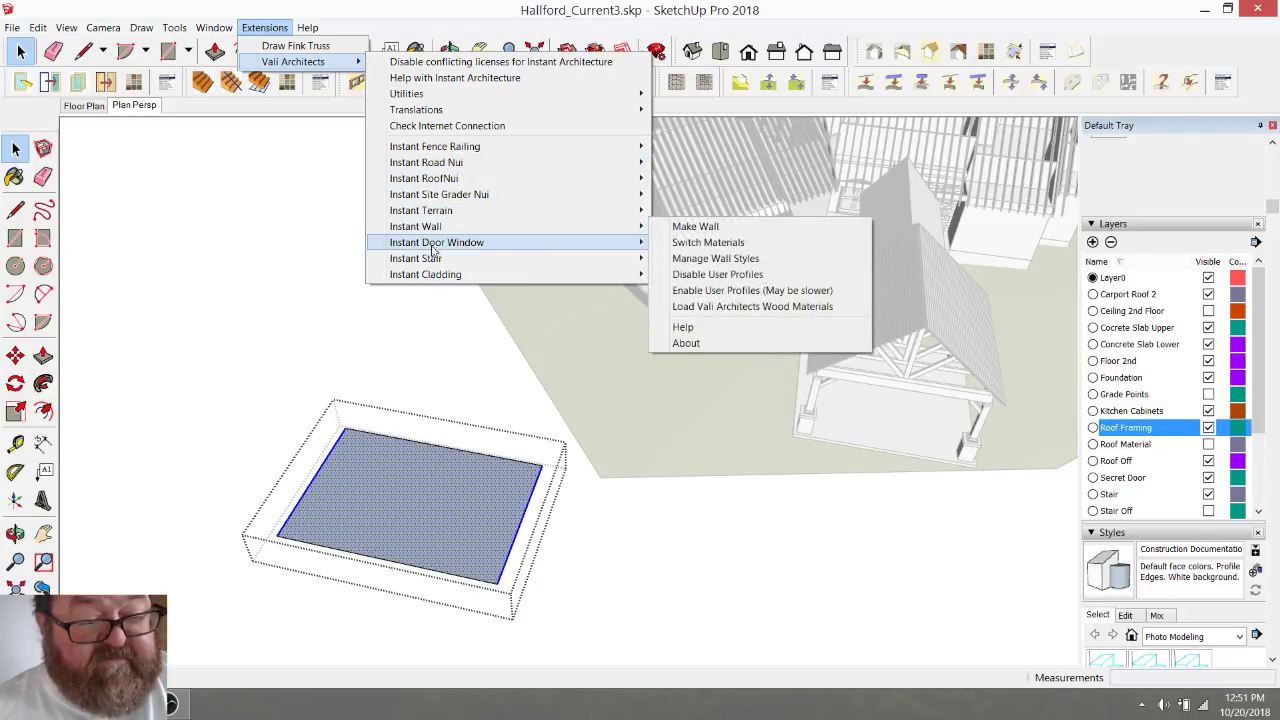
{"action": "mouse_move", "coordinate": [440, 180]}
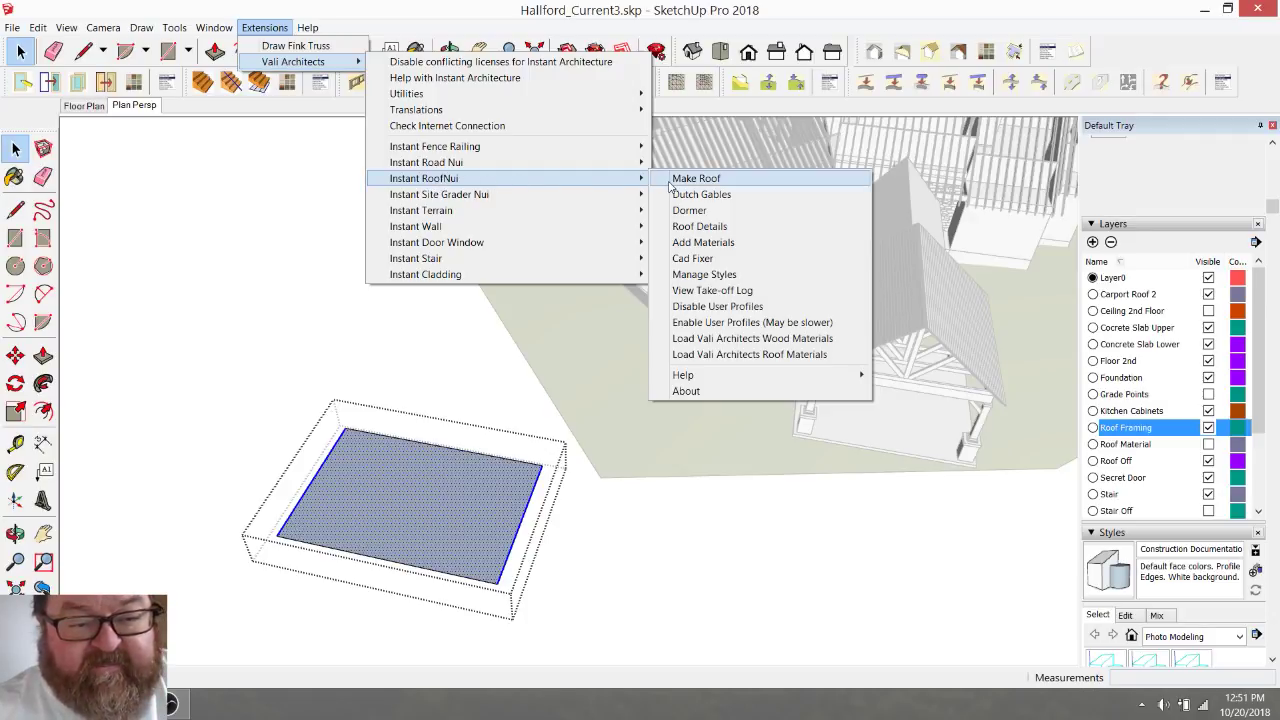
{"action": "left_click", "coordinate": [727, 179]}
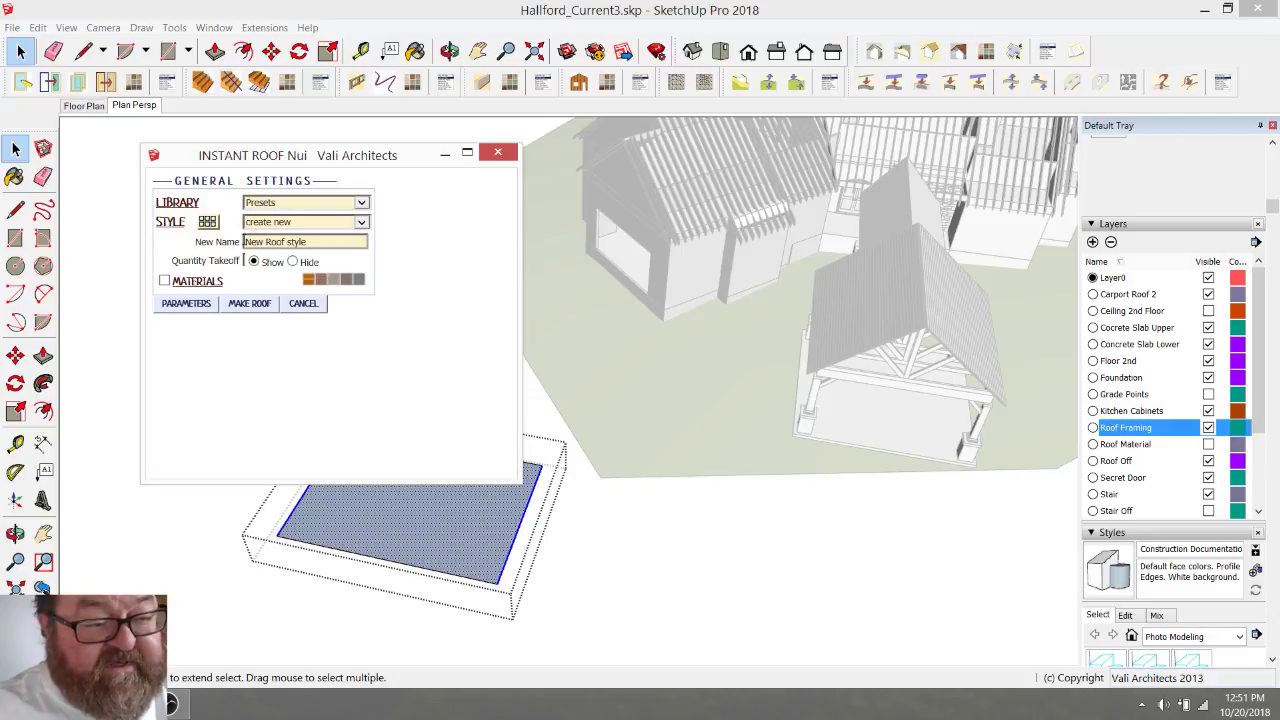
{"action": "left_click", "coordinate": [208, 224]}
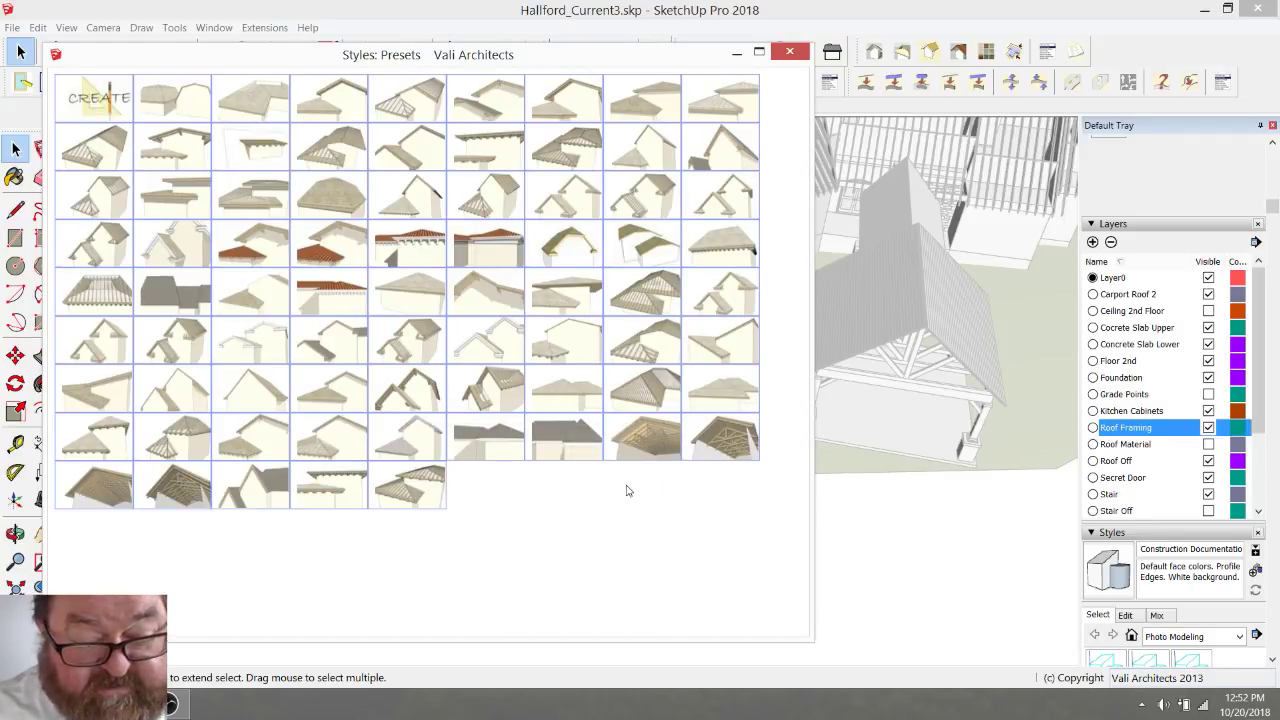
{"action": "mouse_move", "coordinate": [160, 490]}
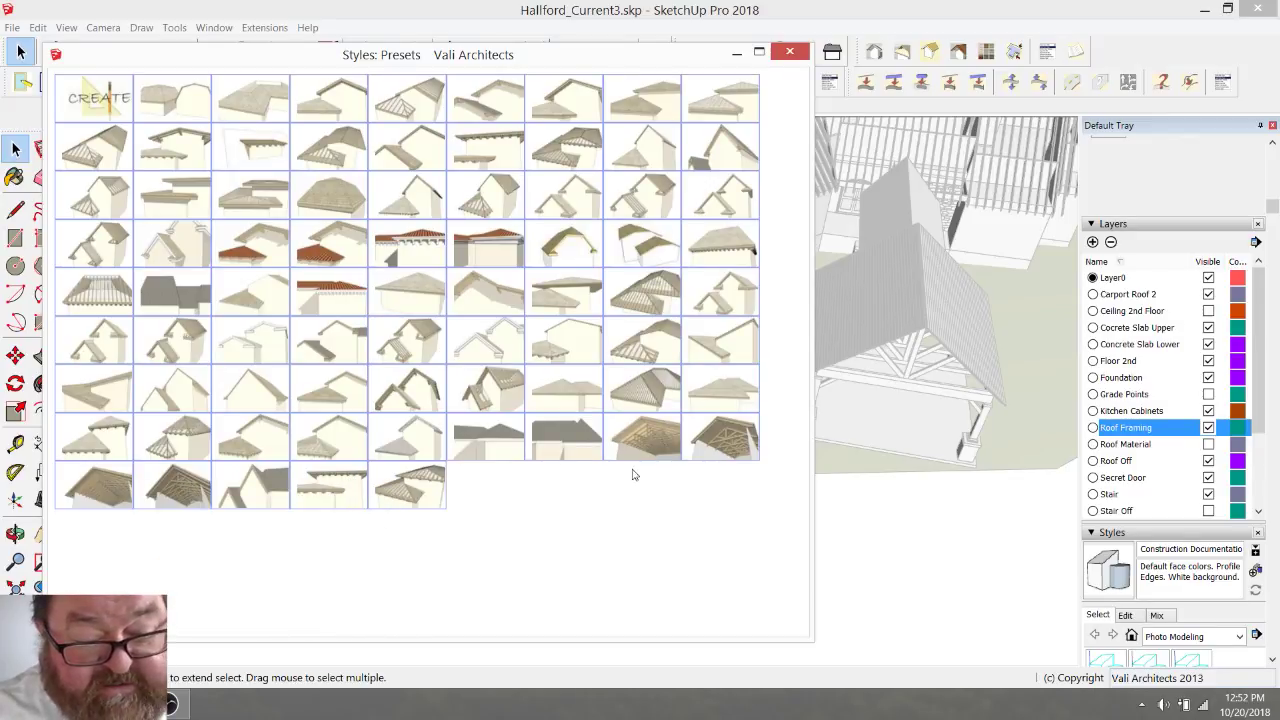
{"action": "mouse_move", "coordinate": [719, 432]}
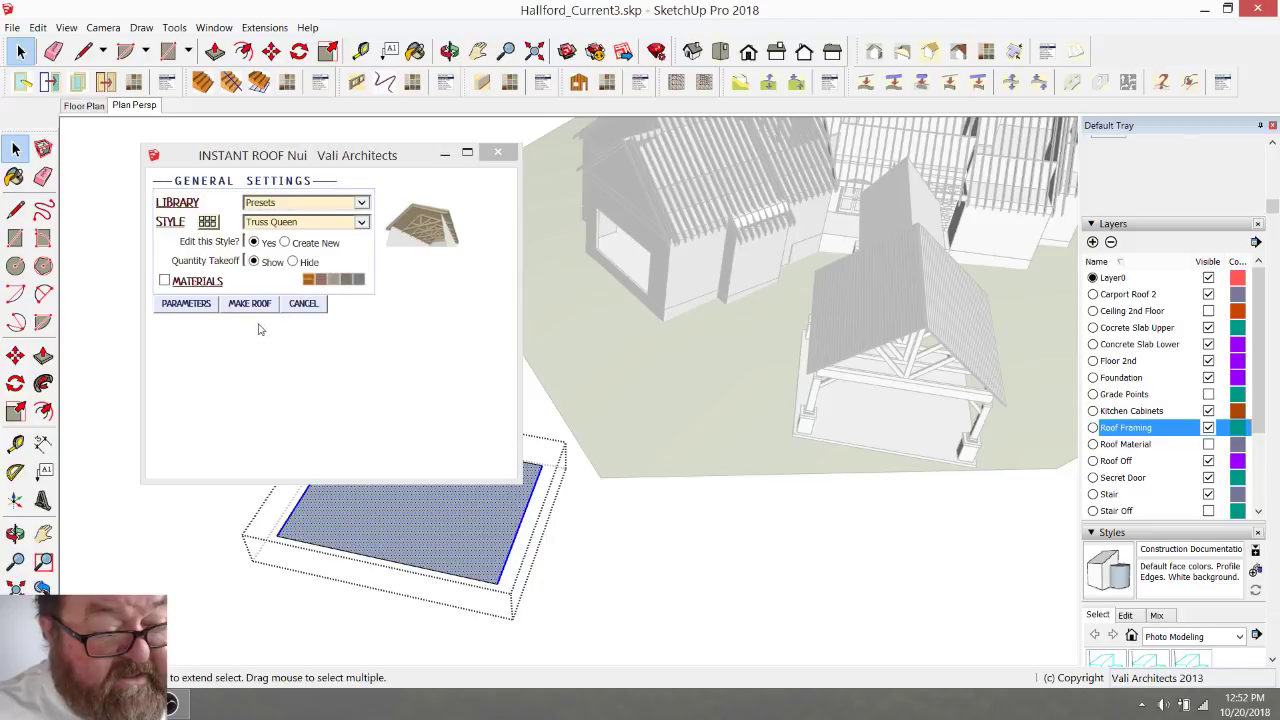
- Review the Truss Queen style's slope, eave, rafter and truss parameters, generate the roof with them and close the quantity takeoff
{"action": "left_click", "coordinate": [189, 305]}
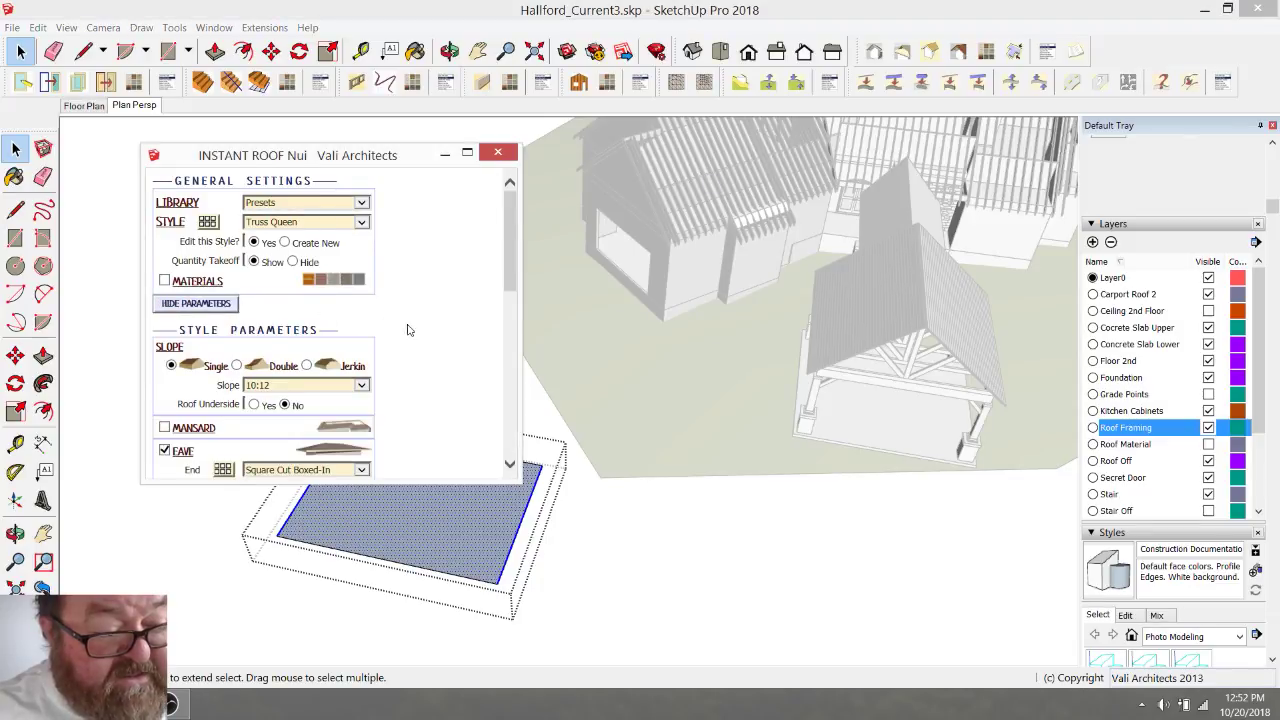
{"action": "scroll", "coordinate": [410, 330], "scroll_direction": "down", "scroll_amount": 5}
{"action": "scroll", "coordinate": [408, 329], "scroll_direction": "down", "scroll_amount": 2}
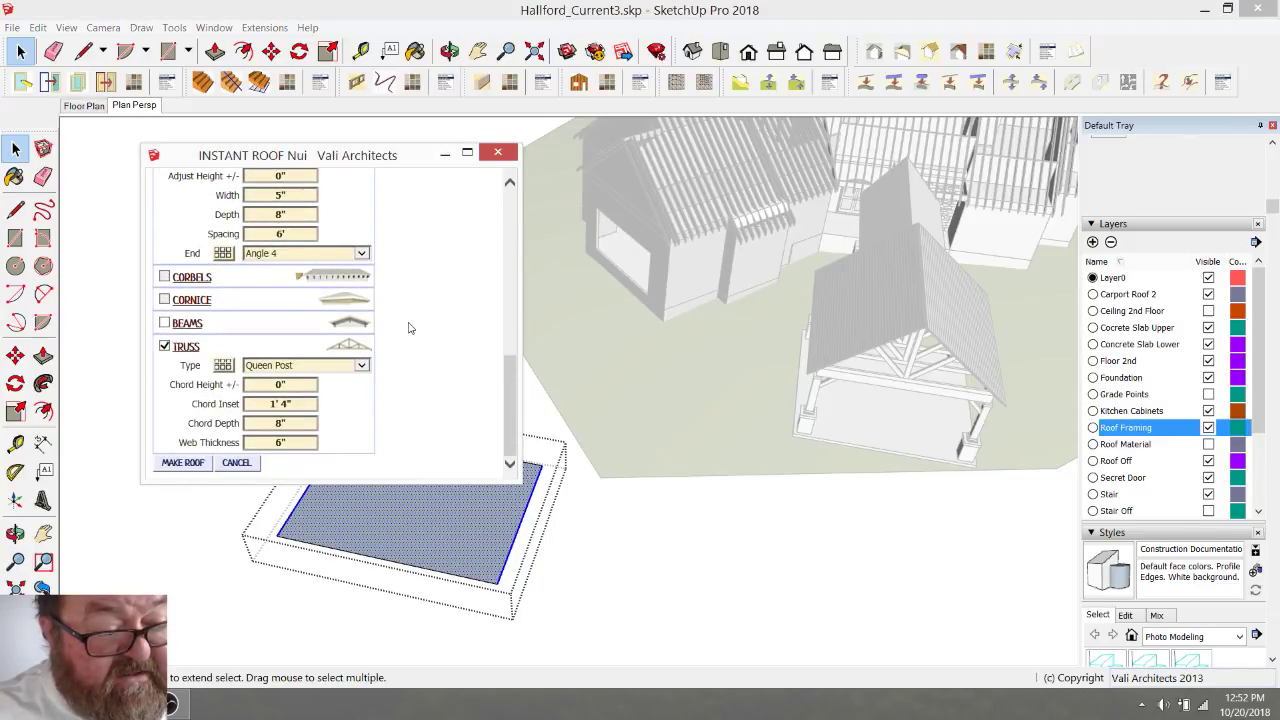
{"action": "scroll", "coordinate": [410, 323], "scroll_direction": "up", "scroll_amount": 3}
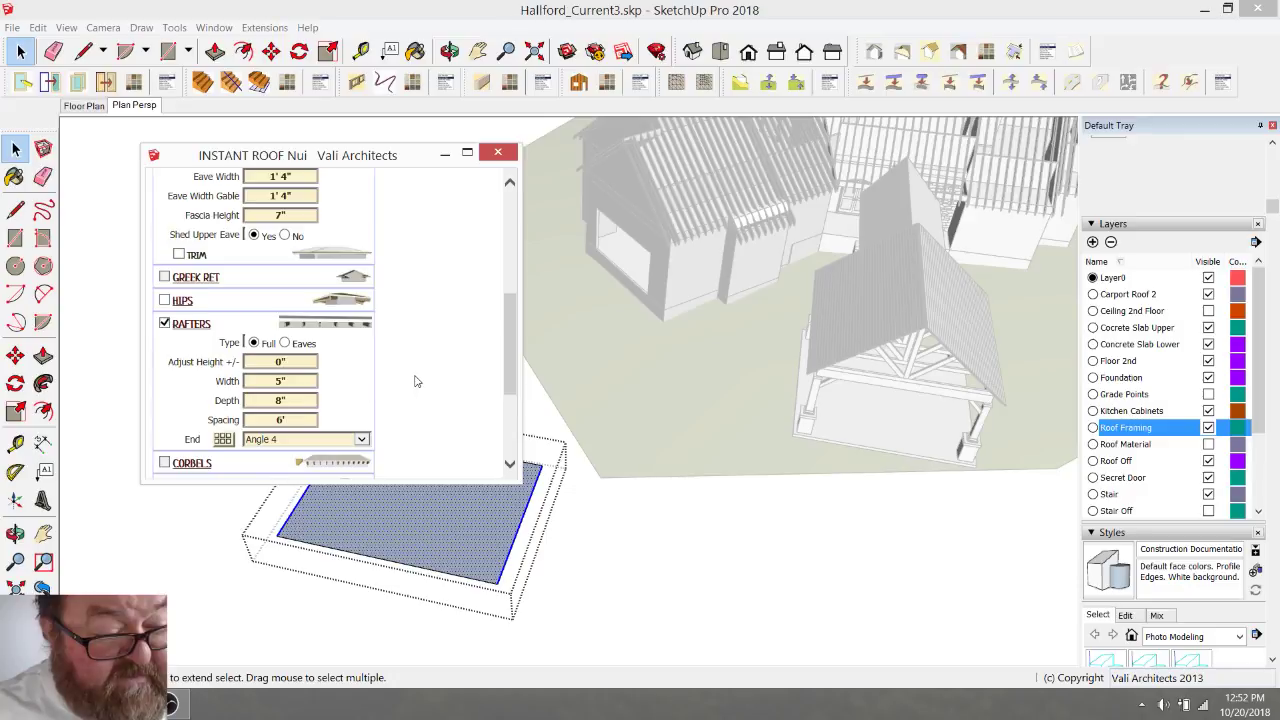
{"action": "scroll", "coordinate": [417, 381], "scroll_direction": "down", "scroll_amount": 1}
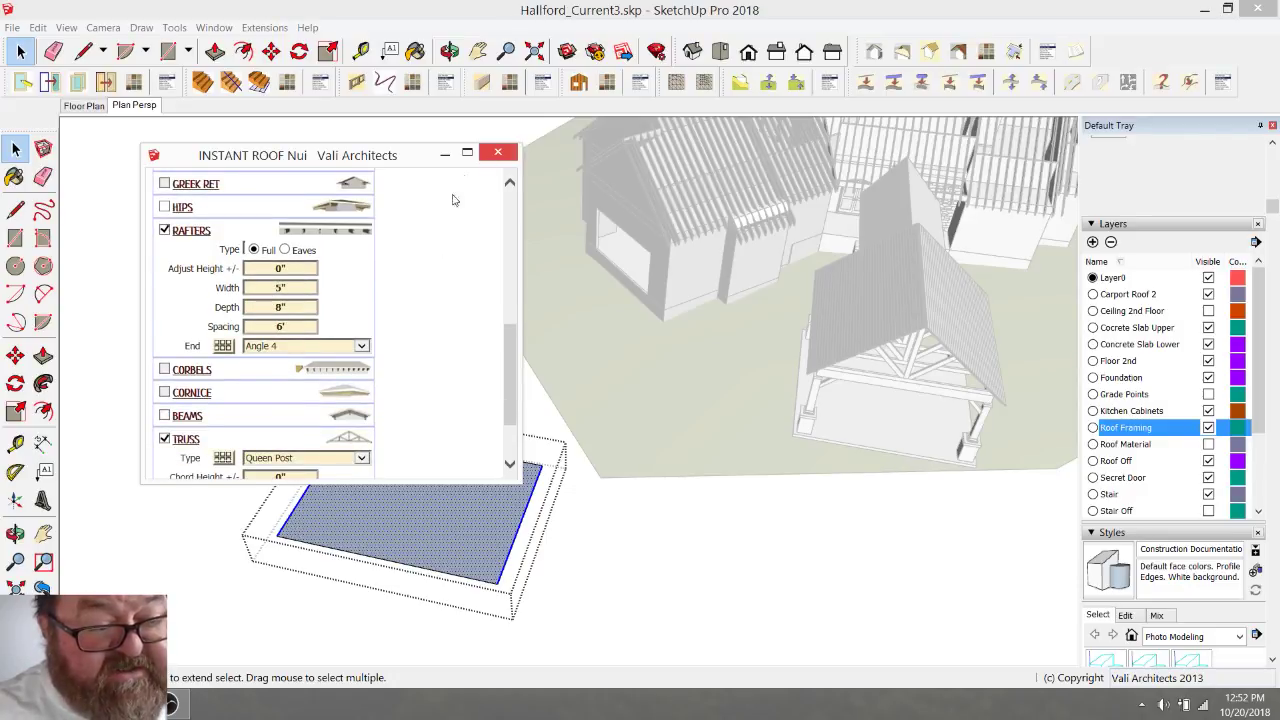
{"action": "scroll", "coordinate": [510, 370], "scroll_direction": "down", "scroll_amount": 1}
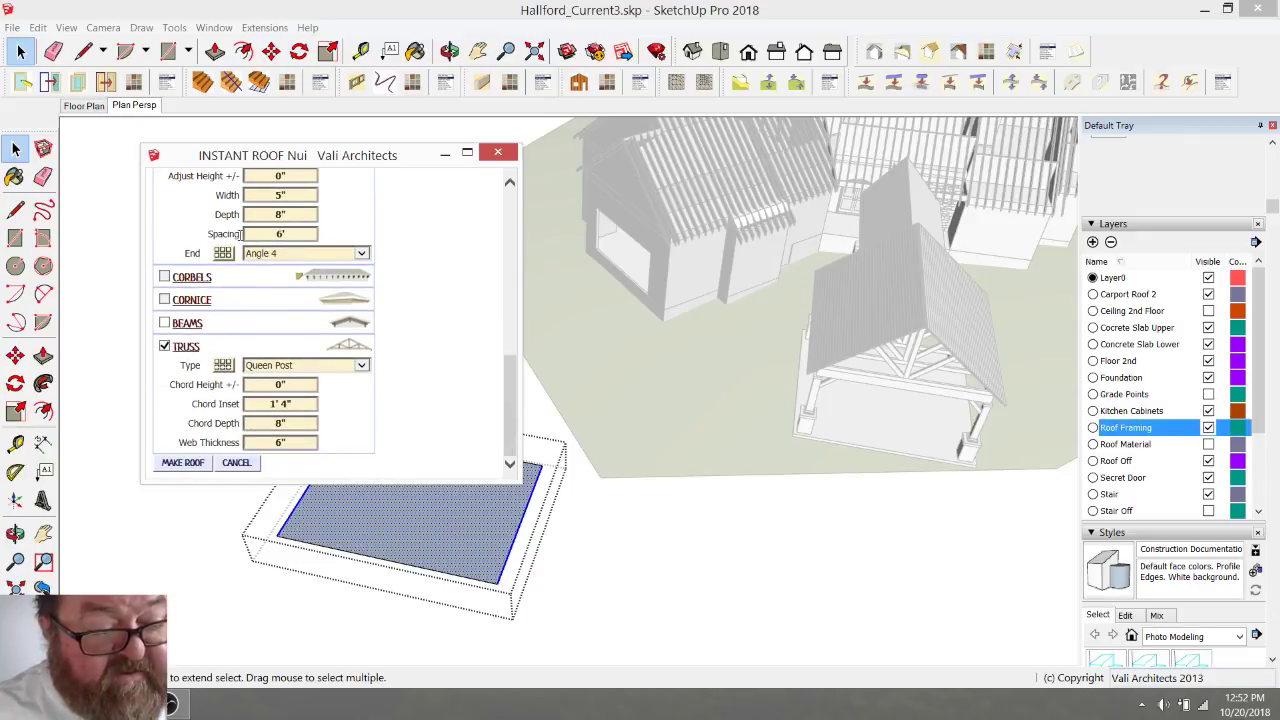
{"action": "left_click", "coordinate": [186, 464]}
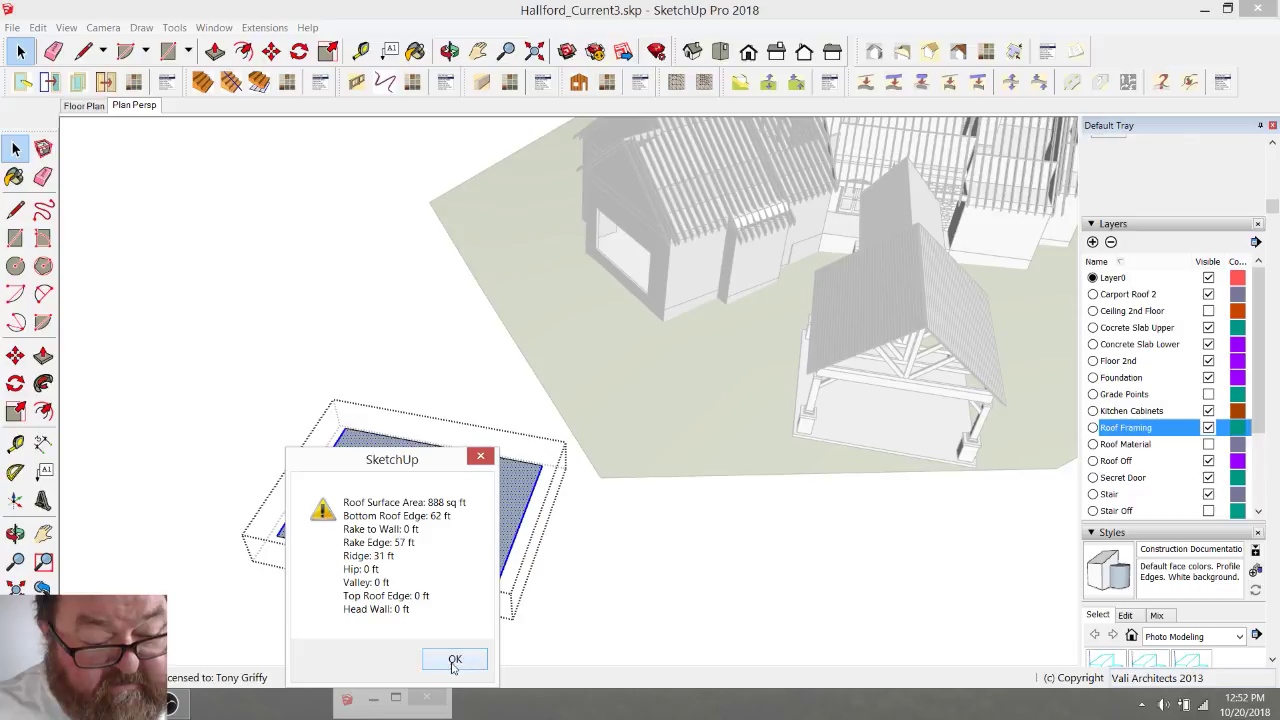
{"action": "left_click", "coordinate": [454, 662]}
- Delete the wall face closing the front gable and the base face under the generated roof to expose the trusses
{"action": "left_click", "coordinate": [449, 51]}
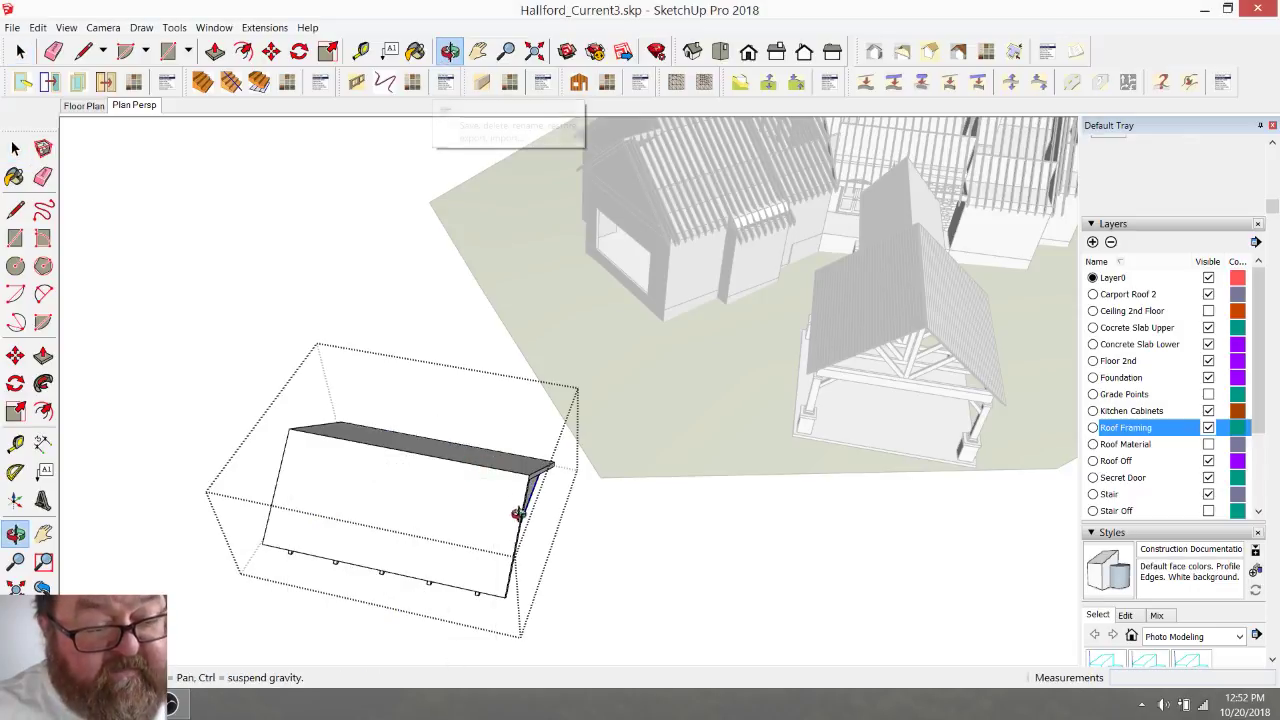
{"action": "left_click_drag", "start_coordinate": [520, 514], "coordinate": [350, 372]}
{"action": "key", "text": "space"}
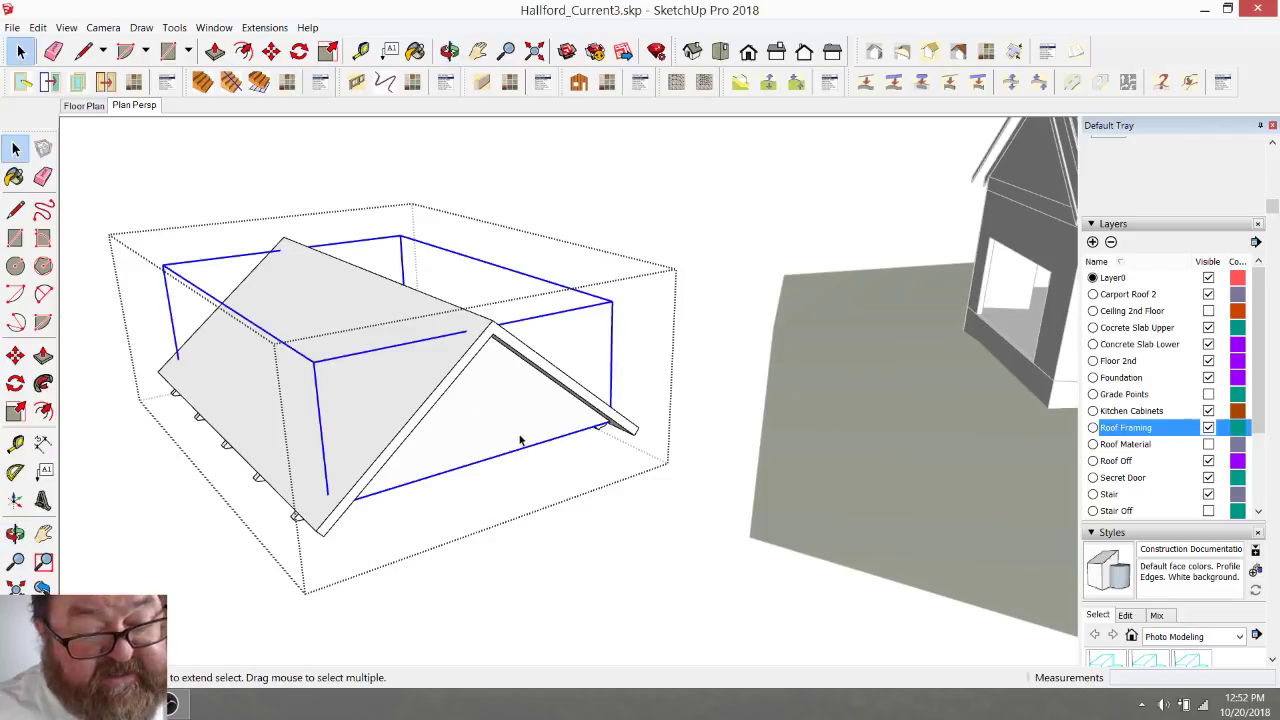
{"action": "double_click", "coordinate": [503, 414]}
{"action": "left_click", "coordinate": [505, 411]}
{"action": "key", "text": "Delete"}
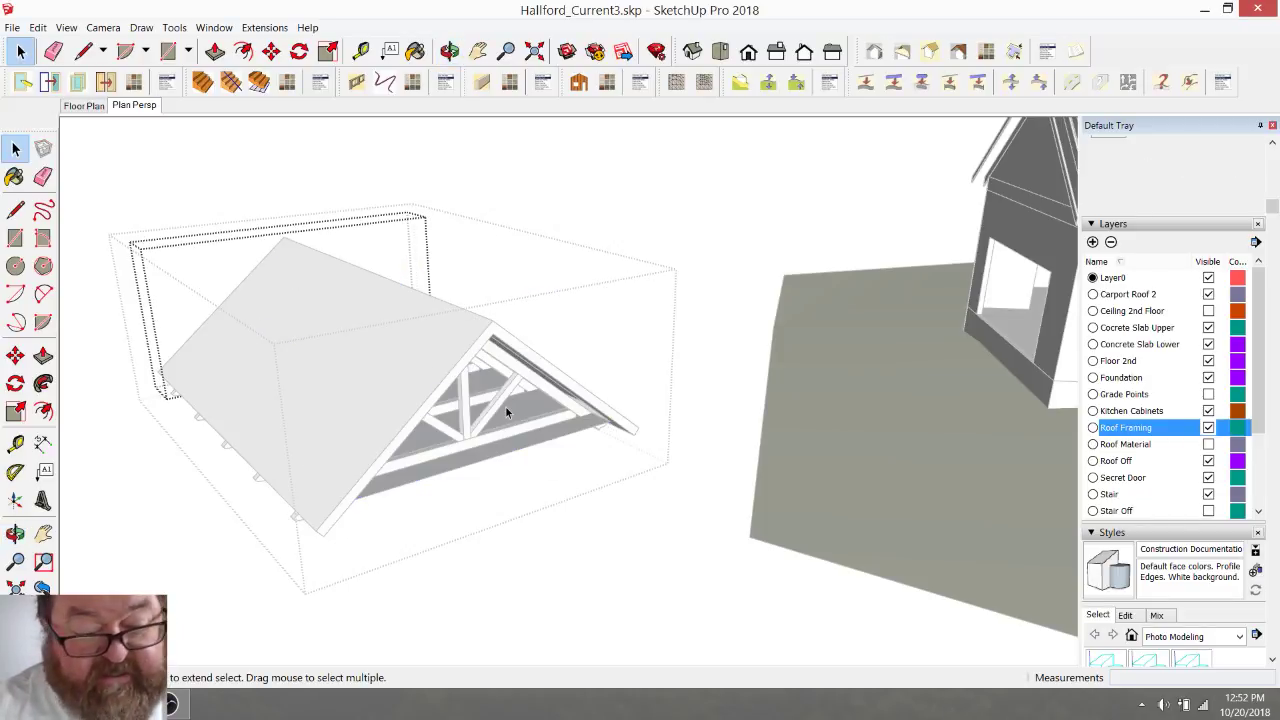
{"action": "key", "text": "Escape"}
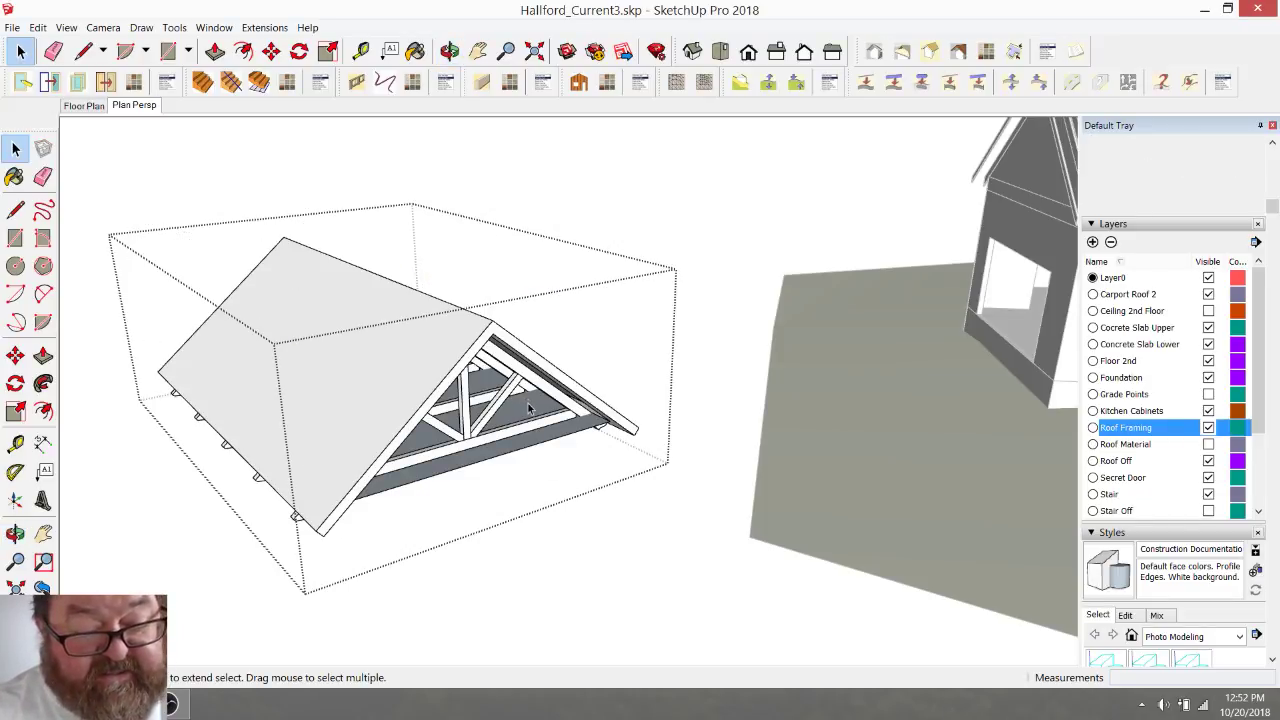
{"action": "left_click", "coordinate": [528, 403]}
{"action": "key", "text": "Delete"}
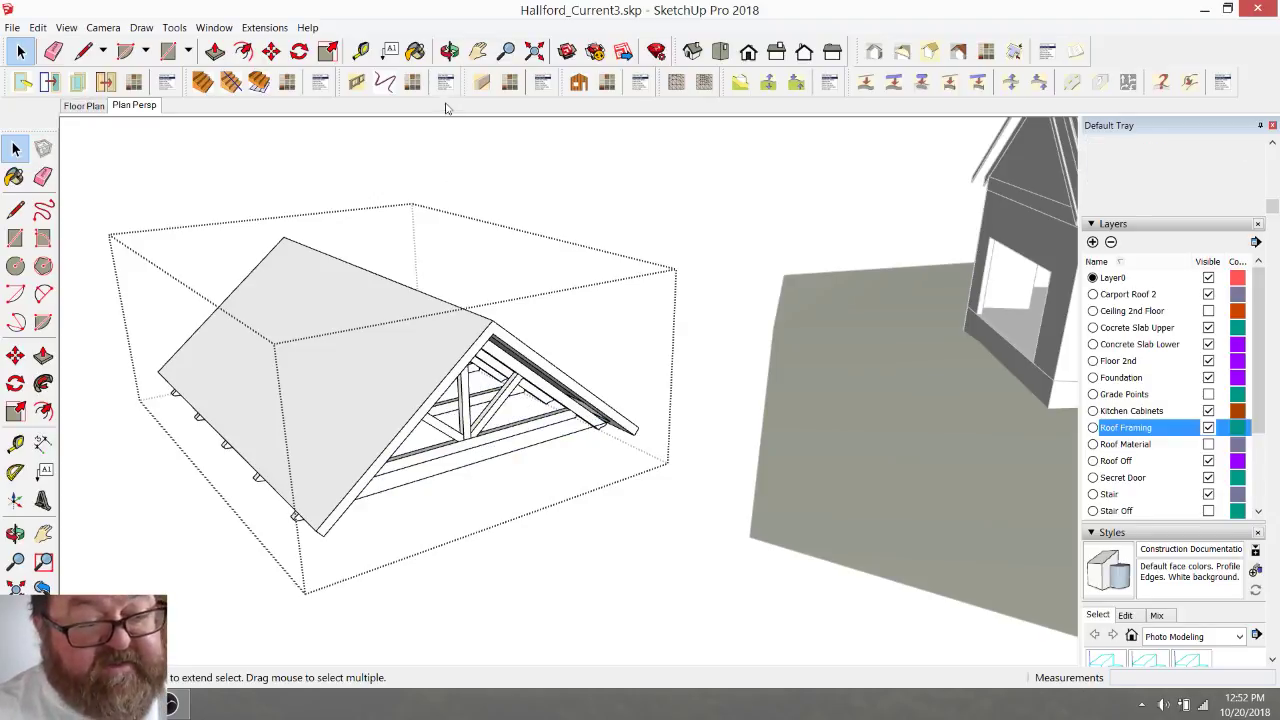
- Measure across the diagonal strut of the sample roof's front truss with the Tape Measure
{"action": "left_click", "coordinate": [449, 51]}
{"action": "left_click_drag", "start_coordinate": [330, 420], "coordinate": [488, 345]}
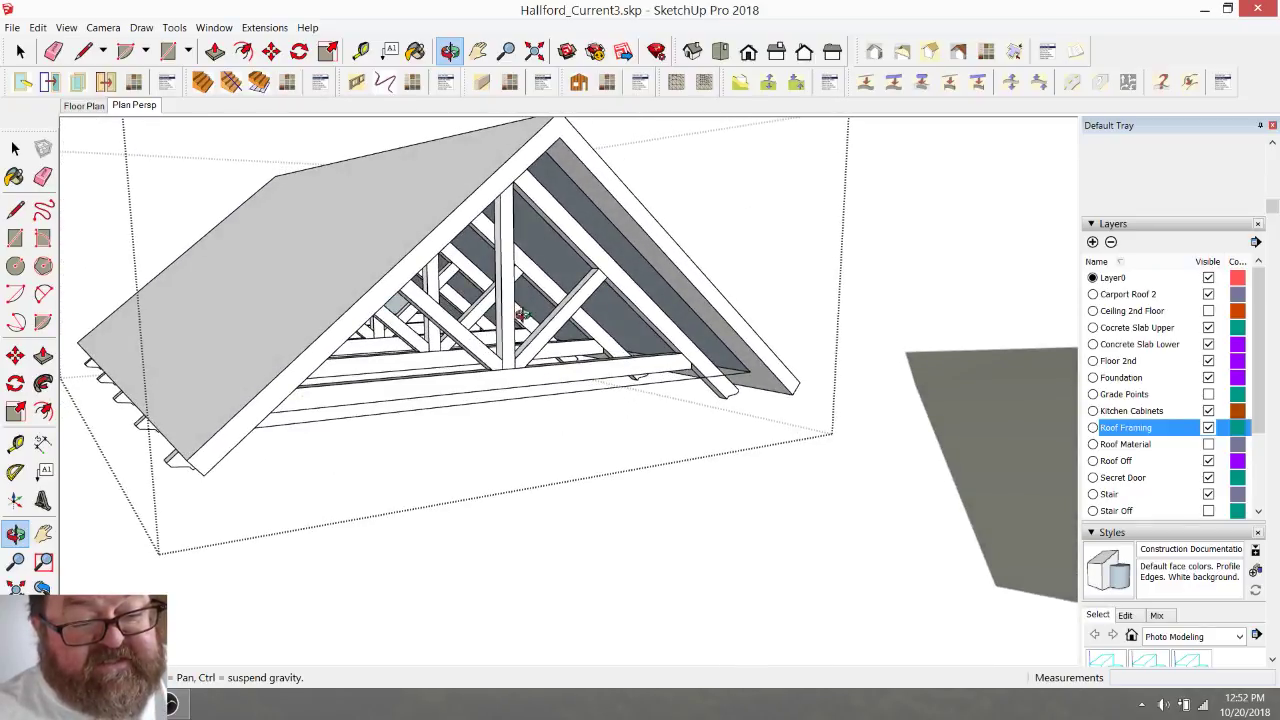
{"action": "scroll", "coordinate": [515, 312], "scroll_direction": "up", "scroll_amount": 5}
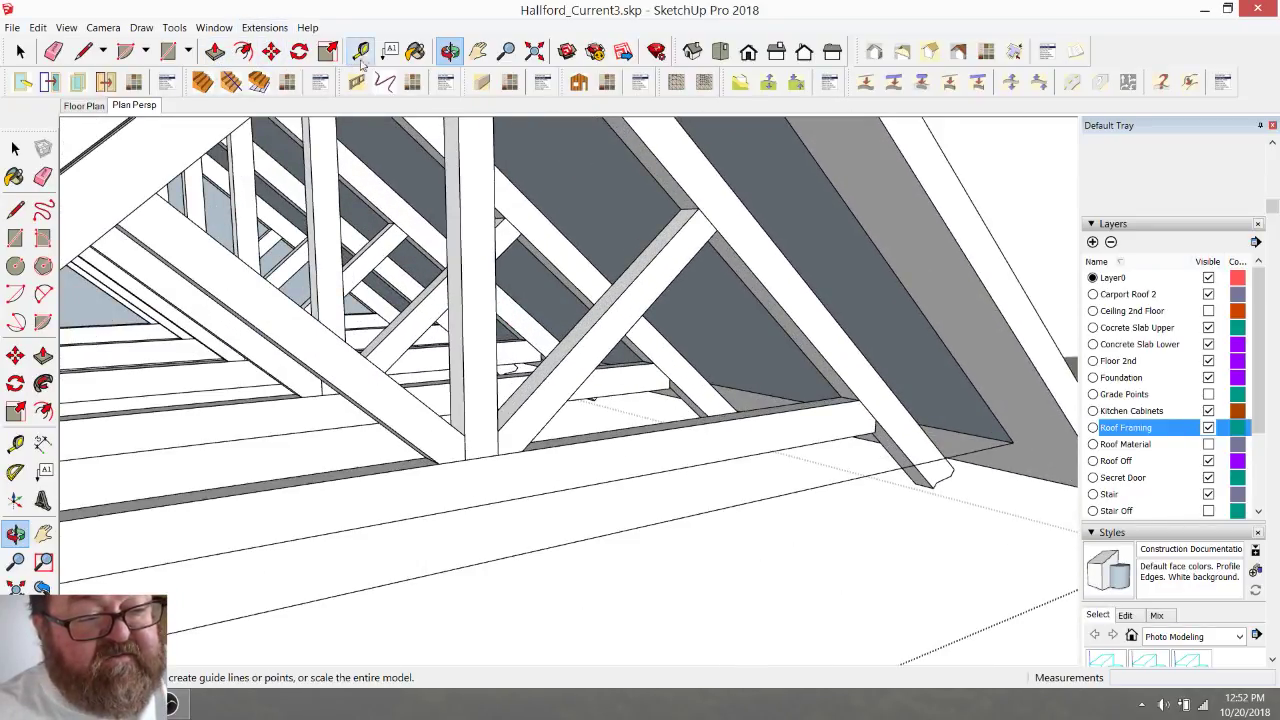
{"action": "left_click", "coordinate": [361, 55]}
{"action": "left_click", "coordinate": [615, 300]}
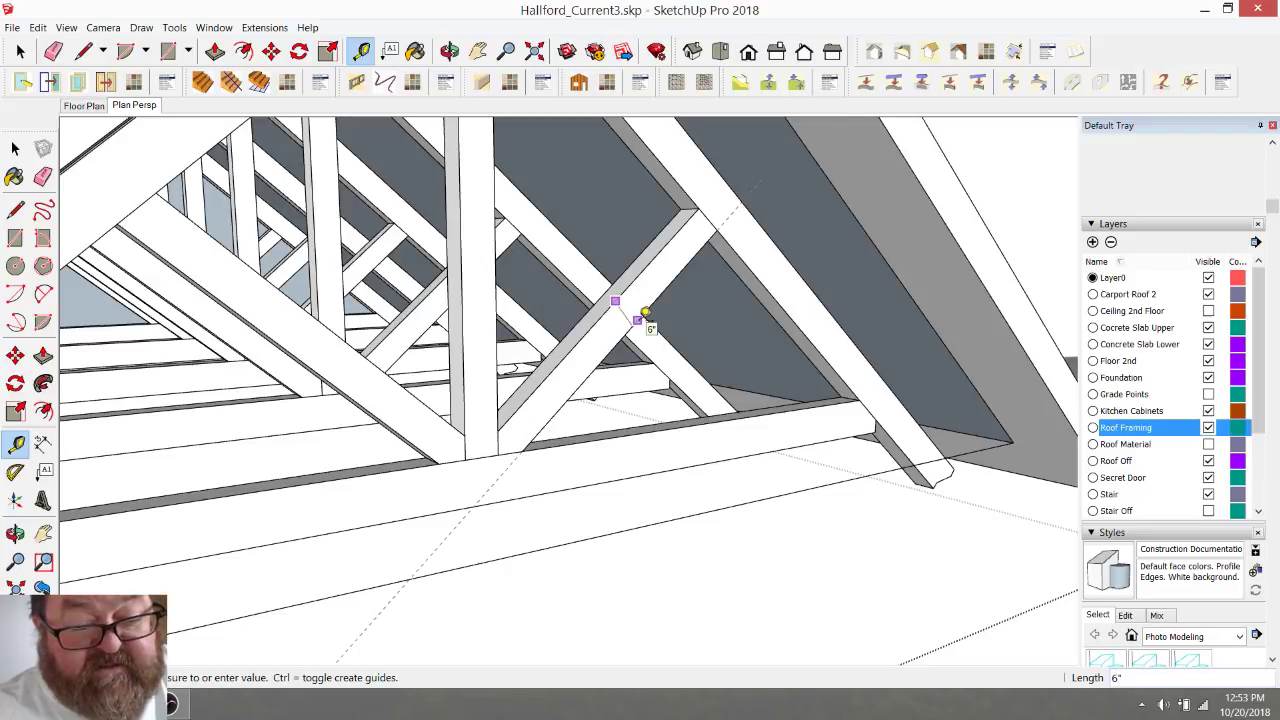
{"action": "left_click", "coordinate": [648, 318]}
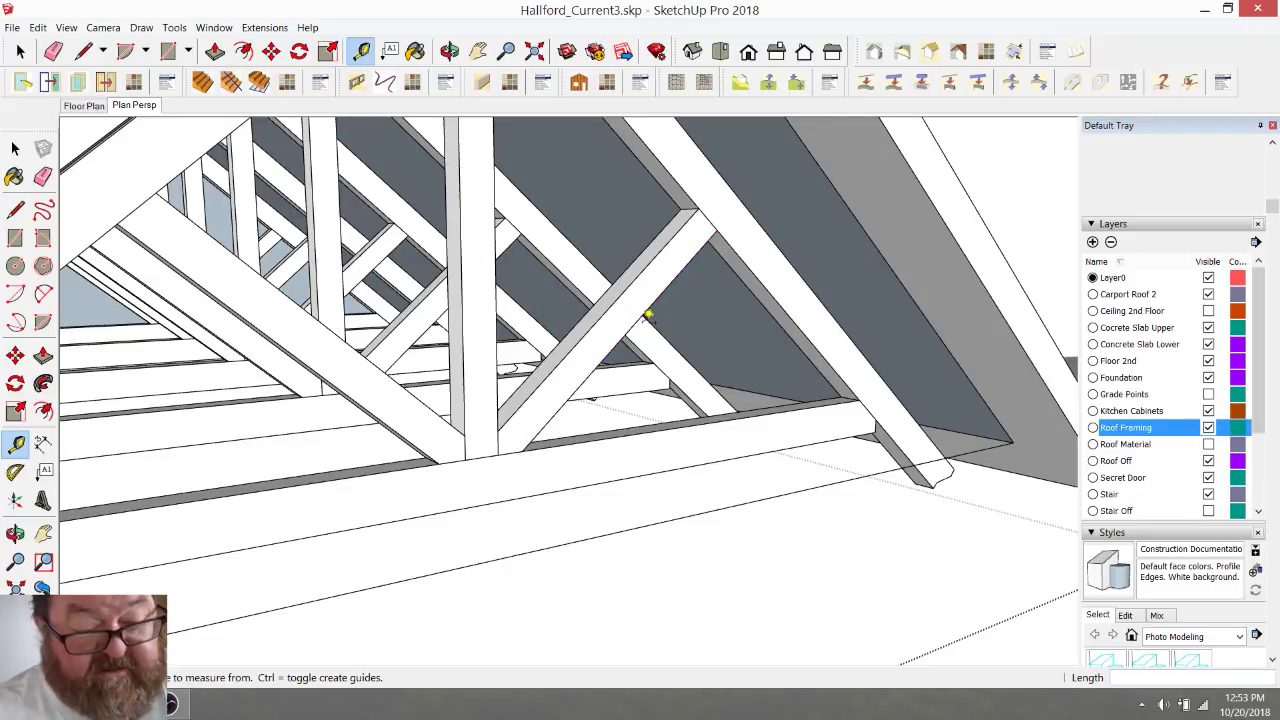
- Measure the same diagonal strut of the front truss again from a viewpoint below the roof
{"action": "left_click", "coordinate": [449, 51]}
{"action": "left_click_drag", "start_coordinate": [466, 194], "coordinate": [543, 357]}
{"action": "key", "text": "t"}
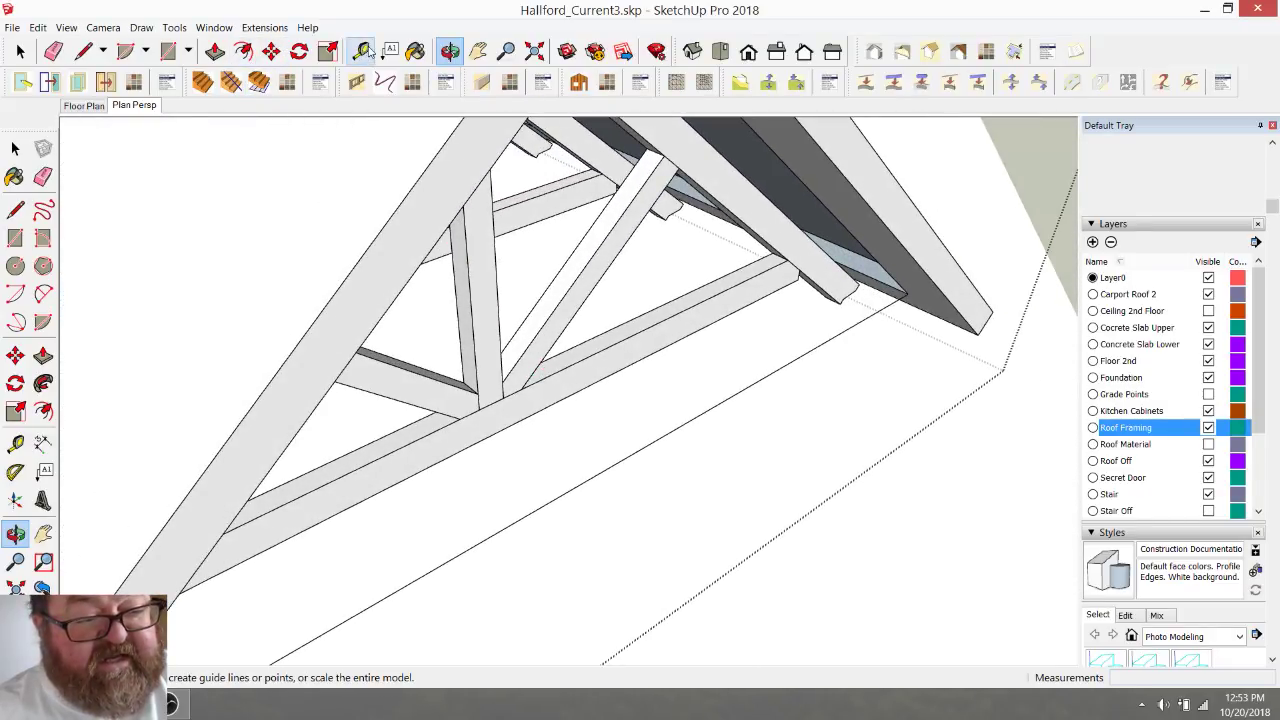
{"action": "left_click", "coordinate": [597, 249]}
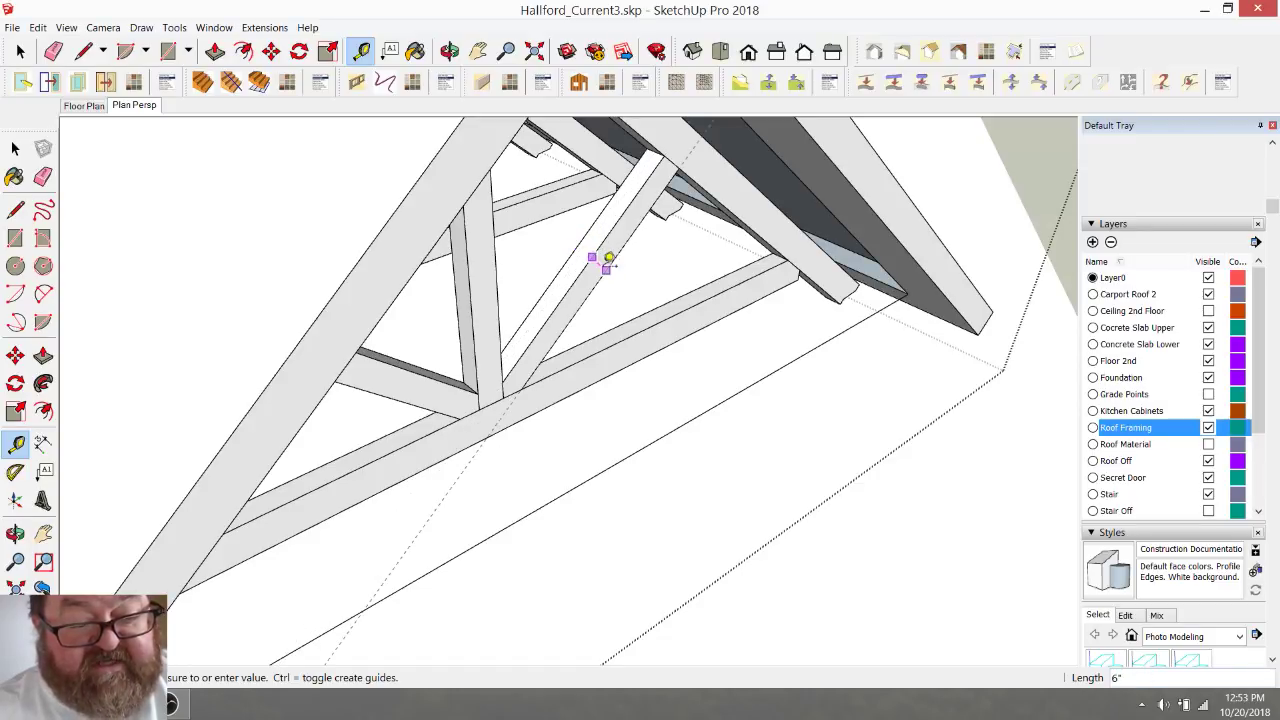
{"action": "key", "text": "Escape"}
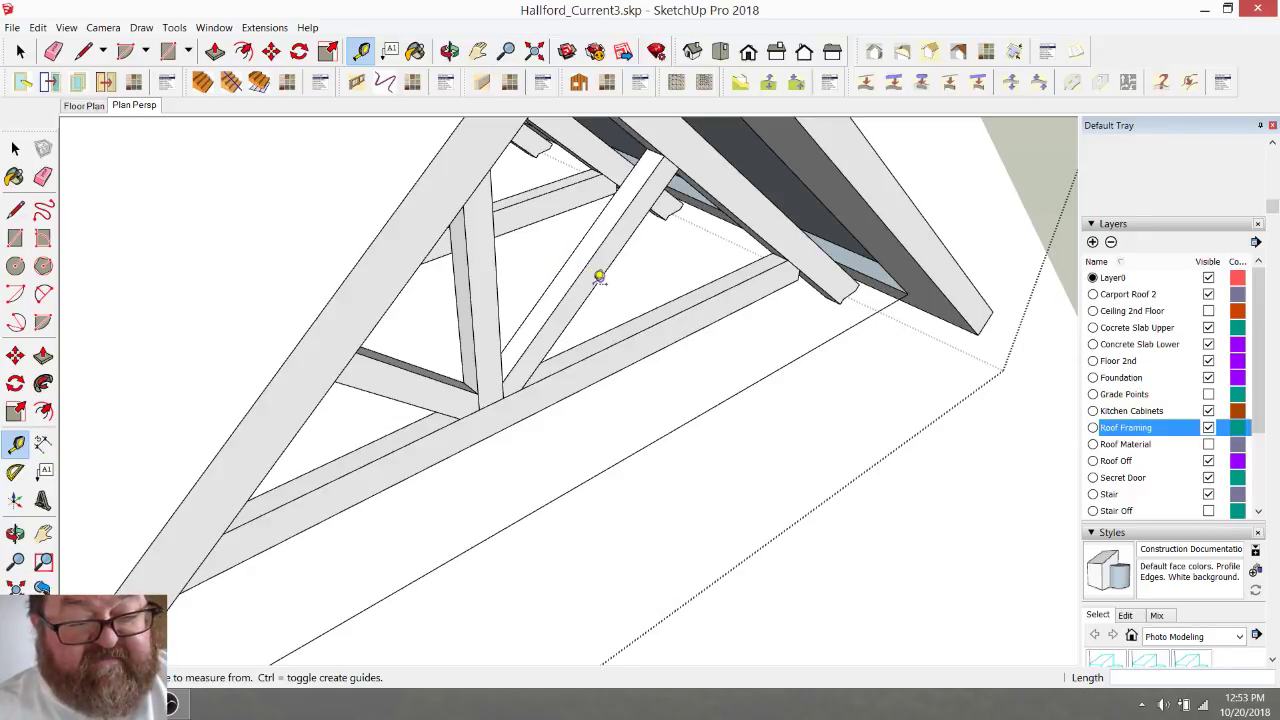
- Review the sample roof's trusses once more, leave its group and delete the whole sample roof
{"action": "scroll", "coordinate": [567, 258], "scroll_direction": "down", "scroll_amount": 5}
{"action": "left_click", "coordinate": [449, 51]}
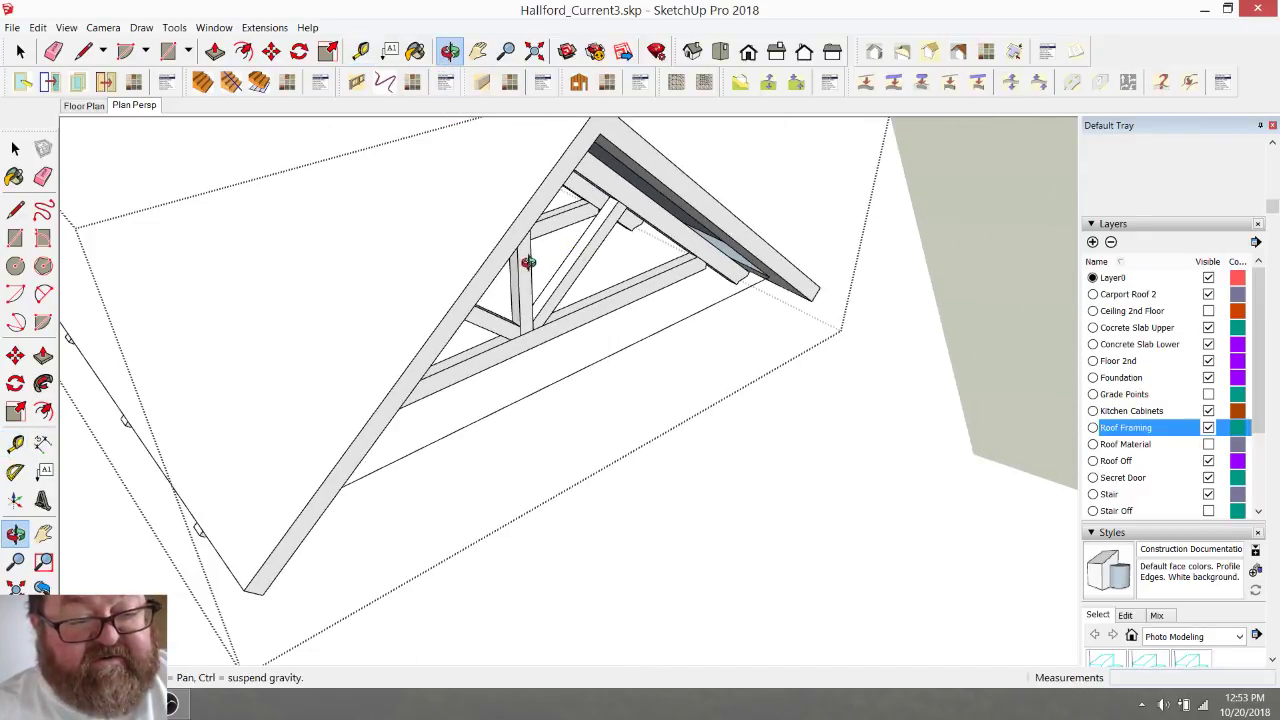
{"action": "left_click_drag", "start_coordinate": [528, 262], "coordinate": [451, 288]}
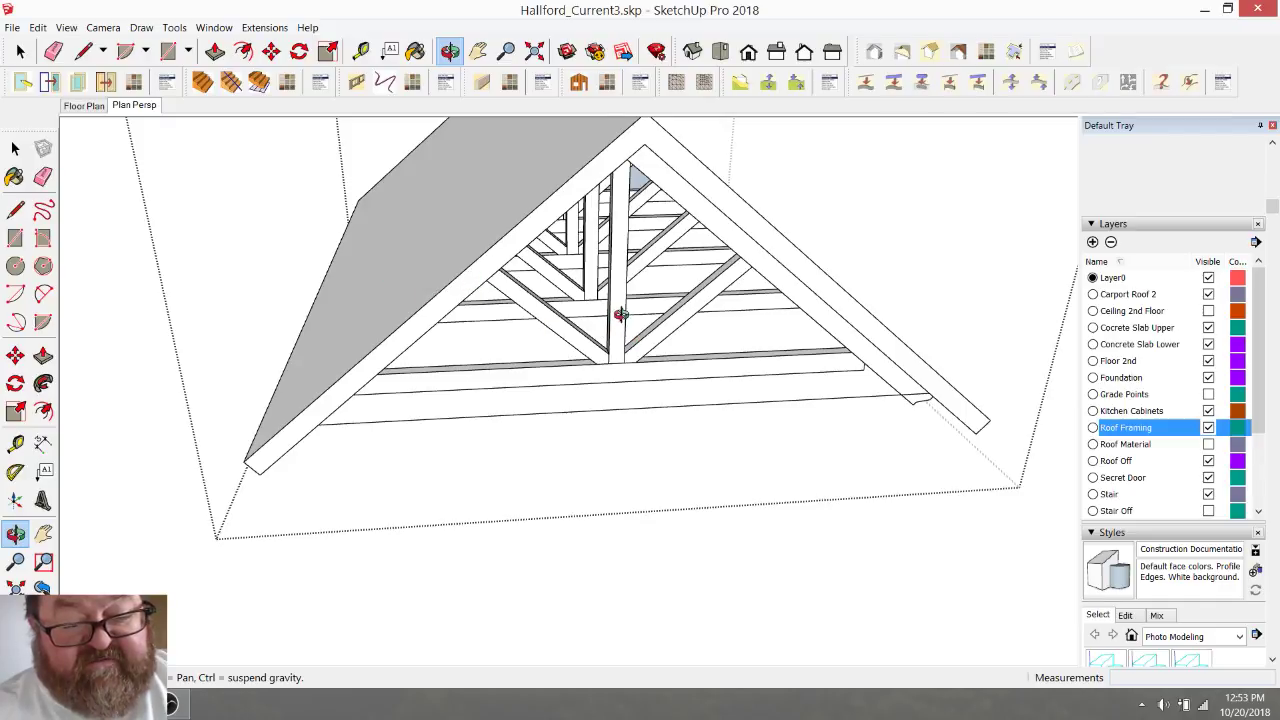
{"action": "left_click_drag", "start_coordinate": [621, 314], "coordinate": [560, 330]}
{"action": "left_click", "coordinate": [20, 51]}
{"action": "left_click", "coordinate": [356, 297]}
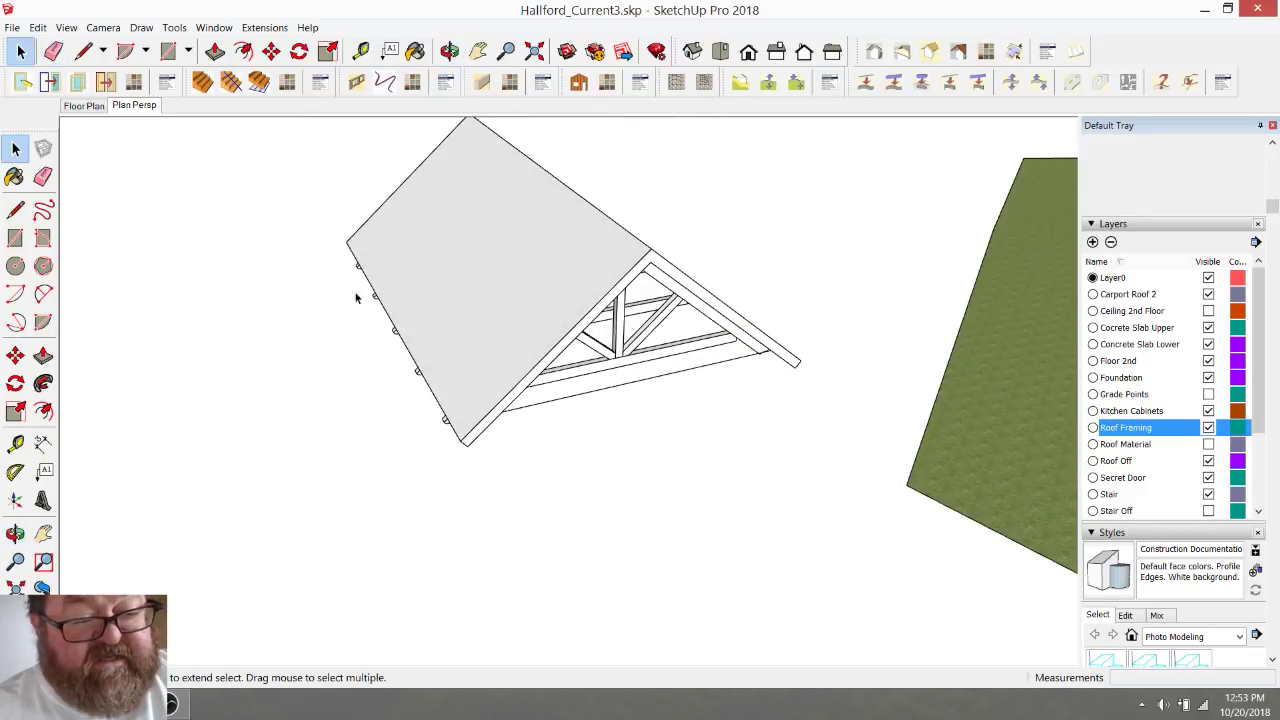
{"action": "middle_click_drag", "start_coordinate": [356, 297], "coordinate": [570, 318]}
{"action": "left_click", "coordinate": [570, 318]}
{"action": "key", "text": "Delete"}
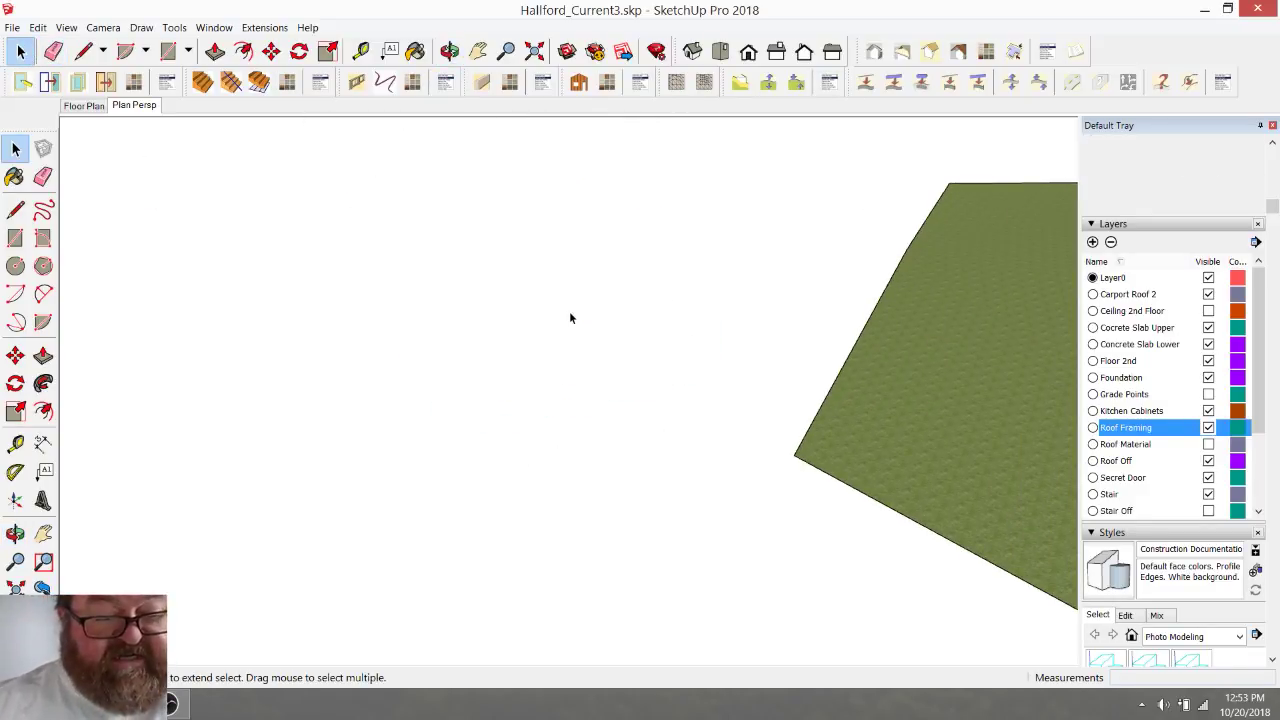
- Examine the boarded carport's gable trusses and posts, and check the live stream's chat in the YouTube dashboard
{"action": "left_click", "coordinate": [450, 51]}
{"action": "left_click_drag", "start_coordinate": [380, 330], "coordinate": [752, 334]}
{"action": "scroll", "coordinate": [752, 334], "scroll_direction": "up", "scroll_amount": 5}
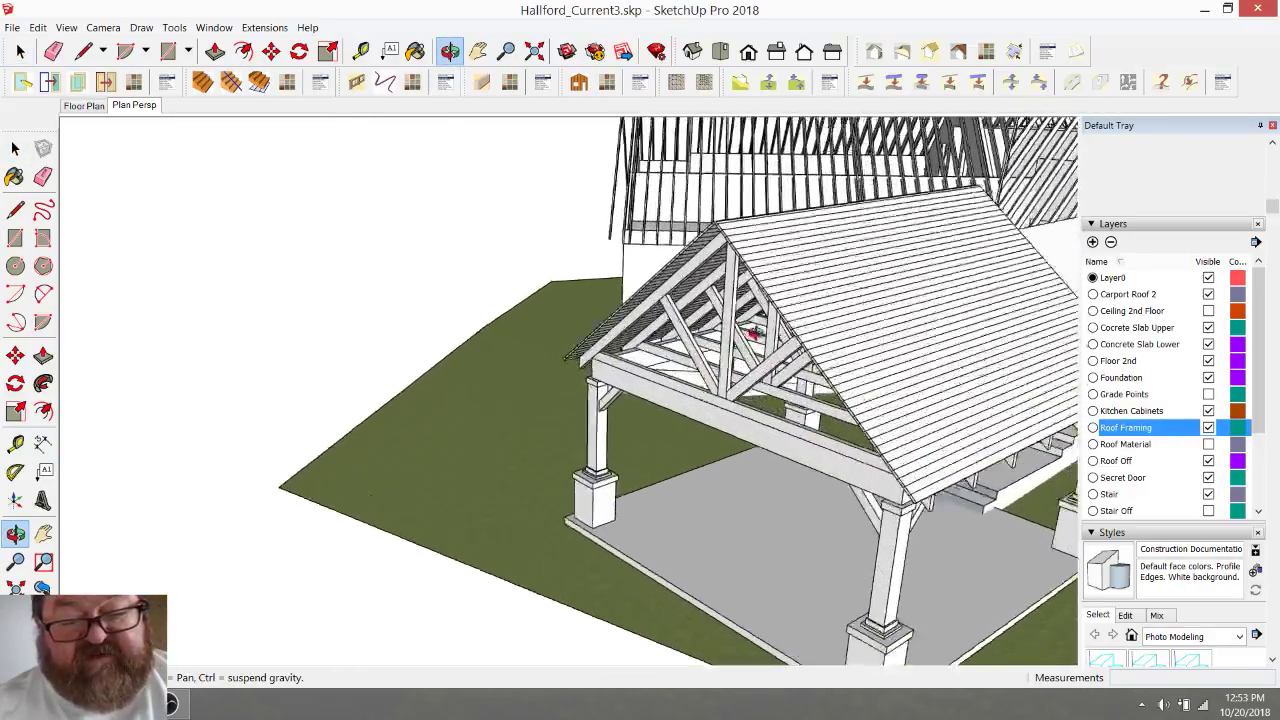
{"action": "scroll", "coordinate": [752, 334], "scroll_direction": "up", "scroll_amount": 8}
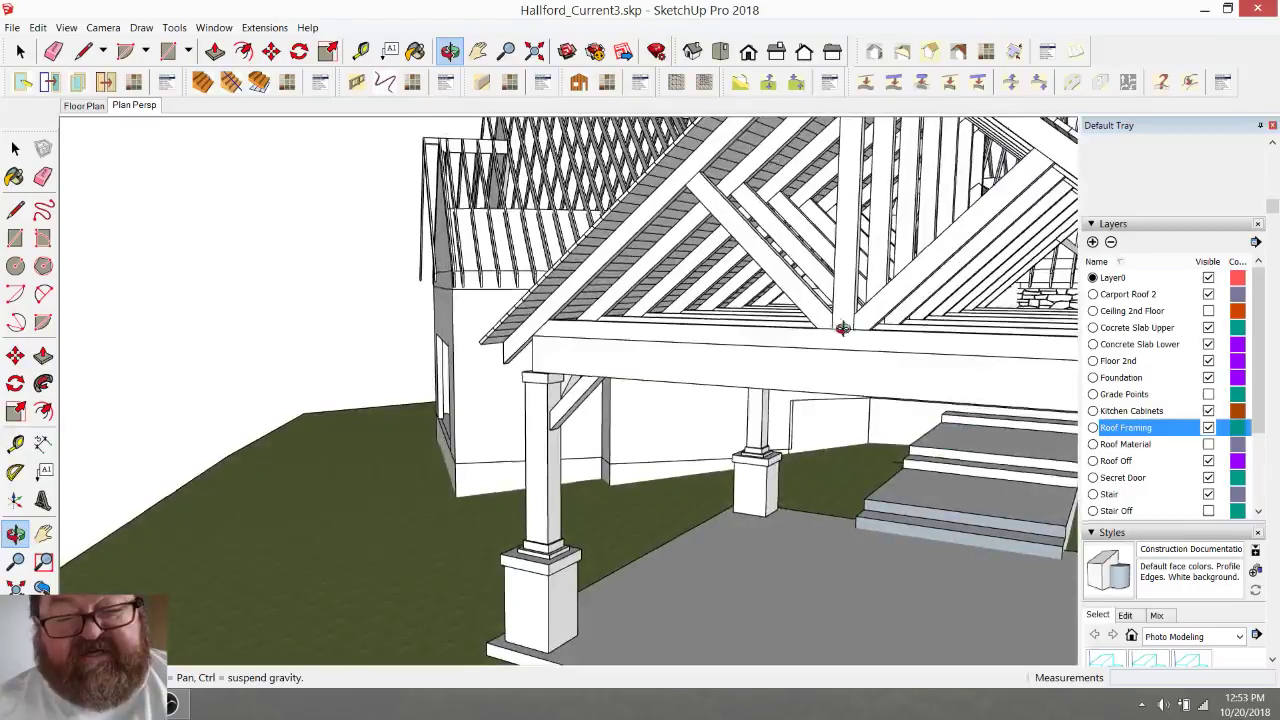
{"action": "left_click_drag", "start_coordinate": [843, 328], "coordinate": [760, 392]}
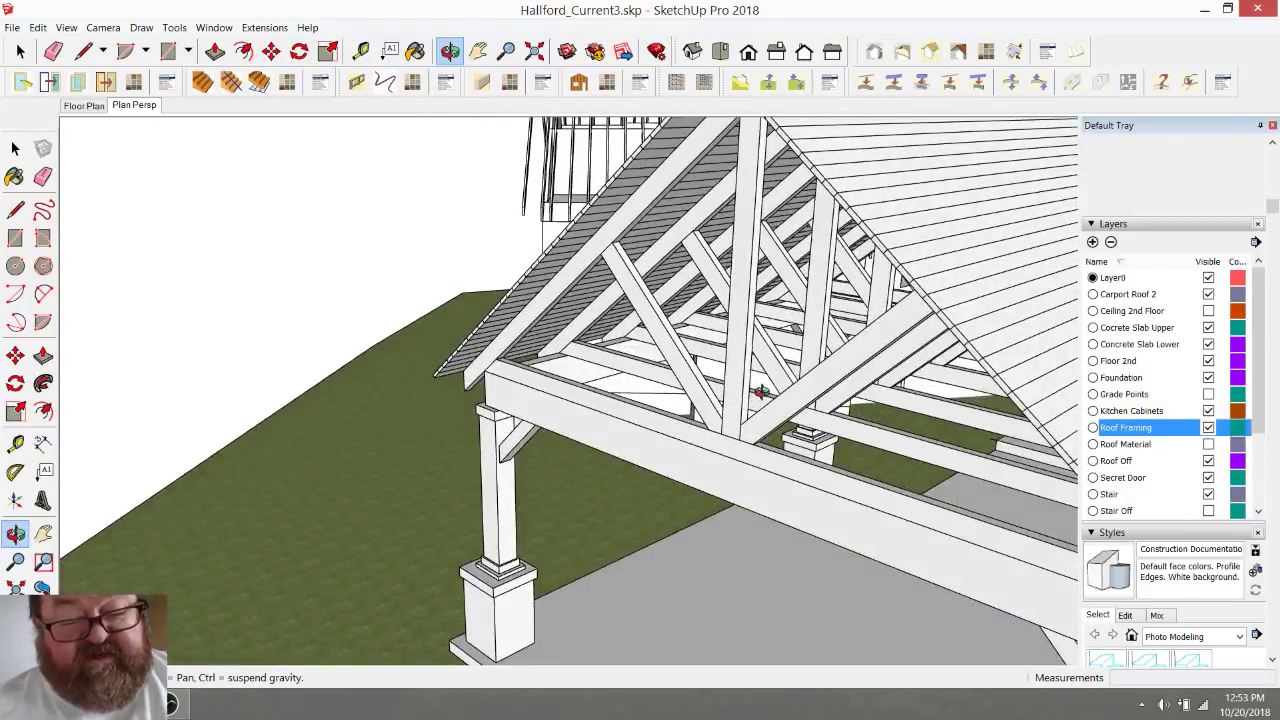
{"action": "scroll", "coordinate": [660, 389], "scroll_direction": "down", "scroll_amount": 6}
{"action": "left_click_drag", "start_coordinate": [660, 389], "coordinate": [680, 418]}
{"action": "scroll", "coordinate": [829, 363], "scroll_direction": "up", "scroll_amount": 3}
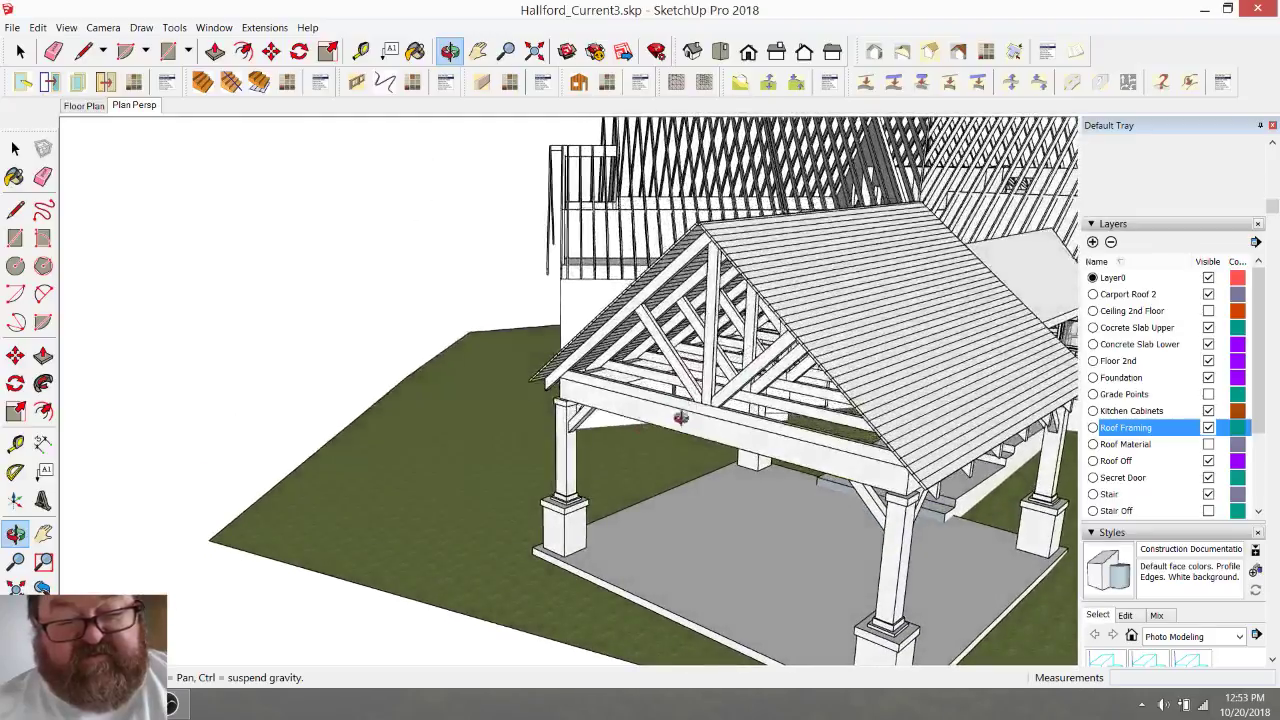
{"action": "key", "text": "alt+Tab"}
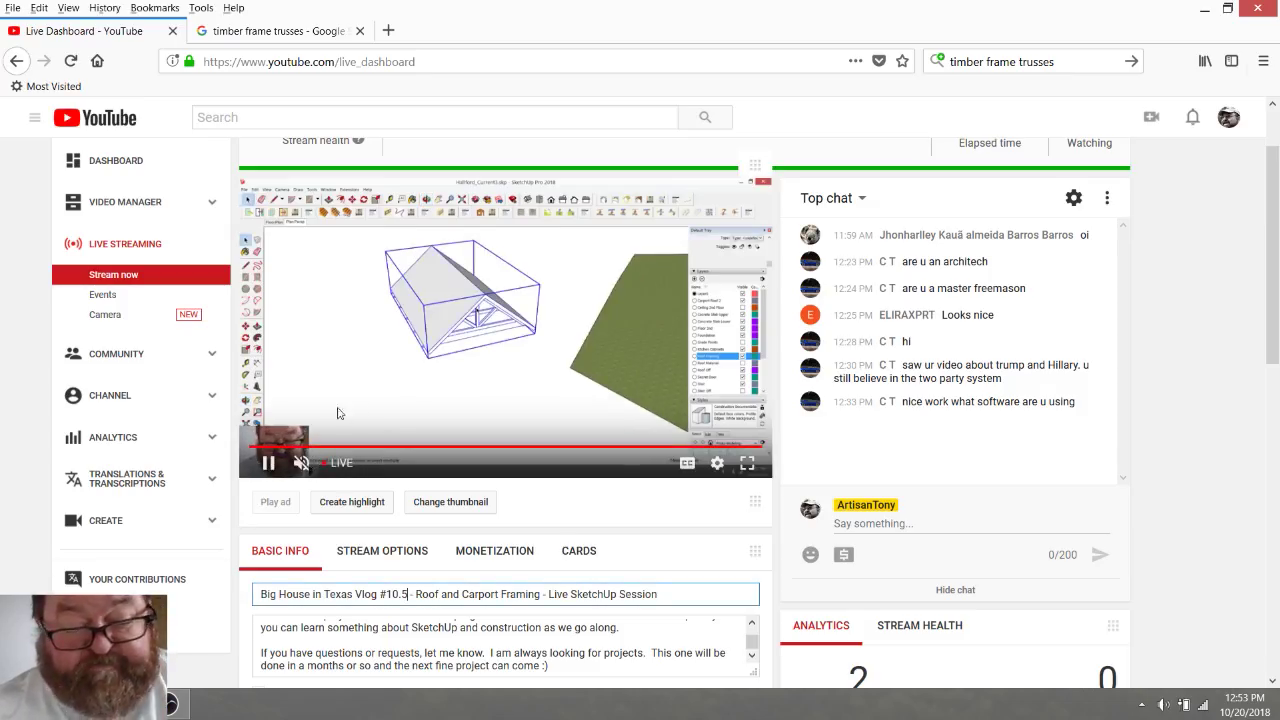
{"action": "key", "text": "alt+Tab"}
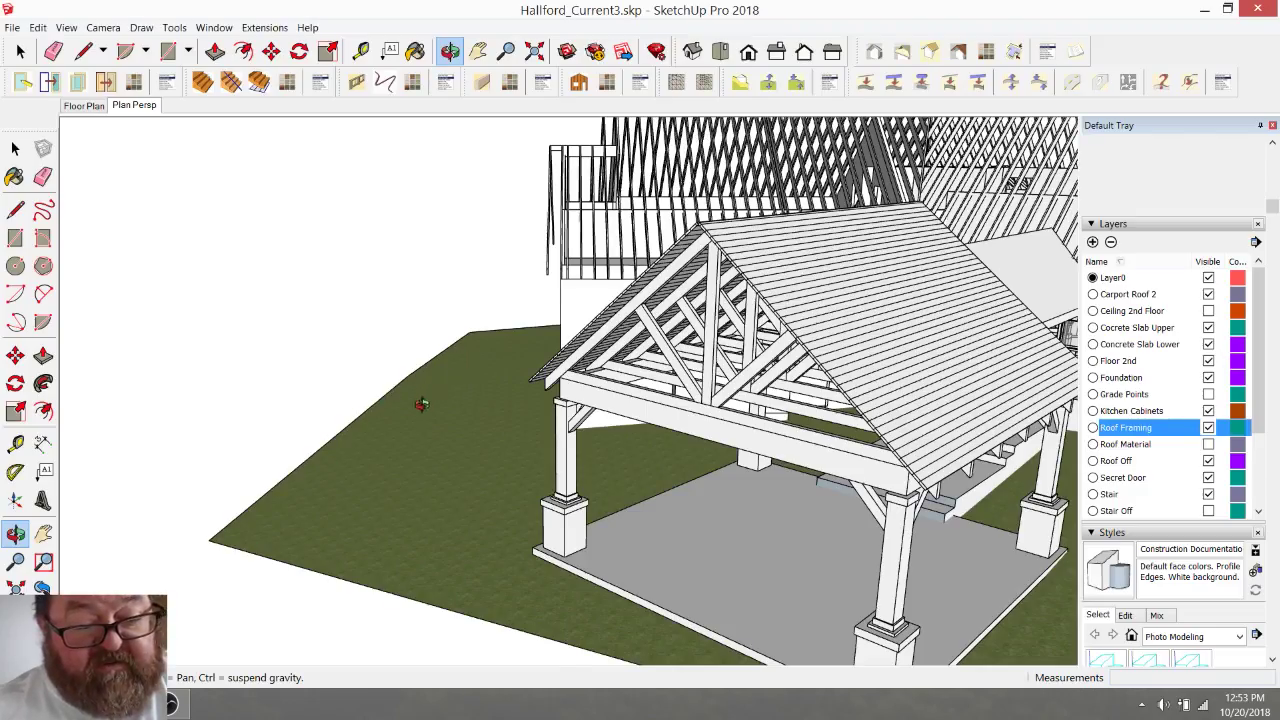
- Inspect the carport roof and its connecting roof to the house, checking which geometry belongs to the connecting roof's group, and clear the selection
{"action": "scroll", "coordinate": [421, 404], "scroll_direction": "down", "scroll_amount": 5}
{"action": "left_click_drag", "start_coordinate": [421, 404], "coordinate": [180, 400]}
{"action": "scroll", "coordinate": [430, 390], "scroll_direction": "up", "scroll_amount": 3}
{"action": "scroll", "coordinate": [663, 374], "scroll_direction": "up", "scroll_amount": 4}
{"action": "scroll", "coordinate": [293, 290], "scroll_direction": "down", "scroll_amount": 3}
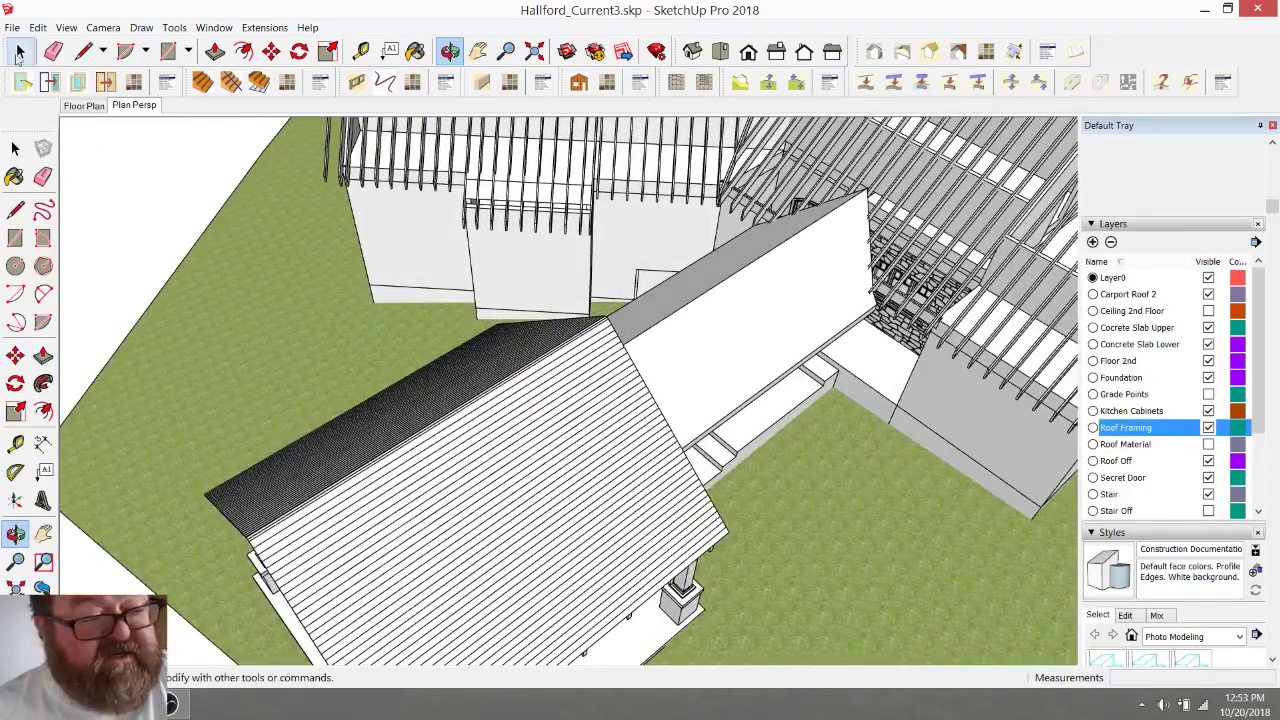
{"action": "left_click", "coordinate": [19, 55]}
{"action": "left_click", "coordinate": [712, 350]}
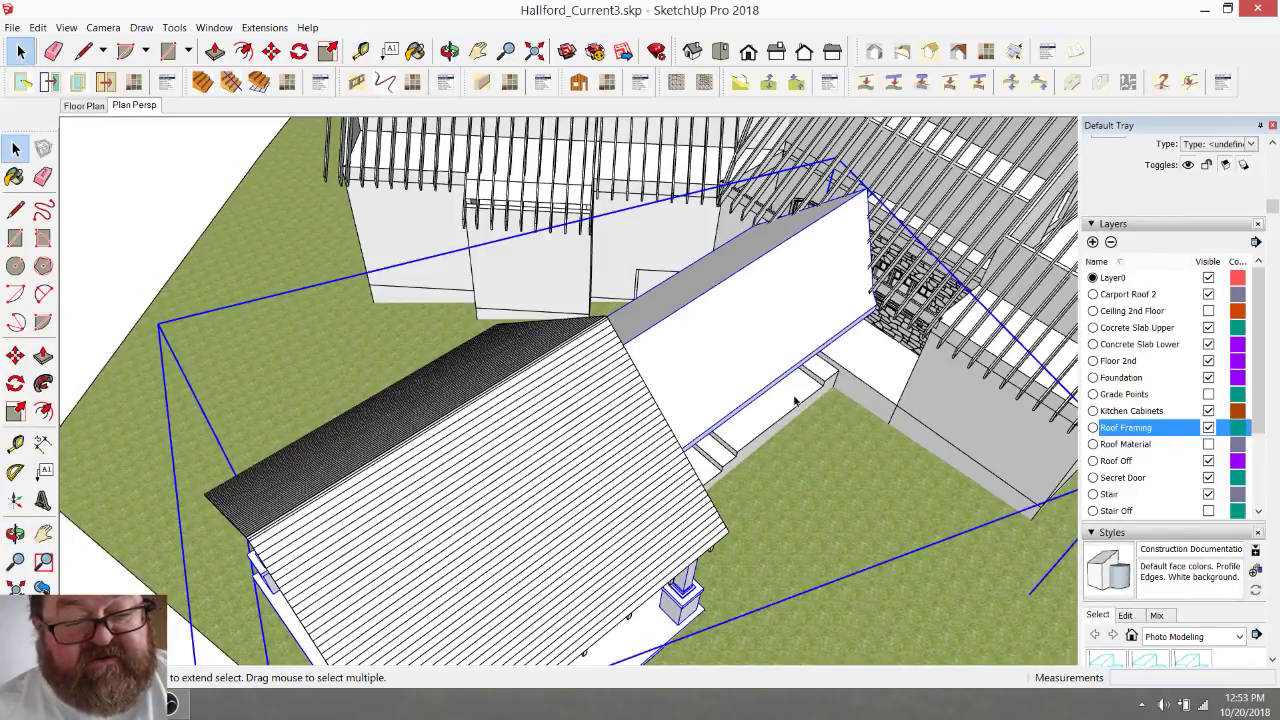
{"action": "scroll", "coordinate": [700, 328], "scroll_direction": "down", "scroll_amount": 3}
{"action": "left_click", "coordinate": [450, 51]}
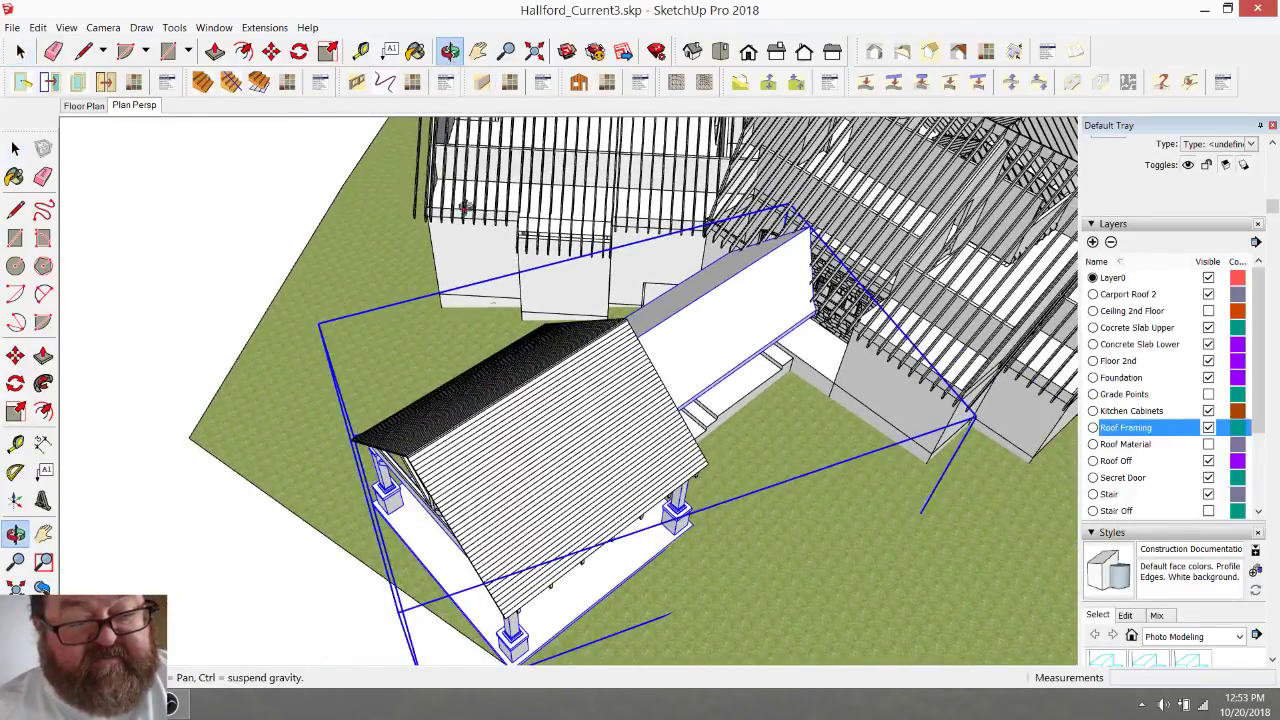
{"action": "left_click_drag", "start_coordinate": [570, 300], "coordinate": [178, 171]}
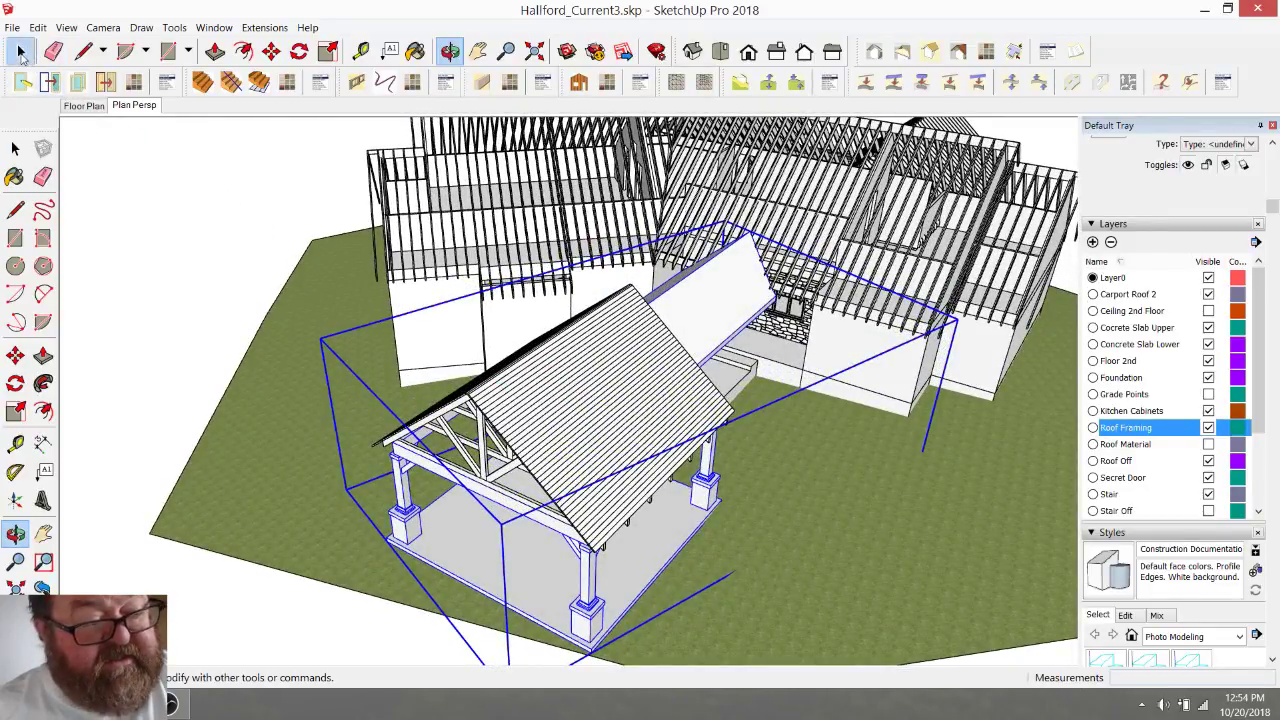
{"action": "left_click", "coordinate": [20, 51]}
{"action": "left_click", "coordinate": [450, 51]}
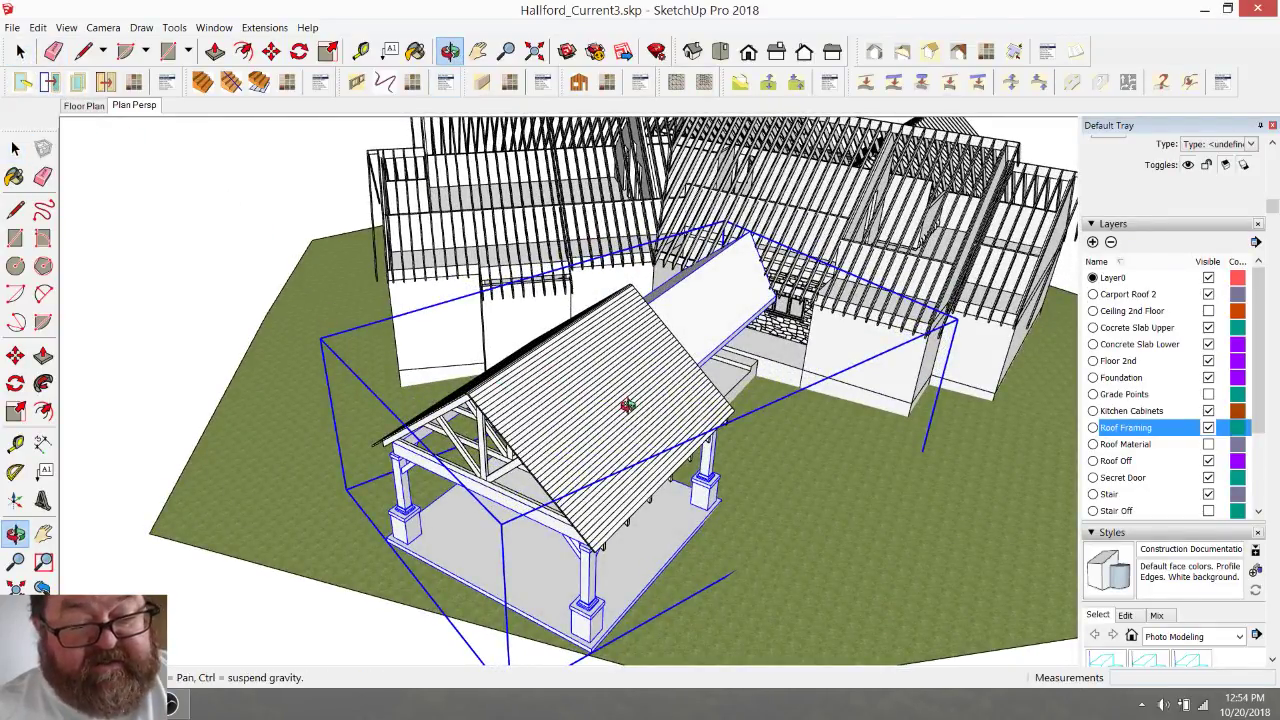
{"action": "left_click_drag", "start_coordinate": [630, 400], "coordinate": [570, 410]}
{"action": "left_click", "coordinate": [20, 51]}
{"action": "left_click", "coordinate": [178, 224]}
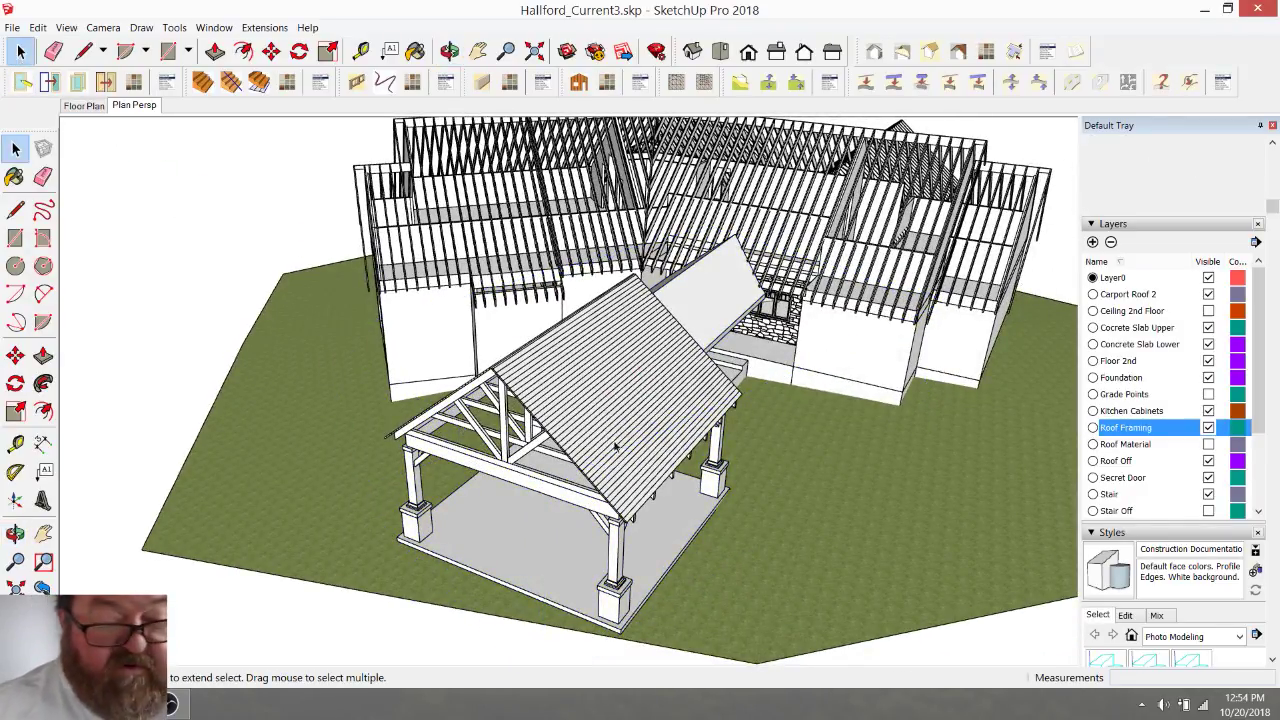
- Select the roof boards on both slopes of the carport together and make them one group
{"action": "left_click", "coordinate": [572, 418]}
{"action": "left_click", "coordinate": [450, 51]}
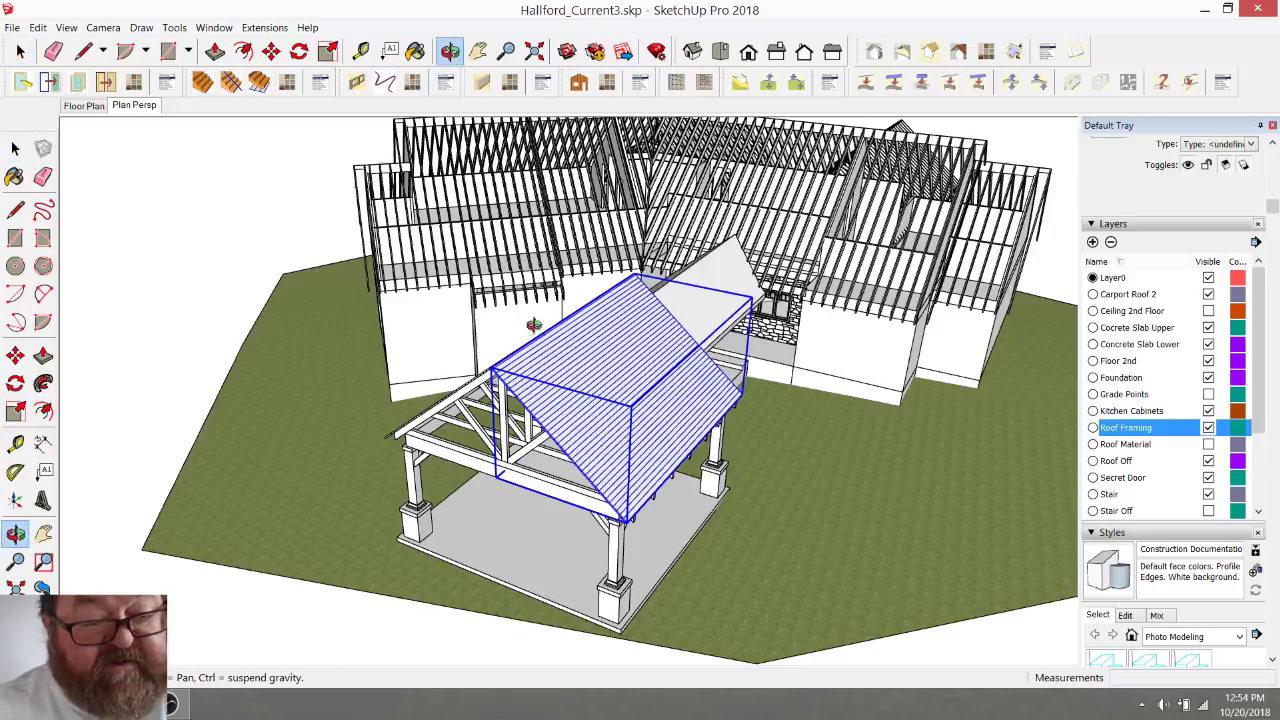
{"action": "left_click_drag", "start_coordinate": [650, 400], "coordinate": [760, 392]}
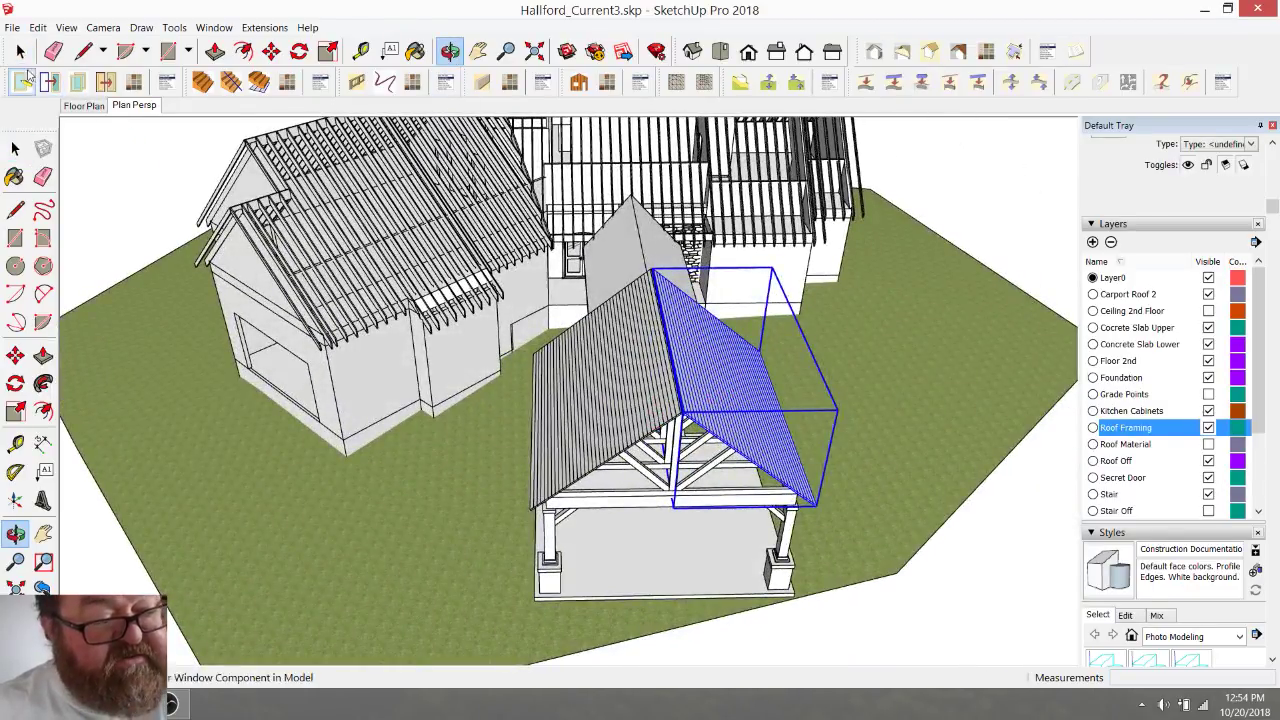
{"action": "left_click", "coordinate": [20, 51]}
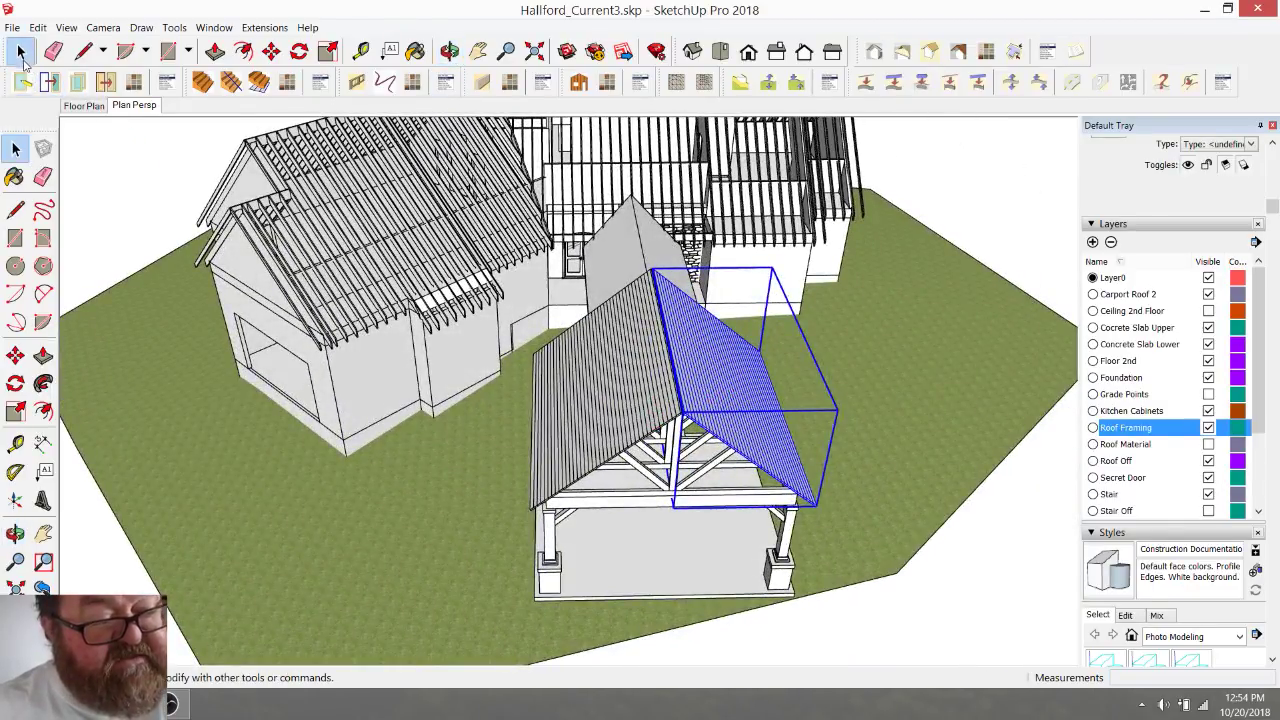
{"action": "left_click", "coordinate": [598, 426]}
{"action": "right_click", "coordinate": [619, 395]}
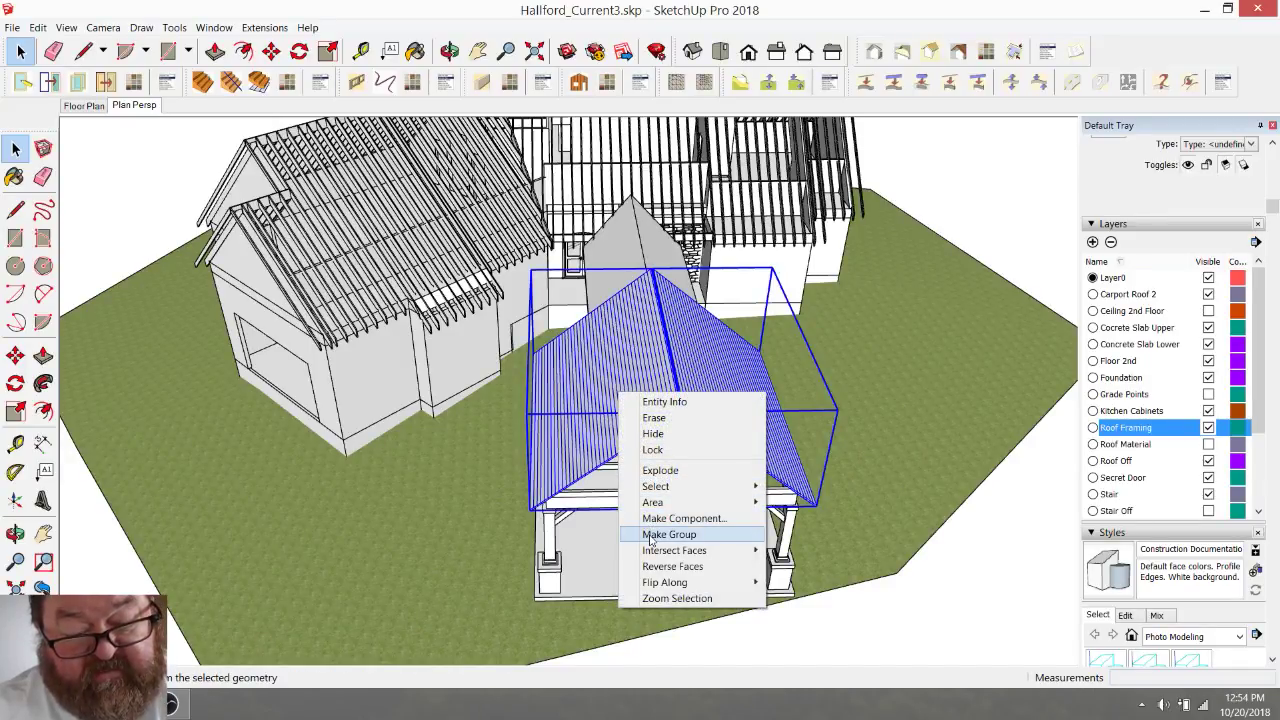
{"action": "left_click", "coordinate": [668, 534]}
- Inspect the trusses beneath the carport's roof boards from below and check the live stream's chat in the YouTube dashboard
{"action": "scroll", "coordinate": [651, 531], "scroll_direction": "up", "scroll_amount": 5}
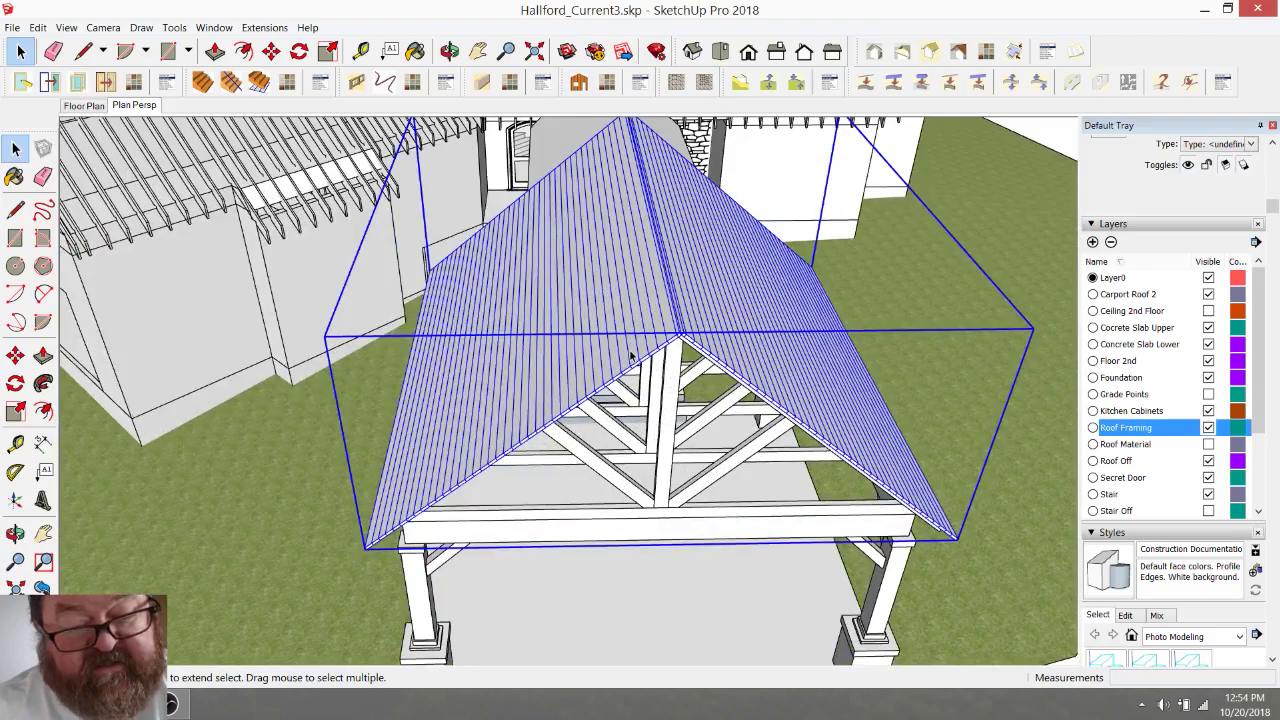
{"action": "left_click", "coordinate": [450, 51]}
{"action": "left_click_drag", "start_coordinate": [575, 215], "coordinate": [445, 267]}
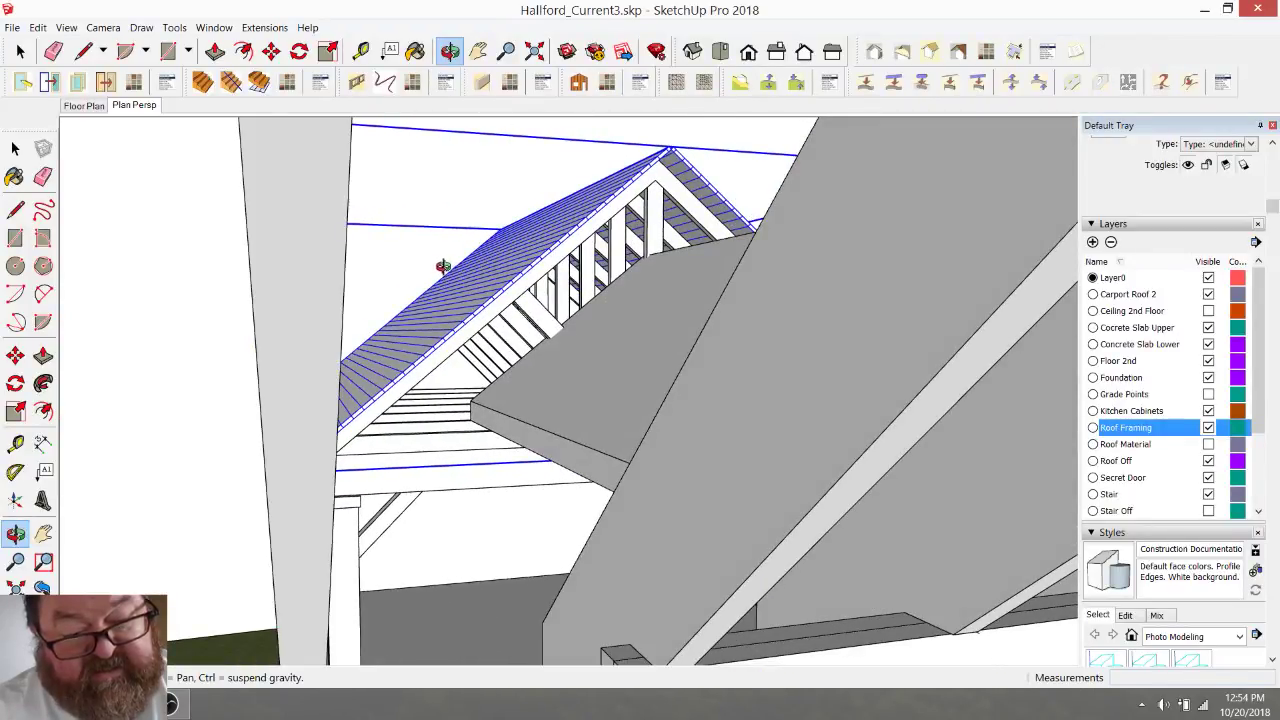
{"action": "left_click", "coordinate": [20, 51]}
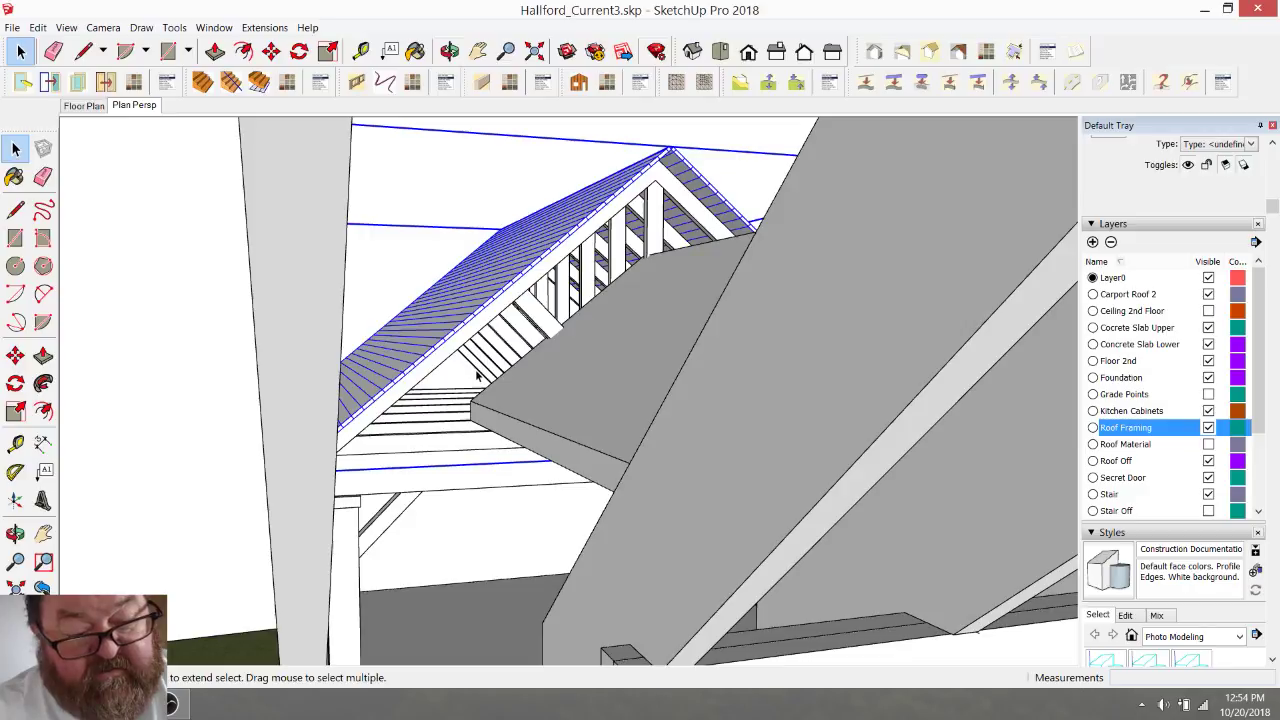
{"action": "left_click", "coordinate": [184, 249]}
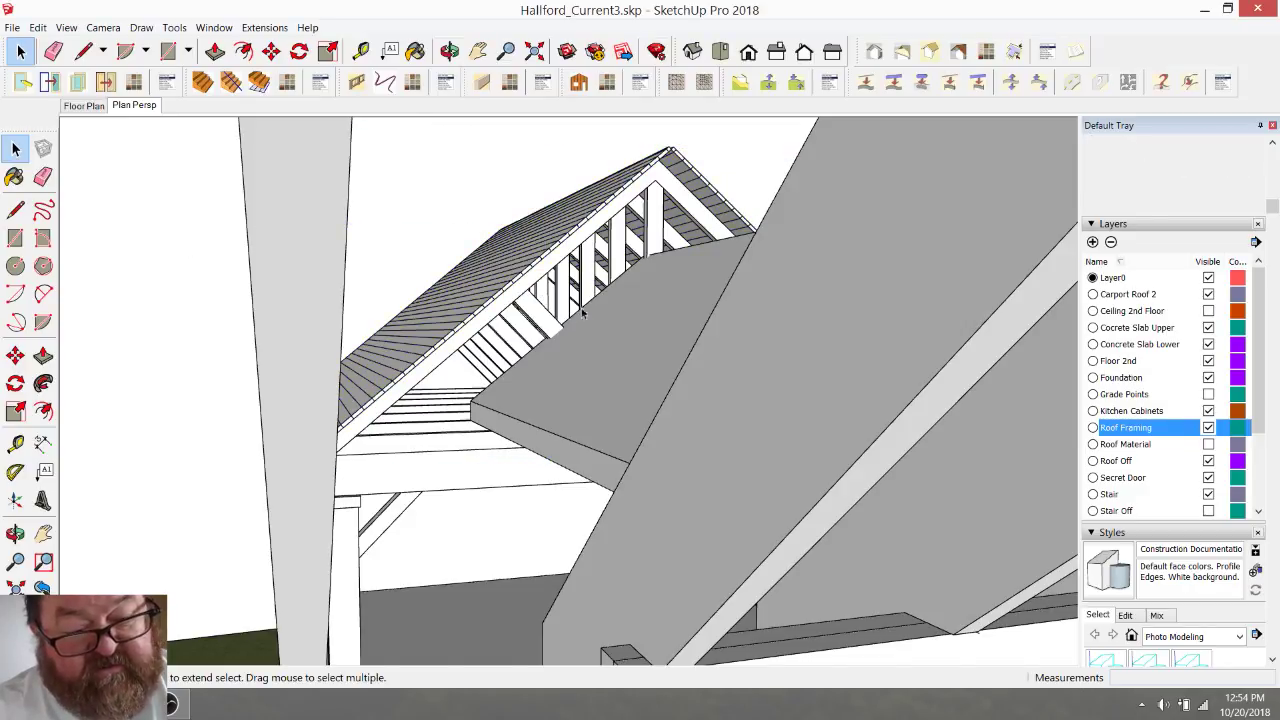
{"action": "left_click", "coordinate": [652, 237]}
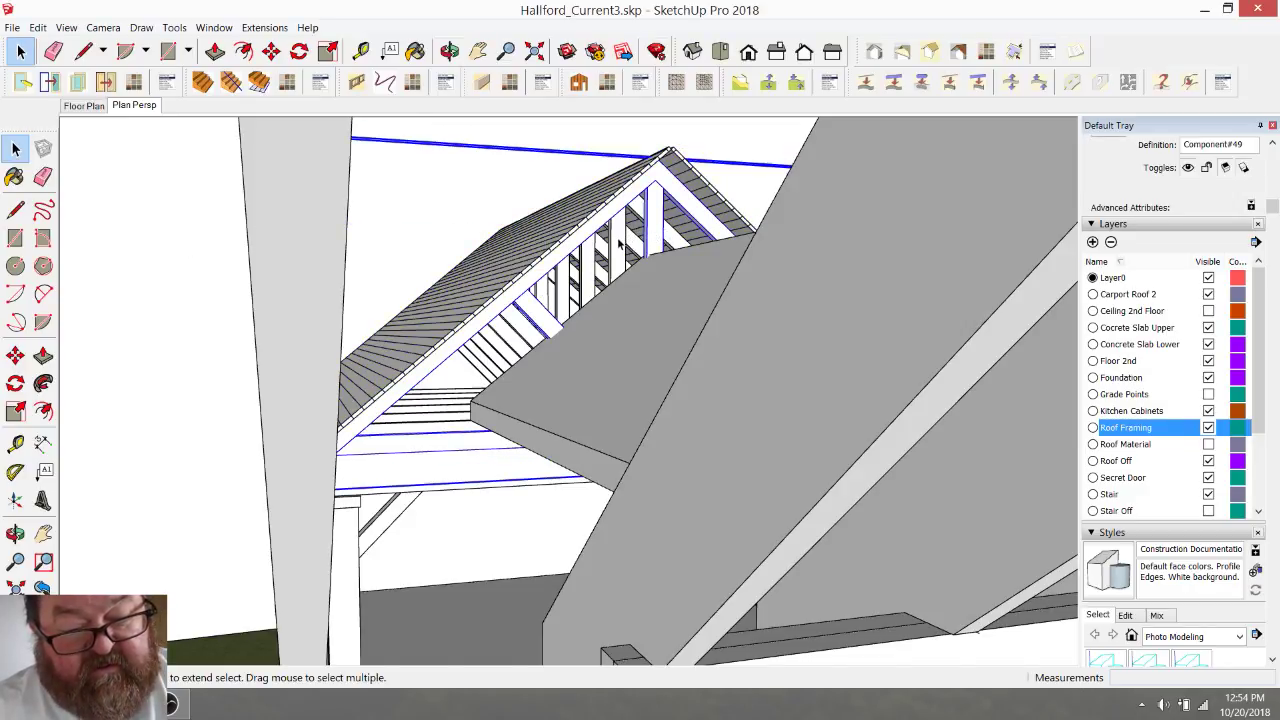
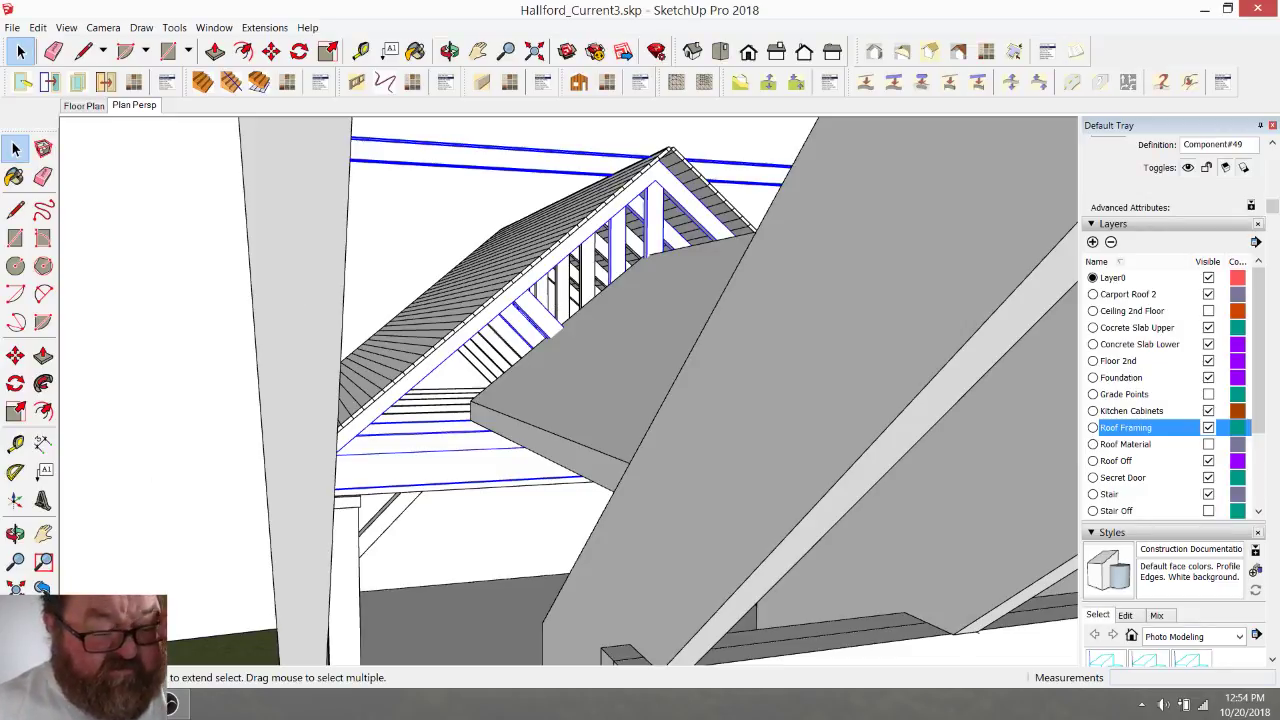
{"action": "key", "text": "alt+Tab"}
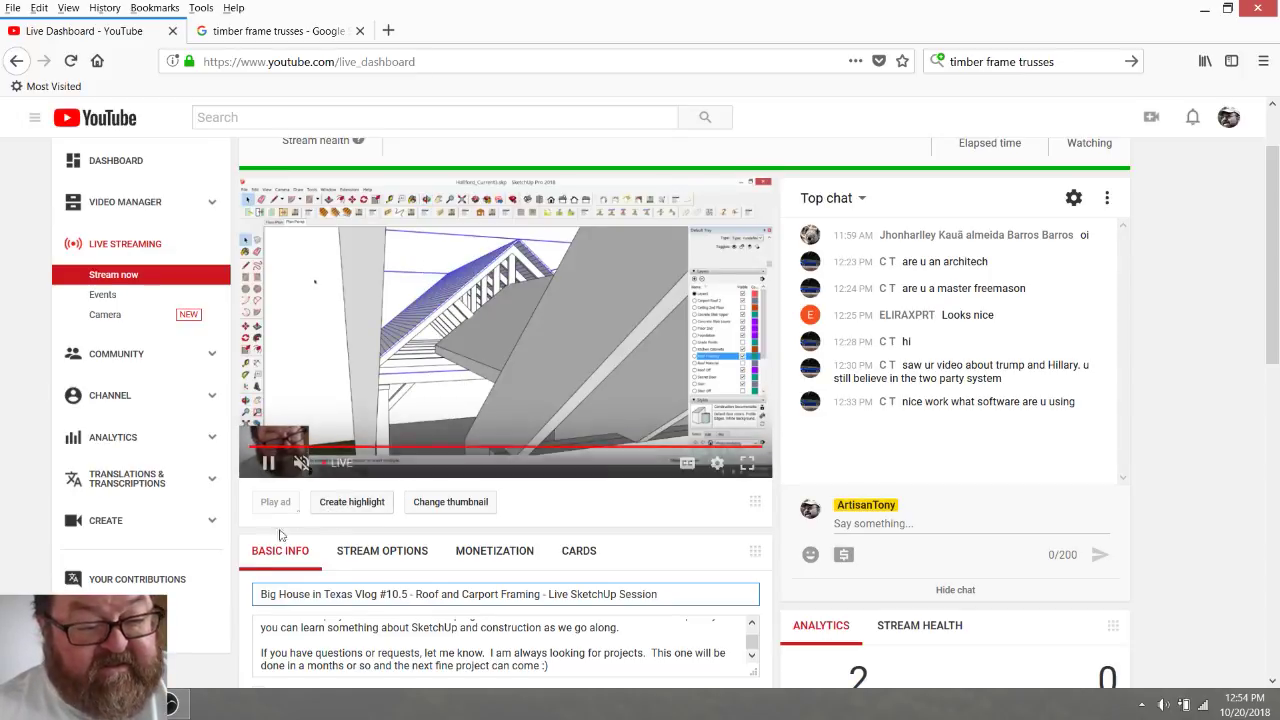
{"action": "key", "text": "alt+Tab"}
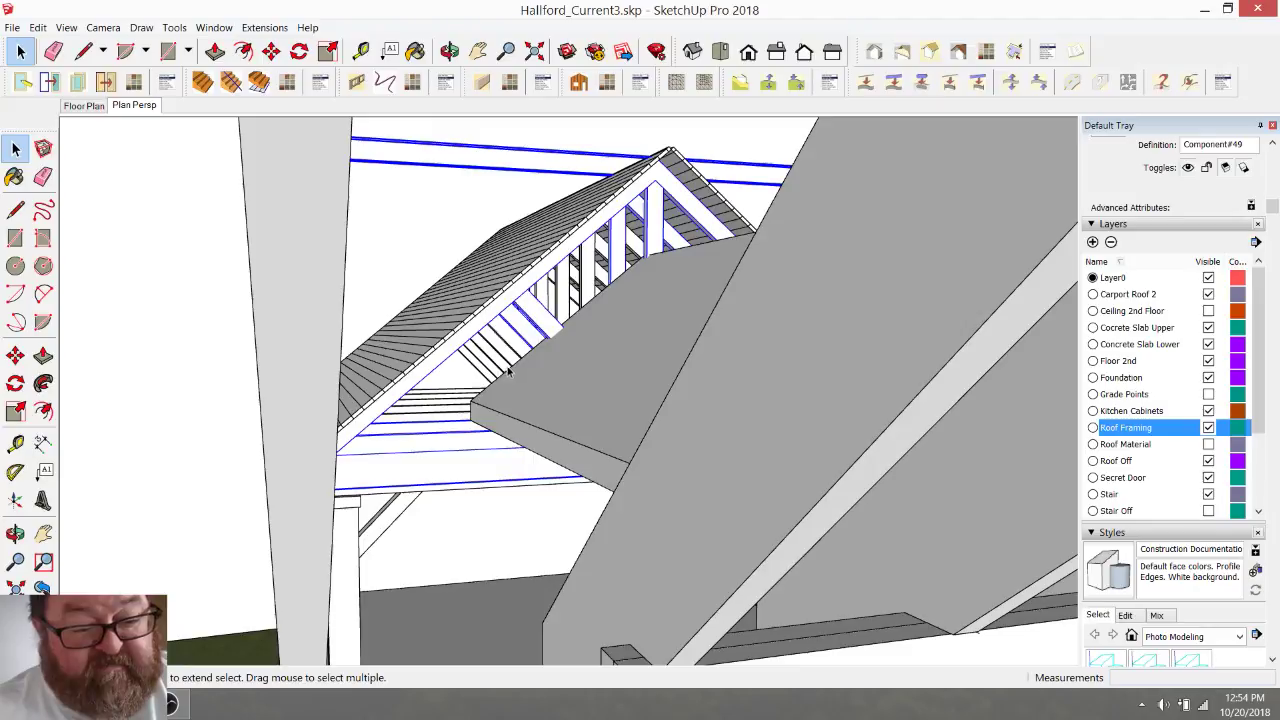
- Select the first five timber trusses of the carport together, starting from the gable end nearest the connecting roof
{"action": "scroll", "coordinate": [565, 358], "scroll_direction": "up", "scroll_amount": 3}
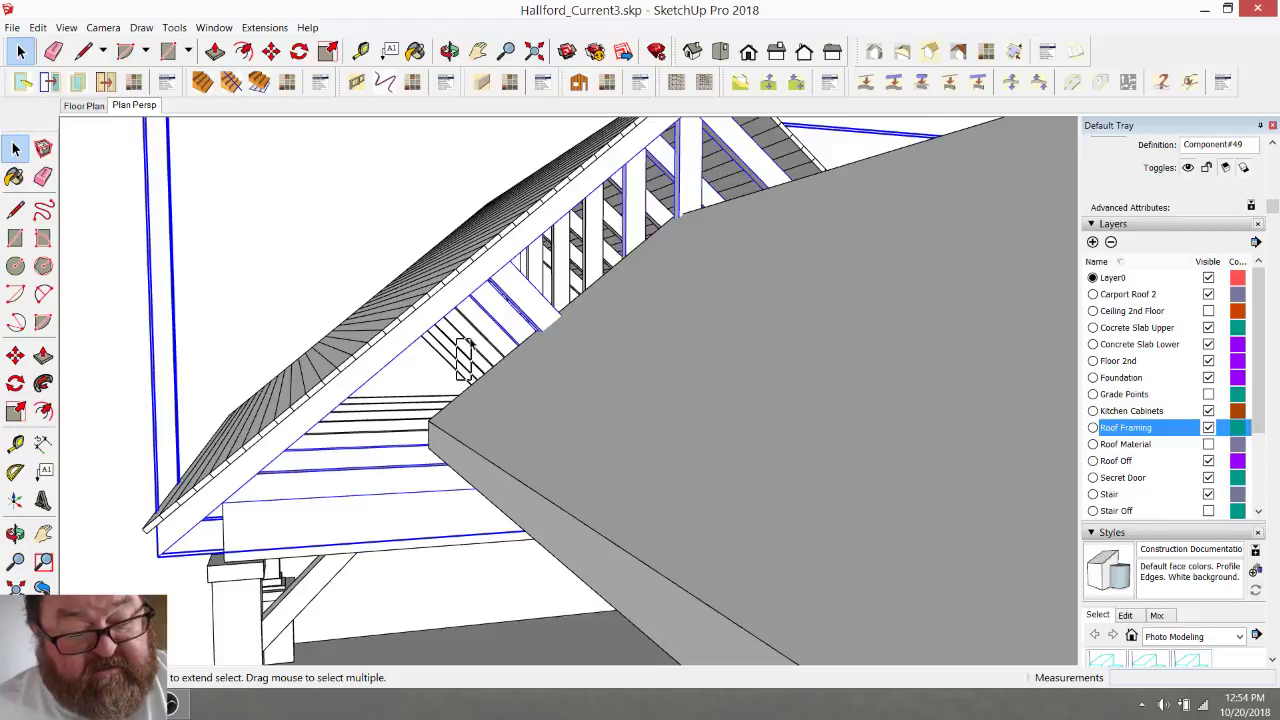
{"action": "left_click", "coordinate": [465, 340]}
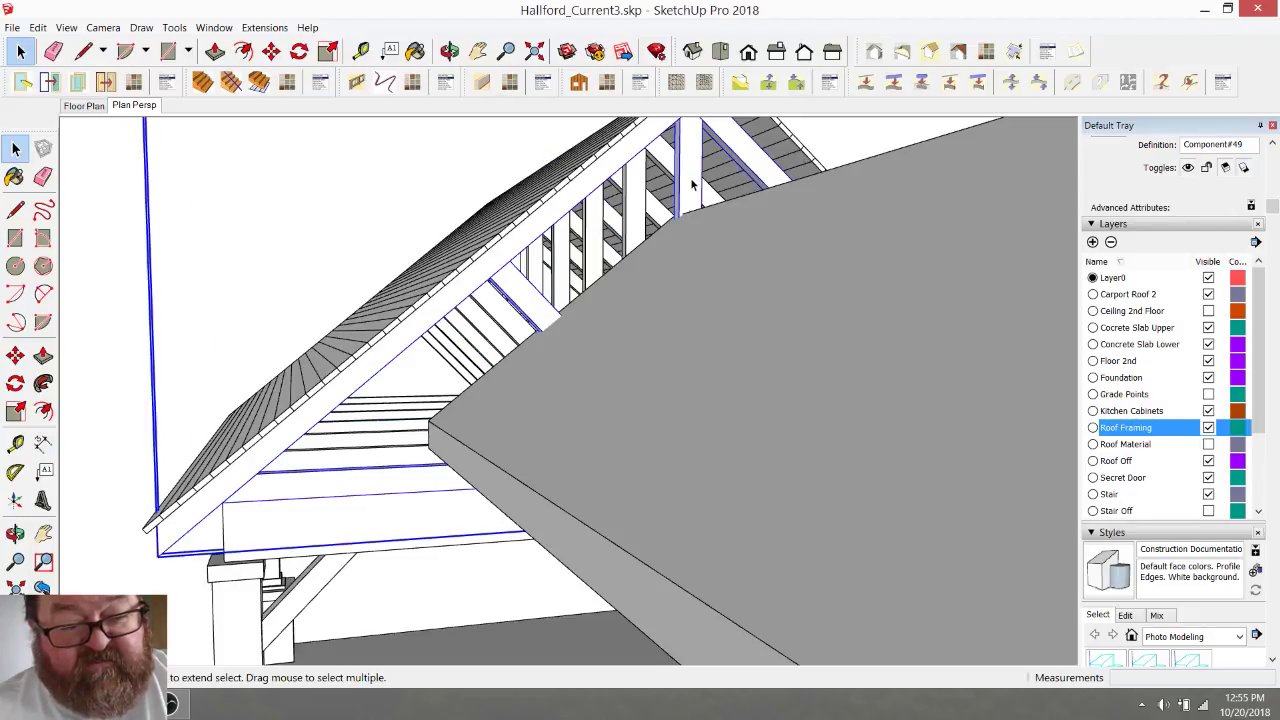
{"action": "left_click", "coordinate": [638, 210], "text": "shift"}
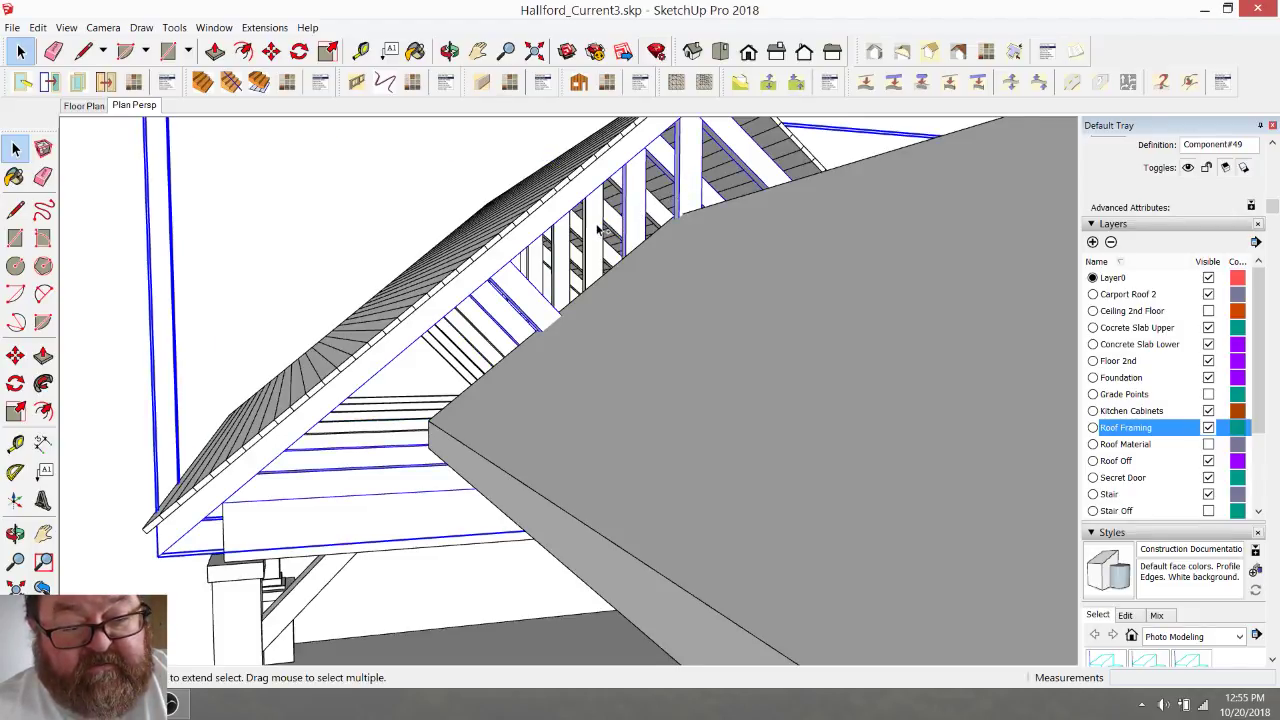
{"action": "left_click", "coordinate": [598, 230], "text": "shift"}
{"action": "left_click", "coordinate": [556, 256], "text": "shift"}
{"action": "left_click", "coordinate": [538, 265], "text": "shift"}
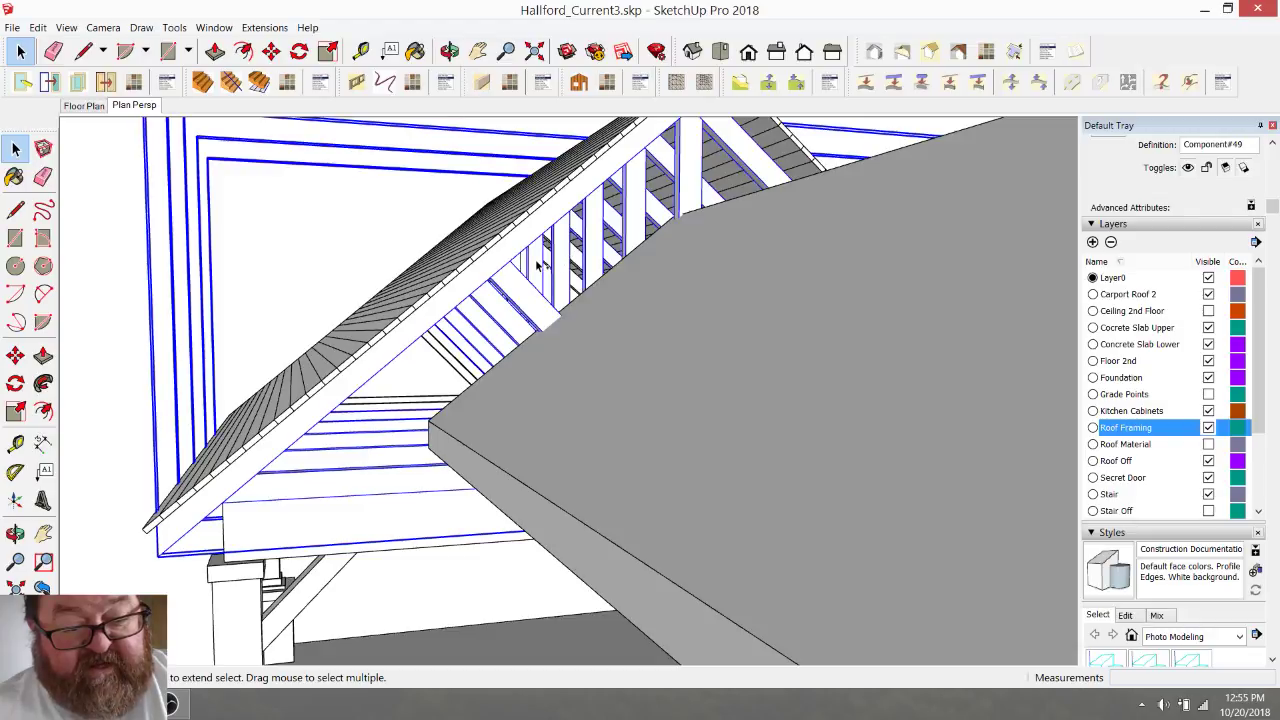
- Add the remaining two trusses at the far end to the selection and make all the carport trusses one group
{"action": "left_click", "coordinate": [449, 51]}
{"action": "left_click_drag", "start_coordinate": [420, 171], "coordinate": [369, 329]}
{"action": "key", "text": "space"}
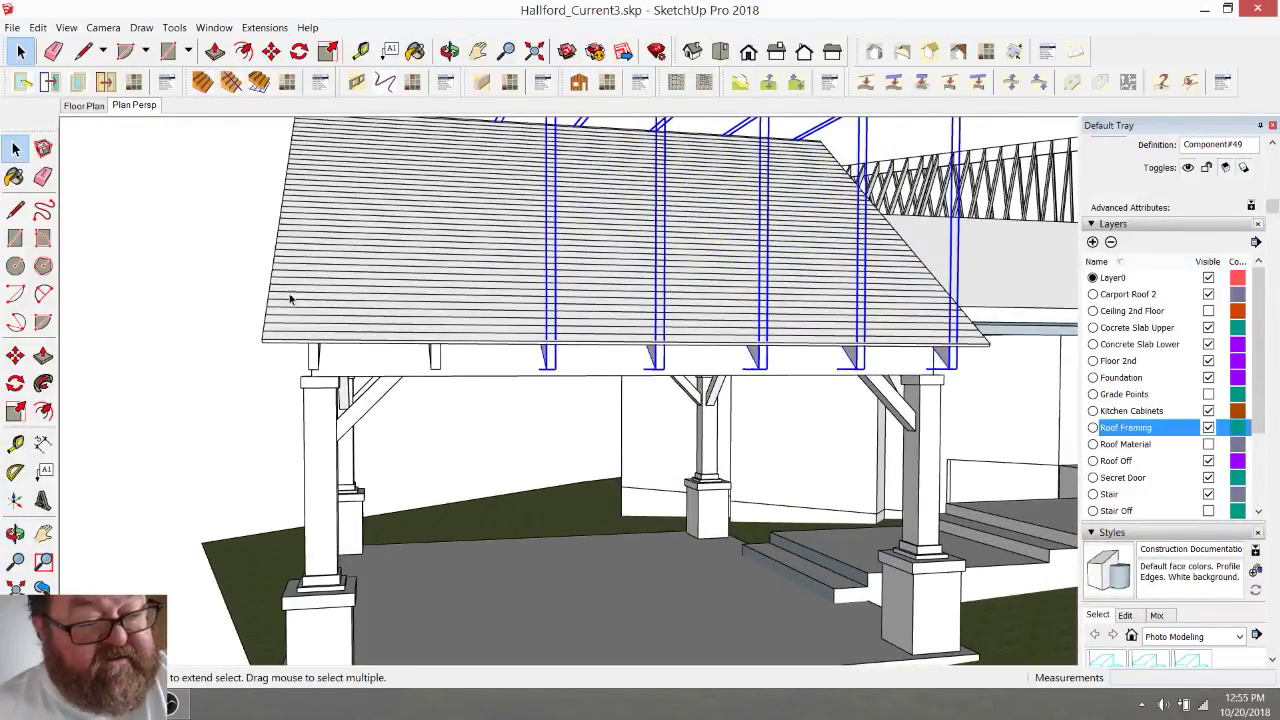
{"action": "left_click", "coordinate": [436, 362], "text": "ctrl"}
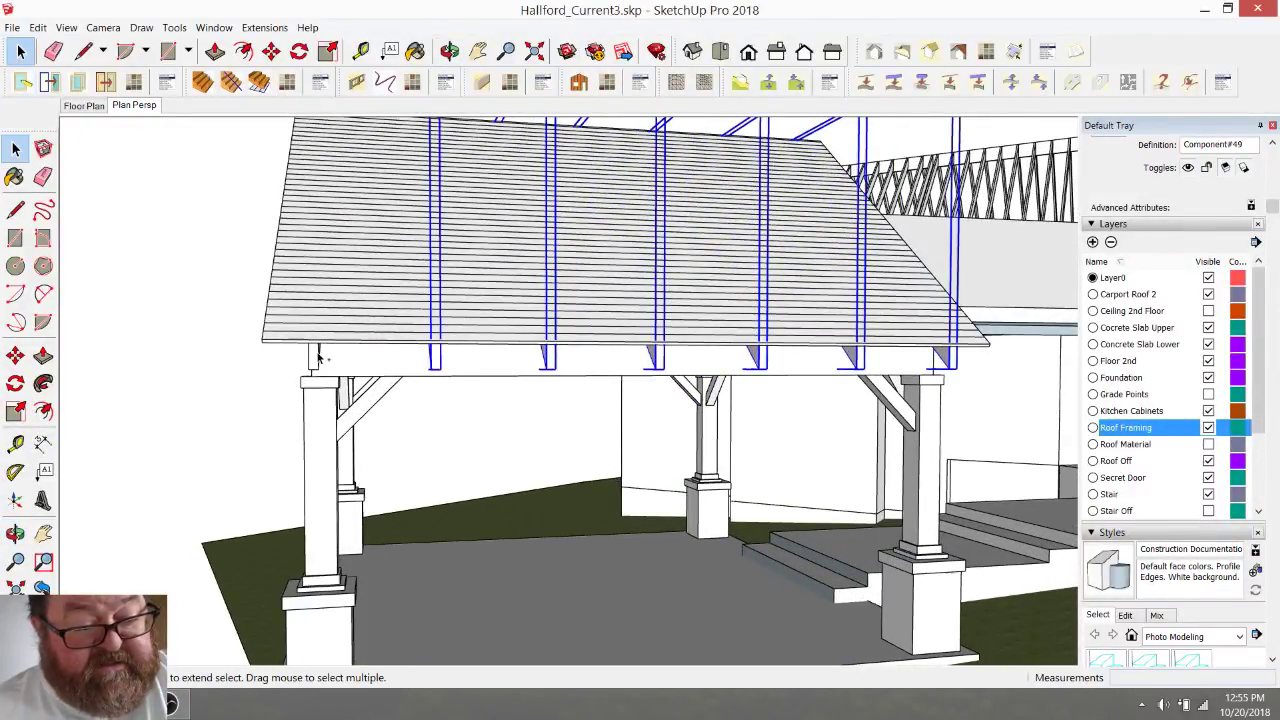
{"action": "left_click", "coordinate": [316, 357], "text": "ctrl"}
{"action": "right_click", "coordinate": [435, 362]}
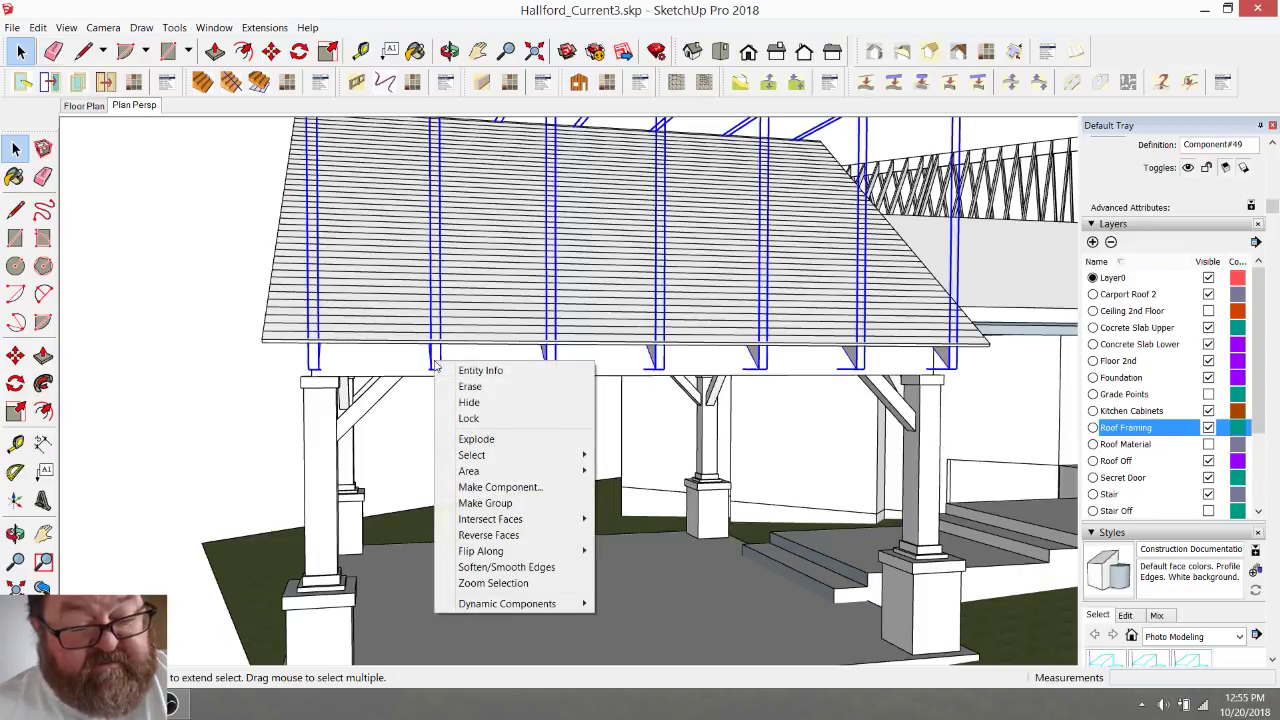
{"action": "left_click", "coordinate": [468, 503]}
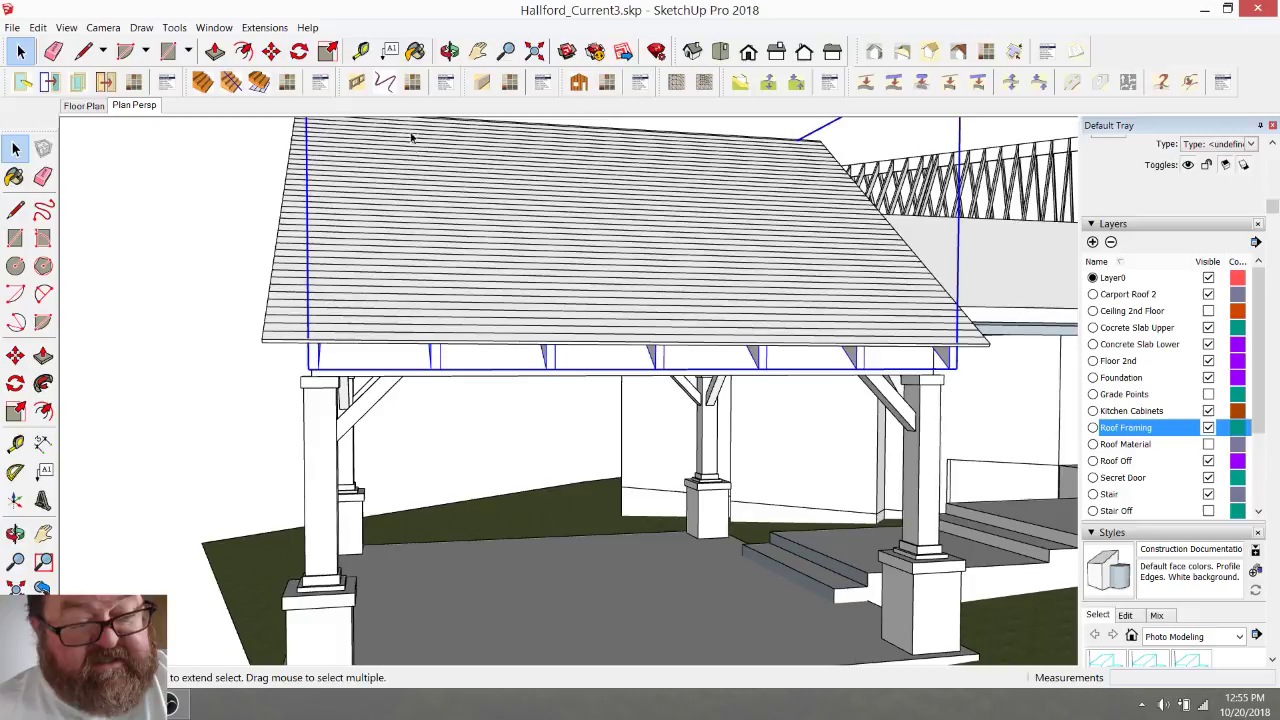
- Select the roof-board group and the truss group together and cut them from the model
{"action": "left_click", "coordinate": [449, 51]}
{"action": "left_click_drag", "start_coordinate": [545, 280], "coordinate": [658, 355]}
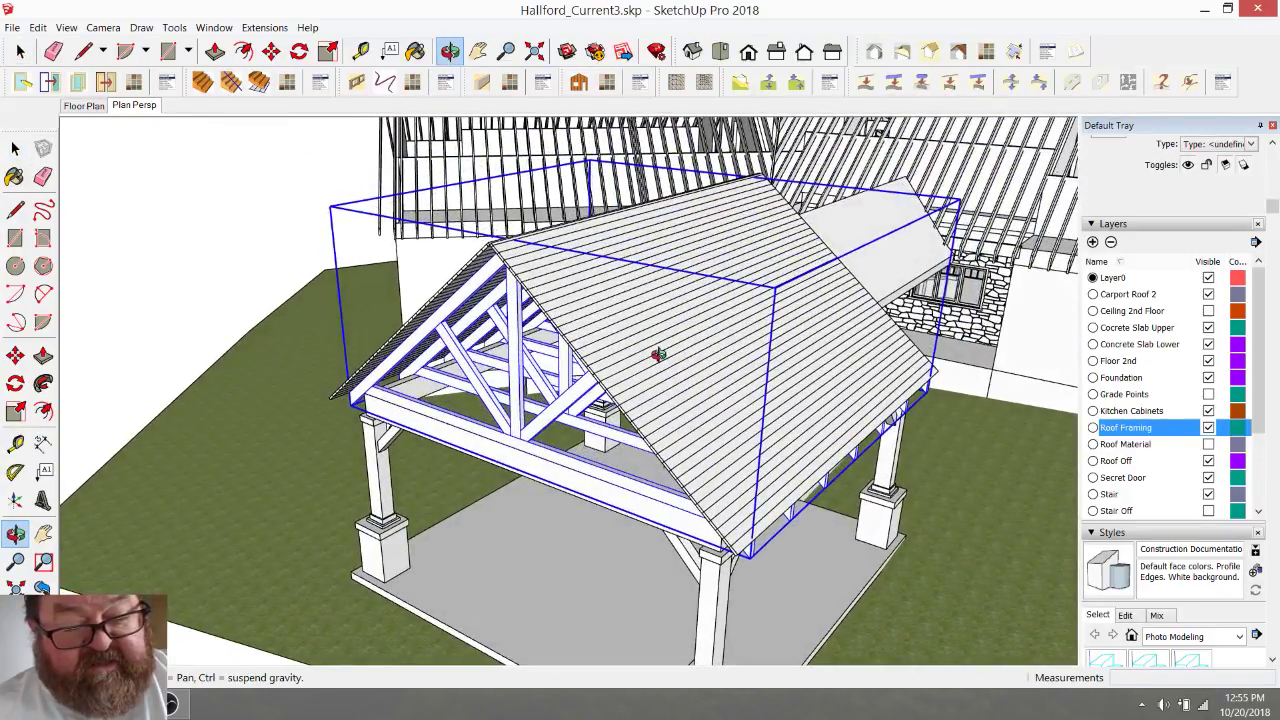
{"action": "left_click", "coordinate": [20, 51]}
{"action": "left_click", "coordinate": [200, 171]}
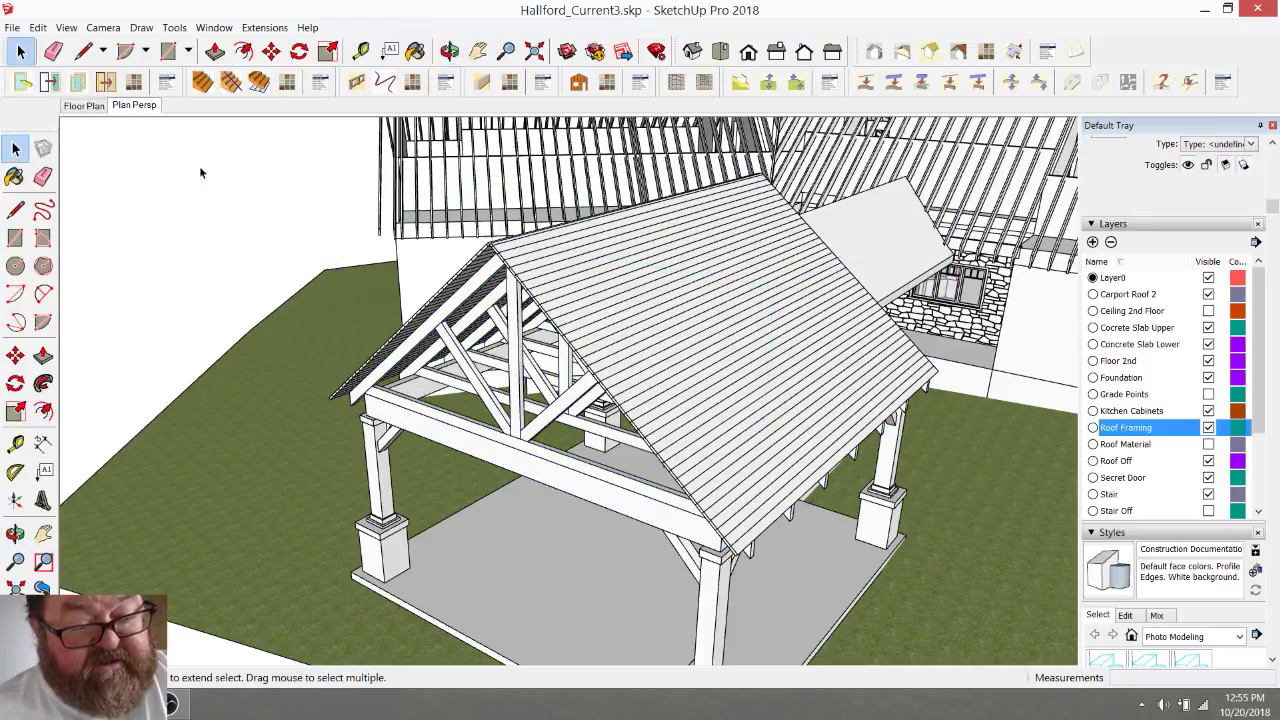
{"action": "left_click", "coordinate": [577, 310]}
{"action": "left_click", "coordinate": [520, 354], "text": "shift"}
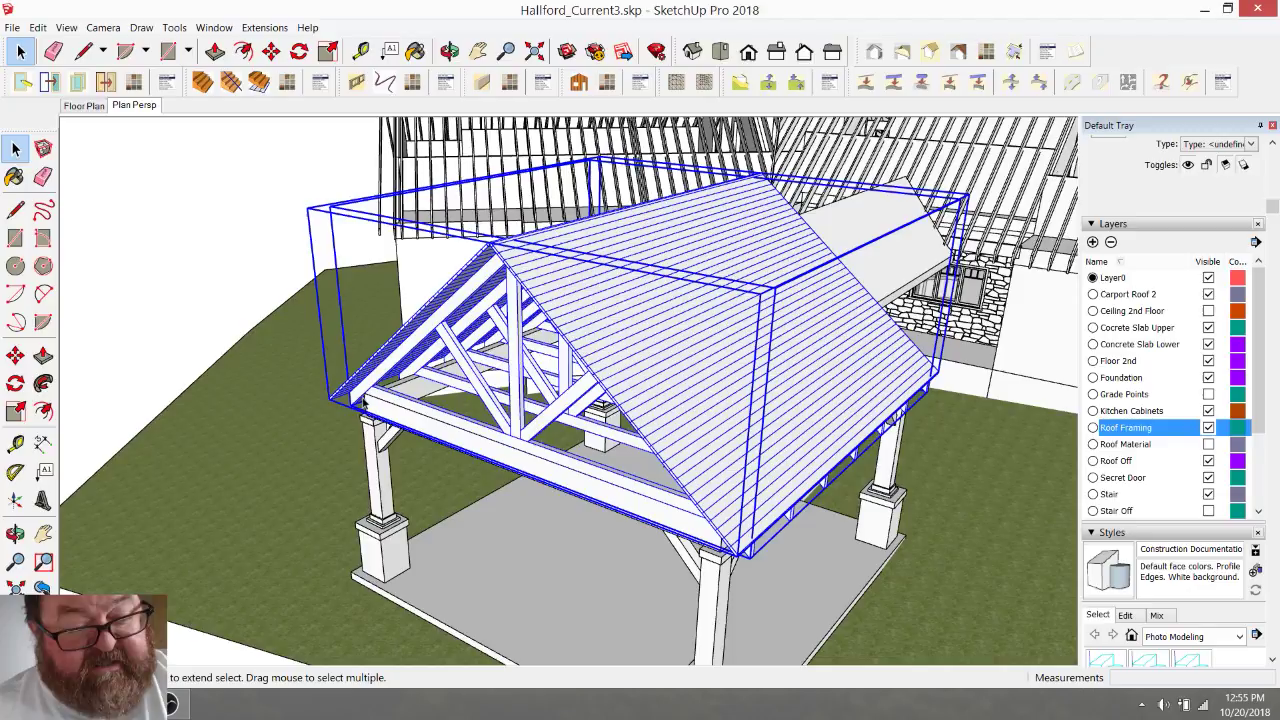
{"action": "left_click", "coordinate": [38, 27]}
{"action": "left_click", "coordinate": [45, 82]}
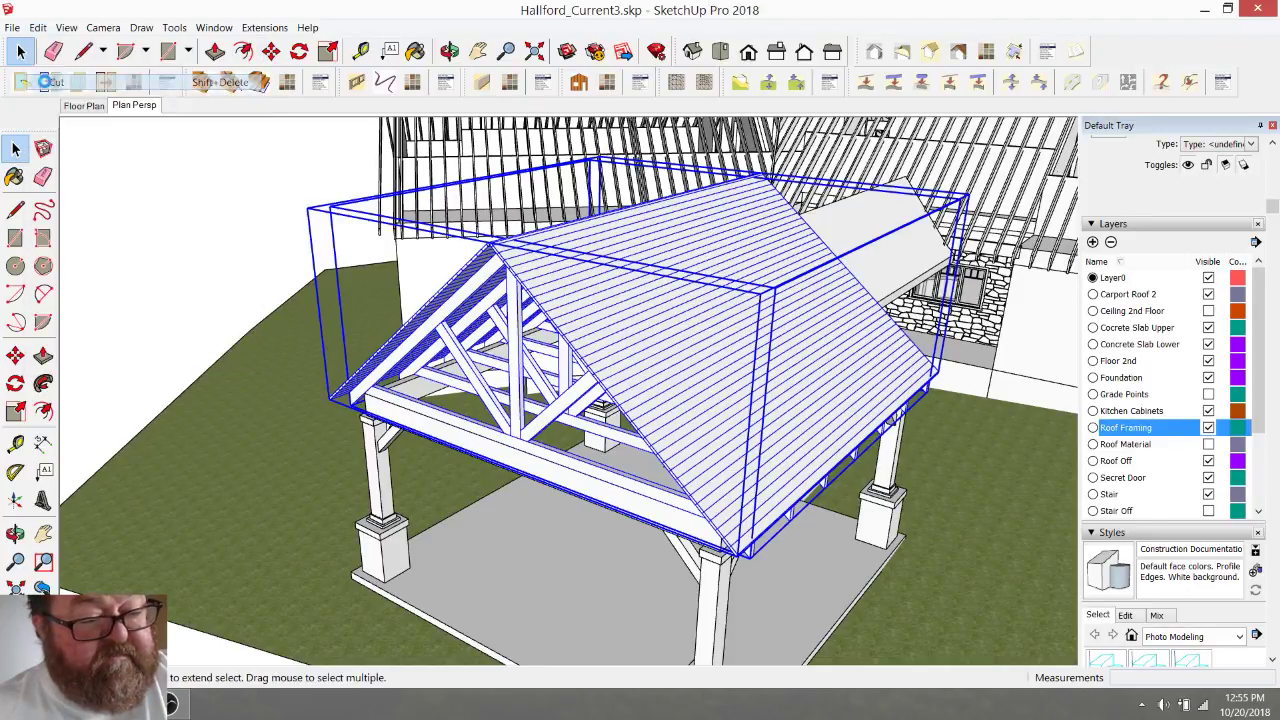
- Open the carport group with the posts and beams, paste the cut roof groups in place inside it, and leave the group
{"action": "left_click", "coordinate": [406, 426]}
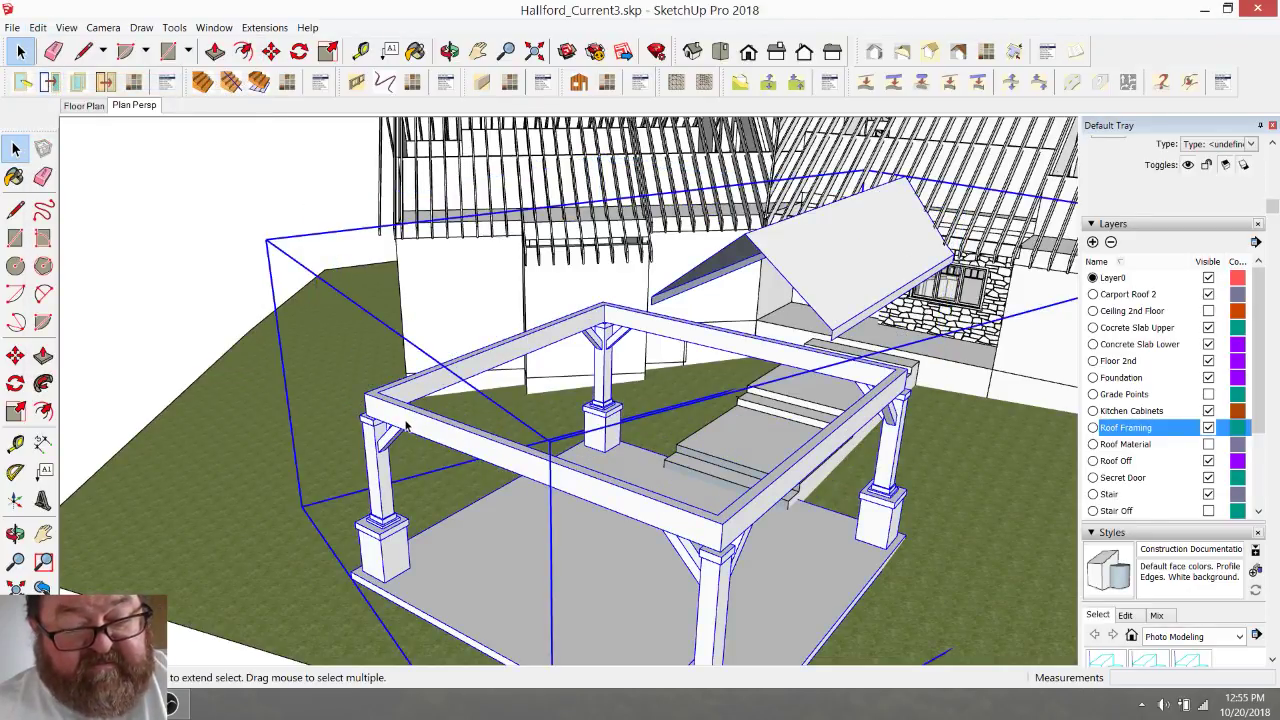
{"action": "middle_click_drag", "start_coordinate": [406, 426], "coordinate": [394, 370]}
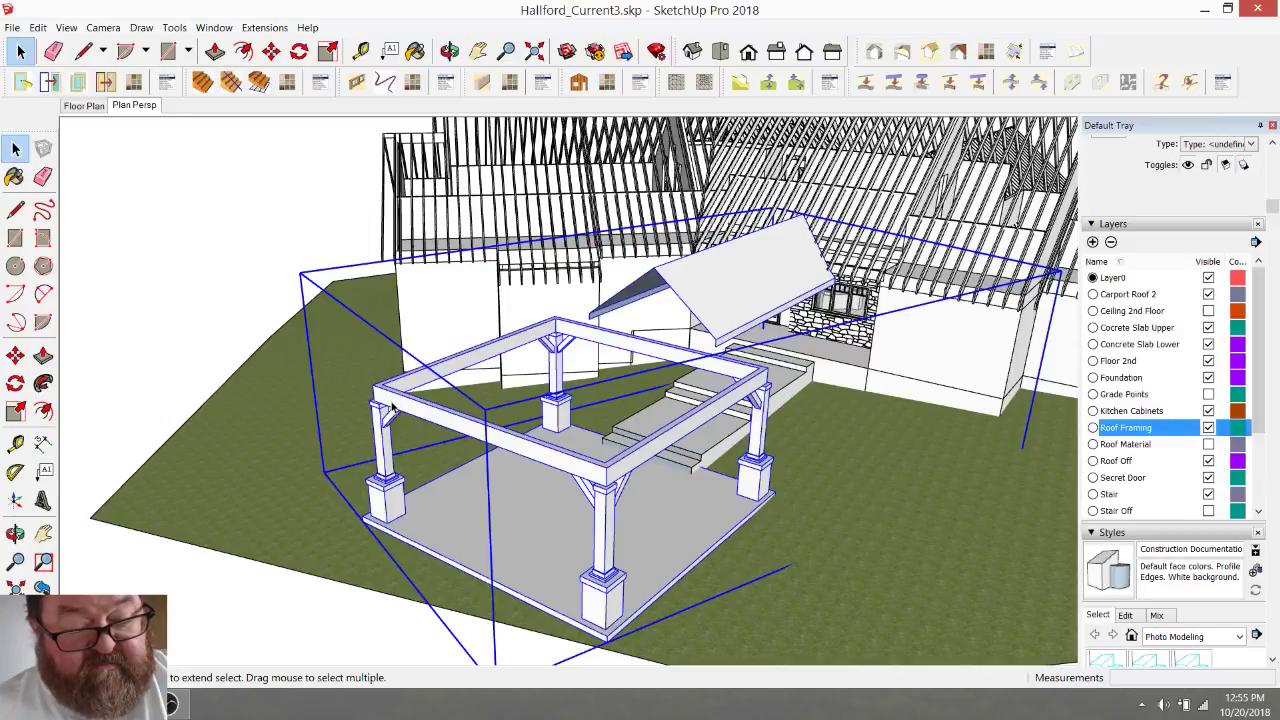
{"action": "double_click", "coordinate": [392, 405]}
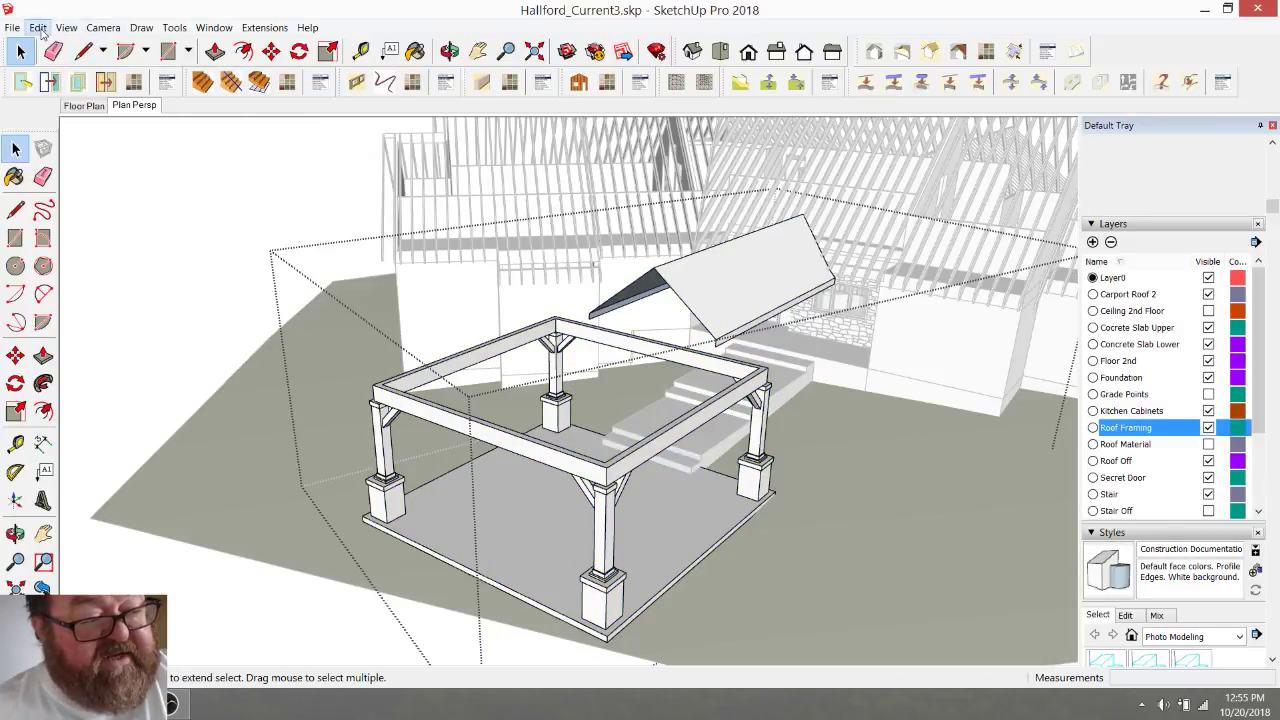
{"action": "left_click", "coordinate": [38, 27]}
{"action": "left_click", "coordinate": [80, 133]}
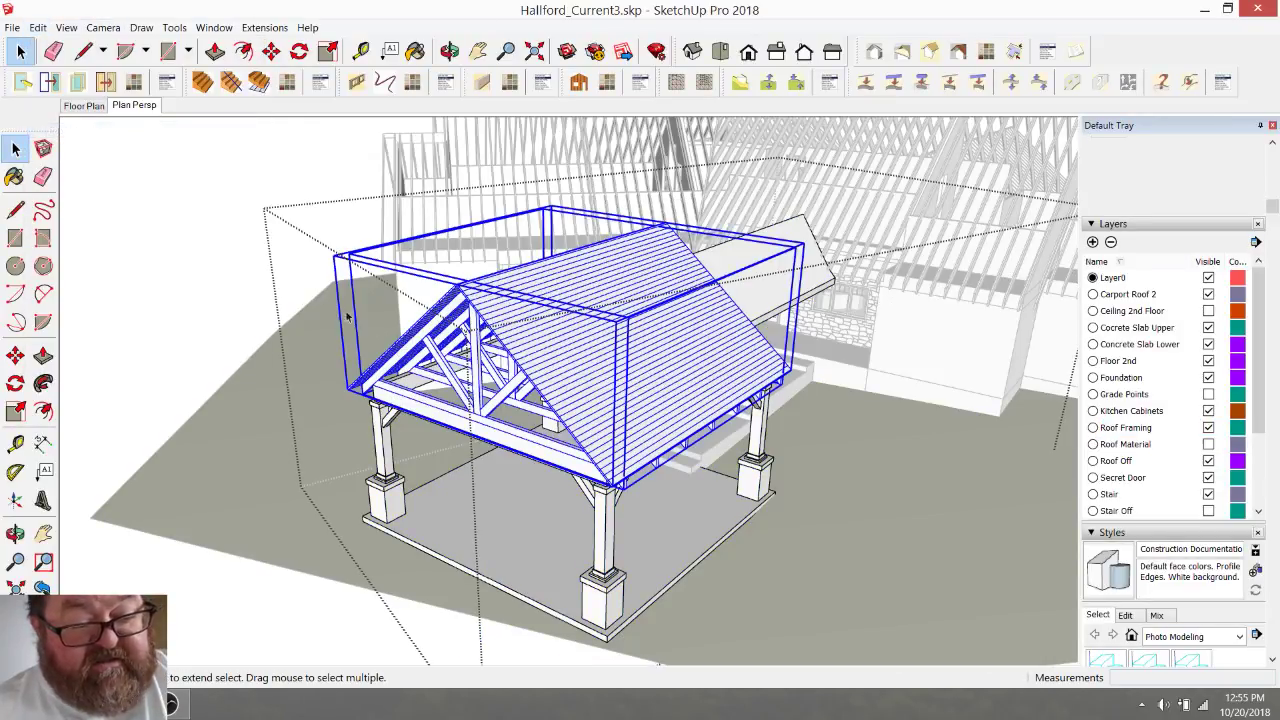
{"action": "left_click", "coordinate": [244, 284]}
- Check the roof boards, trusses and corner post inside the carport group as separate objects, then close the group
{"action": "left_click", "coordinate": [446, 416]}
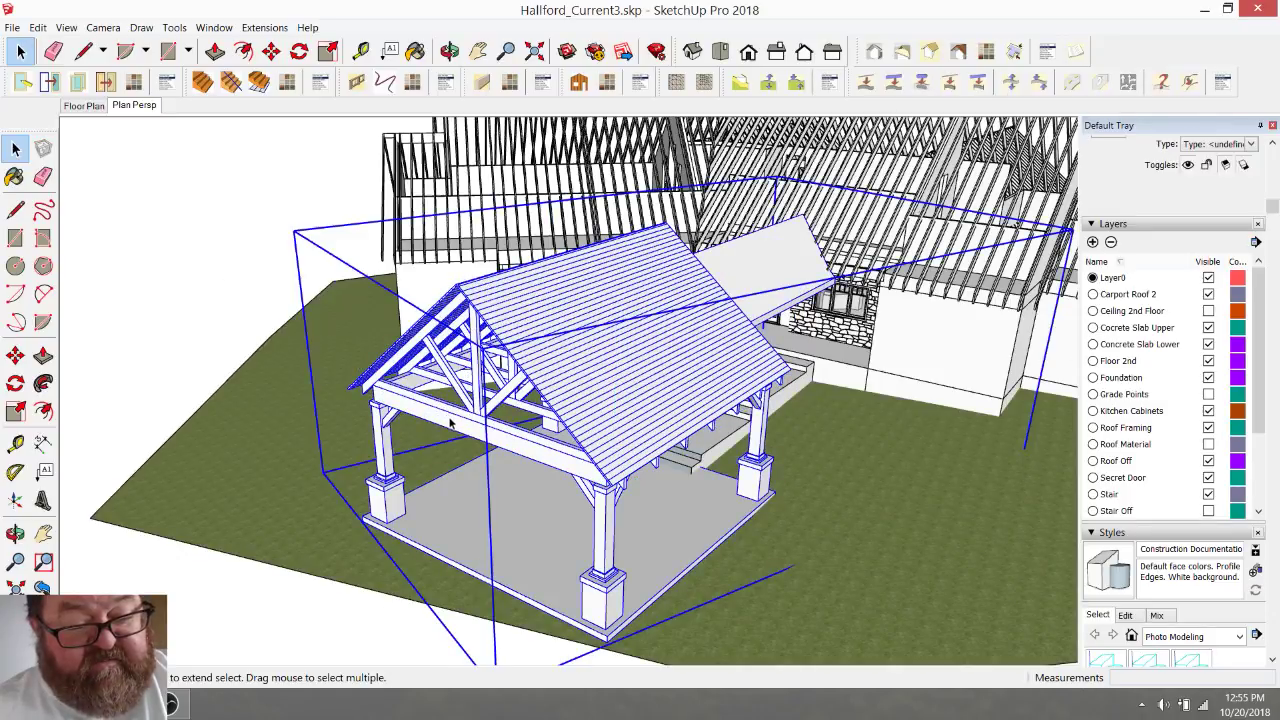
{"action": "double_click", "coordinate": [450, 425]}
{"action": "left_click", "coordinate": [536, 362]}
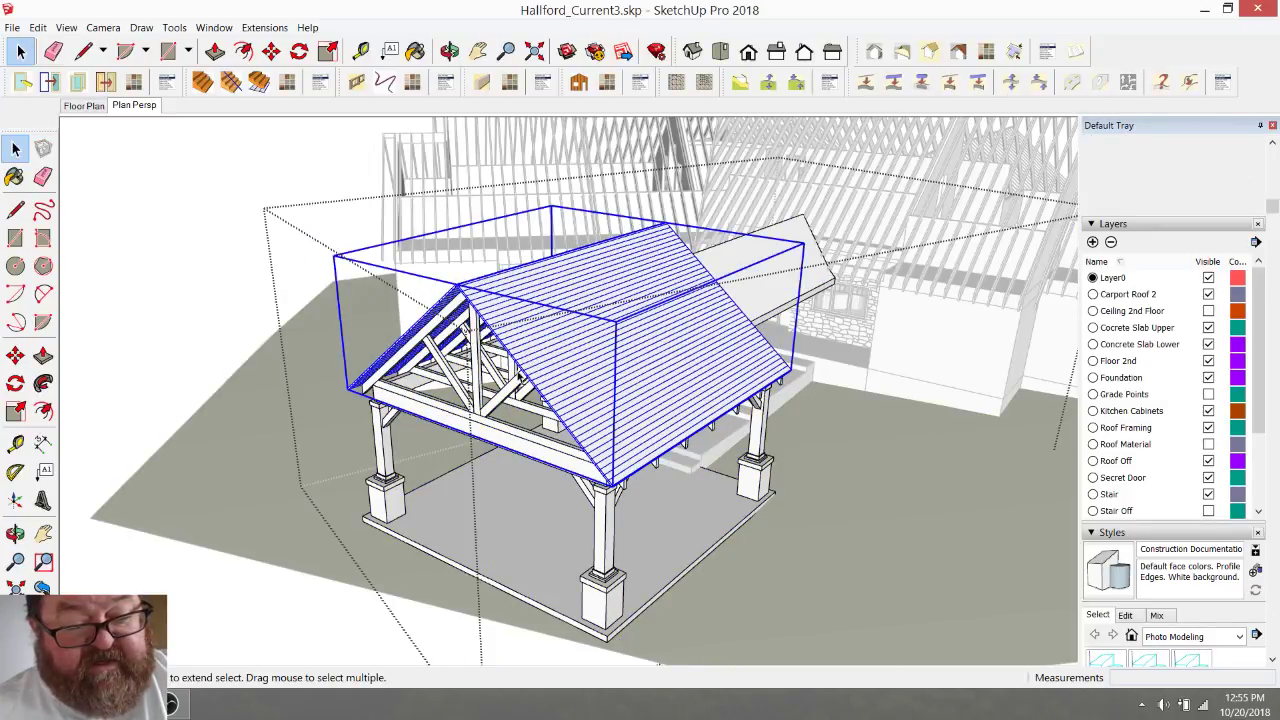
{"action": "left_click", "coordinate": [471, 409]}
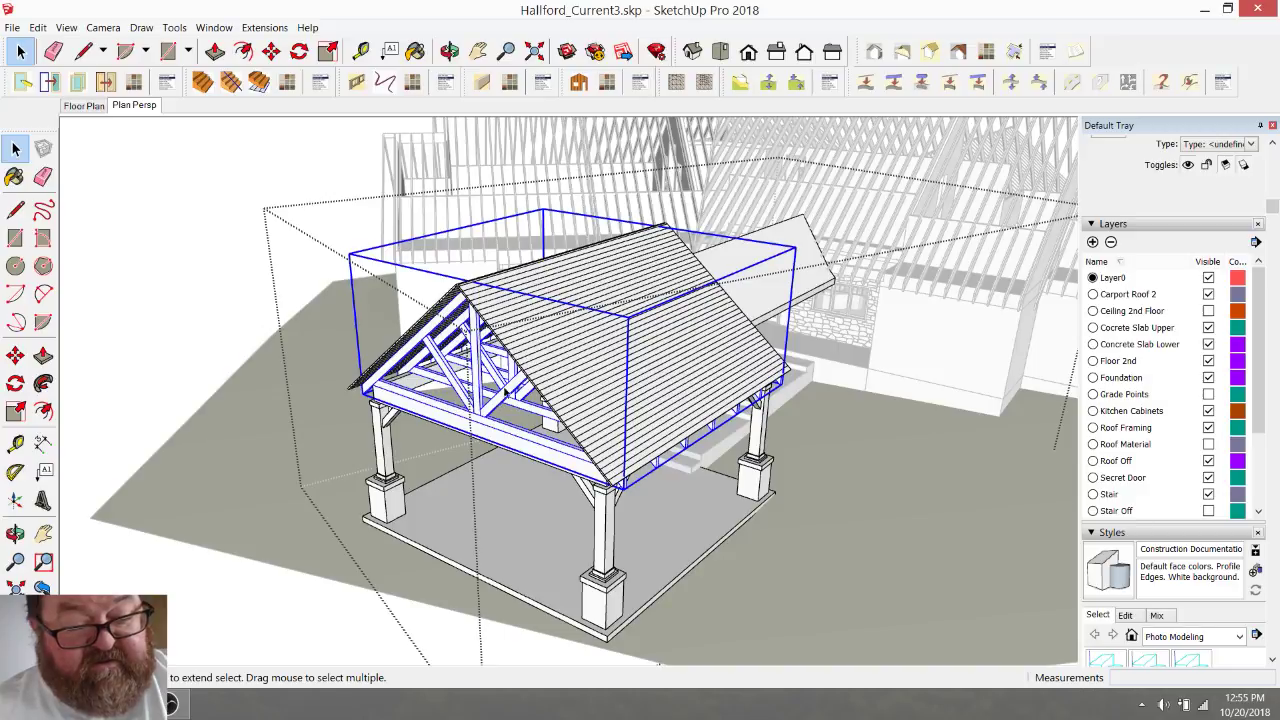
{"action": "left_click", "coordinate": [547, 324]}
{"action": "left_click", "coordinate": [379, 459]}
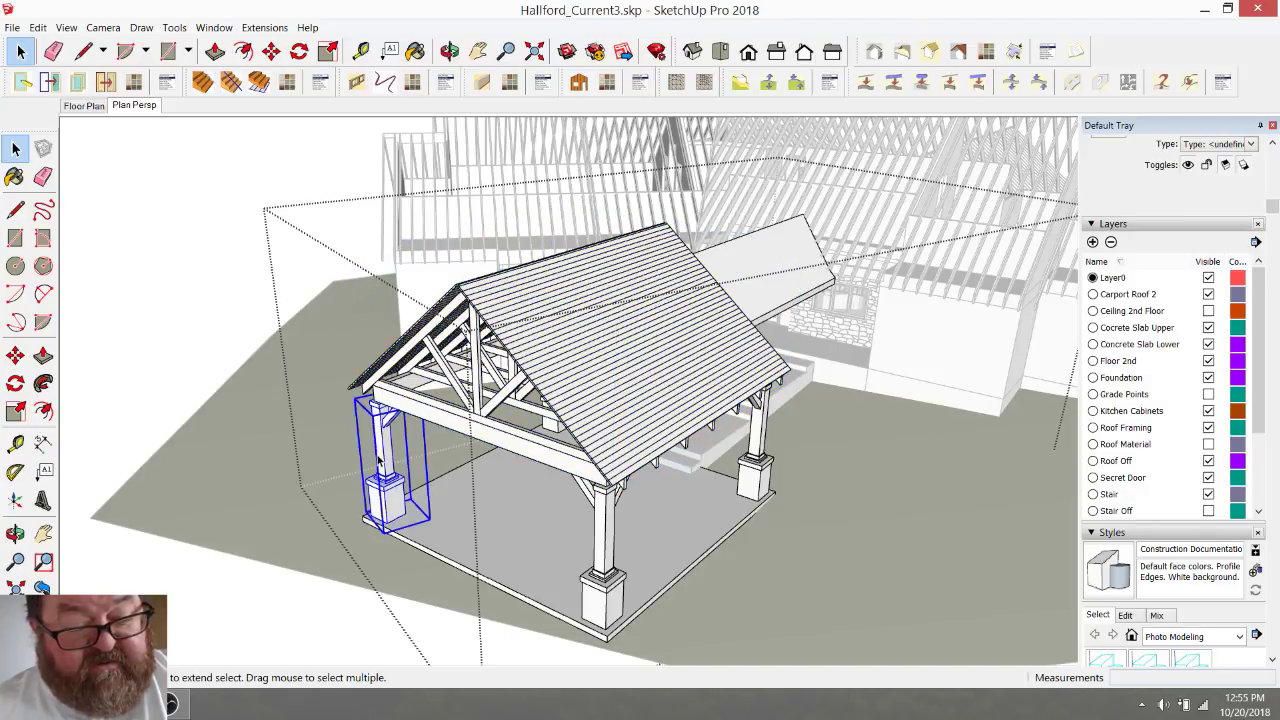
{"action": "left_click", "coordinate": [448, 425]}
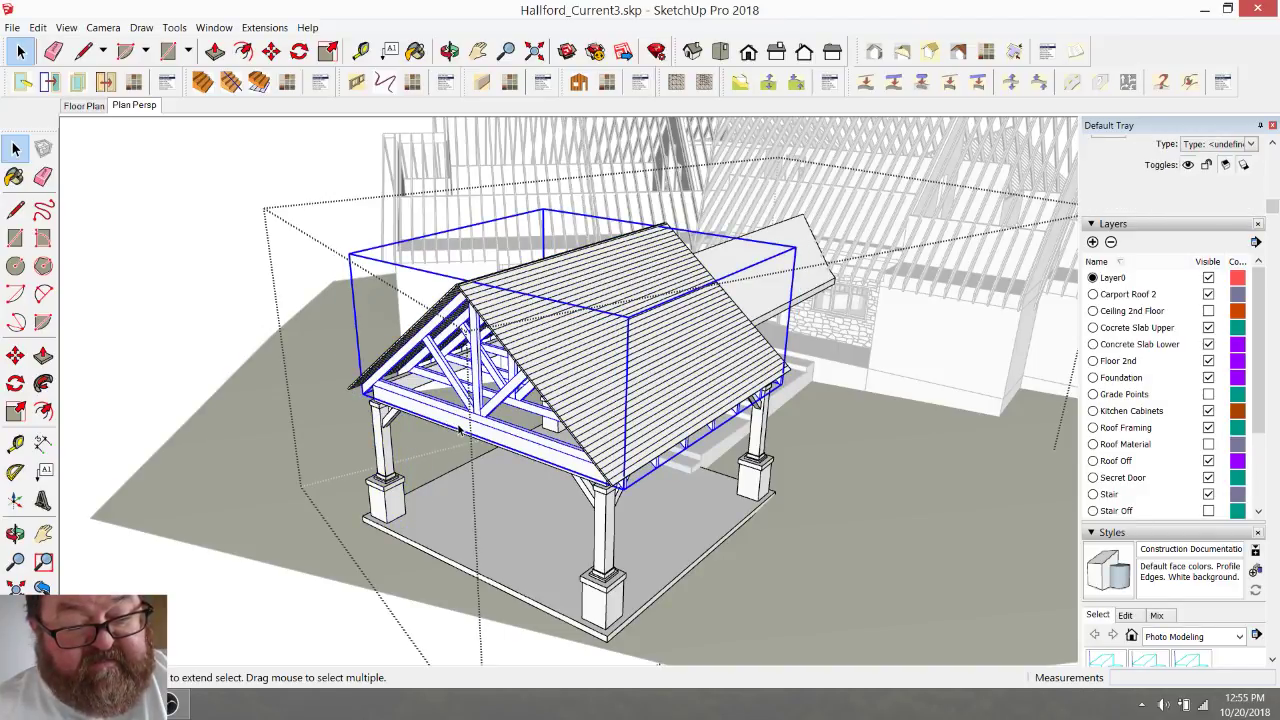
{"action": "left_click", "coordinate": [459, 428]}
{"action": "left_click", "coordinate": [241, 219]}
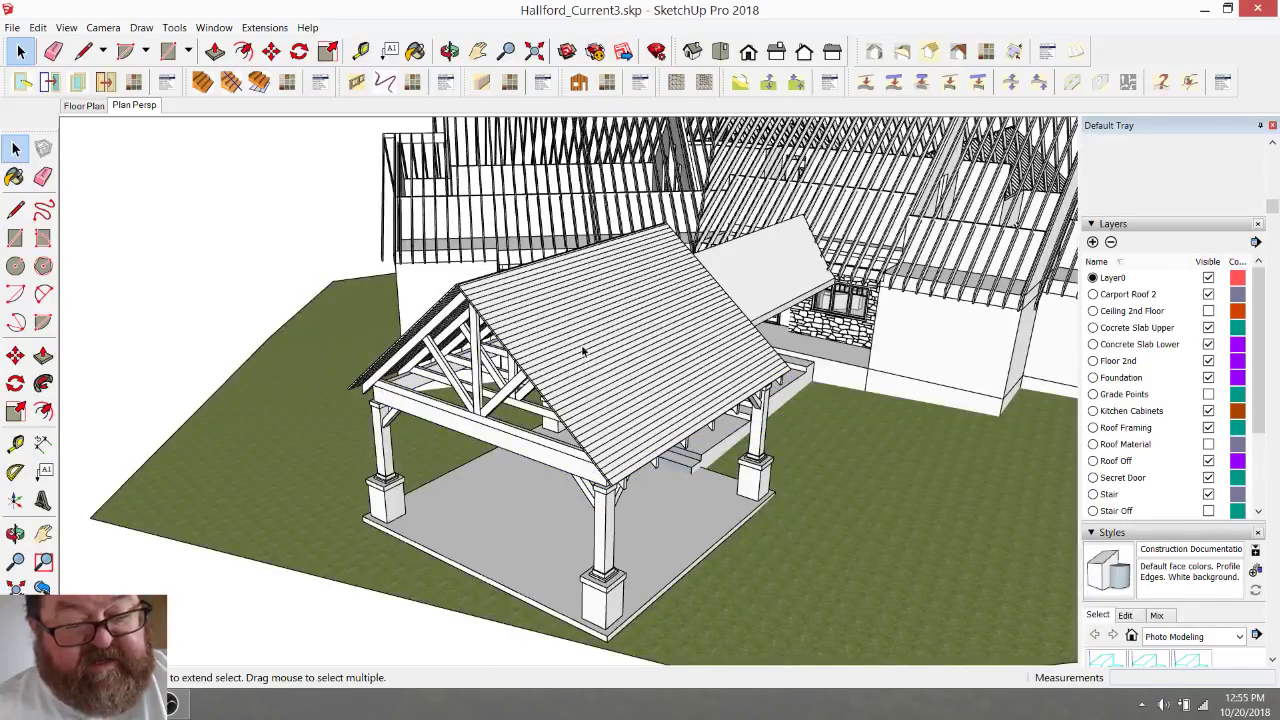
- Select the whole carport group and add a new layer named Carport
{"action": "left_click", "coordinate": [415, 52]}
{"action": "left_click", "coordinate": [449, 51]}
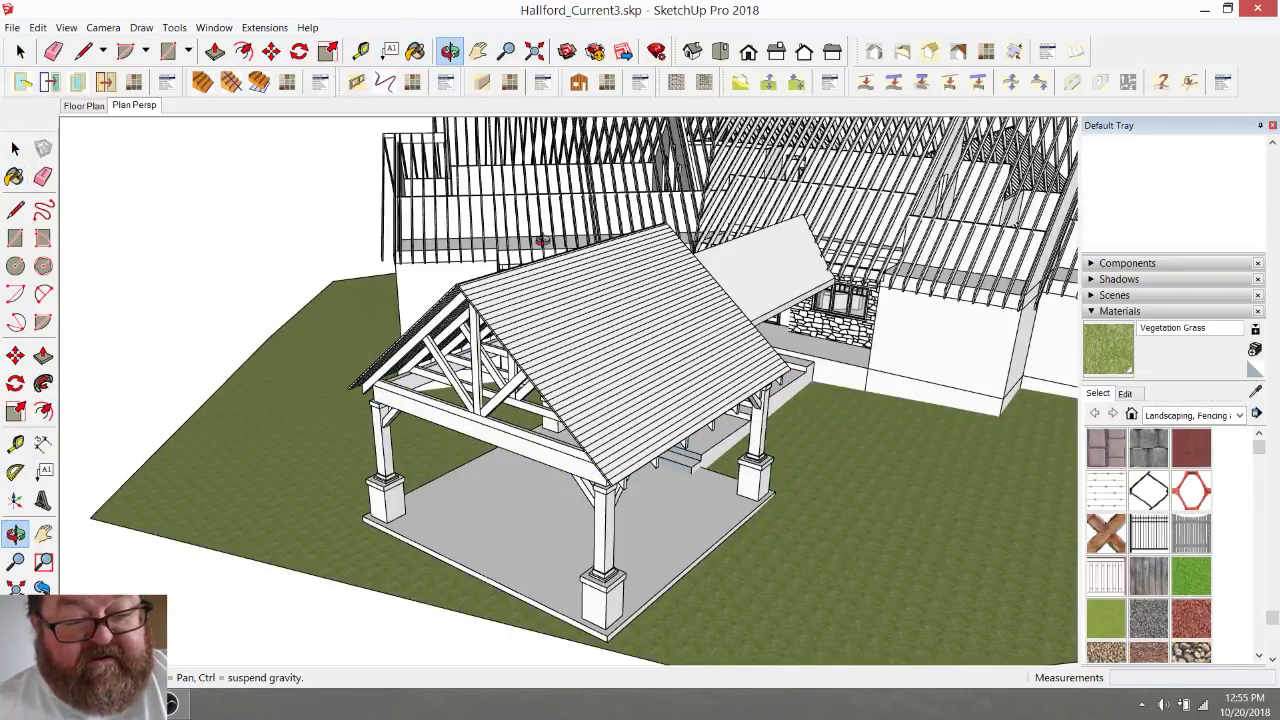
{"action": "left_click_drag", "start_coordinate": [640, 380], "coordinate": [588, 348]}
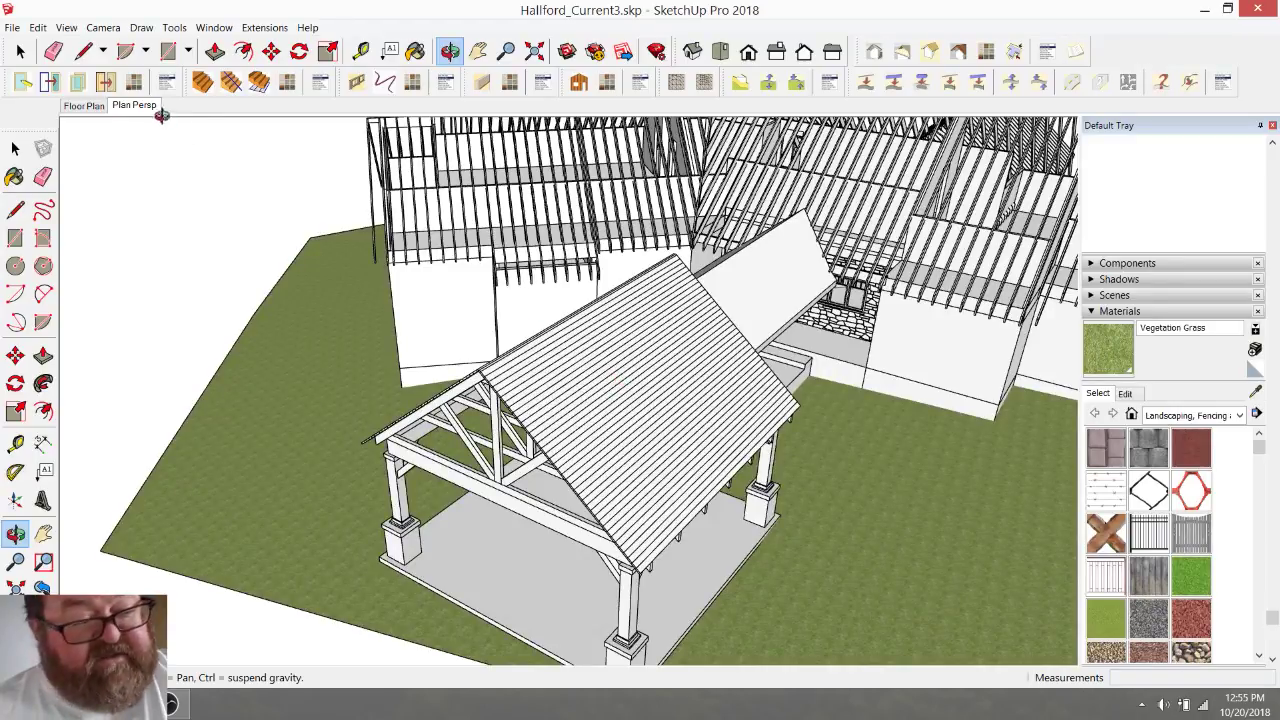
{"action": "left_click", "coordinate": [20, 51]}
{"action": "left_click", "coordinate": [550, 362]}
{"action": "middle_click_drag", "start_coordinate": [550, 362], "coordinate": [915, 250]}
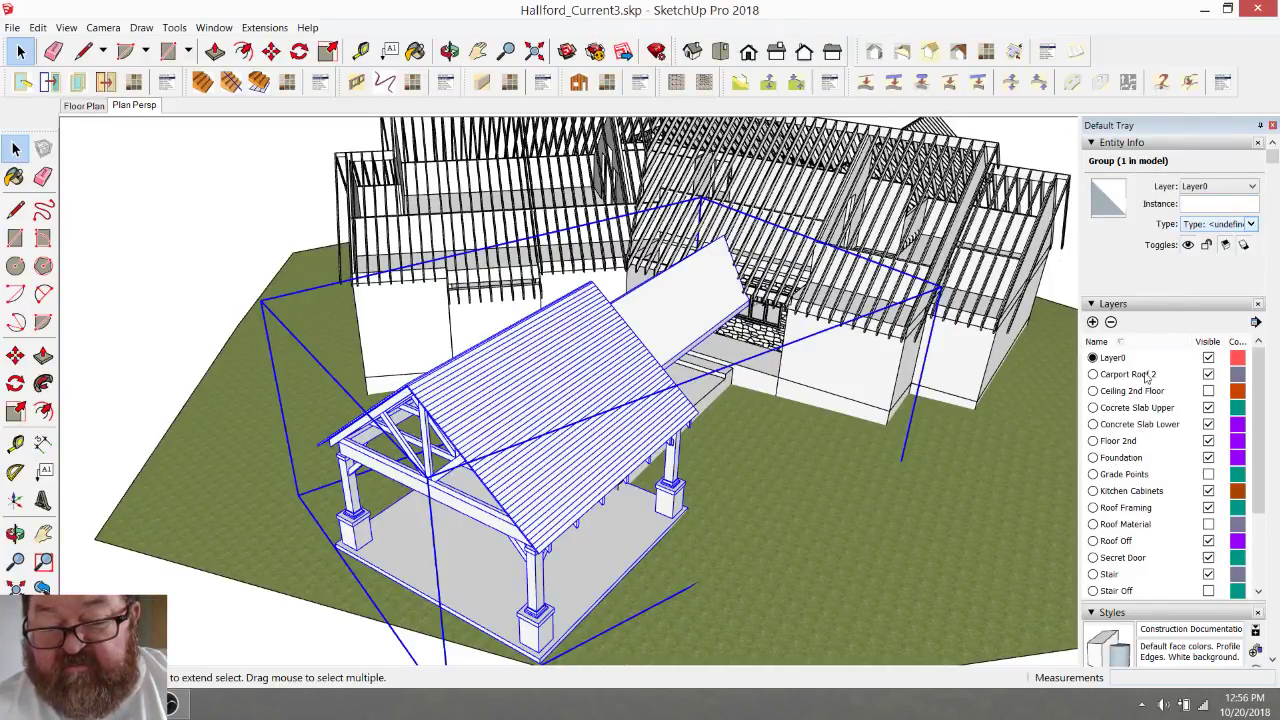
{"action": "left_click", "coordinate": [1093, 322]}
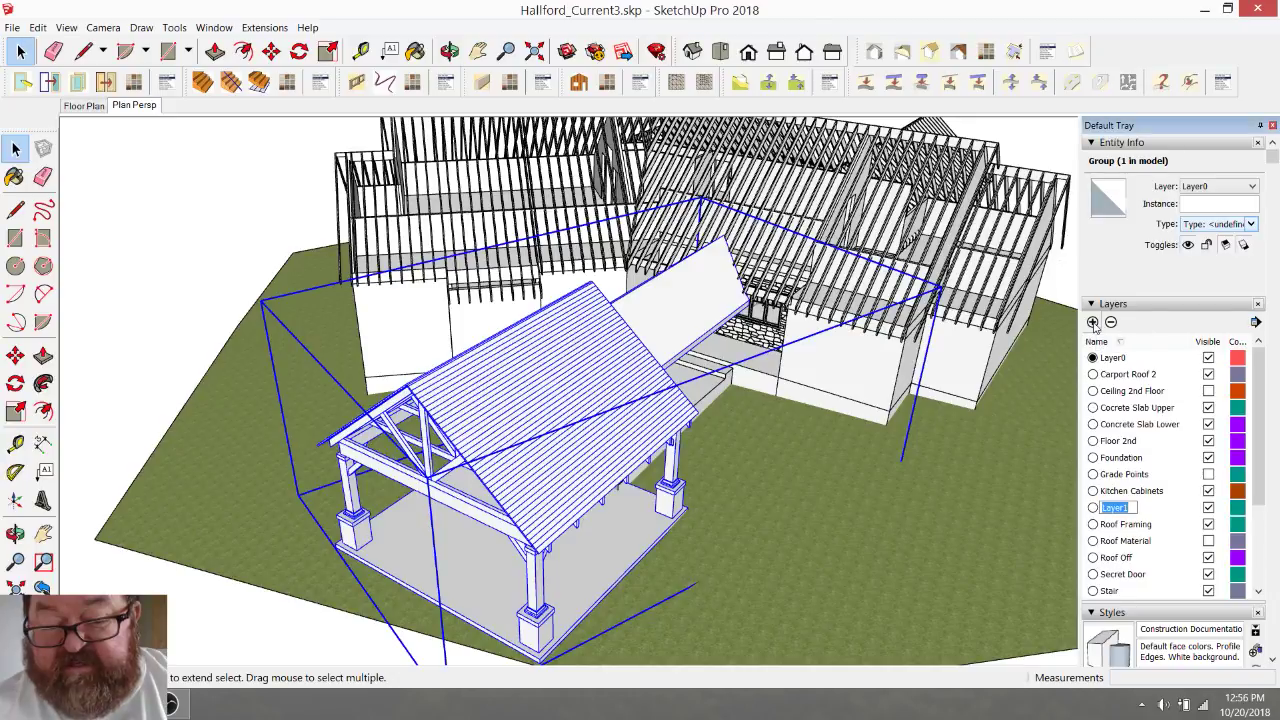
{"action": "type", "text": "Carport"}
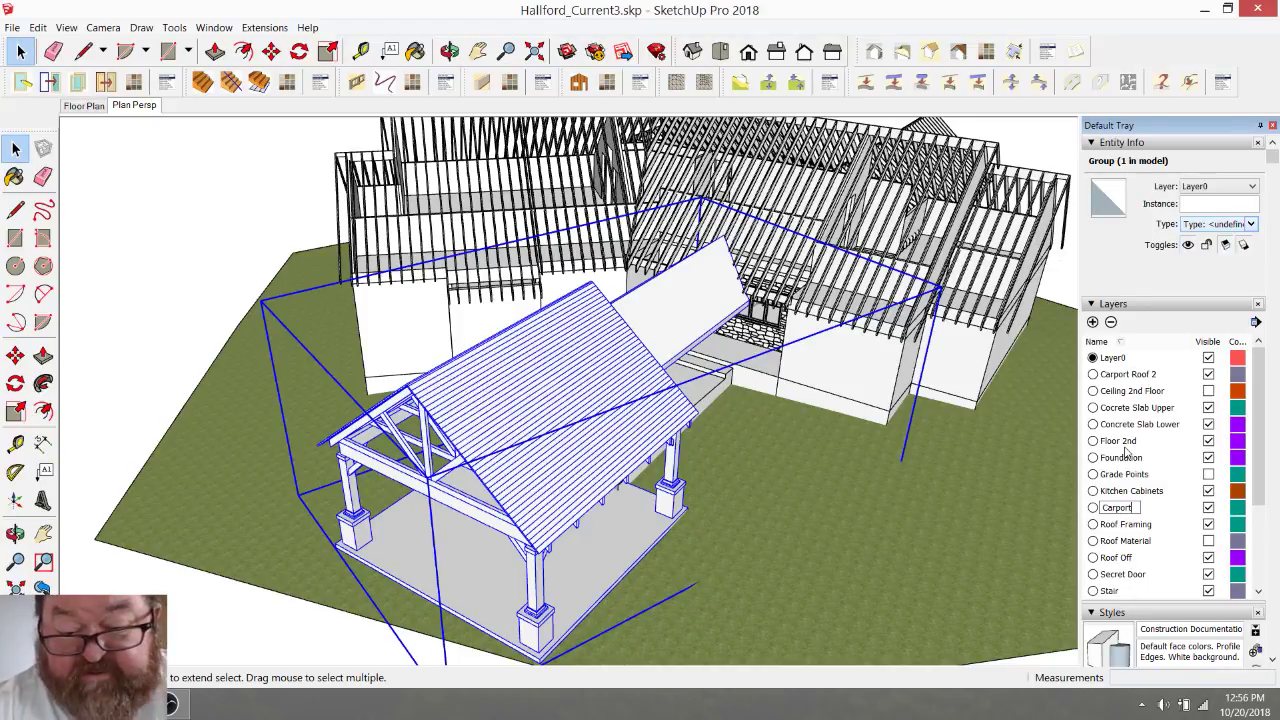
{"action": "key", "text": "Return"}
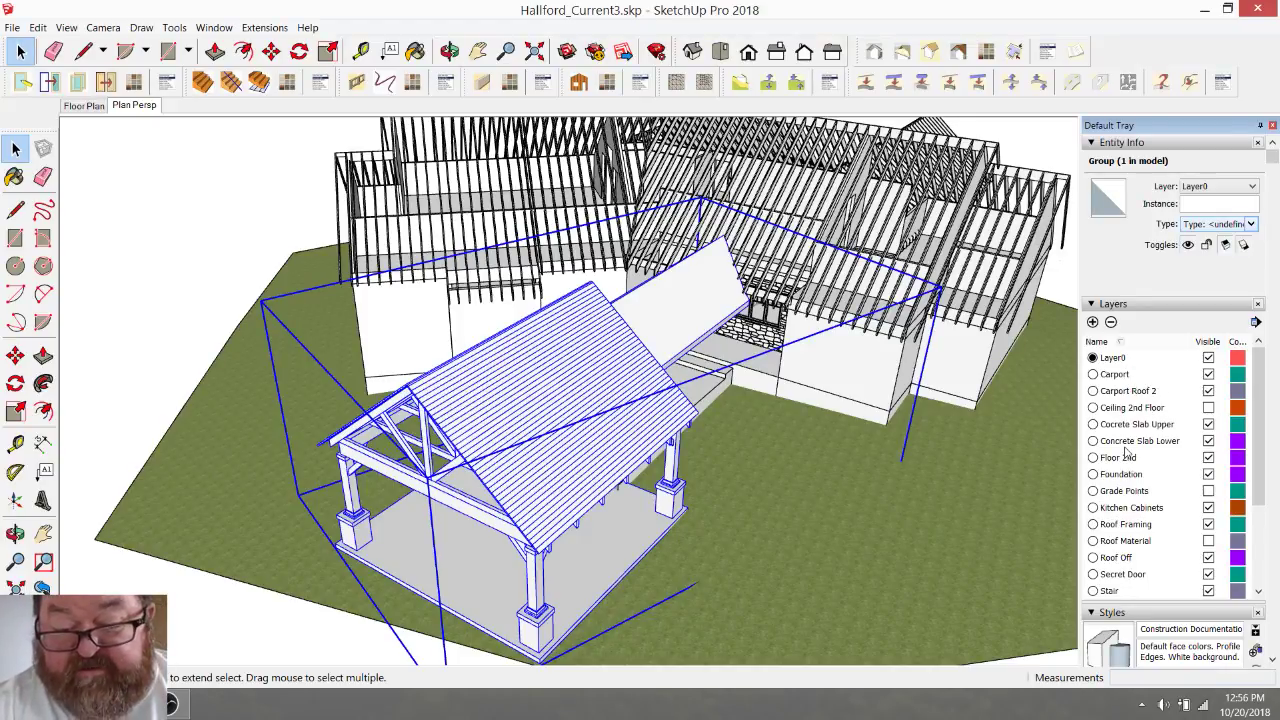
- Delete the Carport Roof 2 layer and assign the selected carport group to the Carport layer
{"action": "left_click", "coordinate": [1209, 391]}
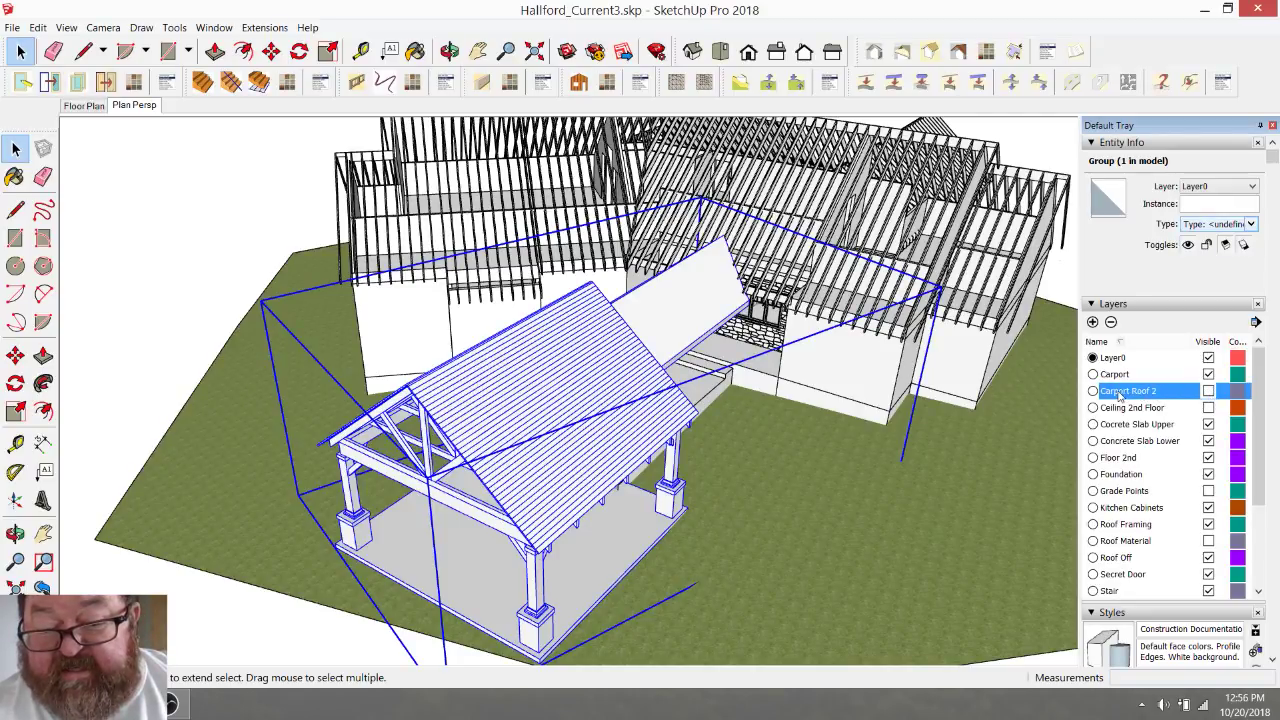
{"action": "left_click", "coordinate": [1111, 322]}
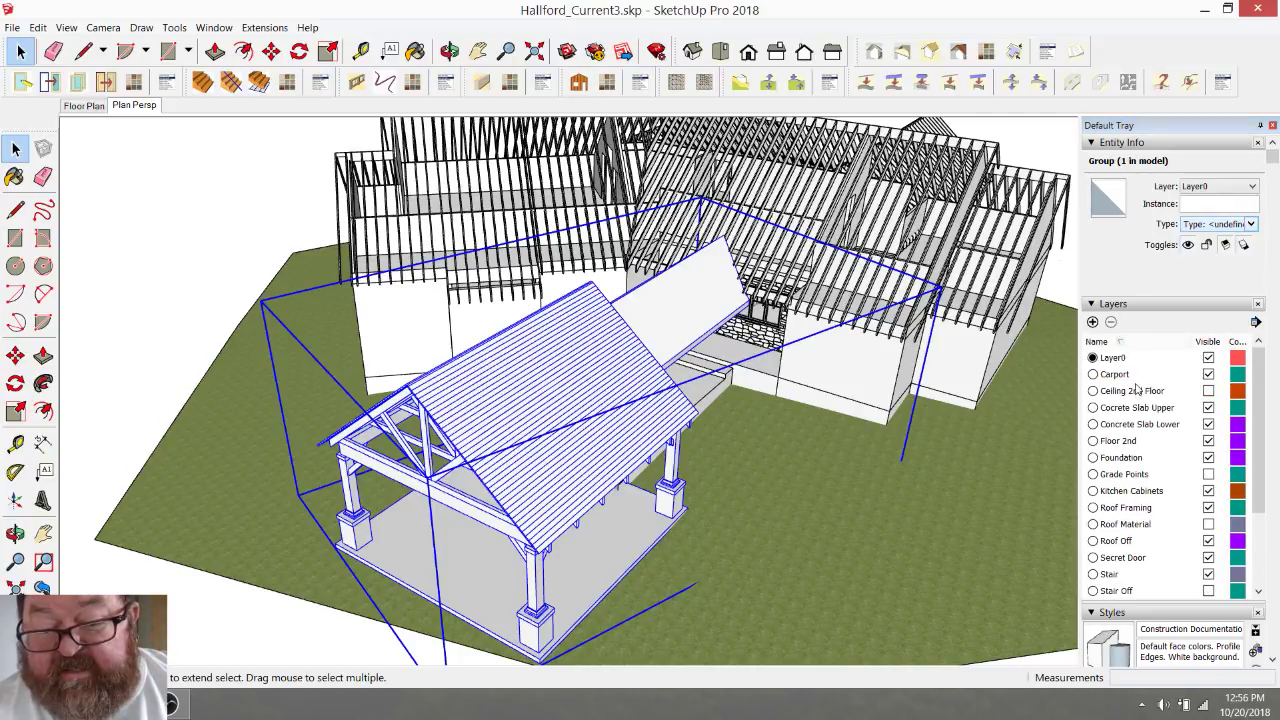
{"action": "left_click", "coordinate": [1252, 187]}
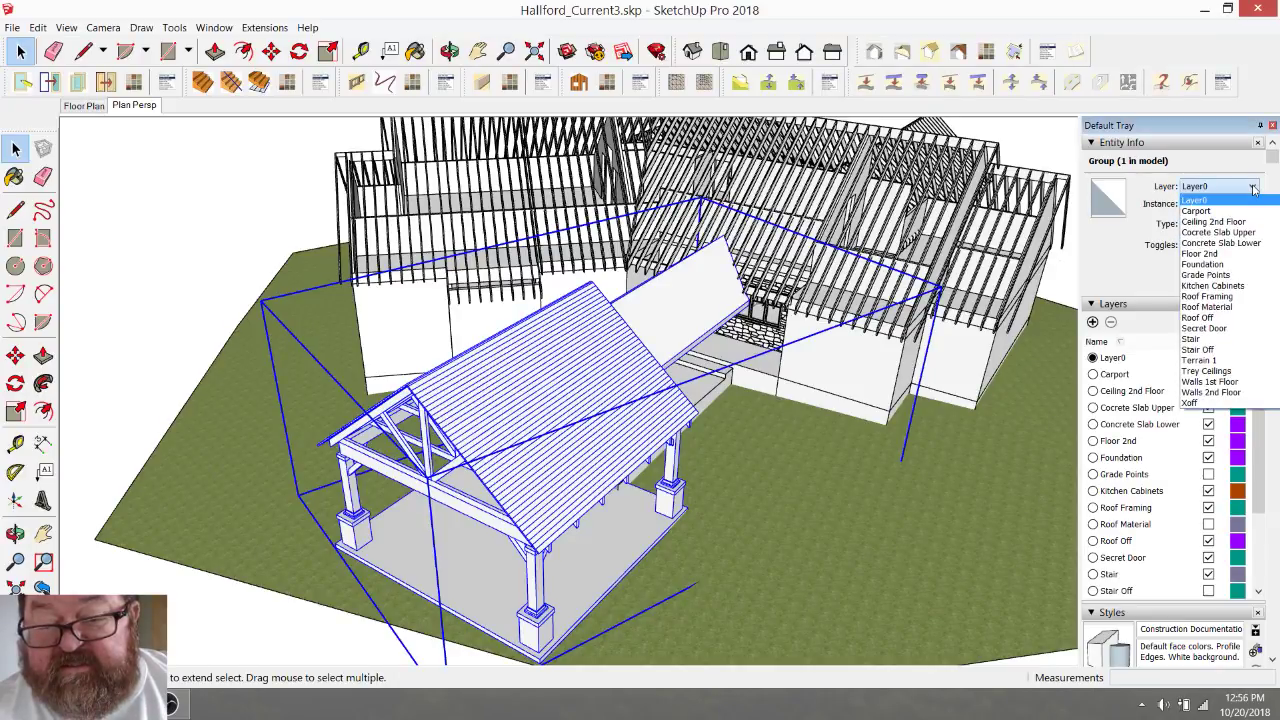
{"action": "left_click", "coordinate": [1226, 212]}
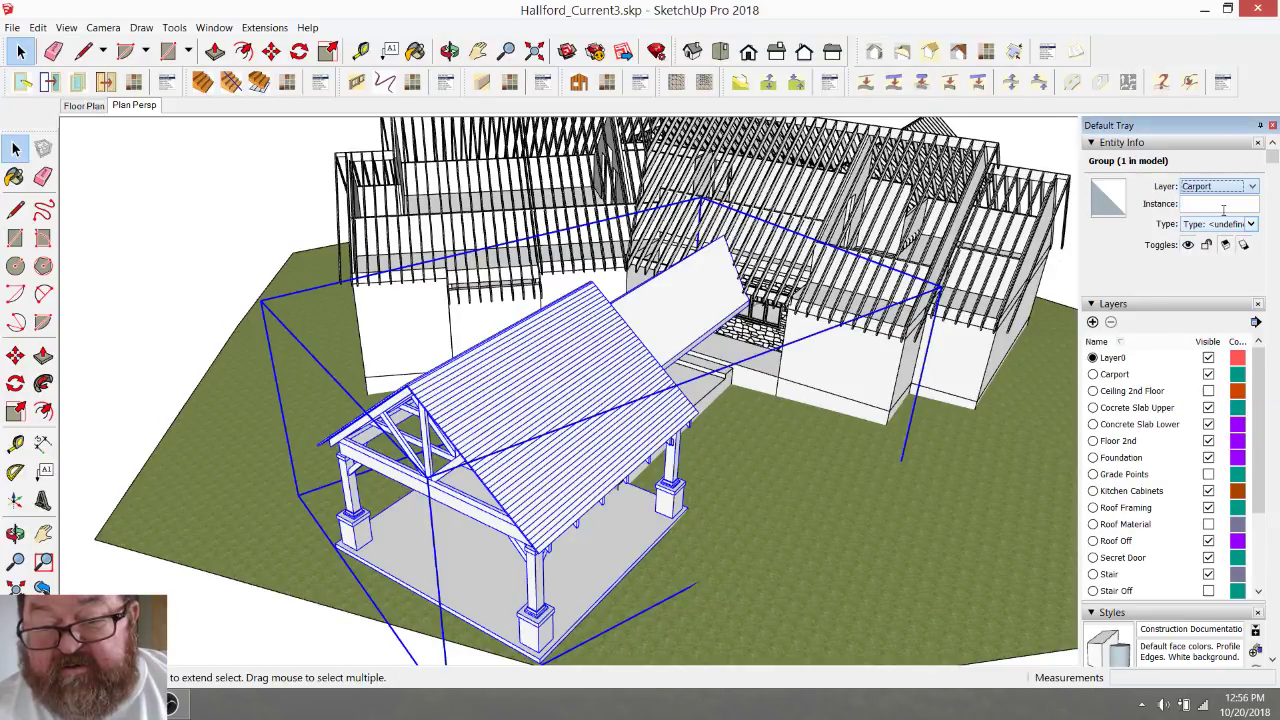
{"action": "left_click", "coordinate": [242, 182]}
- Examine the carport in relation to the house from several angles
{"action": "left_click", "coordinate": [449, 51]}
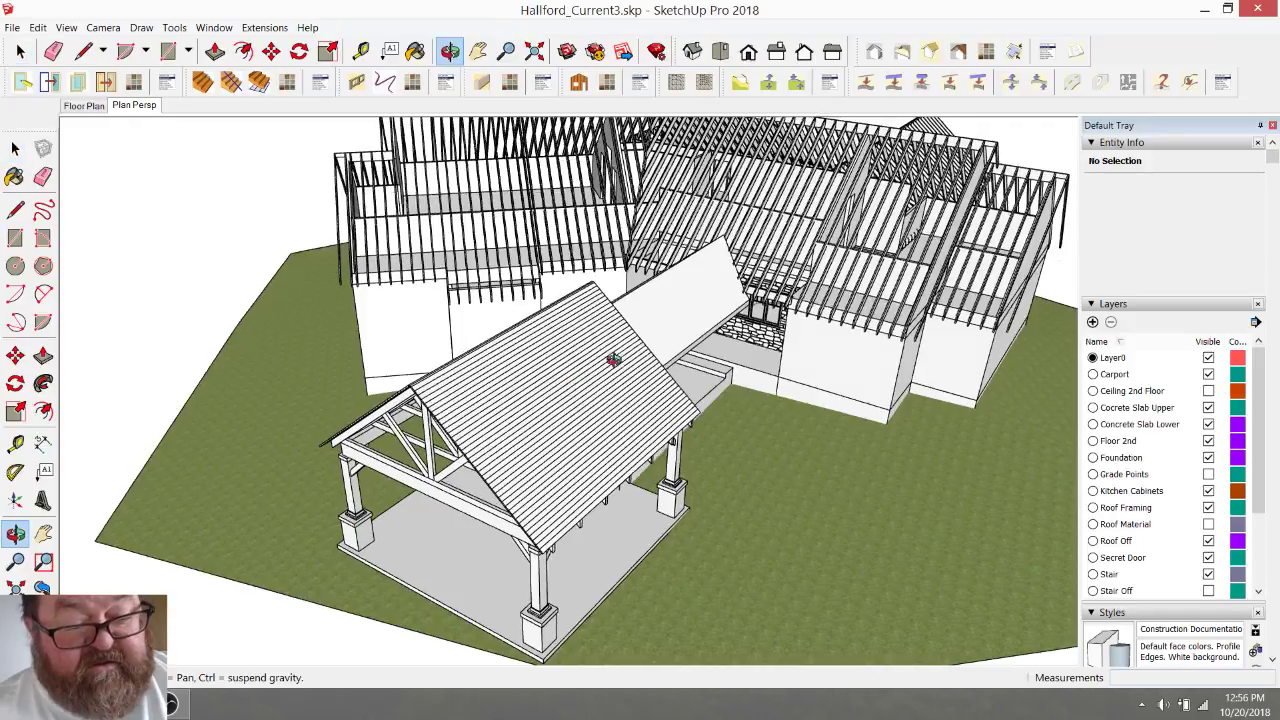
{"action": "left_click_drag", "start_coordinate": [613, 360], "coordinate": [545, 405]}
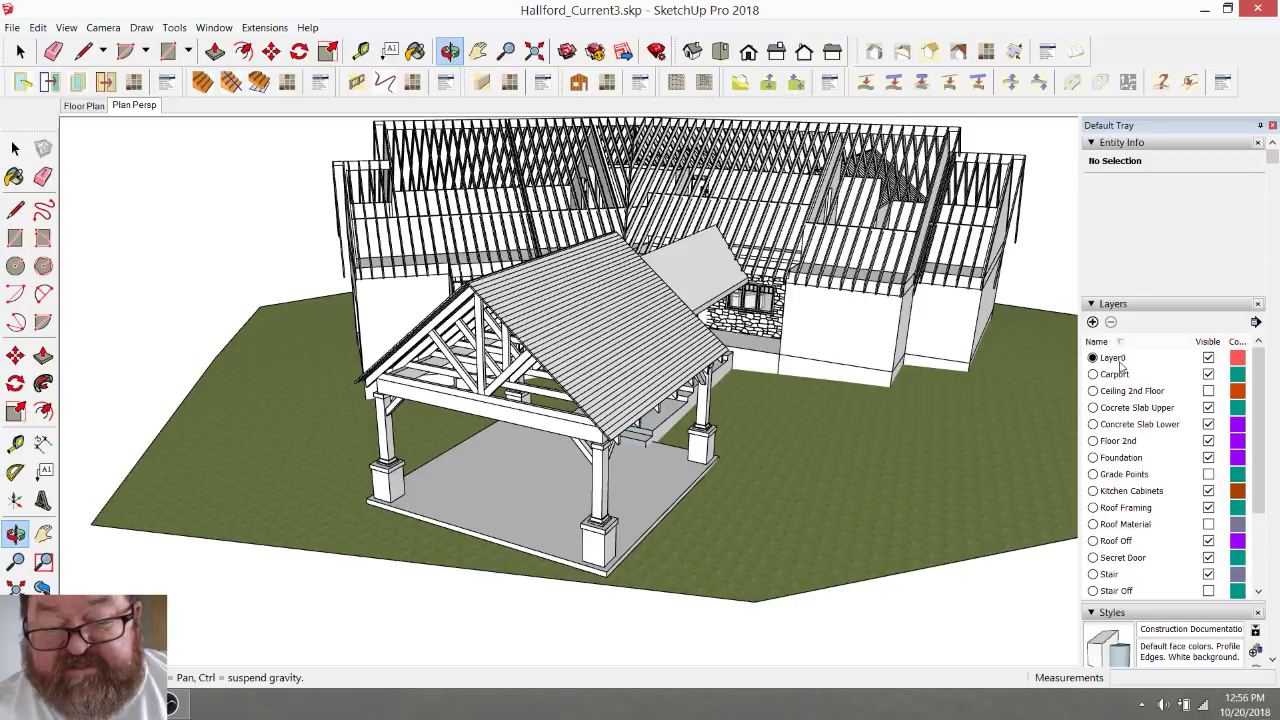
{"action": "left_click_drag", "start_coordinate": [586, 303], "coordinate": [609, 331]}
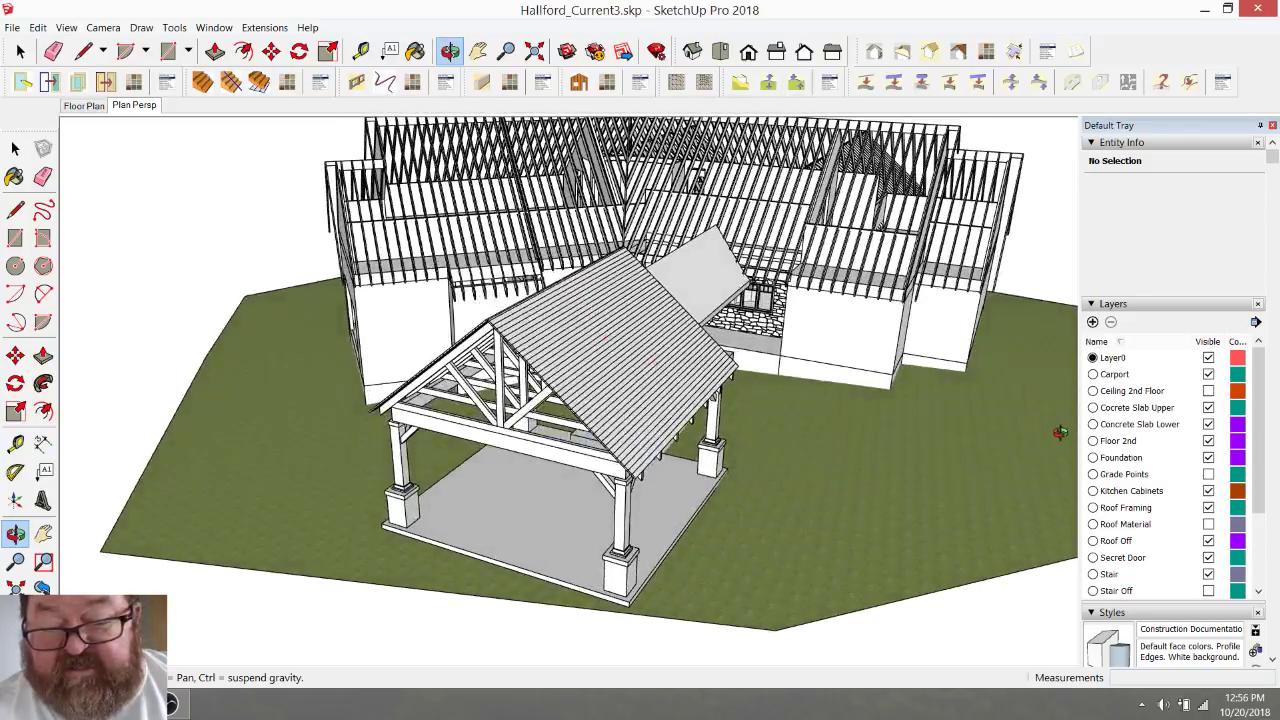
{"action": "left_click_drag", "start_coordinate": [640, 372], "coordinate": [623, 366]}
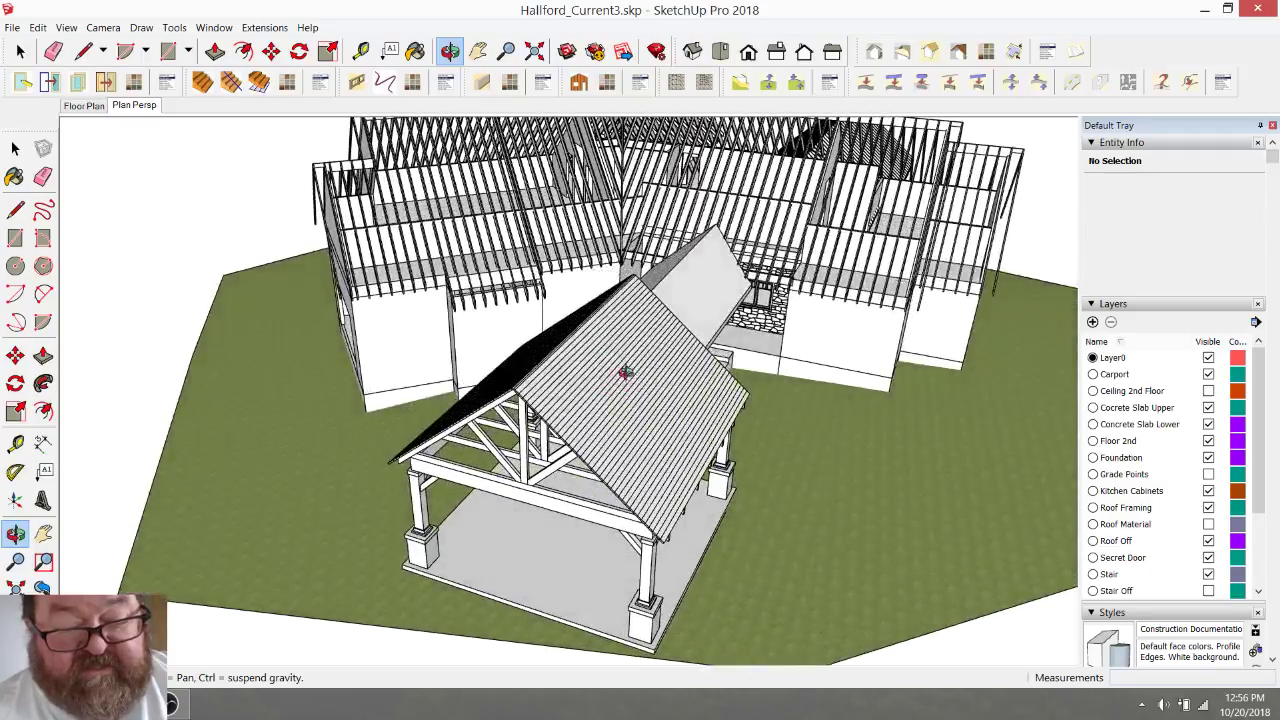
{"action": "left_click_drag", "start_coordinate": [643, 414], "coordinate": [661, 455]}
{"action": "scroll", "coordinate": [640, 434], "scroll_direction": "down", "scroll_amount": 3}
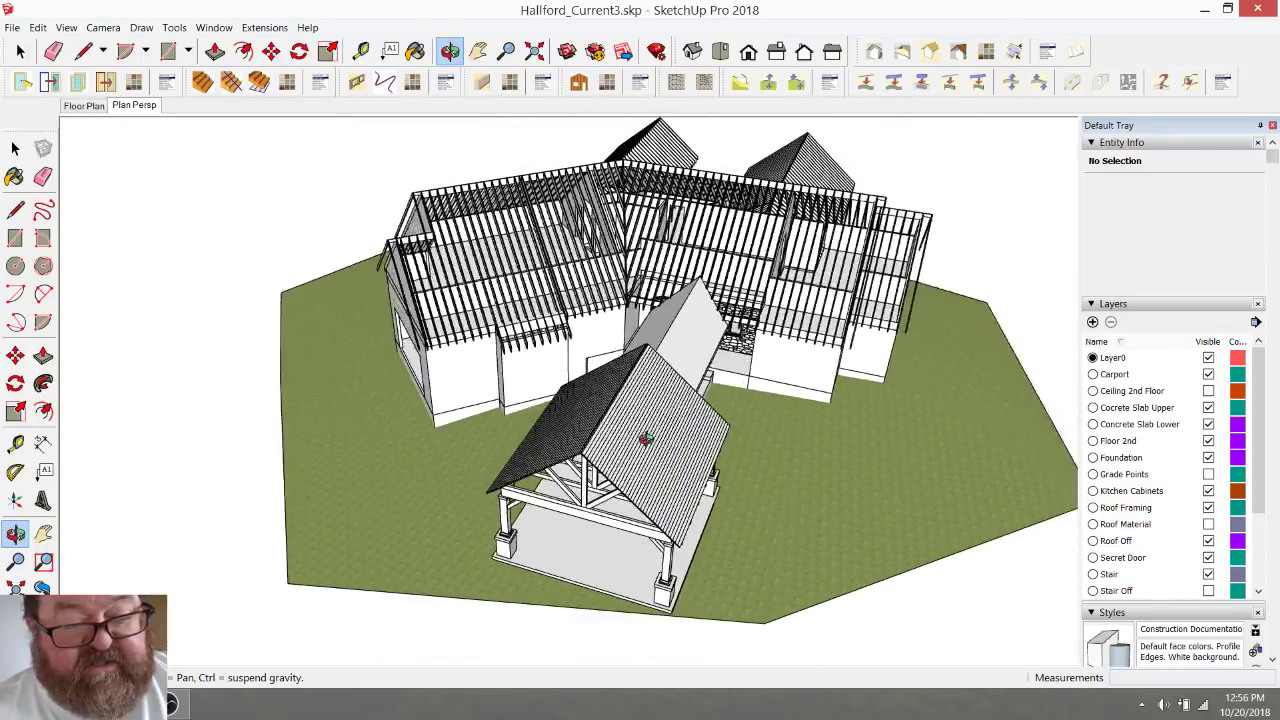
{"action": "left_click_drag", "start_coordinate": [588, 394], "coordinate": [630, 420]}
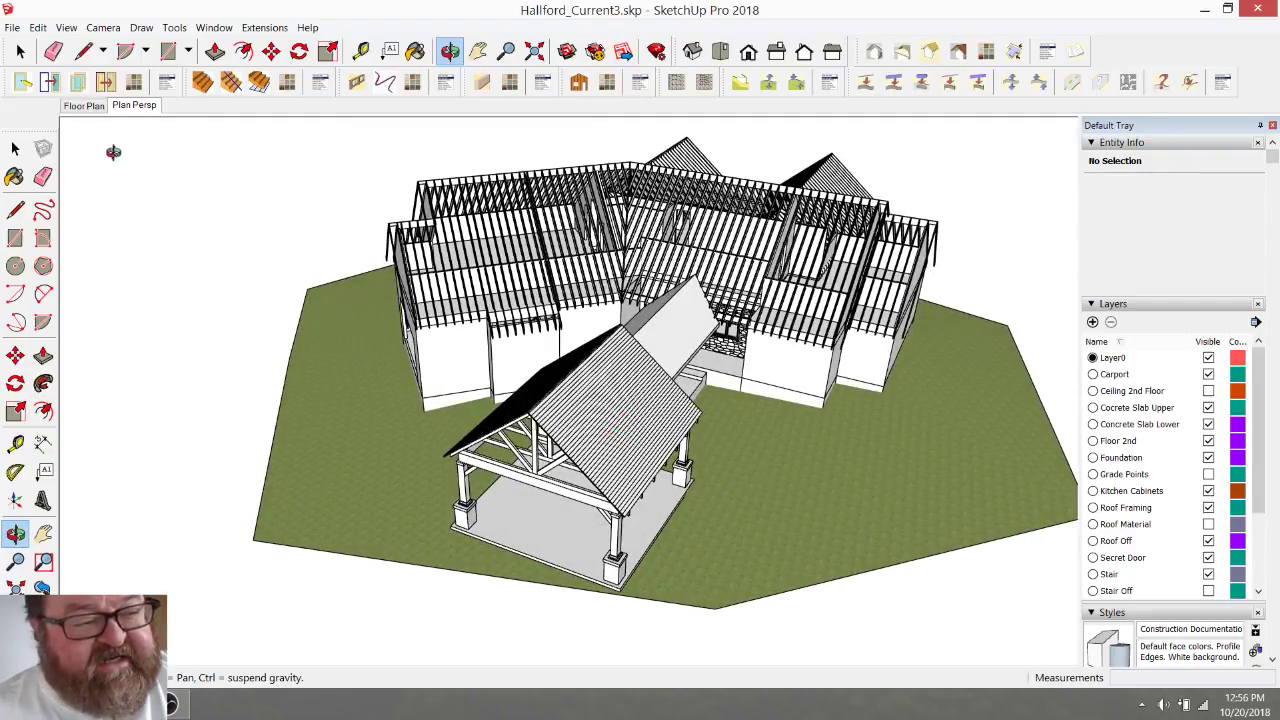
- Draw a closed four-sided face about 19' by 10' with the Line tool in the empty area beside the terrain
{"action": "left_click", "coordinate": [80, 55]}
{"action": "left_click", "coordinate": [142, 355]}
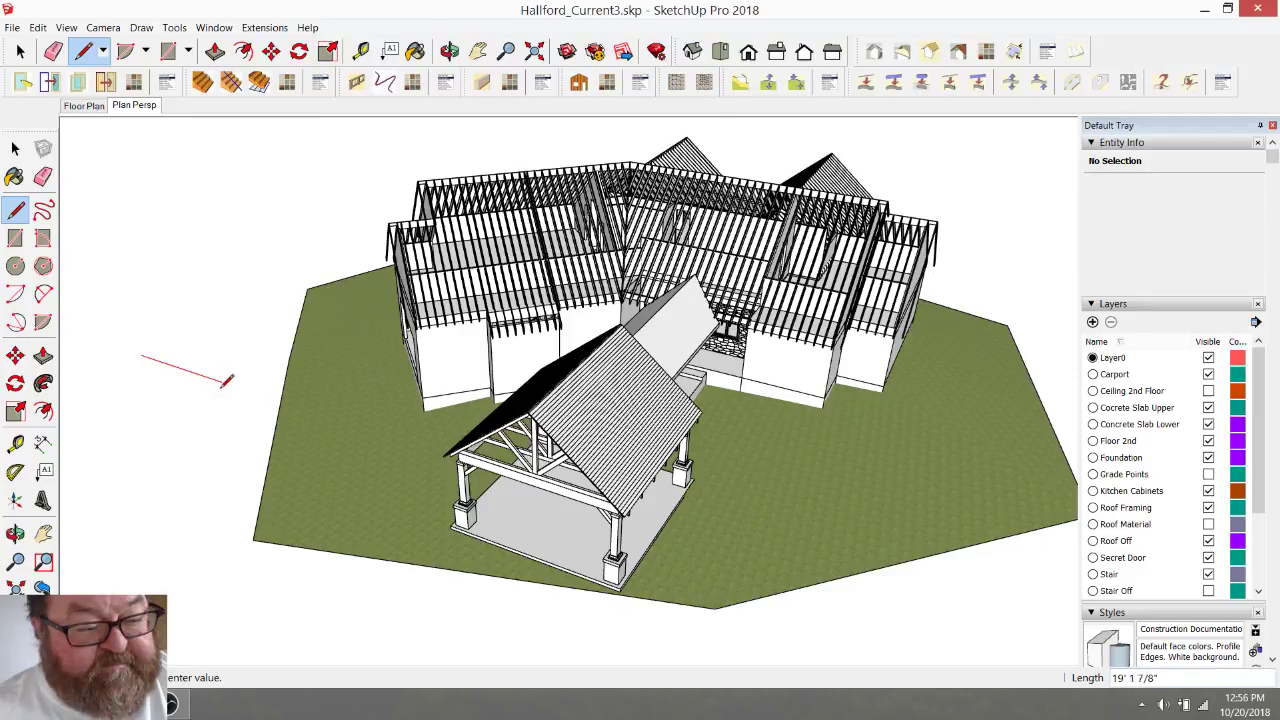
{"action": "left_click", "coordinate": [222, 381]}
{"action": "left_click", "coordinate": [268, 355]}
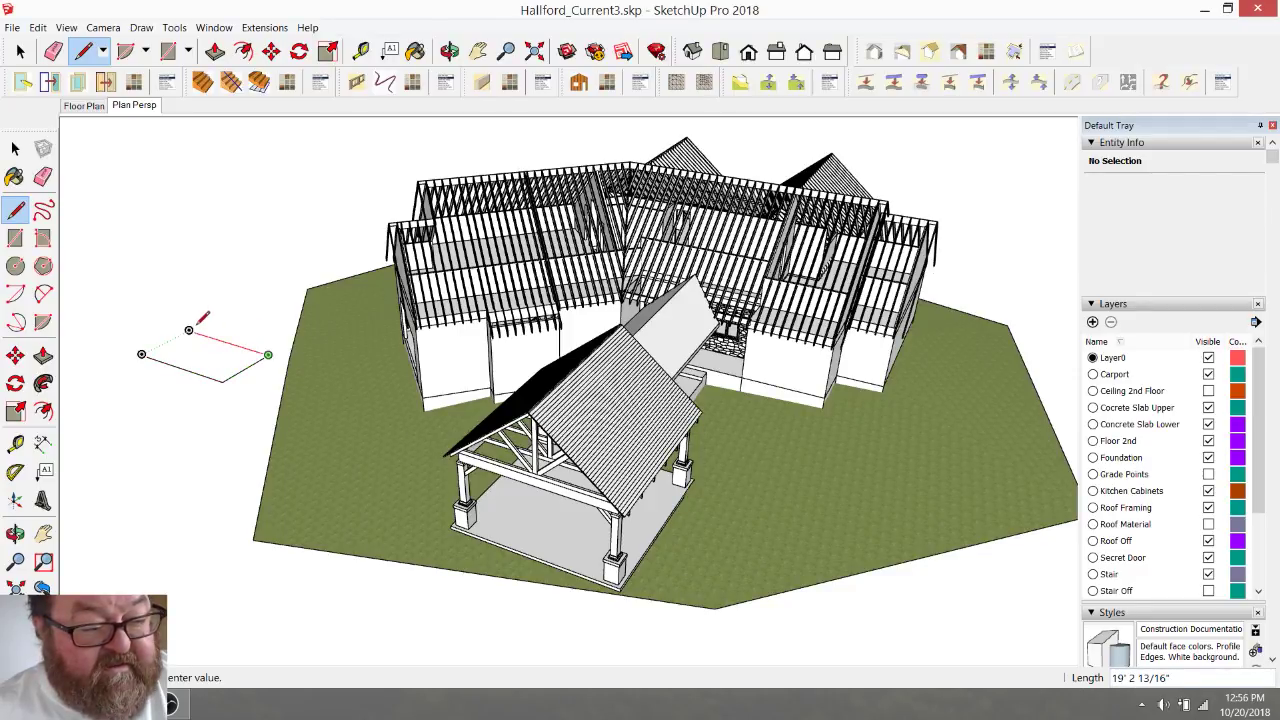
{"action": "left_click", "coordinate": [190, 332]}
{"action": "left_click", "coordinate": [142, 355]}
- Select the two front edges of the loose face, assign them to the Floor 2nd layer and clear the selection
{"action": "left_click", "coordinate": [20, 51]}
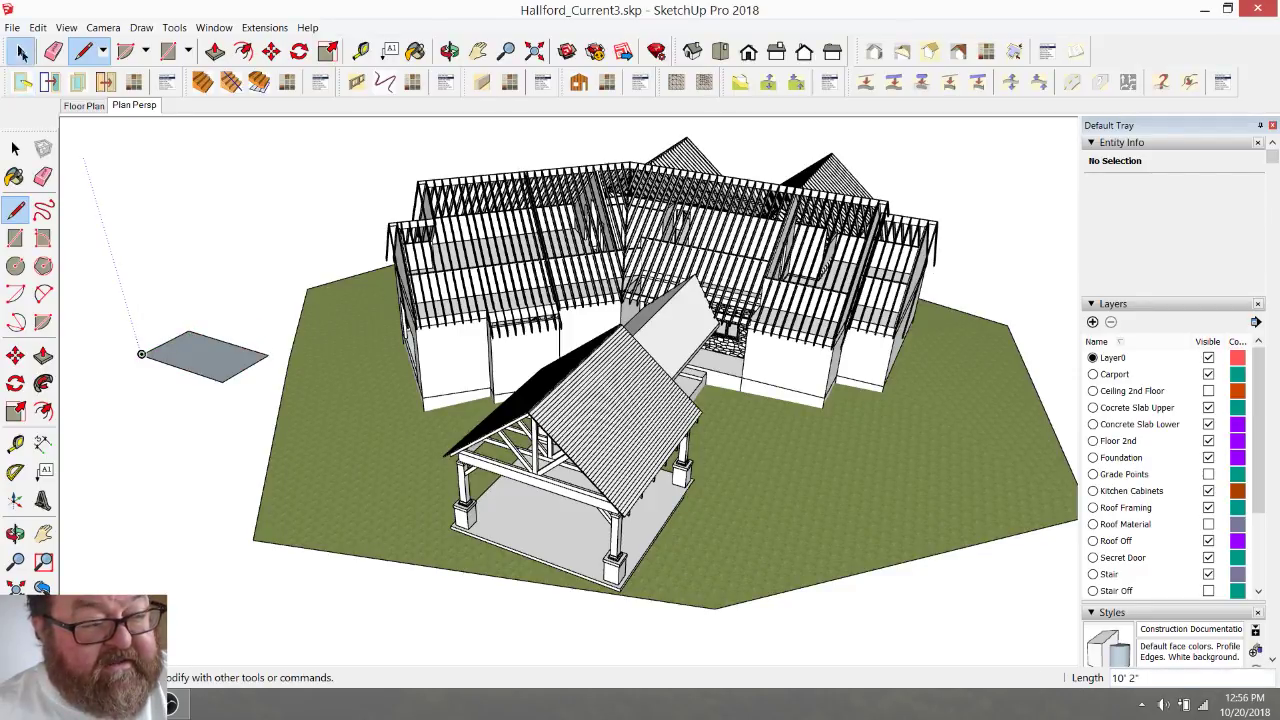
{"action": "scroll", "coordinate": [190, 360], "scroll_direction": "up", "scroll_amount": 3}
{"action": "left_click", "coordinate": [227, 395]}
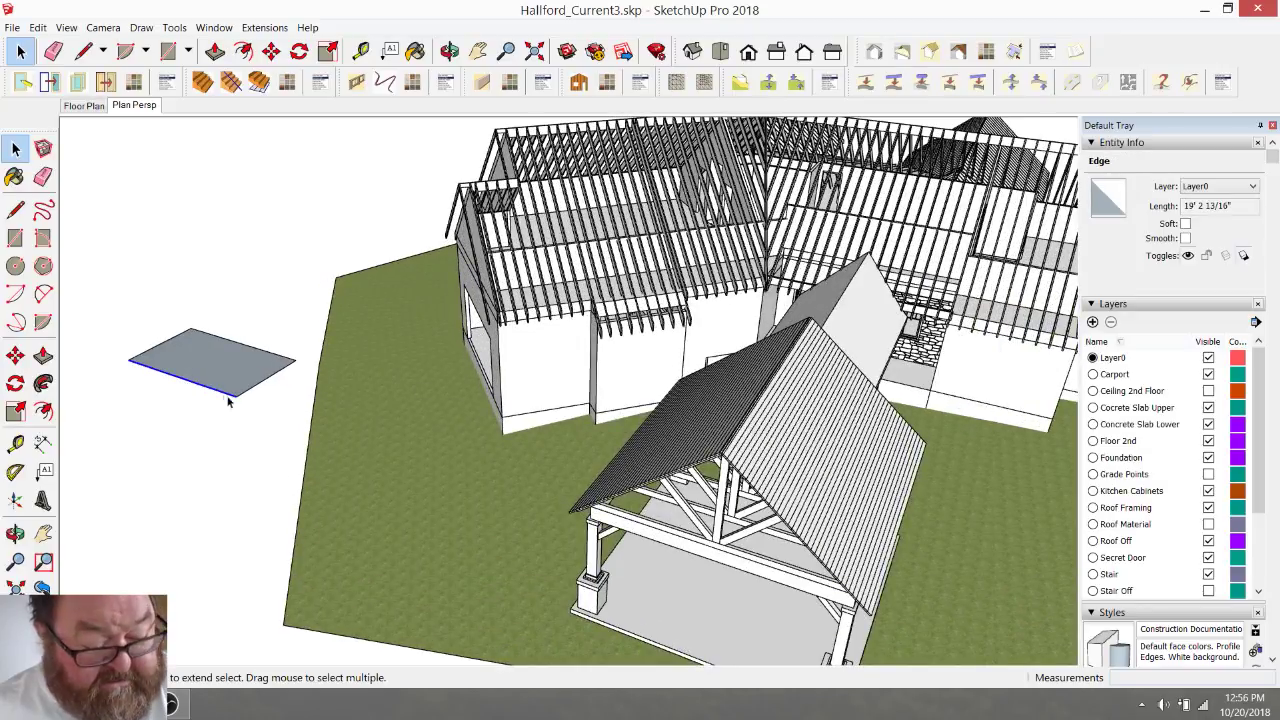
{"action": "left_click", "coordinate": [270, 383], "text": "ctrl"}
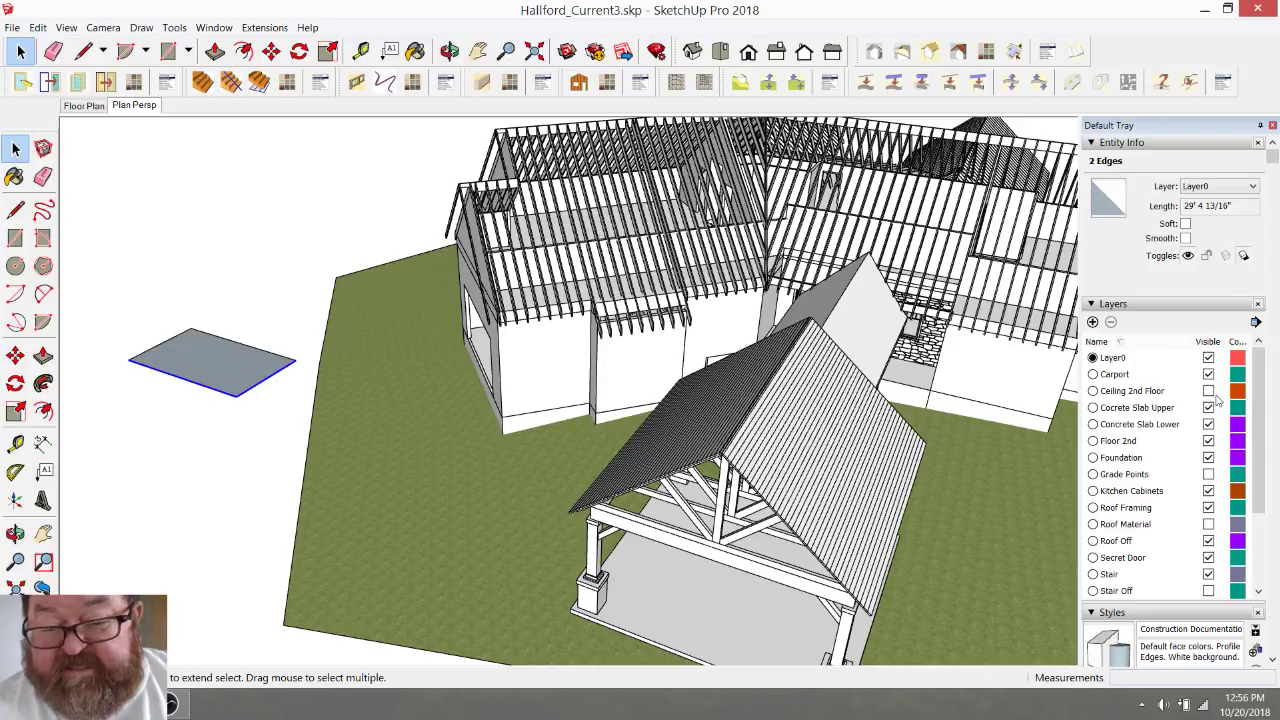
{"action": "left_click", "coordinate": [1221, 188]}
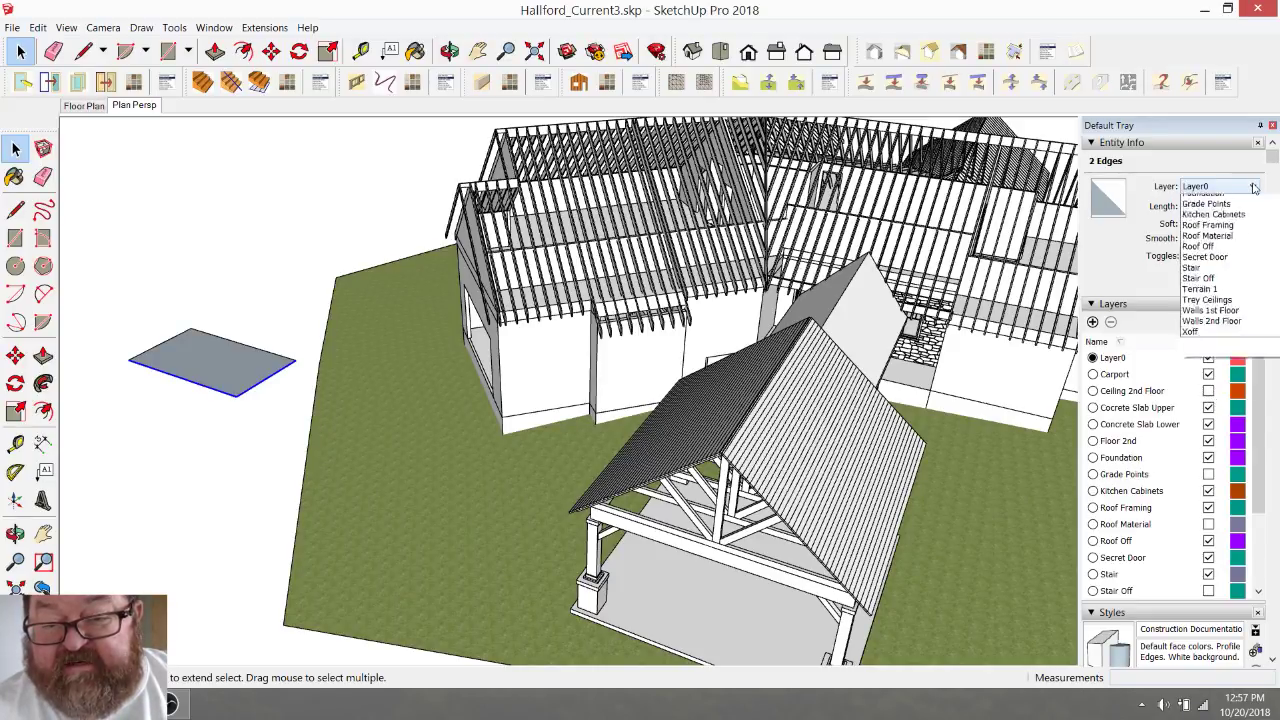
{"action": "left_click", "coordinate": [1215, 256]}
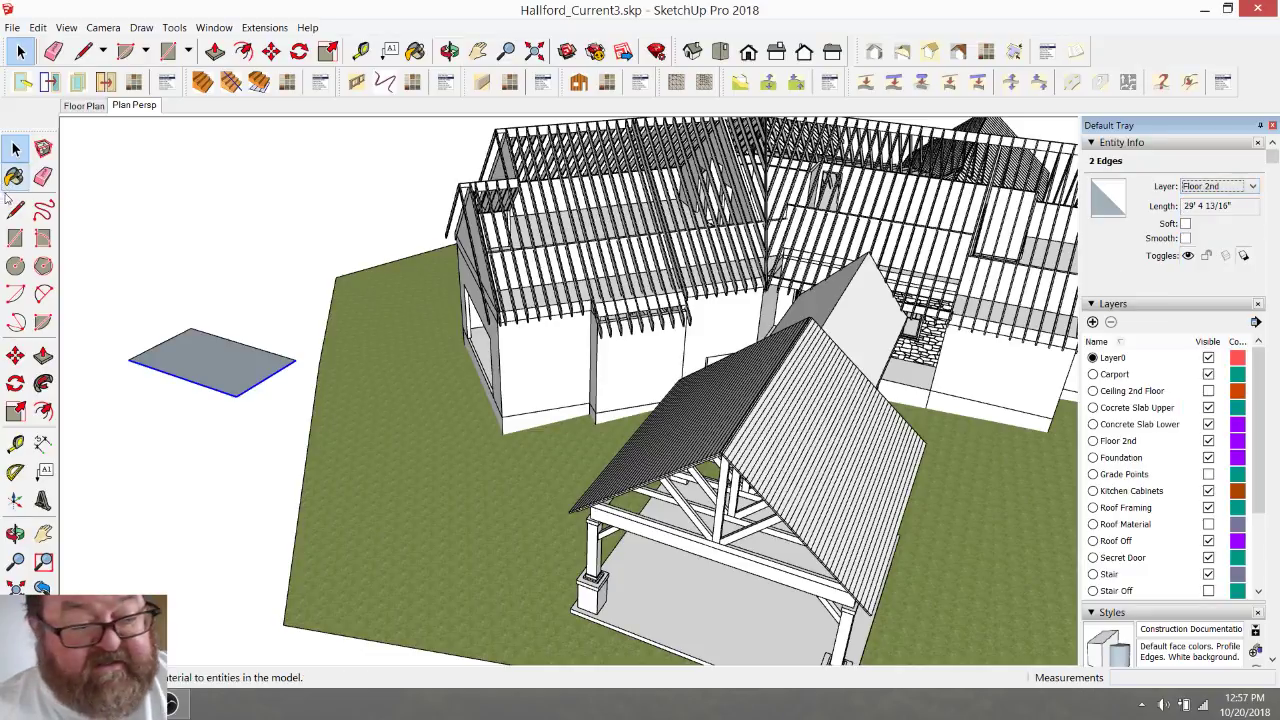
{"action": "left_click", "coordinate": [172, 334]}
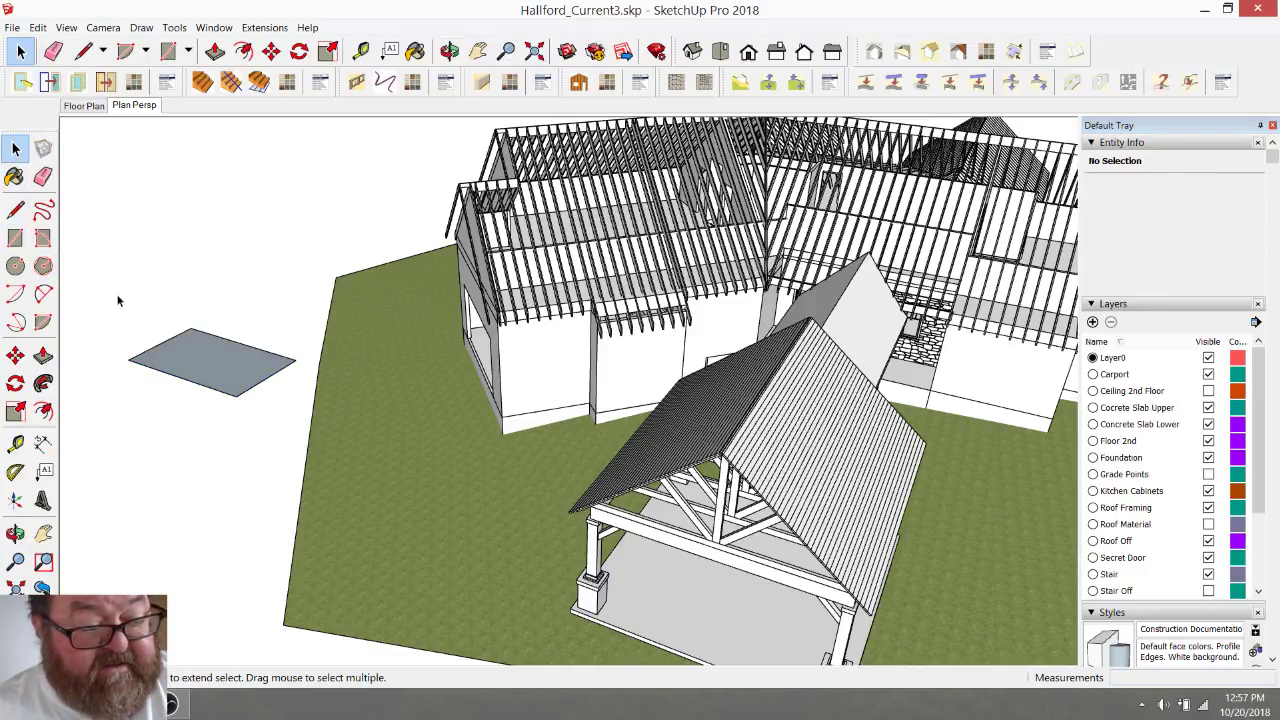
- Group the loose face with its four edges and assign the group to the Carport layer
{"action": "left_click_drag", "start_coordinate": [117, 297], "coordinate": [320, 440]}
{"action": "right_click", "coordinate": [201, 364]}
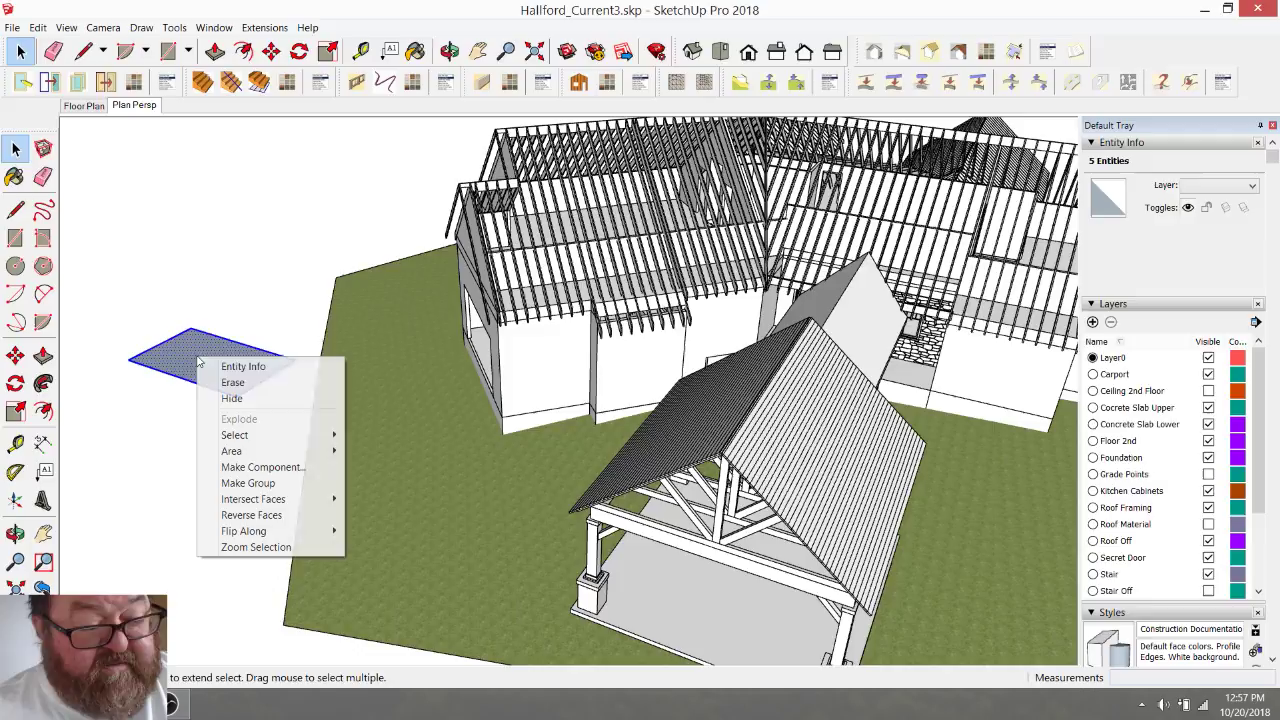
{"action": "left_click", "coordinate": [262, 484]}
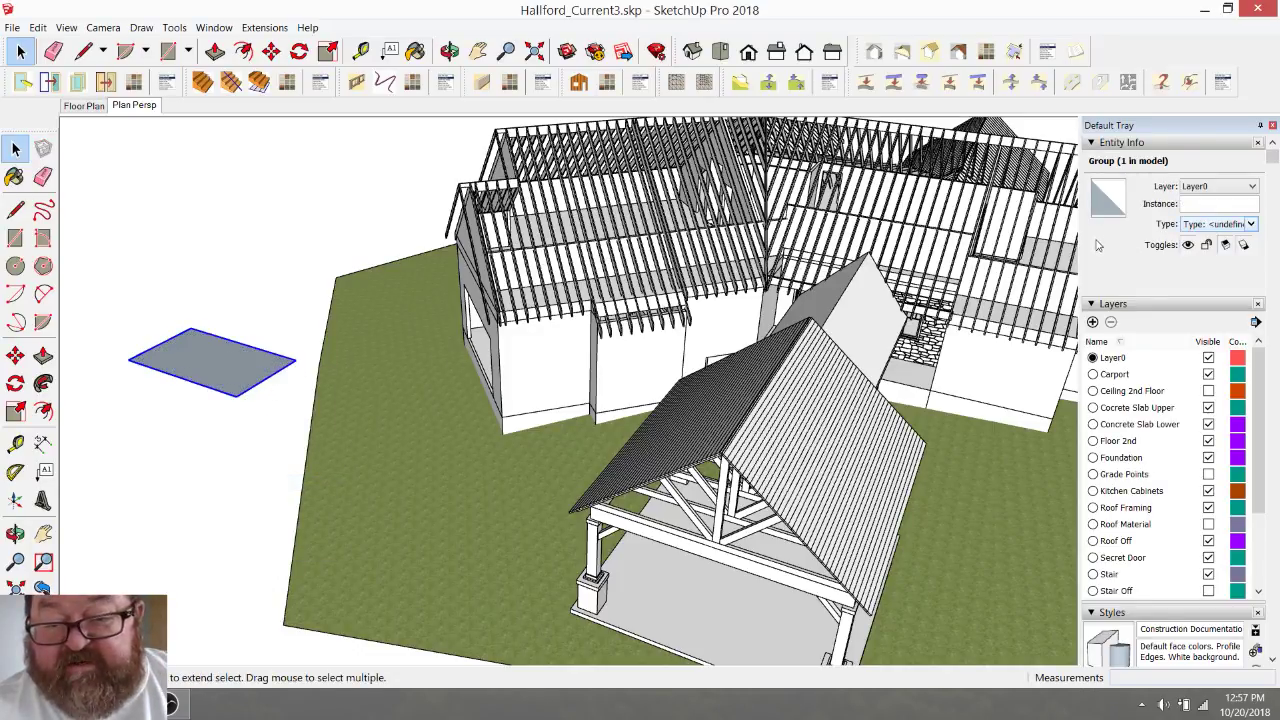
{"action": "left_click", "coordinate": [1254, 187]}
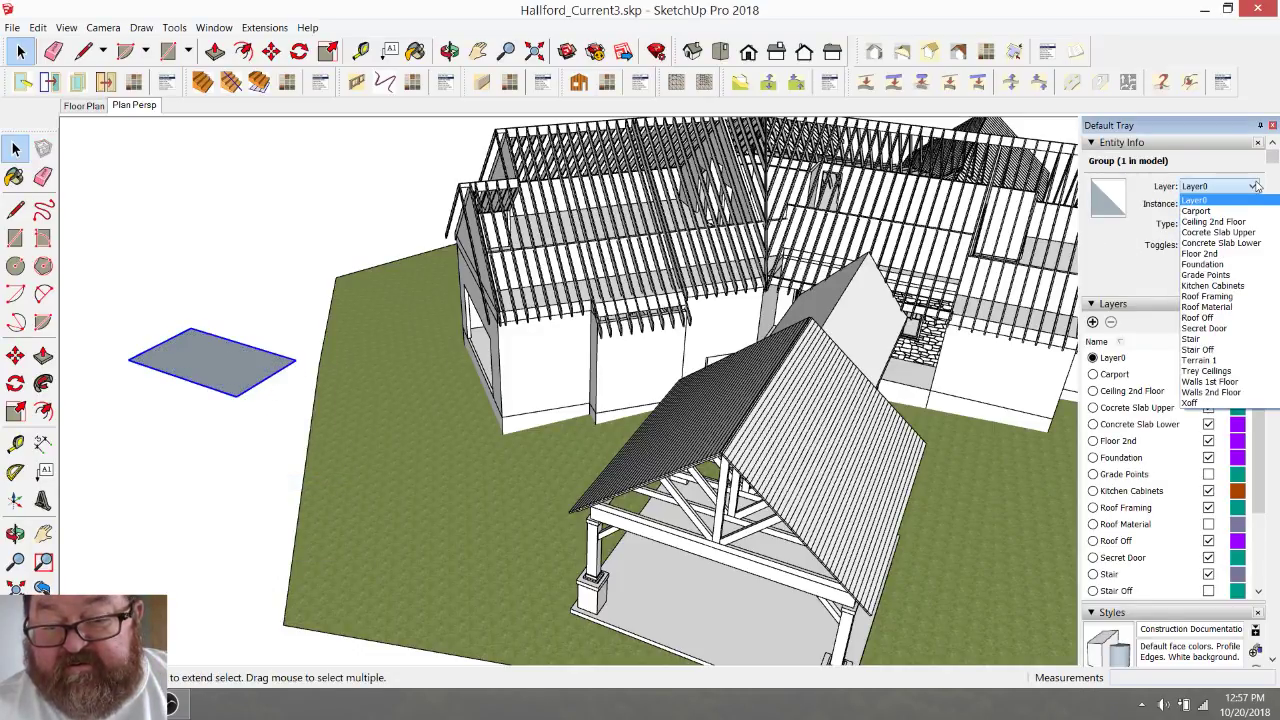
{"action": "left_click", "coordinate": [1210, 210]}
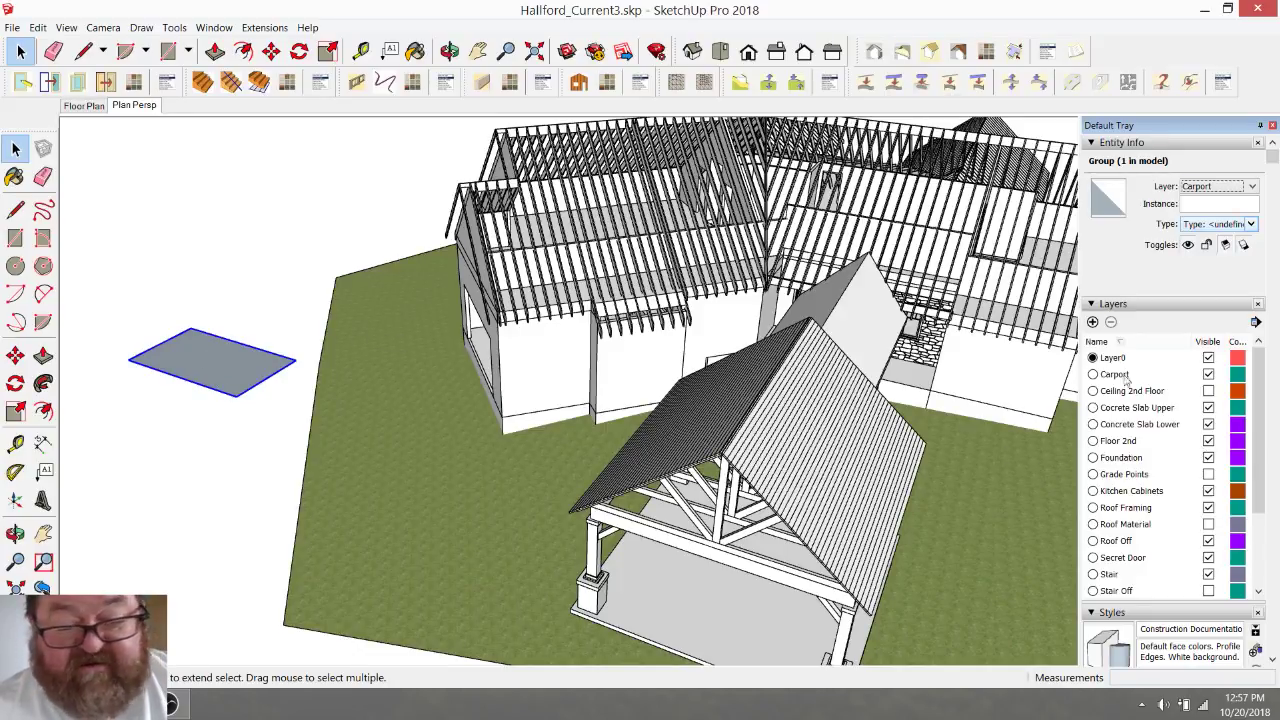
- Turn the Carport layer's visibility off and on again, then delete the sample face group beside the terrain
{"action": "left_click", "coordinate": [1209, 375]}
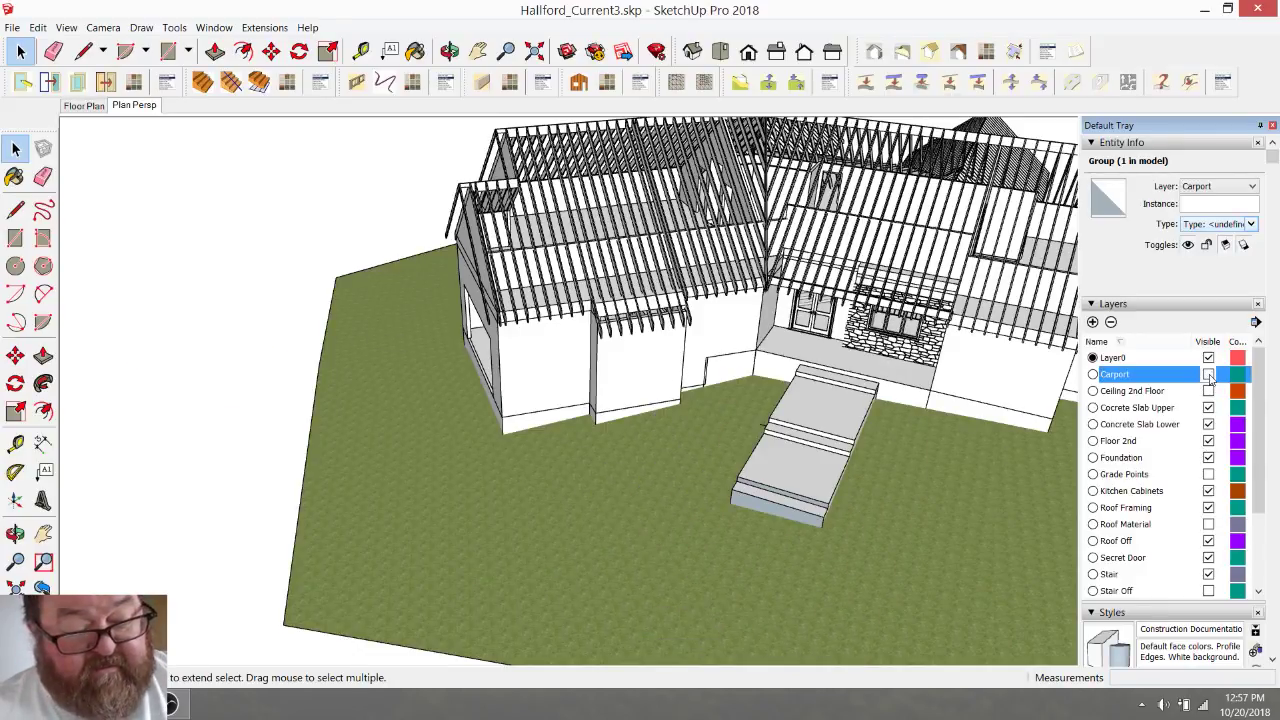
{"action": "left_click", "coordinate": [1209, 375]}
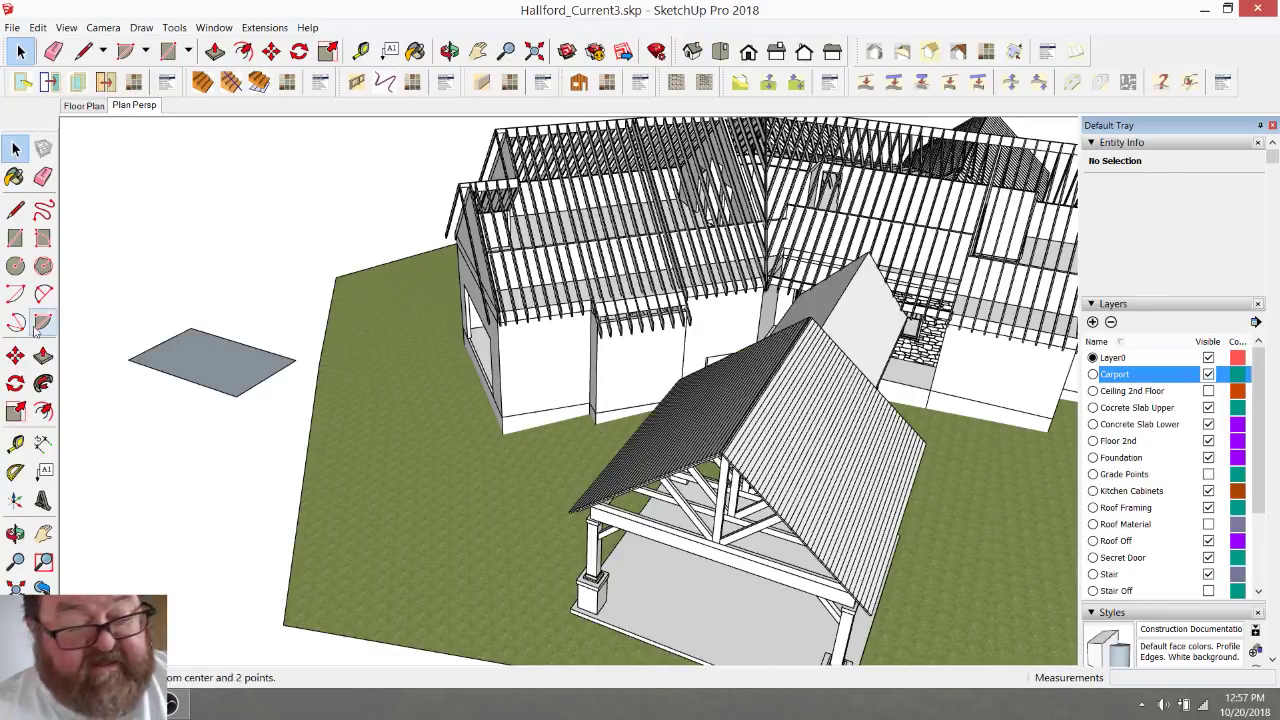
{"action": "left_click", "coordinate": [205, 382]}
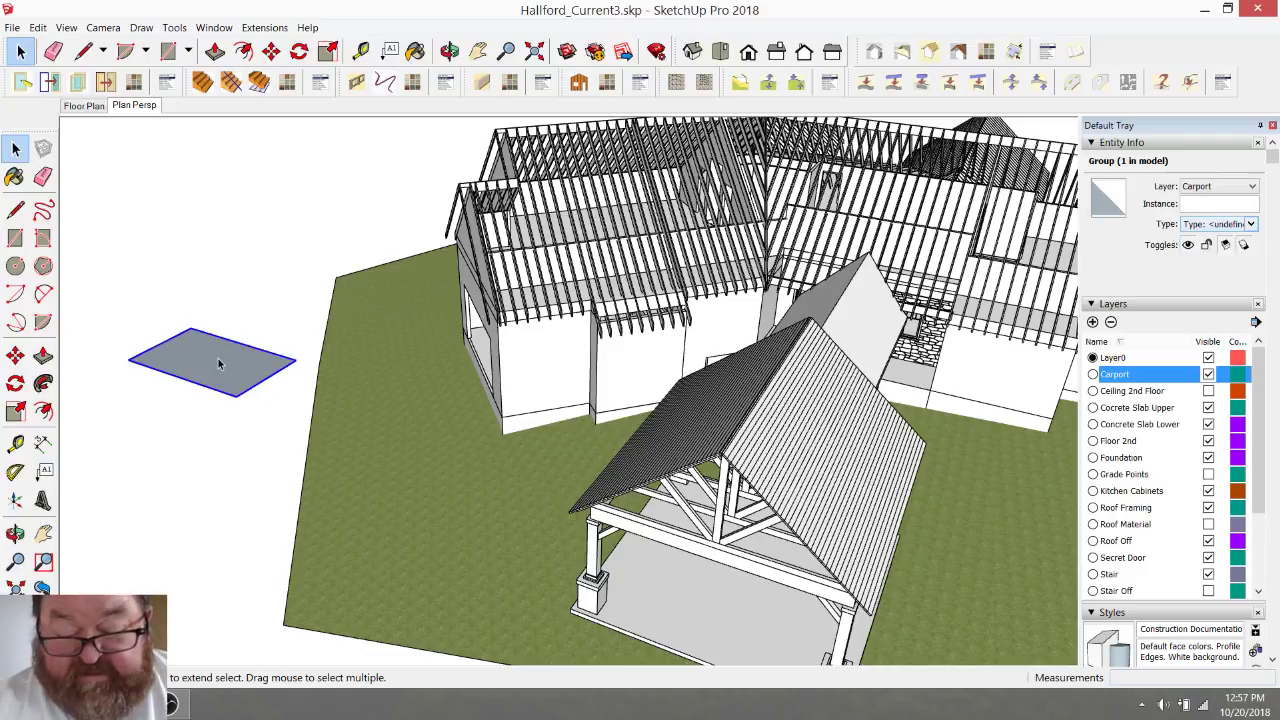
{"action": "key", "text": "Delete"}
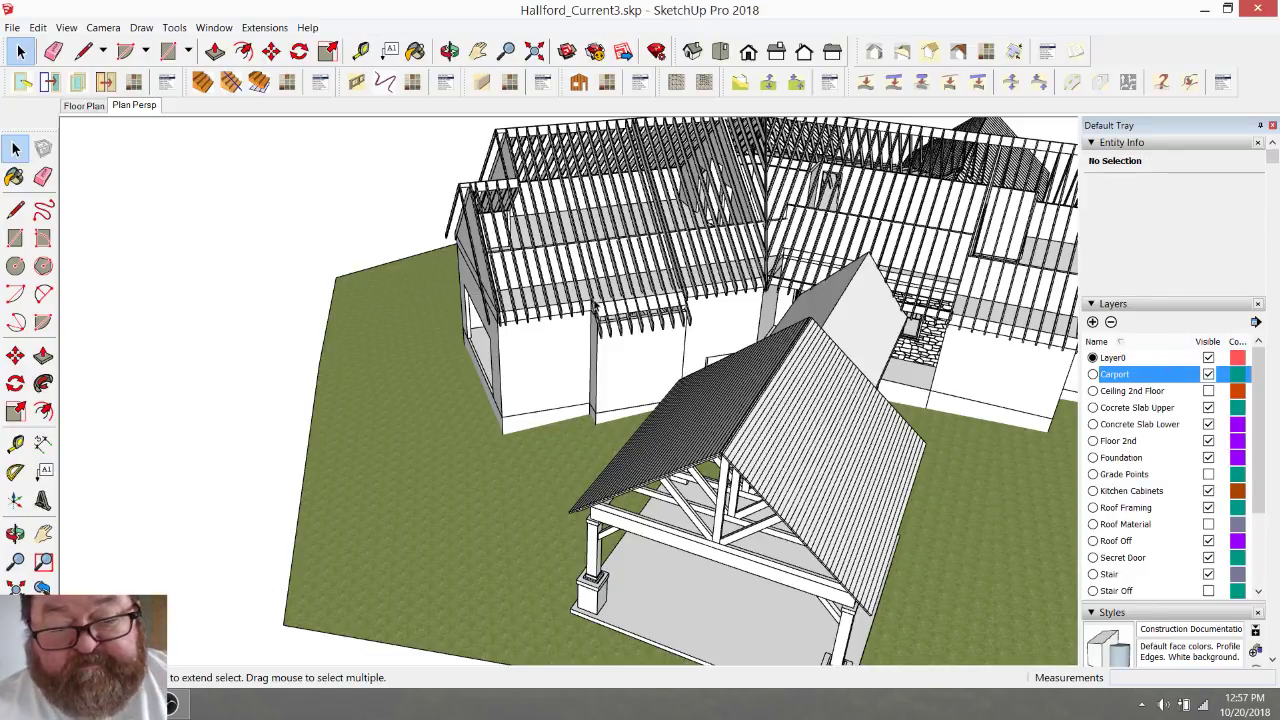
{"action": "scroll", "coordinate": [627, 290], "scroll_direction": "down", "scroll_amount": 3}
{"action": "middle_click_drag", "start_coordinate": [630, 300], "coordinate": [713, 384]}
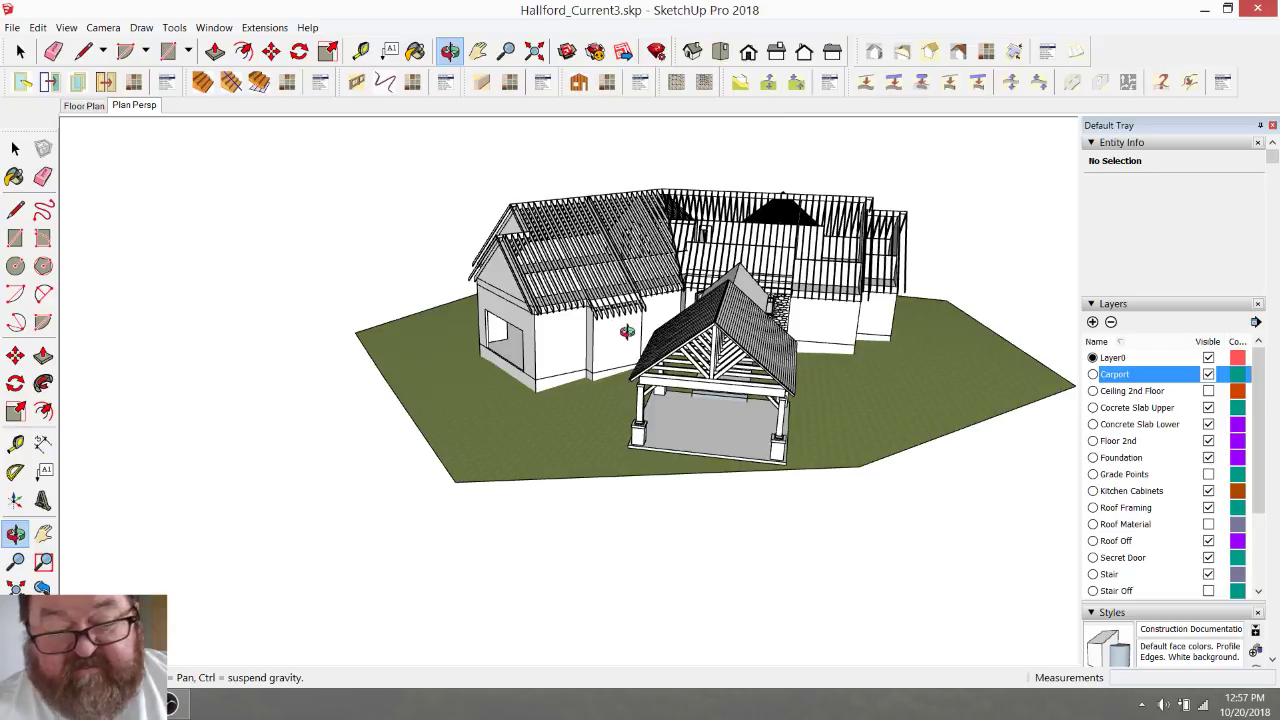
{"action": "scroll", "coordinate": [627, 331], "scroll_direction": "up", "scroll_amount": 8}
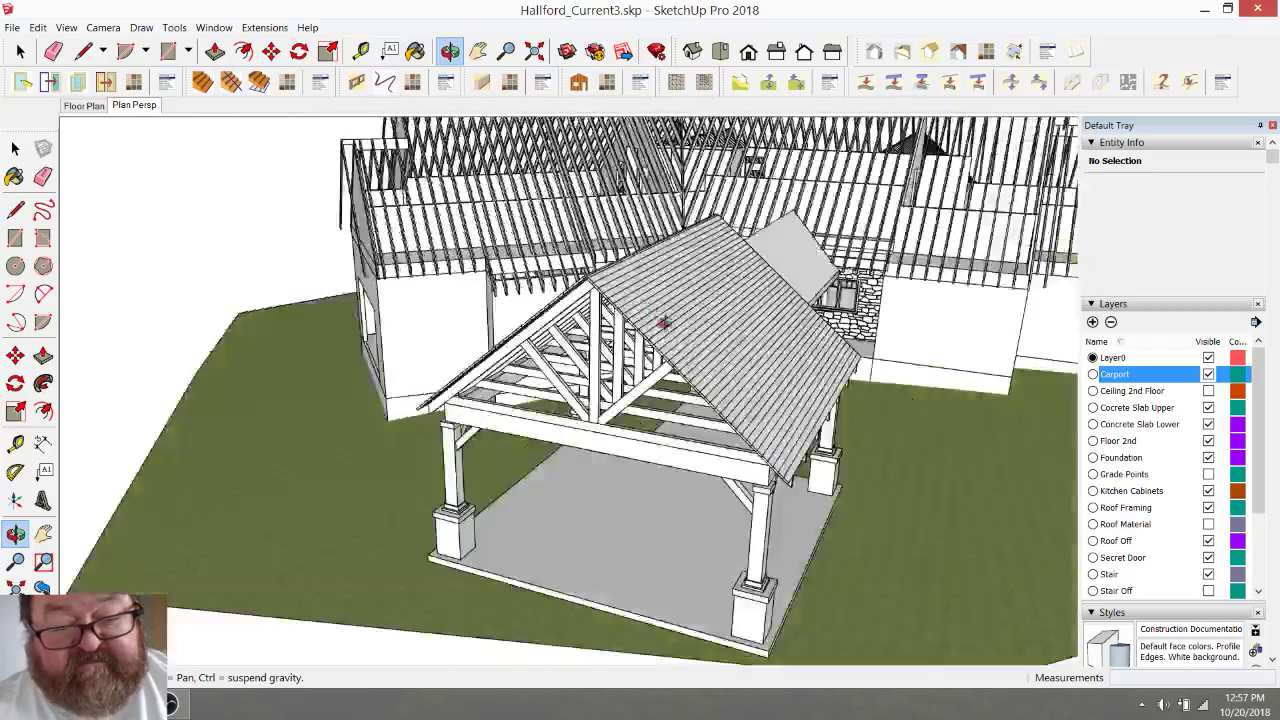
{"action": "middle_click_drag", "start_coordinate": [663, 322], "coordinate": [172, 617]}
- Switch to the YouTube Live Dashboard in the web browser
{"action": "left_click", "coordinate": [20, 704]}
{"action": "left_click", "coordinate": [172, 704]}
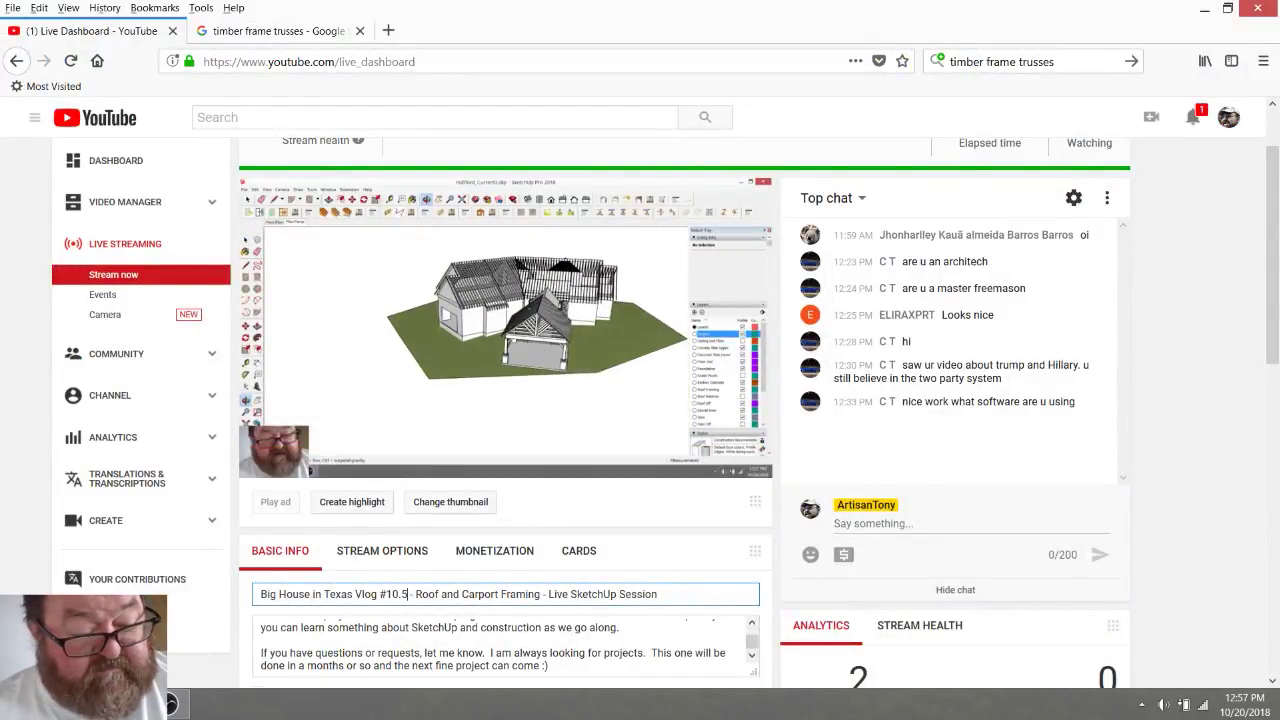
- Return to the SketchUp model, open the carport group for editing and select the roof group connecting it to the house
{"action": "key", "text": "alt+Tab"}
{"action": "left_click_drag", "start_coordinate": [529, 313], "coordinate": [594, 428]}
{"action": "scroll", "coordinate": [814, 300], "scroll_direction": "up", "scroll_amount": 3}
{"action": "scroll", "coordinate": [517, 457], "scroll_direction": "up", "scroll_amount": 5}
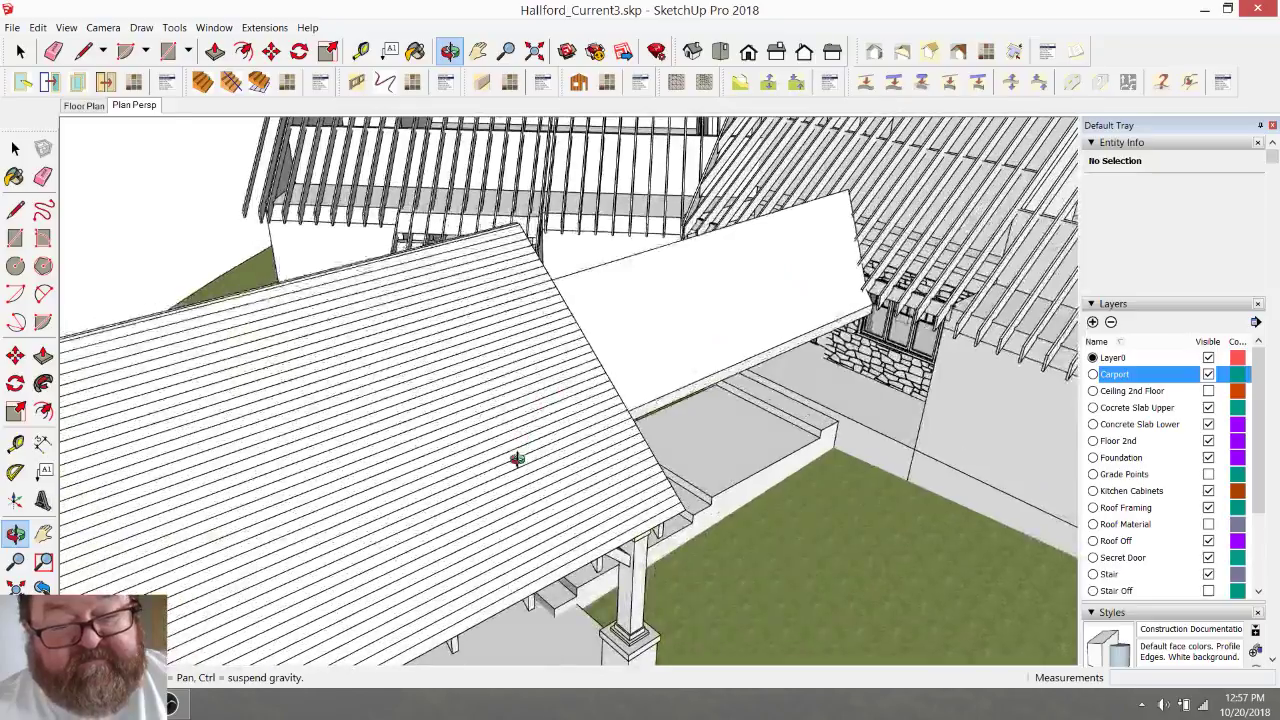
{"action": "left_click", "coordinate": [20, 51]}
{"action": "middle_click_drag", "start_coordinate": [560, 330], "coordinate": [709, 404]}
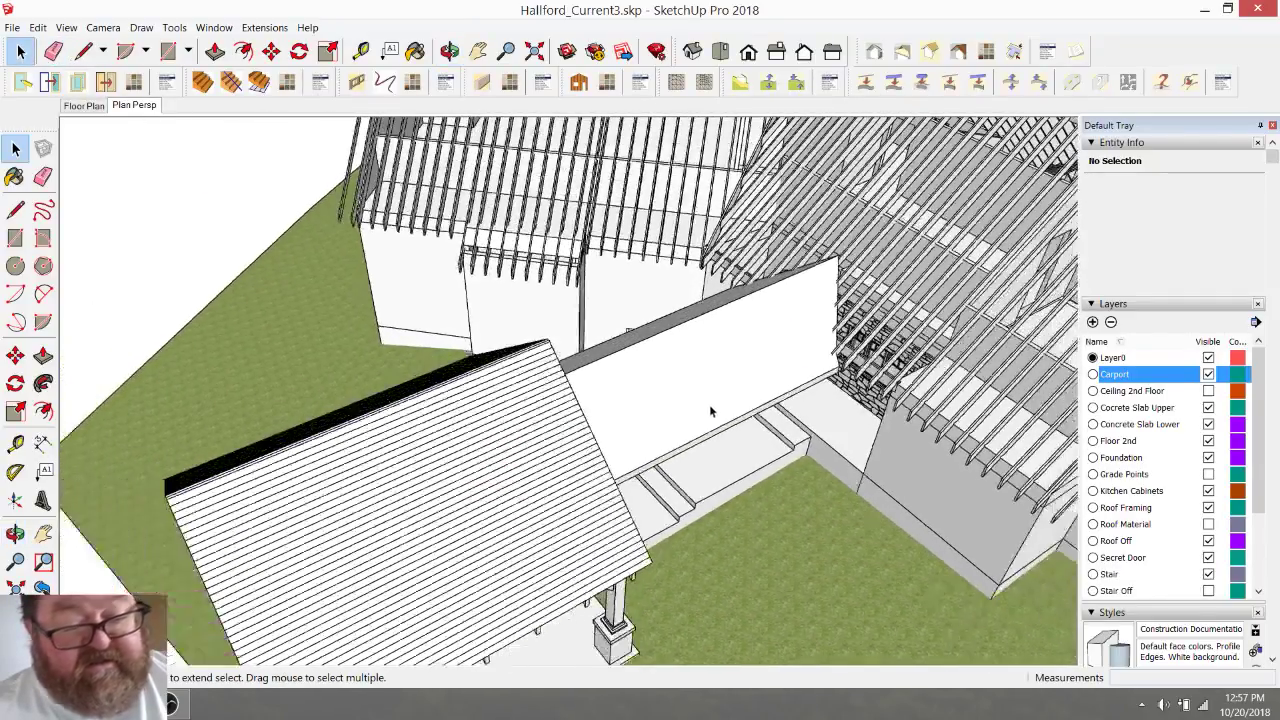
{"action": "left_click", "coordinate": [692, 398]}
{"action": "double_click", "coordinate": [692, 398]}
{"action": "left_click", "coordinate": [707, 370]}
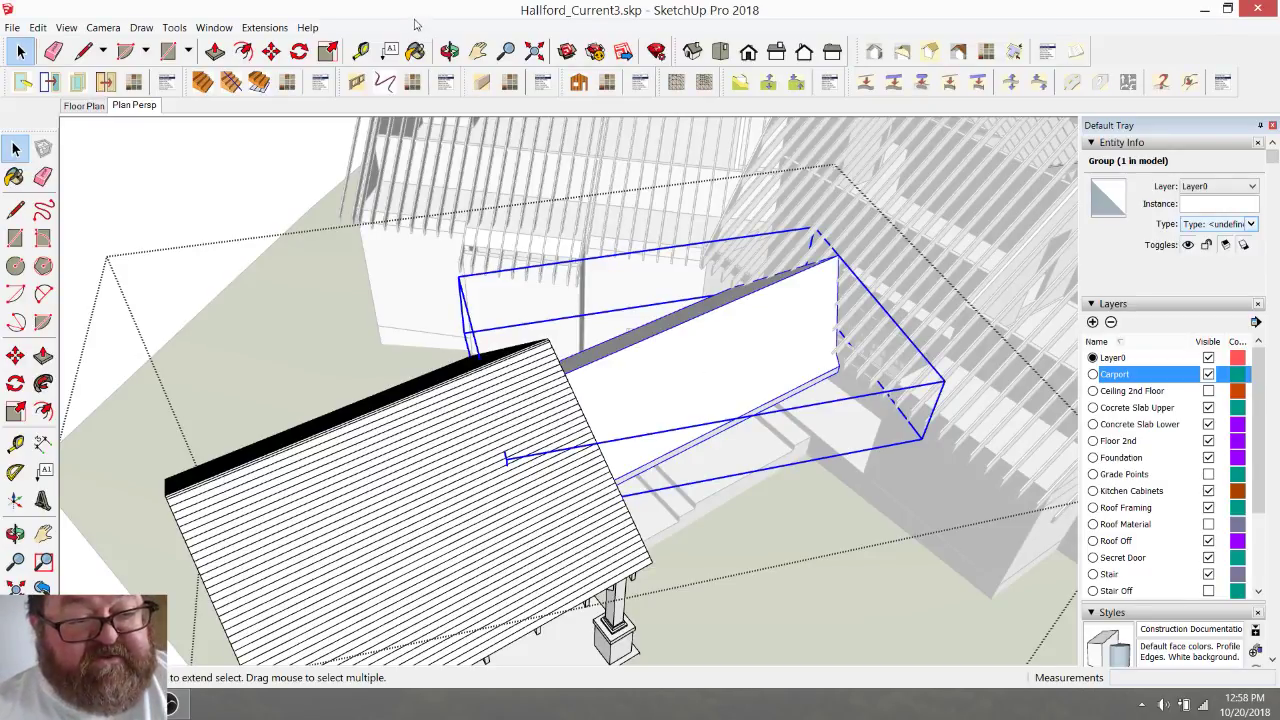
- Delete the connecting roof group between the carport and the house, and undo the deletion
{"action": "left_click", "coordinate": [450, 51]}
{"action": "left_click_drag", "start_coordinate": [514, 449], "coordinate": [261, 214]}
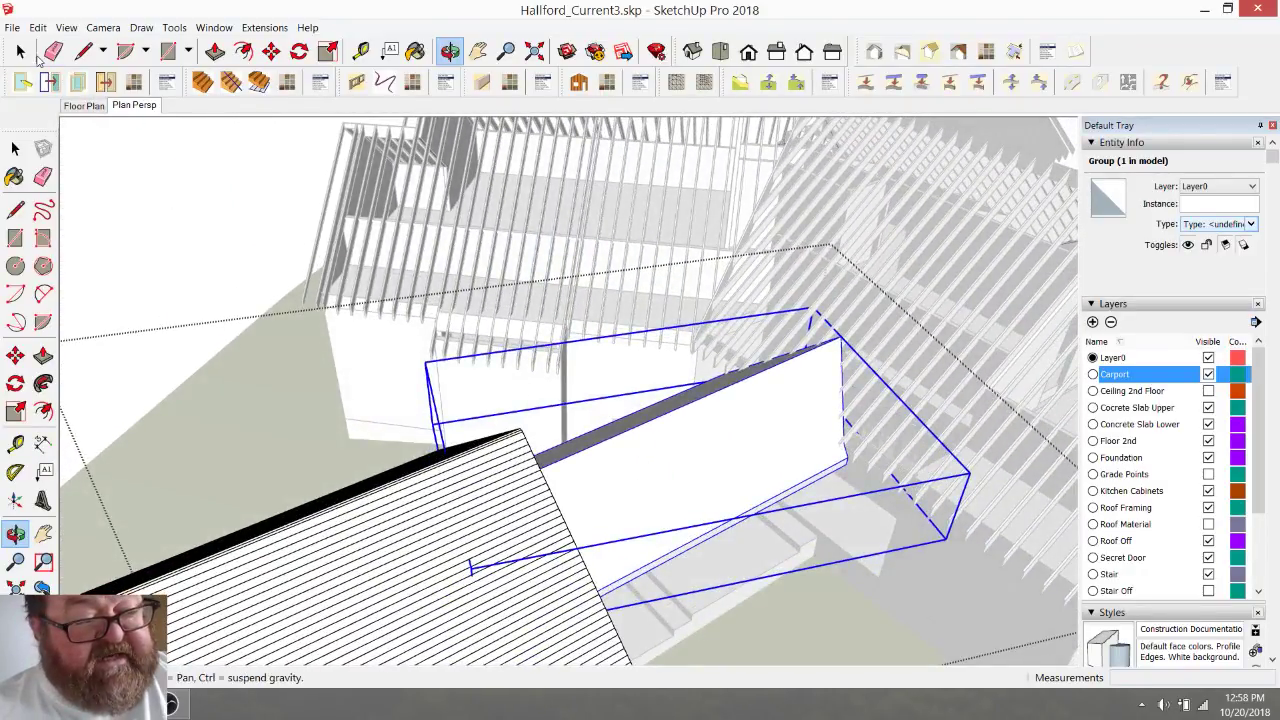
{"action": "left_click", "coordinate": [22, 53]}
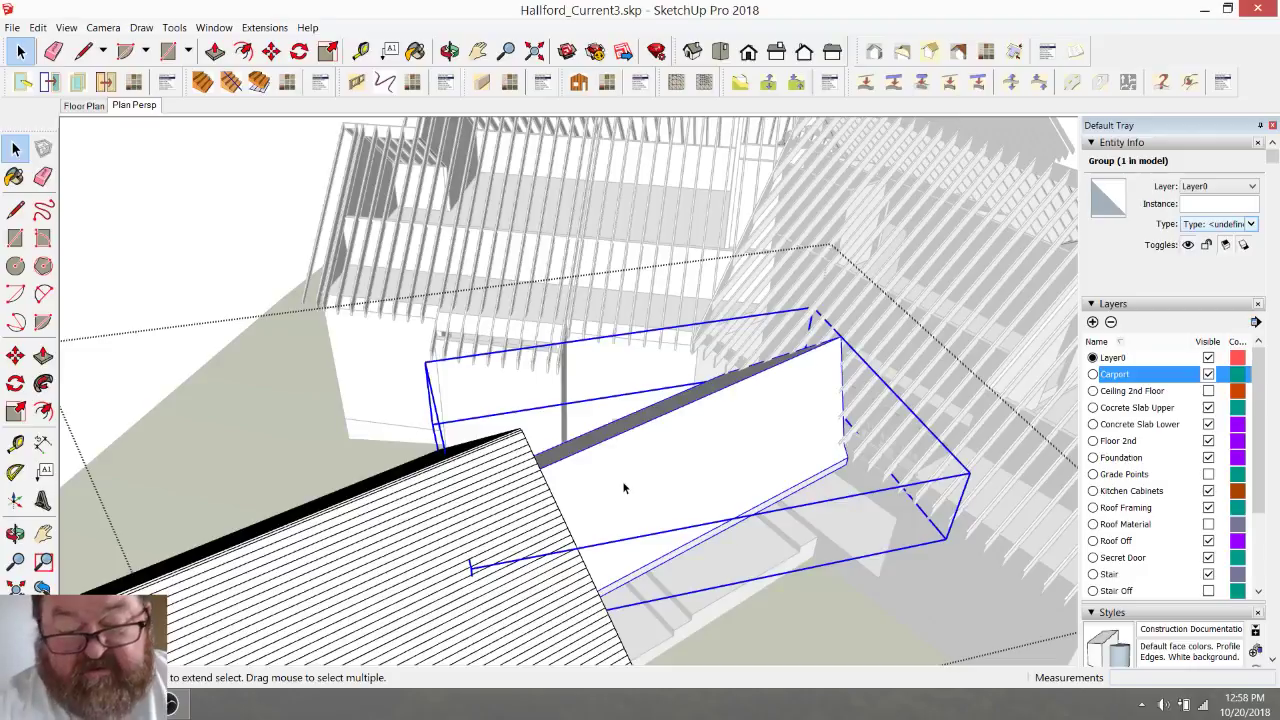
{"action": "key", "text": "Delete"}
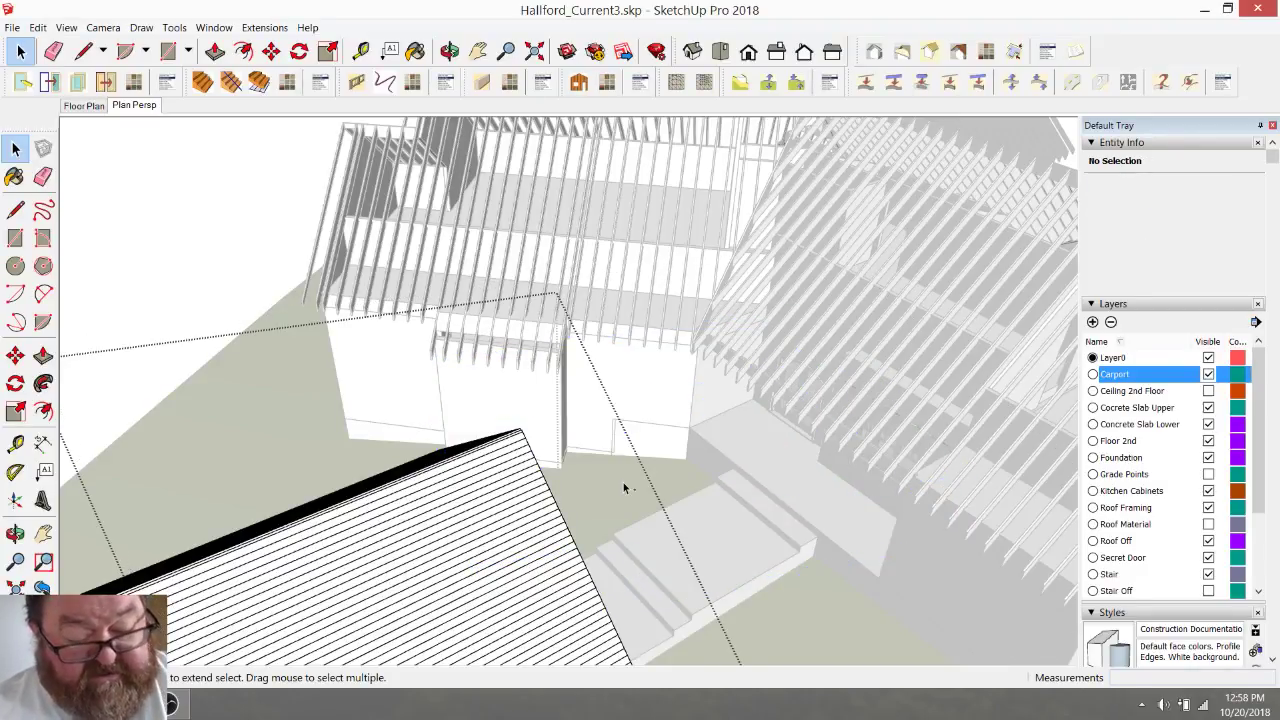
{"action": "key", "text": "ctrl+z"}
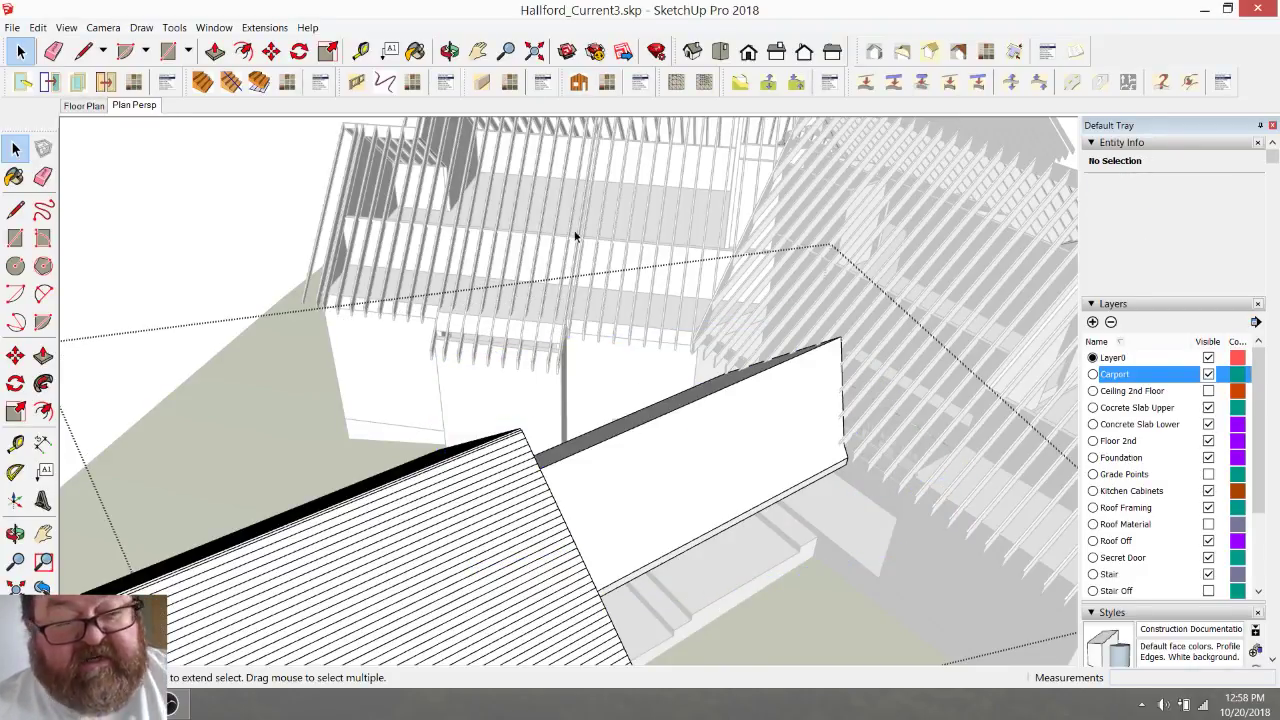
- Examine how the connecting roof meets the carport's end truss, beam and roof boards from above and below
{"action": "left_click", "coordinate": [450, 51]}
{"action": "mouse_move", "coordinate": [707, 449]}
{"action": "left_mouse_down"}
{"action": "mouse_move", "coordinate": [583, 443]}
{"action": "mouse_move", "coordinate": [614, 389]}
{"action": "mouse_move", "coordinate": [623, 286]}
{"action": "mouse_move", "coordinate": [646, 291]}
{"action": "mouse_move", "coordinate": [634, 400]}
{"action": "mouse_move", "coordinate": [683, 453]}
{"action": "left_mouse_up"}
{"action": "scroll", "coordinate": [593, 478], "scroll_direction": "up", "scroll_amount": 3}
{"action": "scroll", "coordinate": [700, 465], "scroll_direction": "down", "scroll_amount": 3}
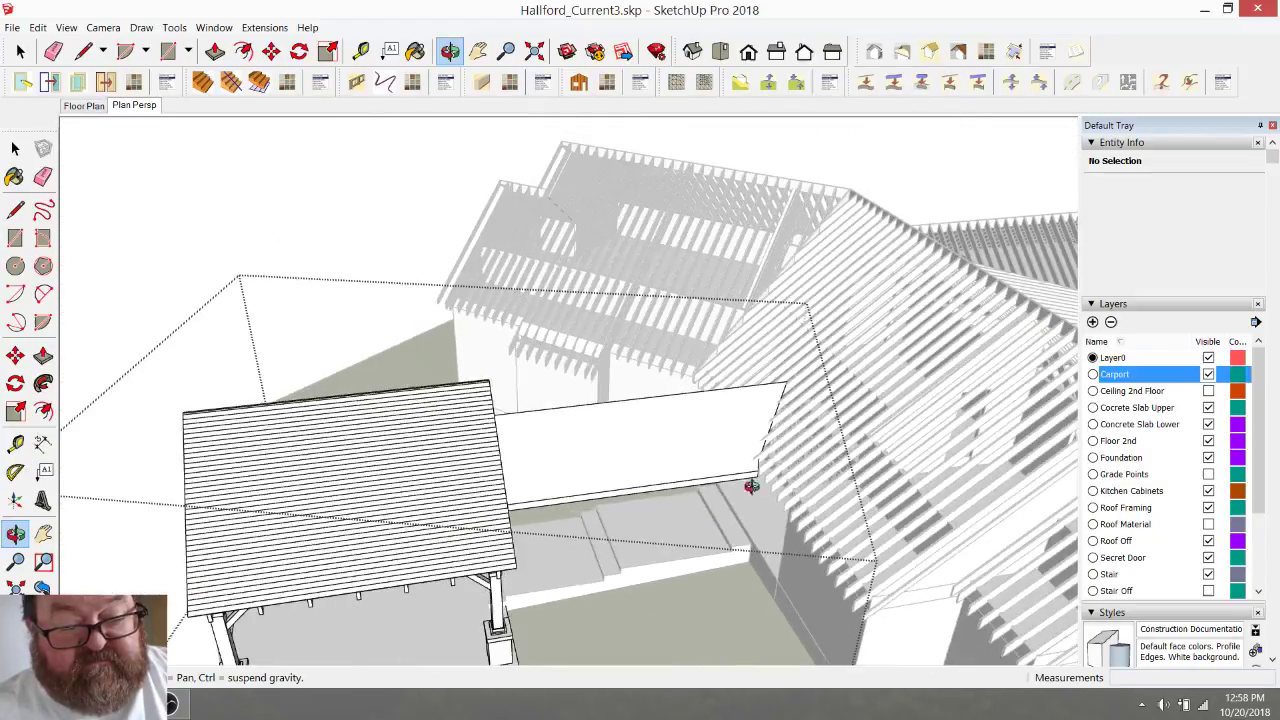
{"action": "left_click_drag", "start_coordinate": [329, 491], "coordinate": [218, 414]}
{"action": "scroll", "coordinate": [239, 441], "scroll_direction": "up", "scroll_amount": 5}
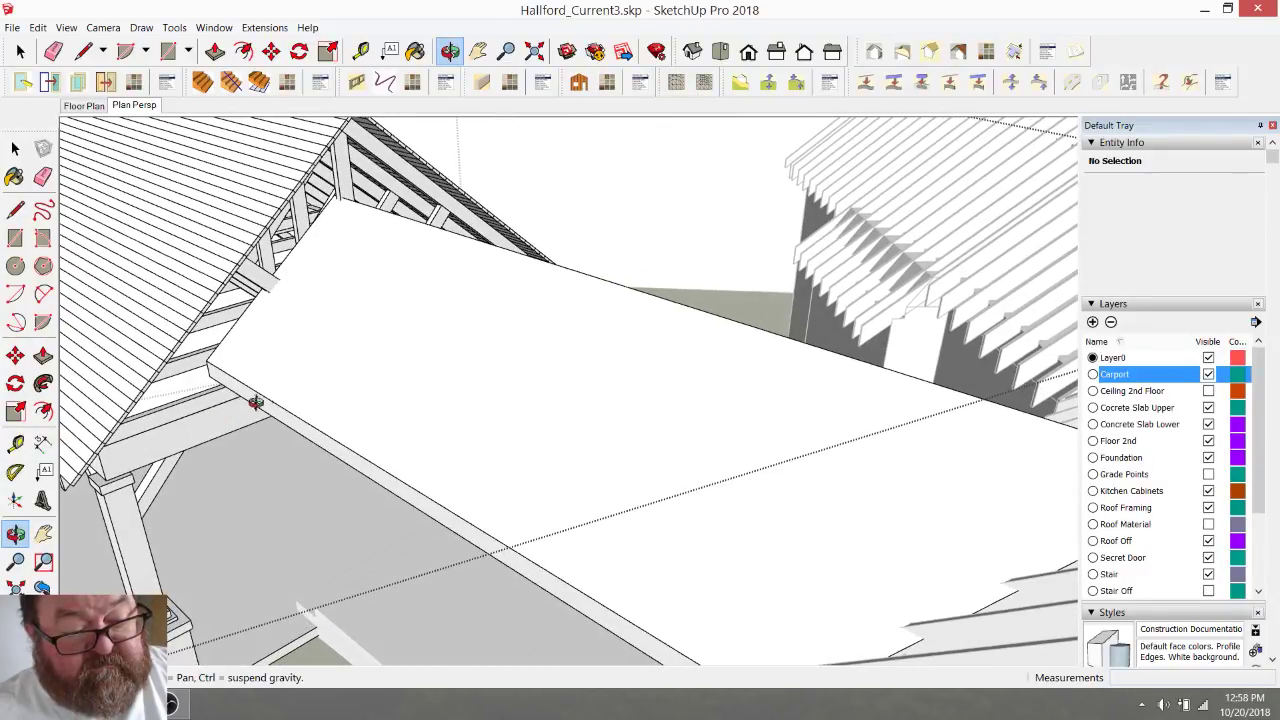
{"action": "left_click_drag", "start_coordinate": [288, 375], "coordinate": [320, 345]}
{"action": "left_click_drag", "start_coordinate": [309, 281], "coordinate": [476, 289]}
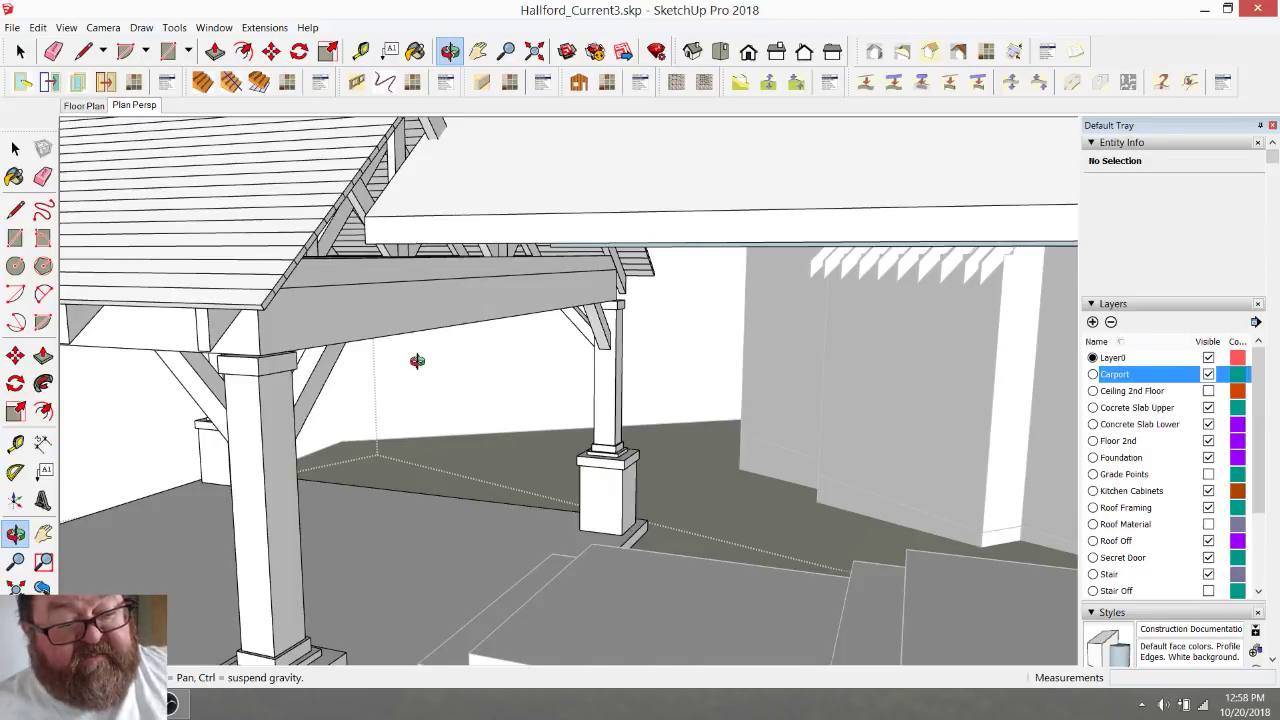
{"action": "left_click_drag", "start_coordinate": [414, 363], "coordinate": [466, 434]}
{"action": "scroll", "coordinate": [434, 290], "scroll_direction": "up", "scroll_amount": 10}
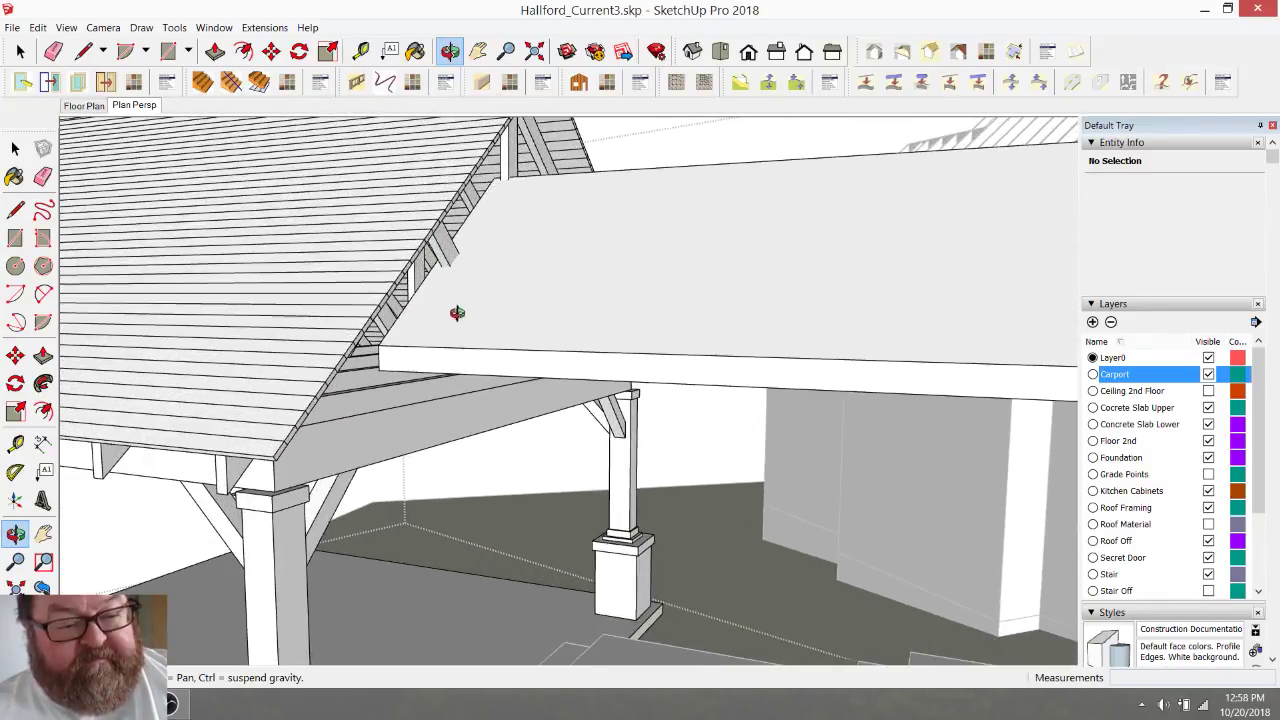
{"action": "left_click_drag", "start_coordinate": [457, 313], "coordinate": [467, 241]}
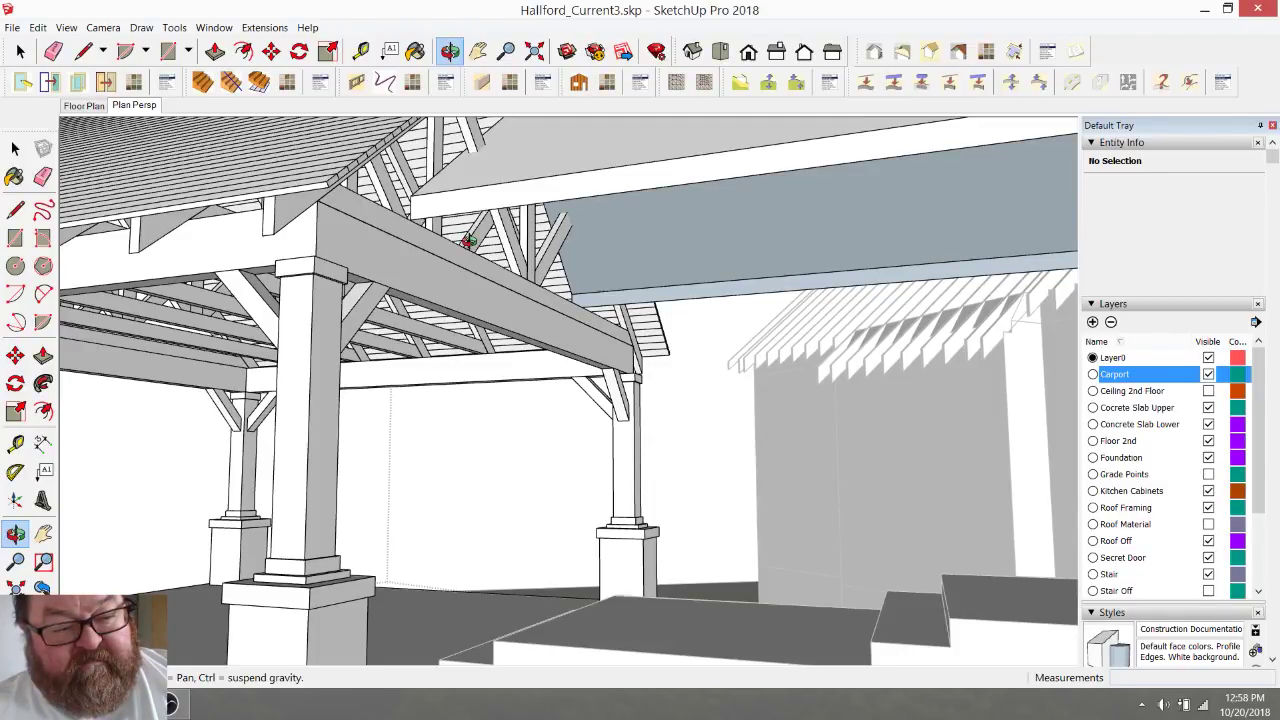
{"action": "left_click_drag", "start_coordinate": [467, 241], "coordinate": [457, 270]}
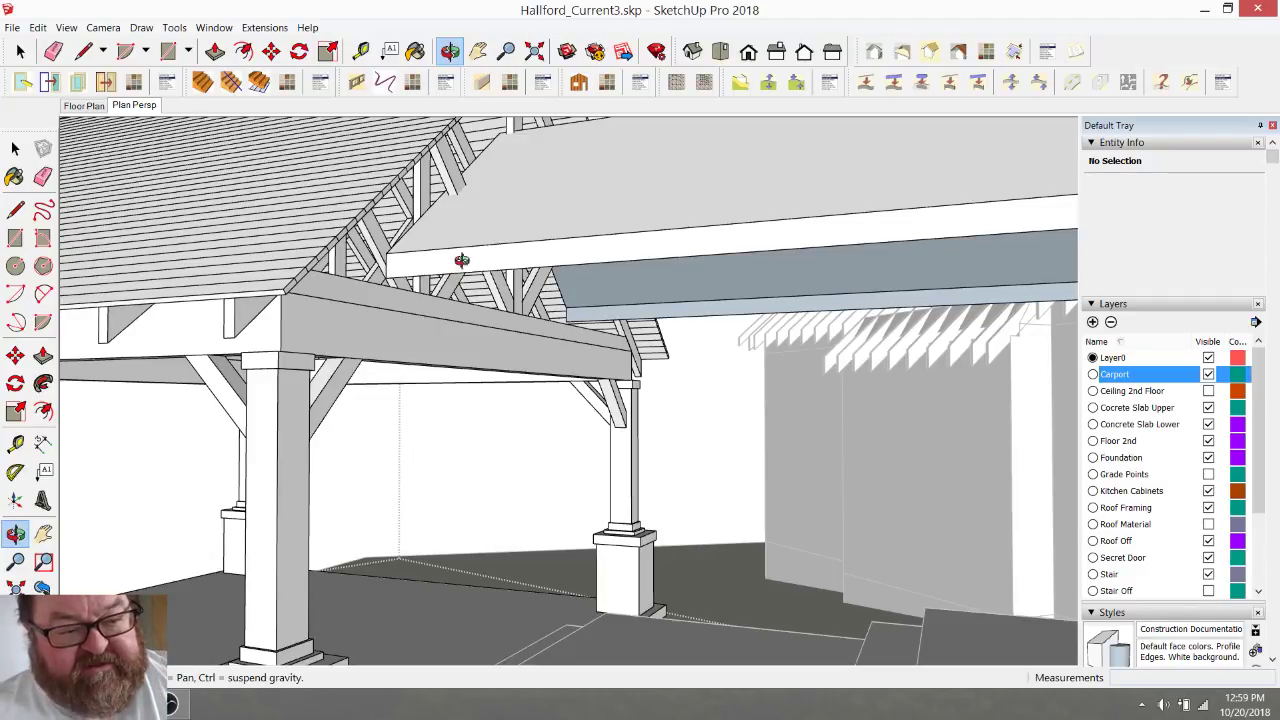
{"action": "left_click_drag", "start_coordinate": [474, 229], "coordinate": [183, 191]}
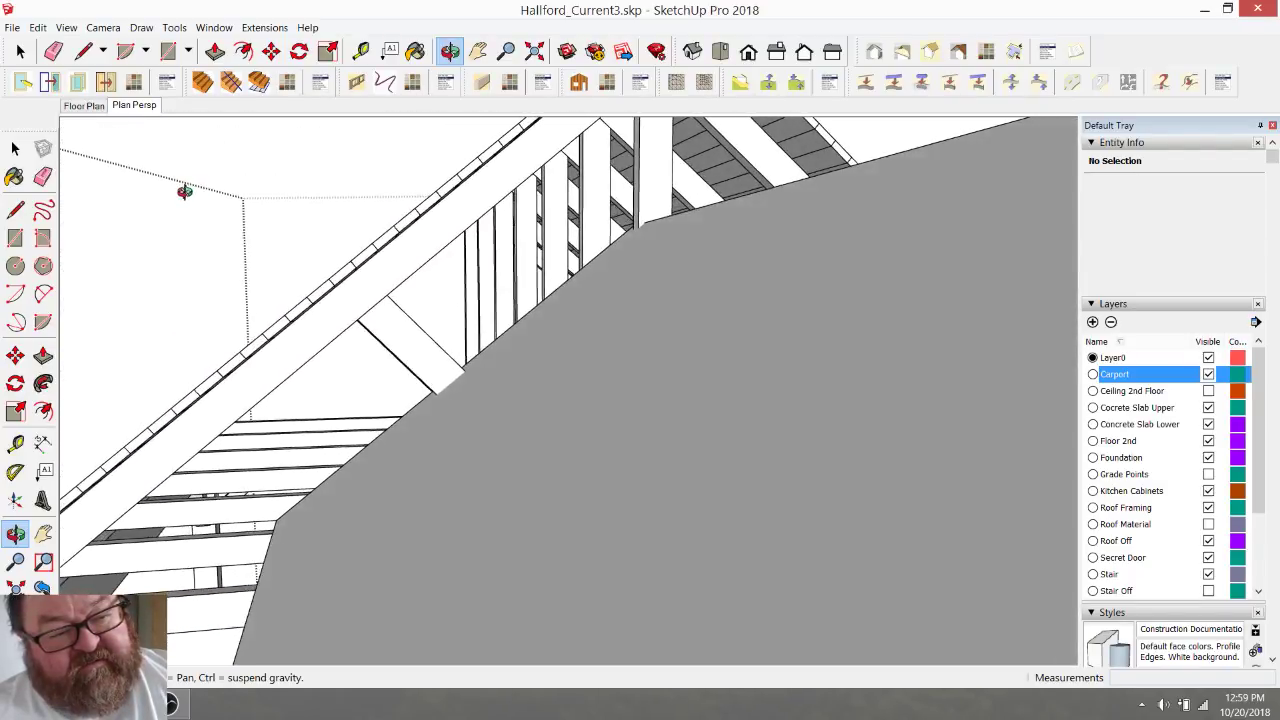
- Start a Tape Measure measurement at the edge of the carport's roof boards above the end rafter
{"action": "left_click", "coordinate": [361, 51]}
{"action": "scroll", "coordinate": [529, 309], "scroll_direction": "up", "scroll_amount": 2}
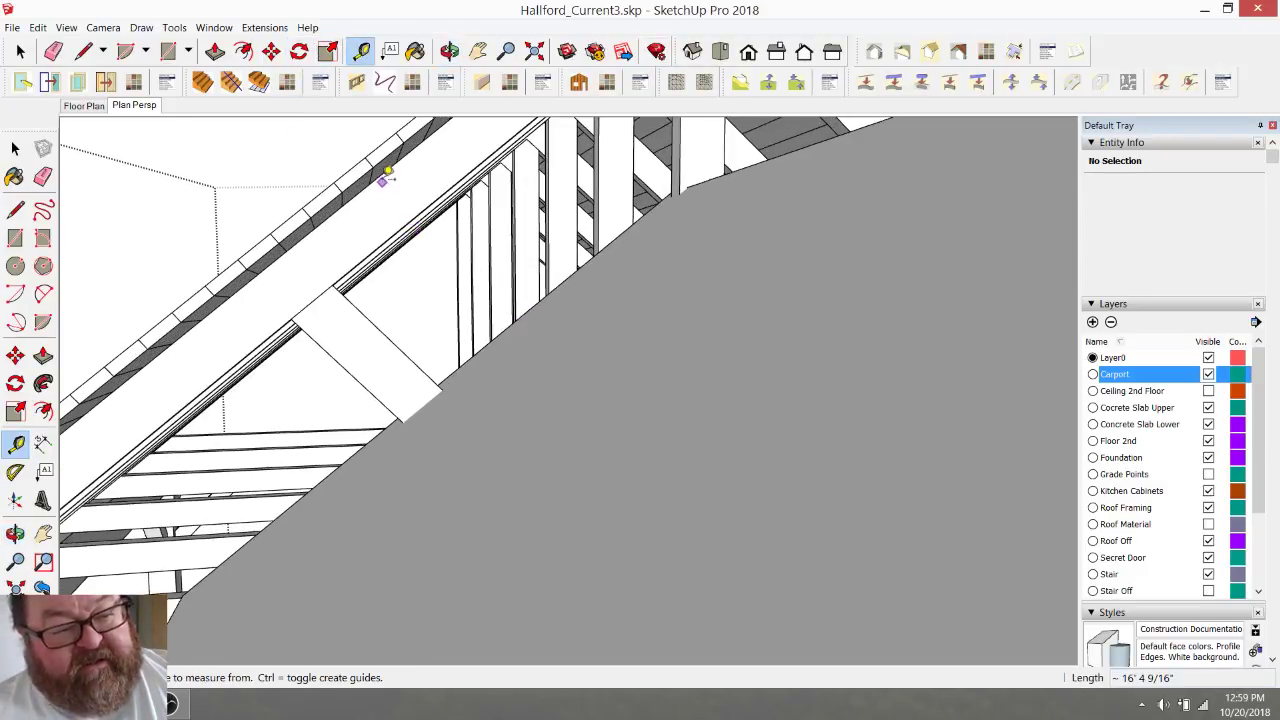
{"action": "left_click", "coordinate": [381, 177]}
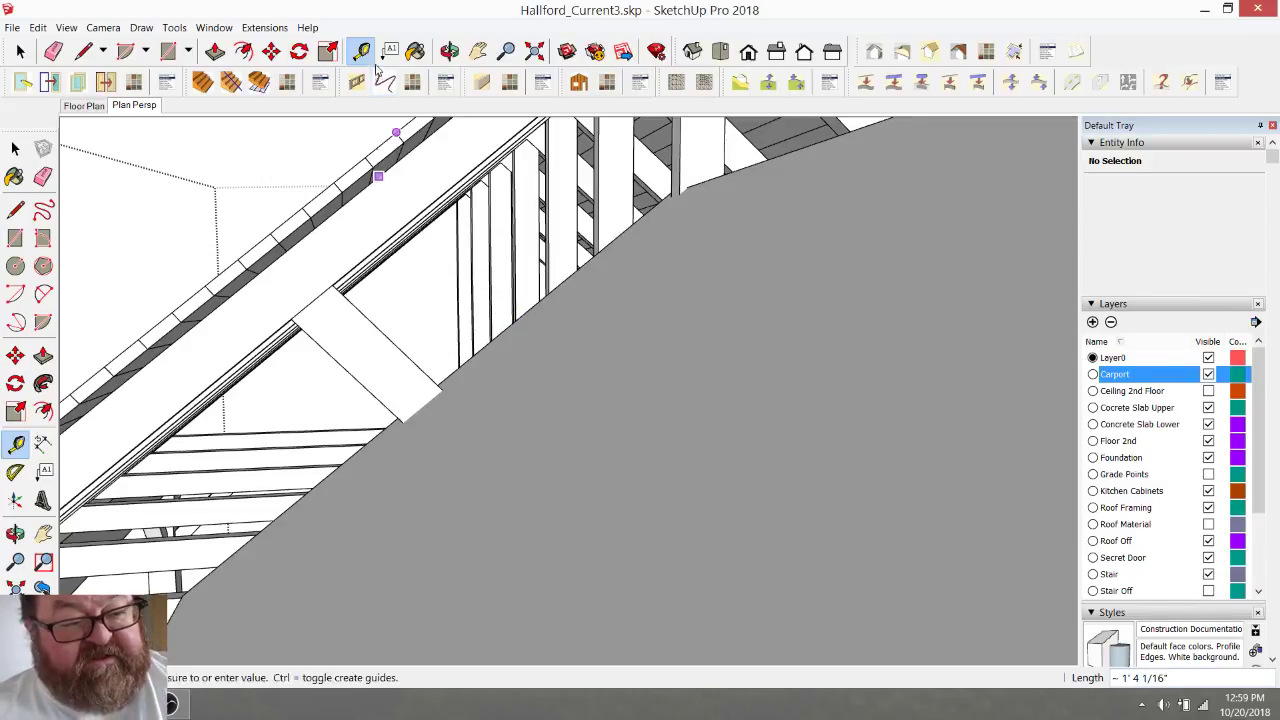
- Delete the connecting roof group between the carport and the house
{"action": "left_click", "coordinate": [449, 51]}
{"action": "left_click_drag", "start_coordinate": [420, 140], "coordinate": [691, 415]}
{"action": "left_click_drag", "start_coordinate": [840, 368], "coordinate": [700, 380]}
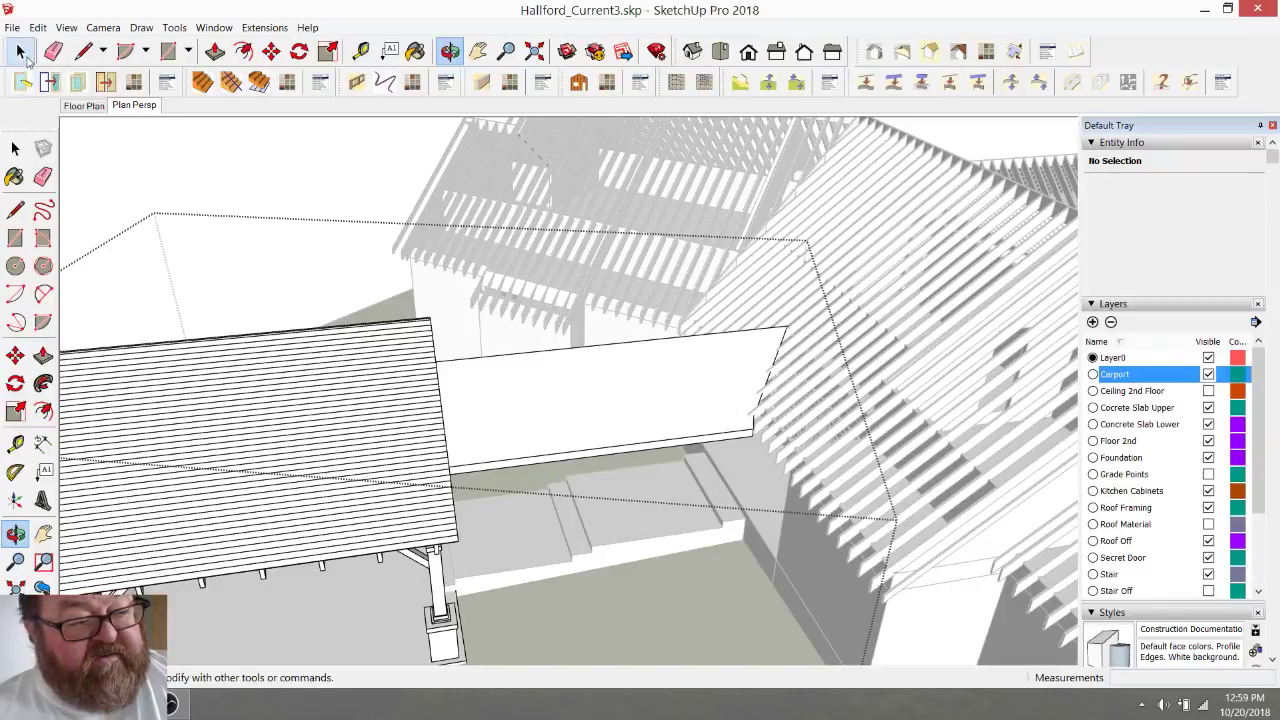
{"action": "left_click", "coordinate": [21, 52]}
{"action": "left_click", "coordinate": [605, 420]}
{"action": "key", "text": "Delete"}
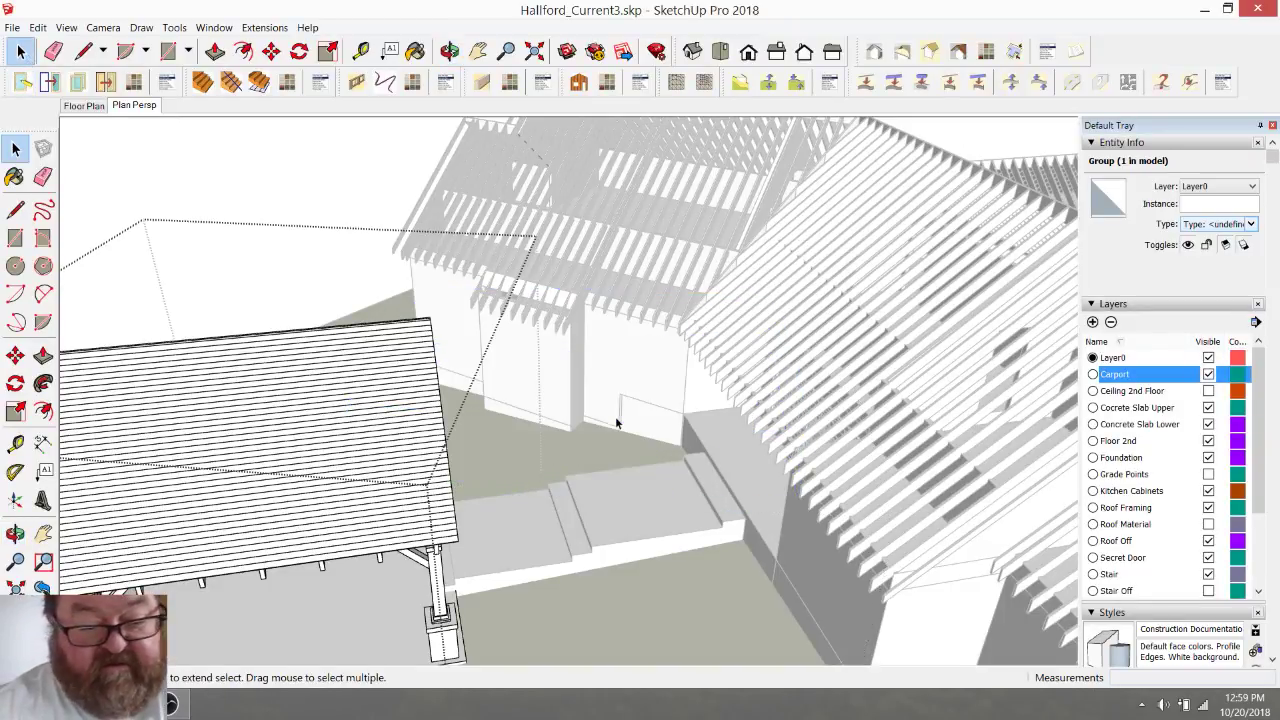
{"action": "scroll", "coordinate": [618, 424], "scroll_direction": "down", "scroll_amount": 3}
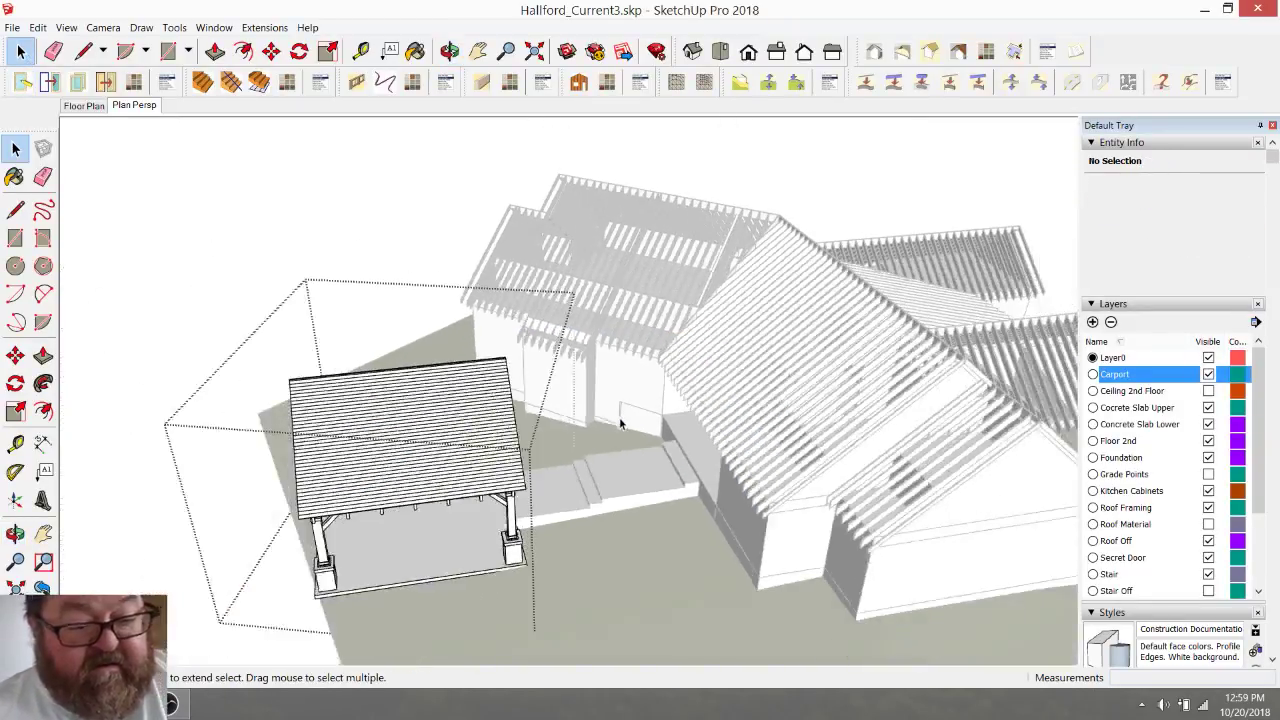
- Move the carport's roof board group 40' off the trusses, parallel to the walkway edge and away from the house
{"action": "left_click", "coordinate": [449, 51]}
{"action": "left_click_drag", "start_coordinate": [420, 350], "coordinate": [515, 500]}
{"action": "scroll", "coordinate": [355, 395], "scroll_direction": "up", "scroll_amount": 5}
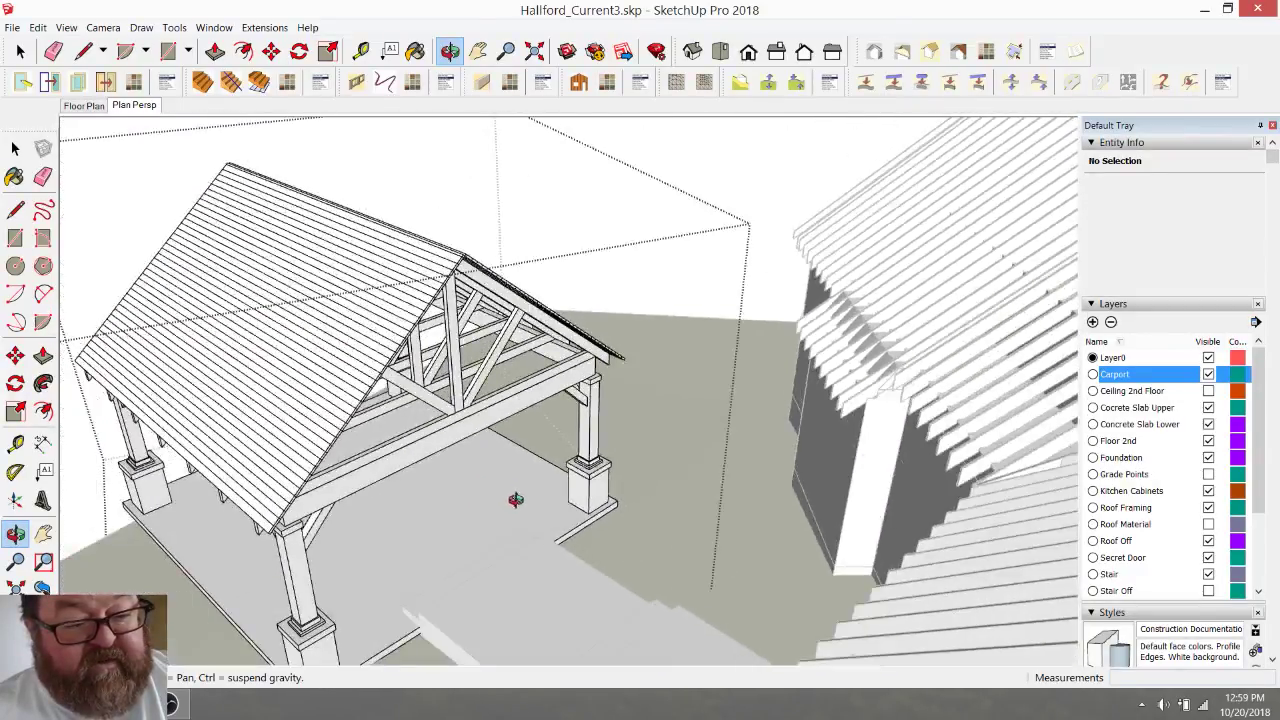
{"action": "left_click_drag", "start_coordinate": [338, 352], "coordinate": [485, 362]}
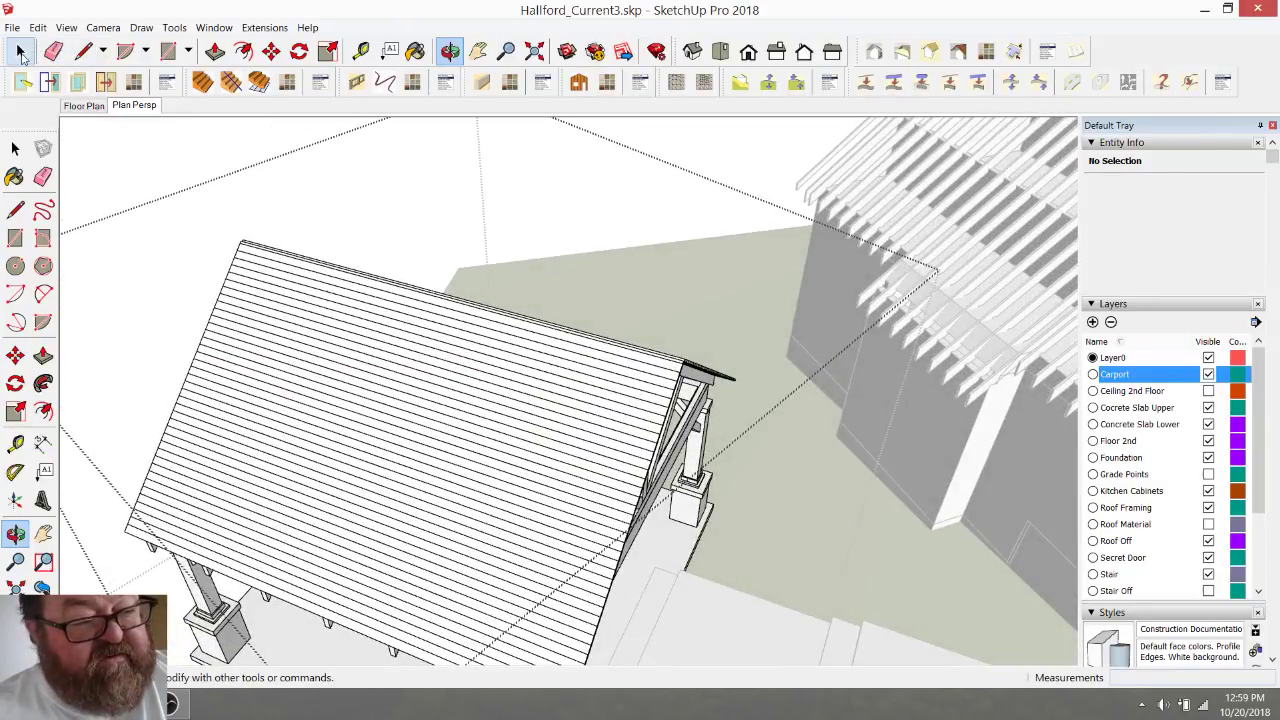
{"action": "left_click", "coordinate": [20, 52]}
{"action": "left_click", "coordinate": [380, 263]}
{"action": "left_click", "coordinate": [450, 51]}
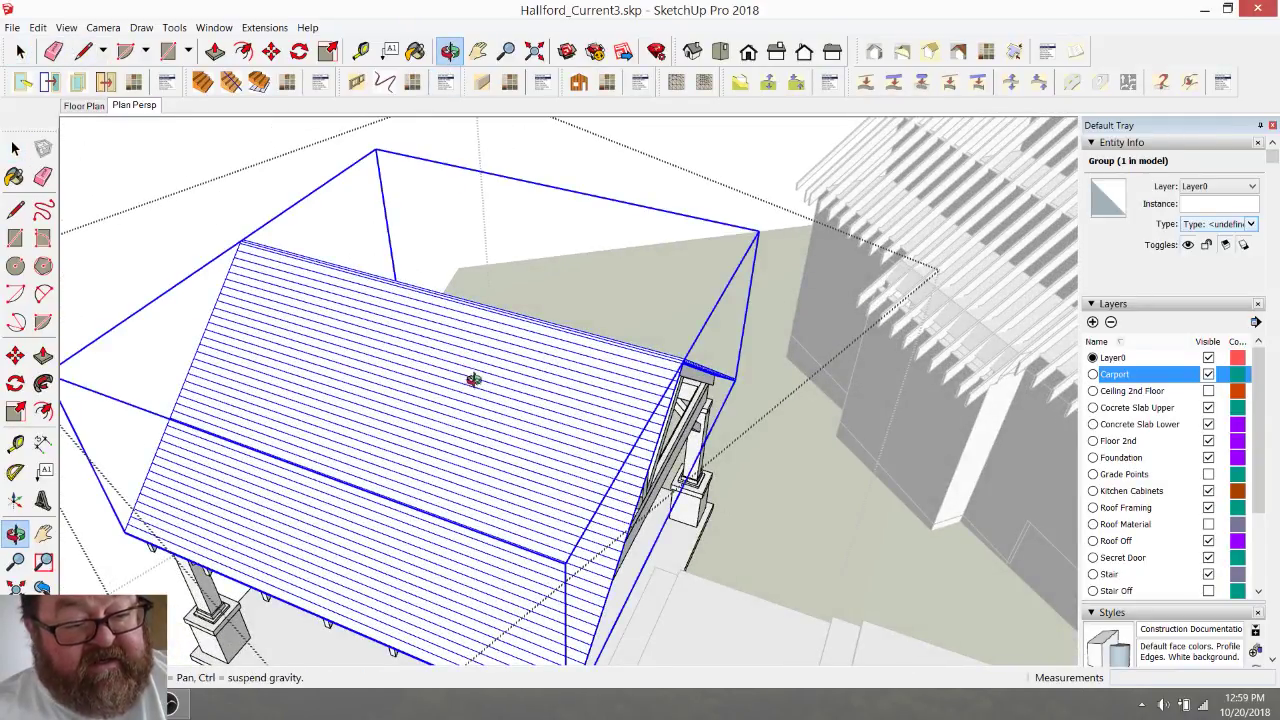
{"action": "scroll", "coordinate": [474, 379], "scroll_direction": "down", "scroll_amount": 2}
{"action": "left_click_drag", "start_coordinate": [474, 406], "coordinate": [543, 426]}
{"action": "scroll", "coordinate": [568, 322], "scroll_direction": "down", "scroll_amount": 3}
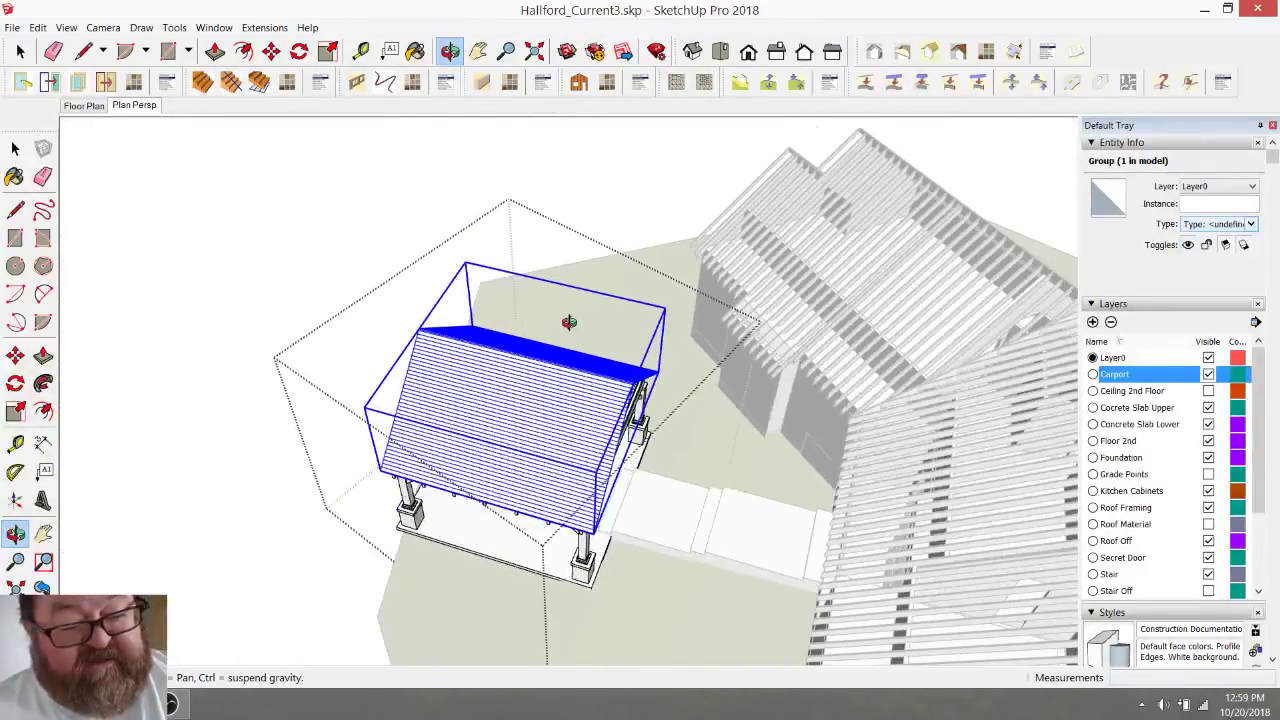
{"action": "left_click", "coordinate": [271, 51]}
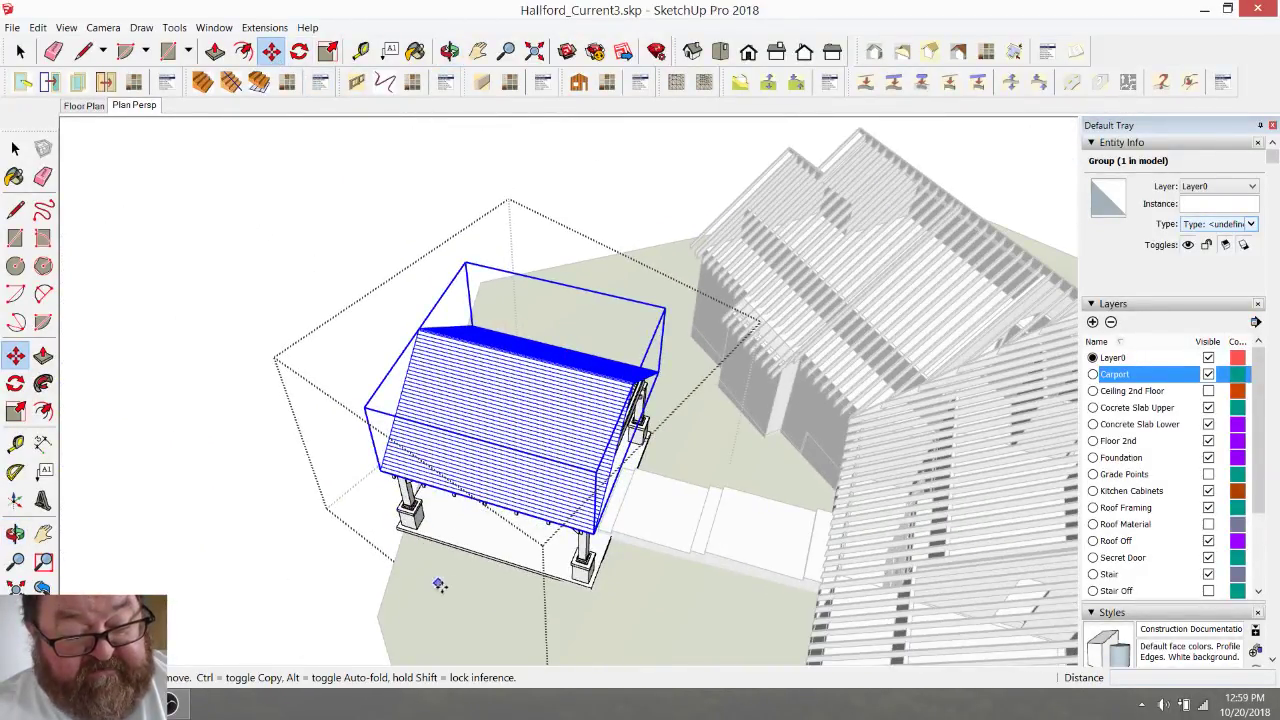
{"action": "left_click", "coordinate": [359, 559]}
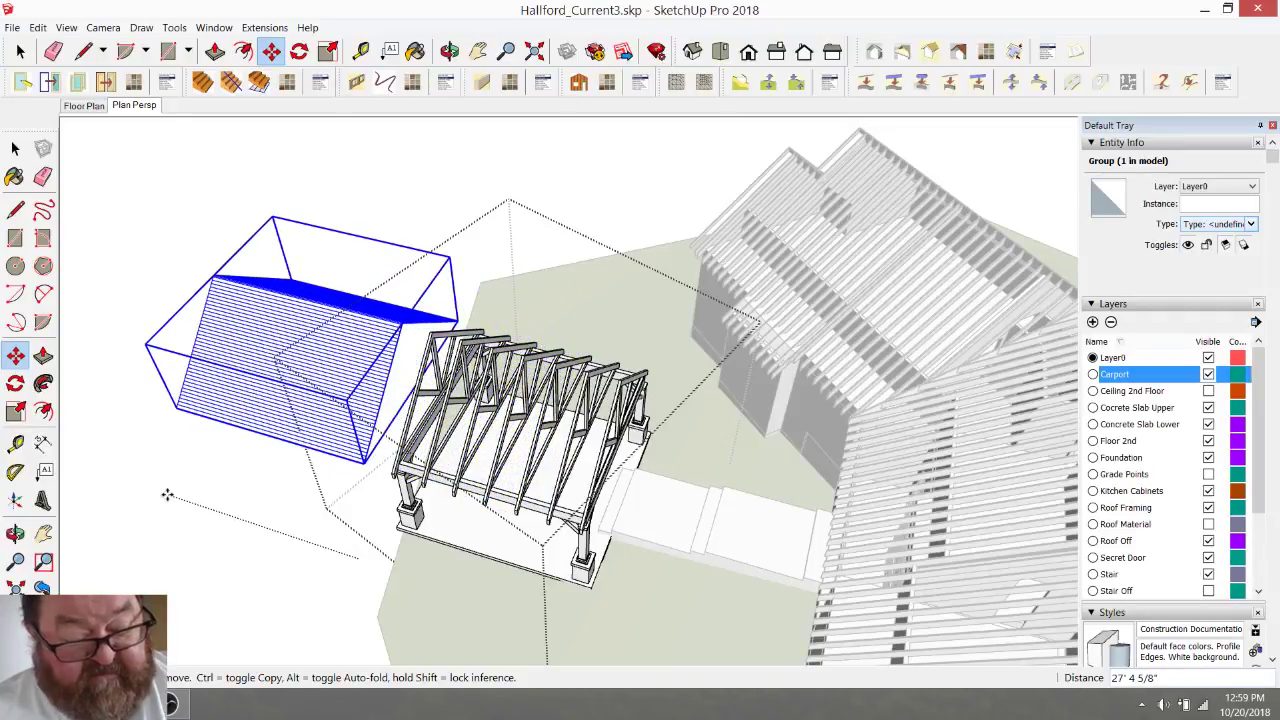
{"action": "key", "text": "Escape"}
{"action": "scroll", "coordinate": [728, 578], "scroll_direction": "up", "scroll_amount": 2}
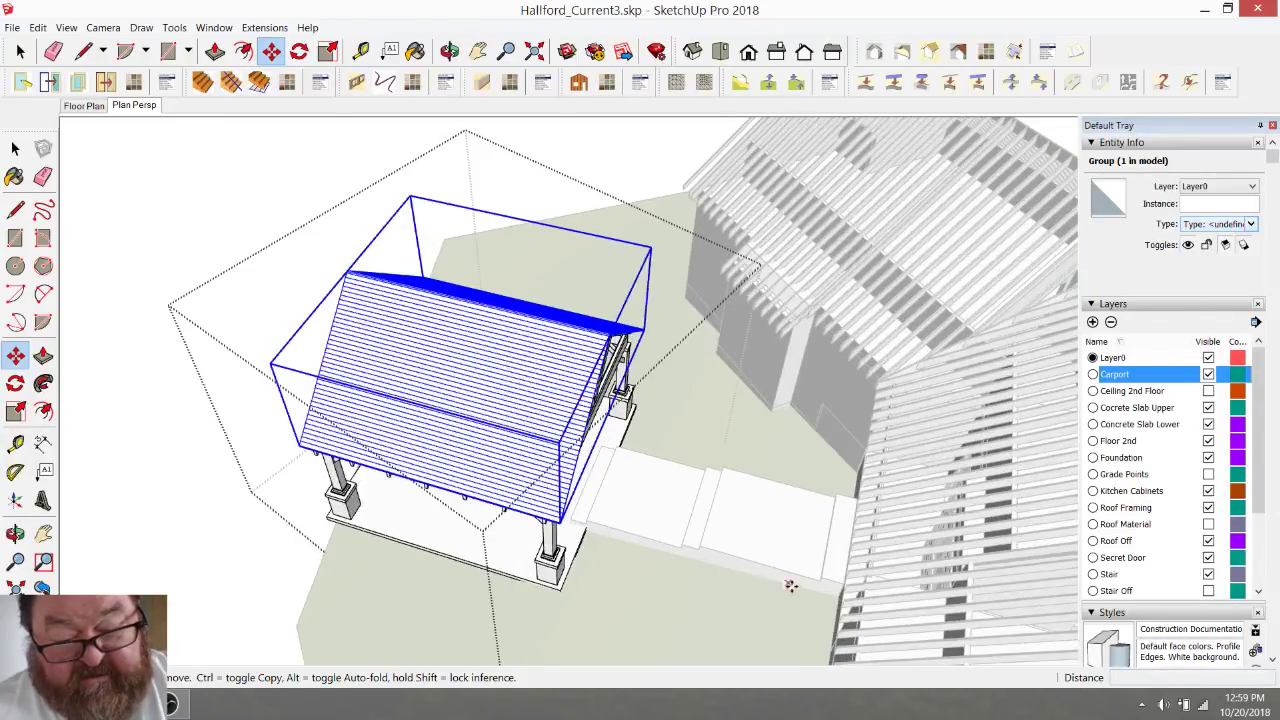
{"action": "left_click", "coordinate": [801, 576]}
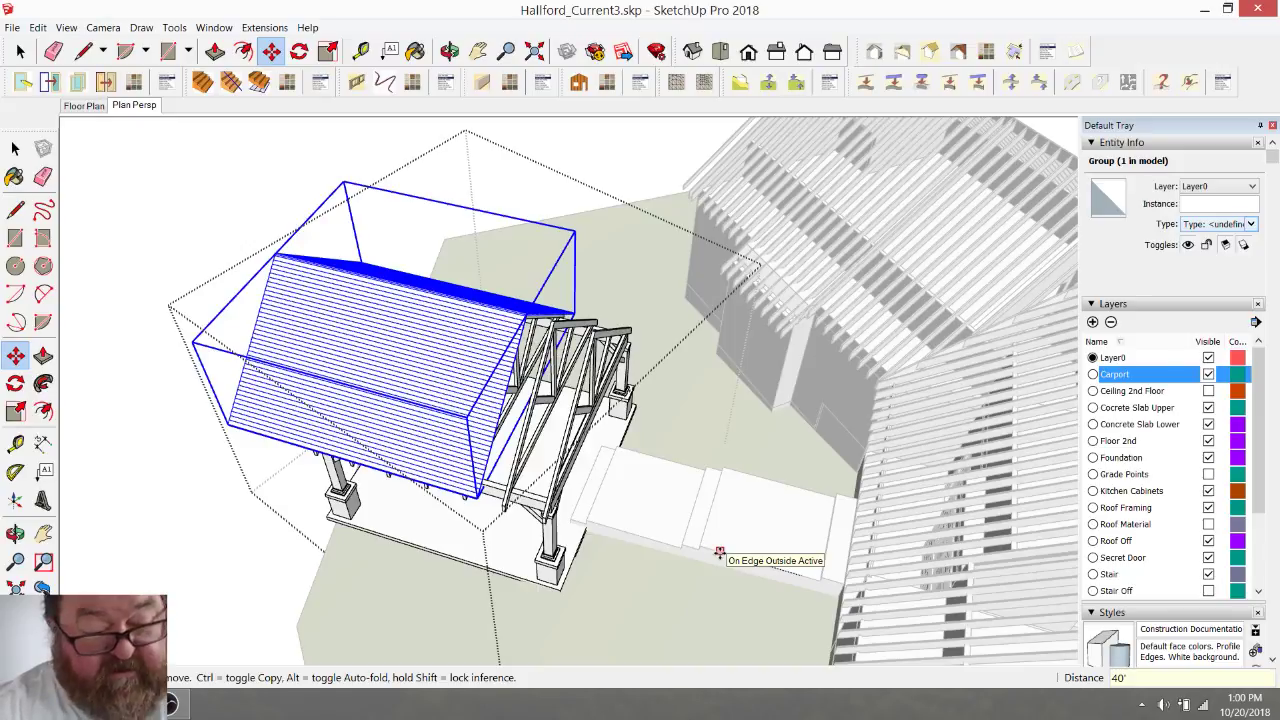
{"action": "key", "text": "Return"}
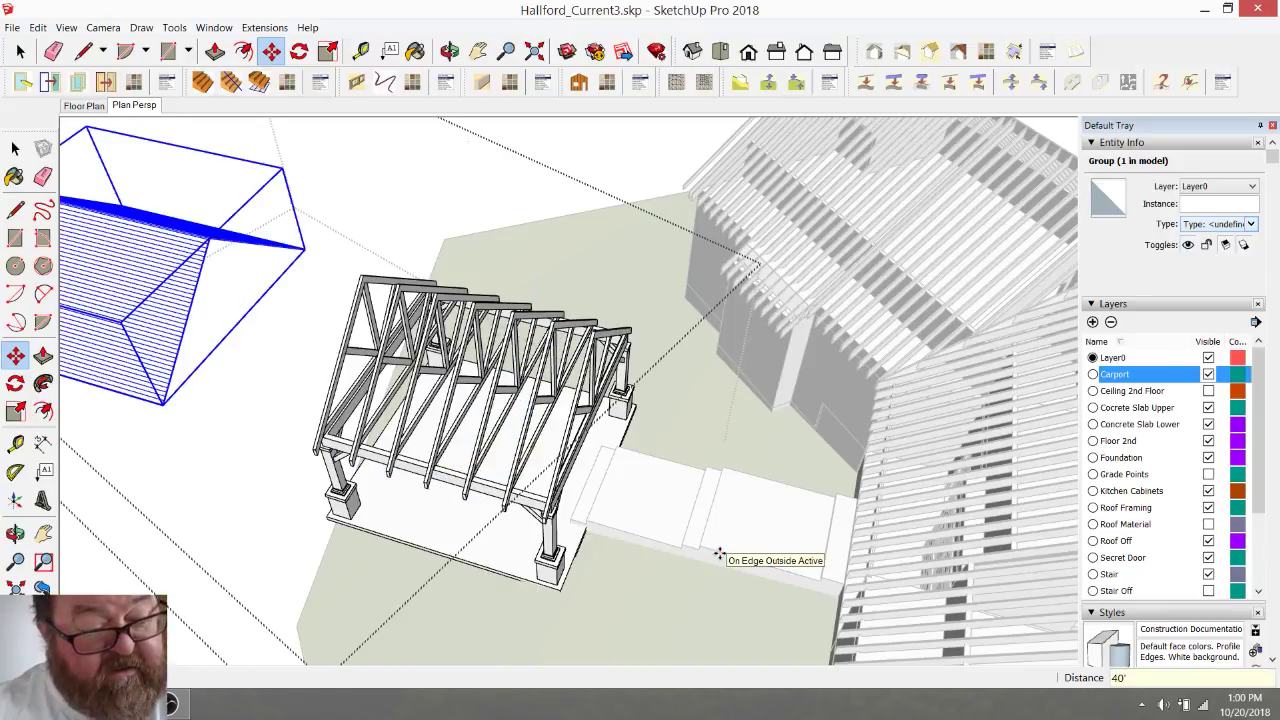
- Copy the end truss nearest the walkway from inside the carport's truss group, and close the truss group
{"action": "scroll", "coordinate": [714, 463], "scroll_direction": "up", "scroll_amount": 4}
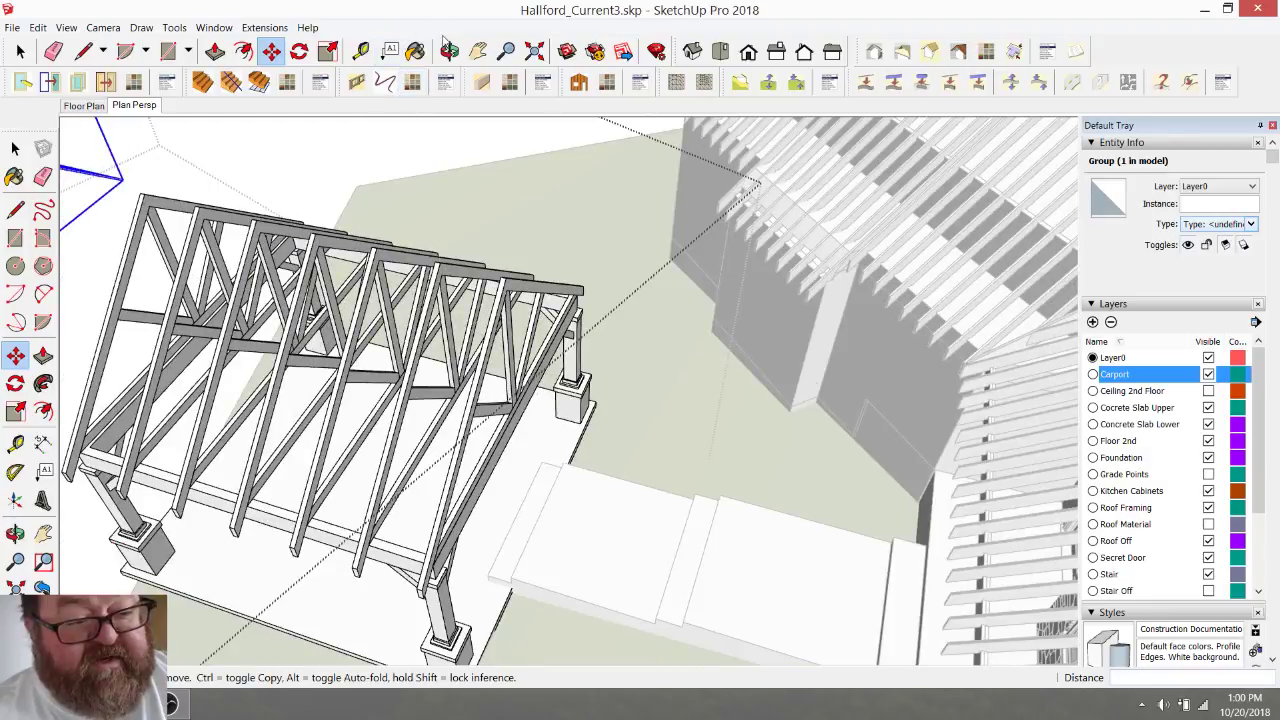
{"action": "left_click", "coordinate": [449, 50]}
{"action": "left_click_drag", "start_coordinate": [430, 374], "coordinate": [587, 435]}
{"action": "scroll", "coordinate": [449, 428], "scroll_direction": "up", "scroll_amount": 6}
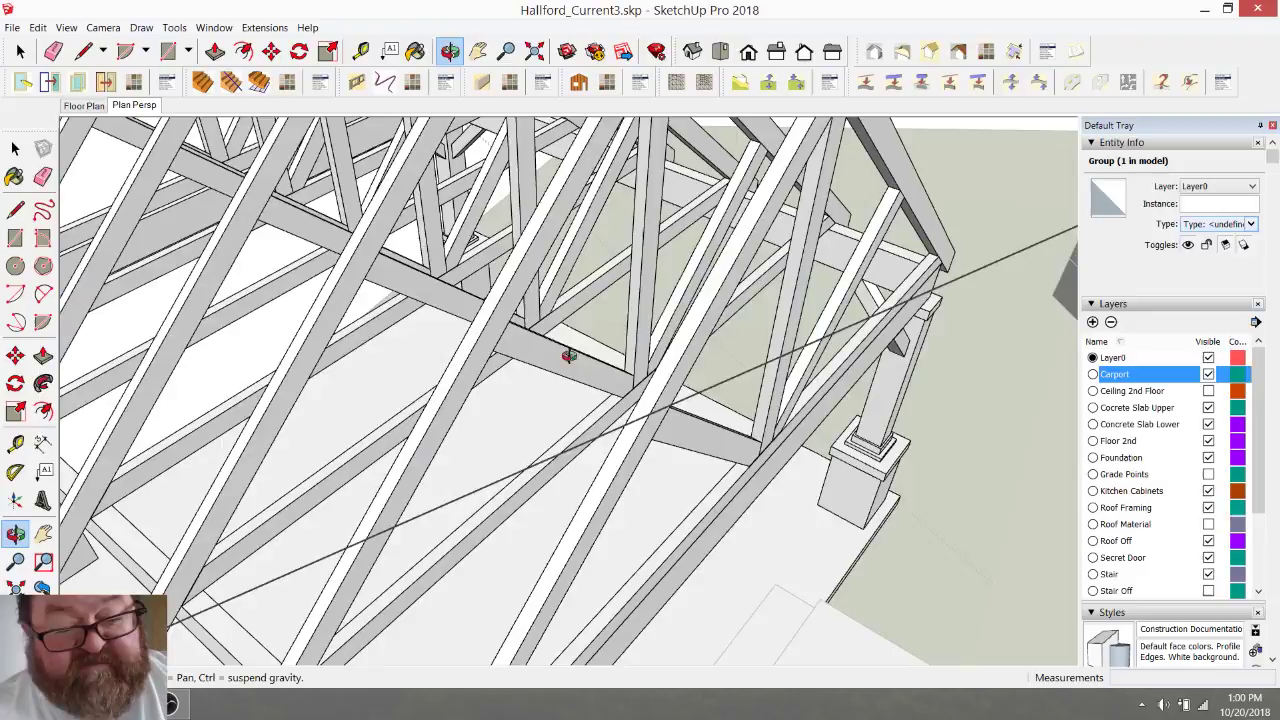
{"action": "left_click_drag", "start_coordinate": [568, 356], "coordinate": [498, 343]}
{"action": "scroll", "coordinate": [576, 367], "scroll_direction": "down", "scroll_amount": 4}
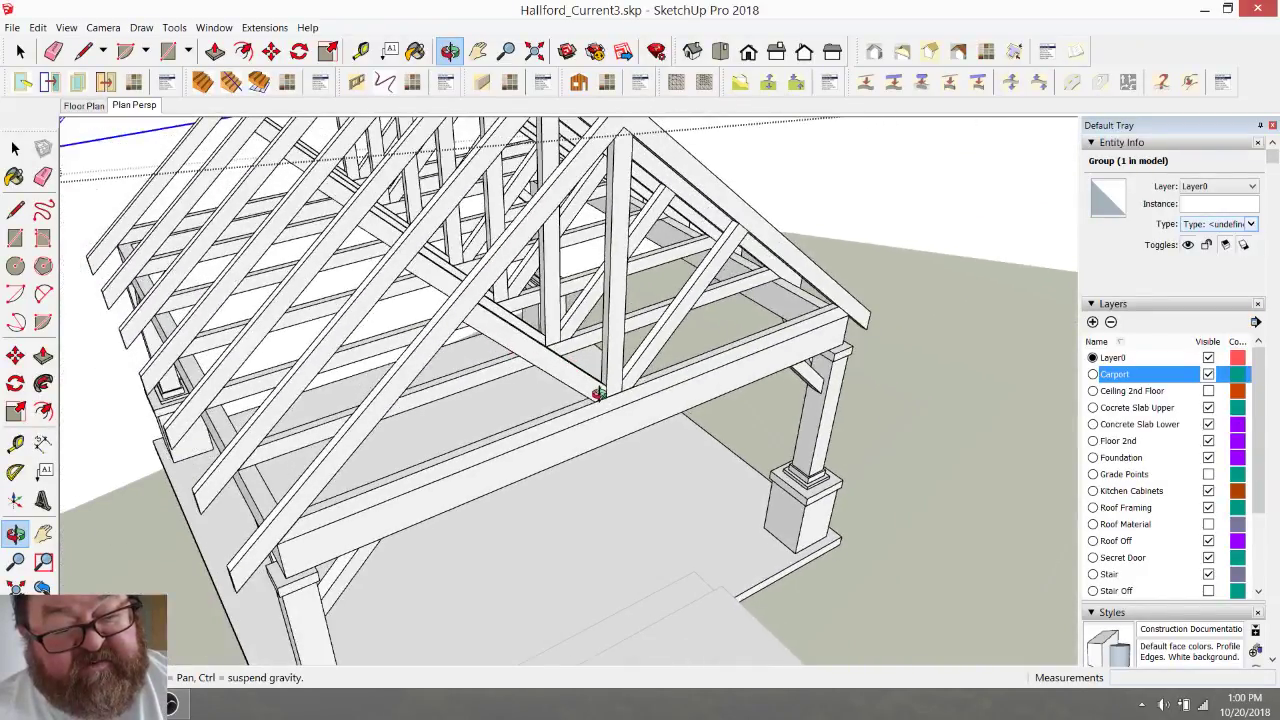
{"action": "scroll", "coordinate": [536, 319], "scroll_direction": "up", "scroll_amount": 5}
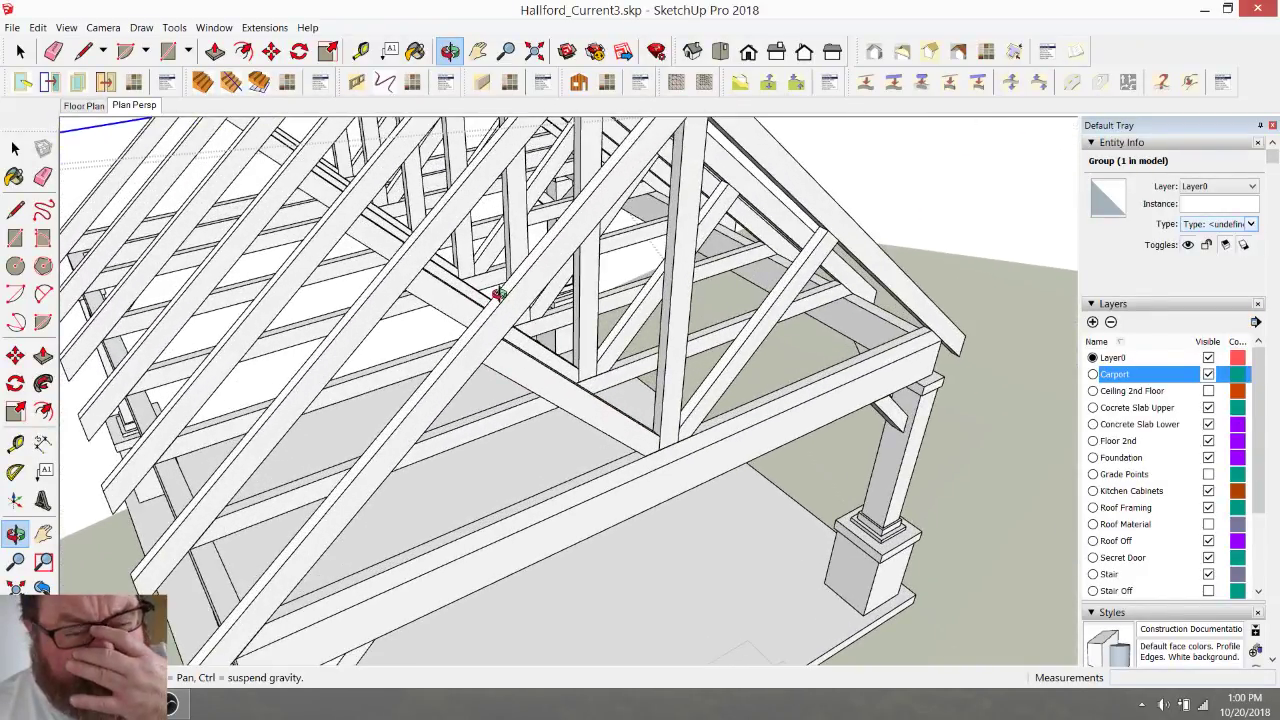
{"action": "left_click", "coordinate": [21, 52]}
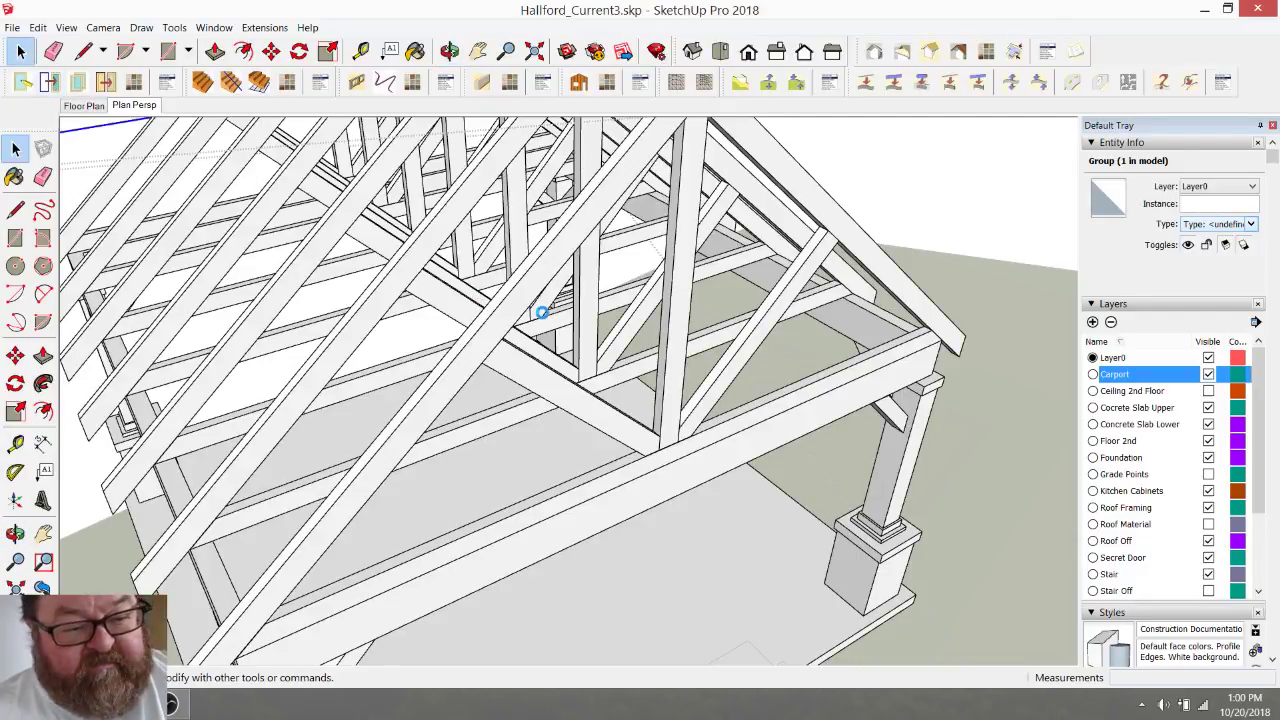
{"action": "left_click", "coordinate": [535, 294]}
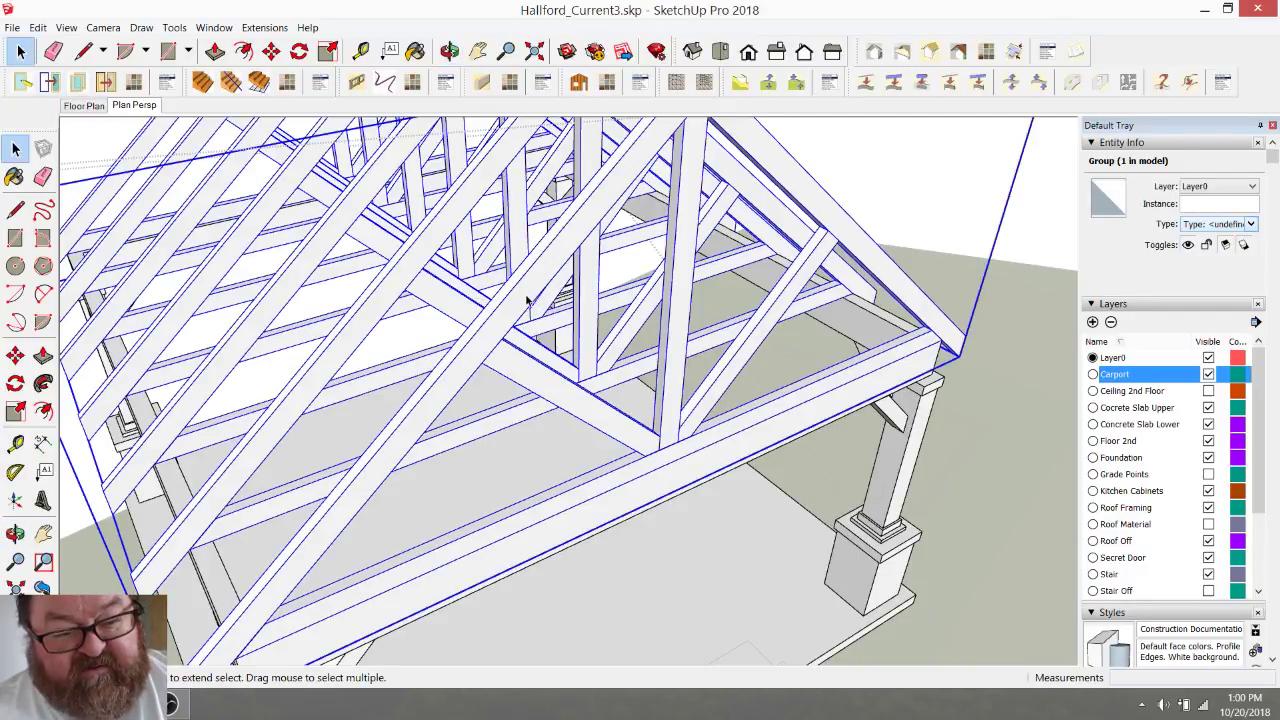
{"action": "scroll", "coordinate": [524, 316], "scroll_direction": "down", "scroll_amount": 2}
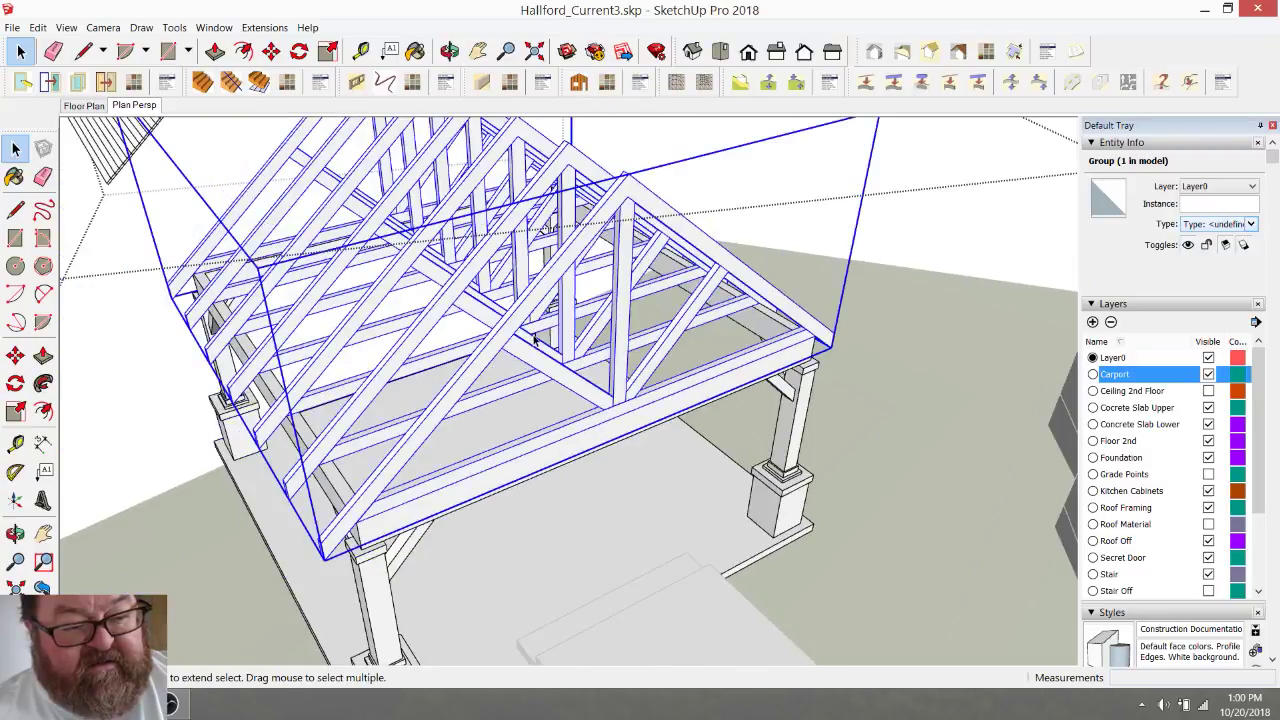
{"action": "double_click", "coordinate": [537, 307]}
{"action": "left_click", "coordinate": [537, 310]}
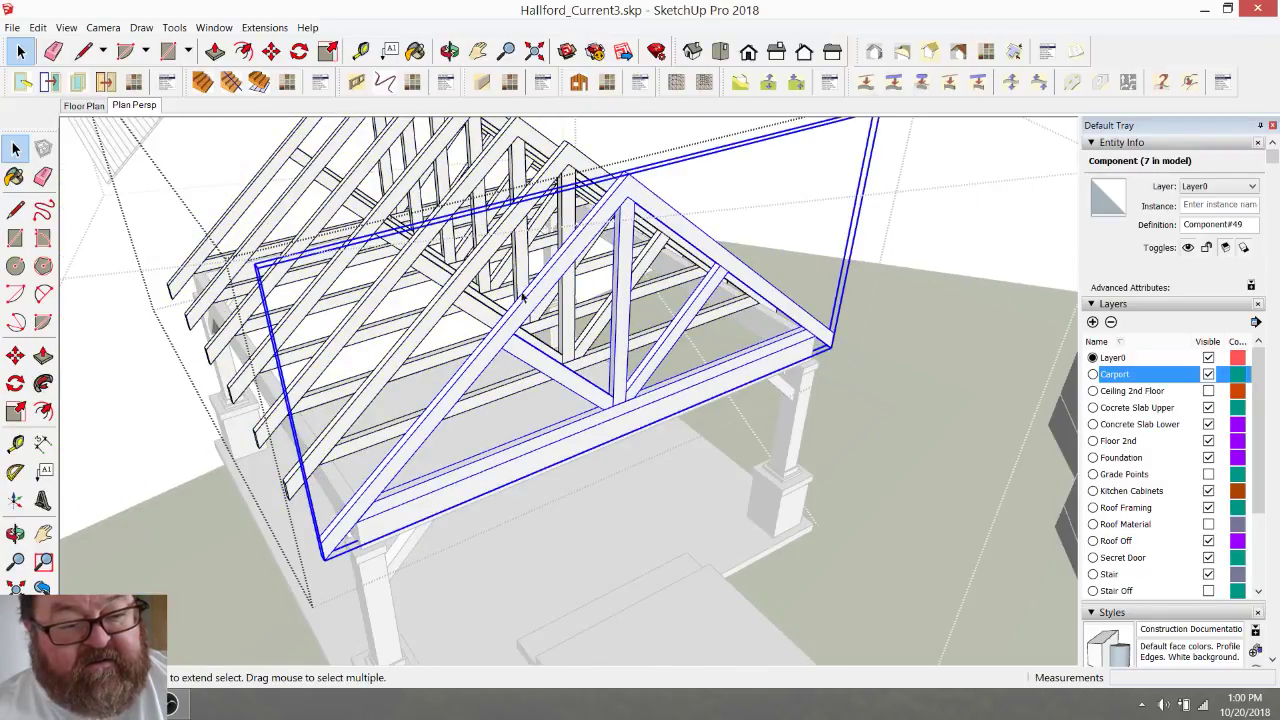
{"action": "left_click", "coordinate": [37, 27]}
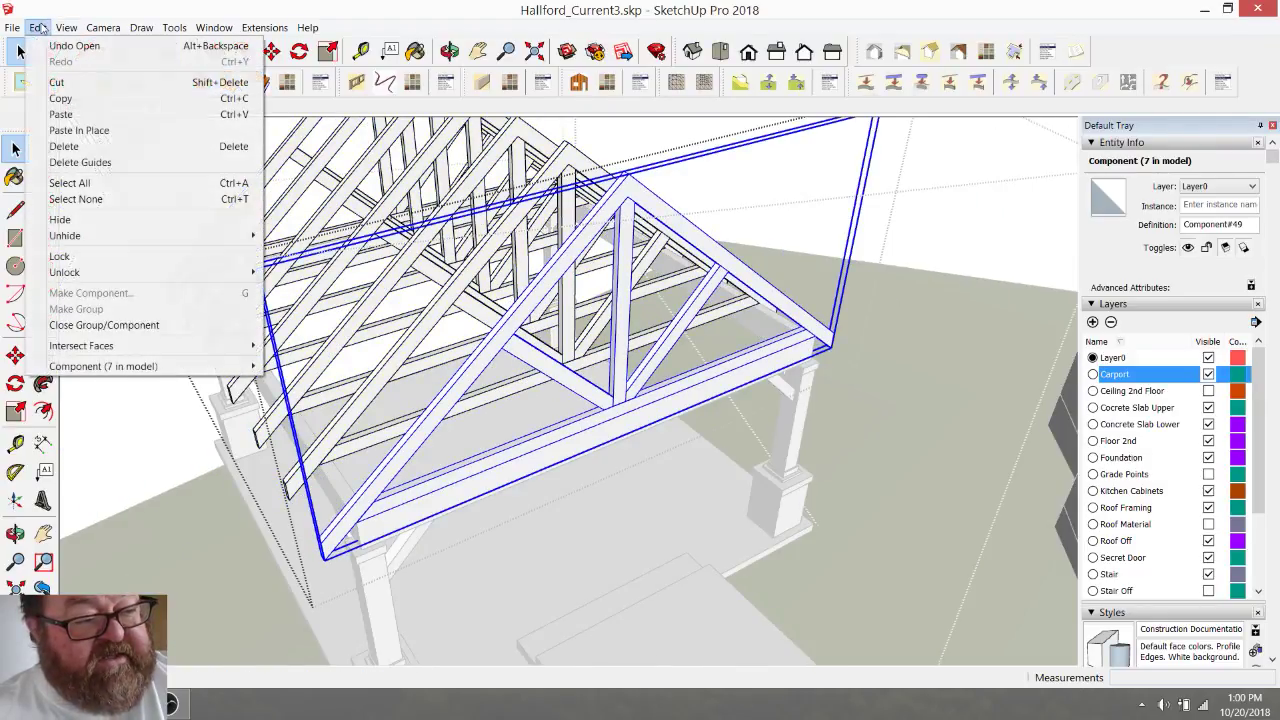
{"action": "left_click", "coordinate": [61, 98]}
{"action": "left_click", "coordinate": [948, 223]}
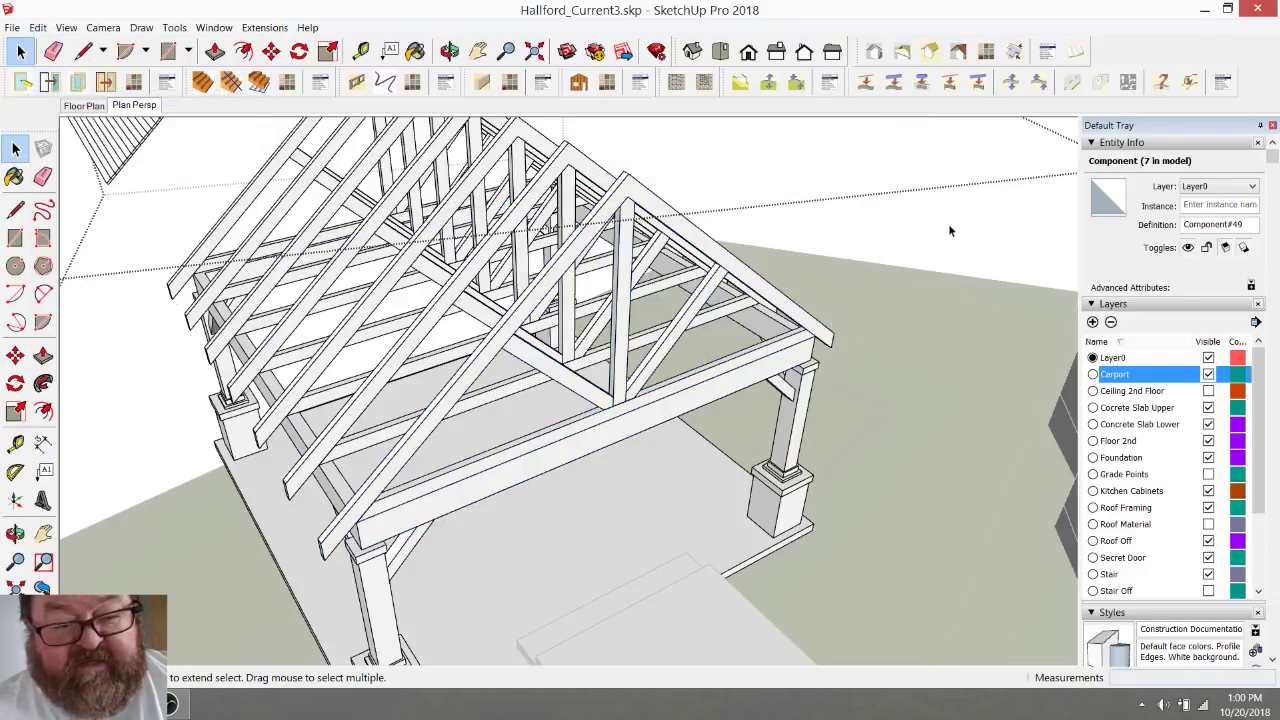
{"action": "middle_click_drag", "start_coordinate": [900, 248], "coordinate": [667, 398]}
{"action": "scroll", "coordinate": [667, 398], "scroll_direction": "up", "scroll_amount": 2}
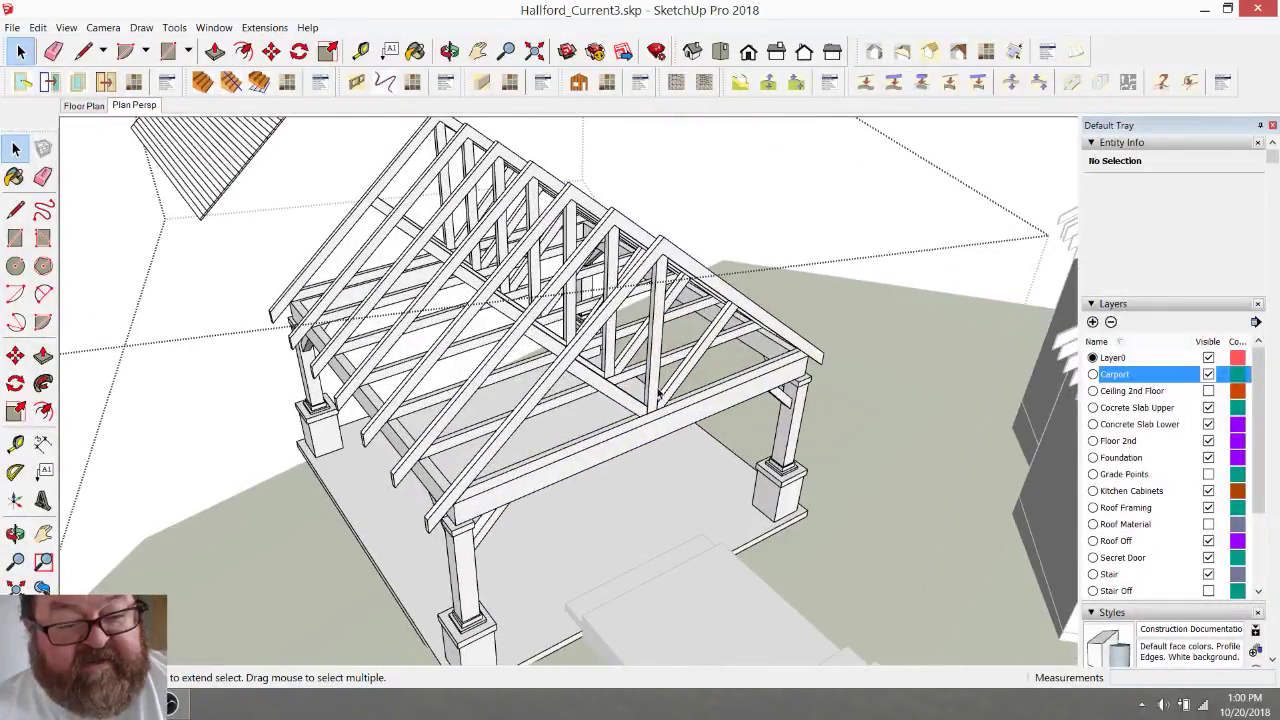
{"action": "left_click", "coordinate": [40, 29]}
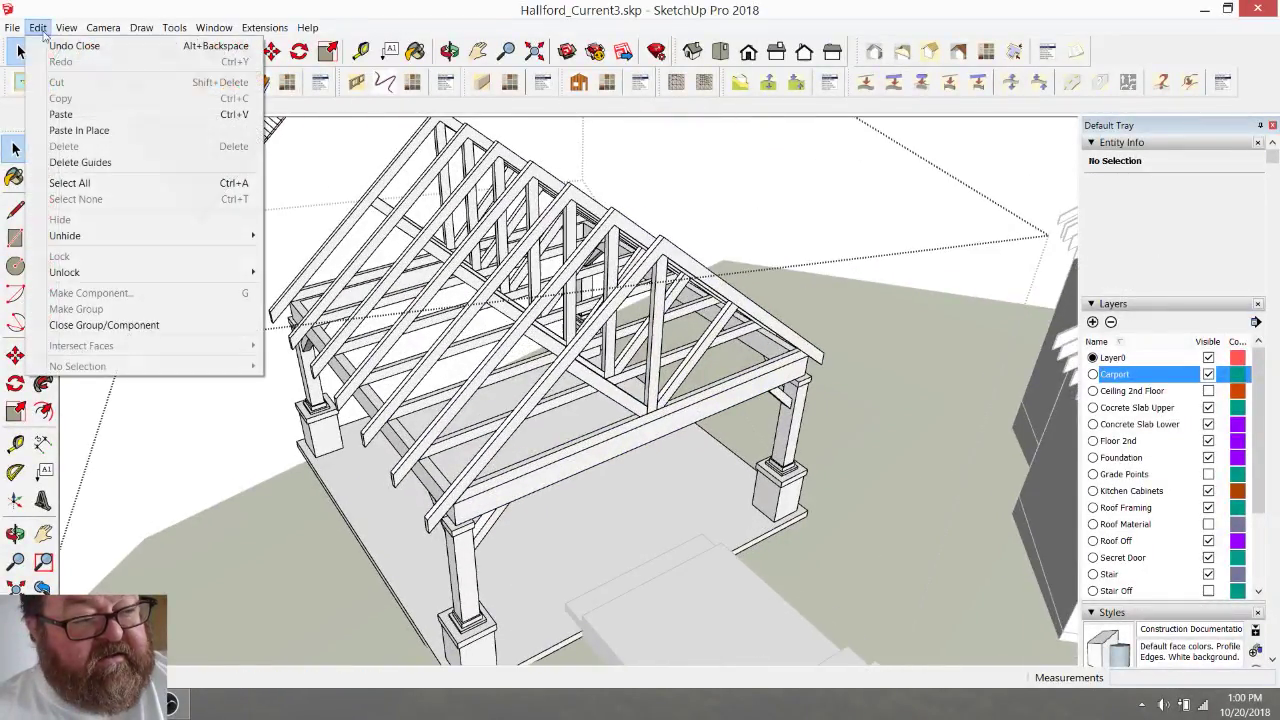
{"action": "left_click", "coordinate": [61, 114]}
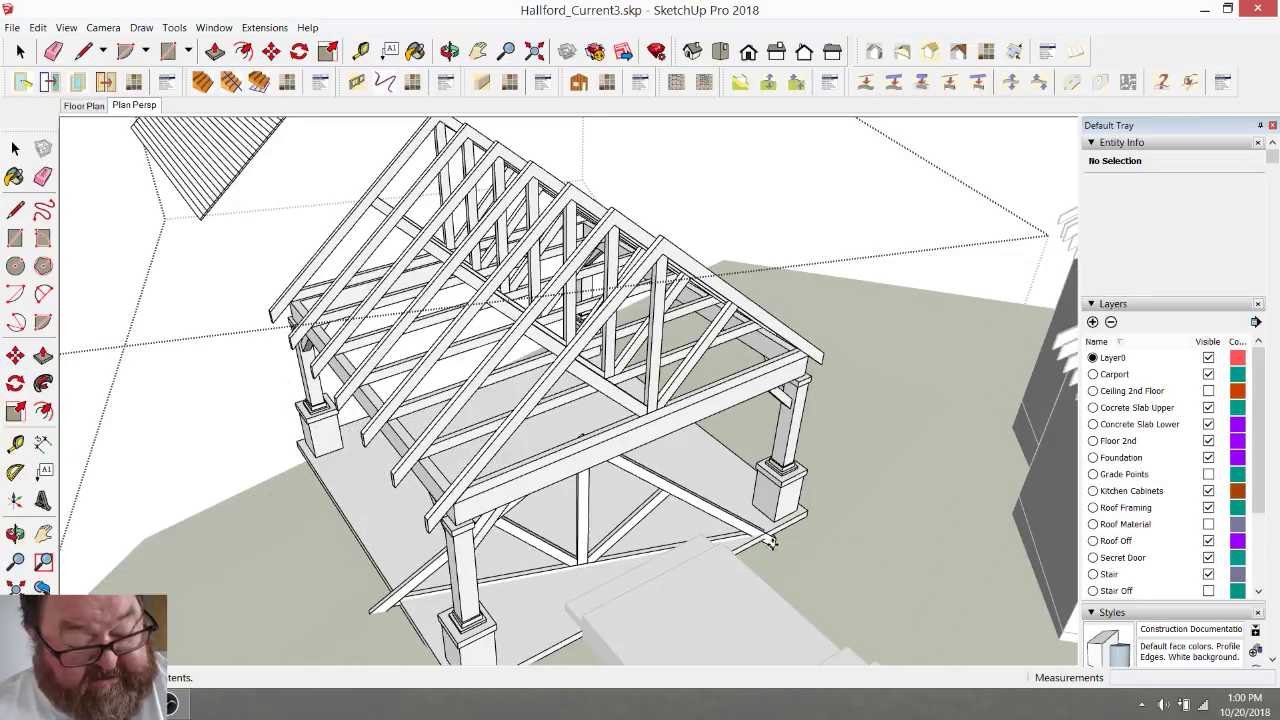
{"action": "key", "text": "Escape"}
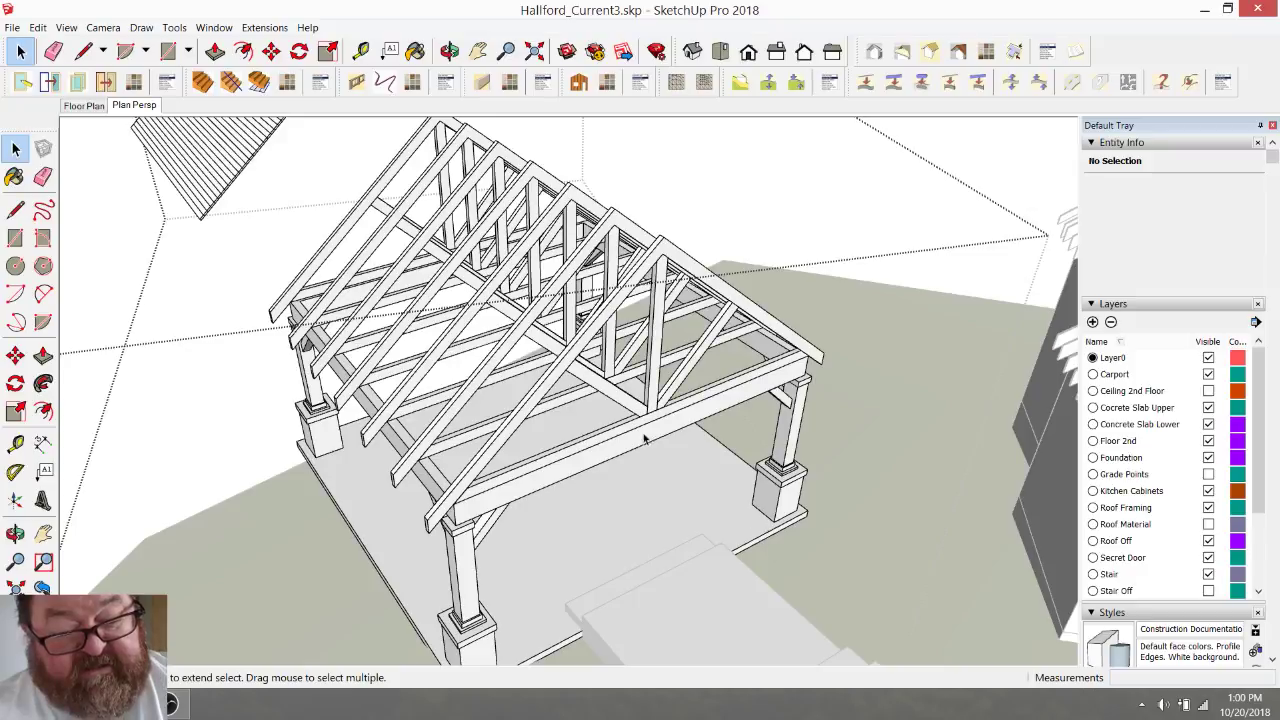
- Paste the copied end truss in place within the carport group, outside the truss group
{"action": "scroll", "coordinate": [576, 433], "scroll_direction": "up", "scroll_amount": 3}
{"action": "scroll", "coordinate": [560, 445], "scroll_direction": "up", "scroll_amount": 3}
{"action": "scroll", "coordinate": [517, 425], "scroll_direction": "down", "scroll_amount": 3}
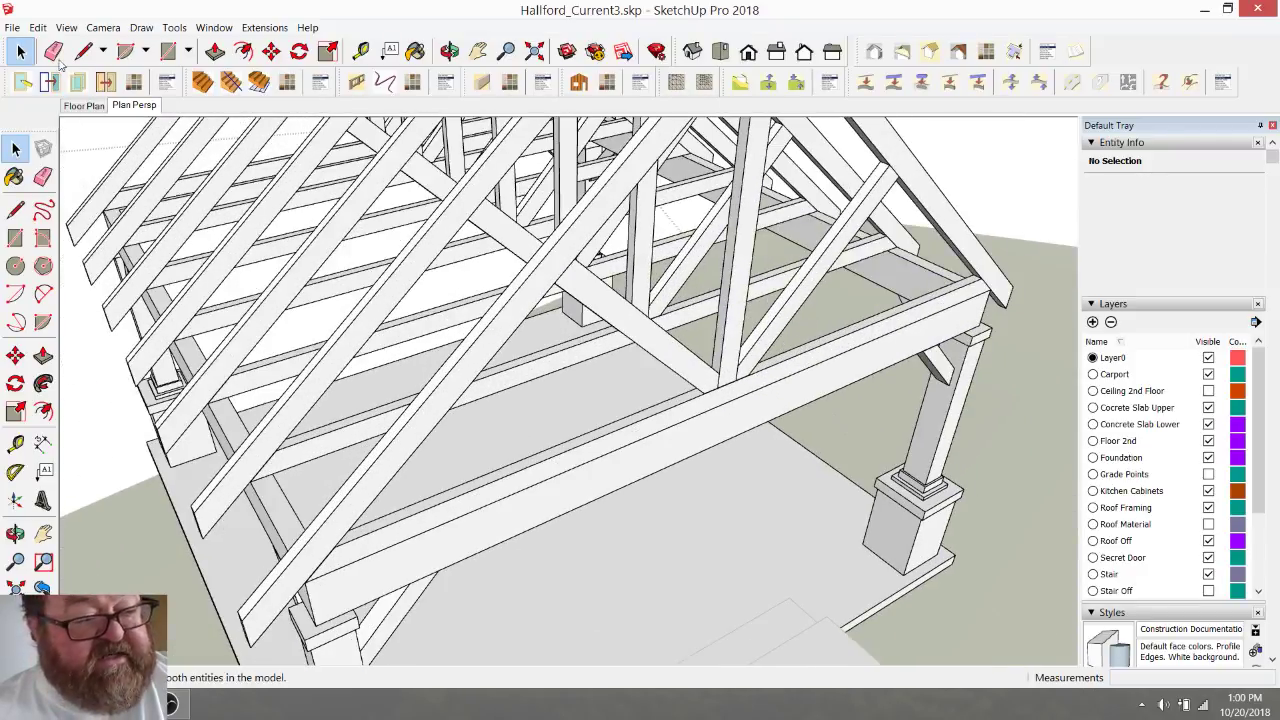
{"action": "left_click", "coordinate": [37, 27]}
{"action": "left_click", "coordinate": [82, 131]}
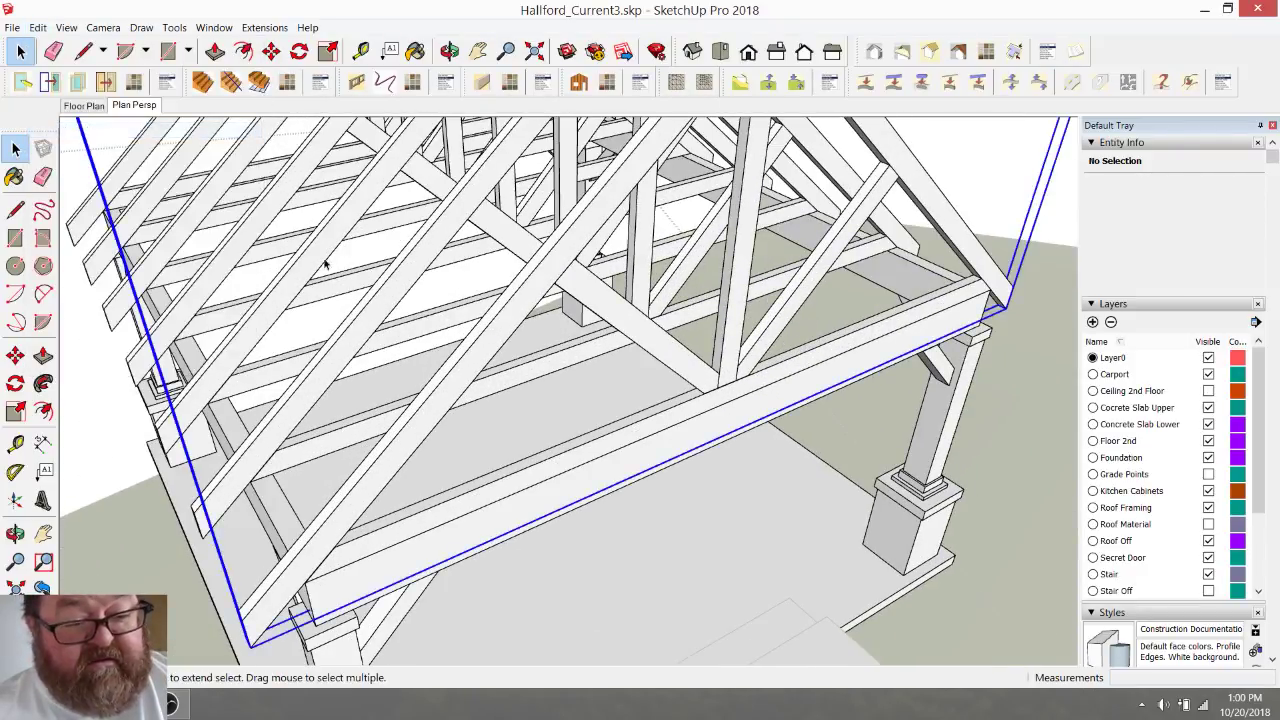
{"action": "scroll", "coordinate": [531, 343], "scroll_direction": "down", "scroll_amount": 3}
- Move the pasted truss outward by its corner to sit against the original end truss, and close the carport group
{"action": "left_click", "coordinate": [271, 51]}
{"action": "scroll", "coordinate": [365, 475], "scroll_direction": "up", "scroll_amount": 5}
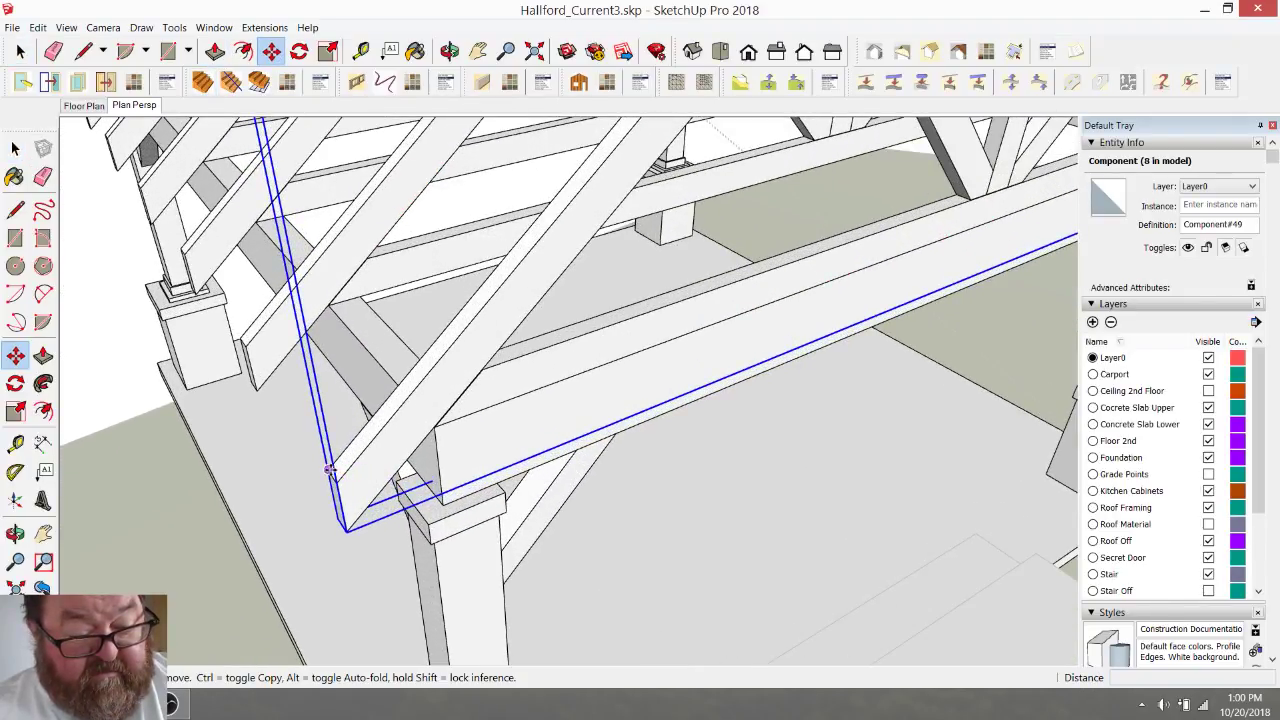
{"action": "left_click", "coordinate": [330, 472]}
{"action": "scroll", "coordinate": [400, 485], "scroll_direction": "down", "scroll_amount": 3}
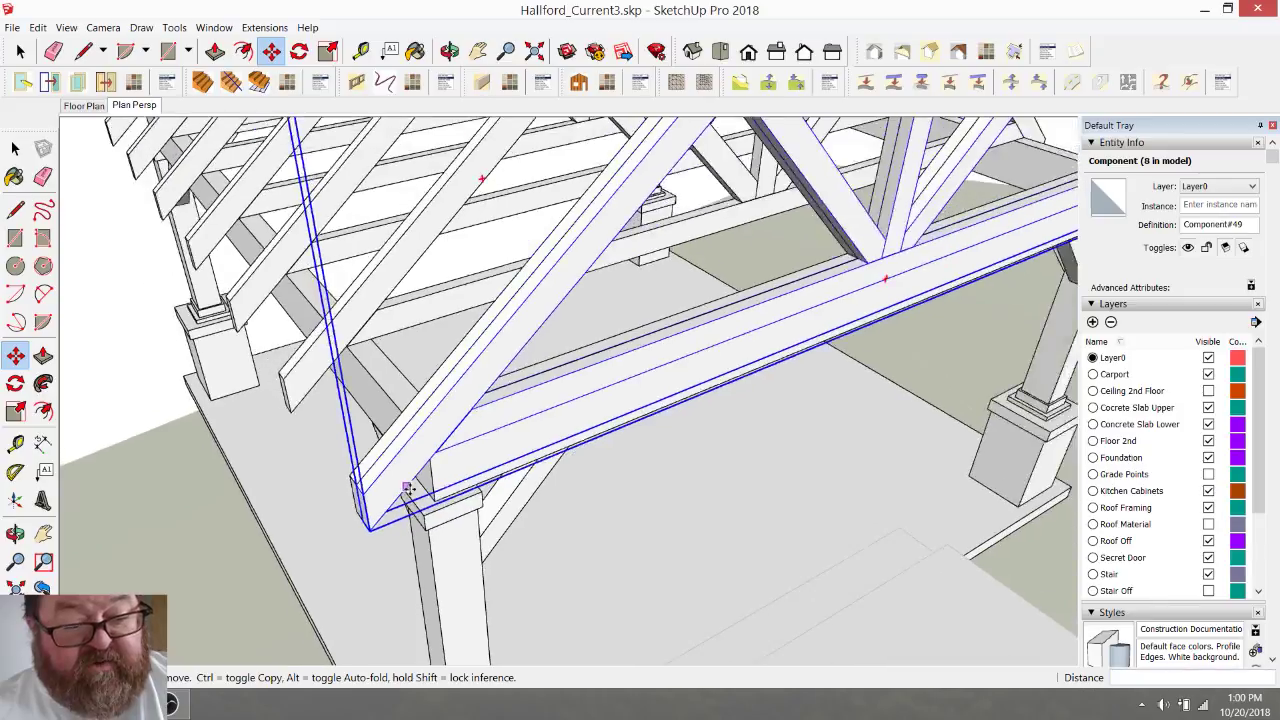
{"action": "scroll", "coordinate": [417, 488], "scroll_direction": "down", "scroll_amount": 2}
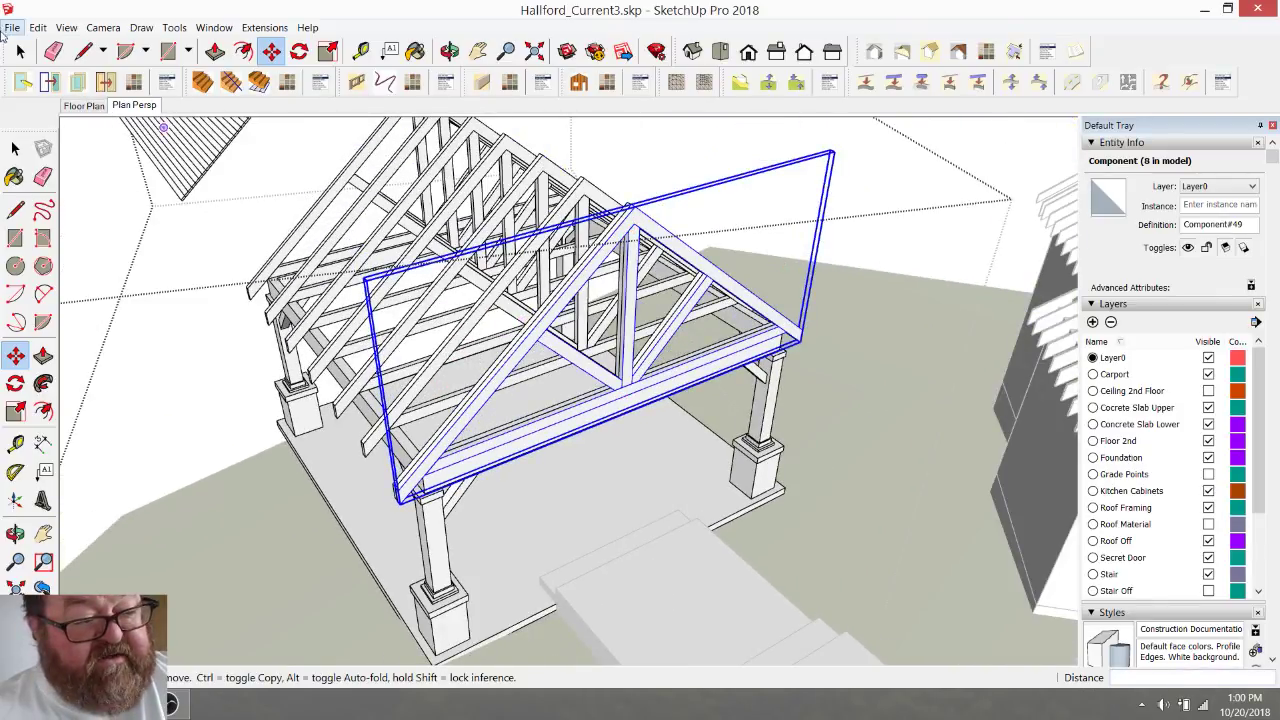
{"action": "key", "text": "space"}
{"action": "scroll", "coordinate": [586, 534], "scroll_direction": "down", "scroll_amount": 5}
{"action": "middle_click_drag", "start_coordinate": [677, 586], "coordinate": [257, 300]}
{"action": "left_click", "coordinate": [257, 300]}
{"action": "scroll", "coordinate": [271, 324], "scroll_direction": "down", "scroll_amount": 2}
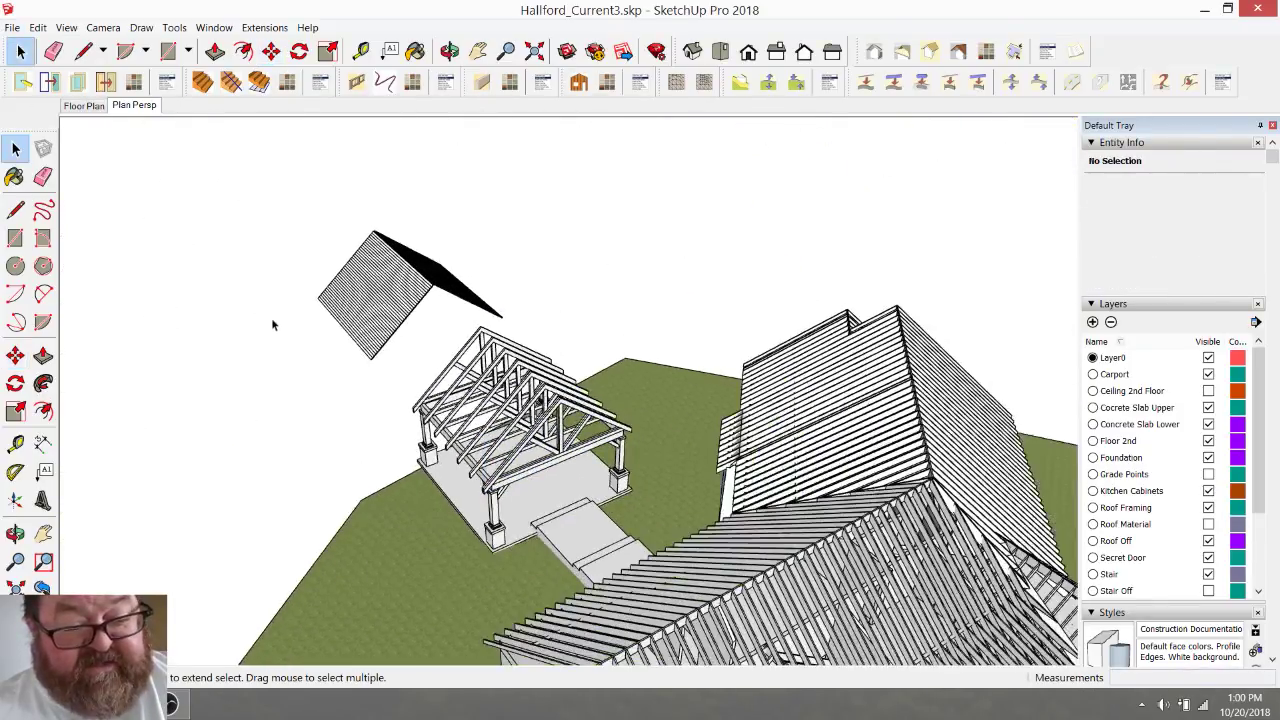
- Show the model axes and examine the house and carport against them from around the site
{"action": "left_click", "coordinate": [449, 51]}
{"action": "scroll", "coordinate": [489, 151], "scroll_direction": "down", "scroll_amount": 5}
{"action": "left_click_drag", "start_coordinate": [489, 151], "coordinate": [266, 183]}
{"action": "left_click", "coordinate": [66, 27]}
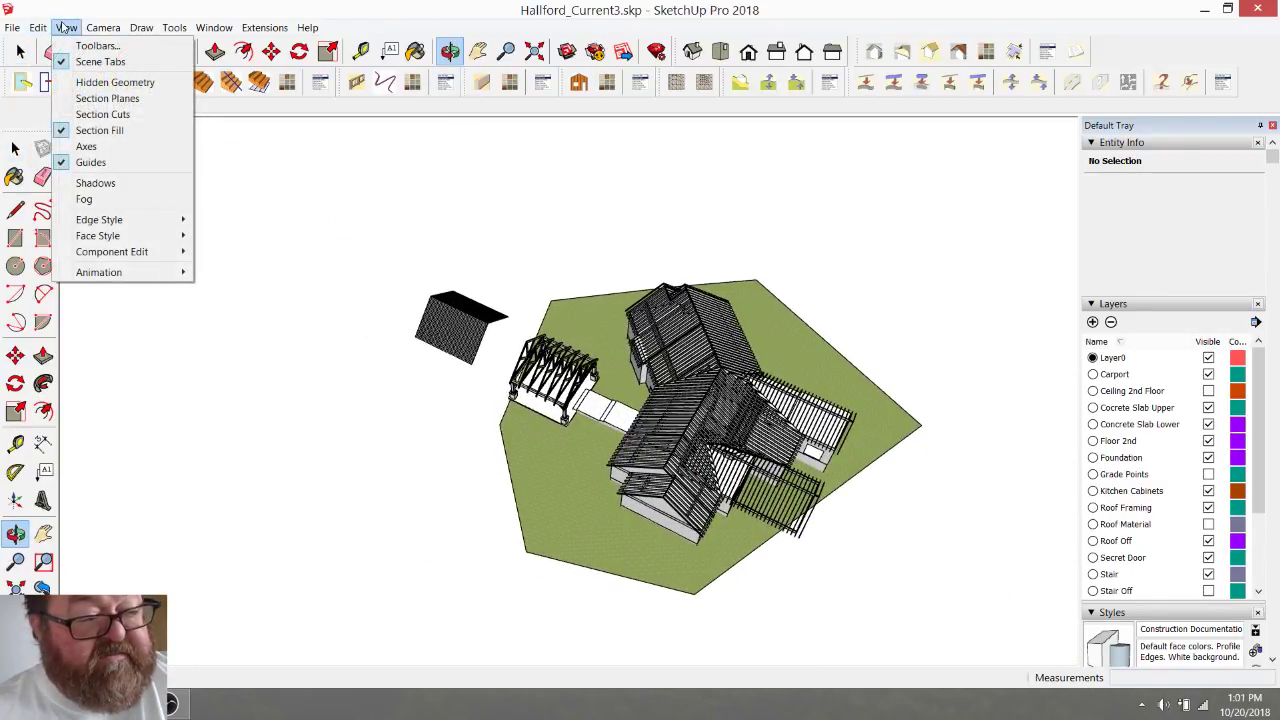
{"action": "left_click", "coordinate": [80, 146]}
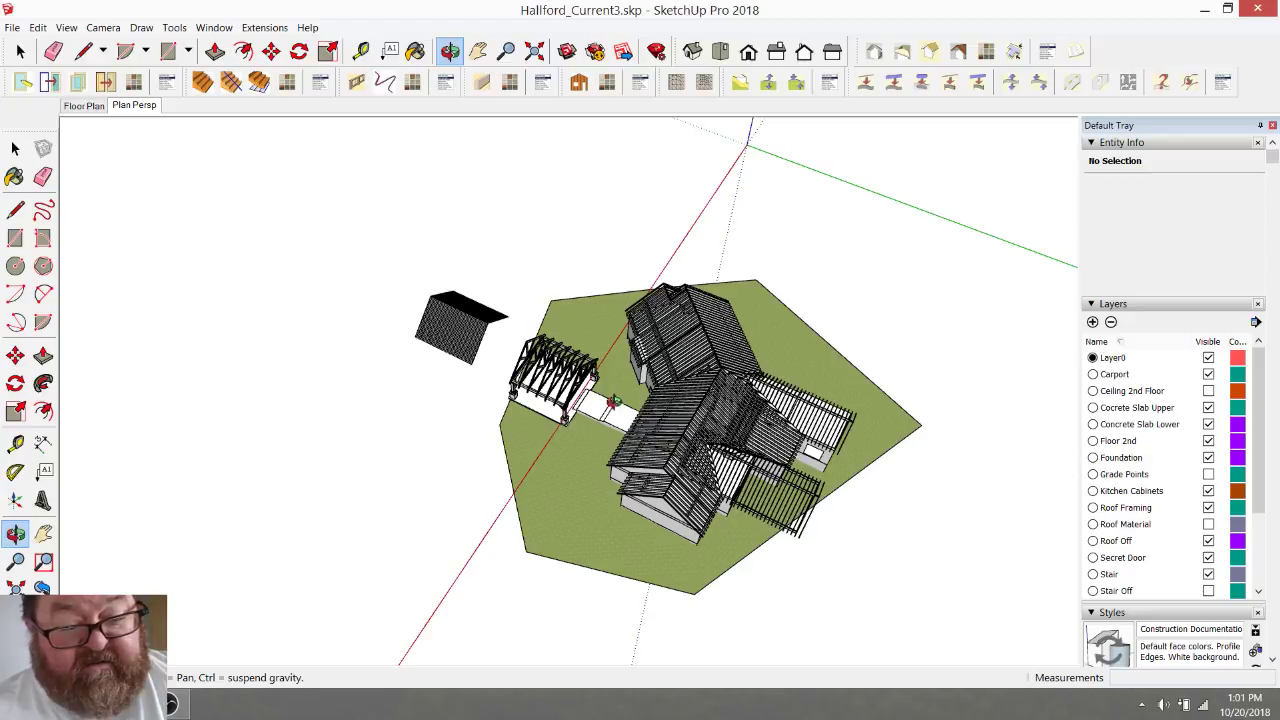
{"action": "left_click_drag", "start_coordinate": [704, 401], "coordinate": [663, 487]}
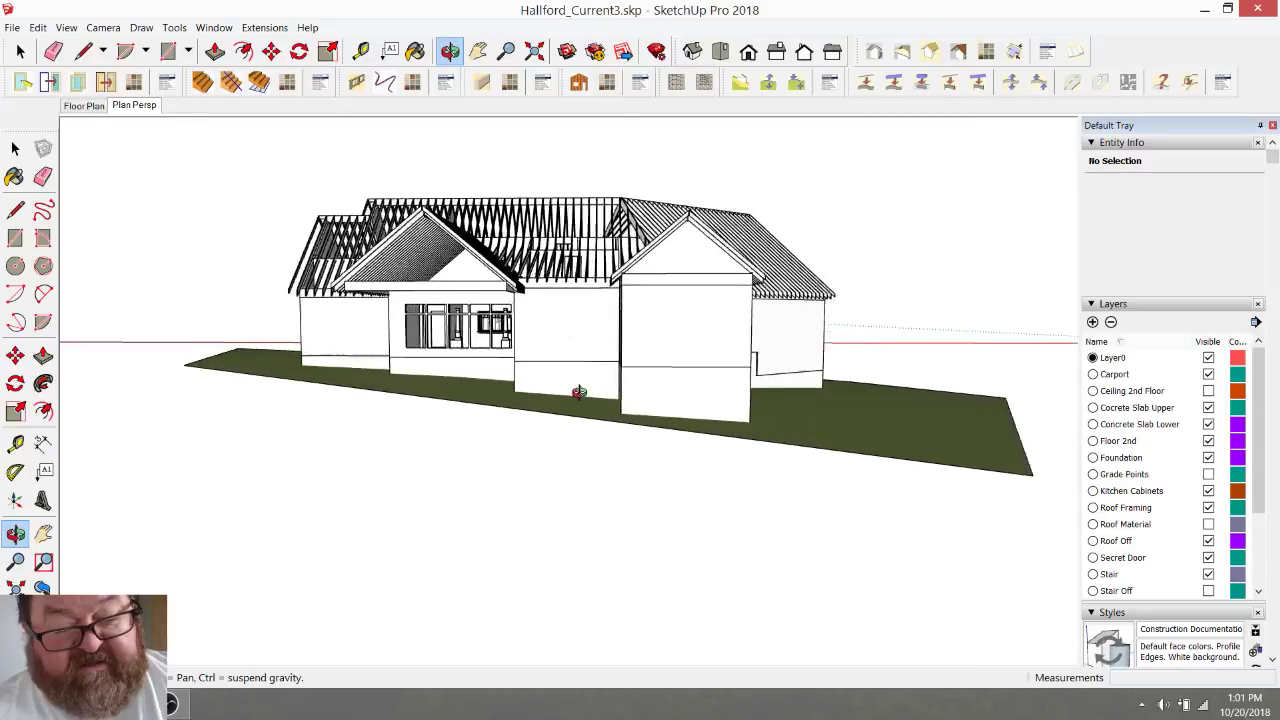
{"action": "left_click_drag", "start_coordinate": [579, 392], "coordinate": [663, 382]}
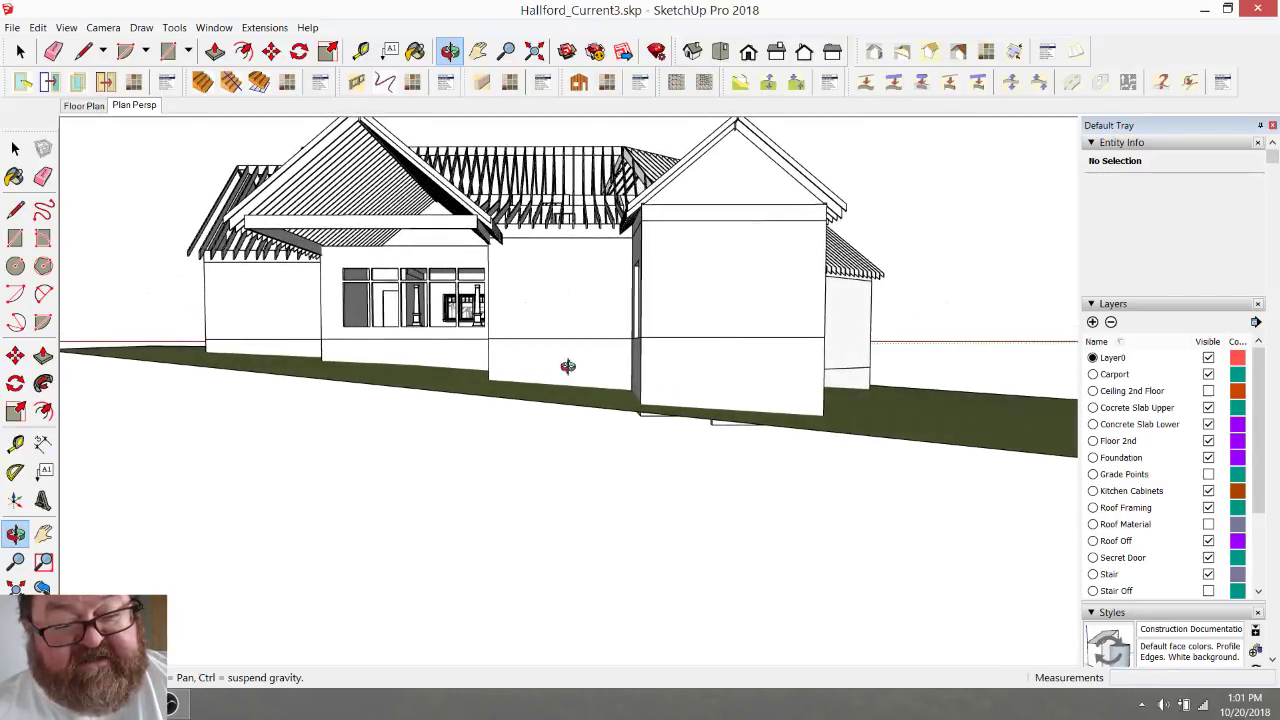
{"action": "left_click_drag", "start_coordinate": [793, 348], "coordinate": [123, 123]}
{"action": "scroll", "coordinate": [423, 493], "scroll_direction": "up", "scroll_amount": 5}
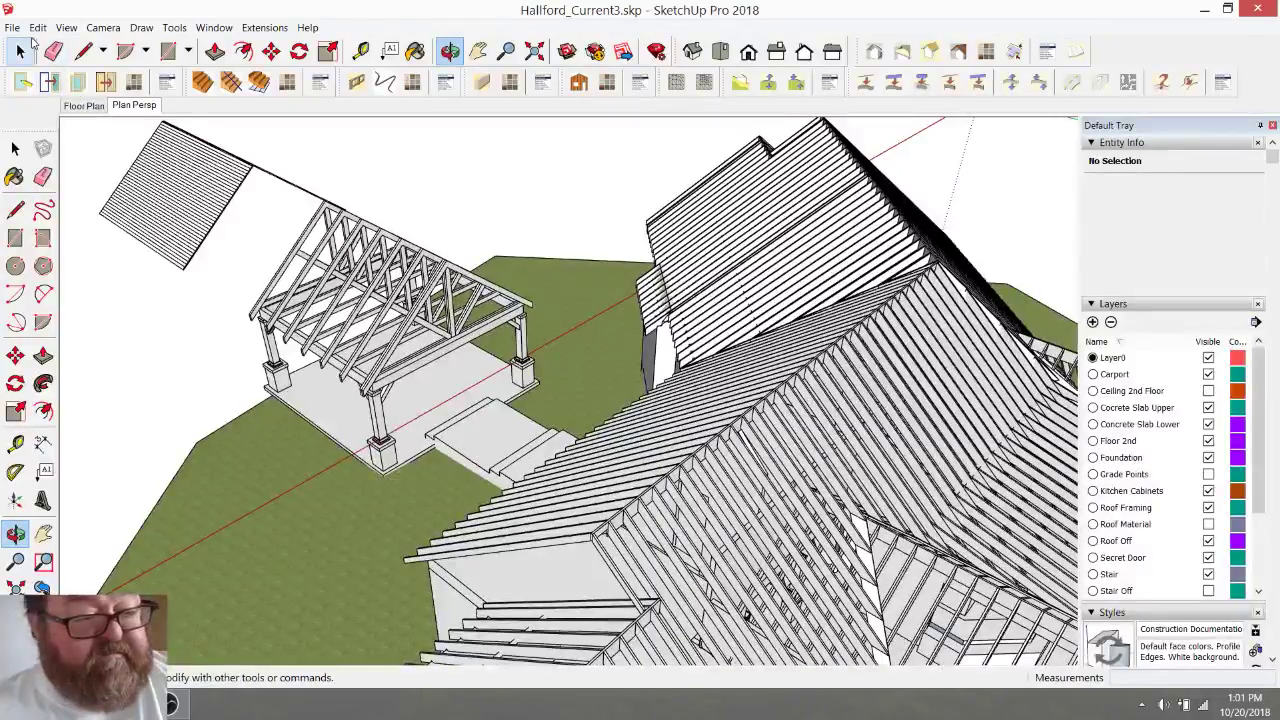
- Hide the model axes
{"action": "left_click", "coordinate": [37, 27]}
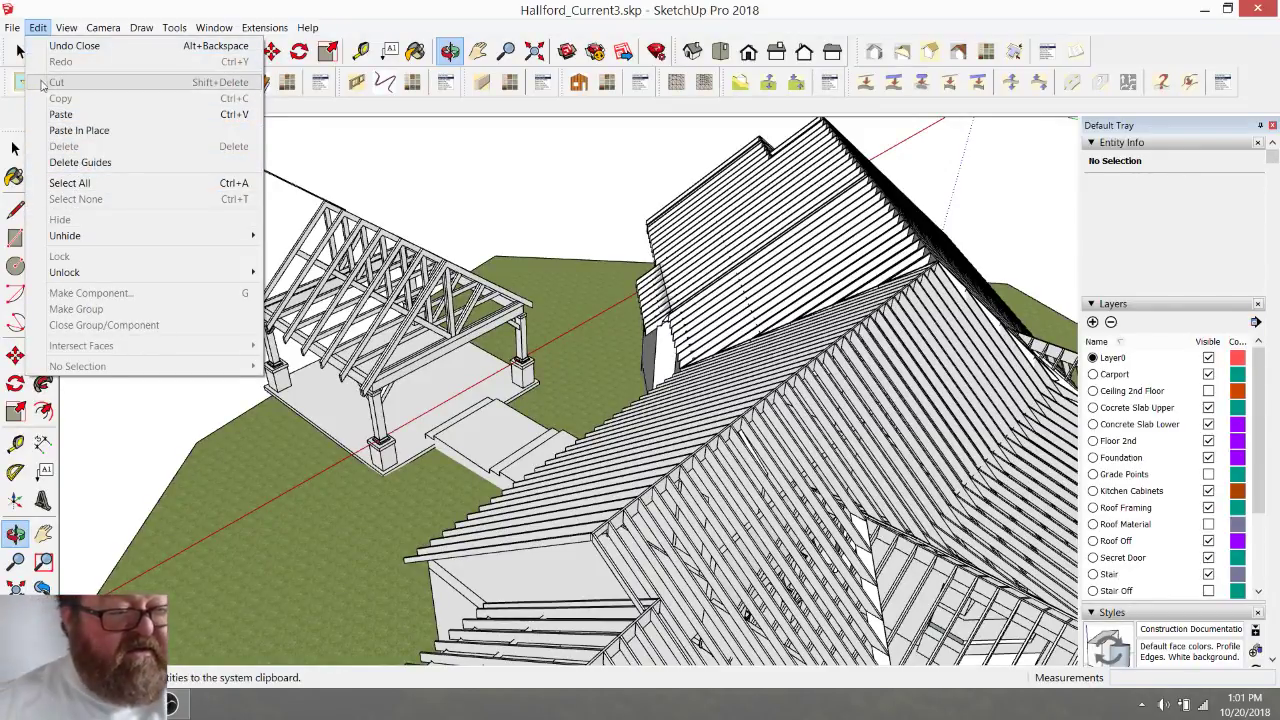
{"action": "left_click", "coordinate": [37, 27]}
{"action": "left_click", "coordinate": [66, 27]}
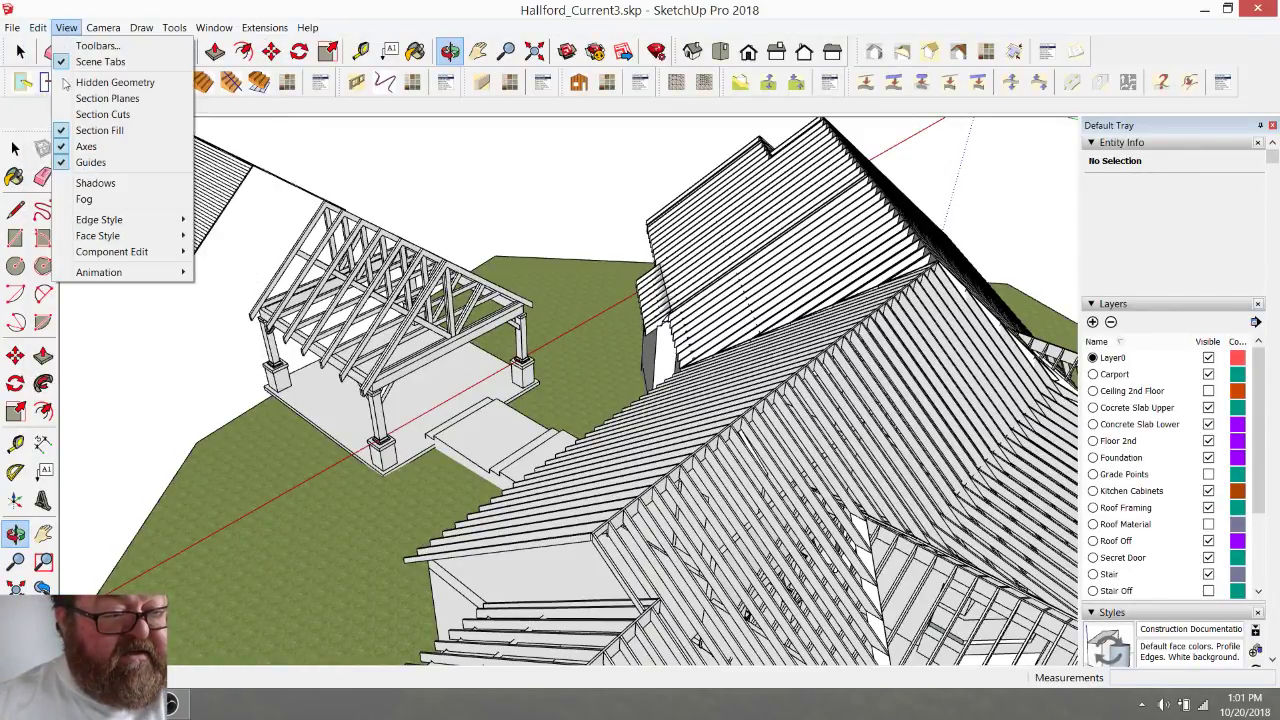
{"action": "left_click", "coordinate": [84, 146]}
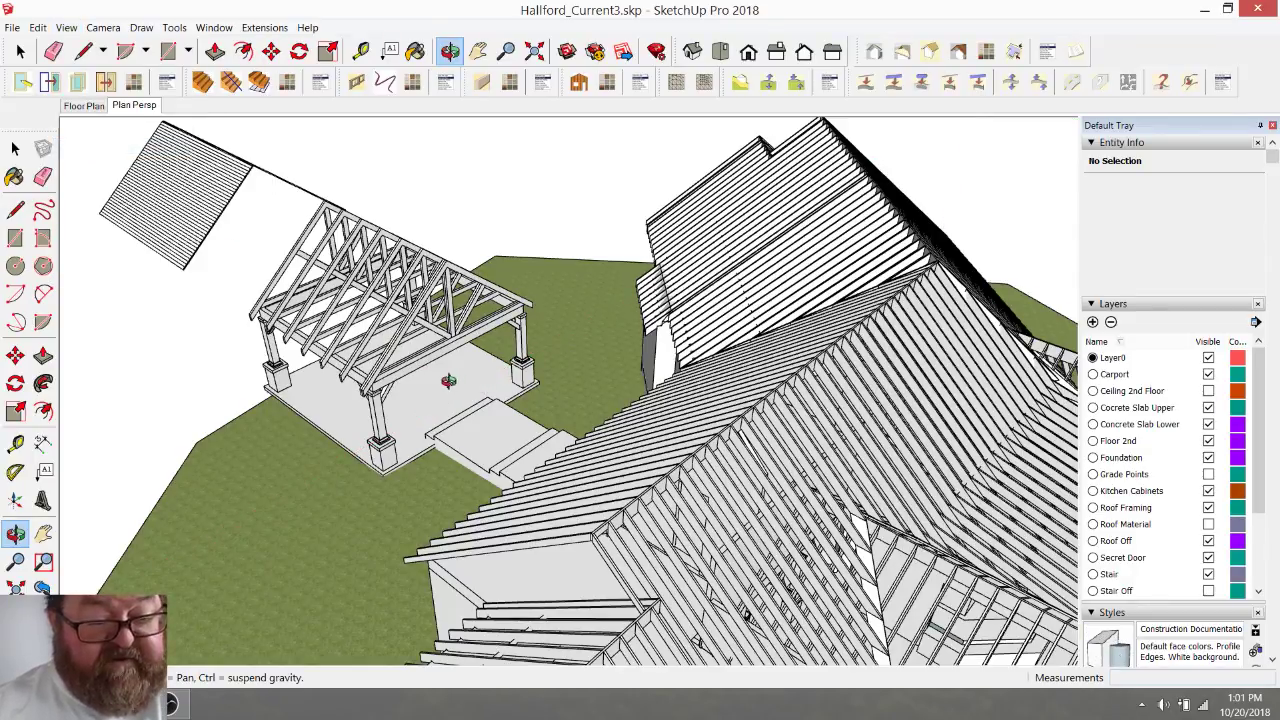
- Open the carport group and make the outermost end truss facing the walkway a unique component
{"action": "left_click_drag", "start_coordinate": [449, 380], "coordinate": [386, 351]}
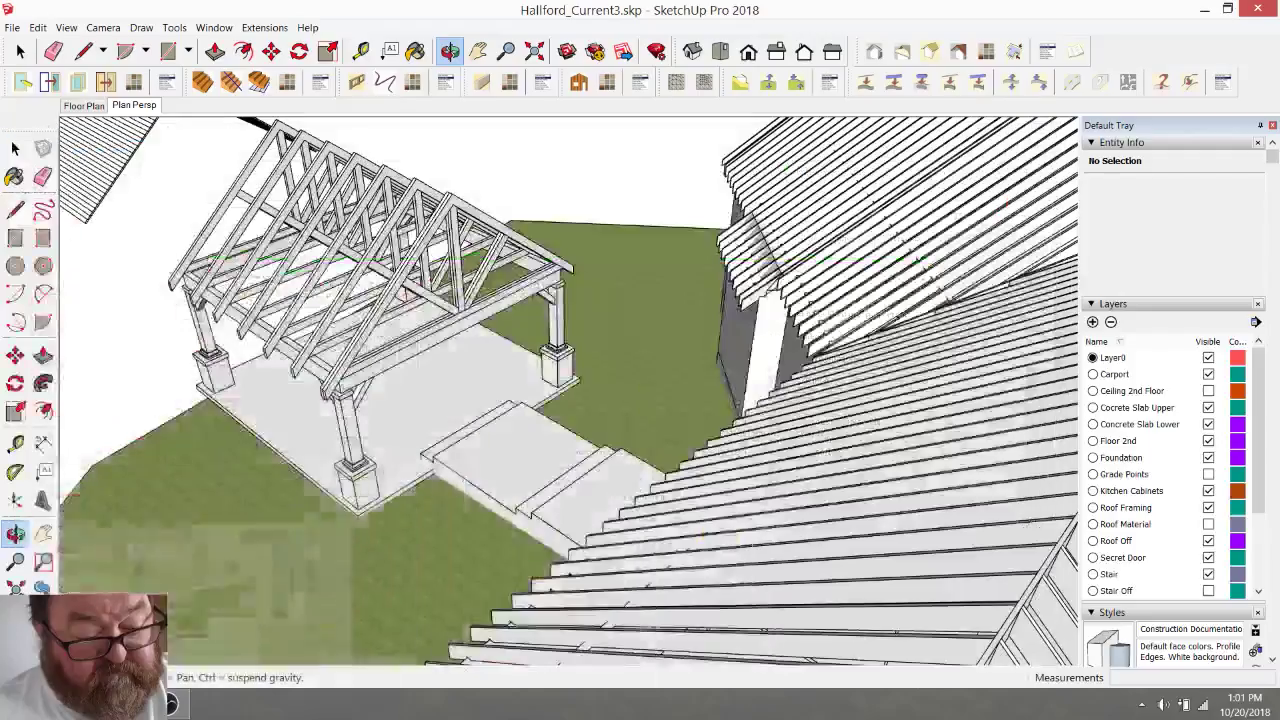
{"action": "mouse_move", "coordinate": [405, 295]}
{"action": "left_mouse_down"}
{"action": "mouse_move", "coordinate": [386, 414]}
{"action": "mouse_move", "coordinate": [354, 300]}
{"action": "mouse_move", "coordinate": [415, 250]}
{"action": "mouse_move", "coordinate": [424, 308]}
{"action": "left_mouse_up"}
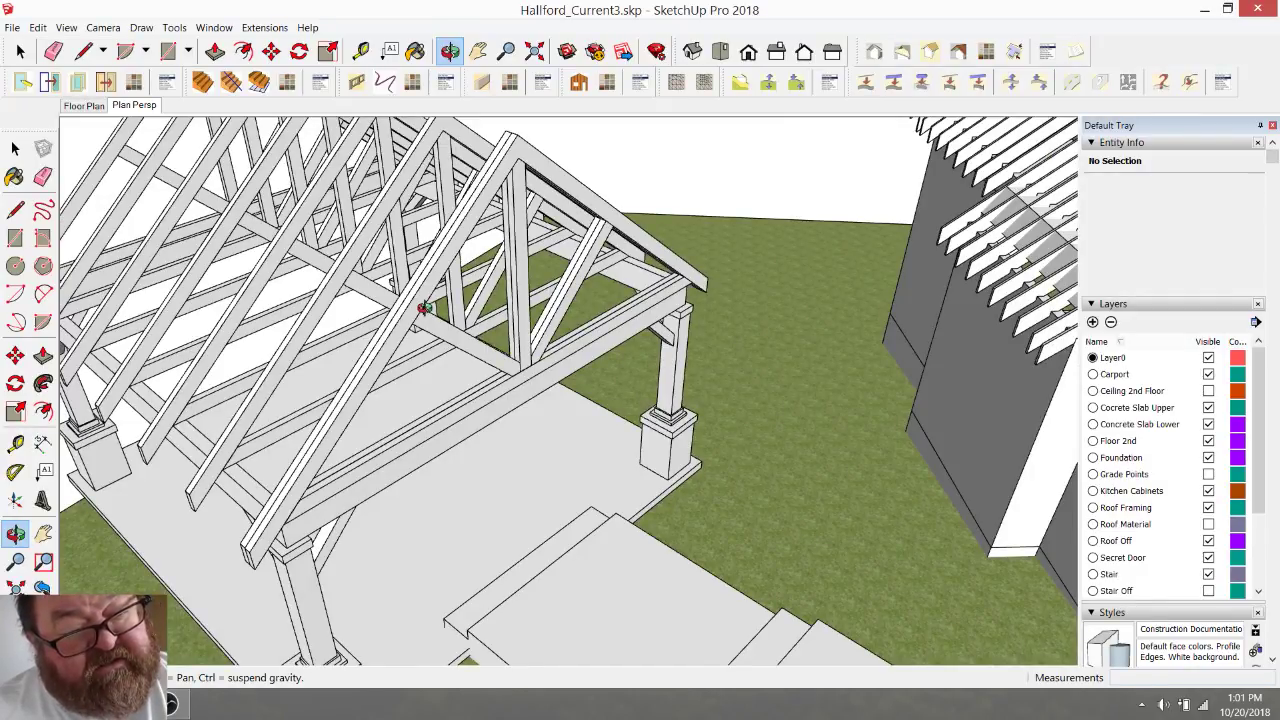
{"action": "left_click", "coordinate": [19, 52]}
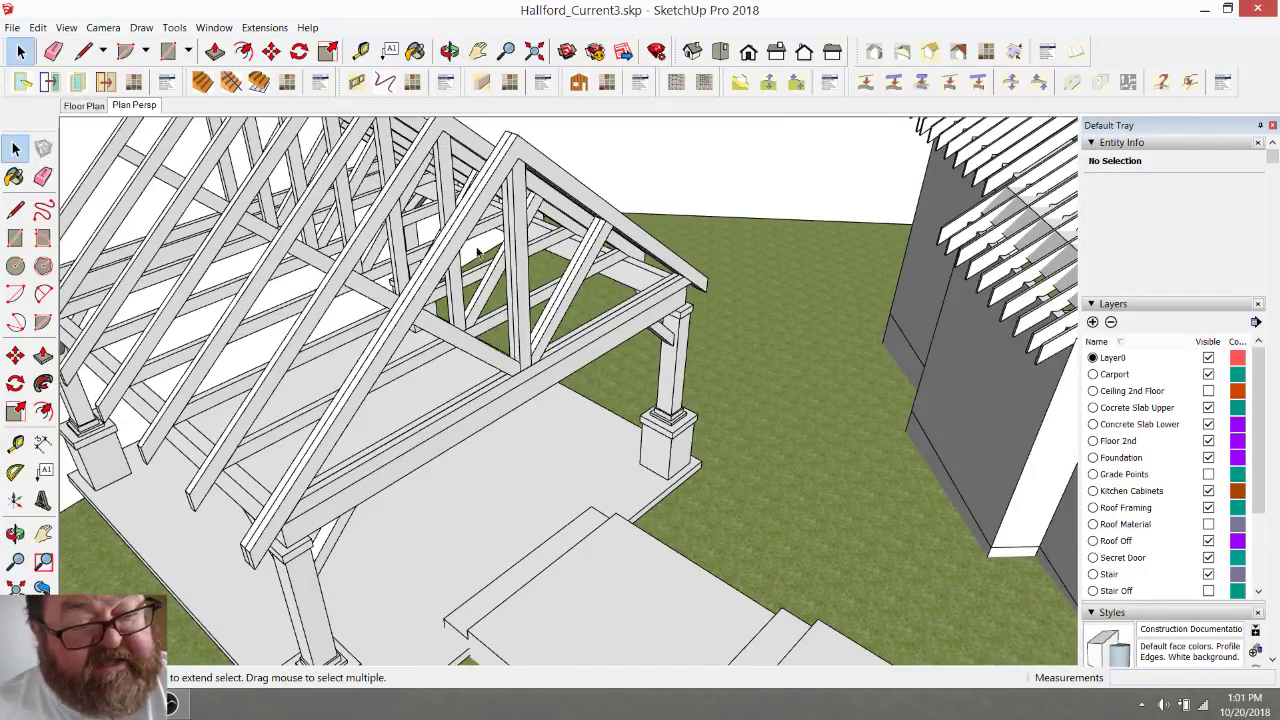
{"action": "left_click", "coordinate": [509, 176]}
{"action": "double_click", "coordinate": [509, 176]}
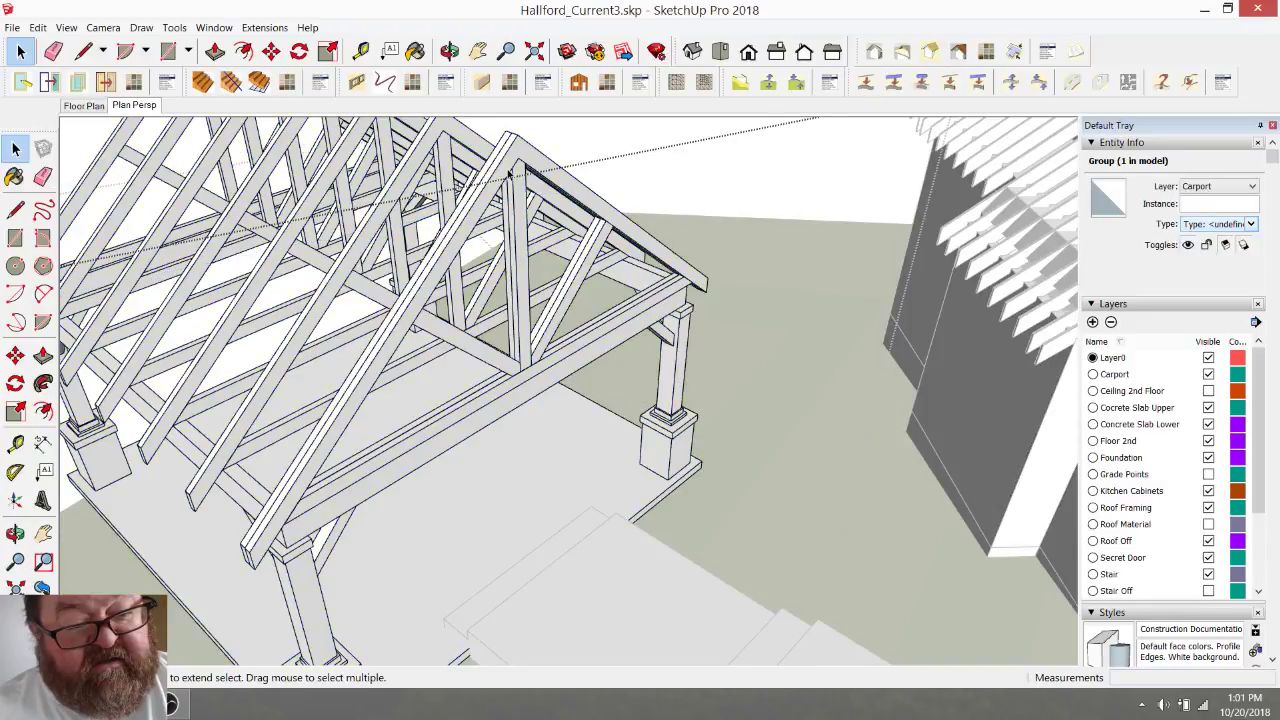
{"action": "left_click", "coordinate": [509, 176]}
{"action": "scroll", "coordinate": [548, 258], "scroll_direction": "down", "scroll_amount": 4}
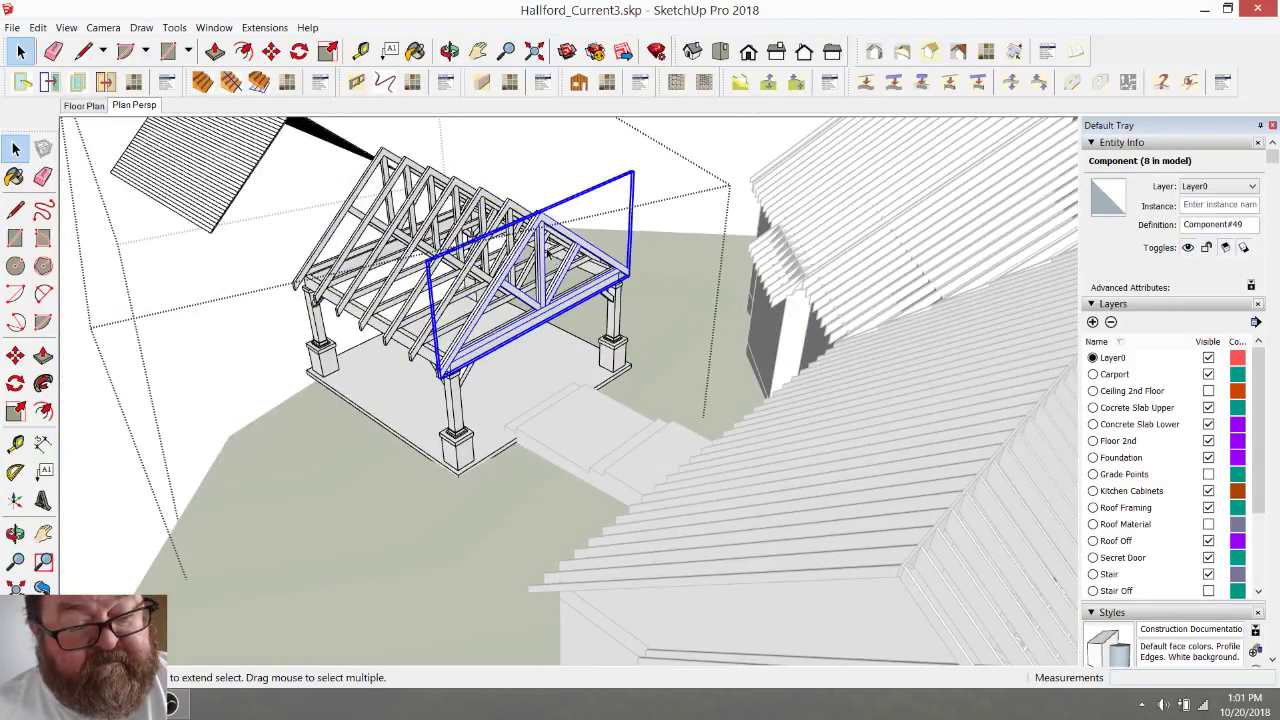
{"action": "scroll", "coordinate": [548, 253], "scroll_direction": "up", "scroll_amount": 5}
{"action": "right_click", "coordinate": [557, 260]}
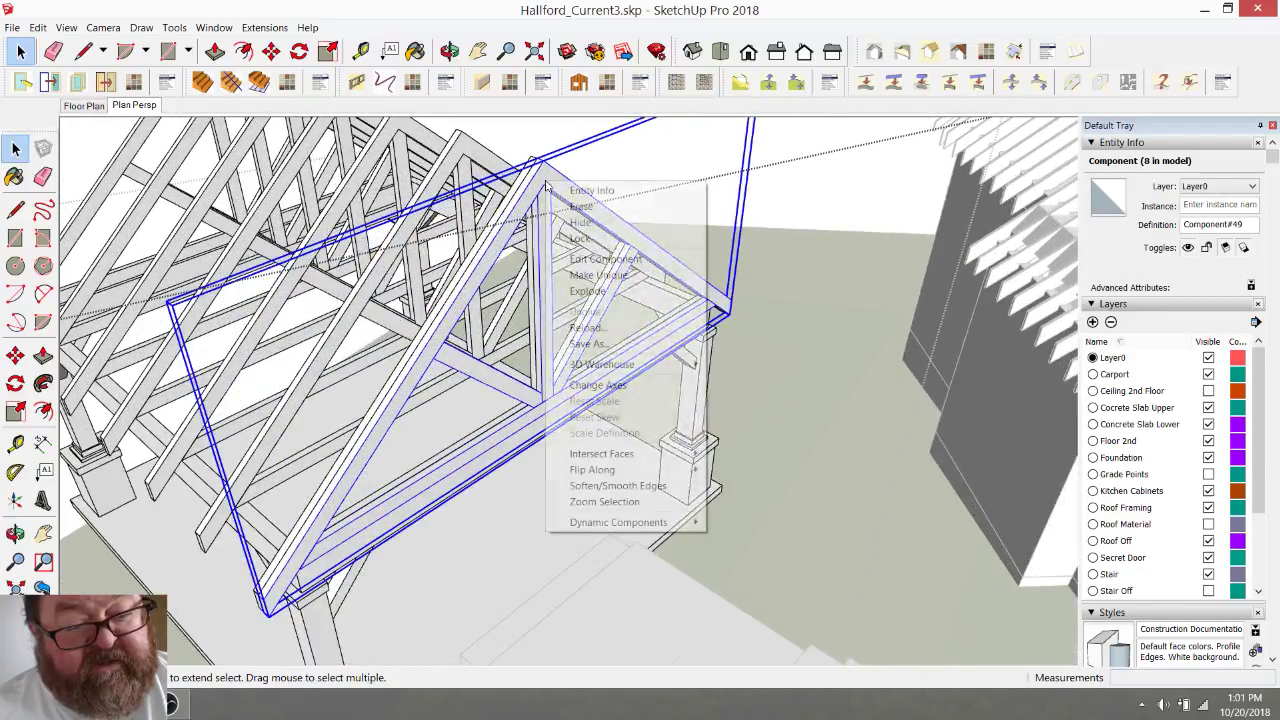
{"action": "left_click", "coordinate": [561, 278]}
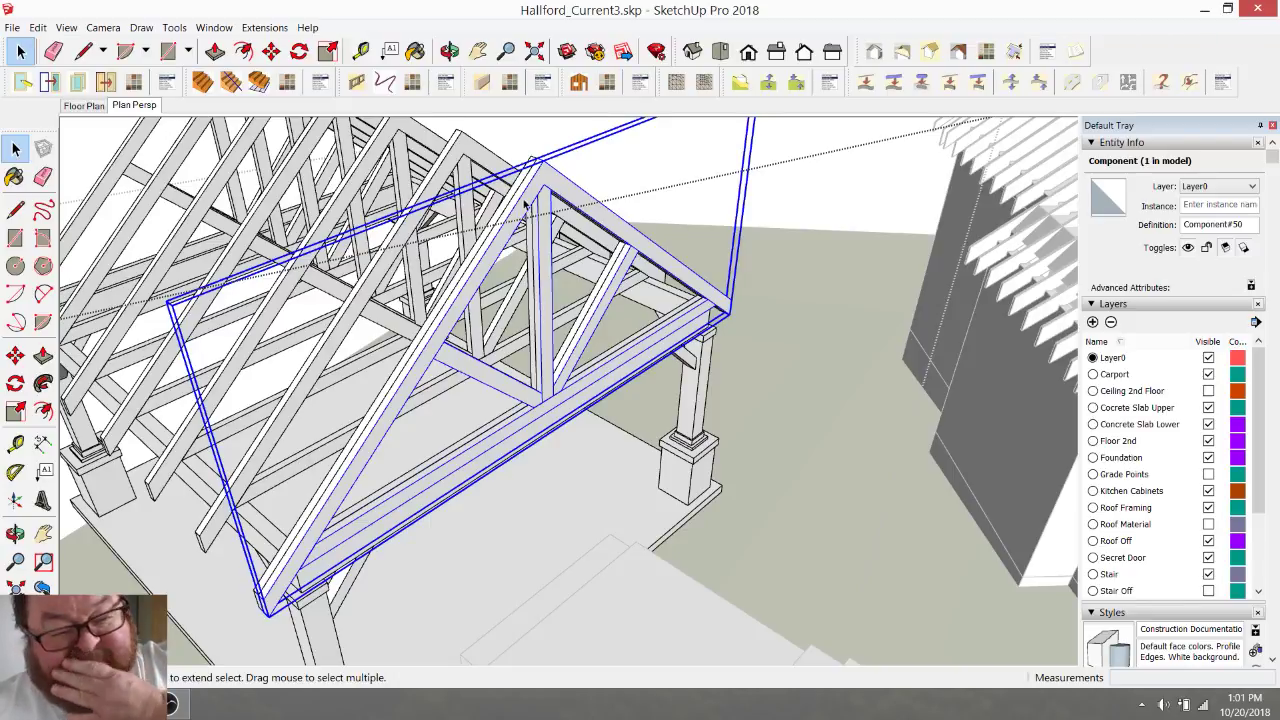
- Examine the unique end truss and the framing behind it from the front and from above
{"action": "scroll", "coordinate": [525, 202], "scroll_direction": "up", "scroll_amount": 4}
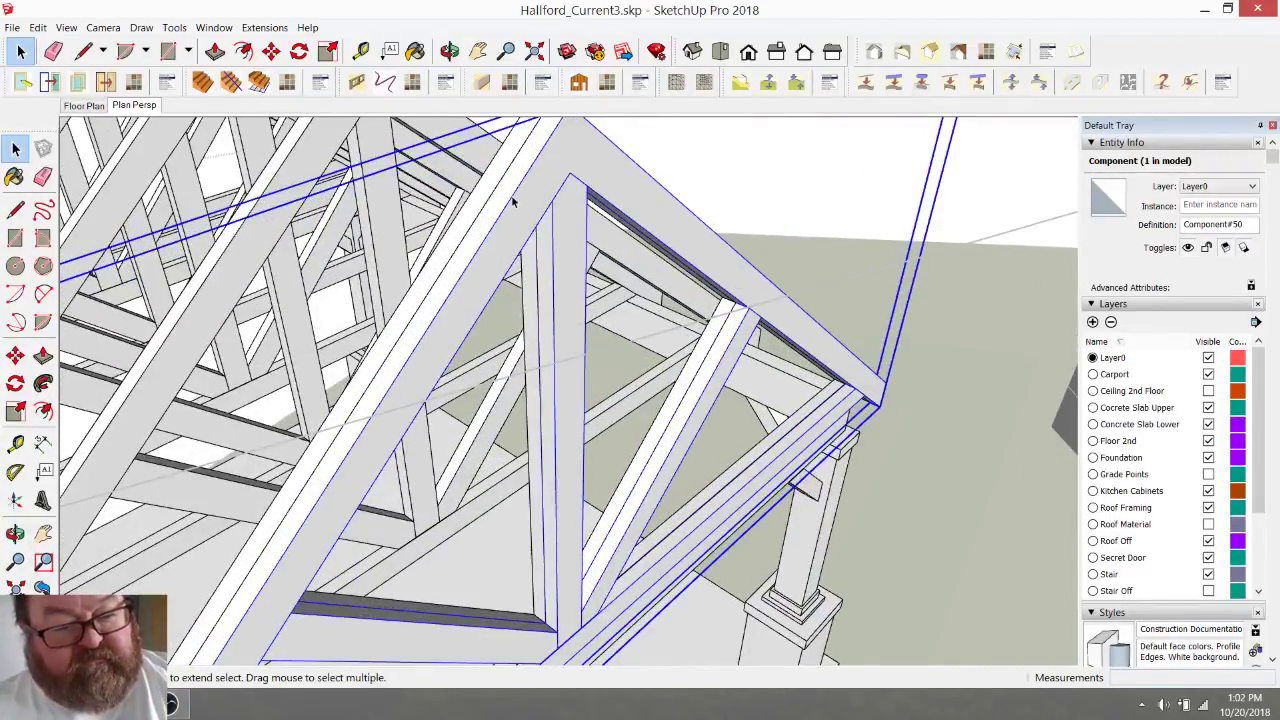
{"action": "scroll", "coordinate": [512, 202], "scroll_direction": "down", "scroll_amount": 2}
{"action": "left_click", "coordinate": [450, 51]}
{"action": "left_click_drag", "start_coordinate": [509, 251], "coordinate": [538, 265]}
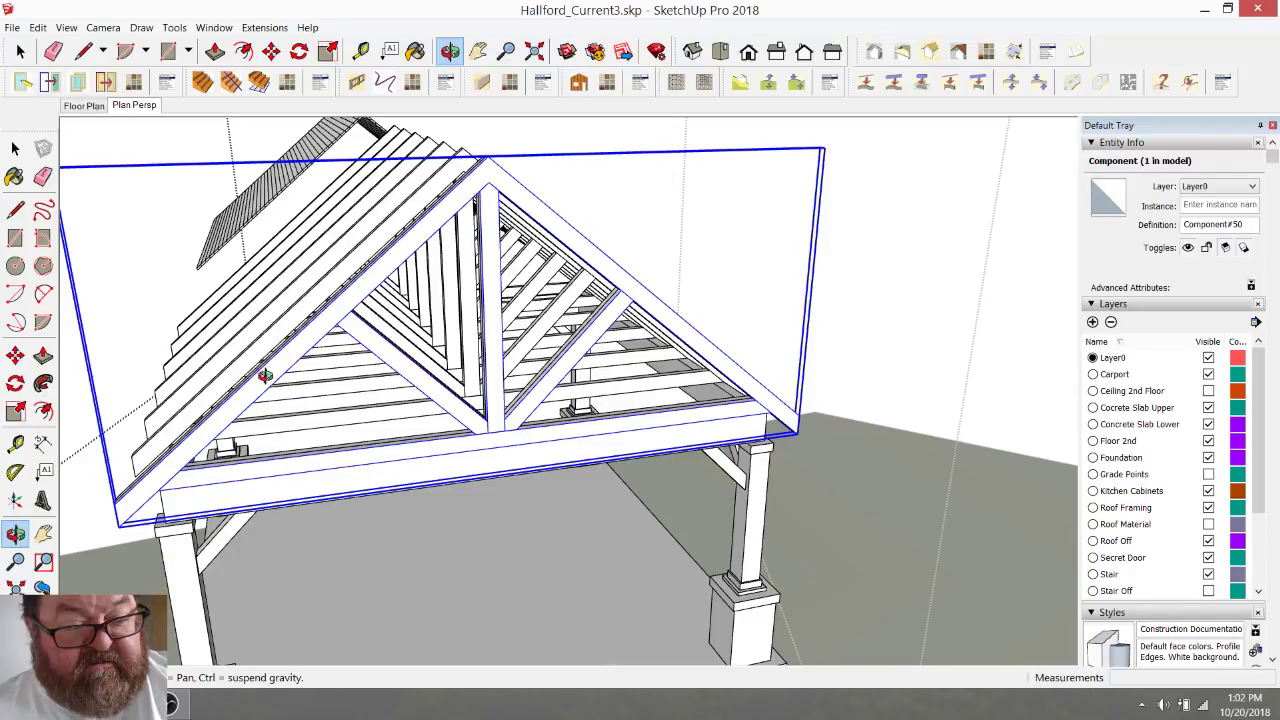
{"action": "left_click_drag", "start_coordinate": [391, 245], "coordinate": [396, 320]}
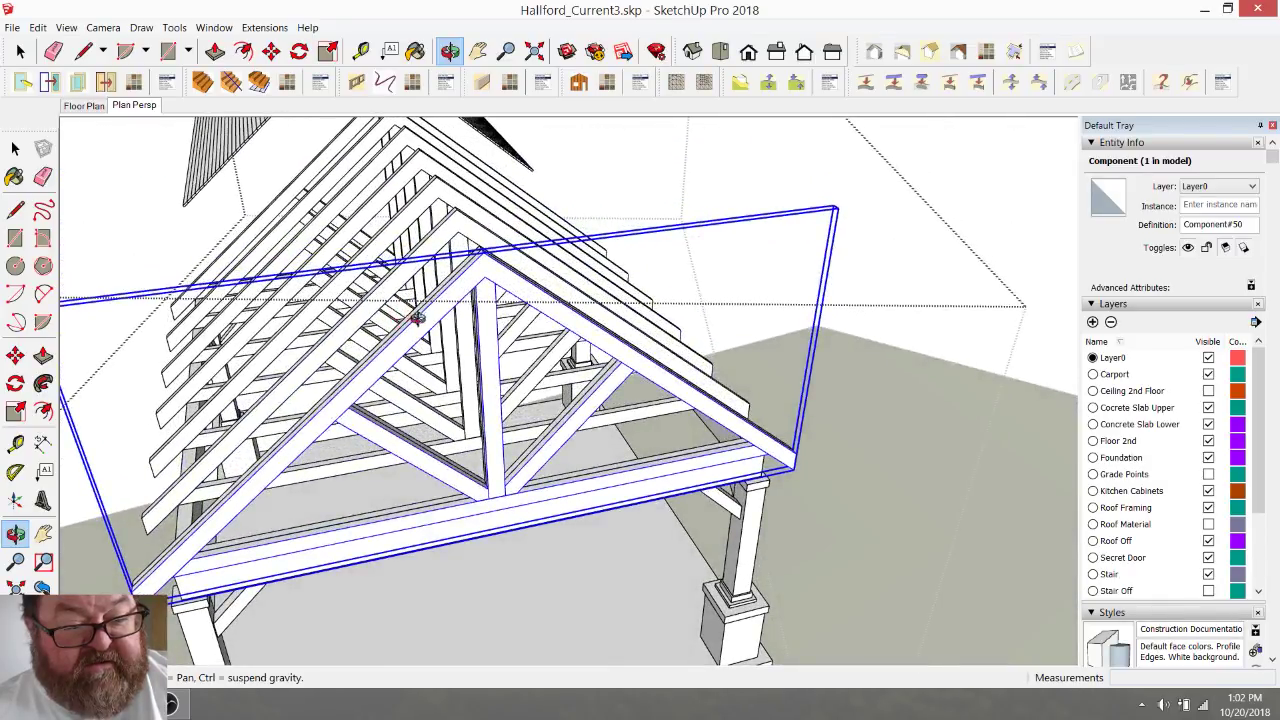
{"action": "left_click_drag", "start_coordinate": [453, 290], "coordinate": [516, 297]}
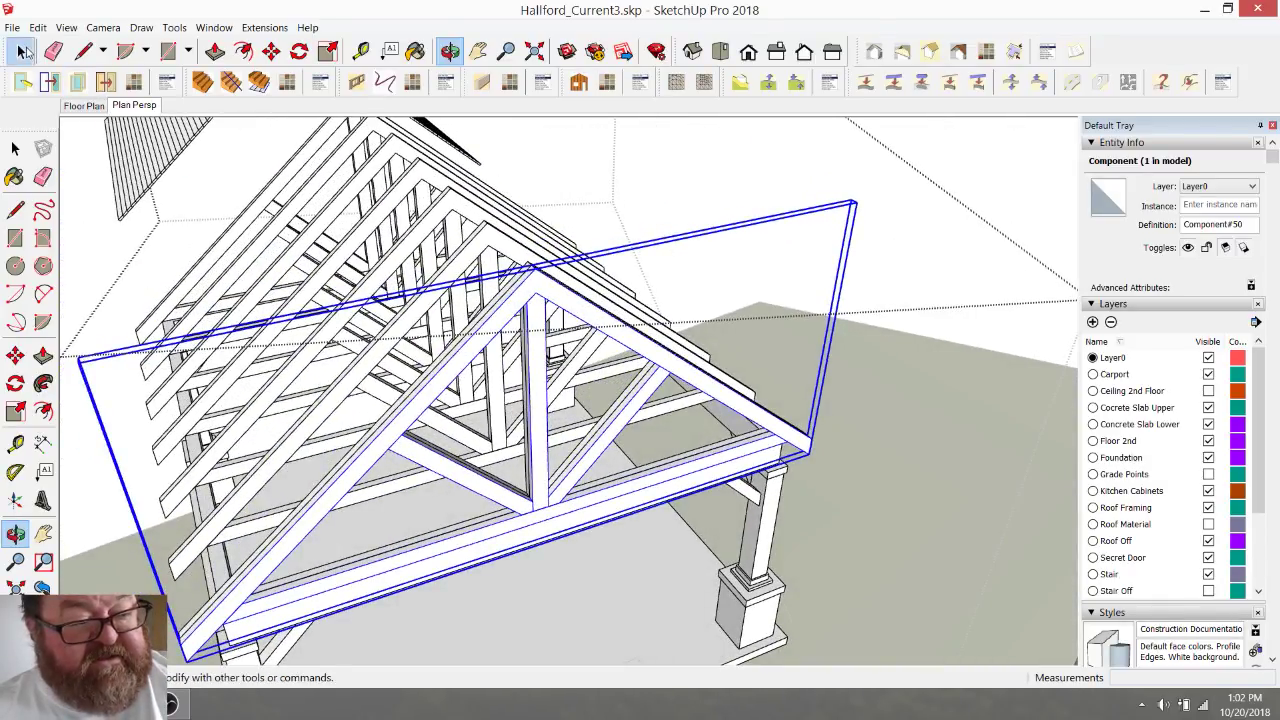
{"action": "left_click", "coordinate": [20, 51]}
{"action": "key", "text": "Escape"}
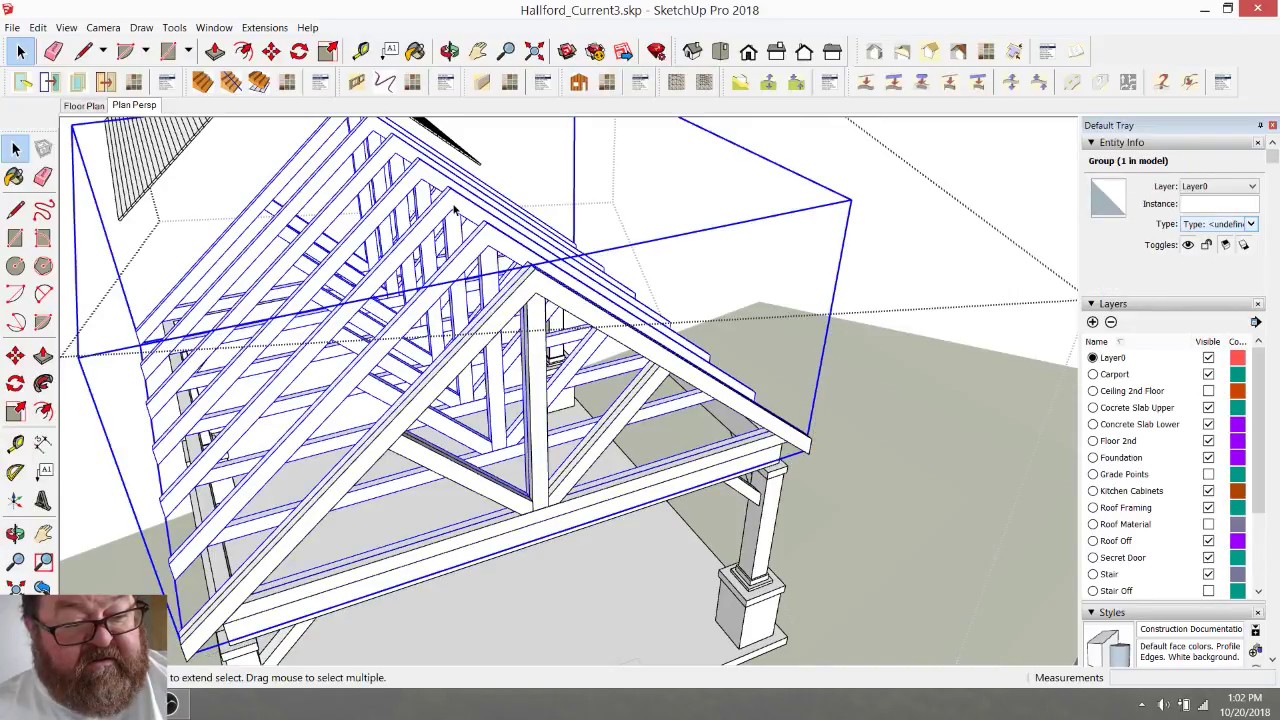
- Open the repeated truss component and draw a vertical line joining the inner and outer corners of its peak
{"action": "key", "text": "Escape"}
{"action": "left_click", "coordinate": [453, 208]}
{"action": "scroll", "coordinate": [454, 208], "scroll_direction": "up", "scroll_amount": 5}
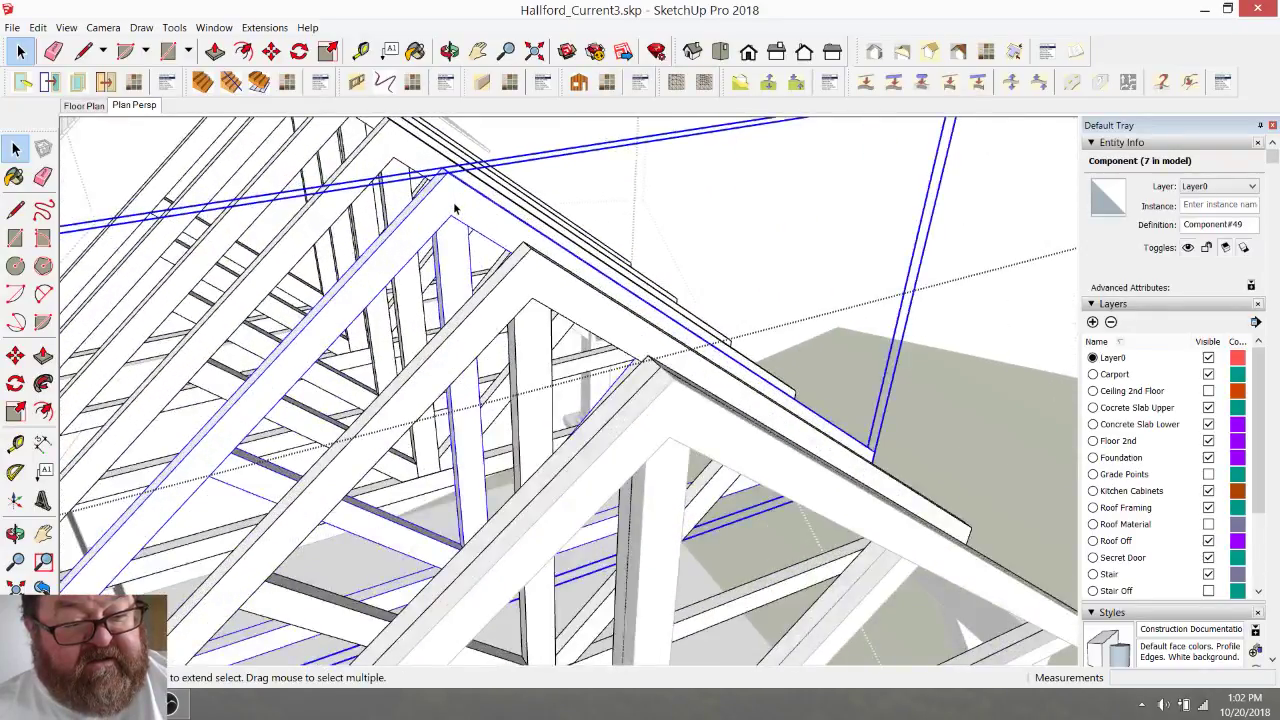
{"action": "key", "text": "Escape"}
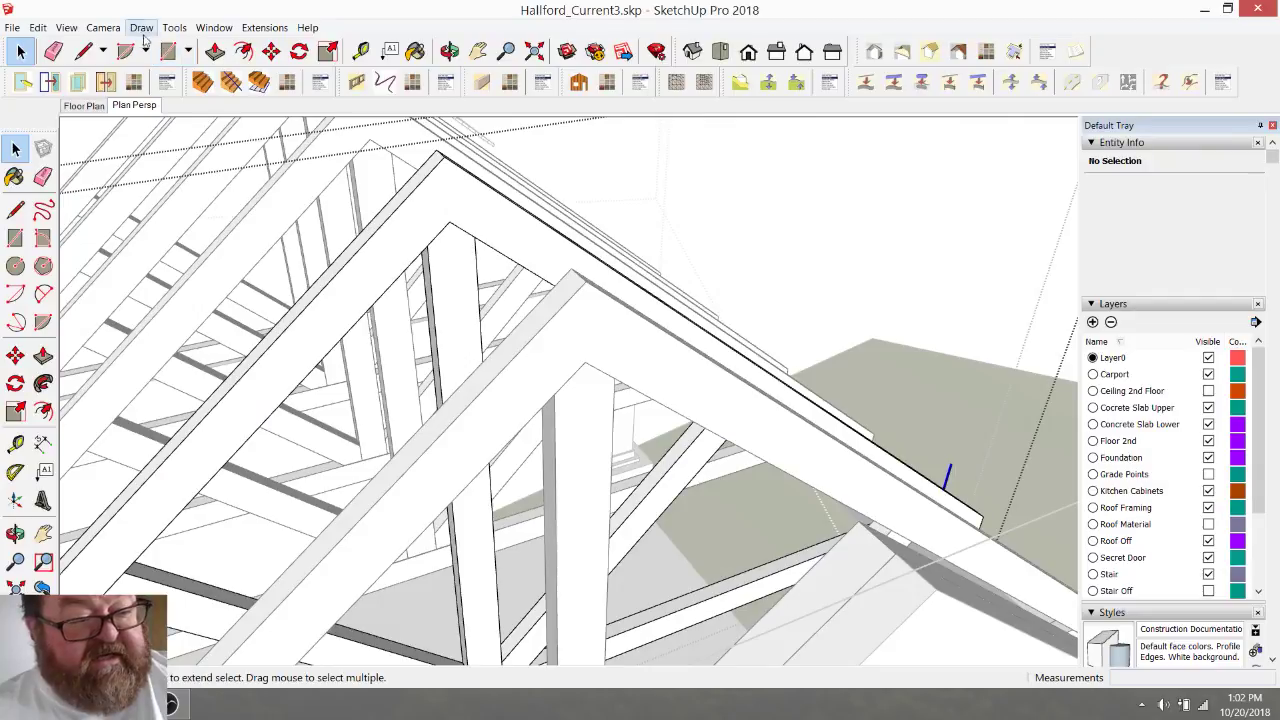
{"action": "left_click", "coordinate": [83, 51]}
{"action": "left_click", "coordinate": [449, 221]}
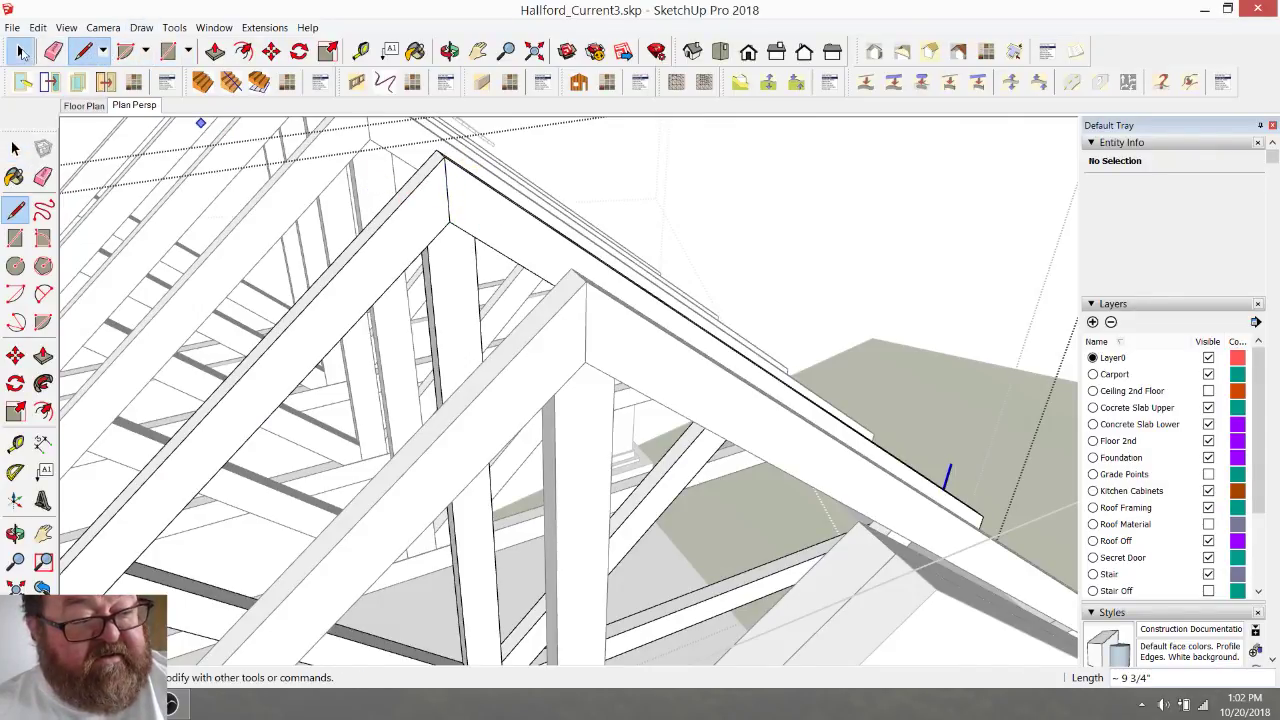
{"action": "left_click", "coordinate": [21, 51]}
{"action": "scroll", "coordinate": [606, 250], "scroll_direction": "down", "scroll_amount": 2}
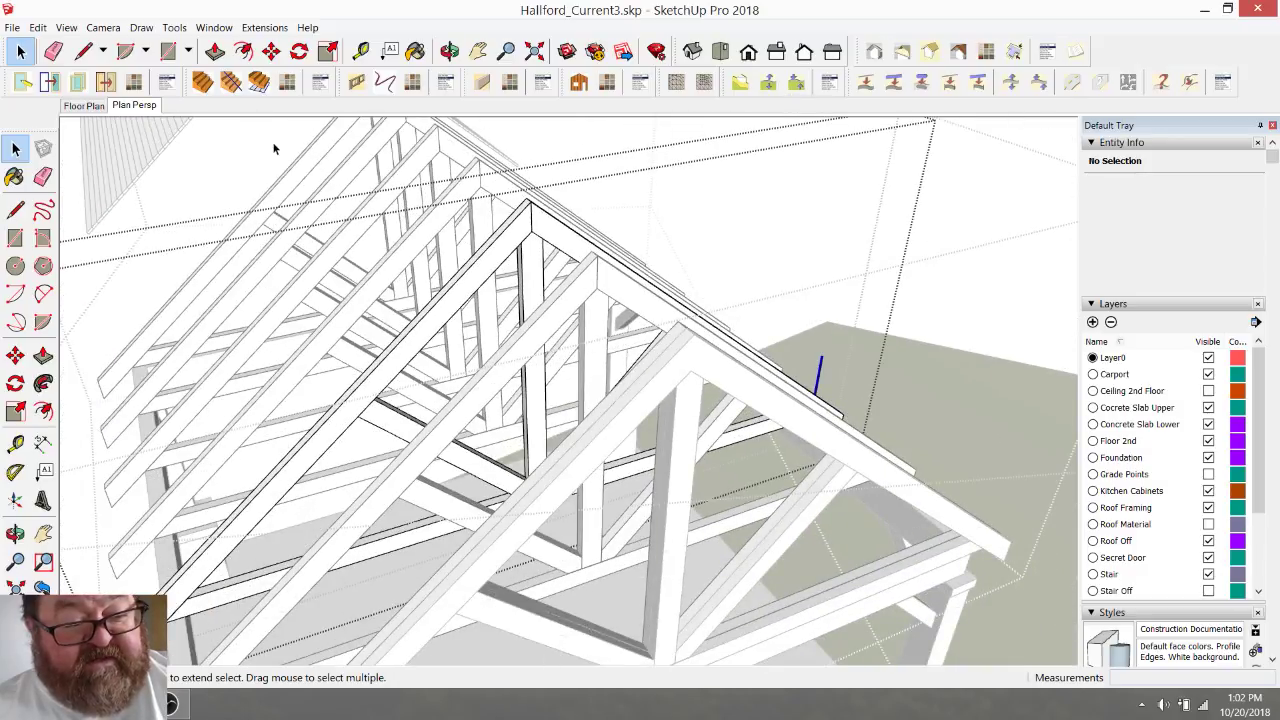
- Inspect the peak joints along the row of trusses and compare them with the unique end truss
{"action": "middle_click_drag", "start_coordinate": [274, 148], "coordinate": [497, 283]}
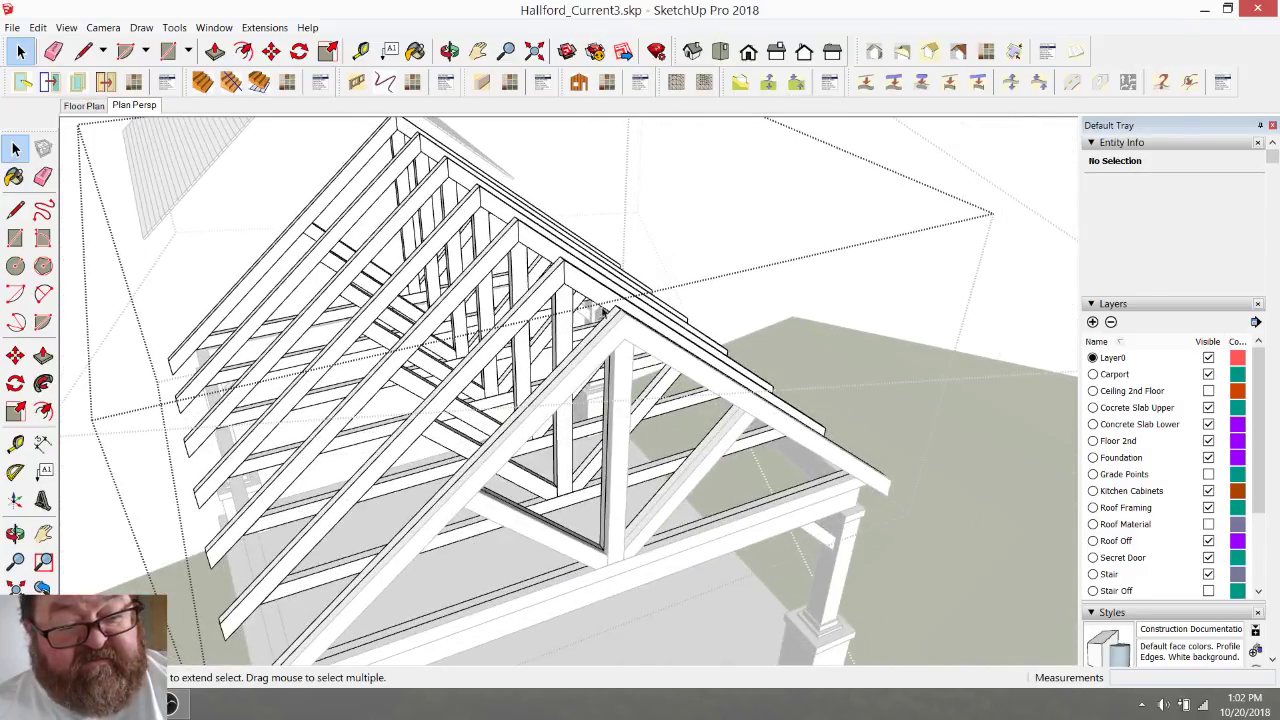
{"action": "scroll", "coordinate": [560, 261], "scroll_direction": "up", "scroll_amount": 2}
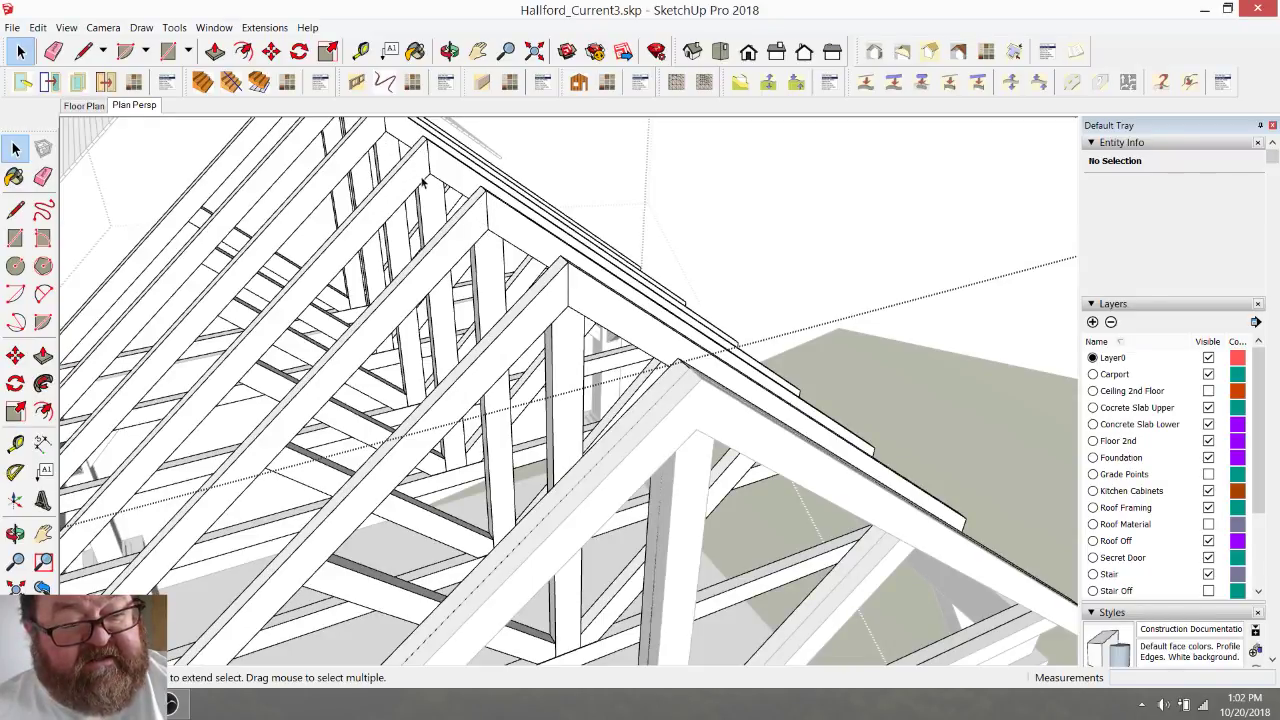
{"action": "middle_click_drag", "start_coordinate": [423, 182], "coordinate": [565, 355]}
{"action": "scroll", "coordinate": [437, 176], "scroll_direction": "down", "scroll_amount": 3}
{"action": "middle_click_drag", "start_coordinate": [437, 176], "coordinate": [520, 240]}
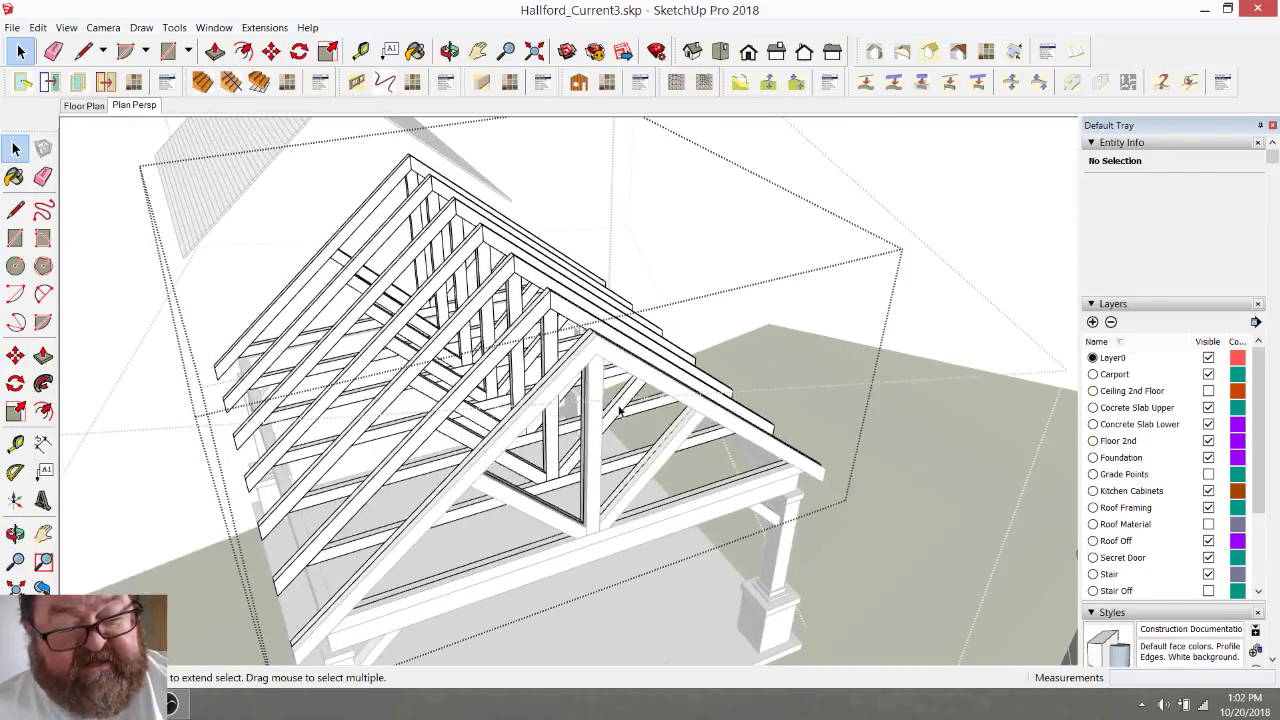
{"action": "scroll", "coordinate": [583, 288], "scroll_direction": "up", "scroll_amount": 5}
{"action": "scroll", "coordinate": [583, 288], "scroll_direction": "down", "scroll_amount": 8}
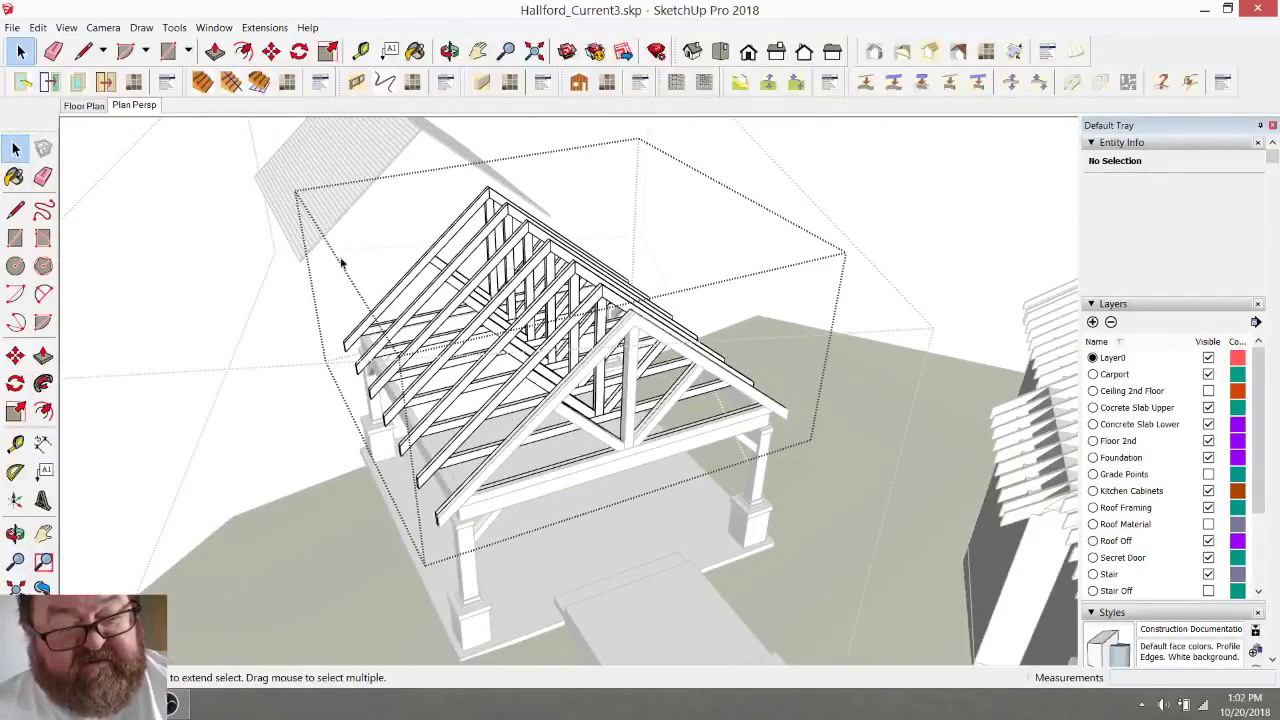
{"action": "scroll", "coordinate": [684, 376], "scroll_direction": "up", "scroll_amount": 3}
{"action": "scroll", "coordinate": [684, 376], "scroll_direction": "up", "scroll_amount": 3}
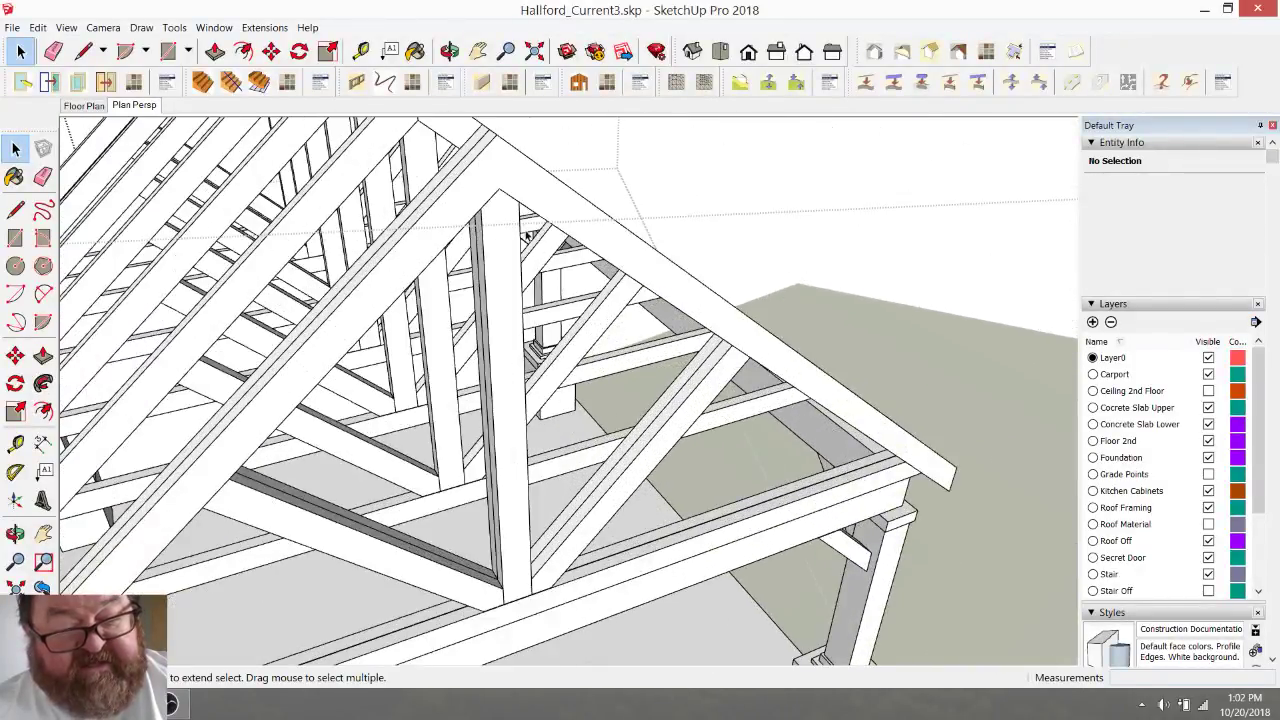
- Place guide lines parallel to the two rafters of the end truss, offsetting the second one by 24 inches
{"action": "left_click", "coordinate": [530, 198]}
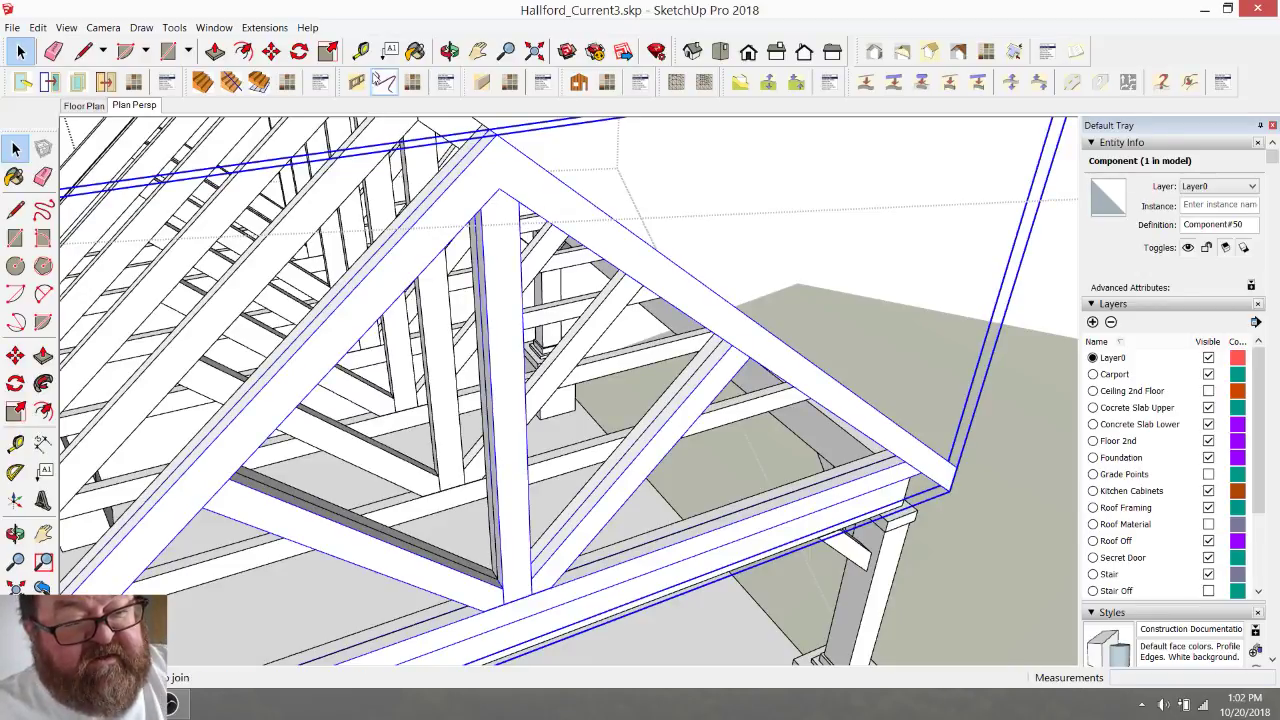
{"action": "left_click", "coordinate": [361, 51]}
{"action": "left_click", "coordinate": [442, 192]}
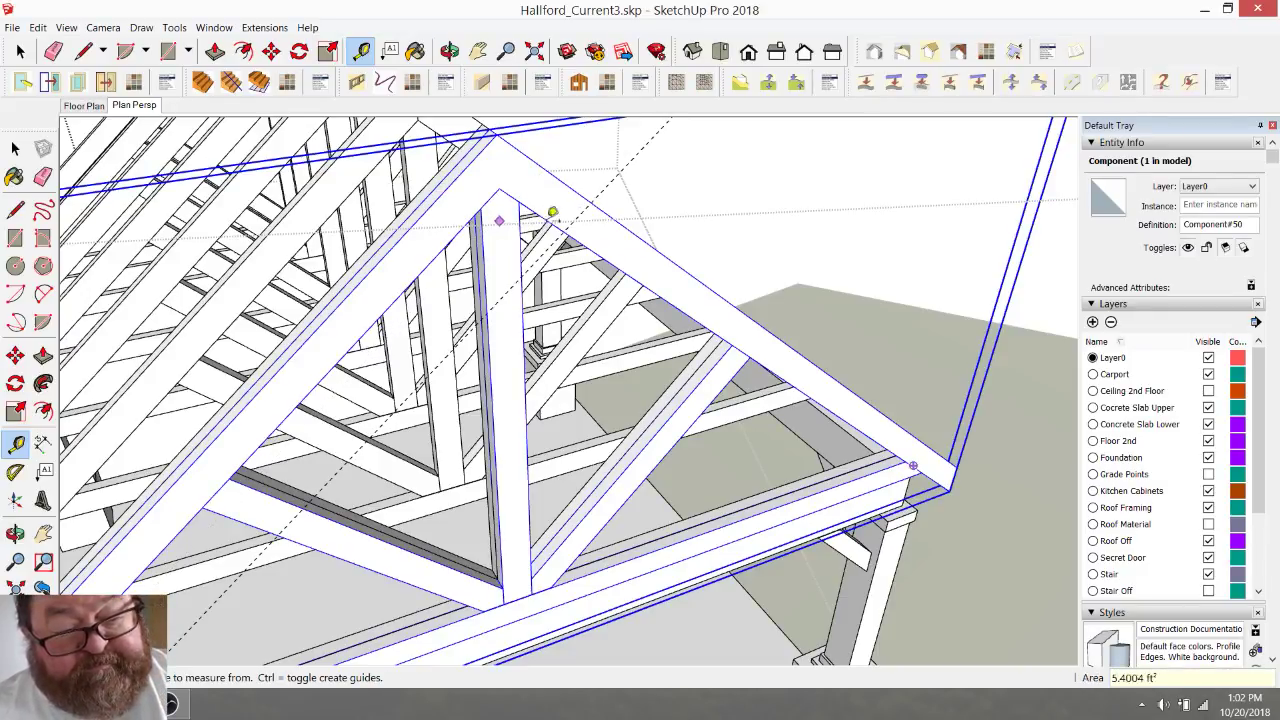
{"action": "left_click", "coordinate": [610, 216]}
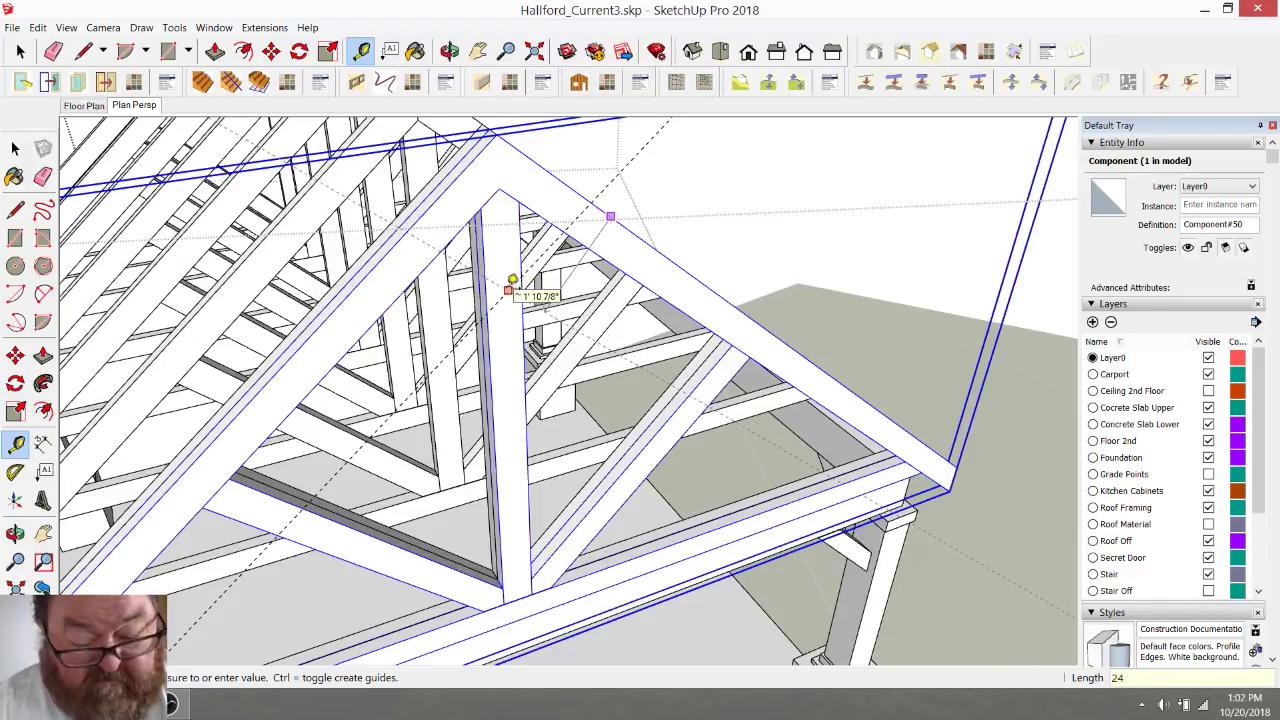
{"action": "type", "text": "24"}
{"action": "key", "text": "Return"}
- Open the unique end truss component for editing at its vertical center post
{"action": "middle_click_drag", "start_coordinate": [512, 281], "coordinate": [508, 237]}
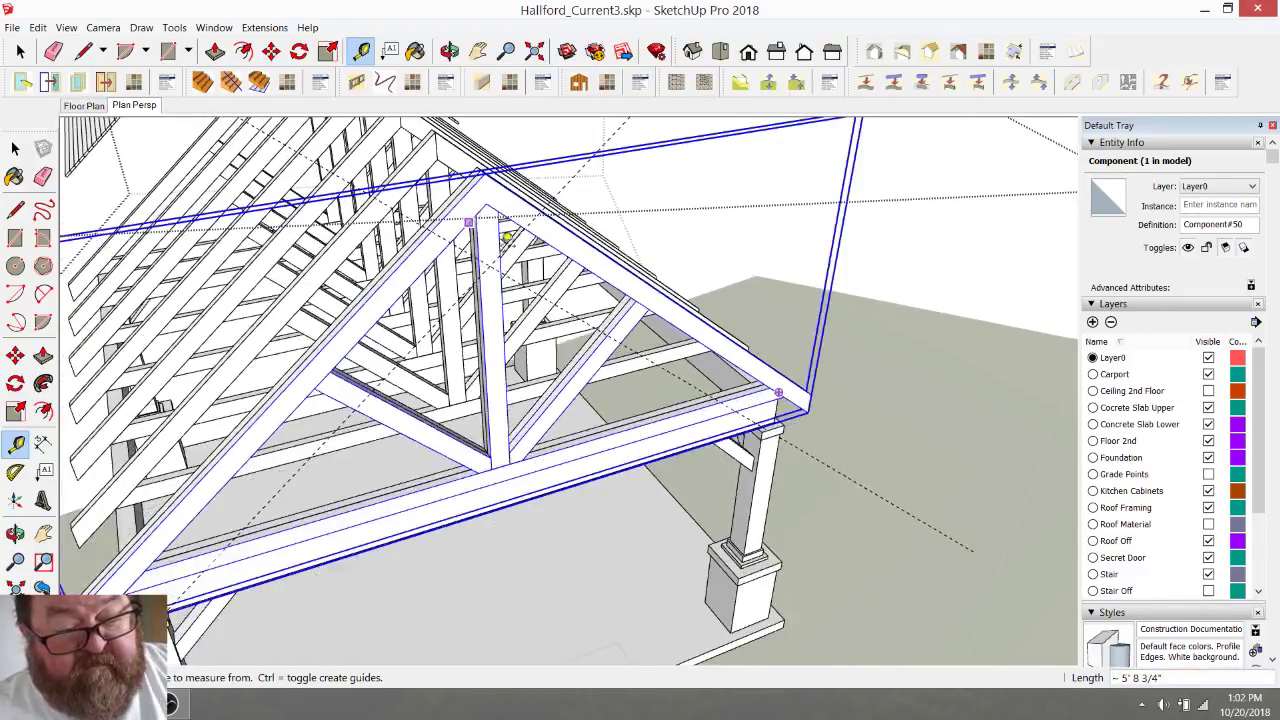
{"action": "scroll", "coordinate": [508, 237], "scroll_direction": "up", "scroll_amount": 4}
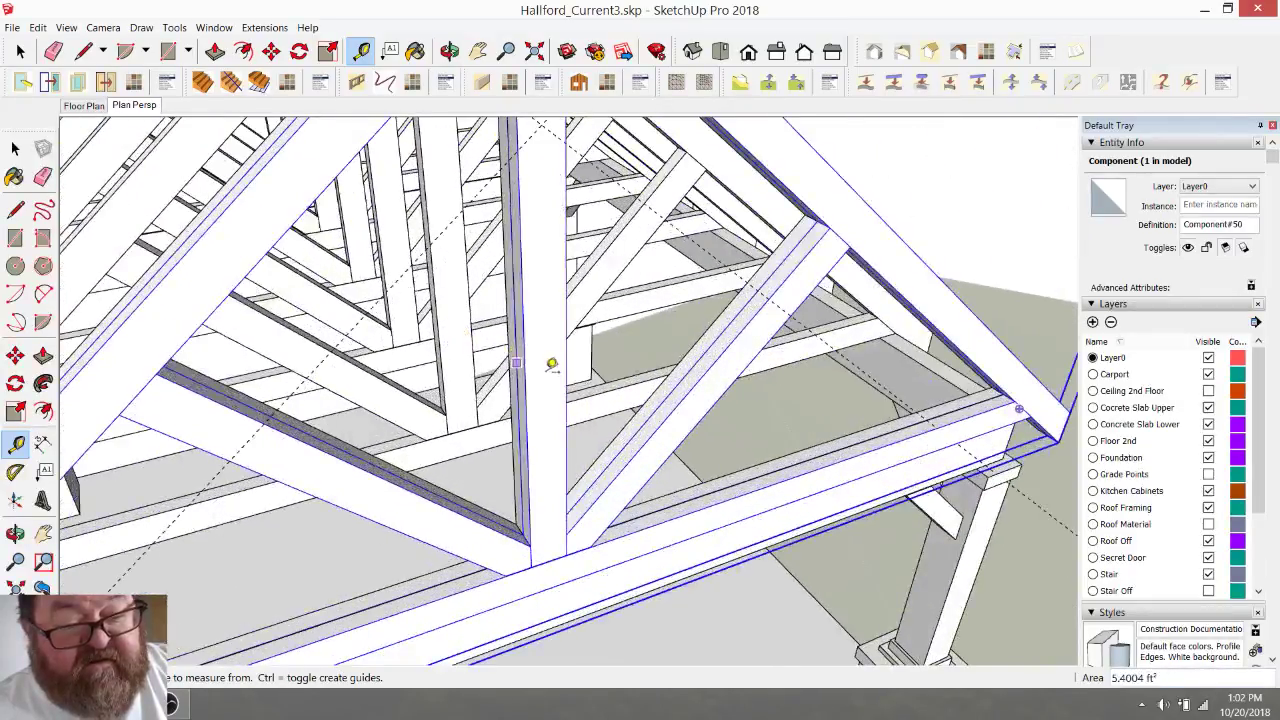
{"action": "scroll", "coordinate": [551, 365], "scroll_direction": "down", "scroll_amount": 3}
{"action": "left_click", "coordinate": [22, 51]}
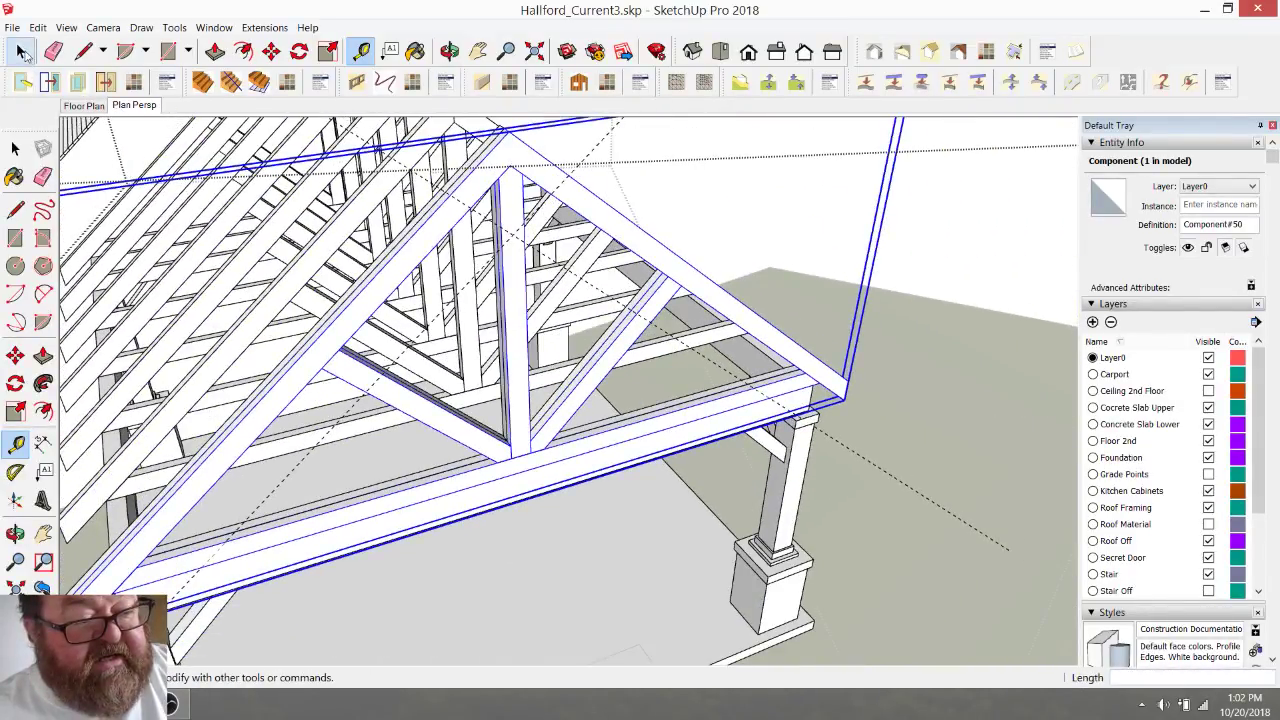
{"action": "scroll", "coordinate": [603, 220], "scroll_direction": "up", "scroll_amount": 2}
{"action": "key", "text": "ctrl+t"}
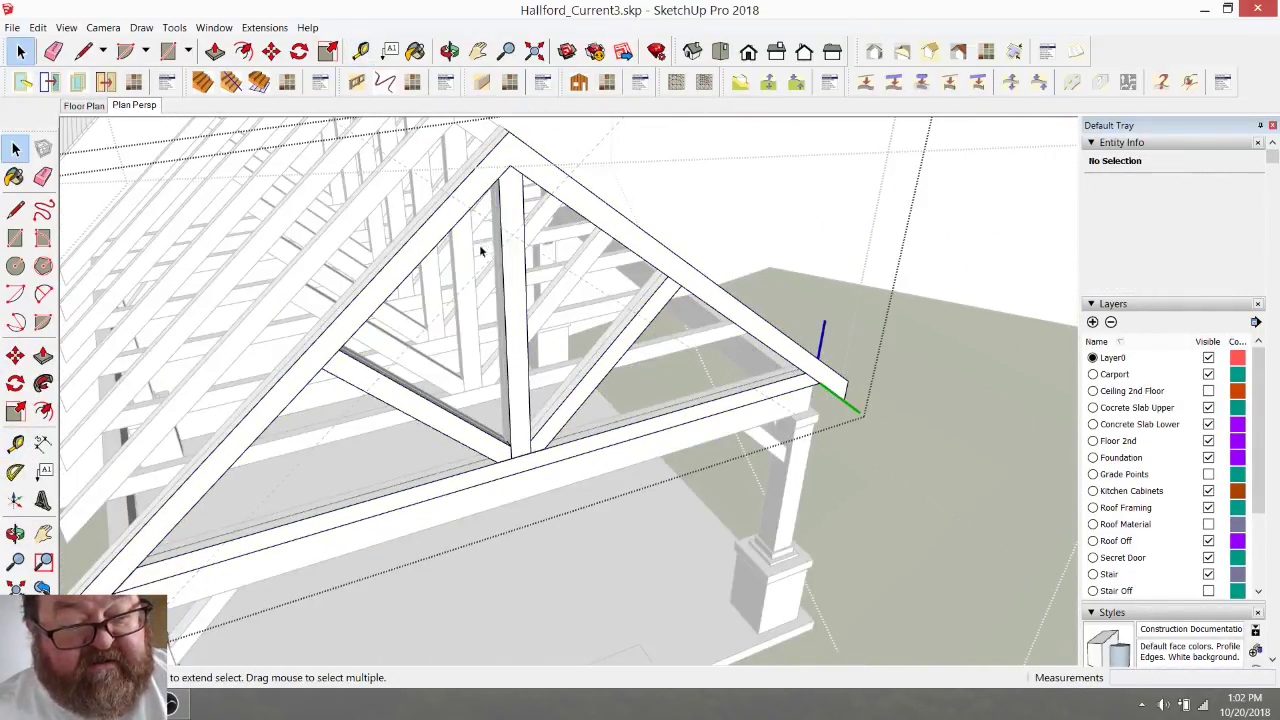
{"action": "scroll", "coordinate": [509, 251], "scroll_direction": "up", "scroll_amount": 4}
{"action": "scroll", "coordinate": [558, 210], "scroll_direction": "down", "scroll_amount": 3}
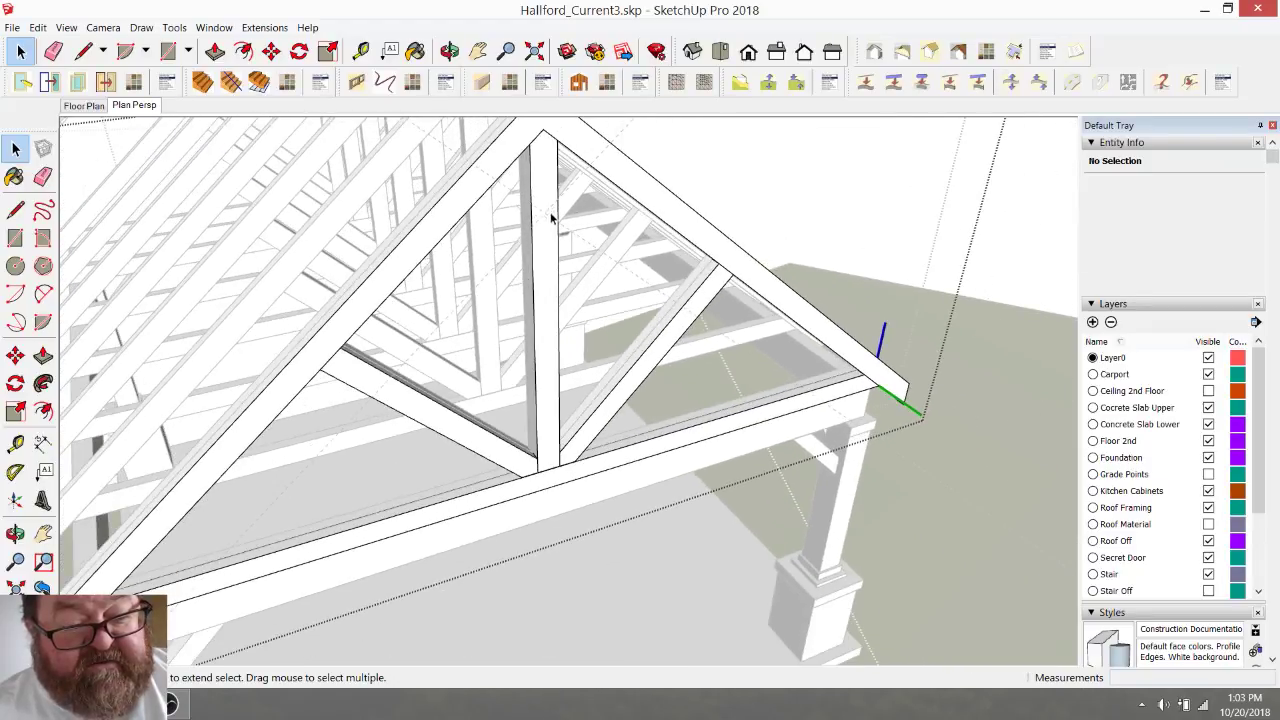
- Try to draw a line on the end truss from the guides' crossing down along the sloping guide, and close the component
{"action": "left_click", "coordinate": [84, 52]}
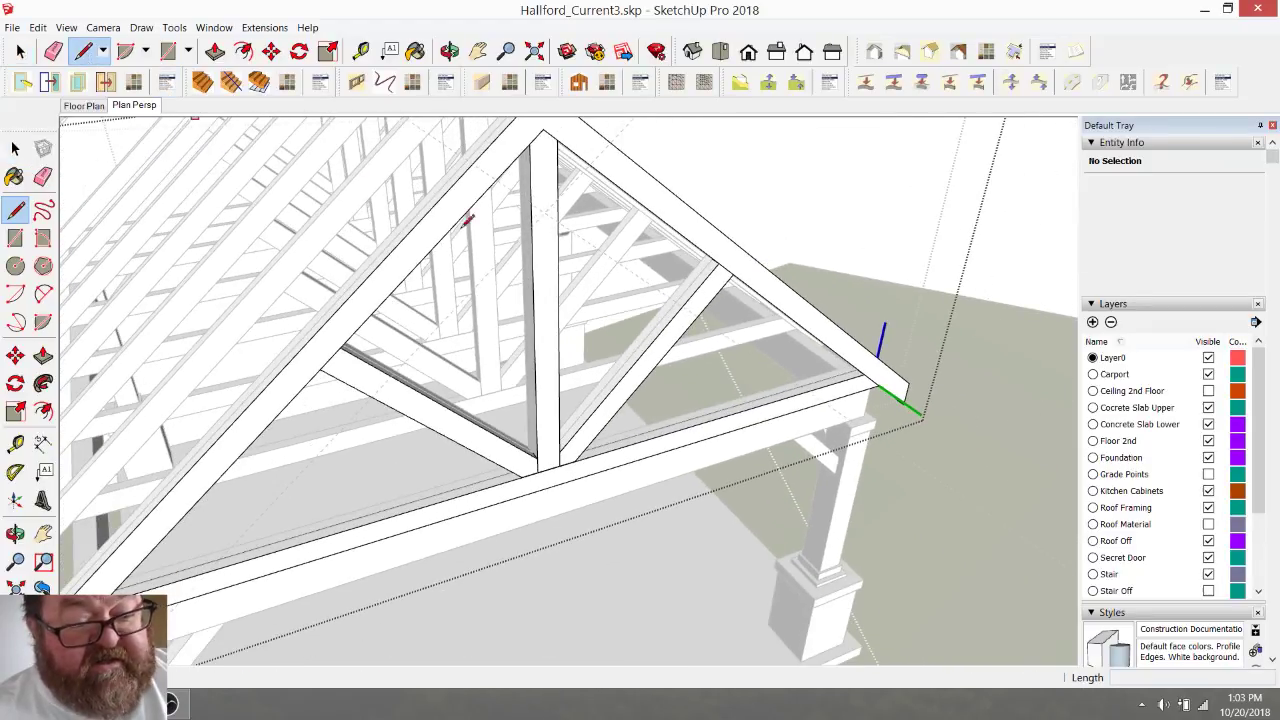
{"action": "left_click", "coordinate": [532, 205]}
{"action": "scroll", "coordinate": [550, 202], "scroll_direction": "down", "scroll_amount": 3}
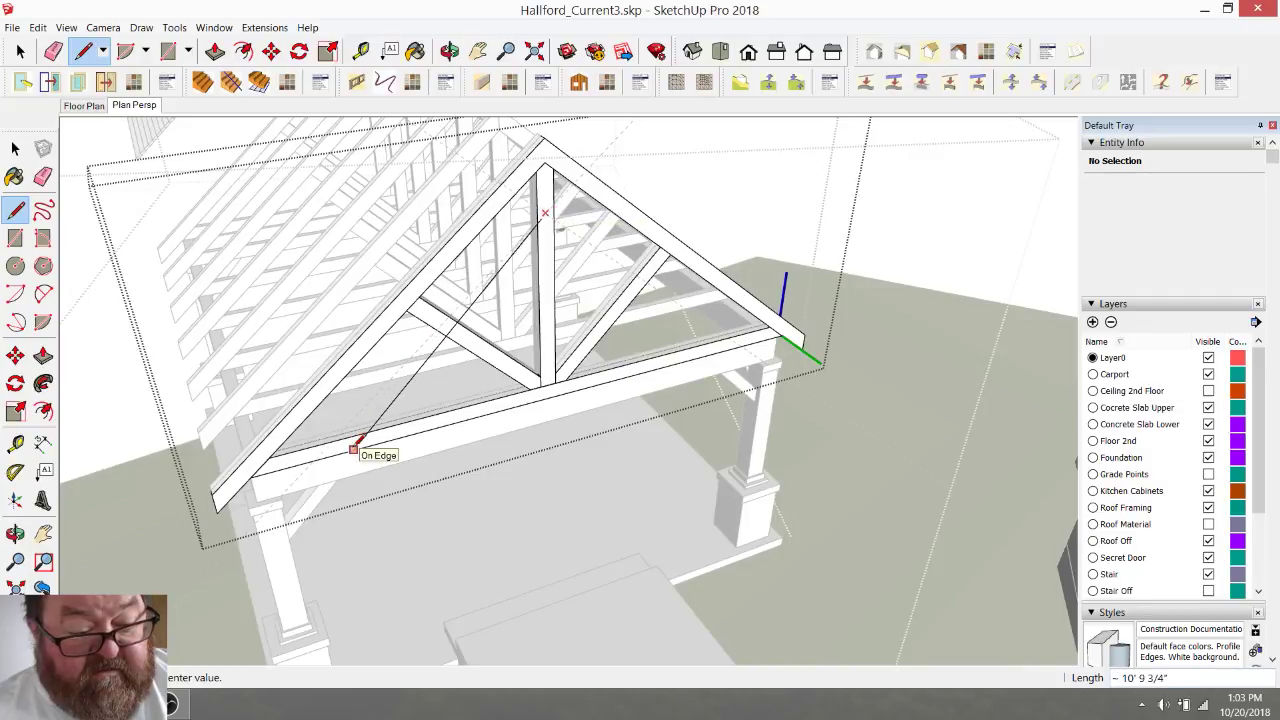
{"action": "scroll", "coordinate": [345, 449], "scroll_direction": "up", "scroll_amount": 2}
{"action": "scroll", "coordinate": [340, 440], "scroll_direction": "down", "scroll_amount": 3}
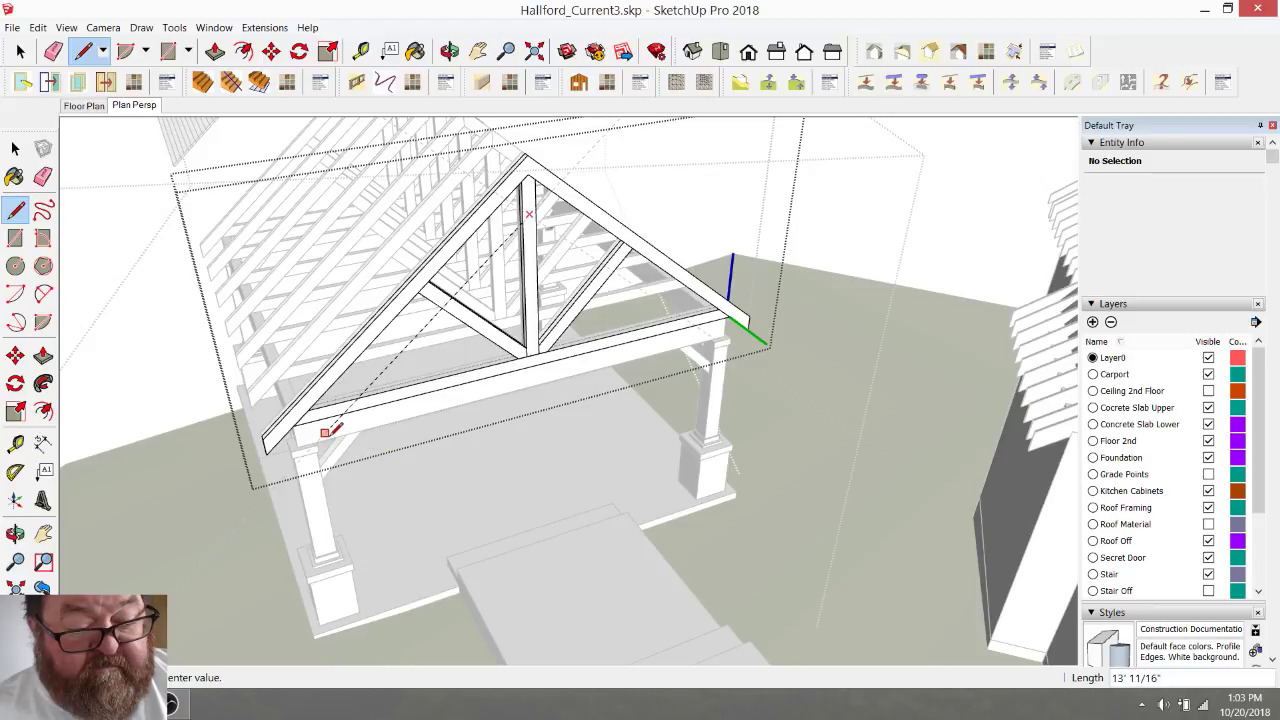
{"action": "scroll", "coordinate": [333, 427], "scroll_direction": "up", "scroll_amount": 4}
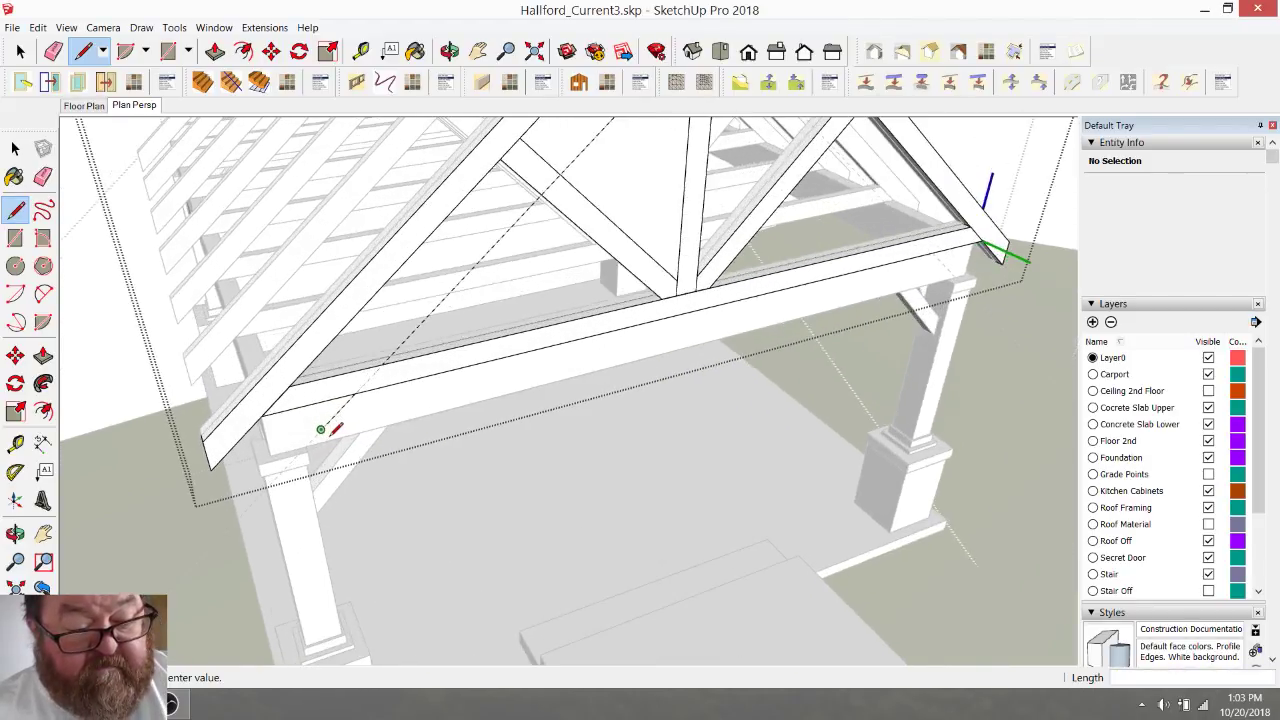
{"action": "left_click", "coordinate": [361, 51]}
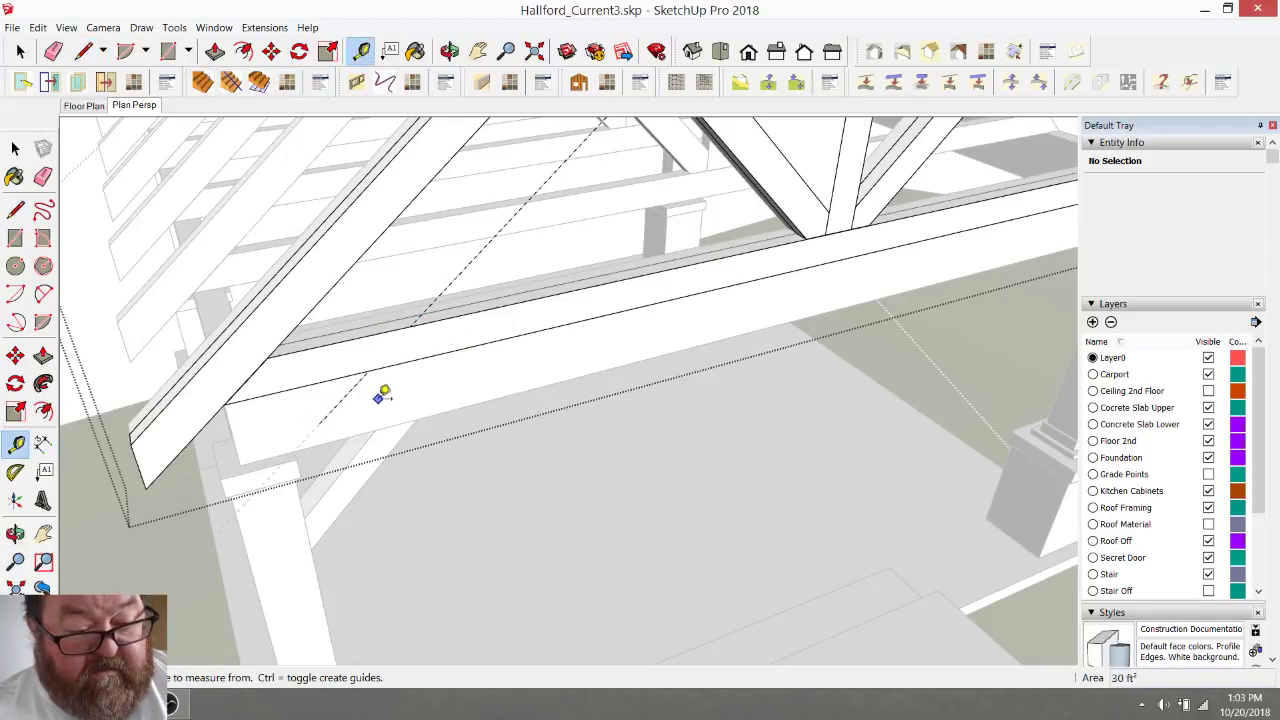
{"action": "scroll", "coordinate": [385, 390], "scroll_direction": "down", "scroll_amount": 5}
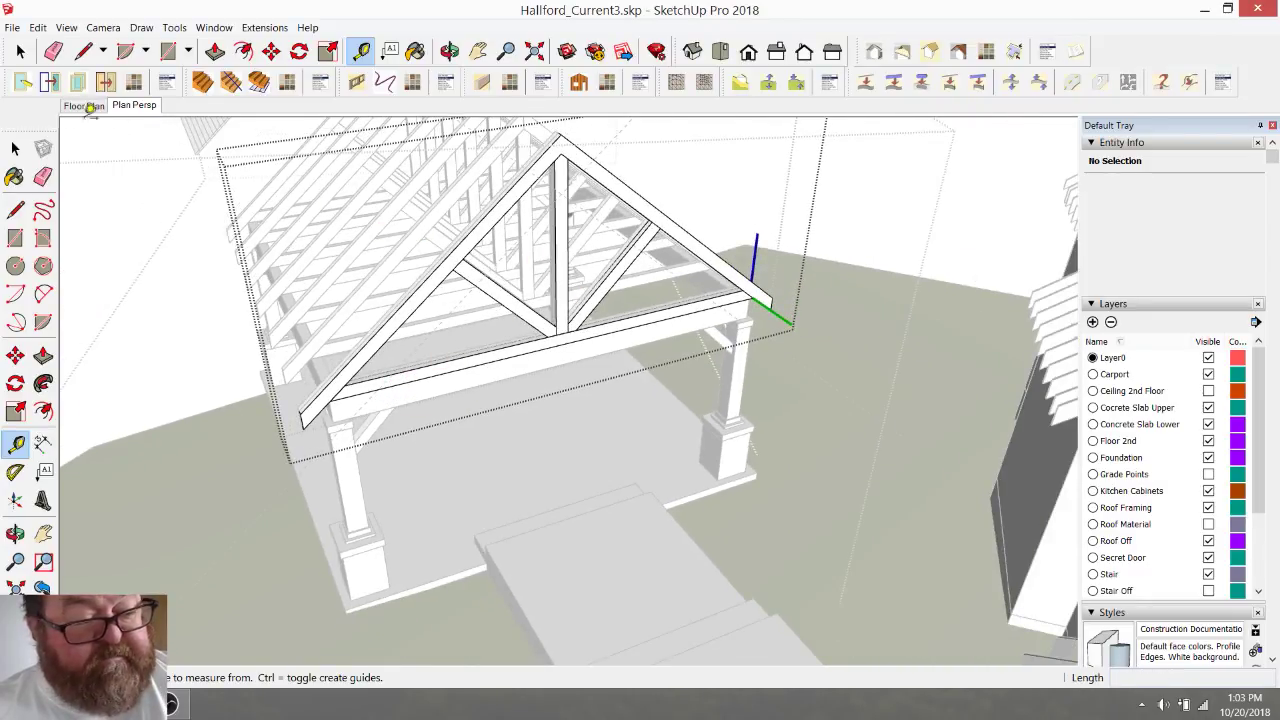
{"action": "left_click", "coordinate": [20, 51]}
- Delete both guide lines that cross at the end truss's center post
{"action": "middle_click_drag", "start_coordinate": [163, 194], "coordinate": [260, 300]}
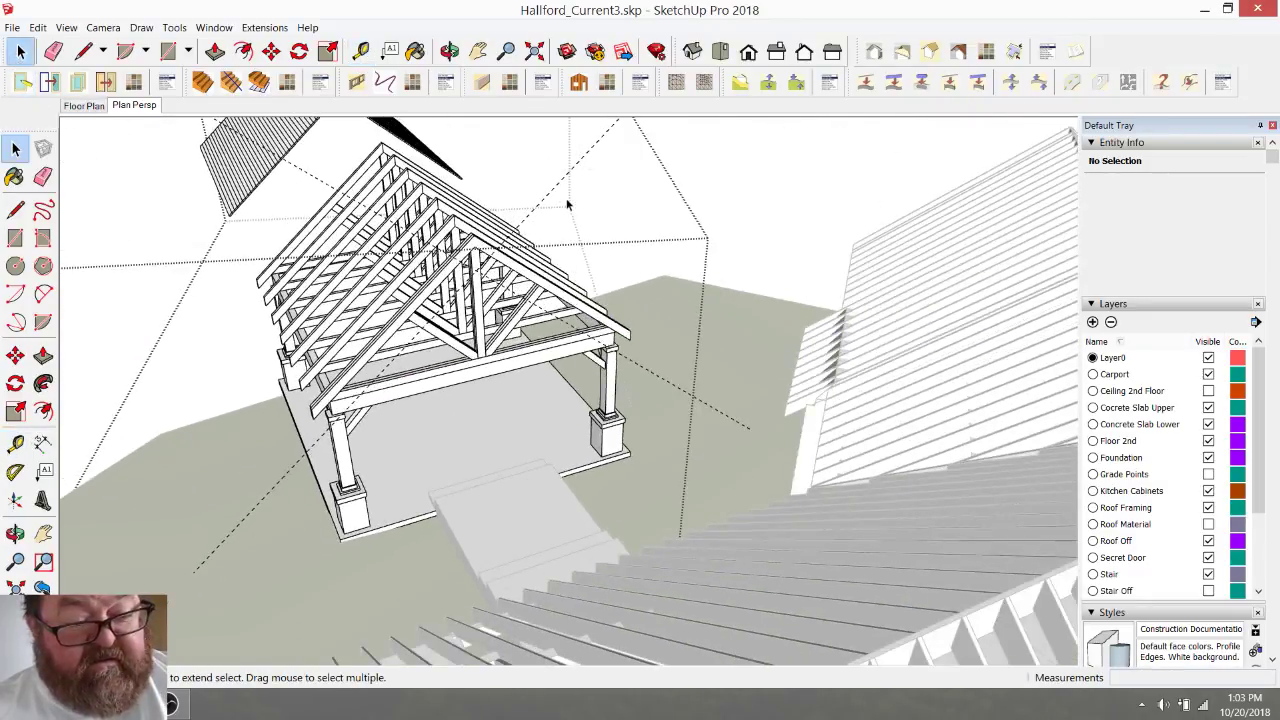
{"action": "scroll", "coordinate": [485, 300], "scroll_direction": "up", "scroll_amount": 4}
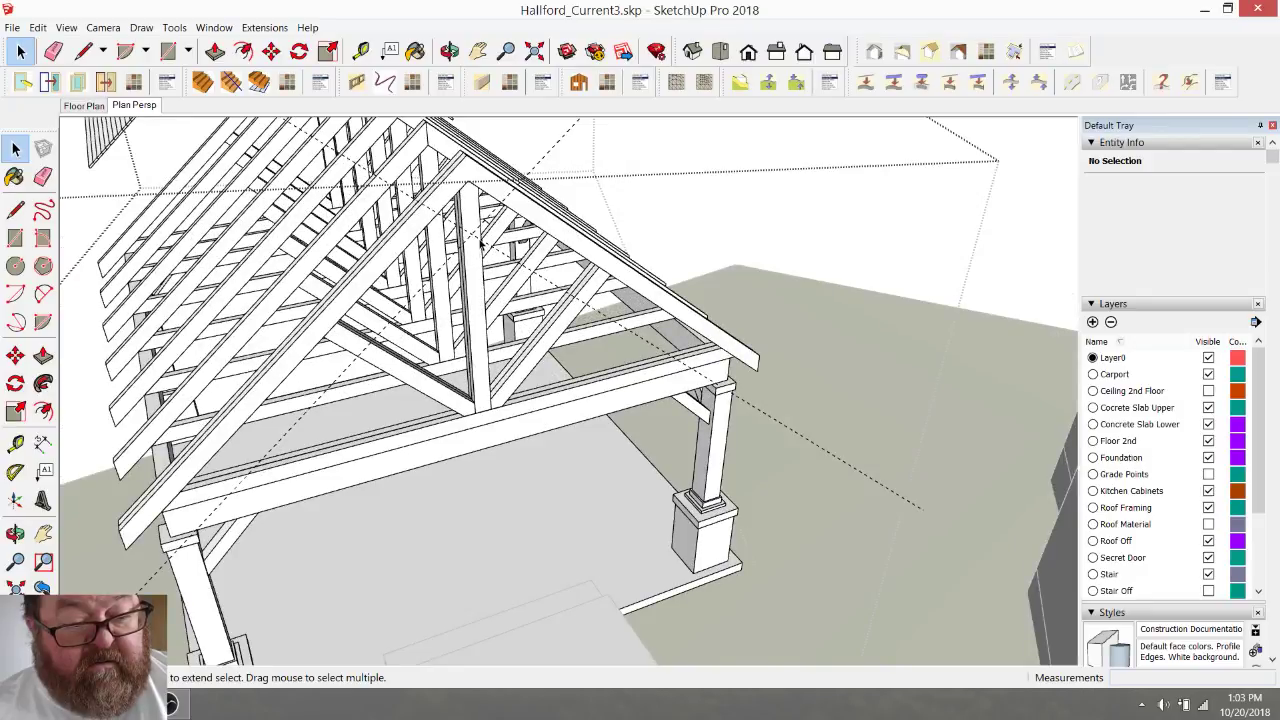
{"action": "left_click", "coordinate": [480, 242]}
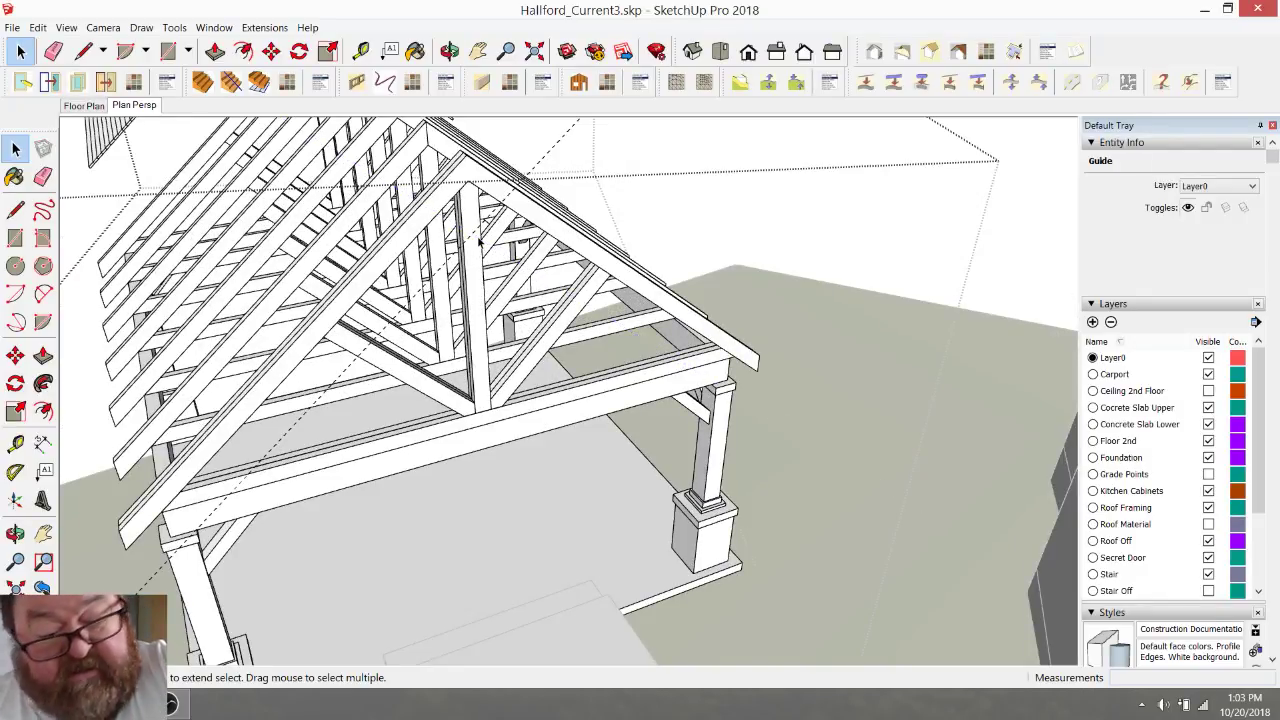
{"action": "left_click", "coordinate": [480, 242]}
{"action": "left_click", "coordinate": [474, 238]}
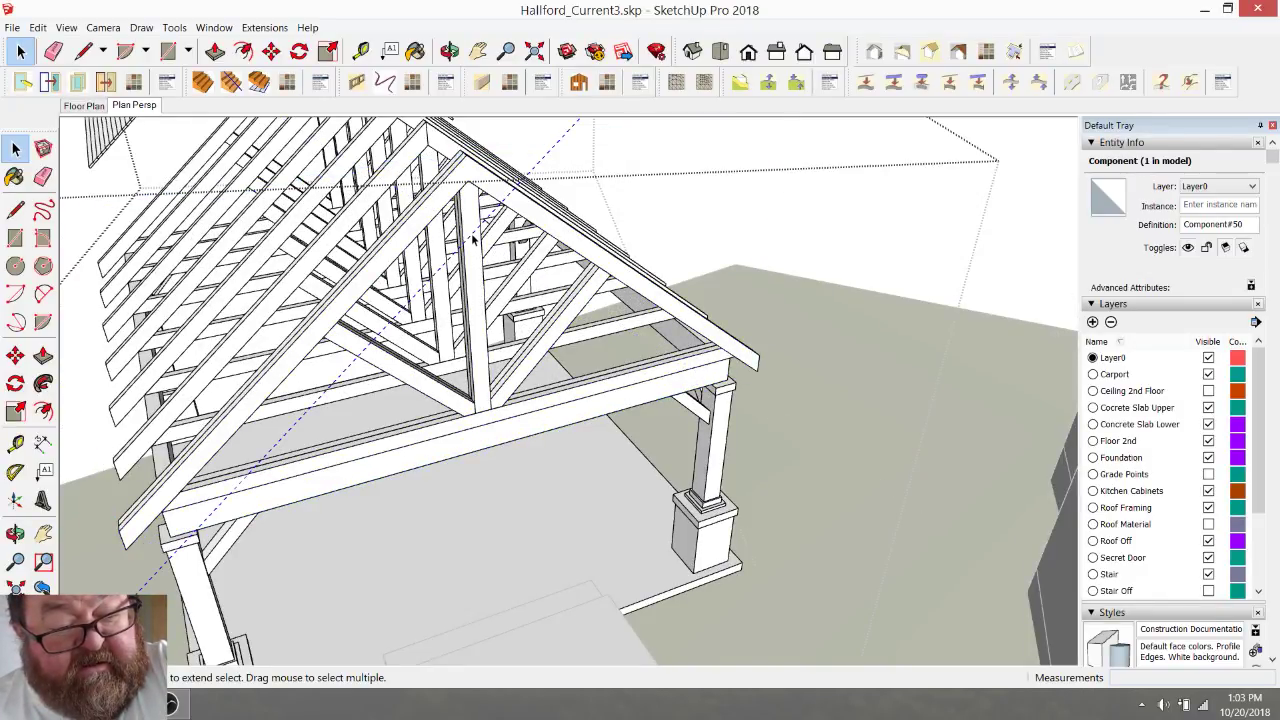
{"action": "left_click", "coordinate": [476, 238]}
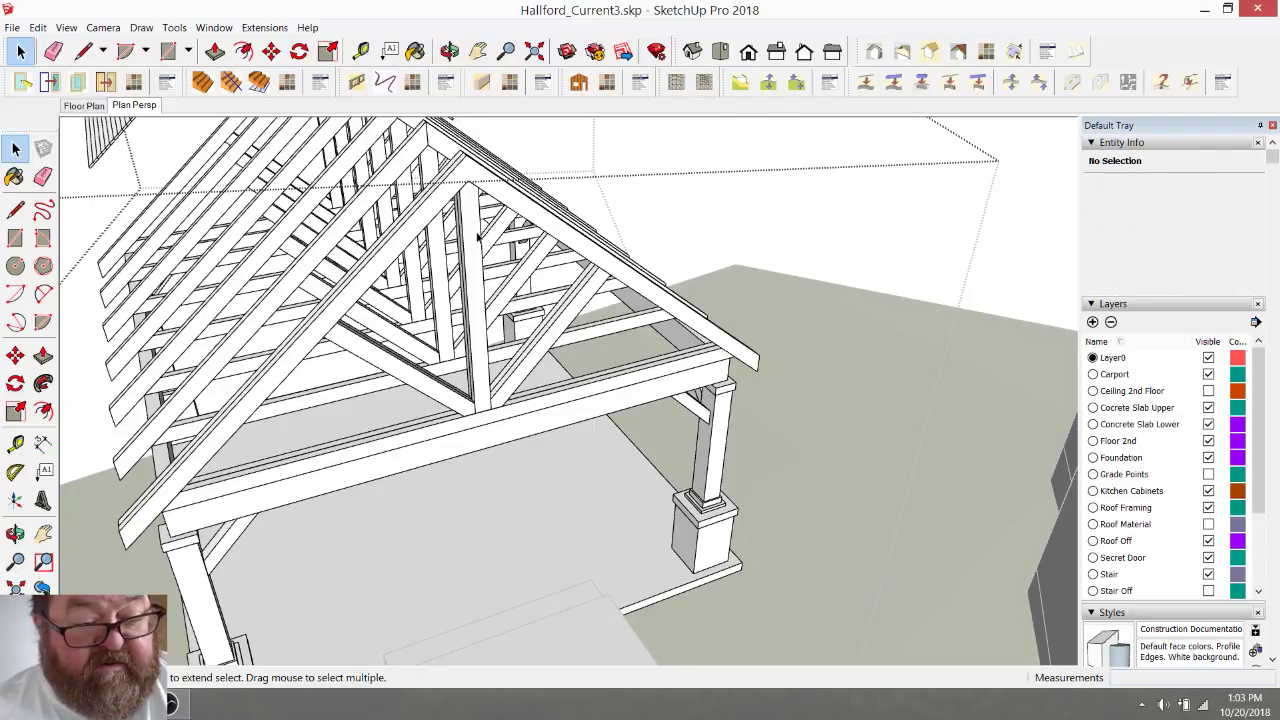
- Move the end truss component about 3' 8" outward from the carport toward the walkway
{"action": "left_click", "coordinate": [478, 238]}
{"action": "middle_click_drag", "start_coordinate": [478, 238], "coordinate": [572, 336]}
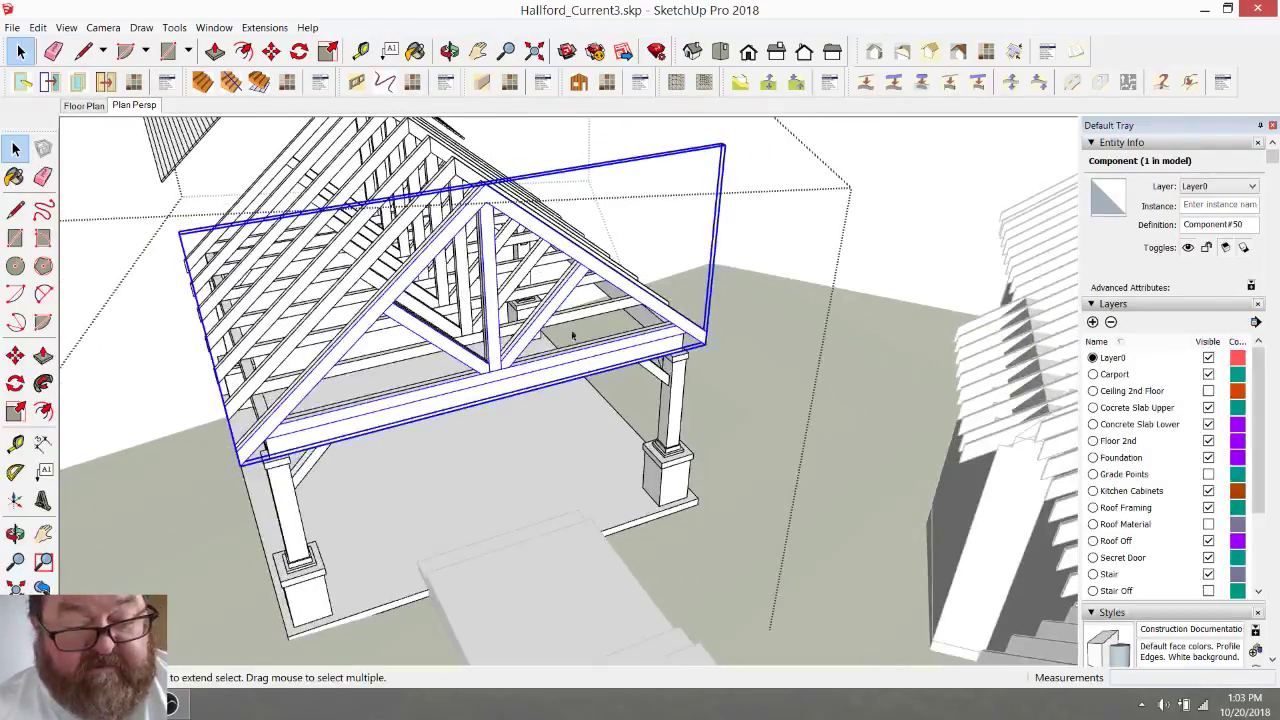
{"action": "left_click", "coordinate": [271, 51]}
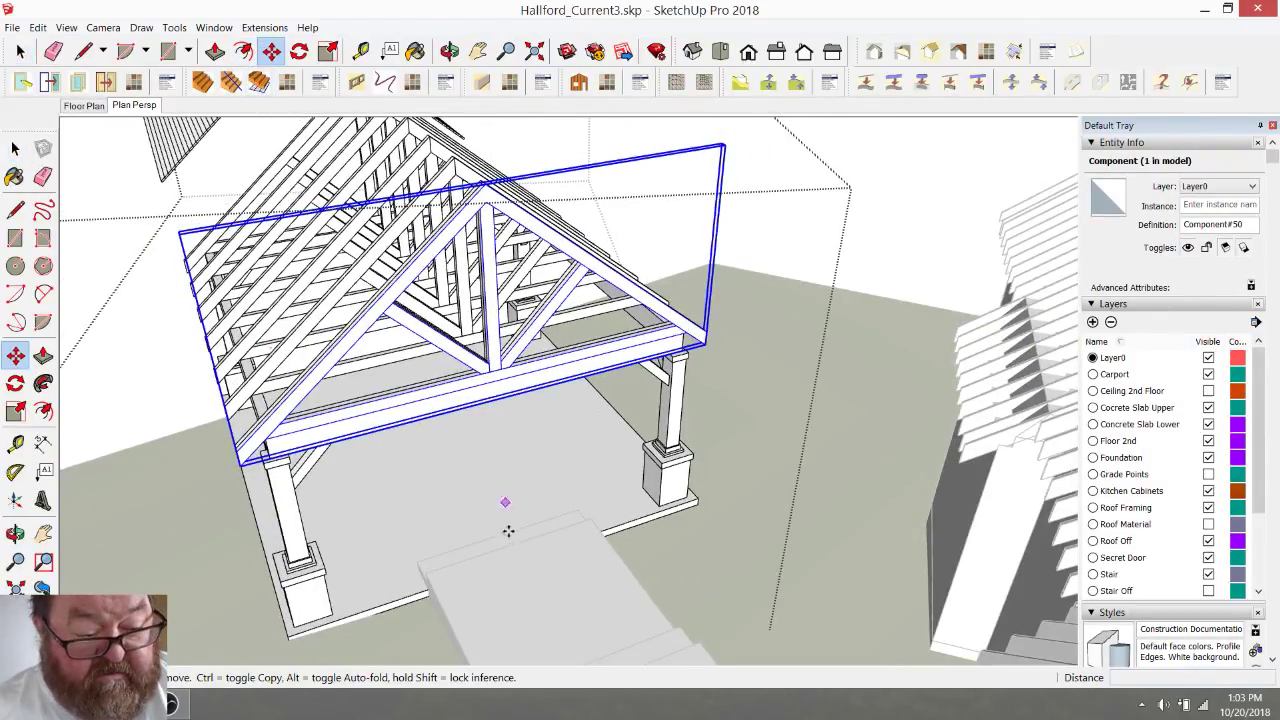
{"action": "left_click", "coordinate": [600, 399]}
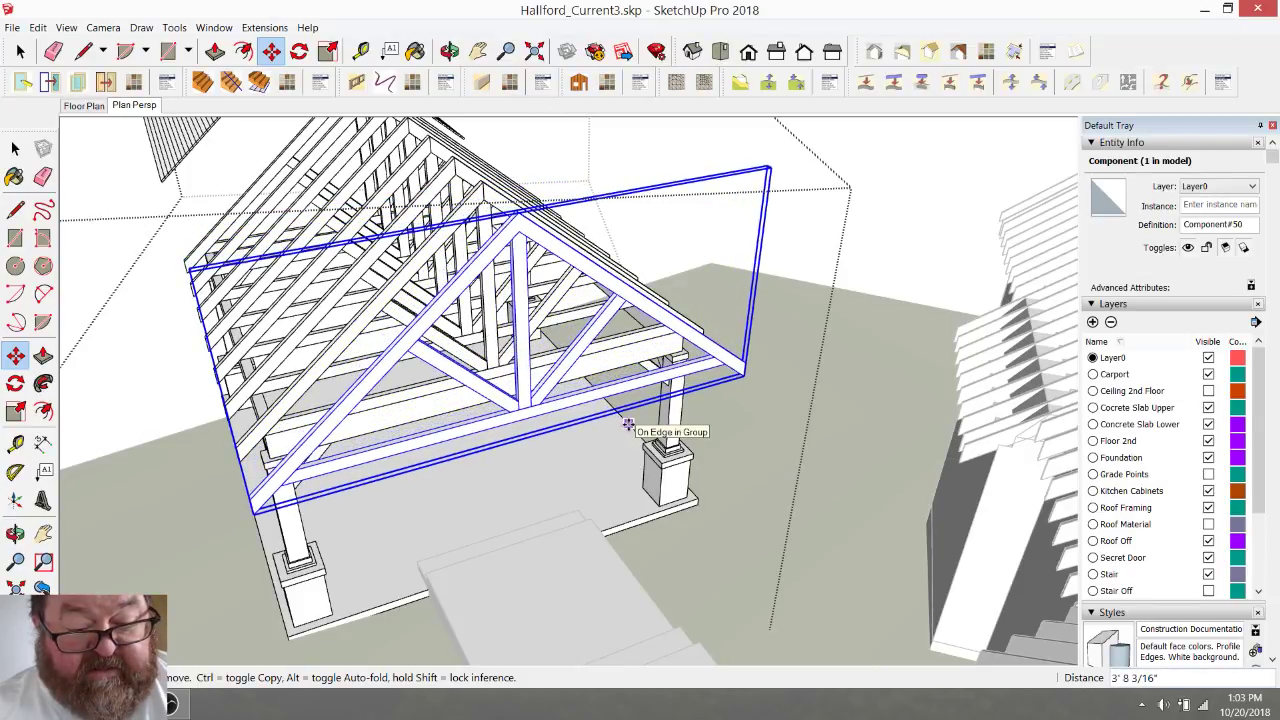
{"action": "left_click", "coordinate": [627, 424]}
{"action": "left_click", "coordinate": [17, 51]}
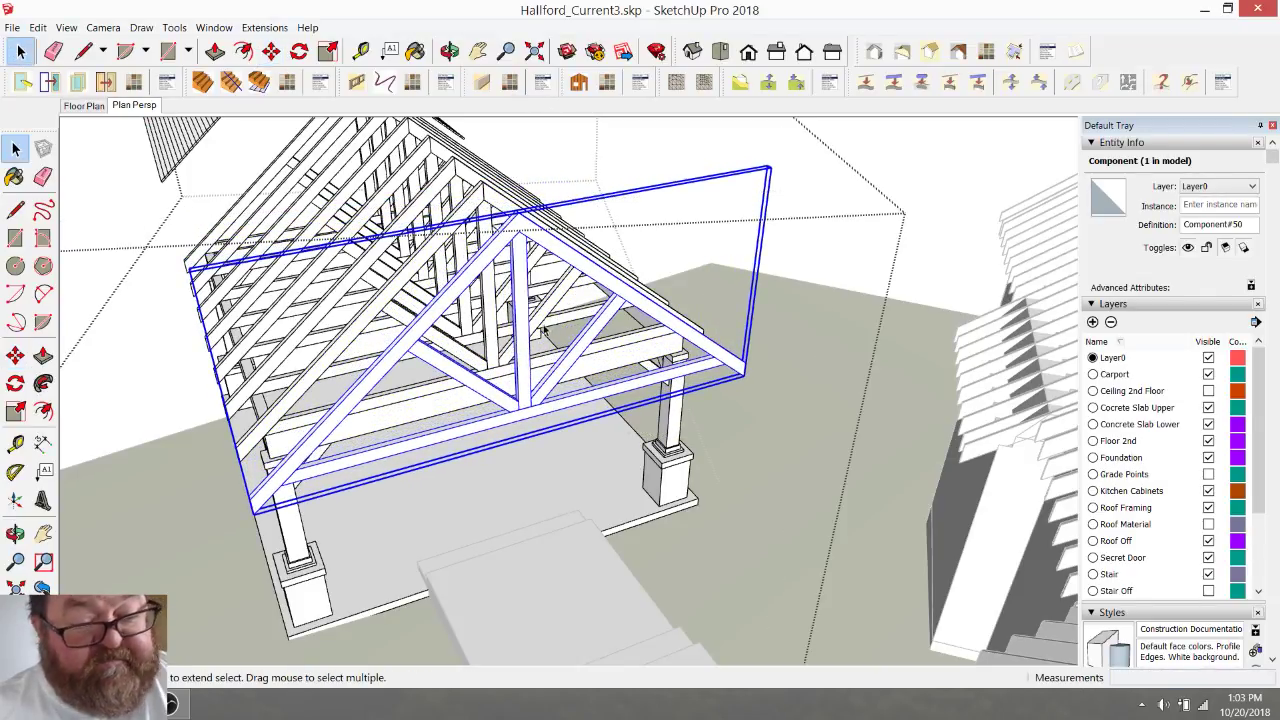
- Open the moved end truss for editing and place a guide line parallel to its left rafter's upper edge, offset 24 inches inward
{"action": "double_click", "coordinate": [517, 258]}
{"action": "scroll", "coordinate": [514, 252], "scroll_direction": "up", "scroll_amount": 4}
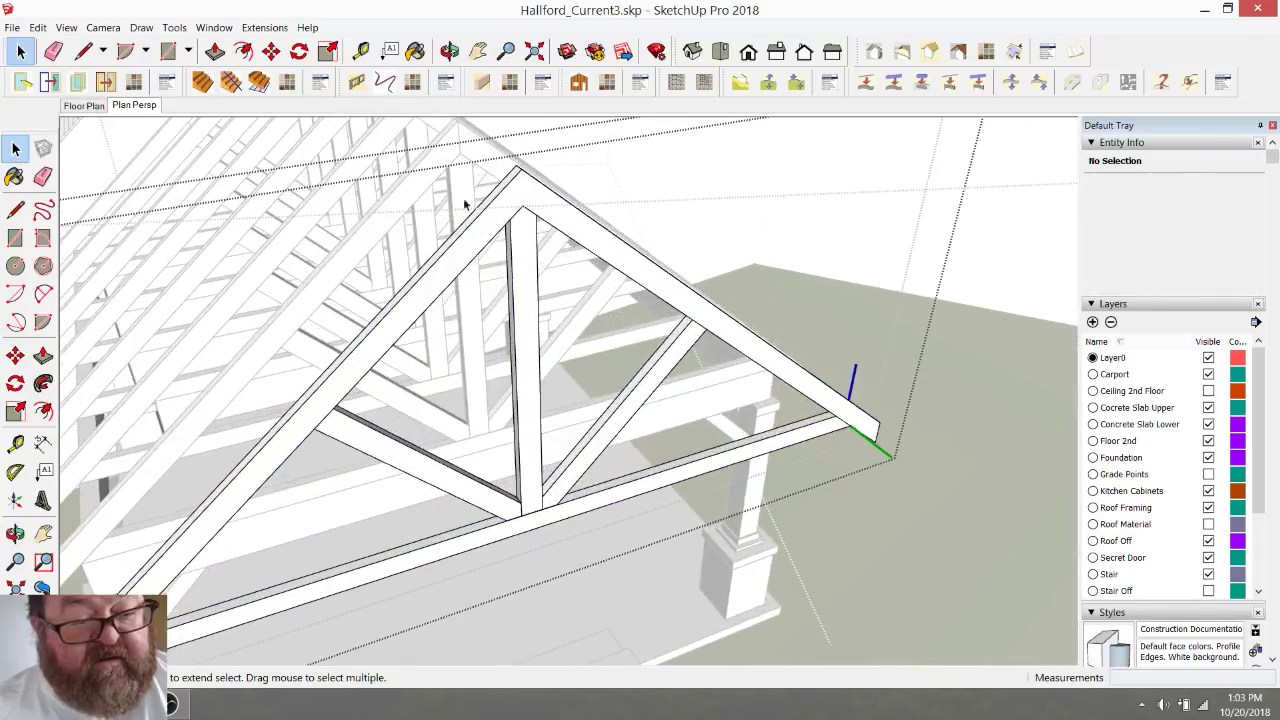
{"action": "left_click", "coordinate": [361, 51]}
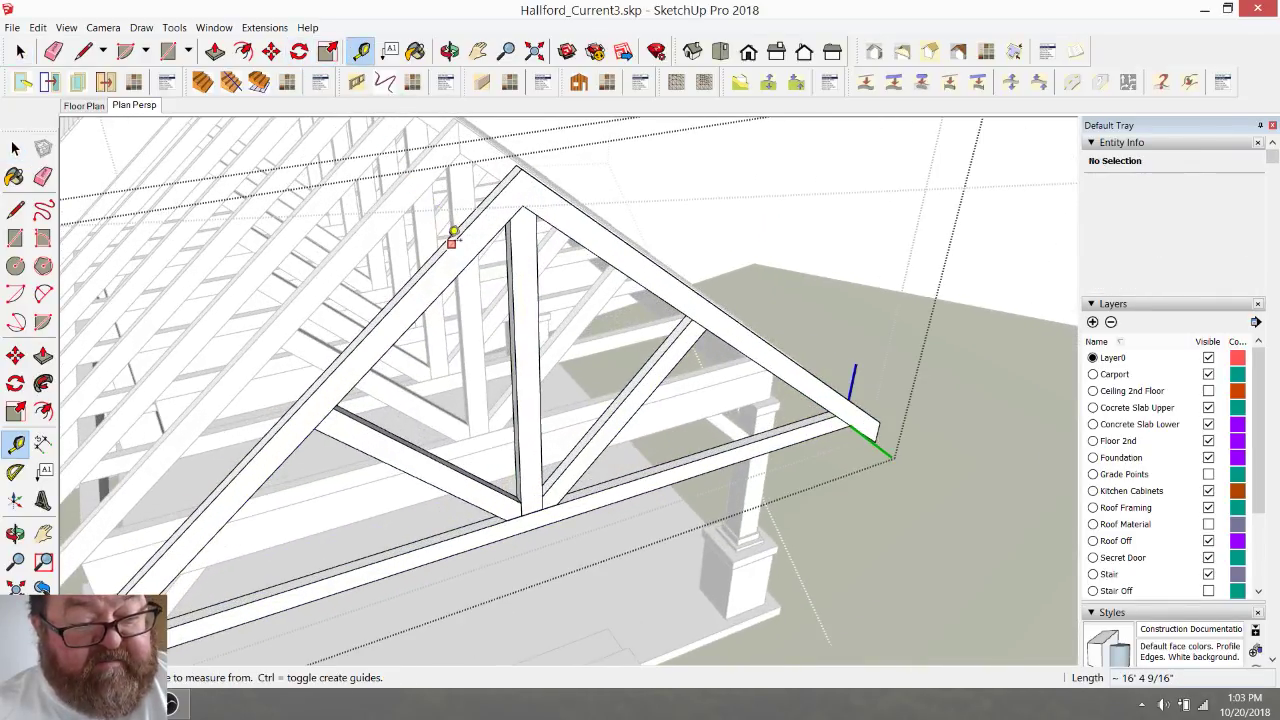
{"action": "left_click", "coordinate": [452, 243]}
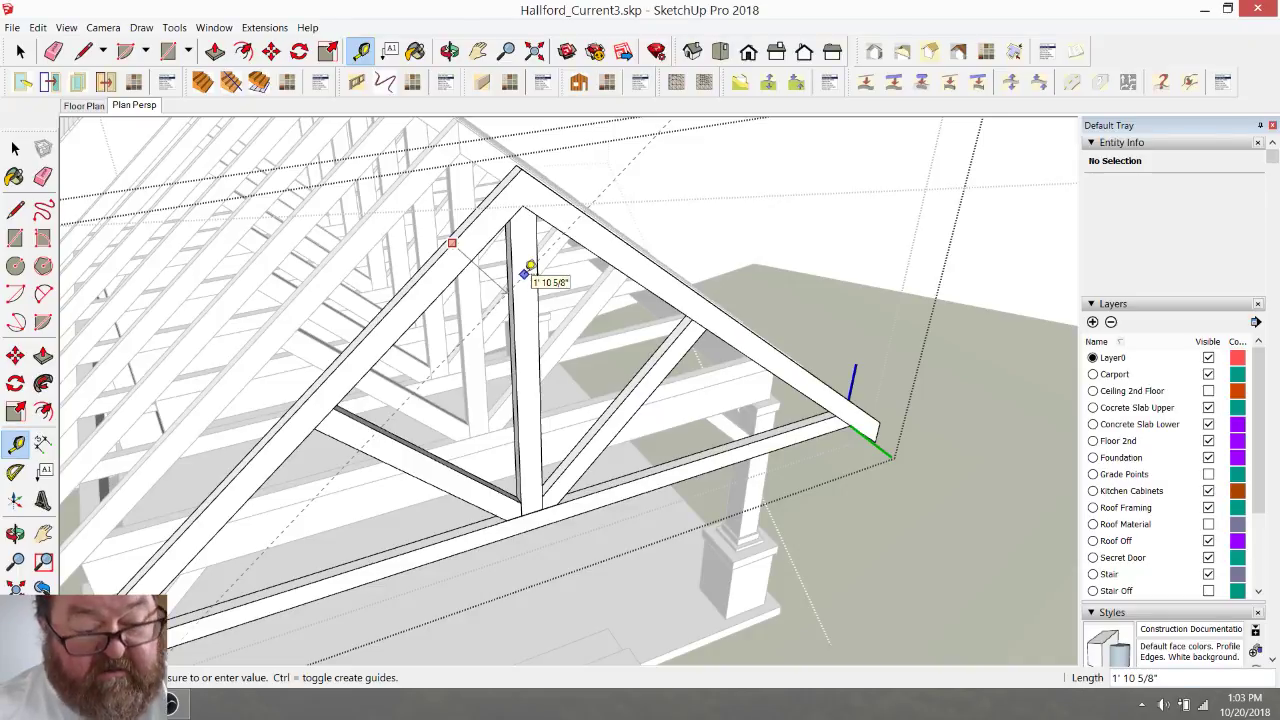
{"action": "type", "text": "2"}
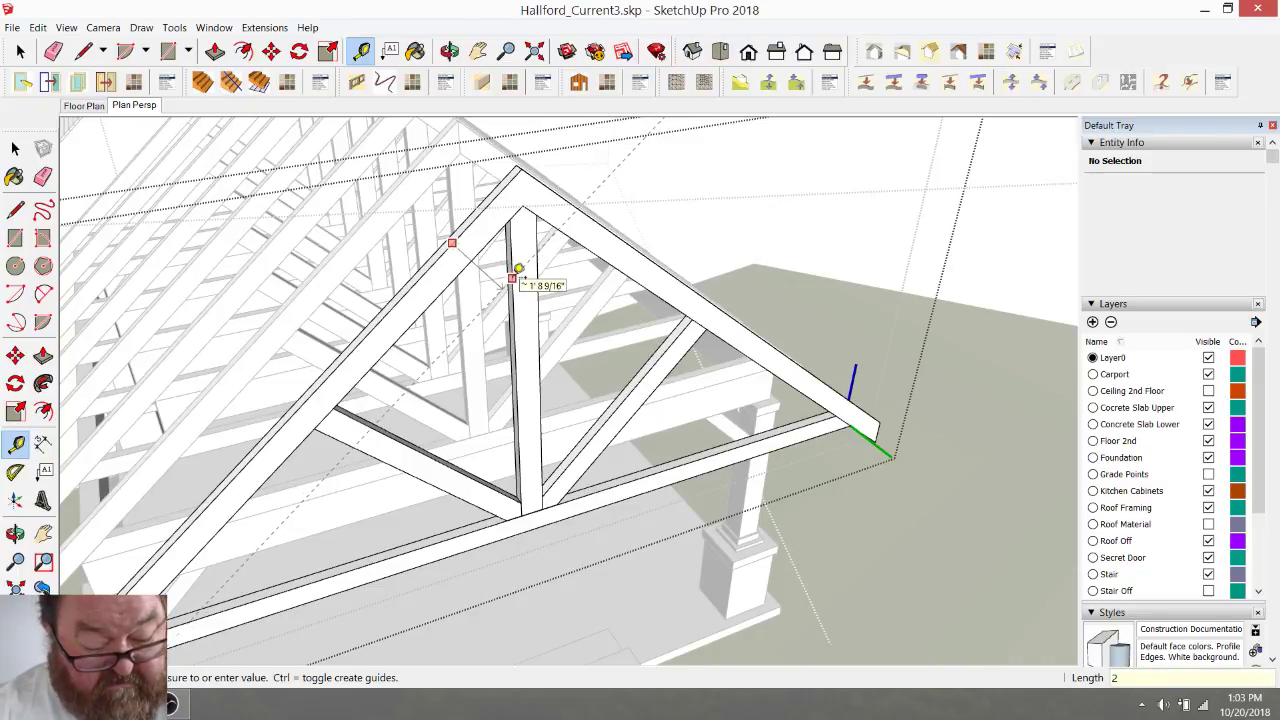
{"action": "type", "text": "4"}
{"action": "key", "text": "Return"}
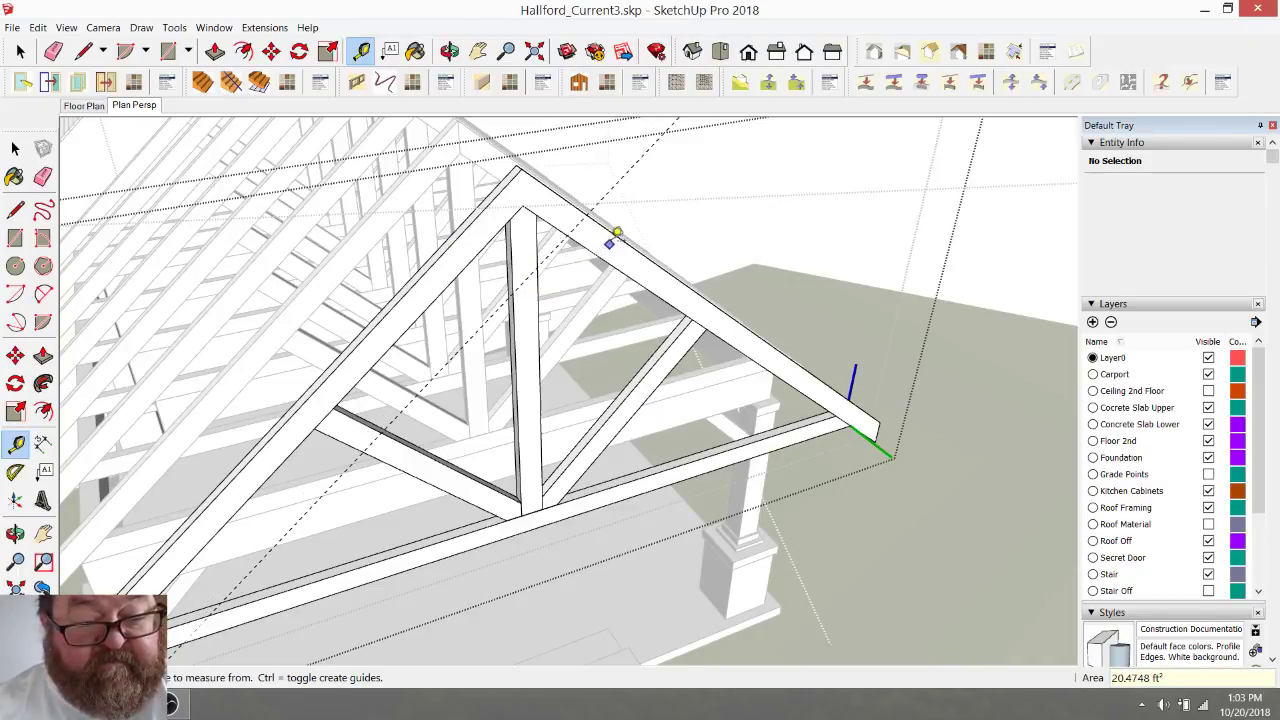
- Place a second guide line parallel to the right rafter's upper edge, offset 24 inches inward
{"action": "left_click", "coordinate": [615, 235]}
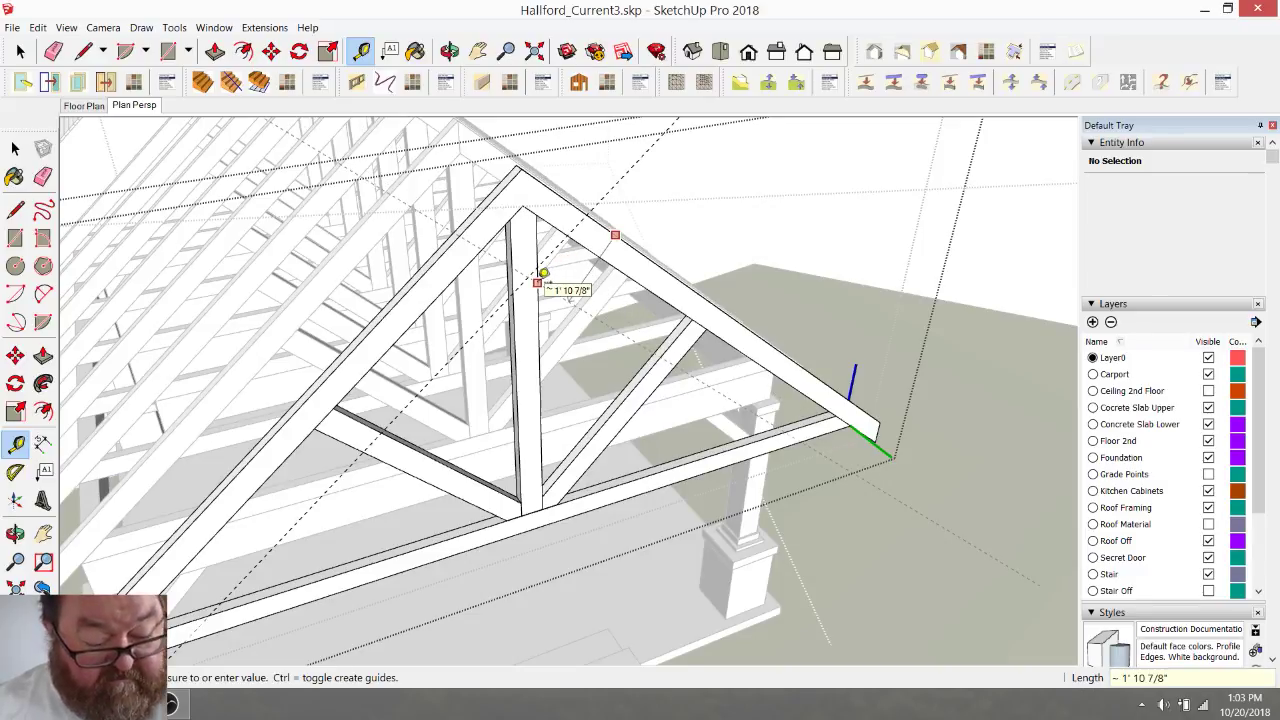
{"action": "type", "text": "24"}
{"action": "key", "text": "Return"}
{"action": "scroll", "coordinate": [557, 223], "scroll_direction": "down", "scroll_amount": 4}
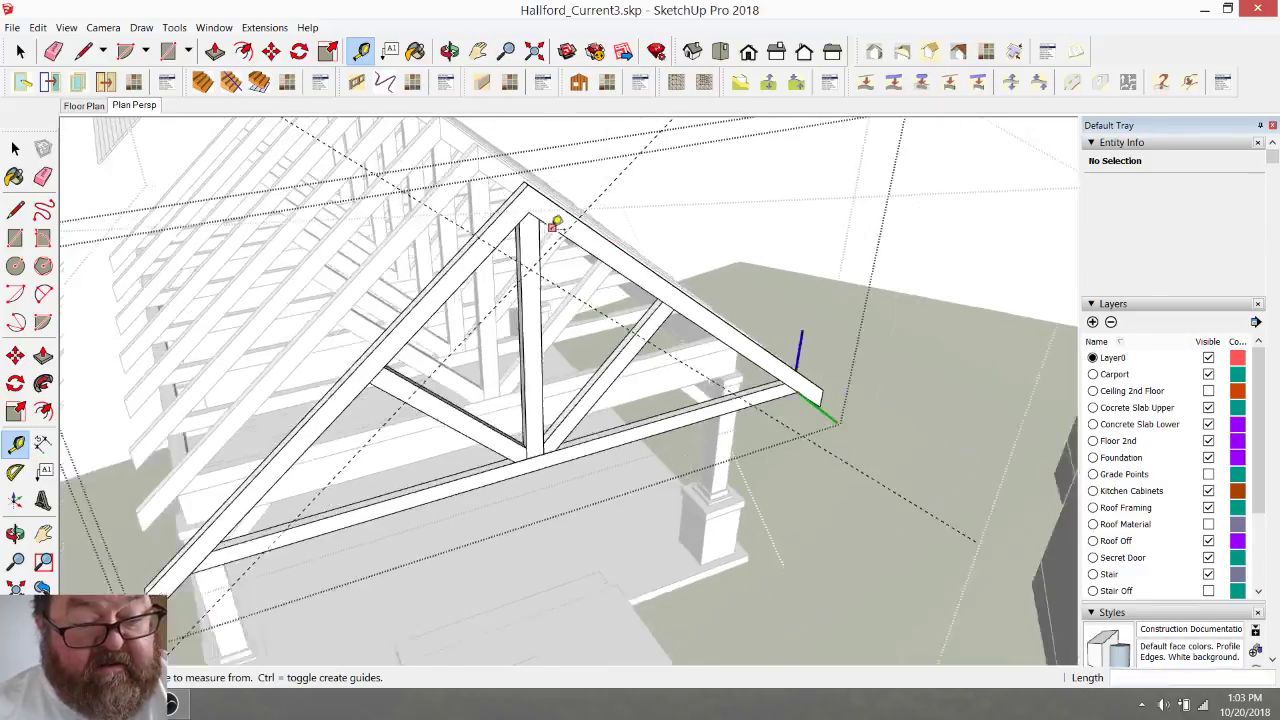
{"action": "scroll", "coordinate": [423, 371], "scroll_direction": "up", "scroll_amount": 2}
{"action": "scroll", "coordinate": [455, 368], "scroll_direction": "down", "scroll_amount": 1}
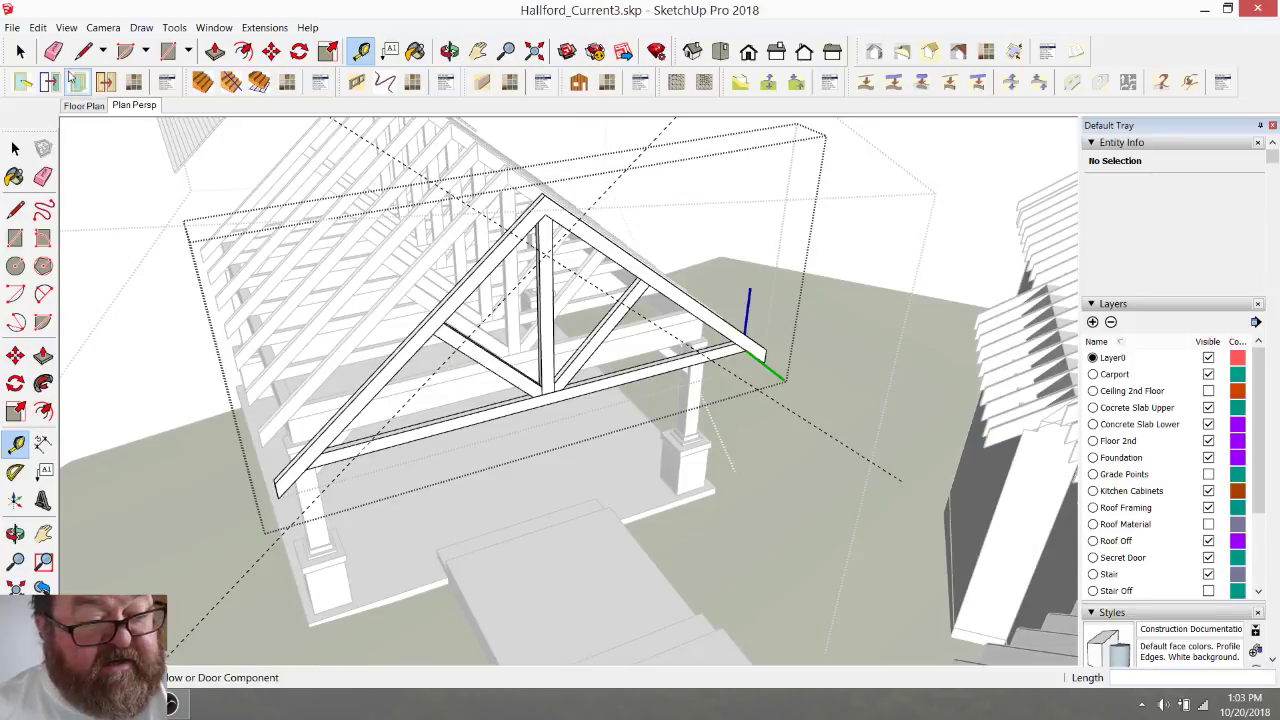
- Copy the end truss's rafter pair straight down from its peak to the guides' crossing, about 2' 7 1/4"
{"action": "left_click", "coordinate": [21, 52]}
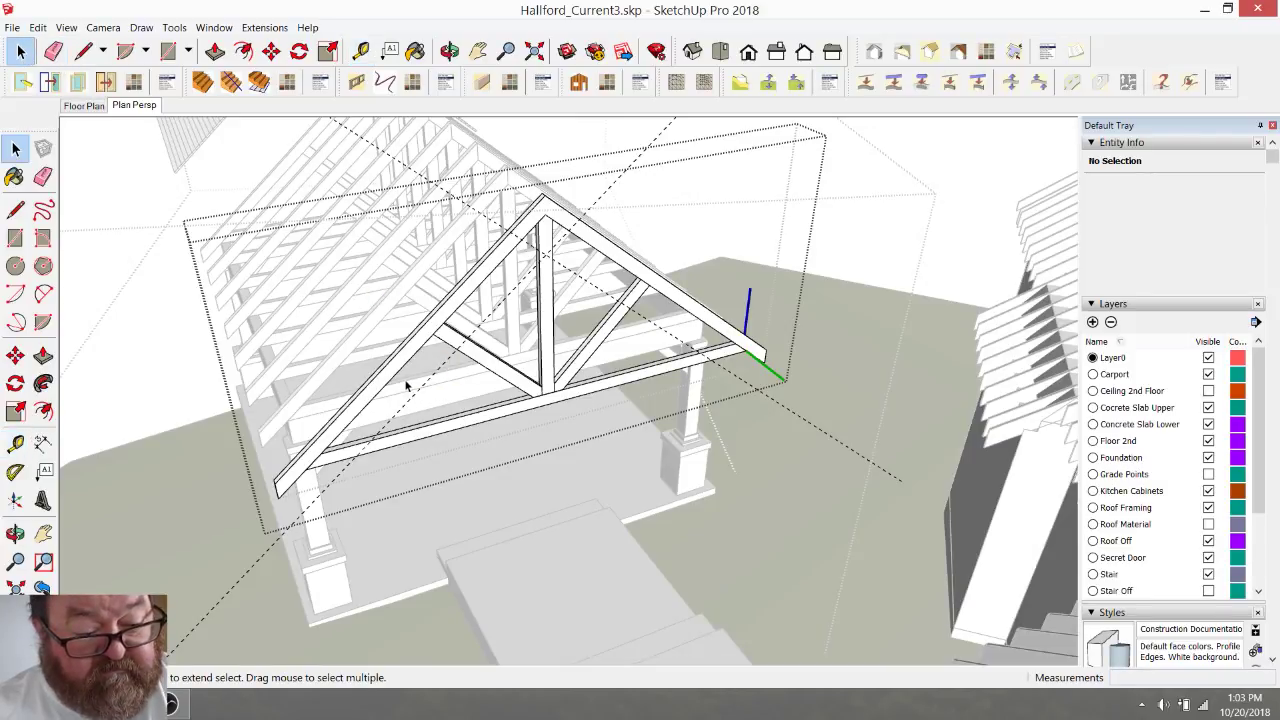
{"action": "left_click_drag", "start_coordinate": [356, 353], "coordinate": [352, 351]}
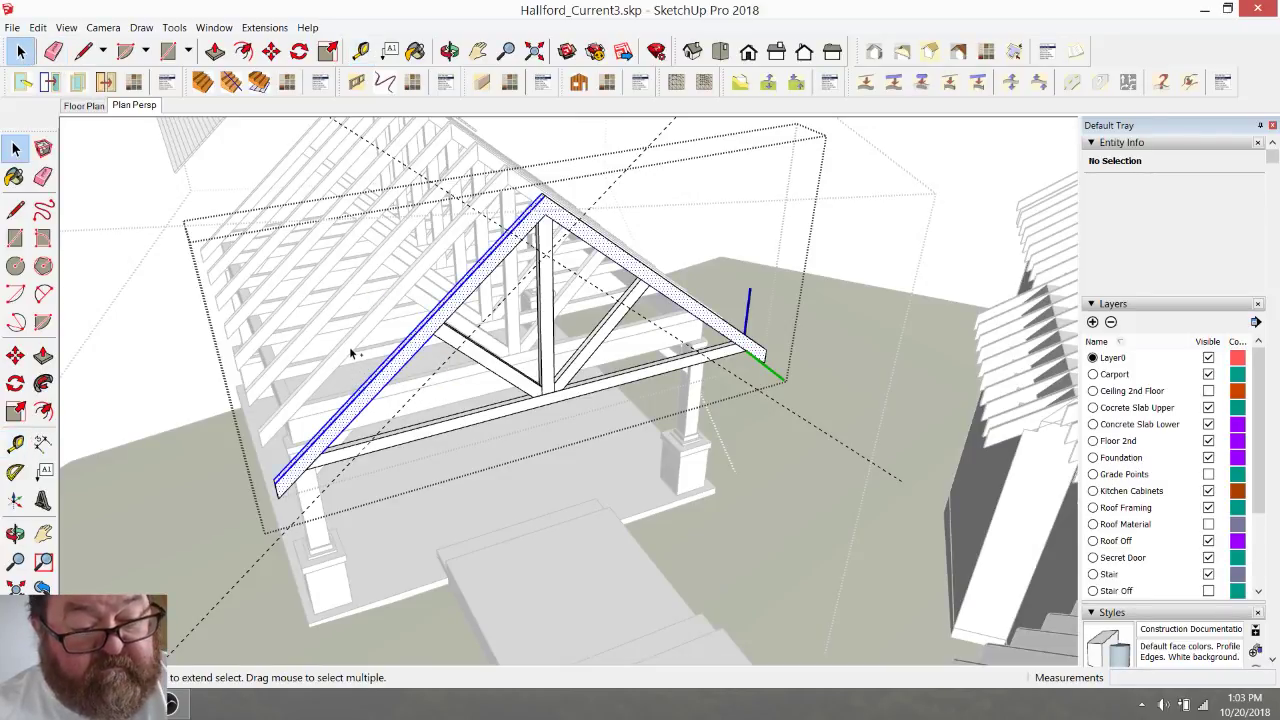
{"action": "scroll", "coordinate": [558, 233], "scroll_direction": "up", "scroll_amount": 3}
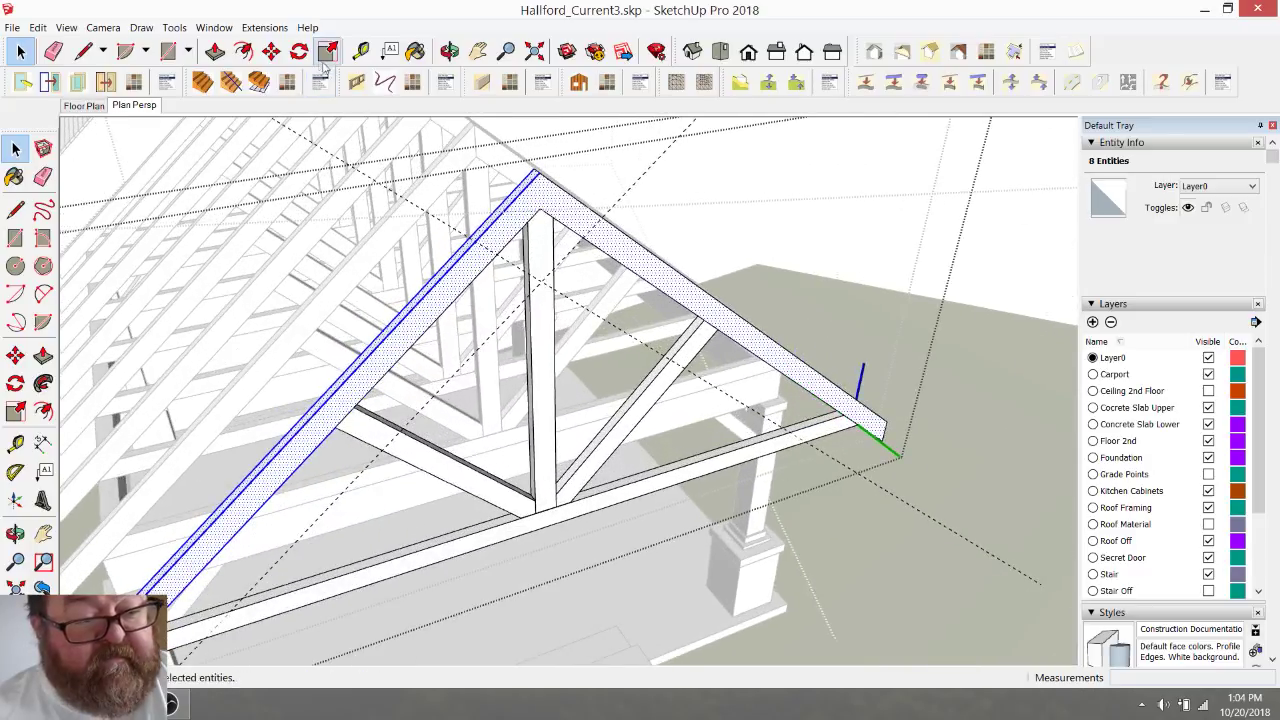
{"action": "left_click", "coordinate": [271, 51]}
{"action": "left_click", "coordinate": [538, 175]}
{"action": "key", "text": "ctrl"}
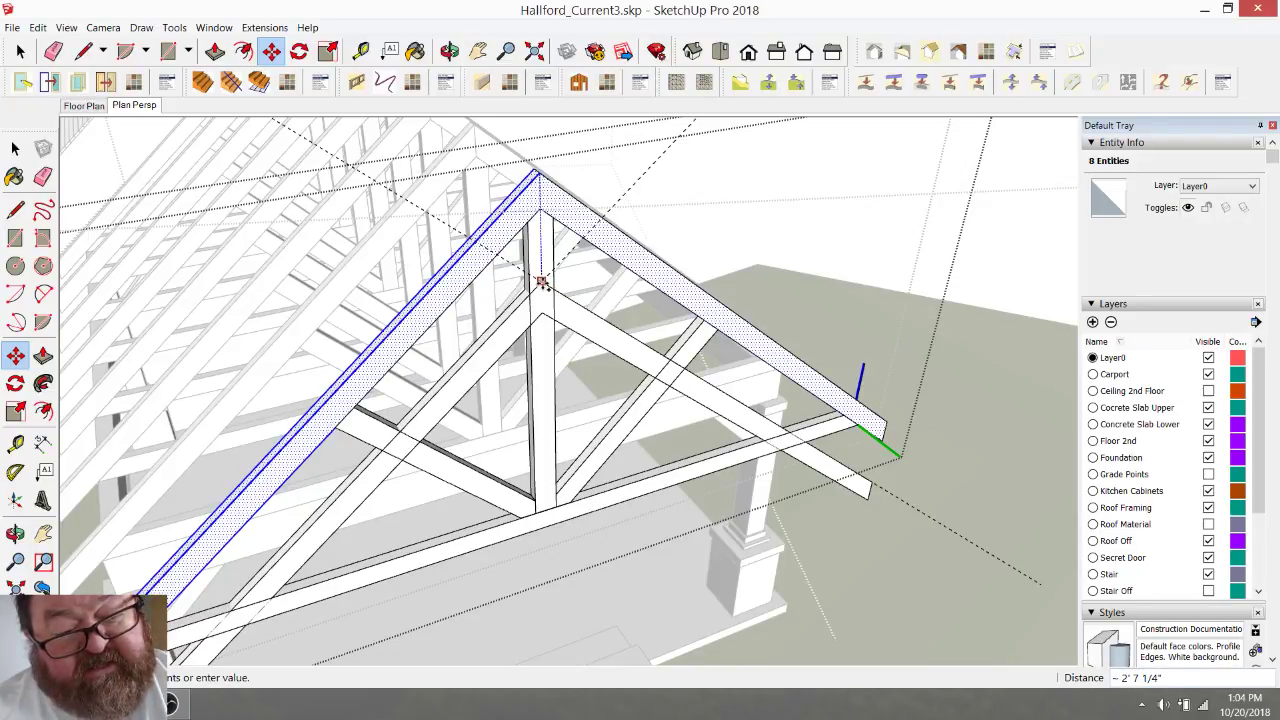
{"action": "left_click", "coordinate": [540, 283]}
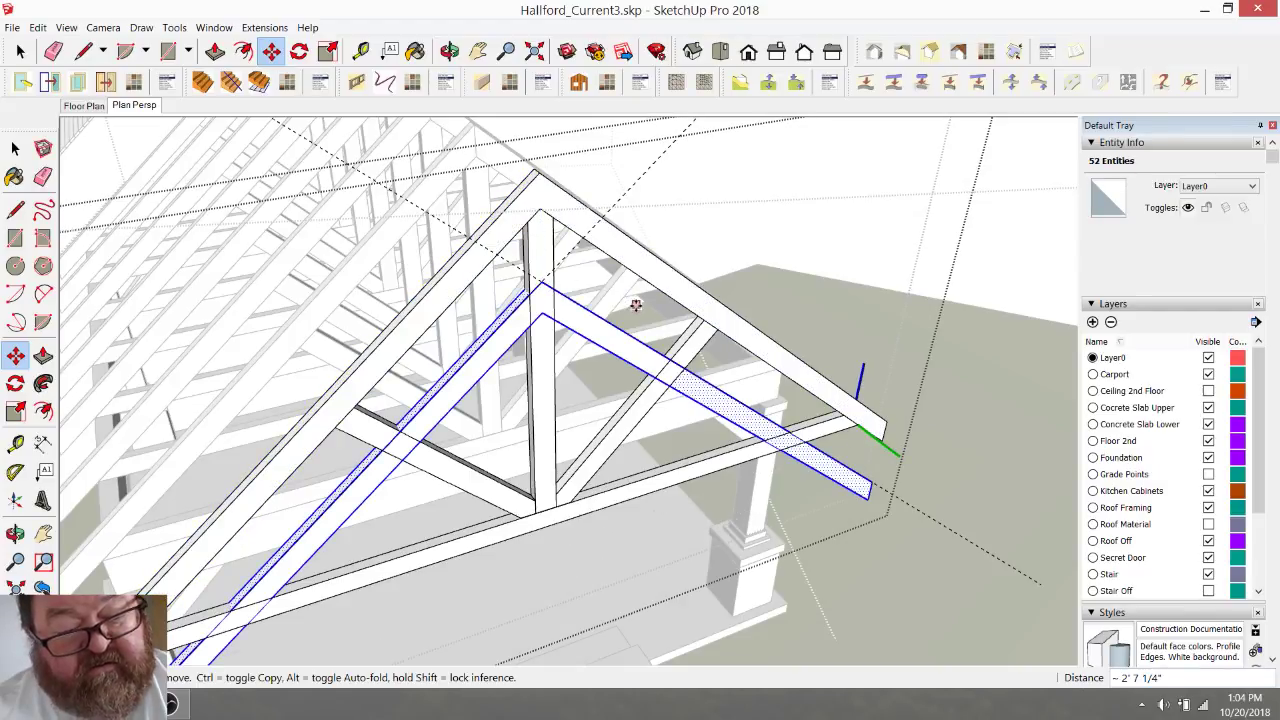
{"action": "key", "text": "space"}
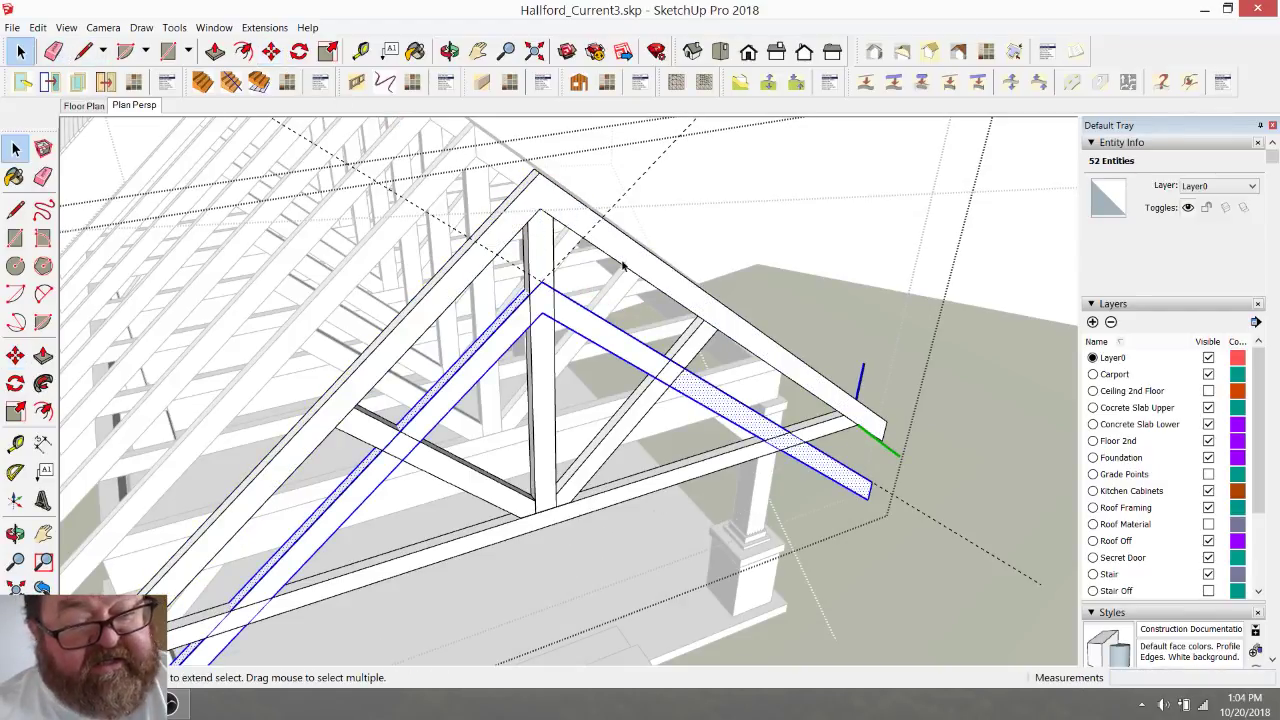
- Select the front face of the original upper rafter pair above the lowered copy
{"action": "left_click", "coordinate": [666, 268]}
{"action": "left_click", "coordinate": [654, 284]}
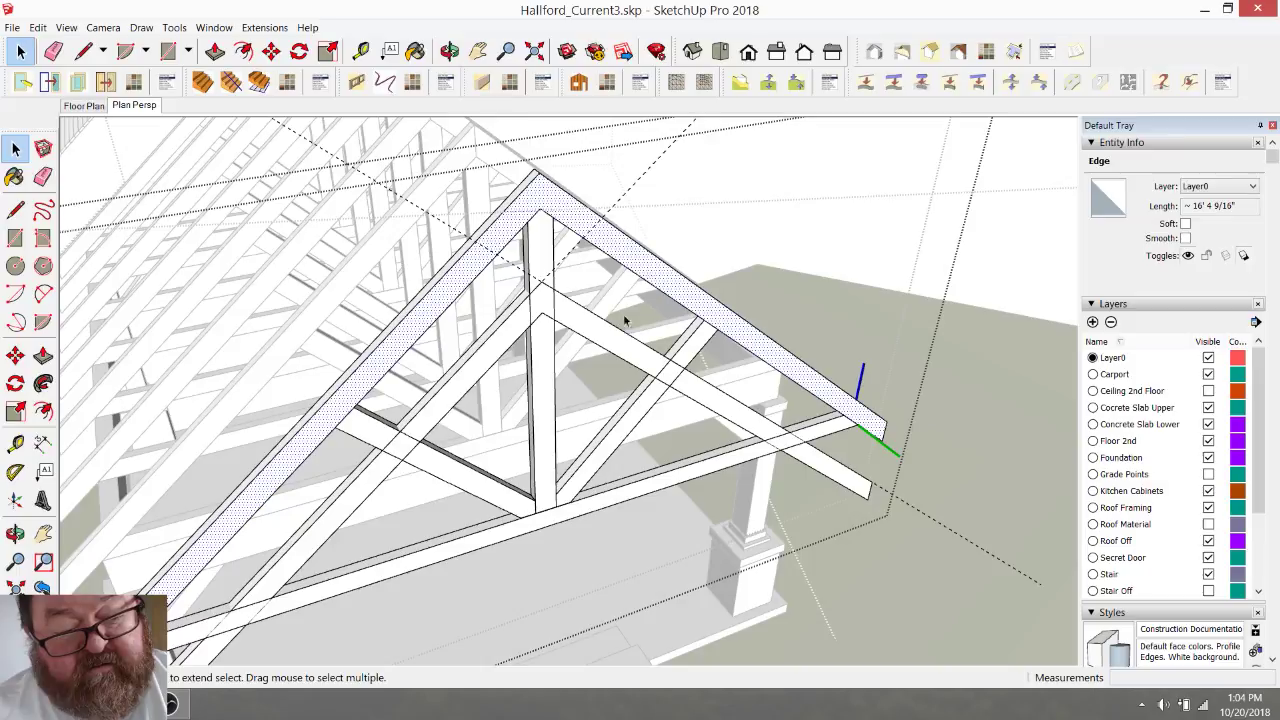
{"action": "scroll", "coordinate": [610, 330], "scroll_direction": "up", "scroll_amount": 1}
{"action": "scroll", "coordinate": [610, 330], "scroll_direction": "up", "scroll_amount": 2}
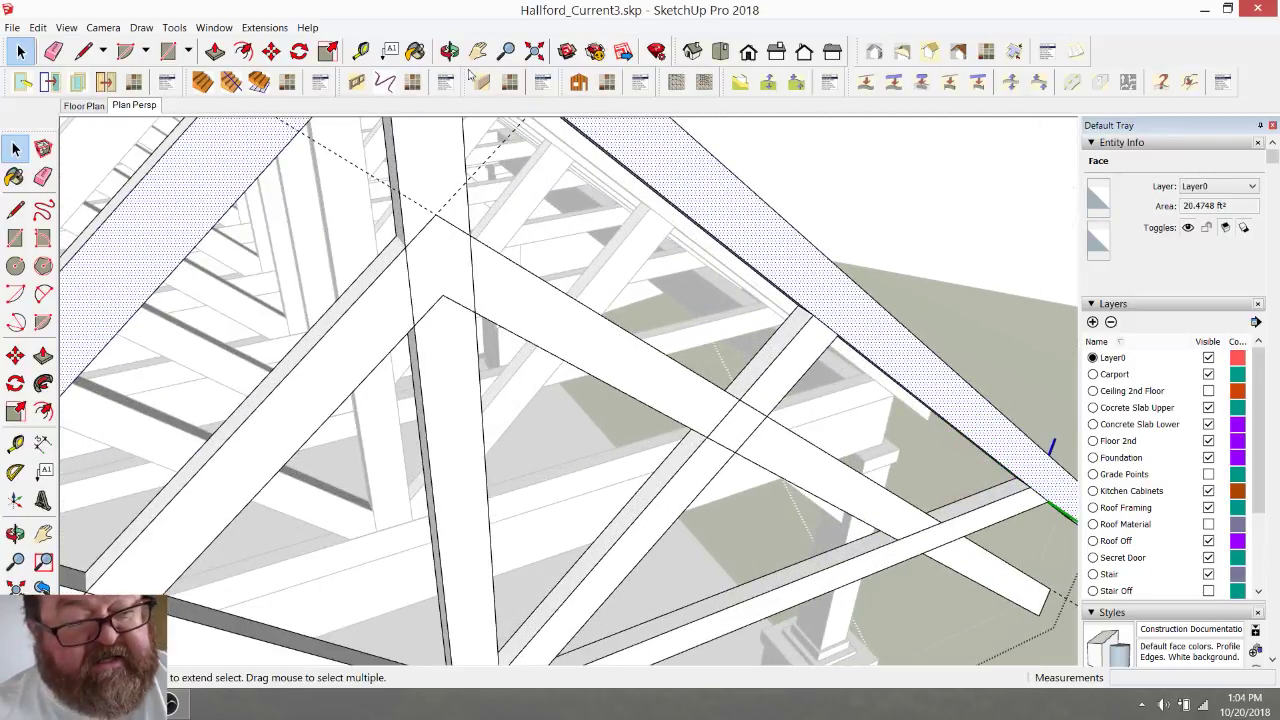